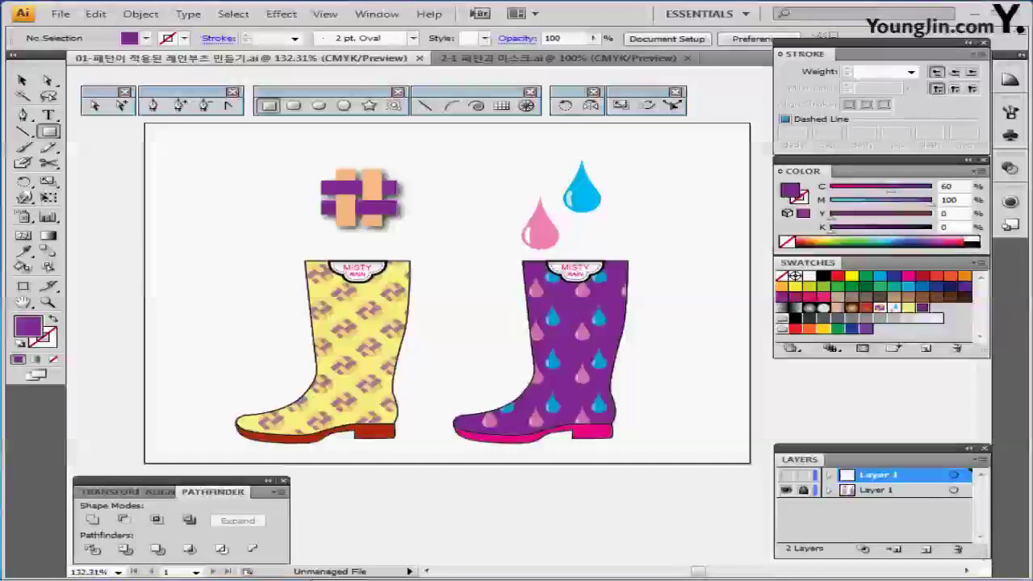
- Draw a purple rectangle 20 mm wide and 5 mm high in the upper part of the artboard
{"action": "key", "text": "ctrl+y"}
{"action": "key", "text": "ctrl+y"}
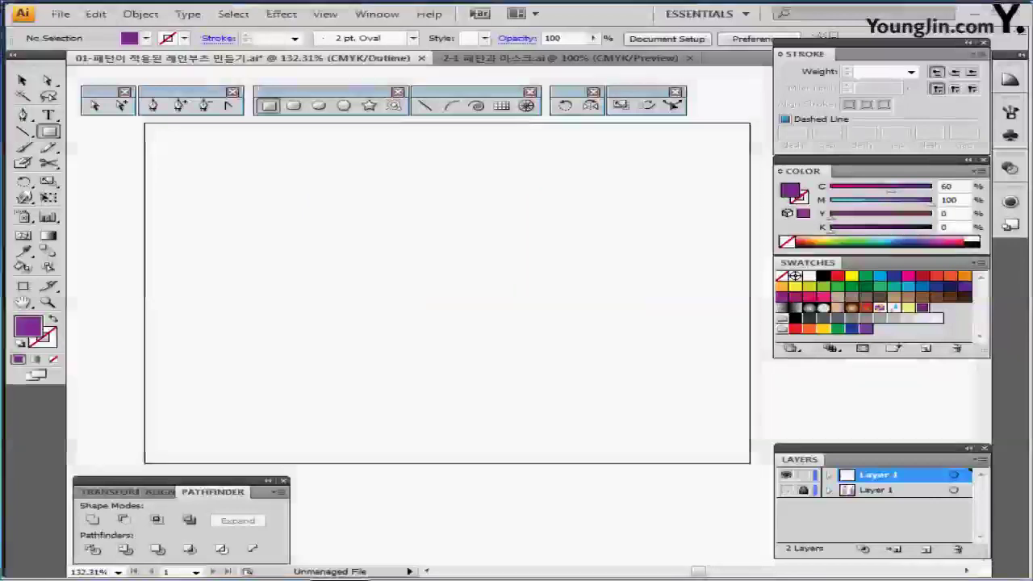
{"action": "key", "text": "ctrl+plus"}
{"action": "key", "text": "ctrl+plus"}
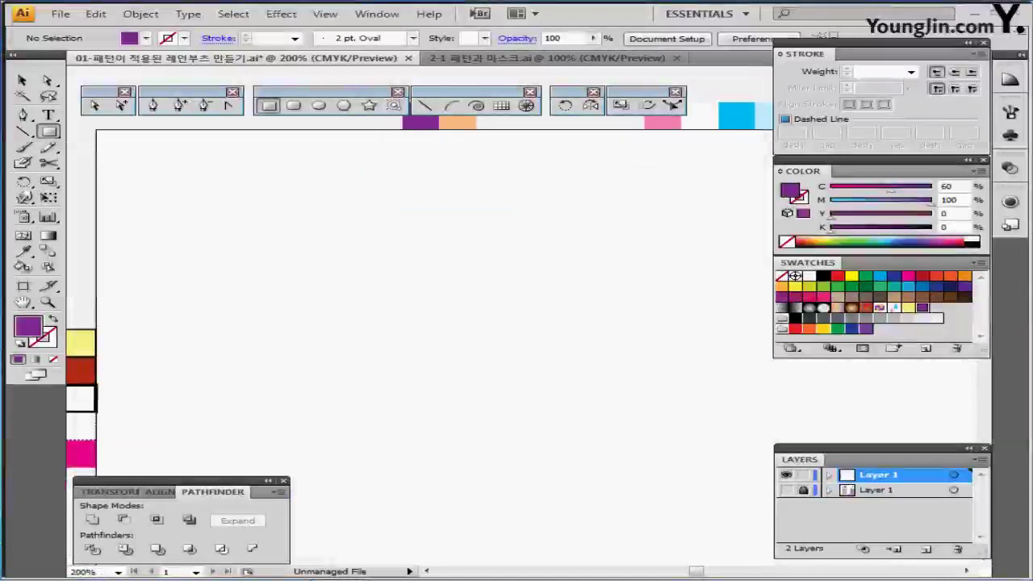
{"action": "left_click", "coordinate": [373, 322]}
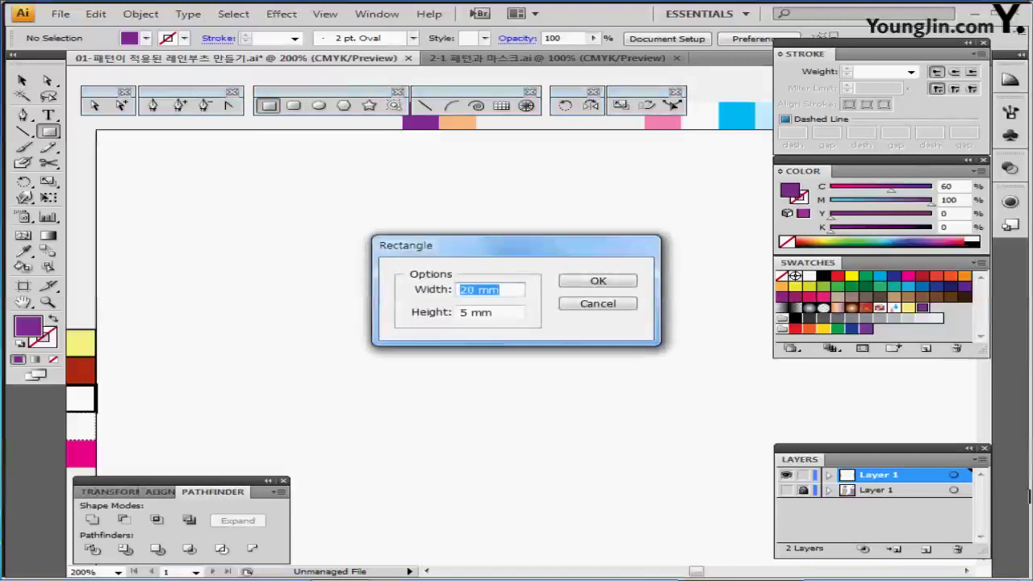
{"action": "key", "text": "Tab"}
{"action": "key", "text": "Return"}
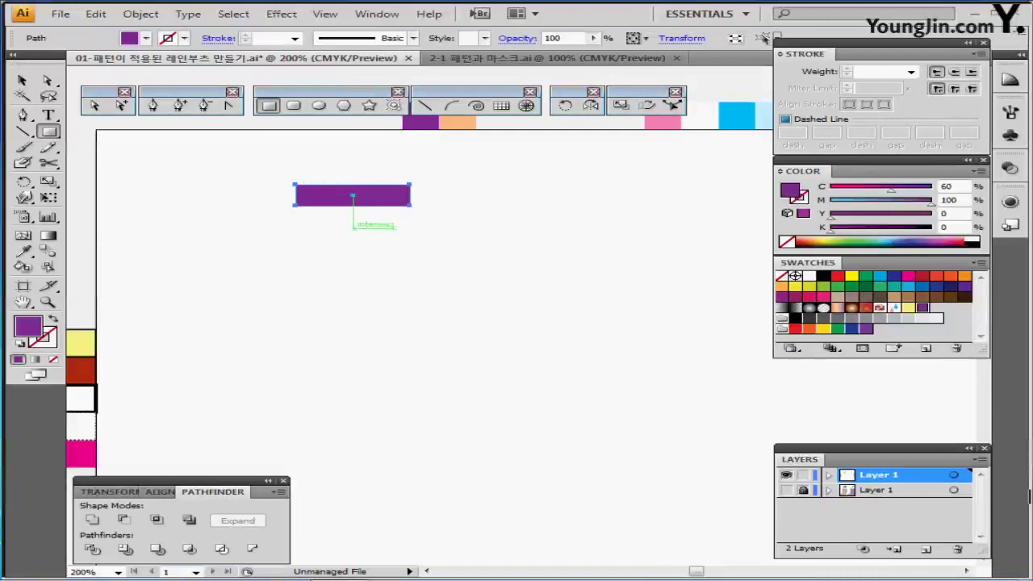
- Try to move the purple rectangle 0 mm horizontally and -7 mm vertically, and undo the move
{"action": "double_click", "coordinate": [22, 80]}
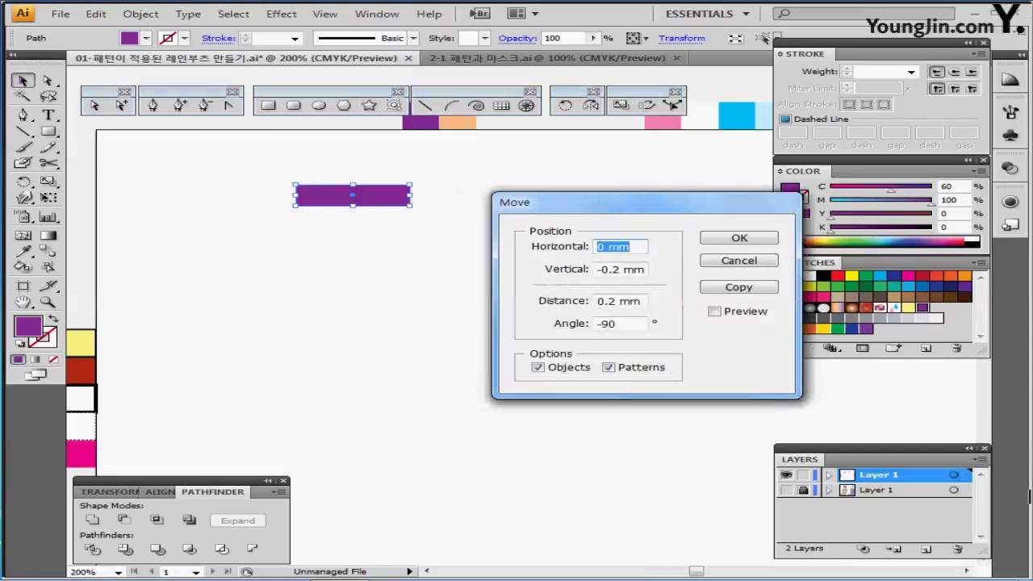
{"action": "type", "text": "0"}
{"action": "key", "text": "Tab"}
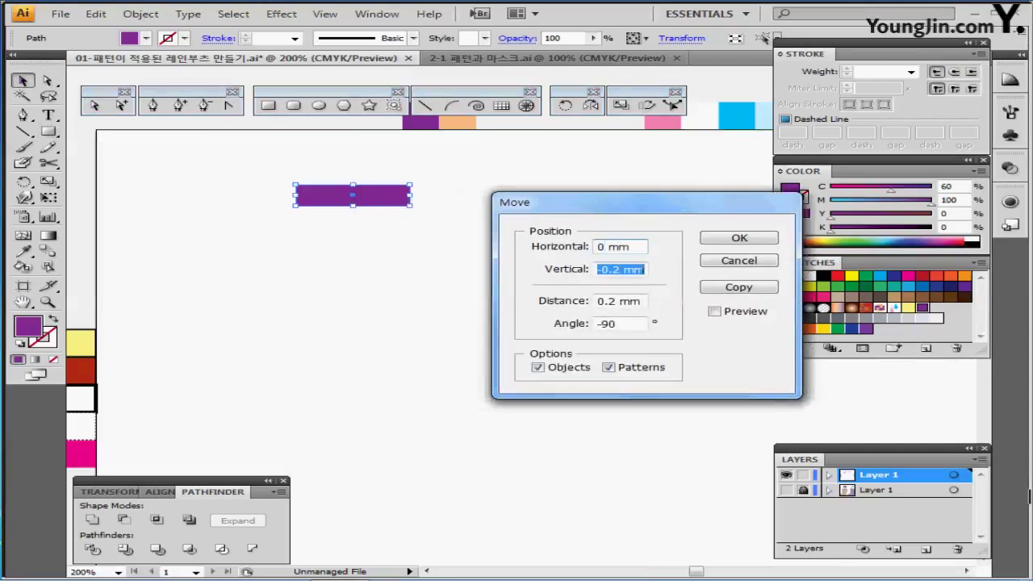
{"action": "type", "text": "-"}
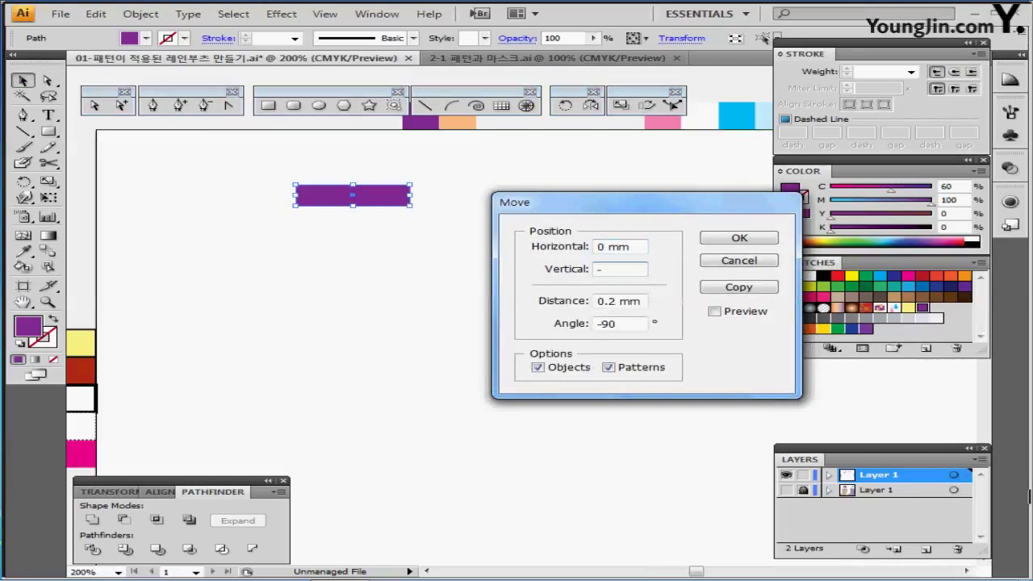
{"action": "type", "text": "7"}
{"action": "key", "text": "Return"}
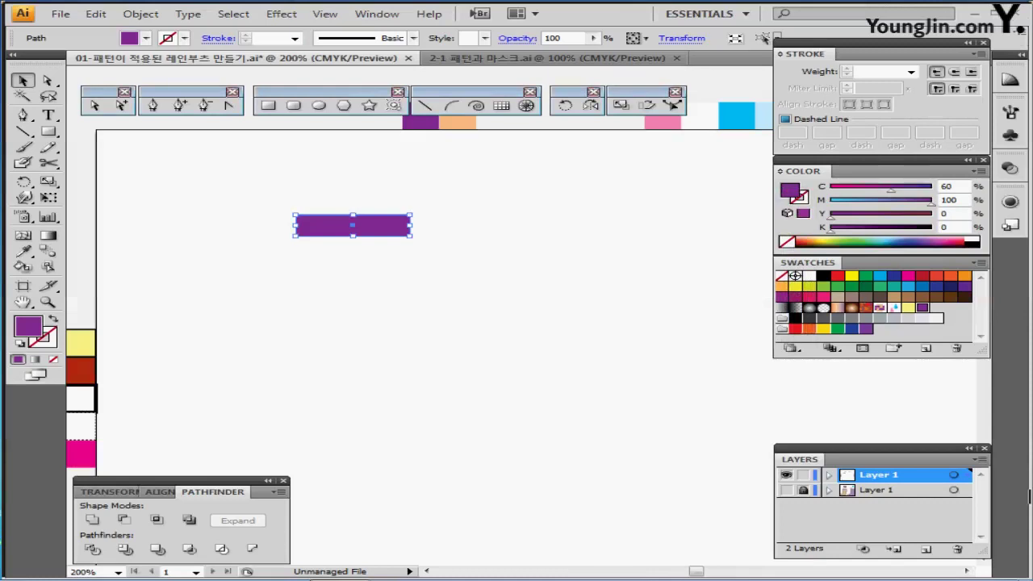
{"action": "key", "text": "ctrl+z"}
- Make a moved copy of the purple rectangle at 0 mm horizontal and -7 mm vertical, and clear the selection
{"action": "key", "text": "Return"}
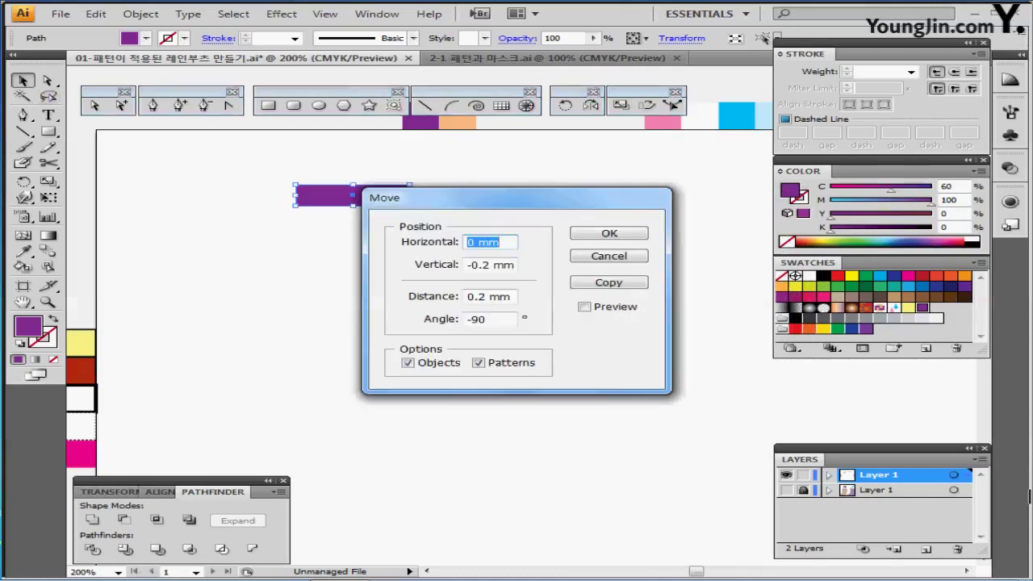
{"action": "key", "text": "Tab"}
{"action": "type", "text": "-7"}
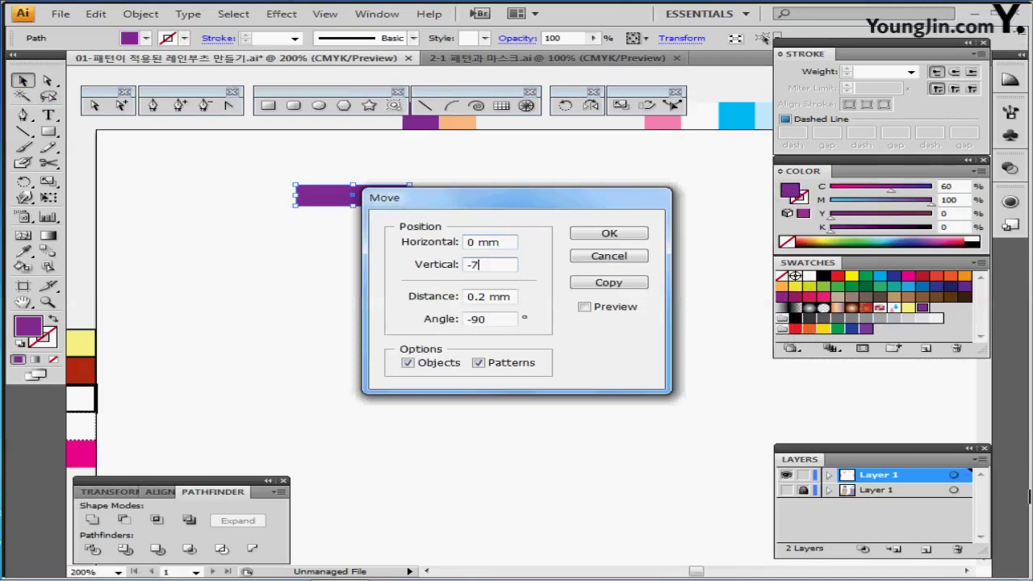
{"action": "key", "text": "alt+c"}
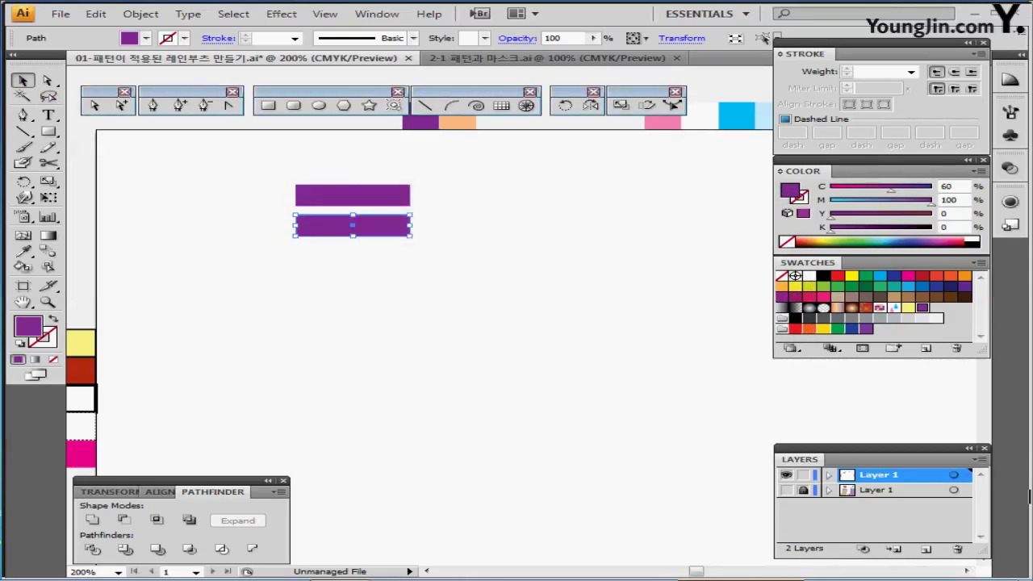
{"action": "key", "text": "ctrl+shift+a"}
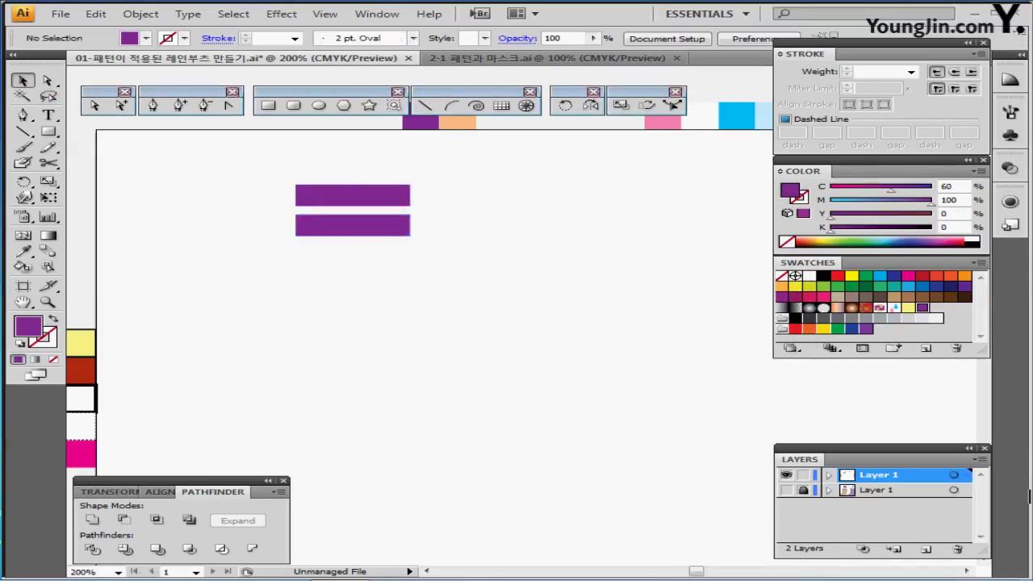
- Create a copy of both purple bars rotated by 90 degrees
{"action": "left_click_drag", "start_coordinate": [260, 160], "coordinate": [450, 250]}
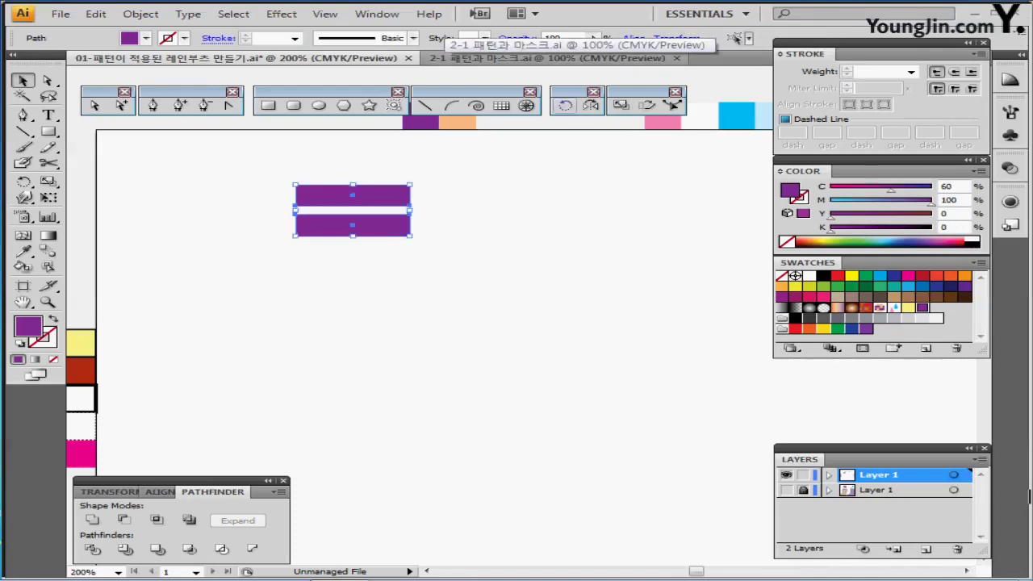
{"action": "double_click", "coordinate": [564, 105]}
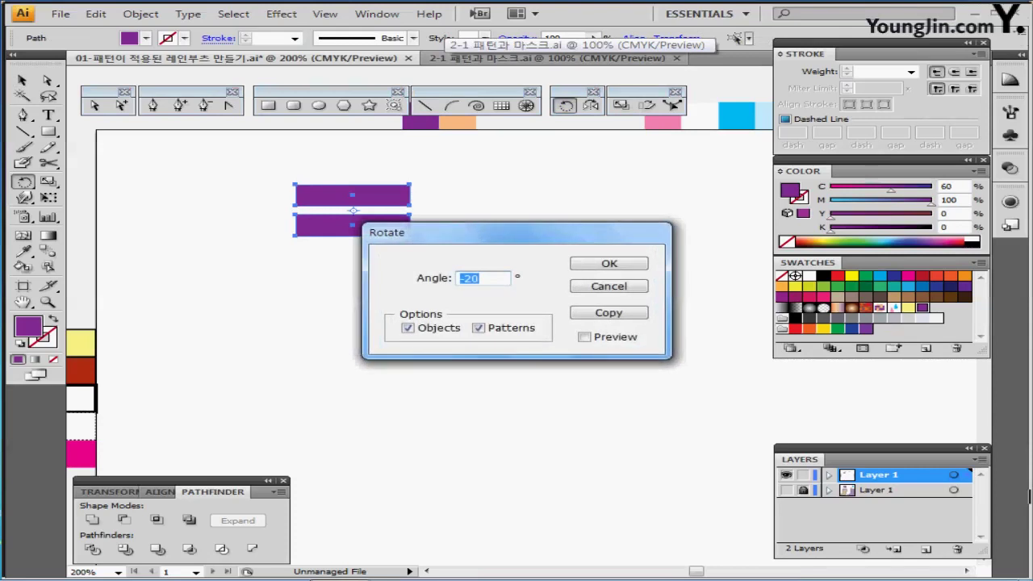
{"action": "type", "text": "90"}
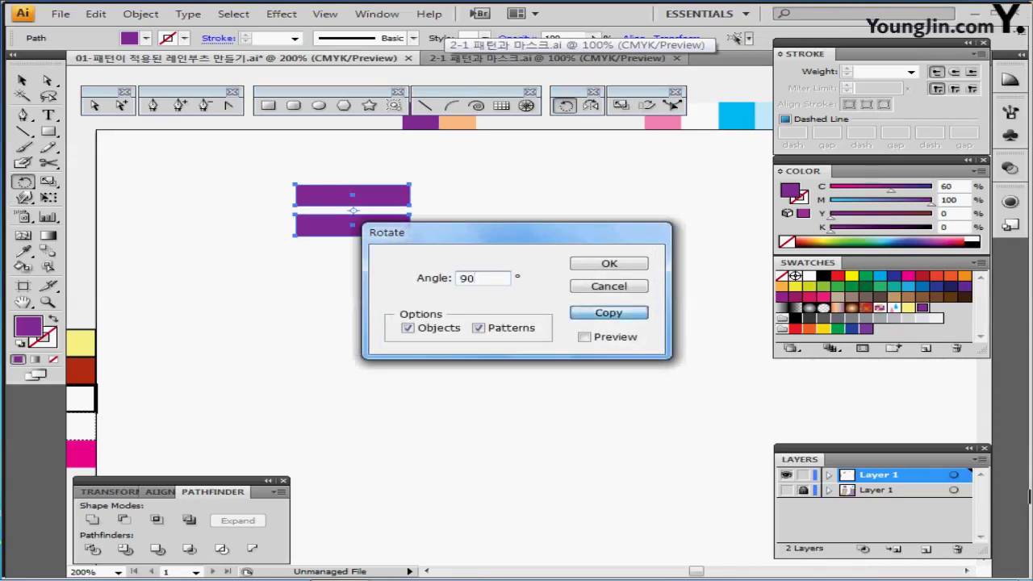
{"action": "left_click", "coordinate": [609, 312]}
- Recolor the two vertical bars with the light orange sampled from the reference swatch above the artboard, and deselect them
{"action": "key", "text": "i"}
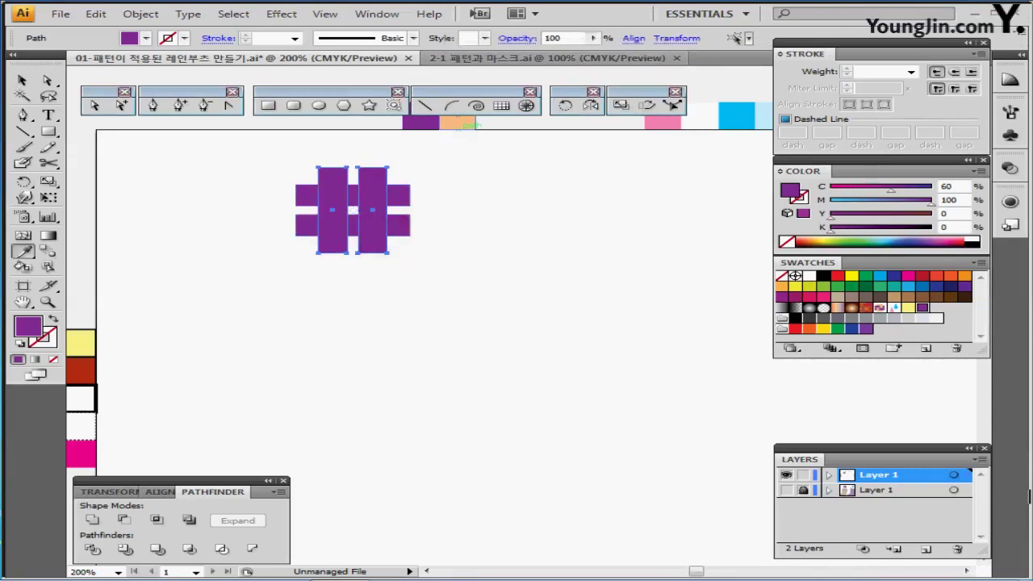
{"action": "left_click", "coordinate": [457, 121]}
{"action": "key", "text": "ctrl+shift+a"}
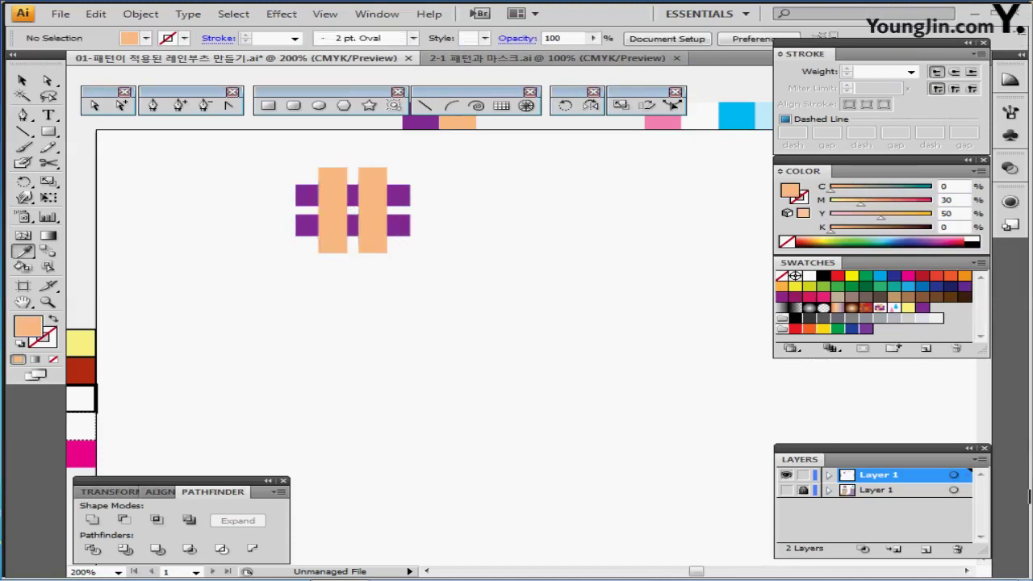
- Divide all four overlapping bars into separate pieces with the Pathfinder Divide operation
{"action": "key", "text": "ctrl+a"}
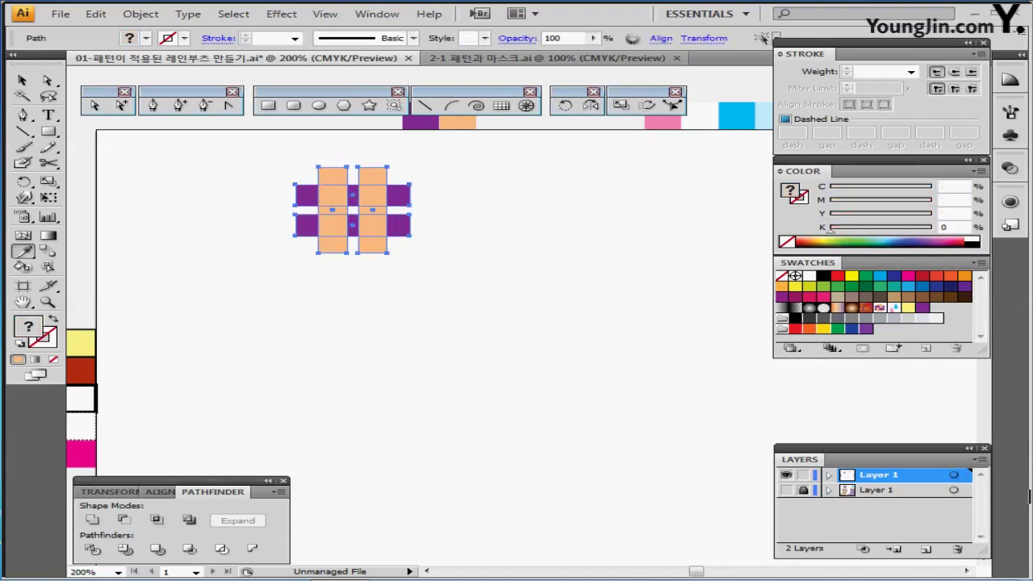
{"action": "left_click_drag", "start_coordinate": [178, 481], "coordinate": [257, 328]}
{"action": "key", "text": "ctrl+plus"}
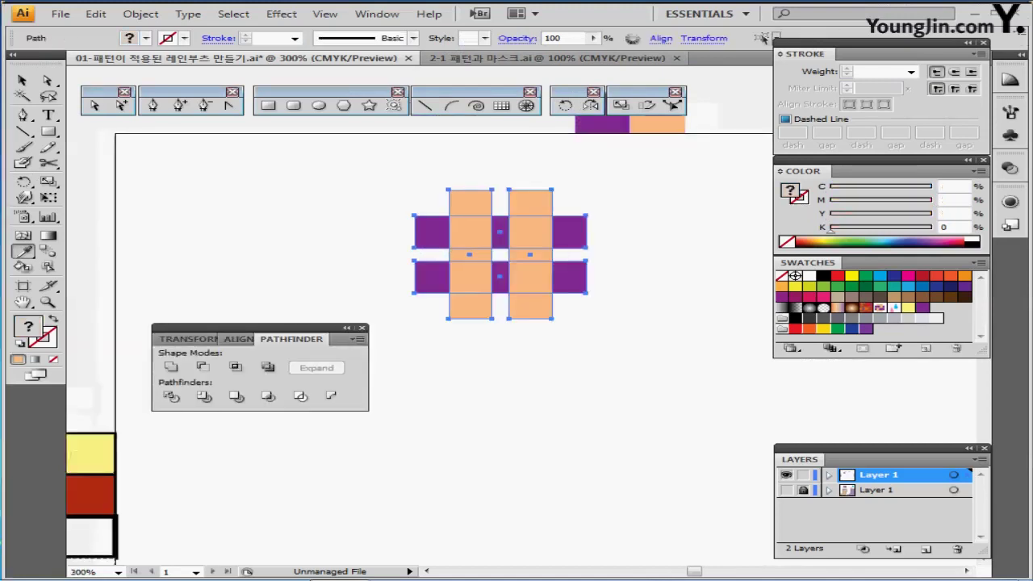
{"action": "left_click", "coordinate": [171, 396]}
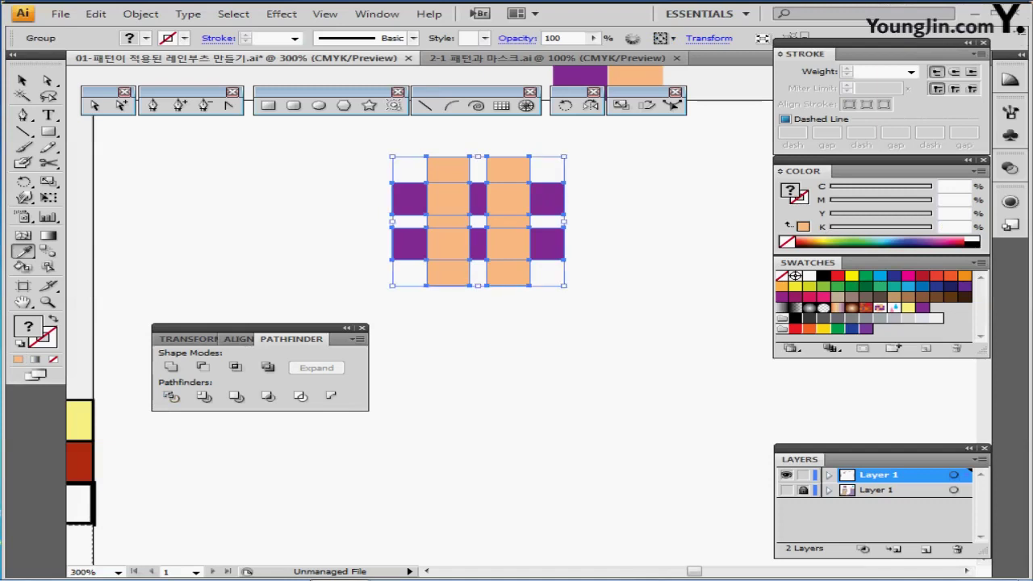
- Isolate the divided group and recolor the upper-left and lower-right crossing pieces with the purple of the horizontal bars
{"action": "double_click", "coordinate": [507, 244], "text": "ctrl"}
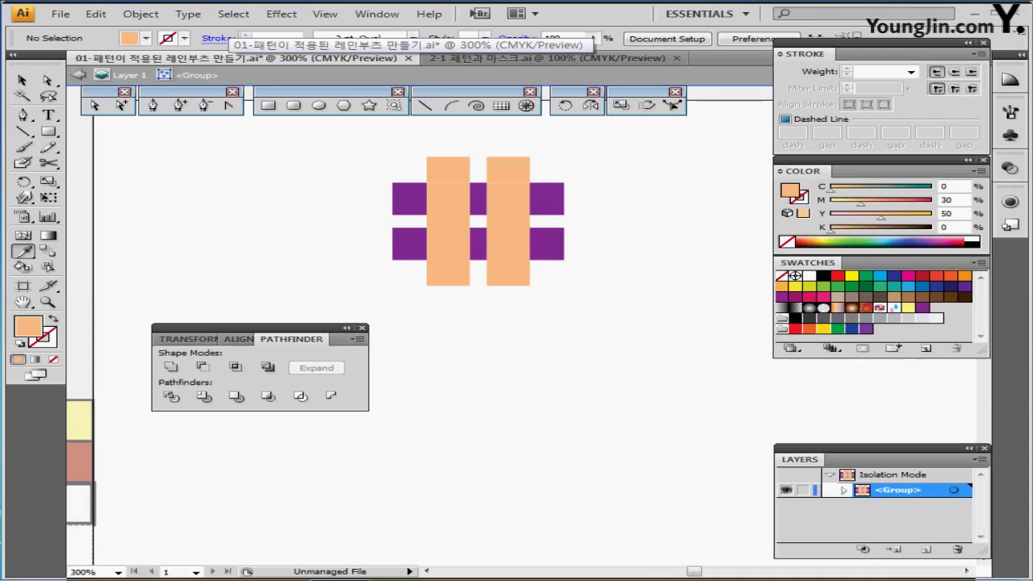
{"action": "left_click", "coordinate": [448, 199]}
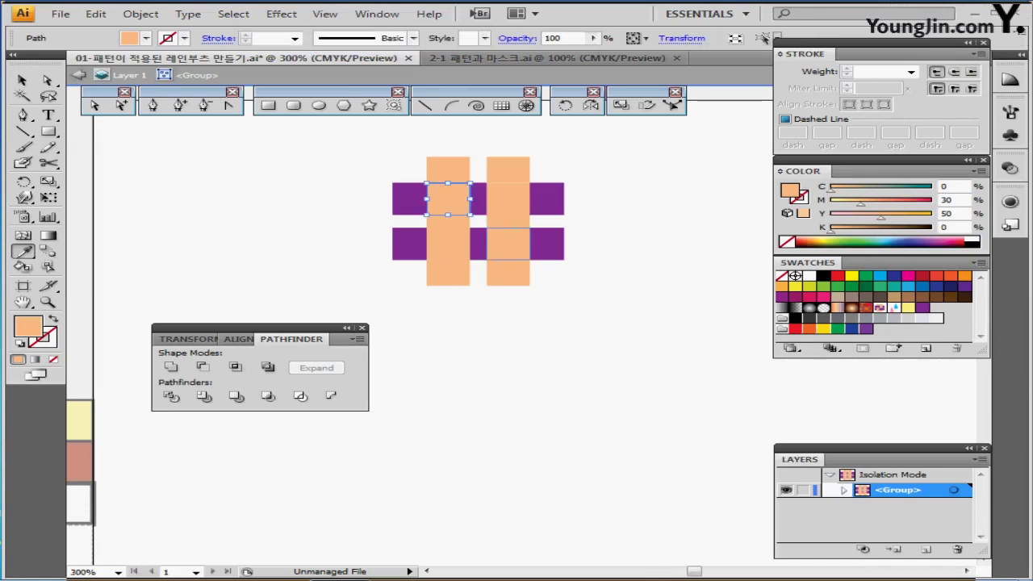
{"action": "left_click", "coordinate": [528, 259], "text": "shift"}
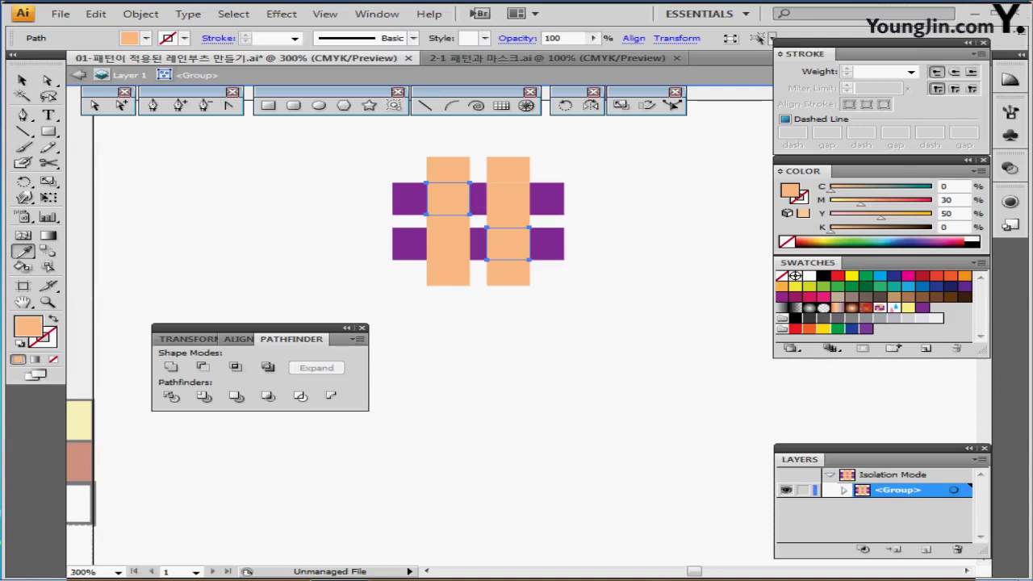
{"action": "left_click", "coordinate": [547, 199]}
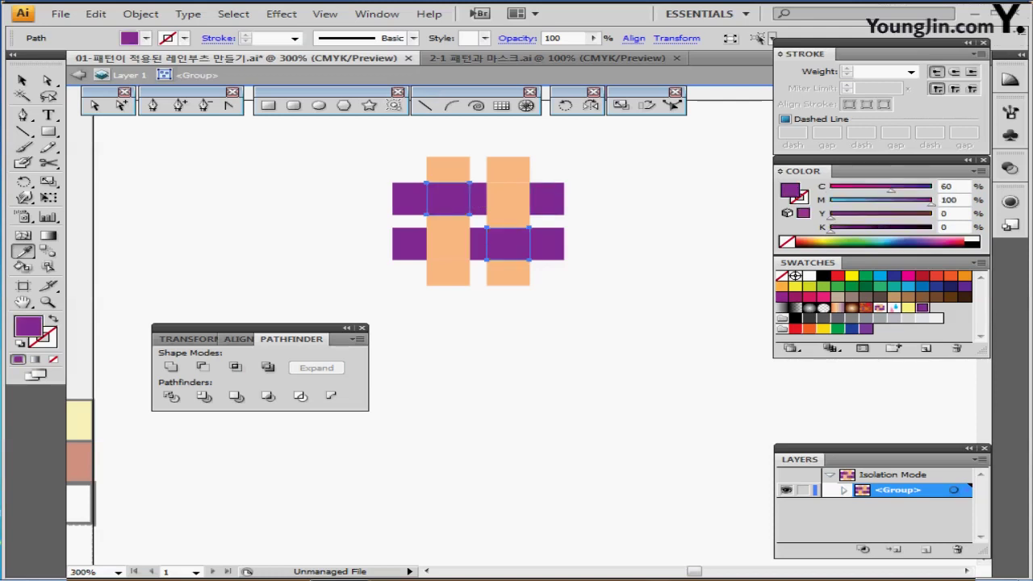
{"action": "key", "text": "ctrl+shift+a"}
- Unite the three adjoining purple pieces of the upper bar, and the three upper orange pieces of the right vertical bar
{"action": "key", "text": "ctrl+plus"}
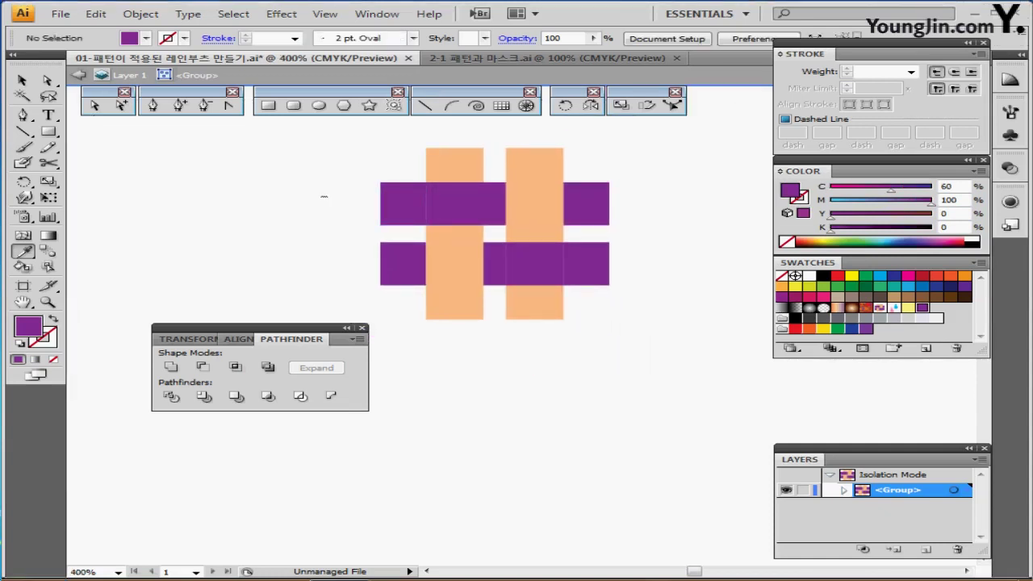
{"action": "left_click_drag", "start_coordinate": [322, 198], "coordinate": [494, 205]}
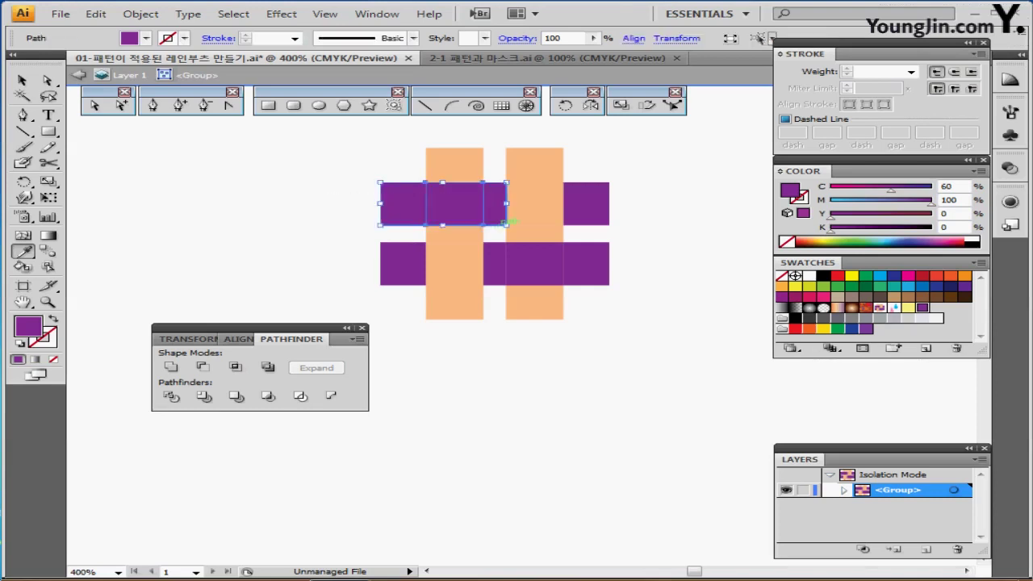
{"action": "key", "text": "ctrl+4"}
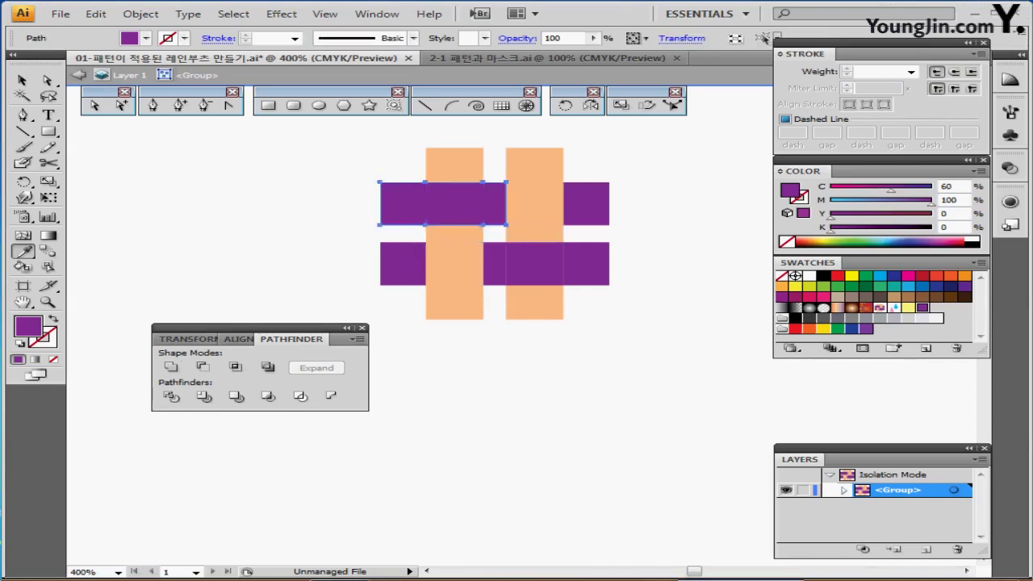
{"action": "left_click_drag", "start_coordinate": [528, 135], "coordinate": [554, 223]}
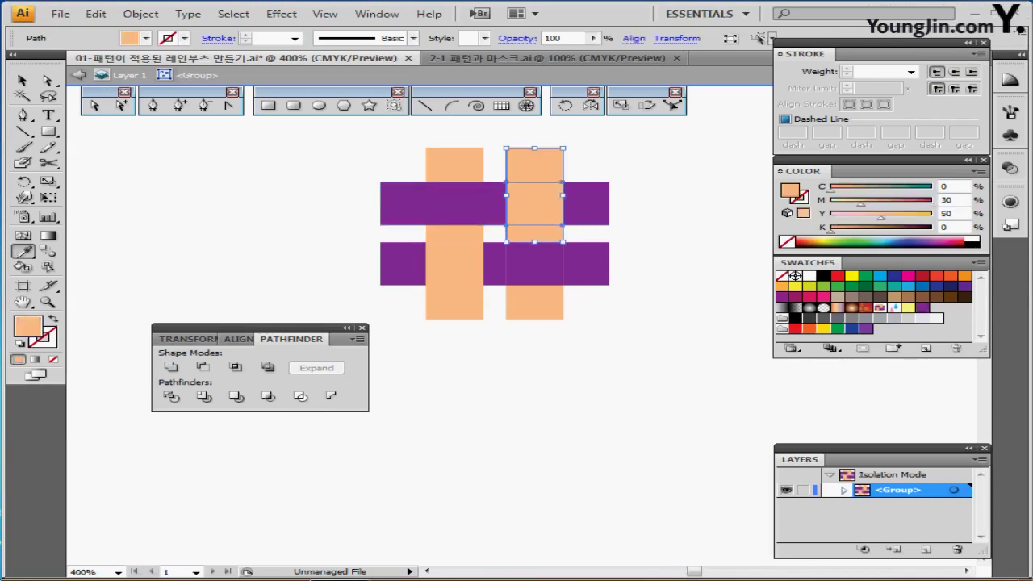
{"action": "left_click", "coordinate": [170, 367]}
- Unite the lower orange pieces of the left vertical bar and the right purple pieces of the lower bar, and exit isolation mode
{"action": "left_click_drag", "start_coordinate": [444, 334], "coordinate": [464, 231]}
{"action": "left_click", "coordinate": [170, 367]}
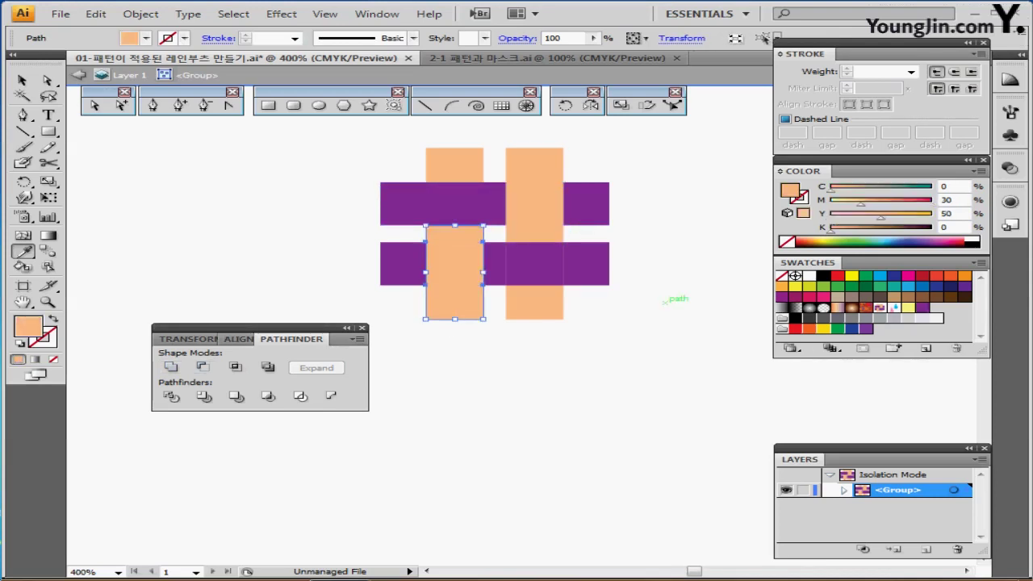
{"action": "left_click_drag", "start_coordinate": [660, 268], "coordinate": [494, 270]}
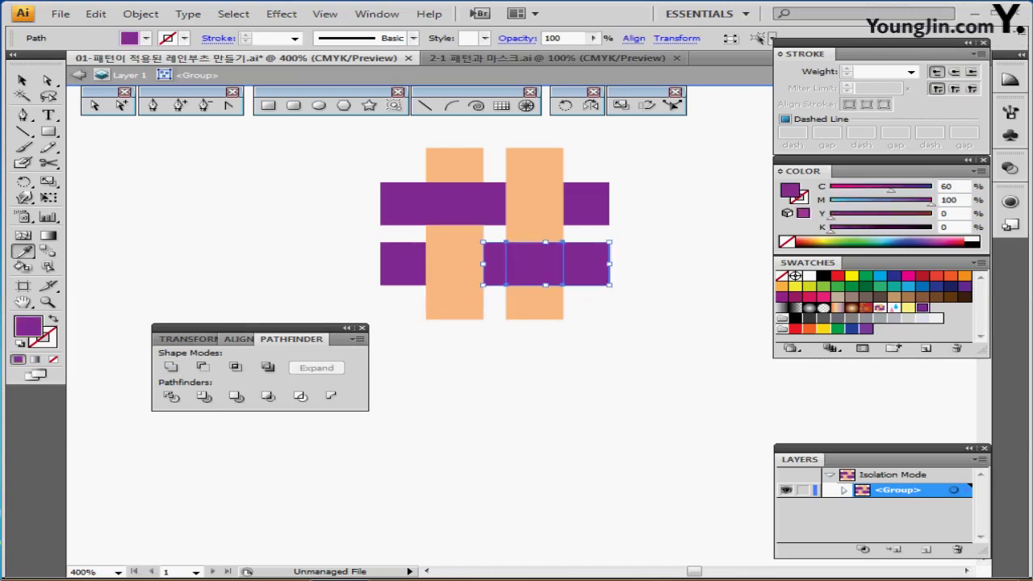
{"action": "left_click", "coordinate": [170, 368]}
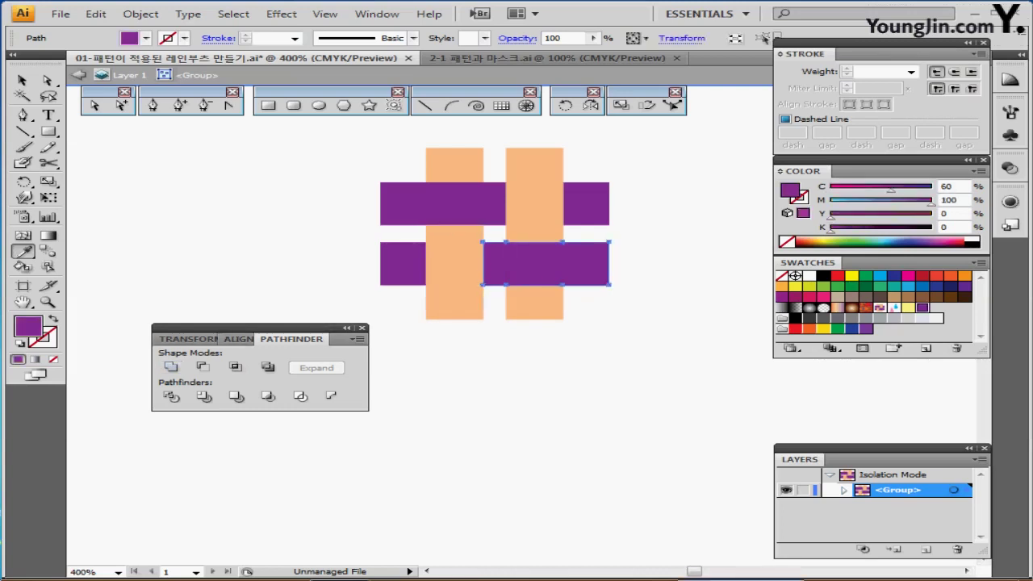
{"action": "key", "text": "Escape"}
- Apply a Drop Shadow effect to the woven group with X offset, Y offset and blur each set to 1 mm
{"action": "left_click", "coordinate": [484, 235], "text": "ctrl"}
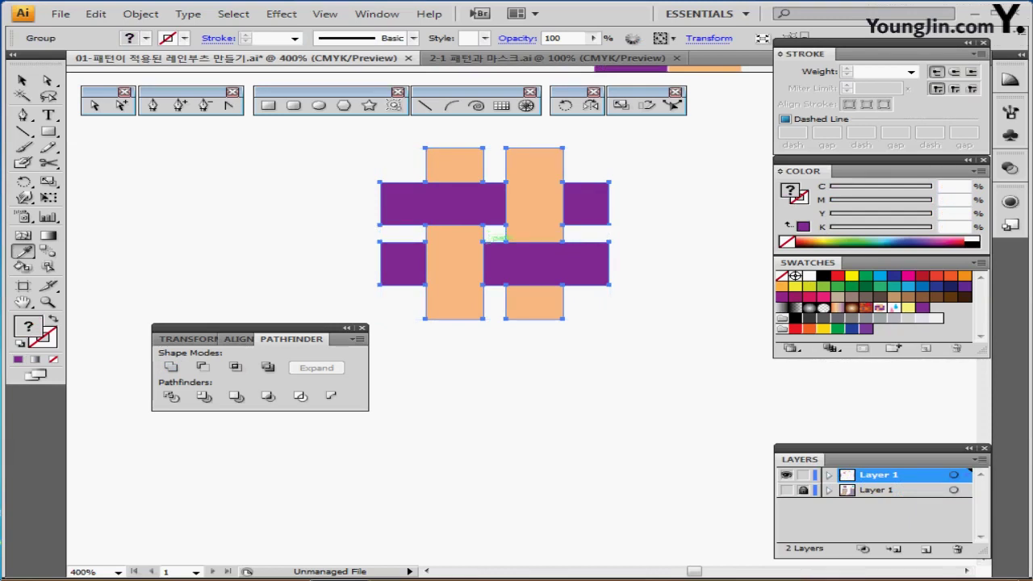
{"action": "left_click", "coordinate": [281, 14]}
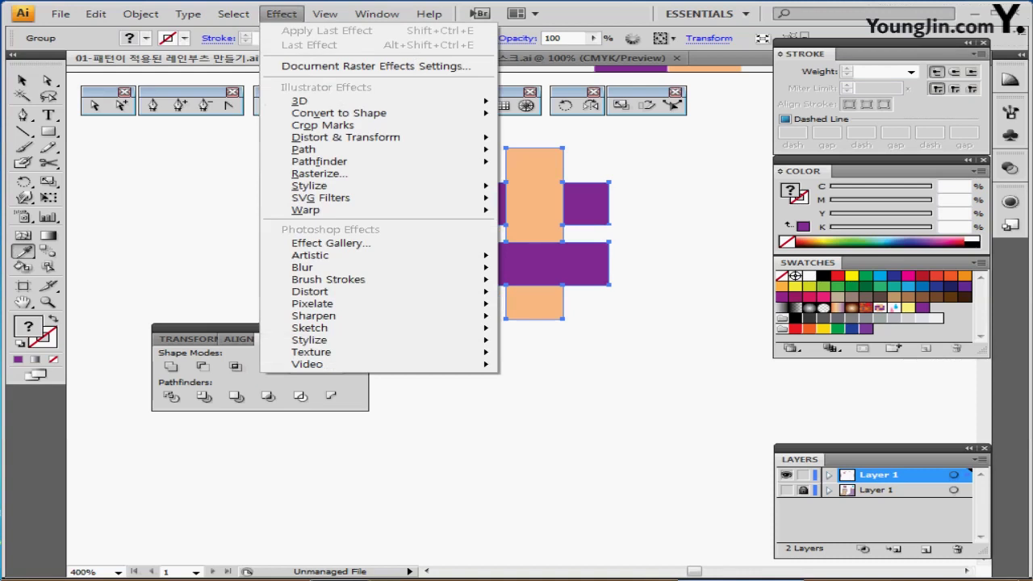
{"action": "mouse_move", "coordinate": [309, 186]}
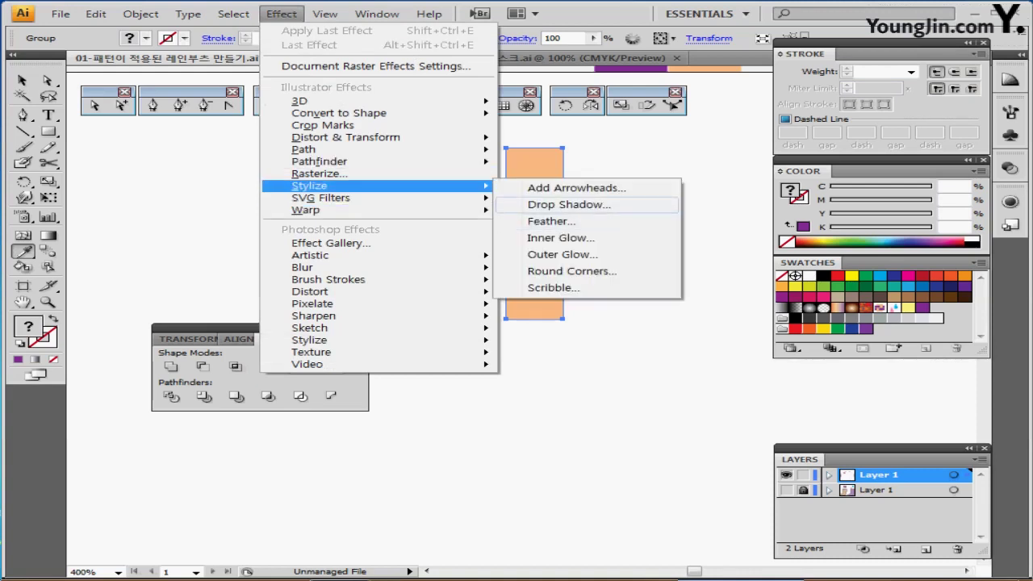
{"action": "left_click", "coordinate": [569, 205]}
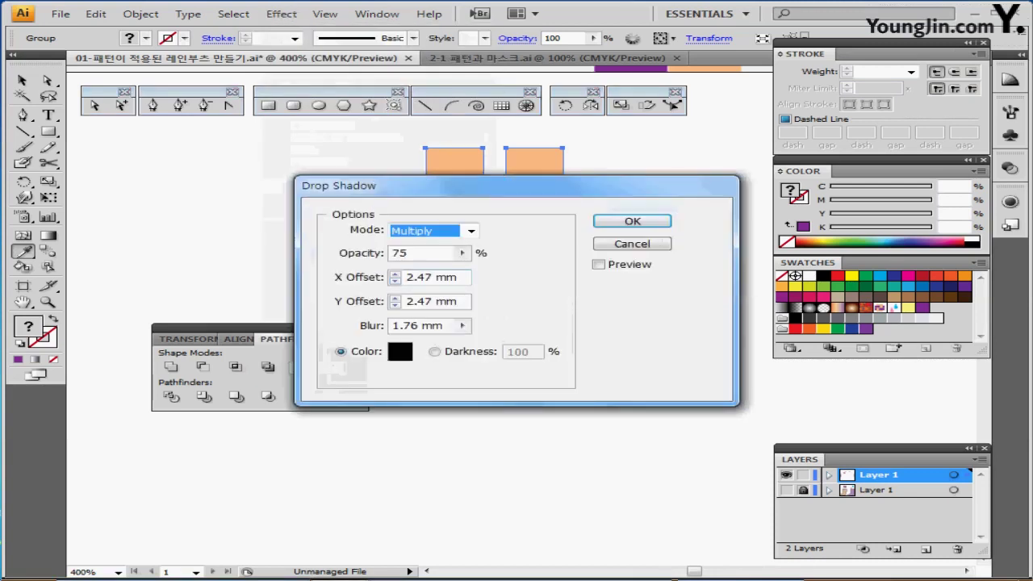
{"action": "type", "text": "1"}
{"action": "key", "text": "Tab"}
{"action": "type", "text": "1"}
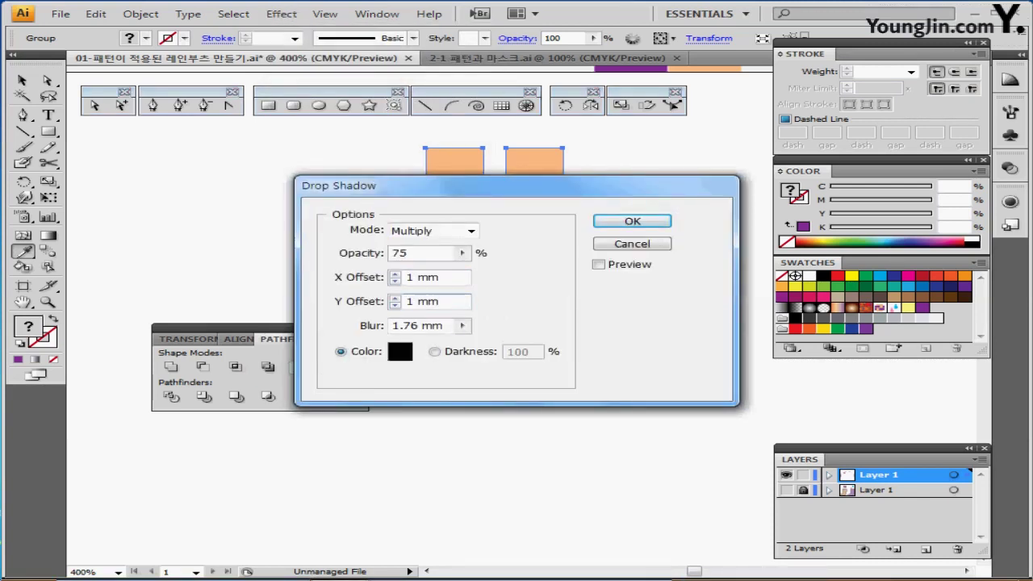
{"action": "key", "text": "Tab"}
{"action": "type", "text": "1"}
{"action": "key", "text": "Tab"}
{"action": "key", "text": "Return"}
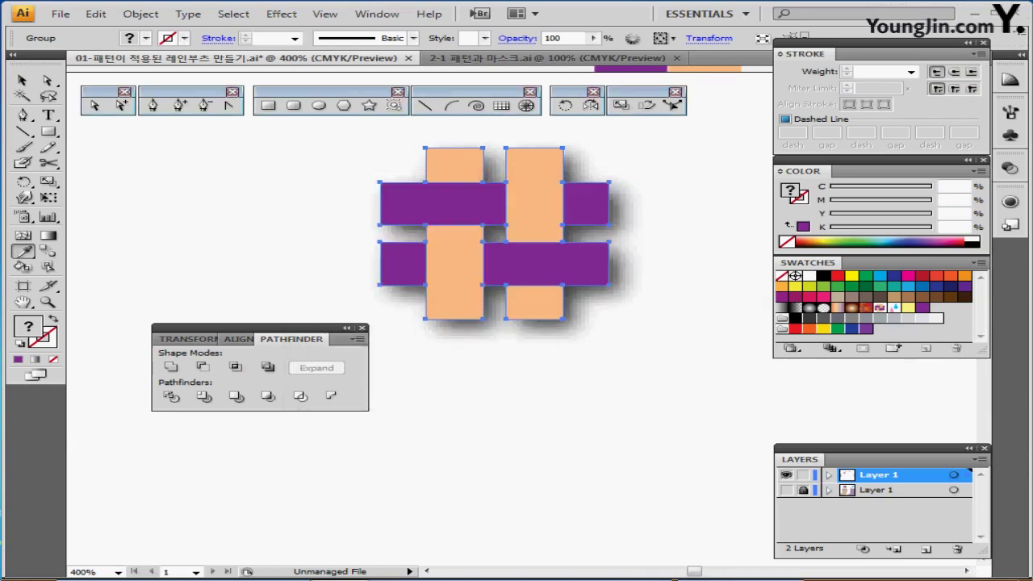
- Draw a rectangle around the woven motif that leaves a margin outside its shadow on every side
{"action": "key", "text": "ctrl+minus"}
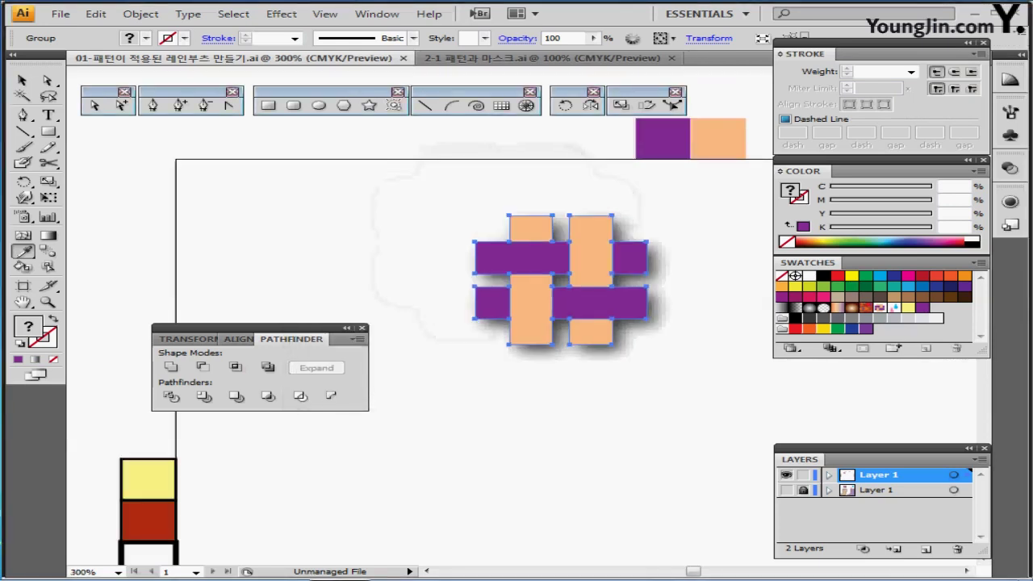
{"action": "left_click_drag", "start_coordinate": [256, 328], "coordinate": [188, 376]}
{"action": "left_click_drag", "start_coordinate": [560, 279], "coordinate": [385, 212]}
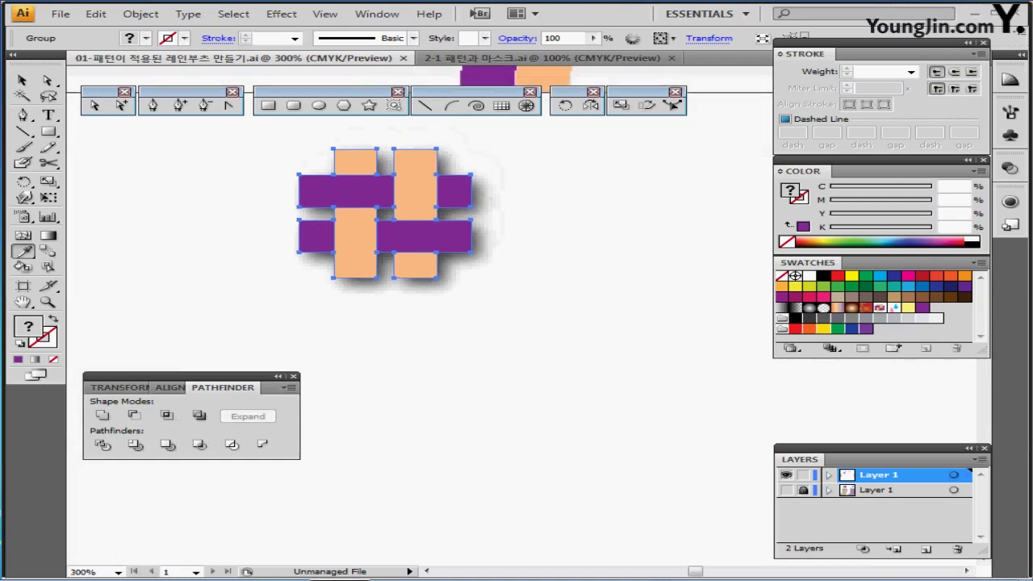
{"action": "left_click_drag", "start_coordinate": [392, 256], "coordinate": [380, 285]}
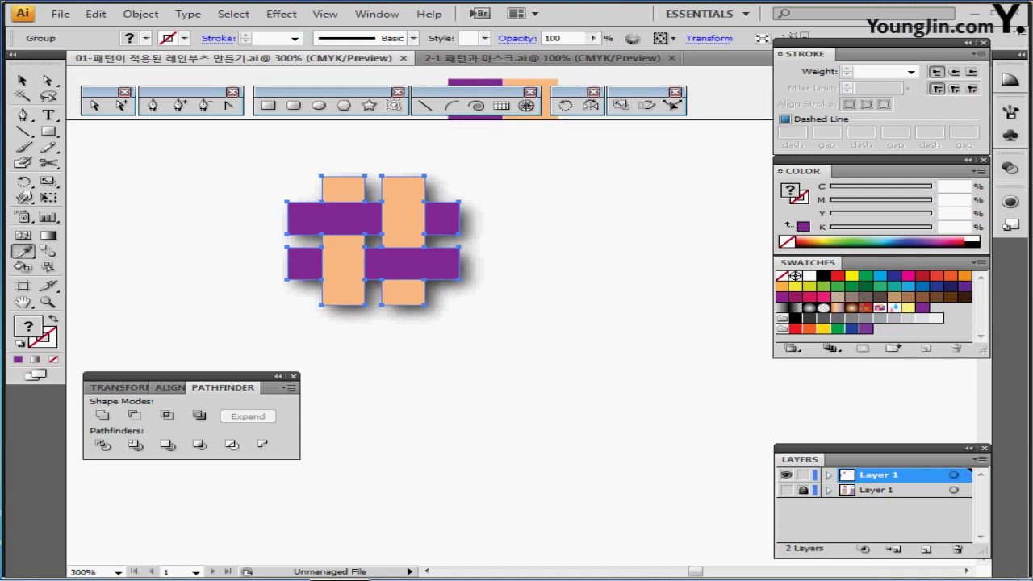
{"action": "left_click_drag", "start_coordinate": [372, 240], "coordinate": [411, 248]}
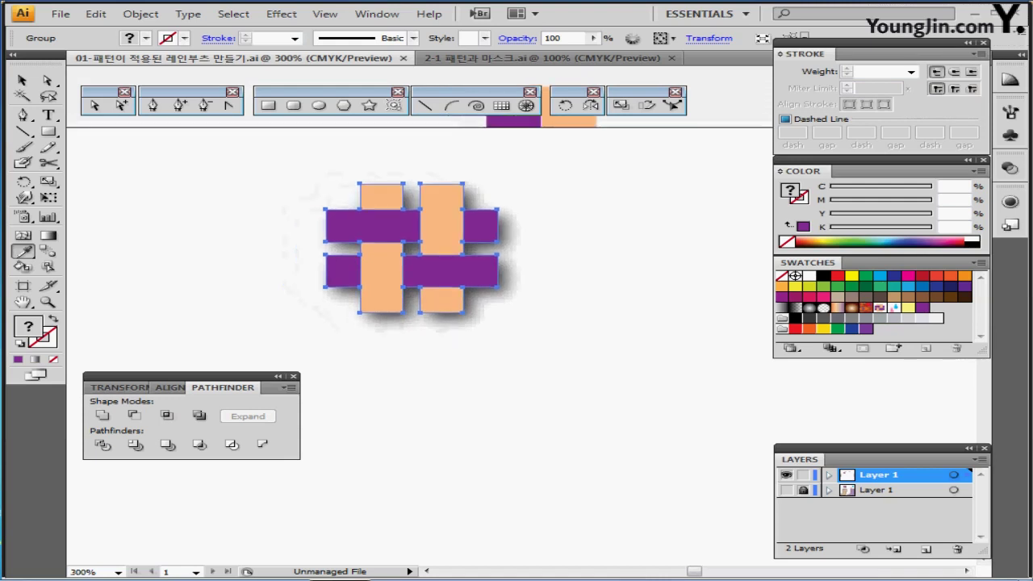
{"action": "left_click", "coordinate": [268, 105]}
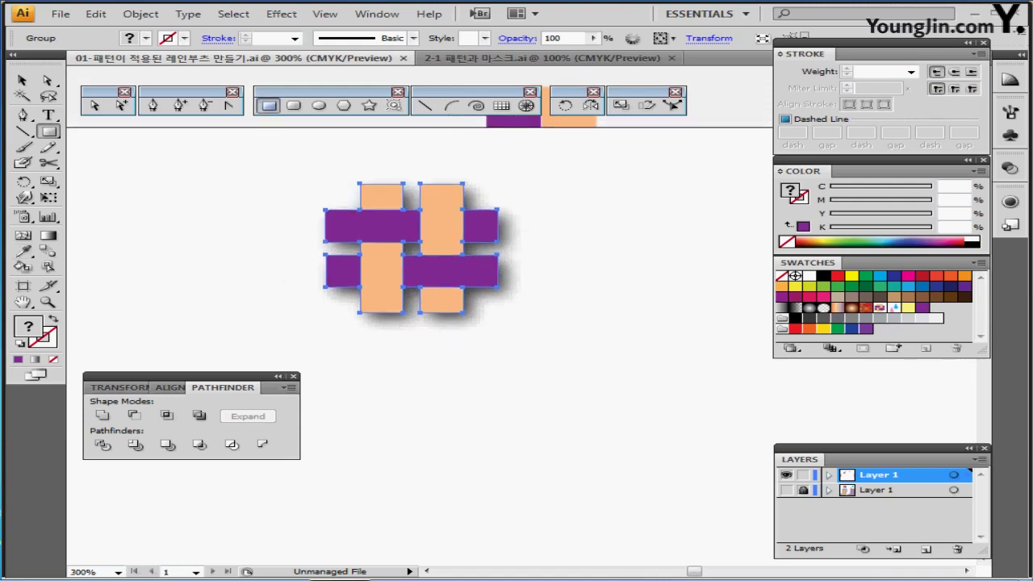
{"action": "left_click_drag", "start_coordinate": [420, 255], "coordinate": [451, 272]}
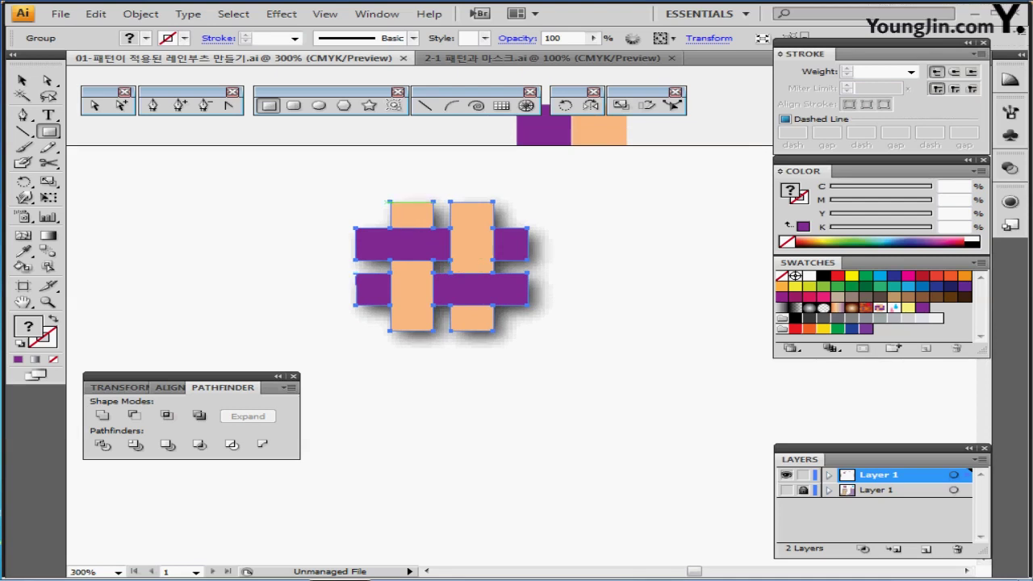
{"action": "left_click_drag", "start_coordinate": [304, 171], "coordinate": [588, 384]}
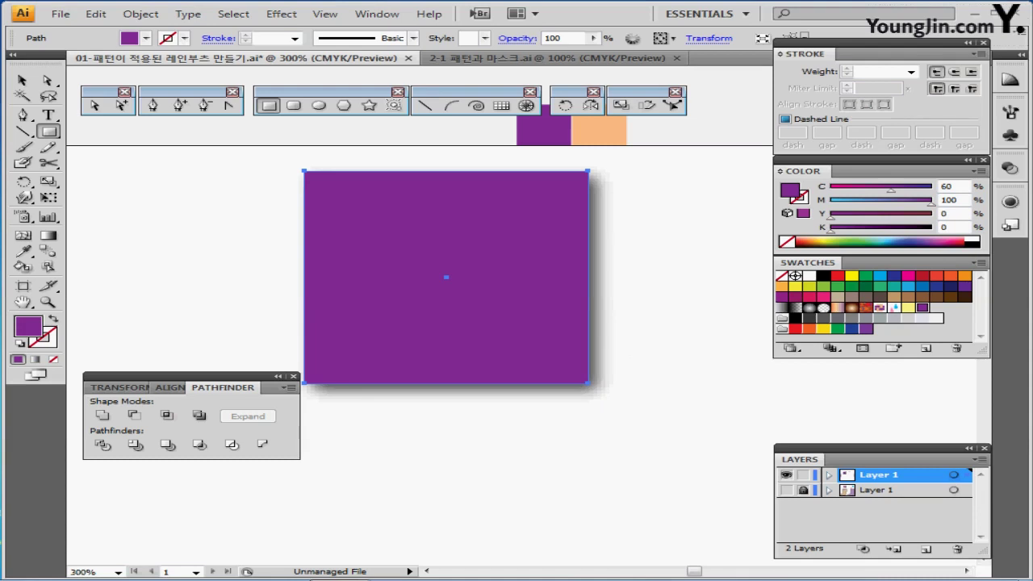
- Set both the fill and the stroke of the surrounding rectangle to none
{"action": "left_click", "coordinate": [20, 343]}
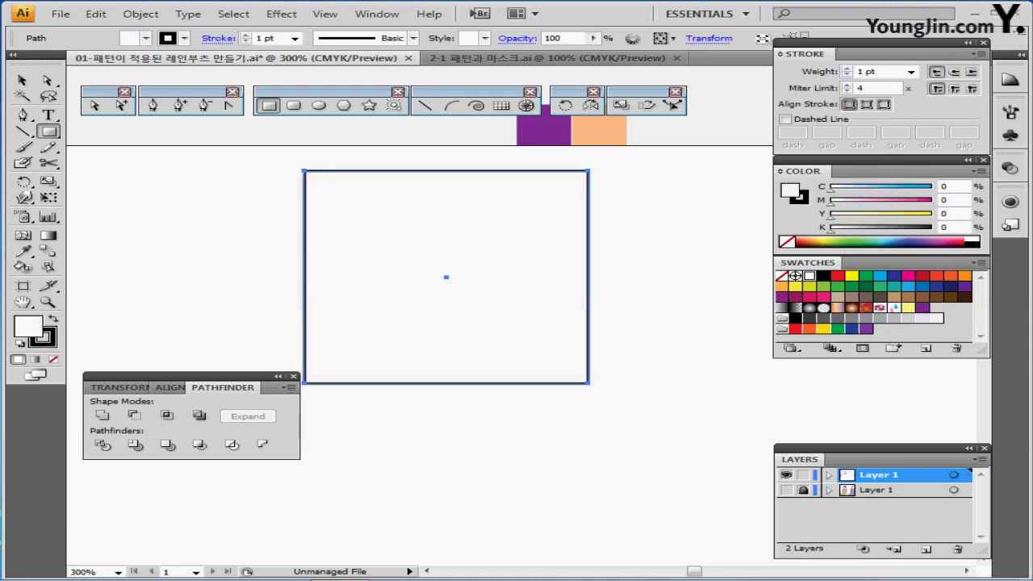
{"action": "left_click", "coordinate": [53, 359]}
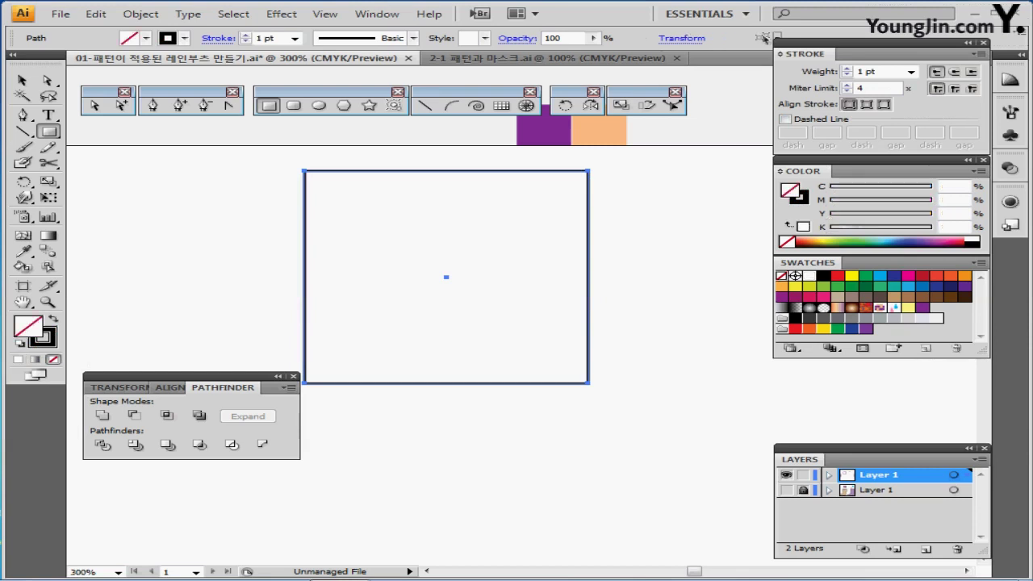
{"action": "left_click", "coordinate": [46, 339]}
{"action": "left_click", "coordinate": [53, 359]}
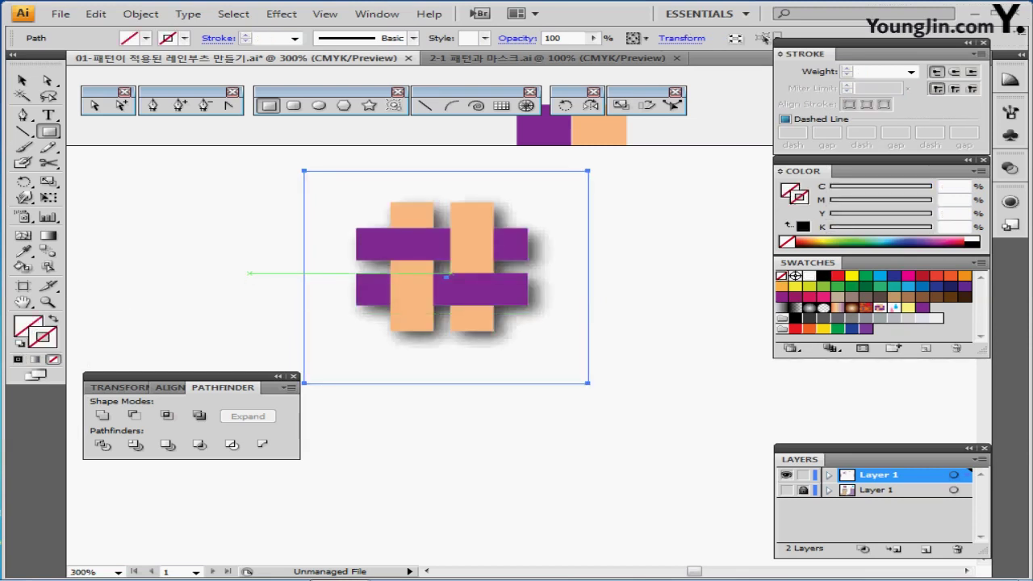
- Align the rectangle and the woven motif on their horizontal and vertical centers, then clear the selection
{"action": "left_click_drag", "start_coordinate": [357, 293], "coordinate": [410, 278]}
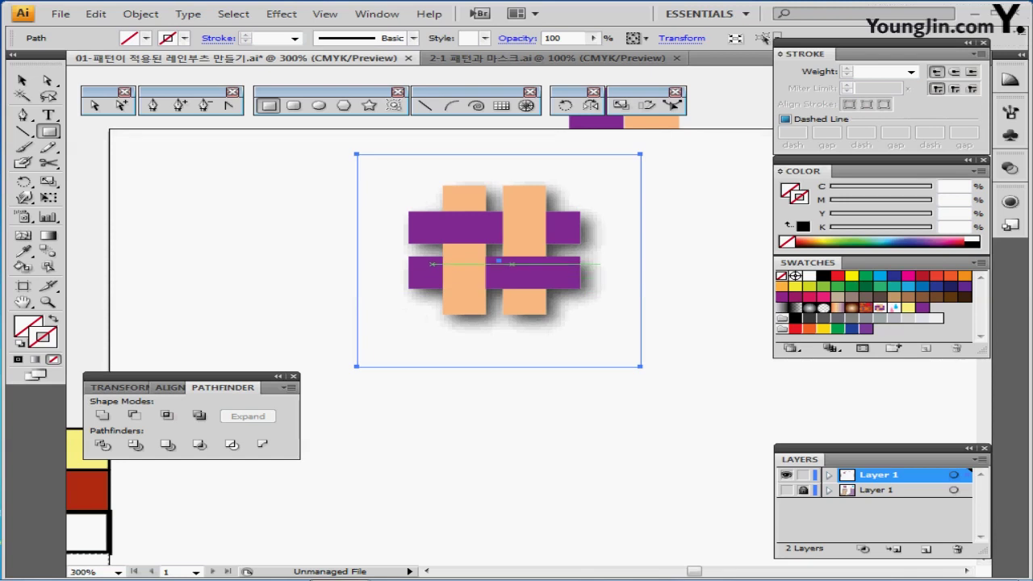
{"action": "key", "text": "ctrl"}
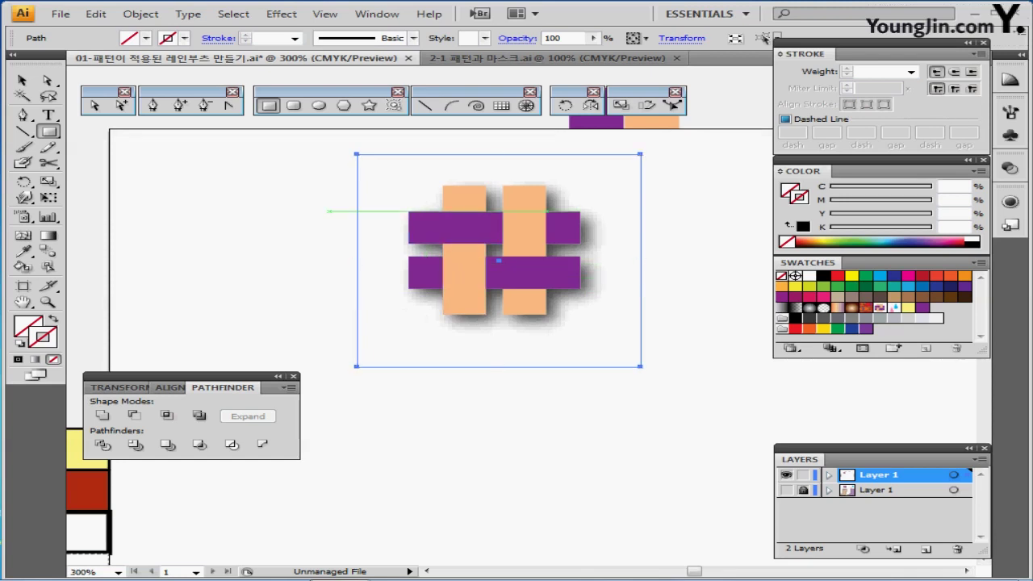
{"action": "left_click_drag", "start_coordinate": [310, 188], "coordinate": [492, 280]}
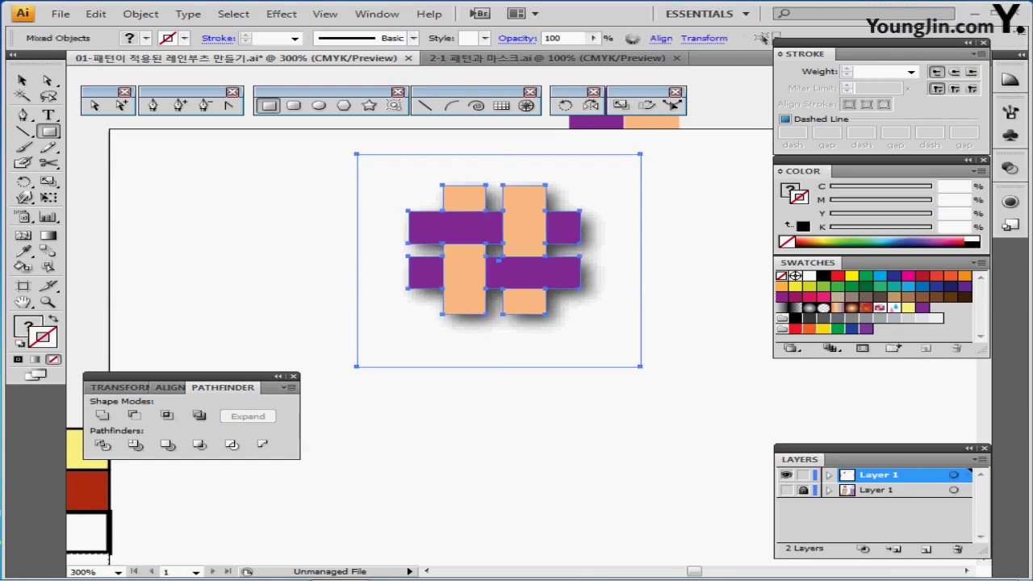
{"action": "left_click", "coordinate": [169, 387]}
{"action": "left_click", "coordinate": [137, 414]}
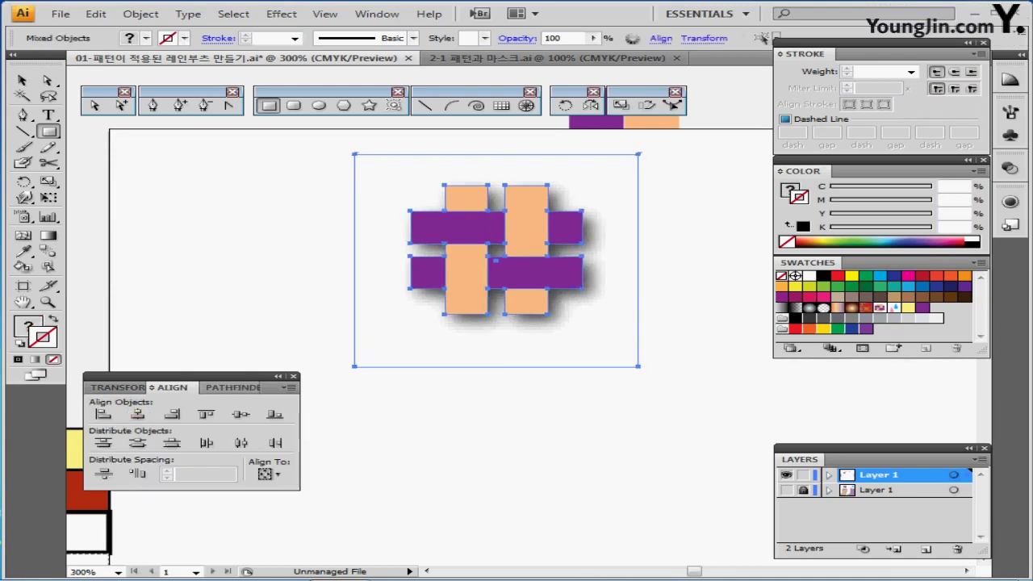
{"action": "left_click", "coordinate": [240, 414]}
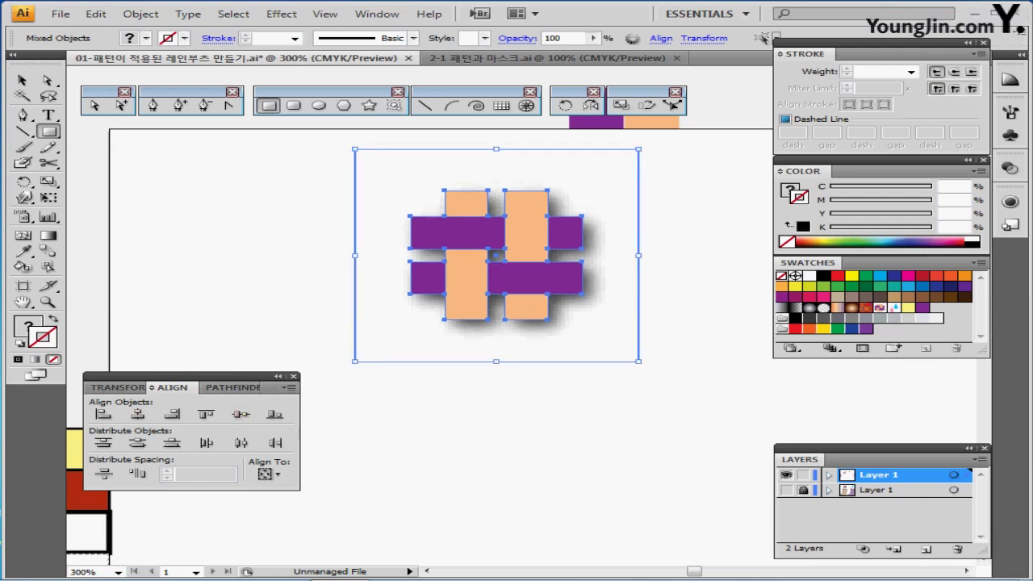
{"action": "key", "text": "ctrl+shift+a"}
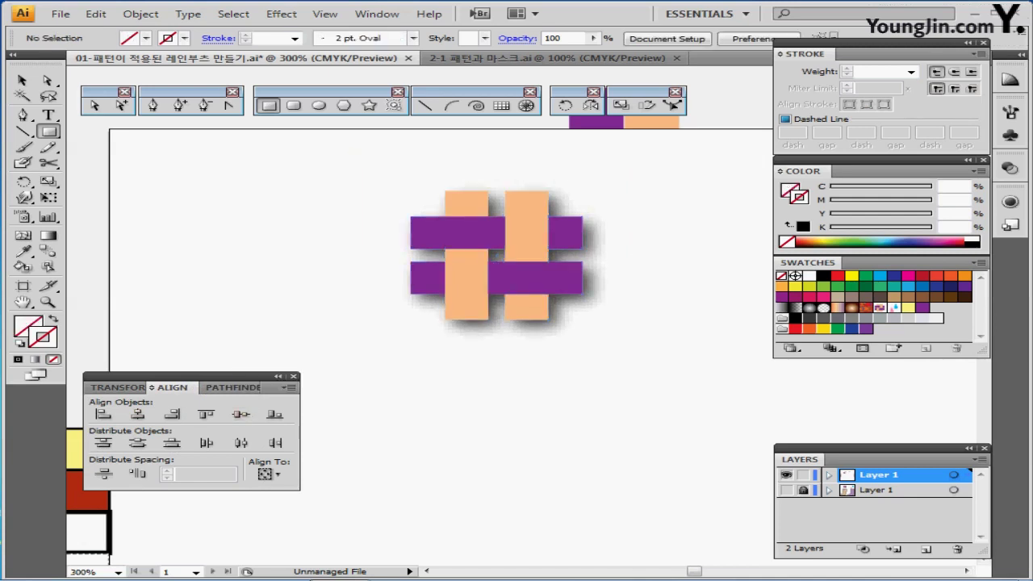
- Define the woven motif together with its invisible rectangle as a pattern swatch named "교차 무늬 ", including a trailing space
{"action": "left_click_drag", "start_coordinate": [327, 269], "coordinate": [267, 257]}
{"action": "key", "text": "ctrl+a"}
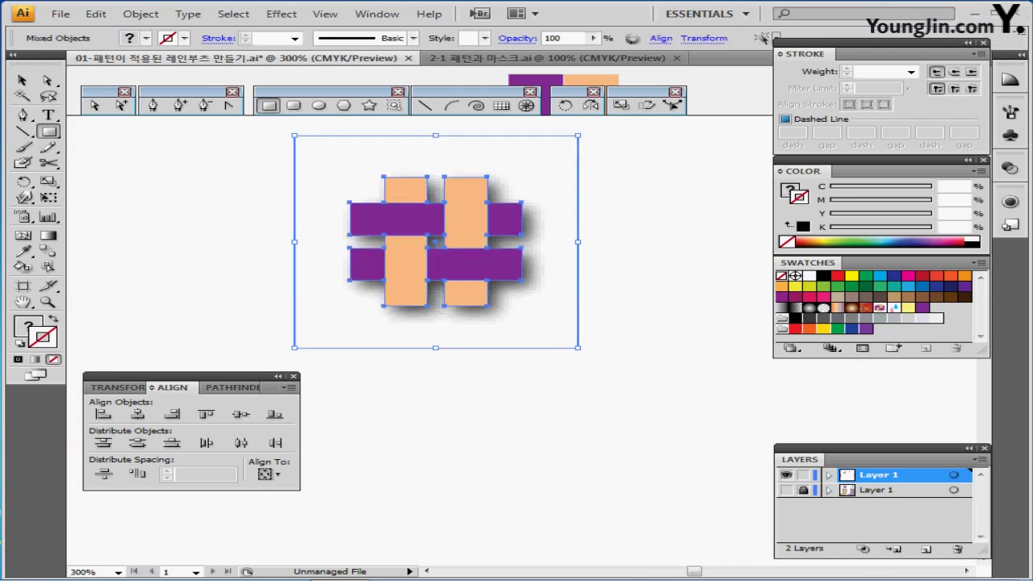
{"action": "key", "text": "shift+b"}
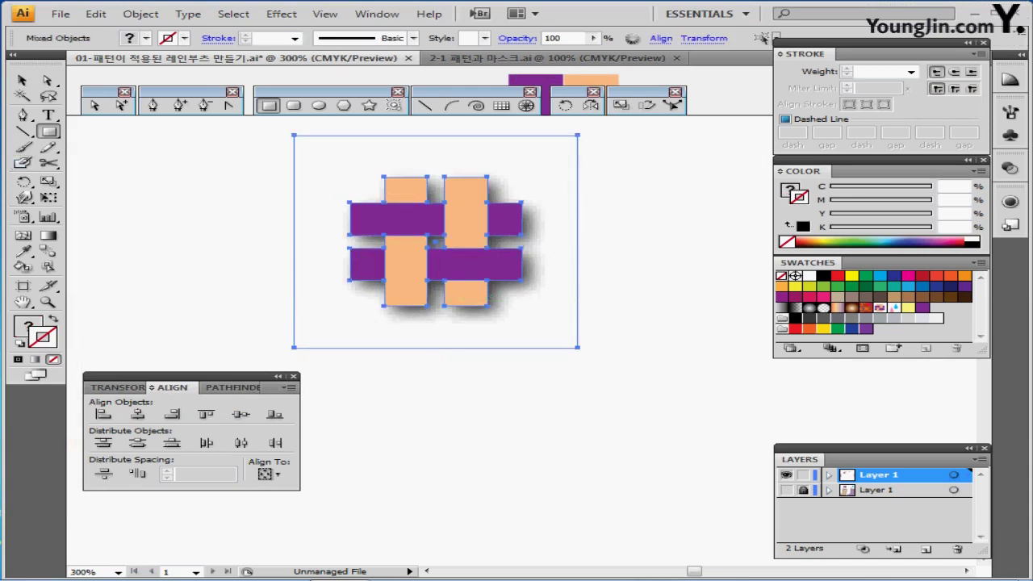
{"action": "left_click", "coordinate": [140, 14]}
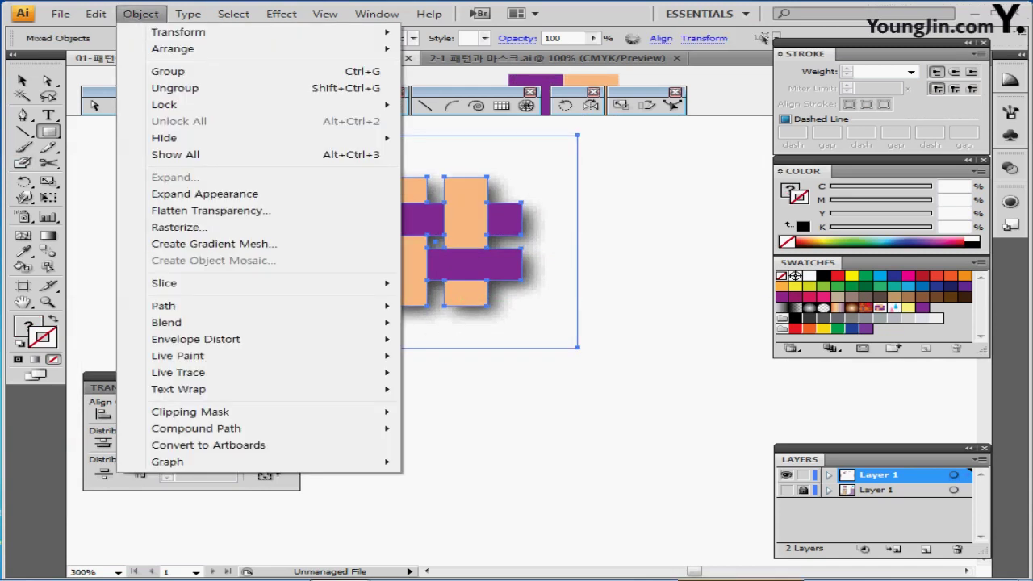
{"action": "mouse_move", "coordinate": [95, 13]}
{"action": "left_click", "coordinate": [157, 250]}
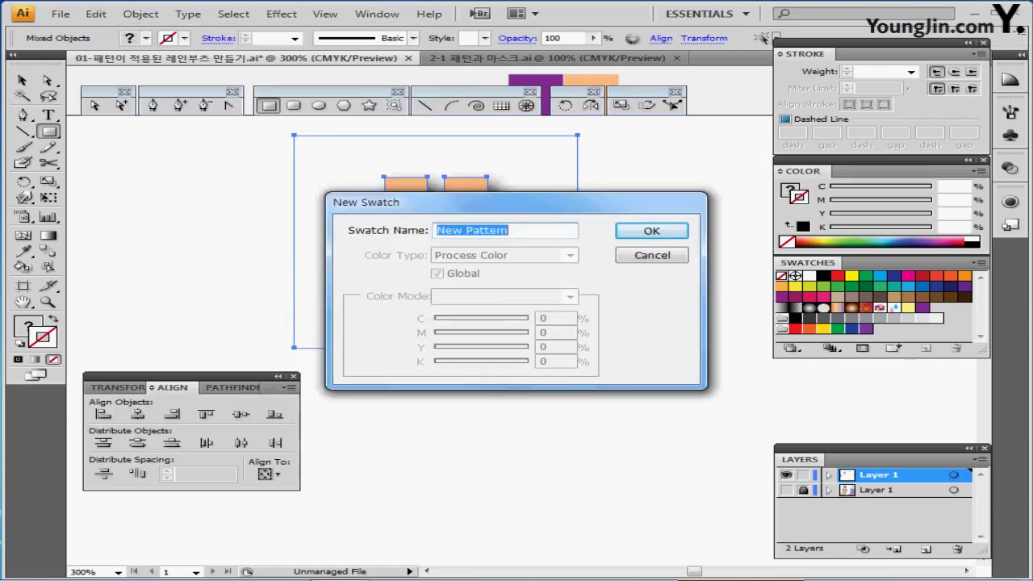
{"action": "type", "text": "교차"}
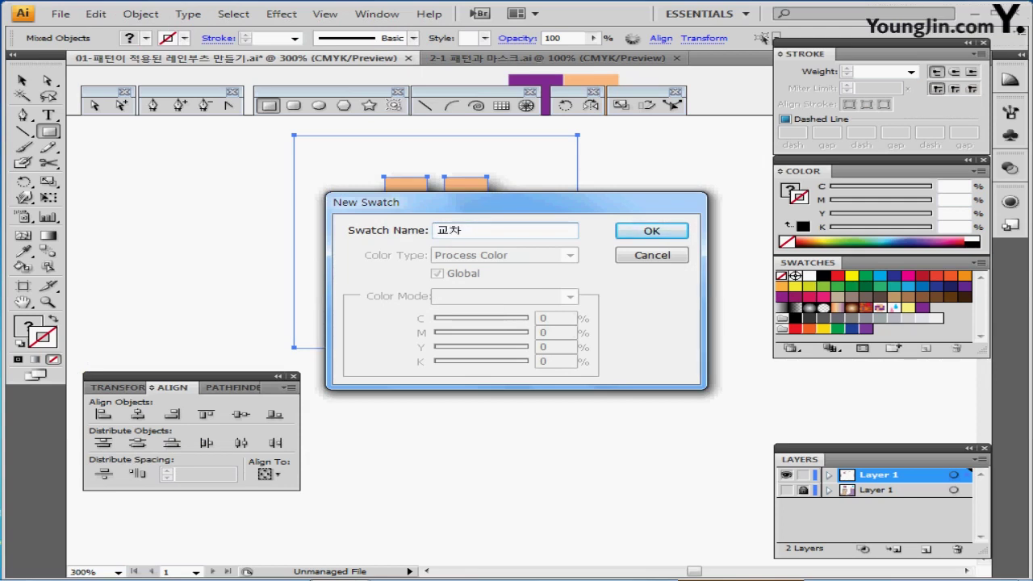
{"action": "type", "text": " 무늬"}
{"action": "key", "text": "Return"}
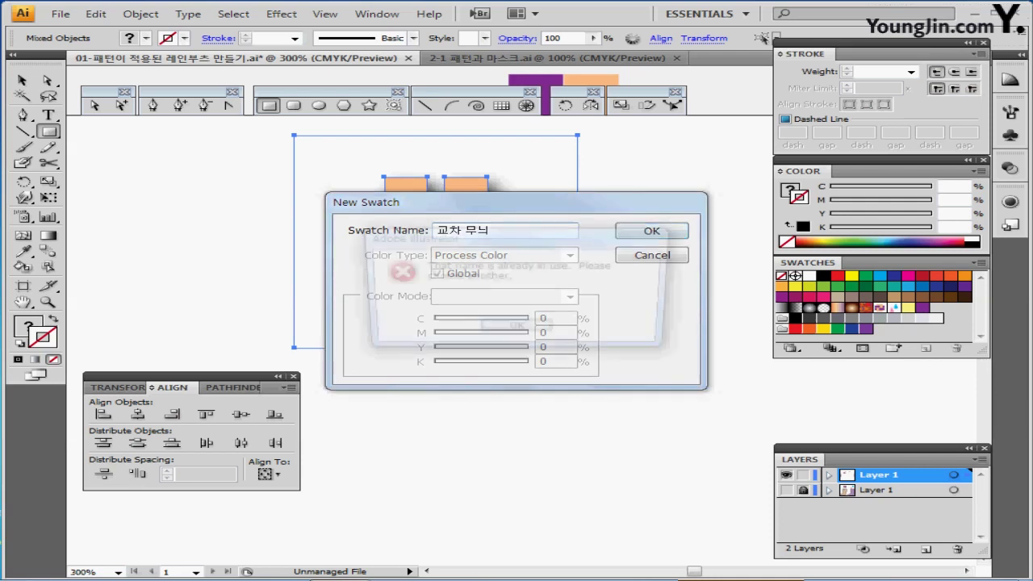
{"action": "key", "text": "Return"}
{"action": "key", "text": "Right"}
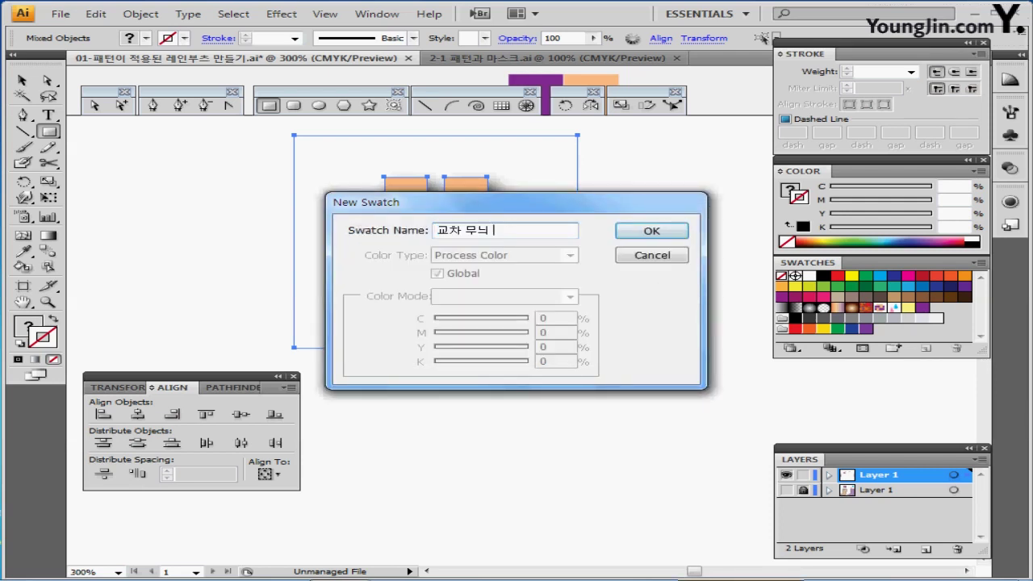
{"action": "key", "text": "Return"}
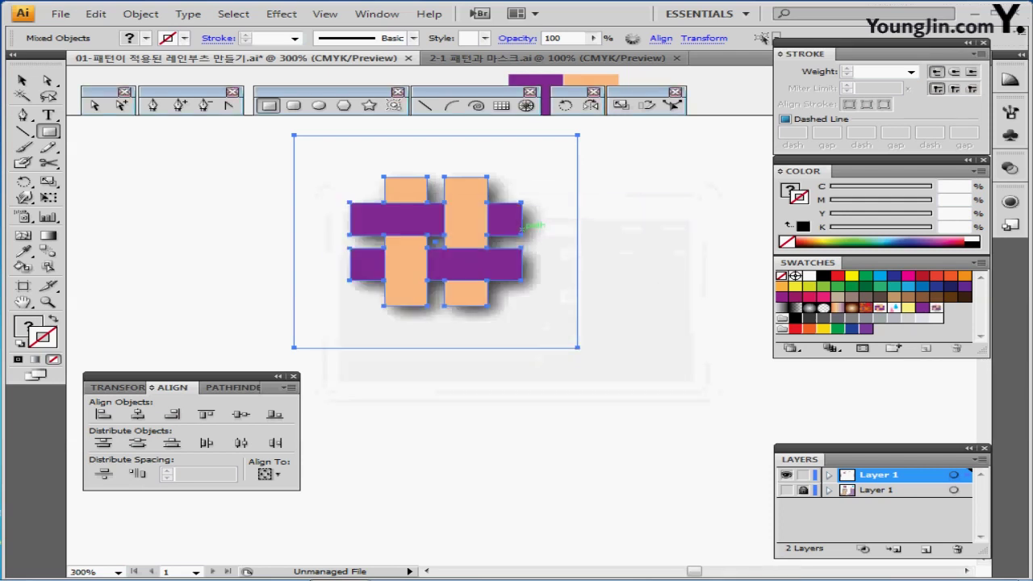
- Draw a 10 mm by 10 mm ellipse beside the woven motif, filled with the pink of the colour sample and without a stroke
{"action": "key", "text": "ctrl+minus"}
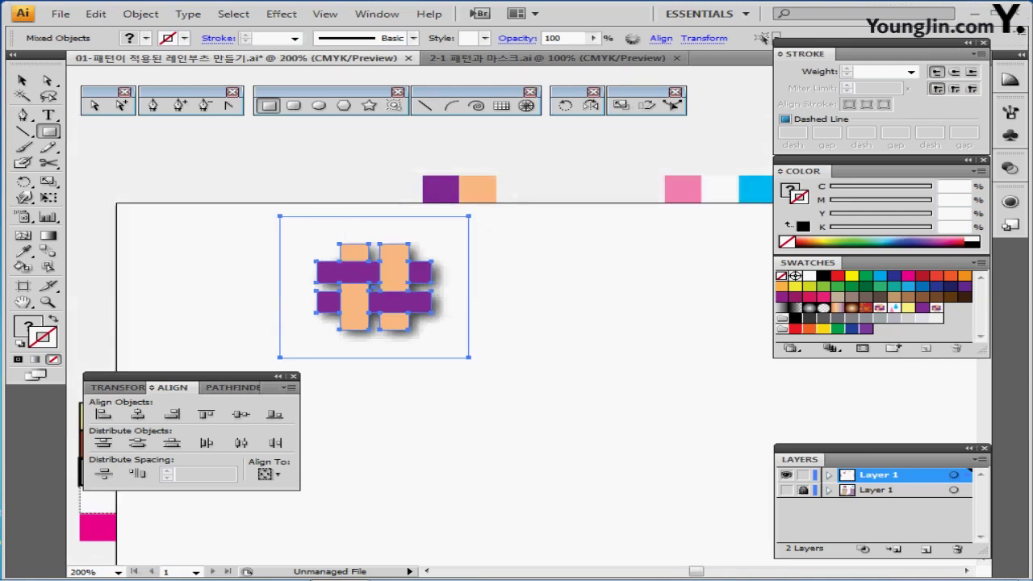
{"action": "key", "text": "ctrl+shift+a"}
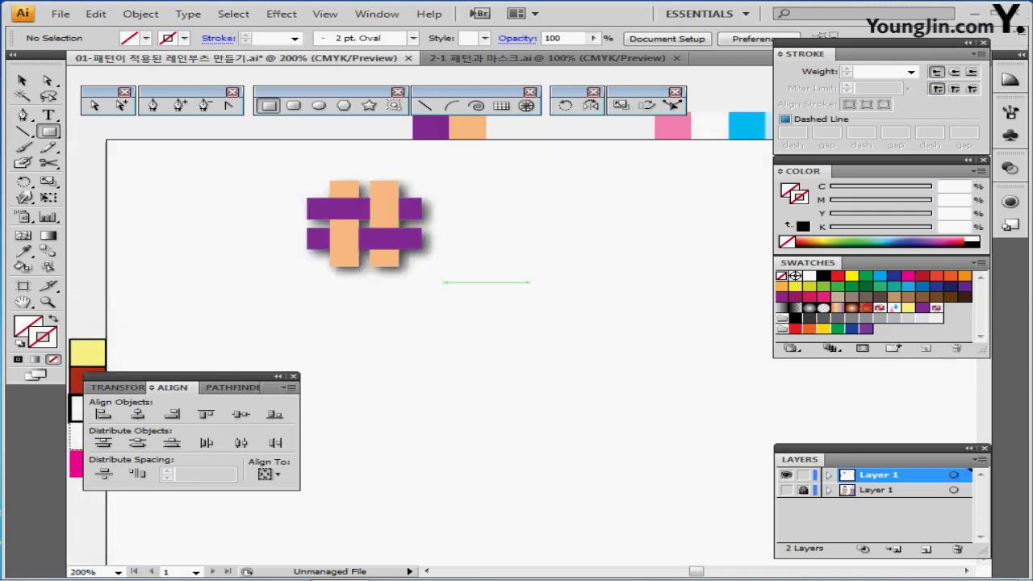
{"action": "left_click_drag", "start_coordinate": [531, 282], "coordinate": [402, 285]}
{"action": "left_click_drag", "start_coordinate": [526, 281], "coordinate": [510, 280]}
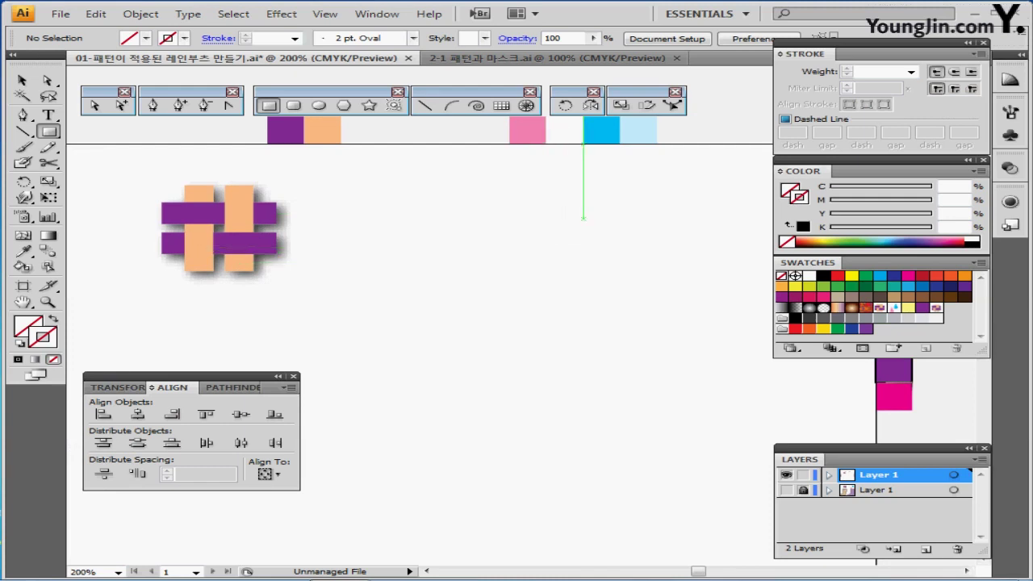
{"action": "left_click", "coordinate": [319, 105]}
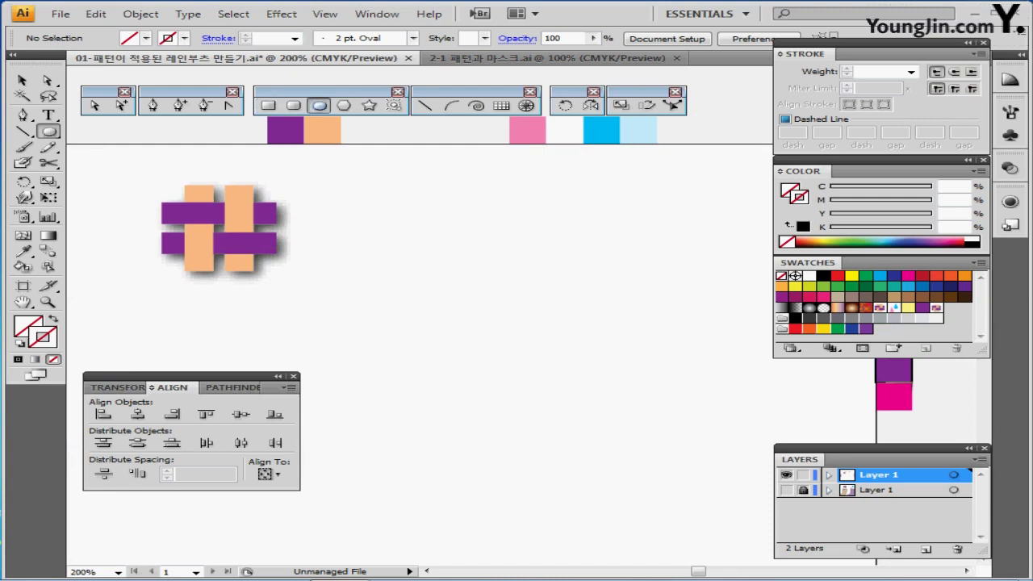
{"action": "left_click", "coordinate": [527, 129], "text": "ctrl"}
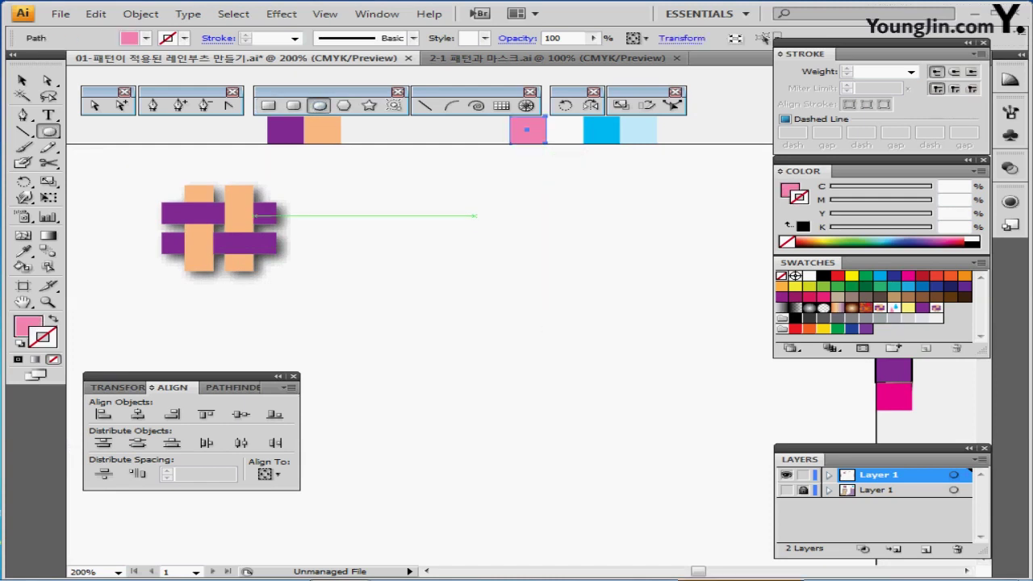
{"action": "left_click", "coordinate": [481, 215]}
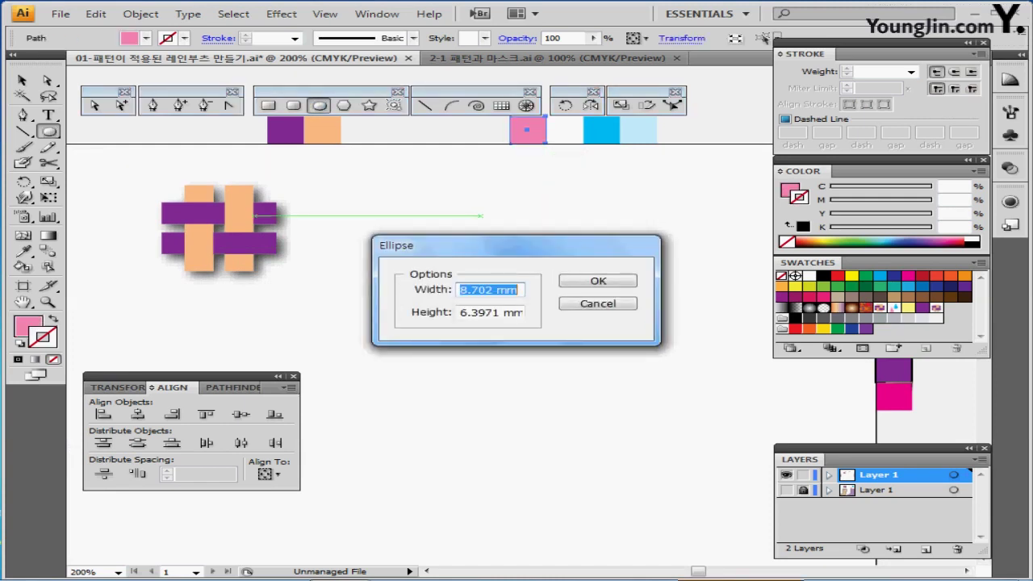
{"action": "type", "text": "10"}
{"action": "key", "text": "Tab"}
{"action": "type", "text": "10"}
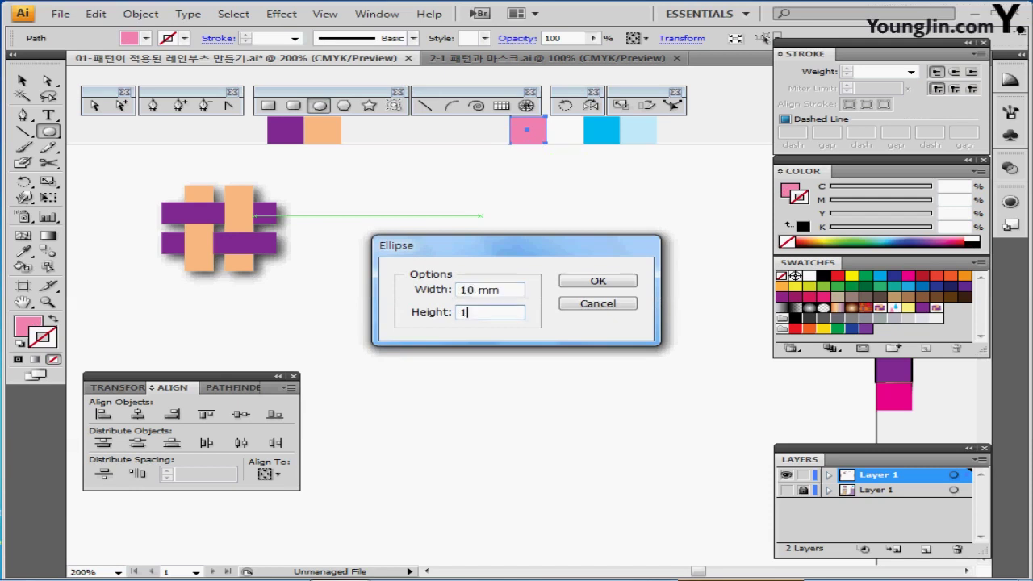
{"action": "key", "text": "Return"}
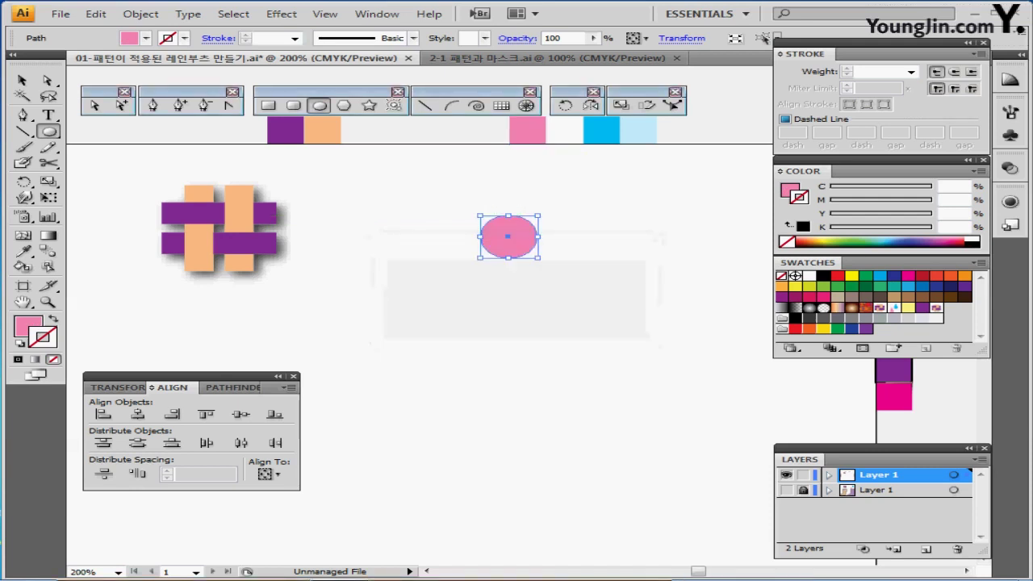
- Pull the pink ellipse's top anchor point straight up to stretch it into an egg shape
{"action": "key", "text": "ctrl+plus"}
{"action": "key", "text": "ctrl+plus"}
{"action": "key", "text": "ctrl+plus"}
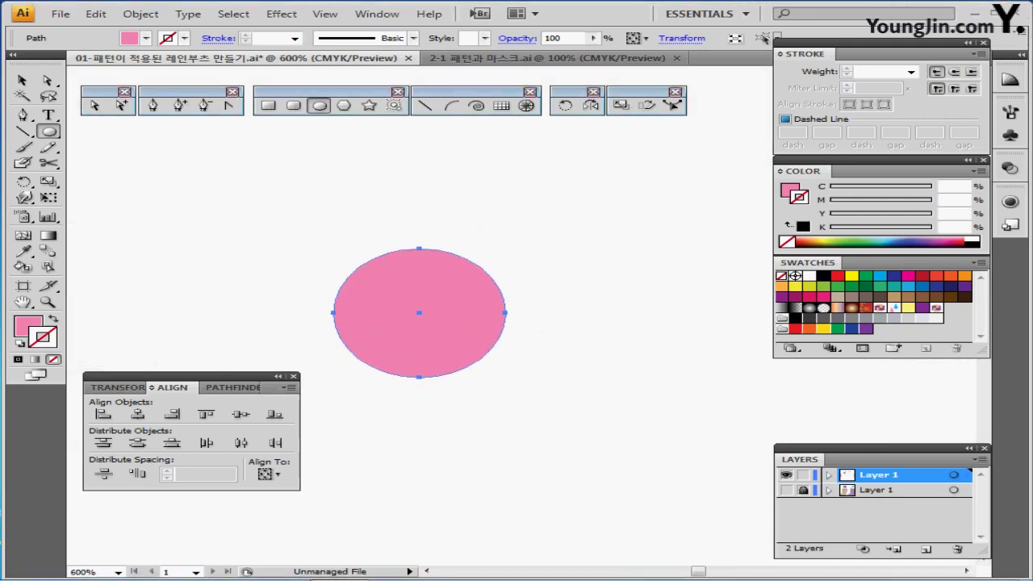
{"action": "left_click", "coordinate": [48, 81]}
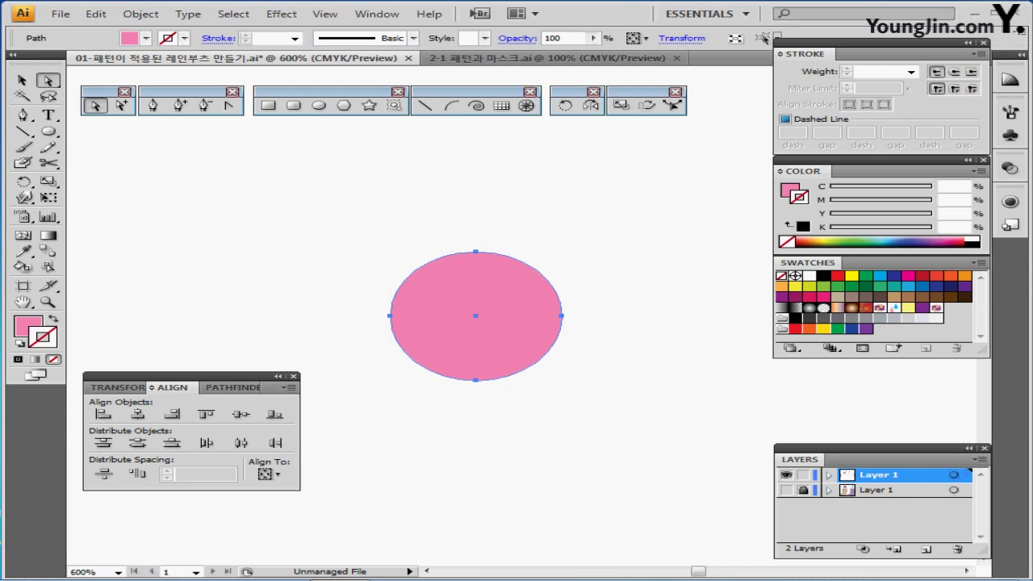
{"action": "key", "text": "ctrl+minus"}
{"action": "left_click_drag", "start_coordinate": [510, 367], "coordinate": [447, 345]}
{"action": "left_click_drag", "start_coordinate": [426, 285], "coordinate": [447, 225]}
{"action": "left_click", "coordinate": [449, 305]}
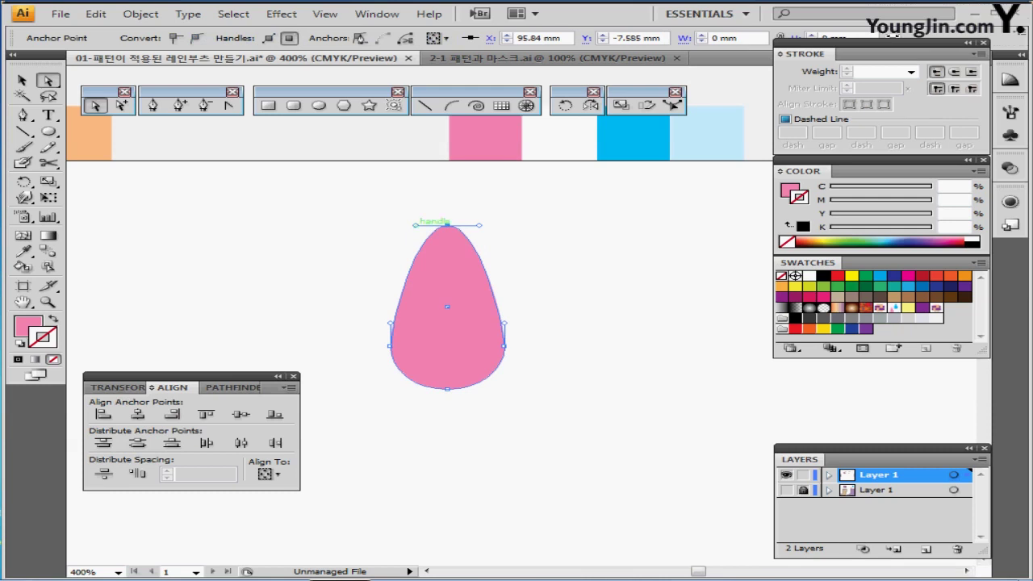
{"action": "left_click_drag", "start_coordinate": [416, 226], "coordinate": [434, 295]}
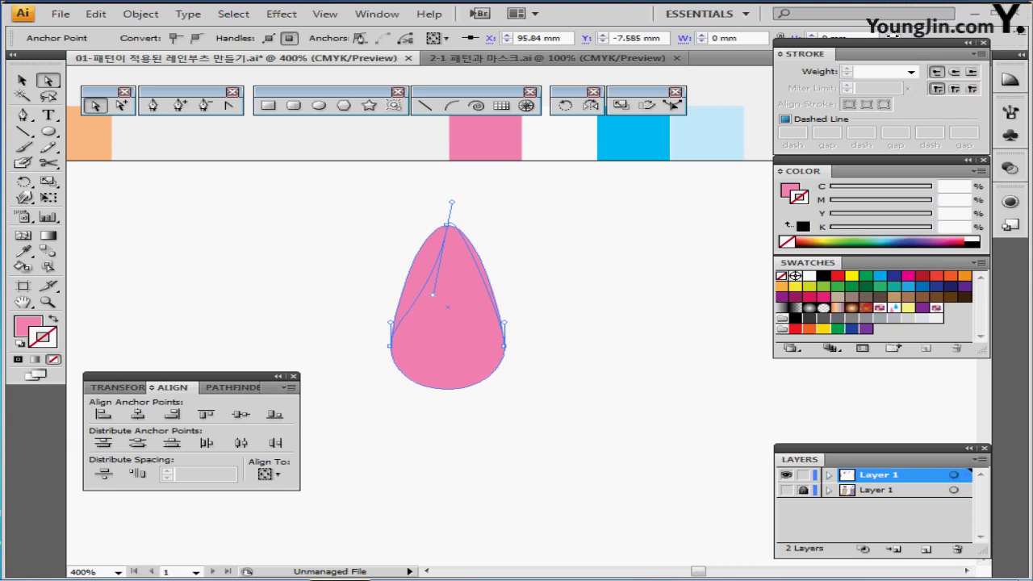
{"action": "key", "text": "ctrl"}
{"action": "key", "text": "ctrl+z"}
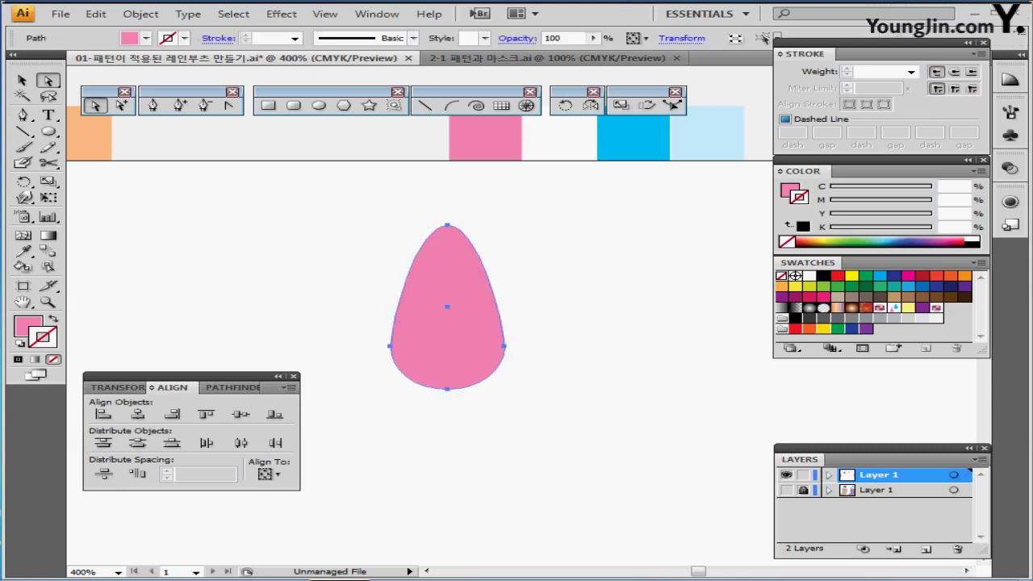
- Fold both direction handles of the top anchor point down inside the shape independently to form a pointed teardrop tip
{"action": "left_click", "coordinate": [447, 225]}
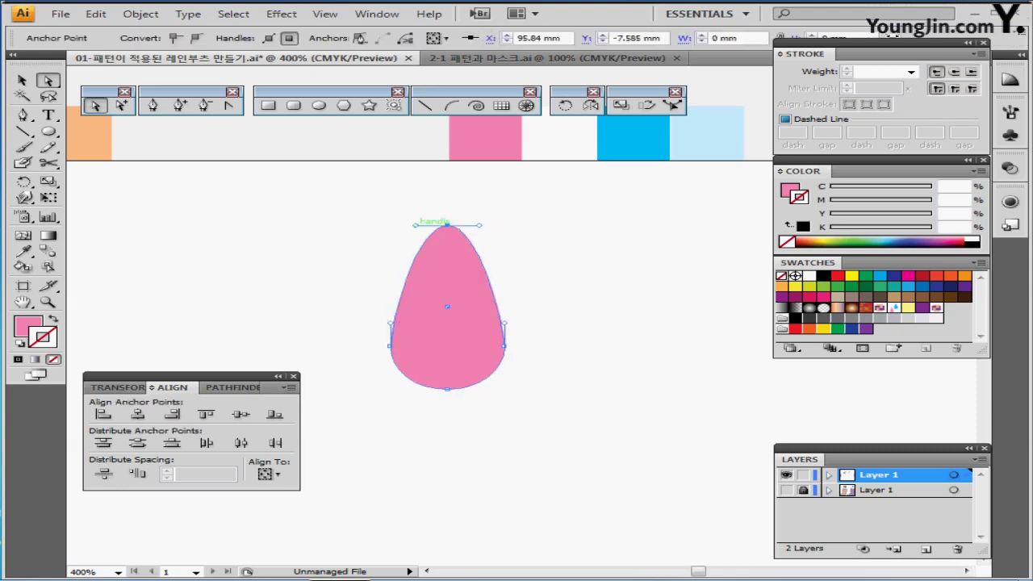
{"action": "left_click_drag", "start_coordinate": [415, 225], "coordinate": [431, 296]}
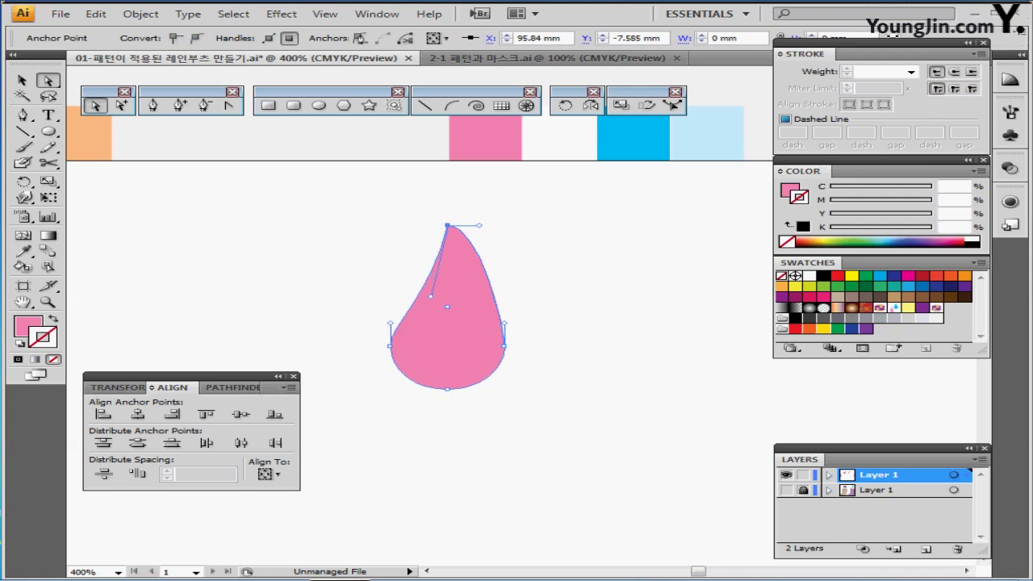
{"action": "left_click_drag", "start_coordinate": [479, 225], "coordinate": [459, 295]}
{"action": "left_click_drag", "start_coordinate": [459, 295], "coordinate": [459, 295]}
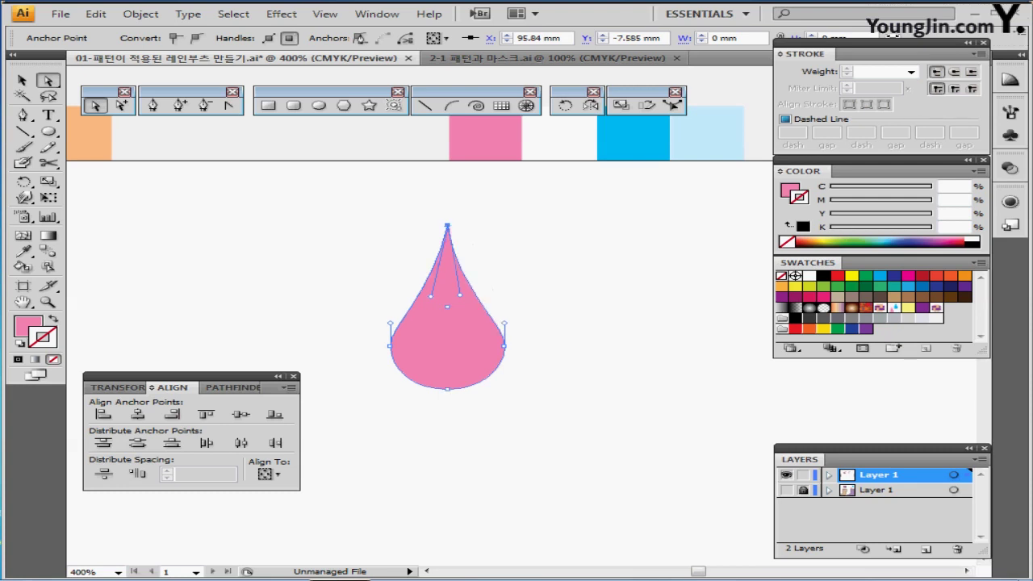
{"action": "left_click_drag", "start_coordinate": [473, 242], "coordinate": [443, 234]}
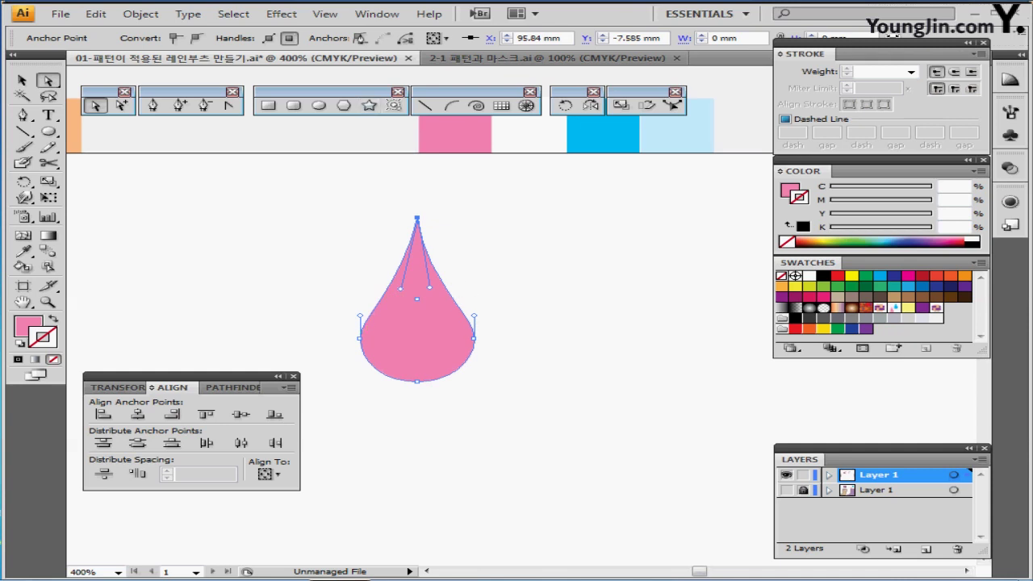
- Draw a small upright ellipse inside the drop's lower left part, filled with the white of the colour sample
{"action": "left_click", "coordinate": [528, 133]}
{"action": "left_click", "coordinate": [294, 106]}
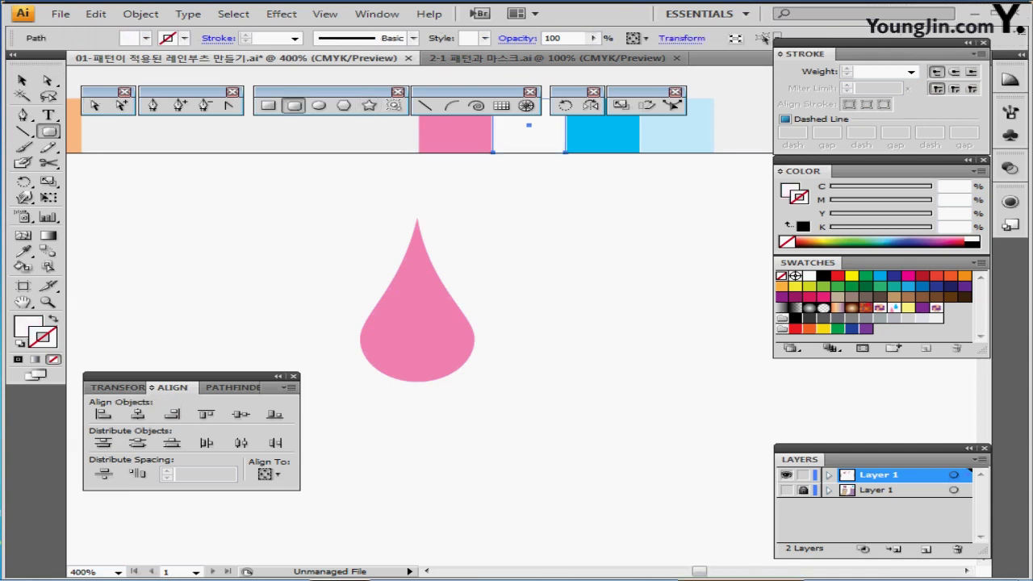
{"action": "key", "text": "l"}
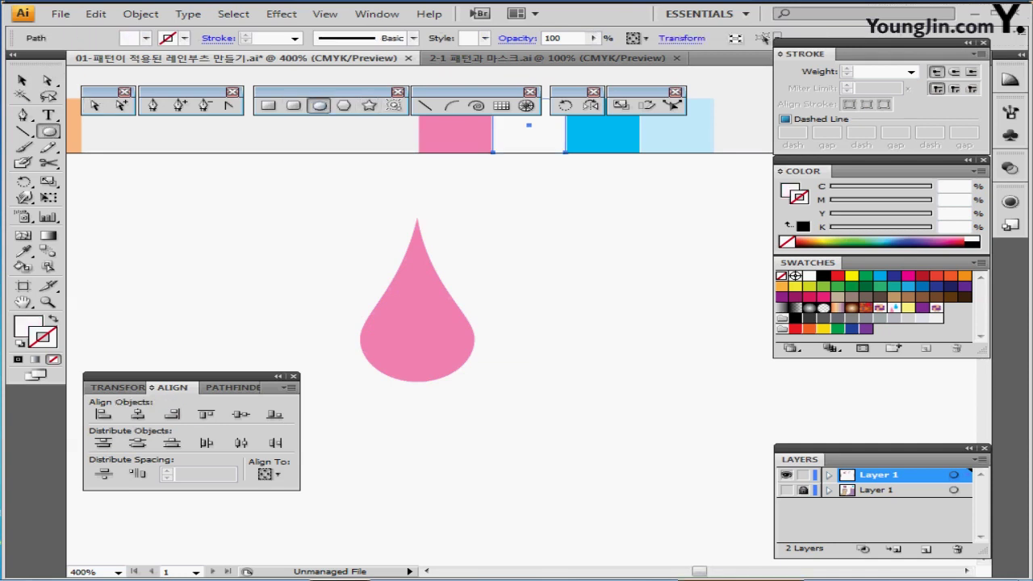
{"action": "left_click_drag", "start_coordinate": [385, 315], "coordinate": [390, 347]}
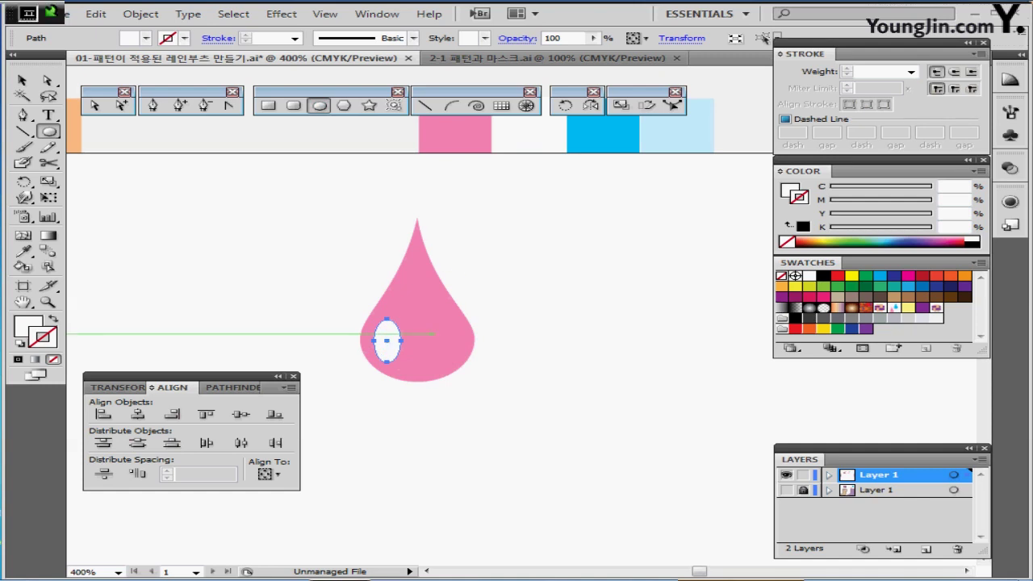
- Move the white ellipse's right anchor point about 1.2 mm inward to shape a crescent highlight, and clear the selection
{"action": "key", "text": "a"}
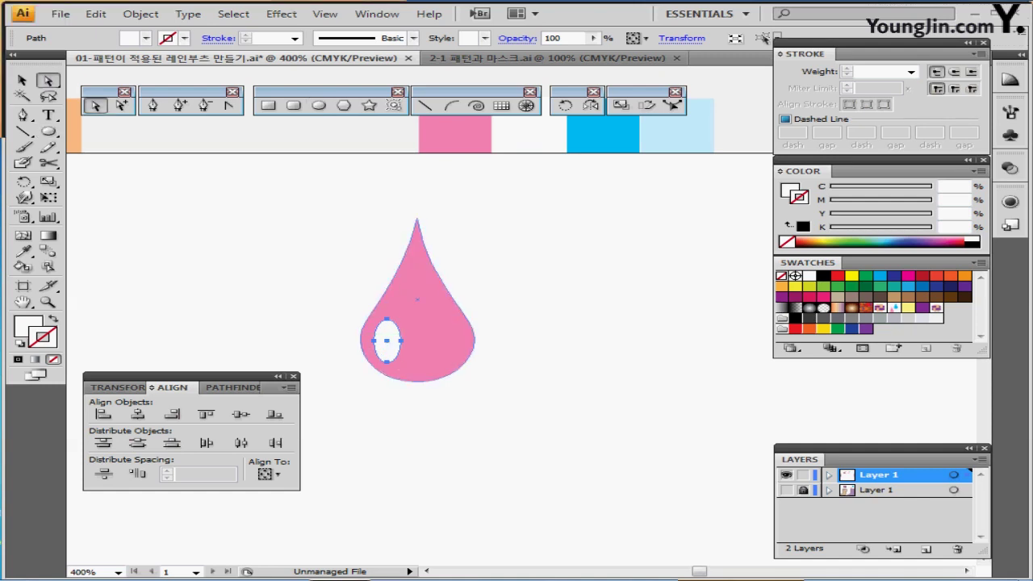
{"action": "key", "text": "ctrl+shift+a"}
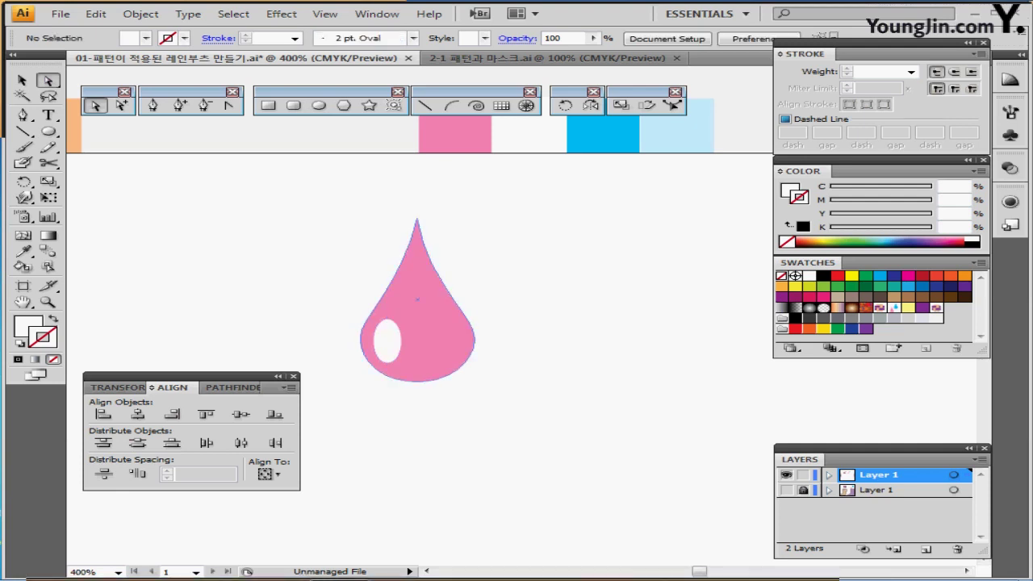
{"action": "left_click", "coordinate": [401, 340]}
{"action": "left_click_drag", "start_coordinate": [400, 340], "coordinate": [389, 341]}
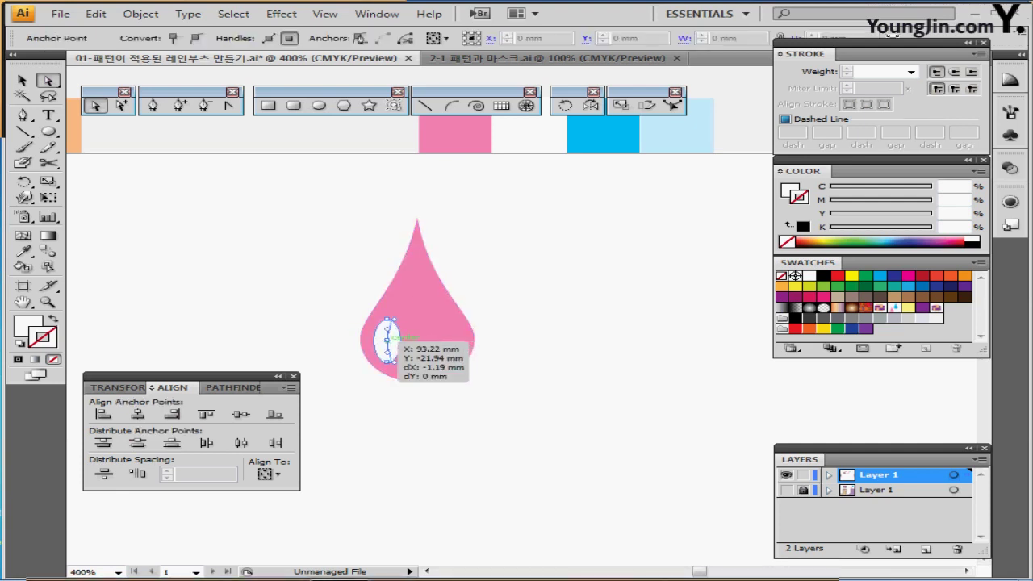
{"action": "key", "text": "ctrl+shift+a"}
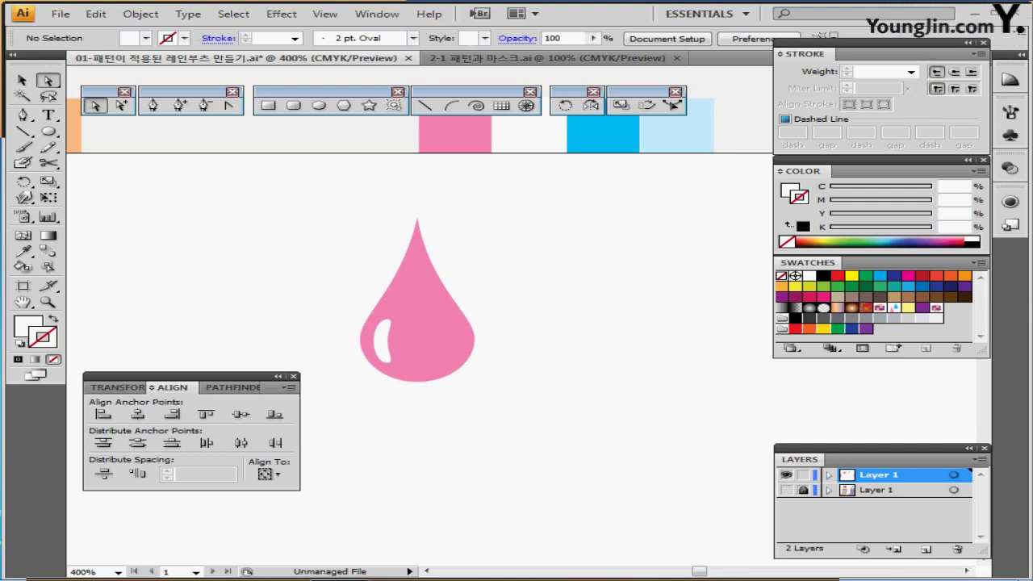
- Copy the drop together with its highlight, offset by 11 mm horizontally and 13 mm vertically
{"action": "key", "text": "ctrl+minus"}
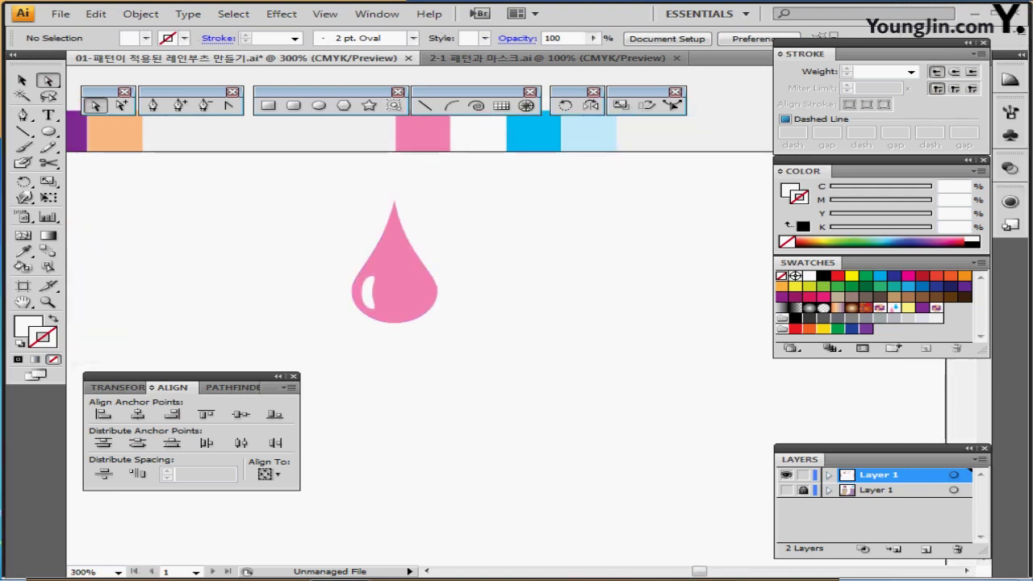
{"action": "key", "text": "v"}
{"action": "left_click_drag", "start_coordinate": [325, 239], "coordinate": [403, 310]}
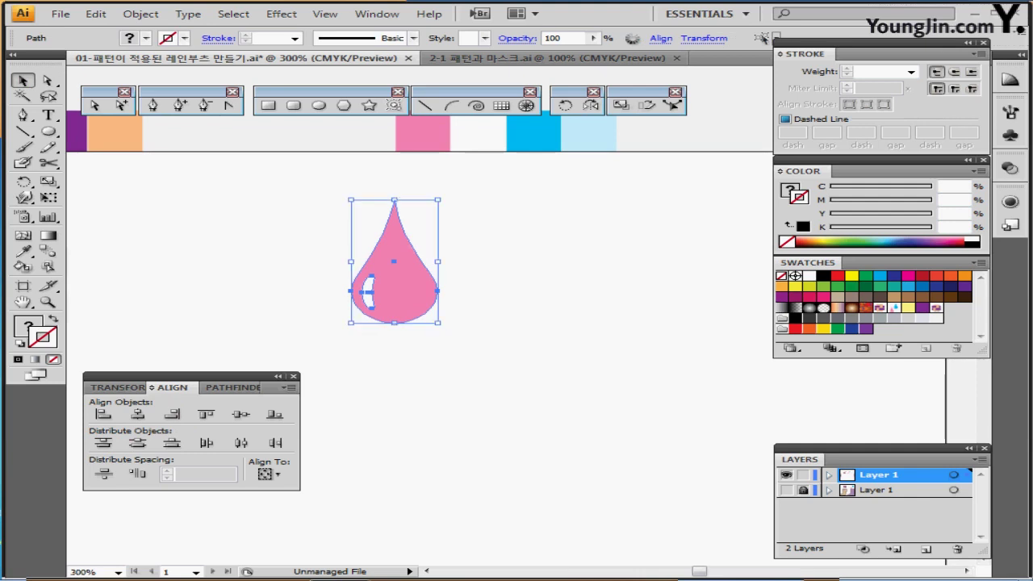
{"action": "key", "text": "Return"}
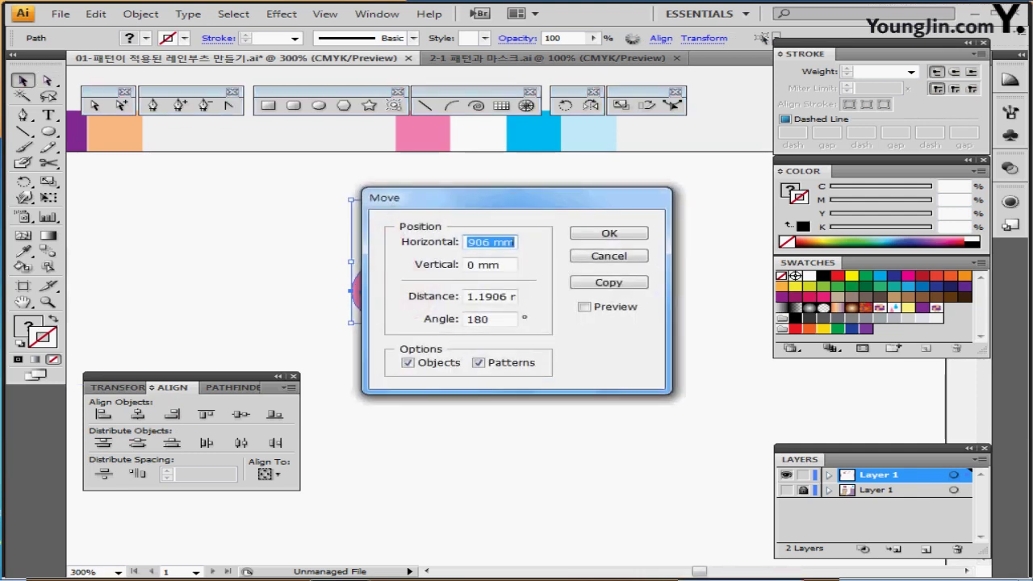
{"action": "type", "text": "11"}
{"action": "key", "text": "Tab"}
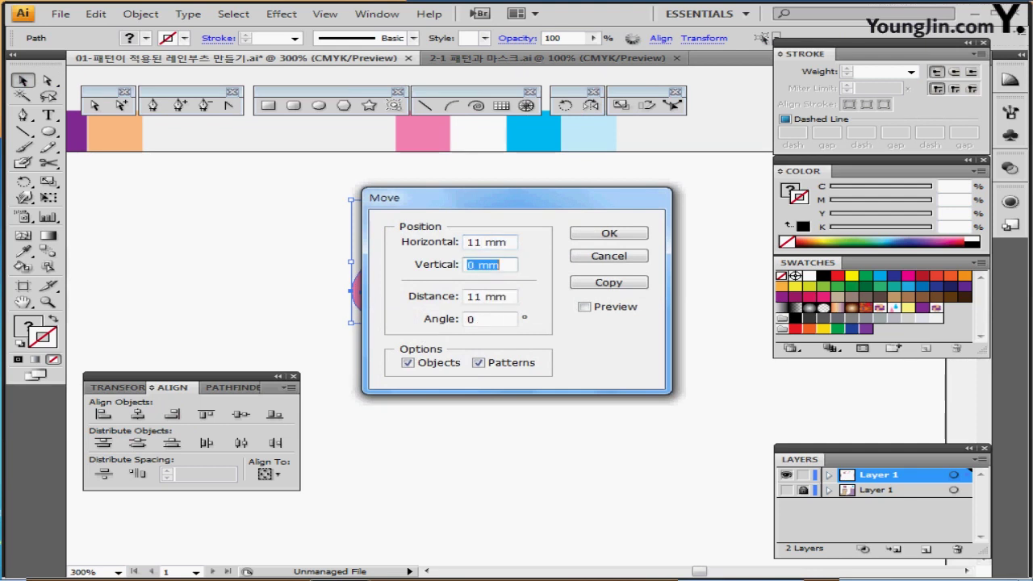
{"action": "type", "text": "13"}
{"action": "key", "text": "Tab"}
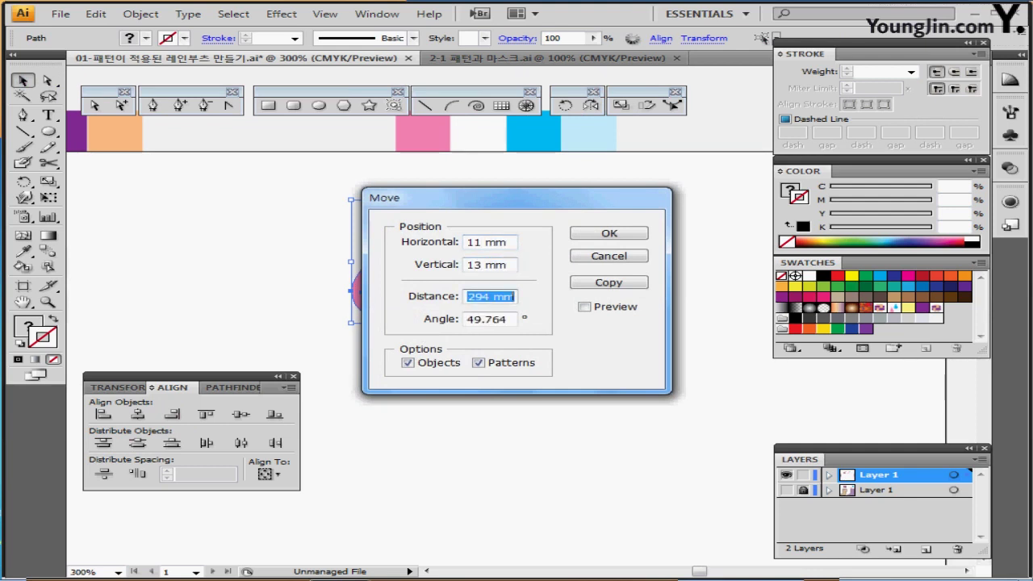
{"action": "key", "text": "alt+c"}
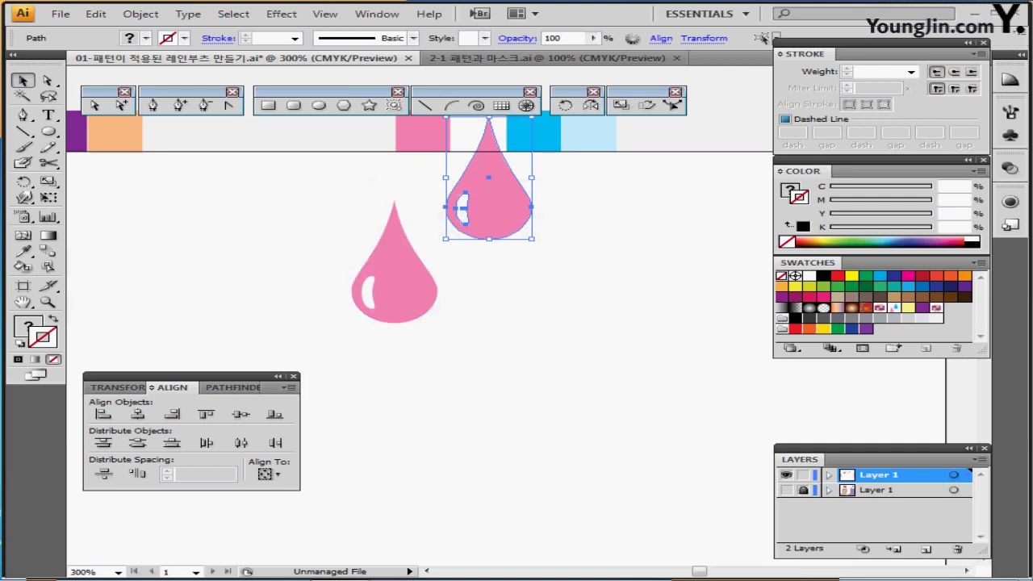
- Move both drops together down and to the right, clear of the colour samples, and clear the selection
{"action": "left_click_drag", "start_coordinate": [329, 183], "coordinate": [544, 365]}
{"action": "left_click_drag", "start_coordinate": [485, 220], "coordinate": [542, 295]}
{"action": "left_click", "coordinate": [603, 309]}
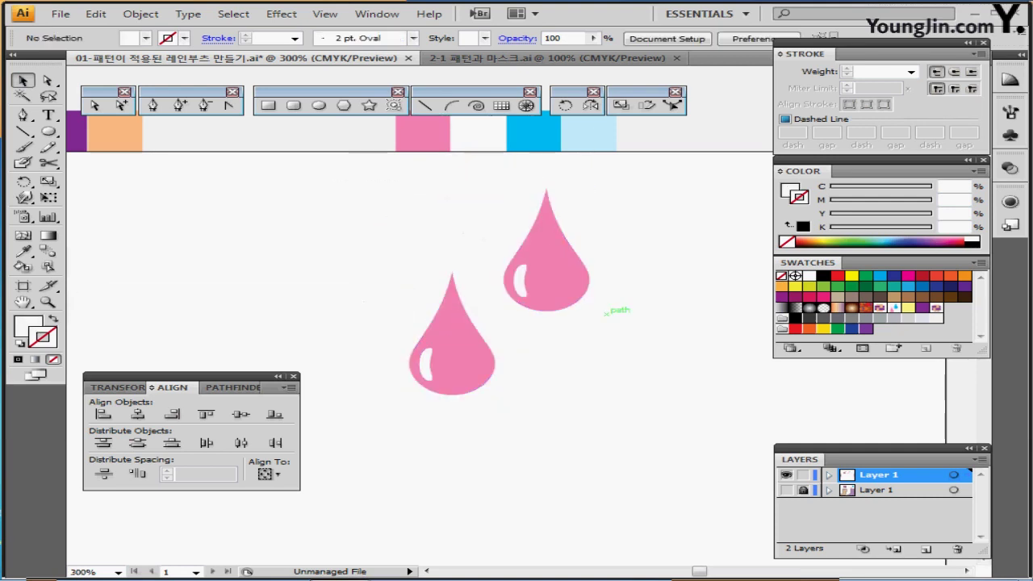
- Recolour the body of the upper-right drop with the bright blue sampled from the colour sample above
{"action": "left_click_drag", "start_coordinate": [604, 310], "coordinate": [583, 369]}
{"action": "left_click", "coordinate": [526, 323]}
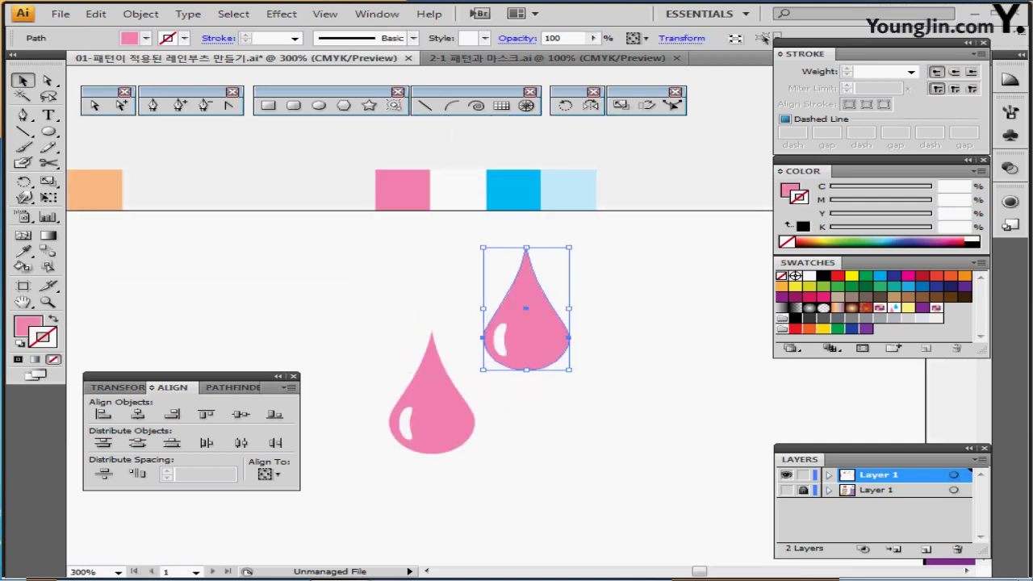
{"action": "left_click", "coordinate": [513, 190]}
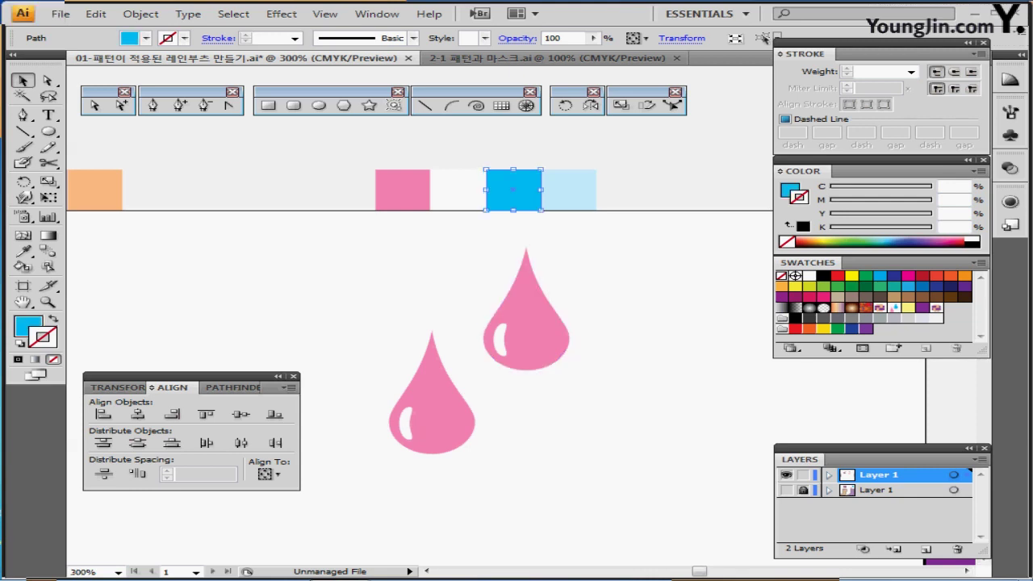
{"action": "key", "text": "i"}
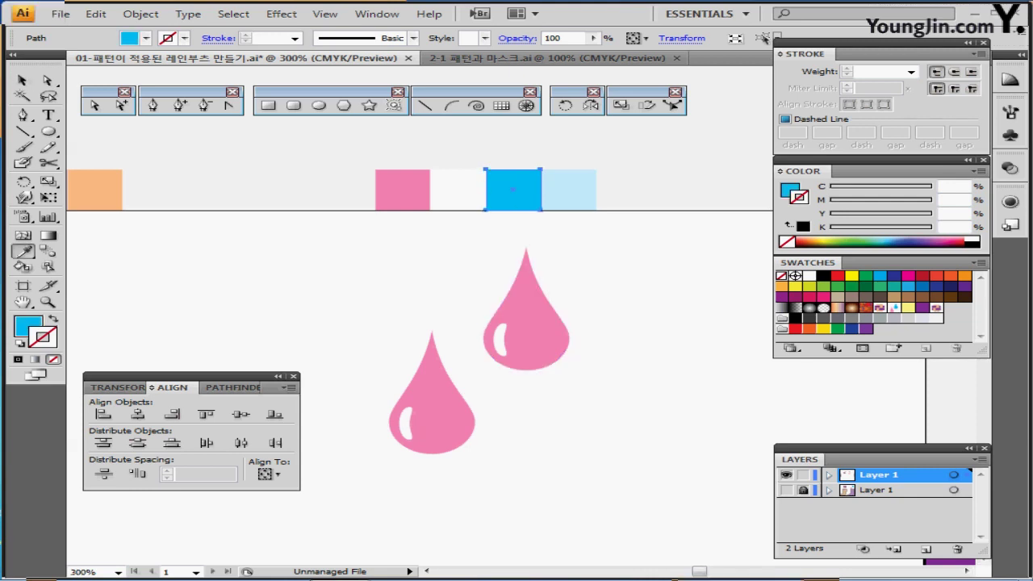
{"action": "left_click", "coordinate": [551, 311], "text": "ctrl"}
{"action": "left_click", "coordinate": [517, 191]}
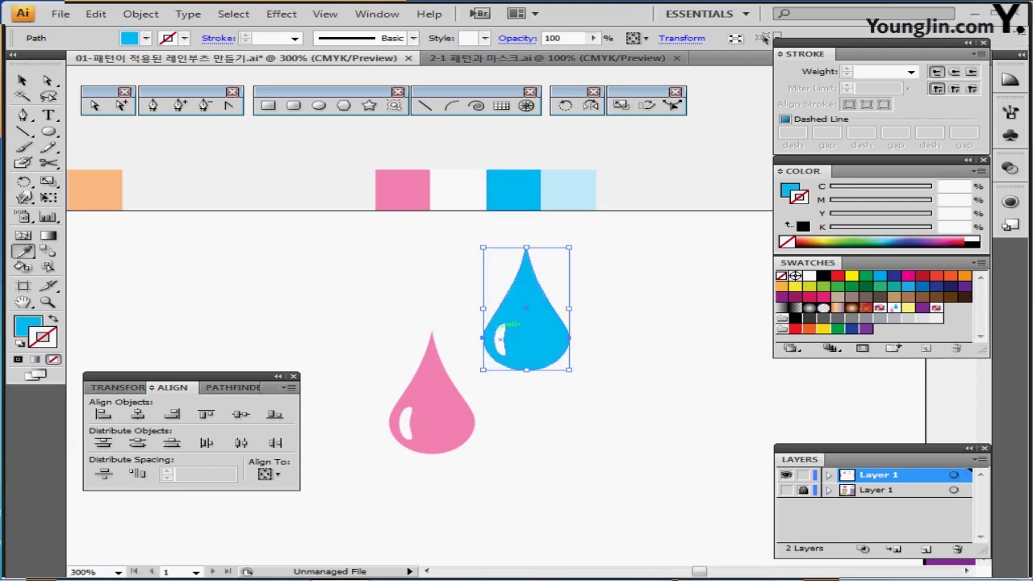
- Recolour the blue drop's highlight with the pale blue sampled from the colour samples above, and clear the selection
{"action": "left_click", "coordinate": [500, 339], "text": "ctrl"}
{"action": "left_click", "coordinate": [568, 190]}
{"action": "left_click", "coordinate": [628, 312], "text": "ctrl"}
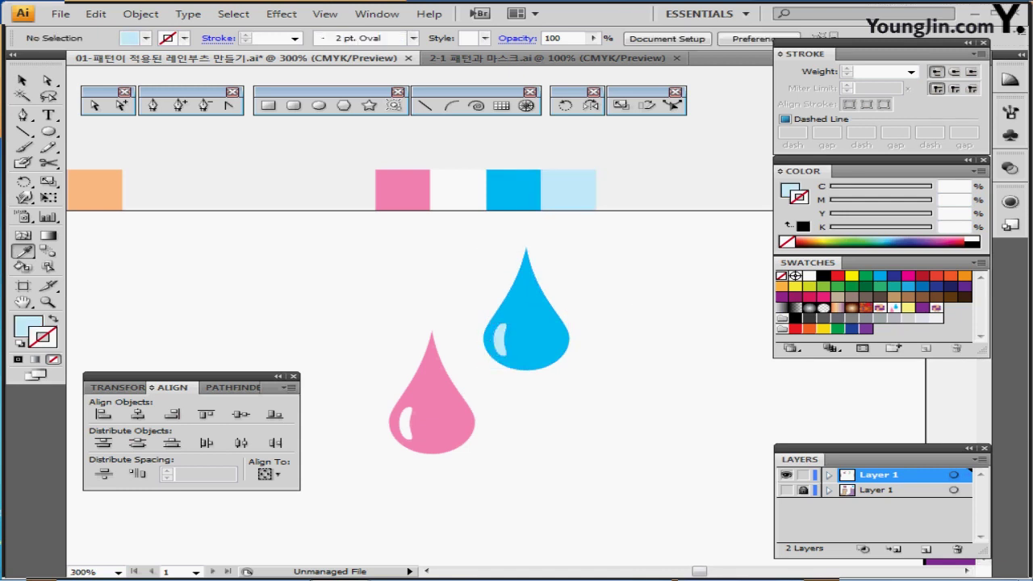
- Group the pink and blue drops together with their highlights, and clear the selection
{"action": "left_click_drag", "start_coordinate": [628, 311], "coordinate": [646, 231]}
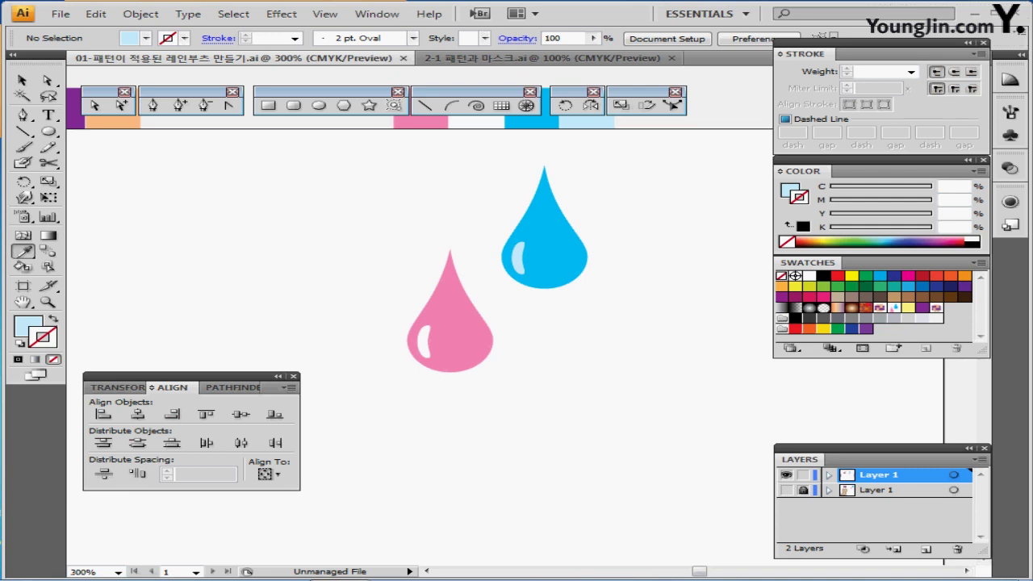
{"action": "key", "text": "ctrl+minus"}
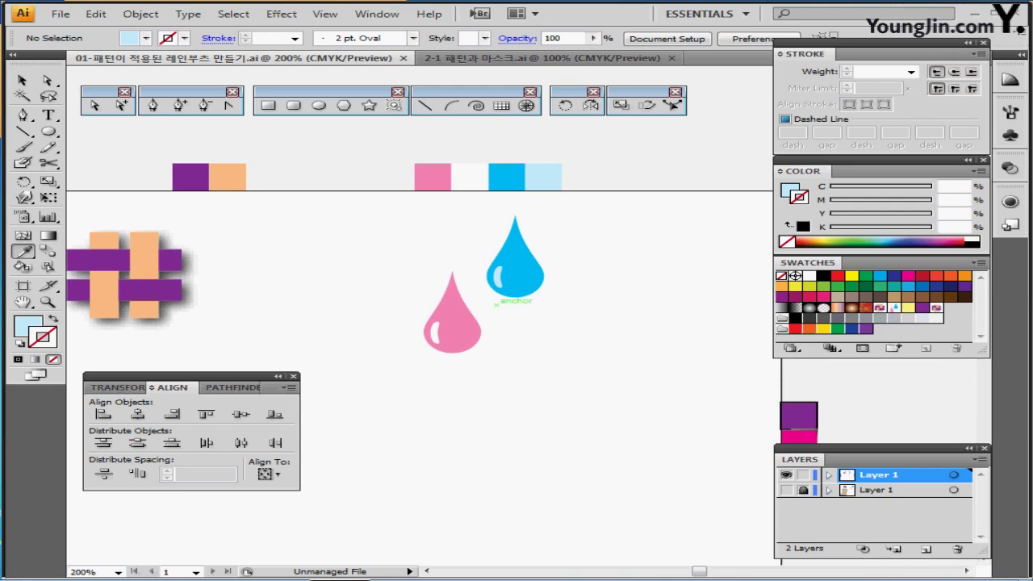
{"action": "left_click_drag", "start_coordinate": [403, 227], "coordinate": [548, 358]}
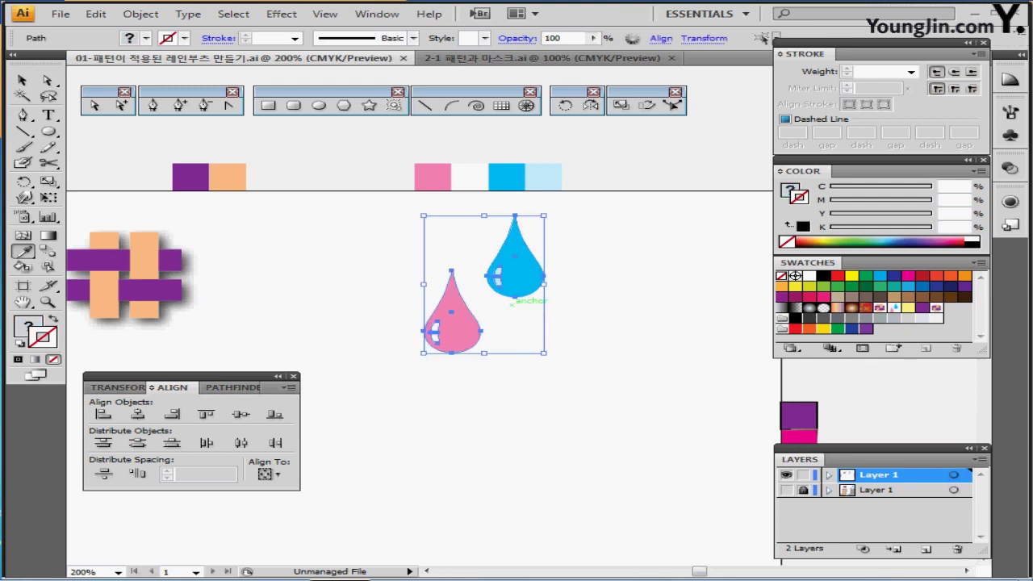
{"action": "key", "text": "ctrl+g"}
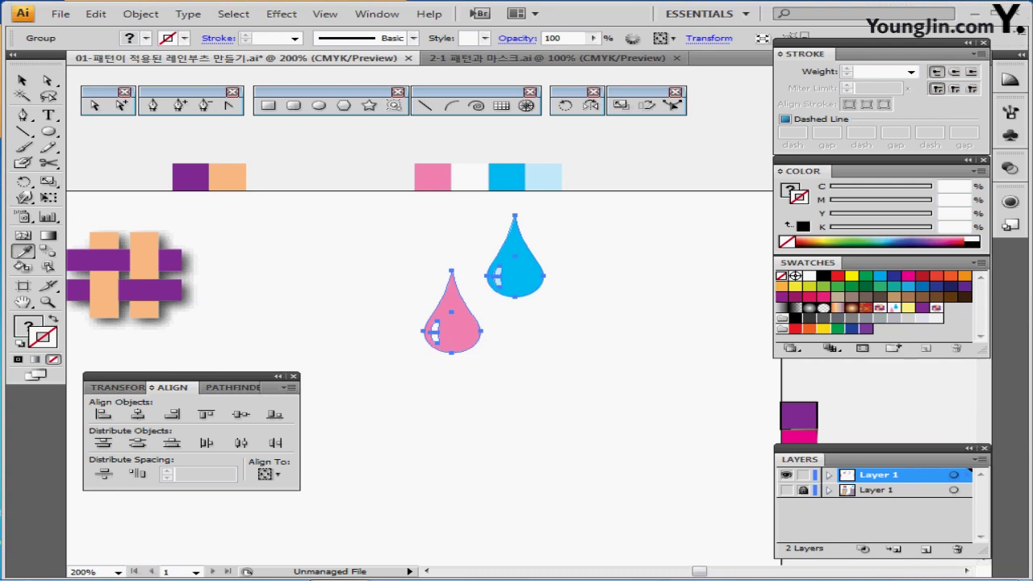
{"action": "key", "text": "ctrl+shift+a"}
- Draw a rectangle about 30 mm wide and 37 mm high around both drops, and set its fill to none
{"action": "left_click", "coordinate": [268, 105]}
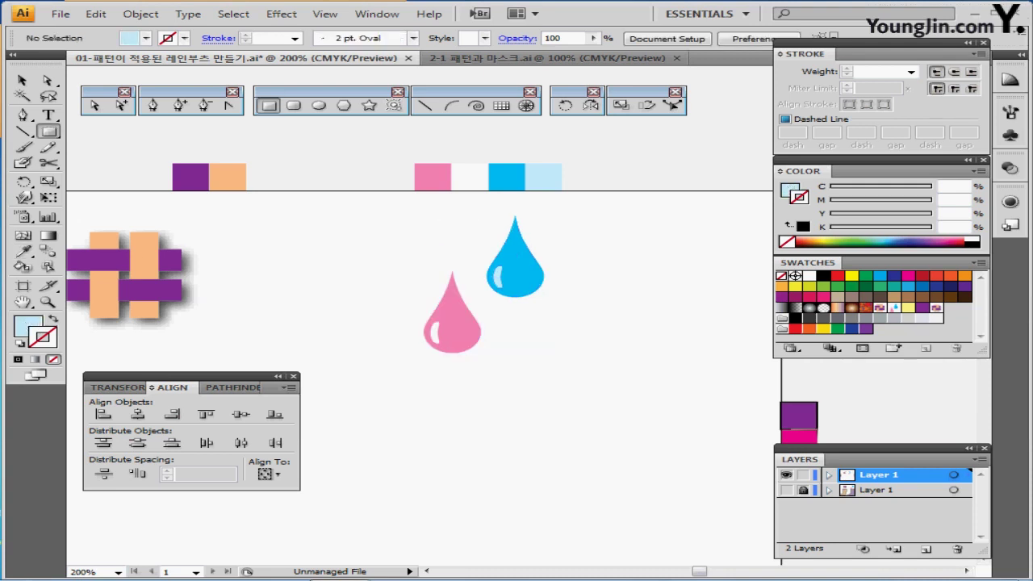
{"action": "mouse_move", "coordinate": [401, 211]}
{"action": "left_mouse_down"}
{"action": "mouse_move", "coordinate": [597, 353]}
{"action": "mouse_move", "coordinate": [602, 367]}
{"action": "mouse_move", "coordinate": [570, 369]}
{"action": "left_mouse_up"}
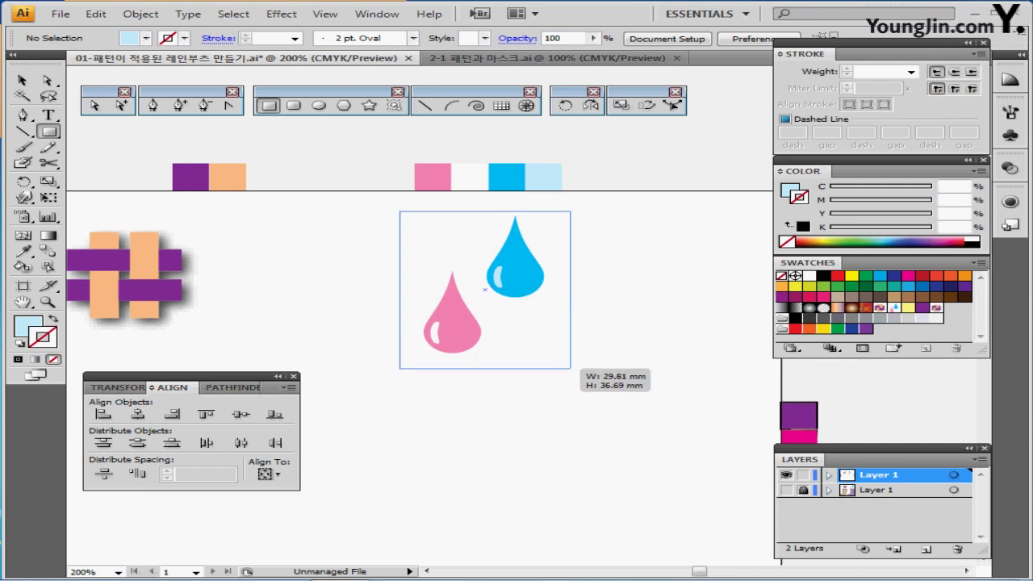
{"action": "left_click_drag", "start_coordinate": [570, 368], "coordinate": [570, 368]}
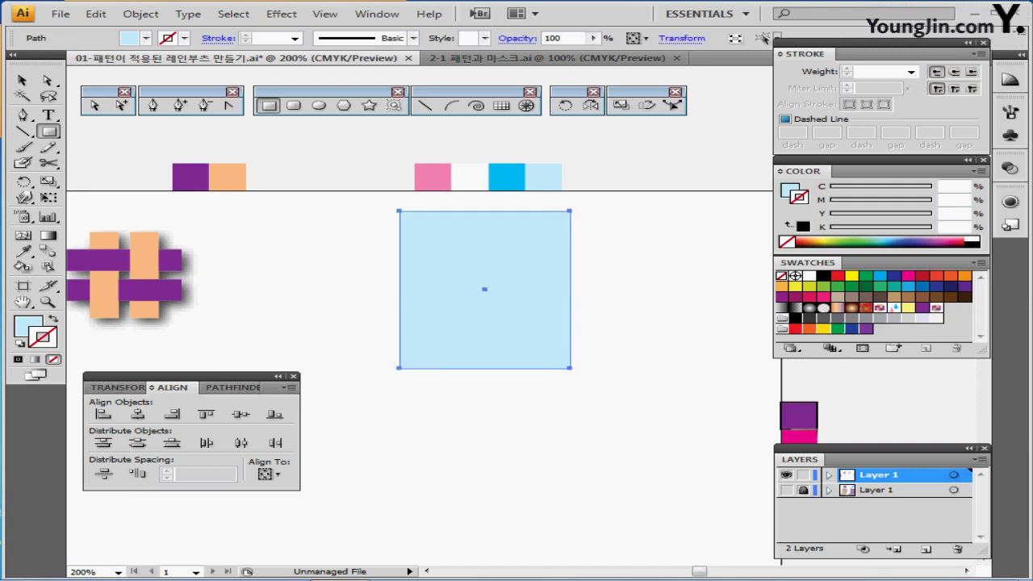
{"action": "left_click", "coordinate": [28, 326]}
{"action": "left_click", "coordinate": [53, 360]}
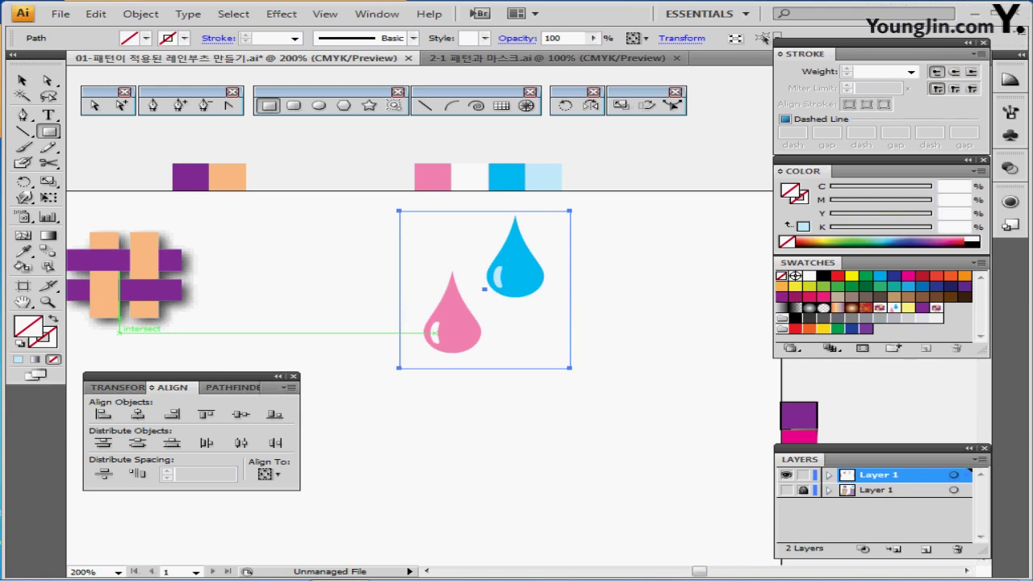
- Centre the drop group and the unfilled rectangle on each other horizontally and vertically
{"action": "key", "text": "ctrl"}
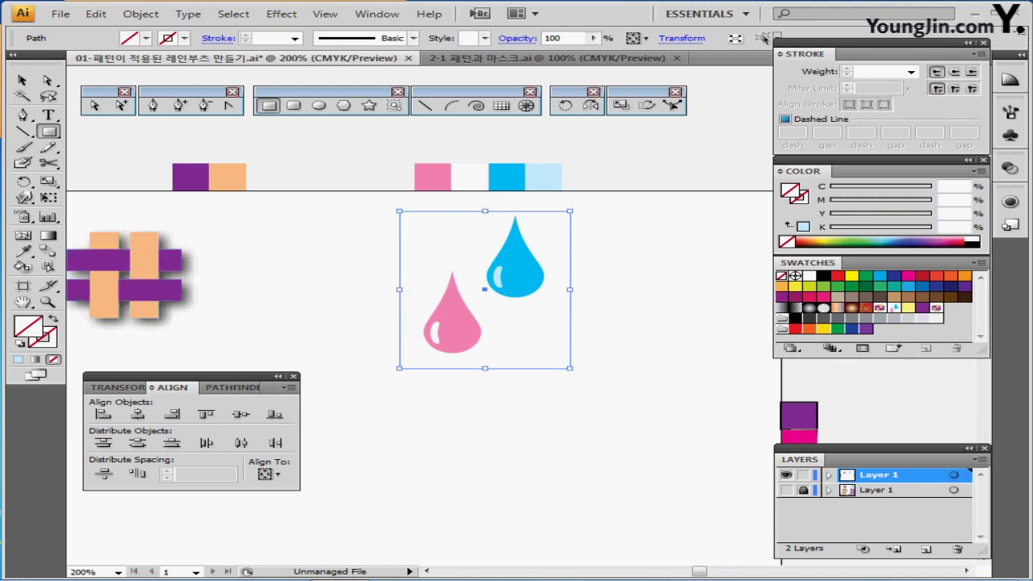
{"action": "left_click_drag", "start_coordinate": [346, 240], "coordinate": [535, 355]}
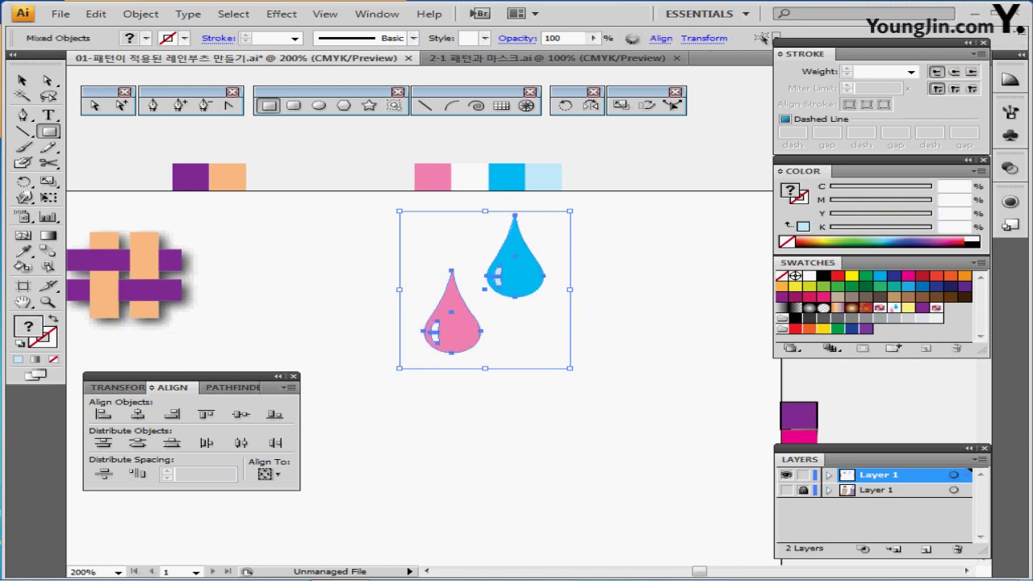
{"action": "left_click", "coordinate": [138, 414]}
{"action": "left_click", "coordinate": [240, 414]}
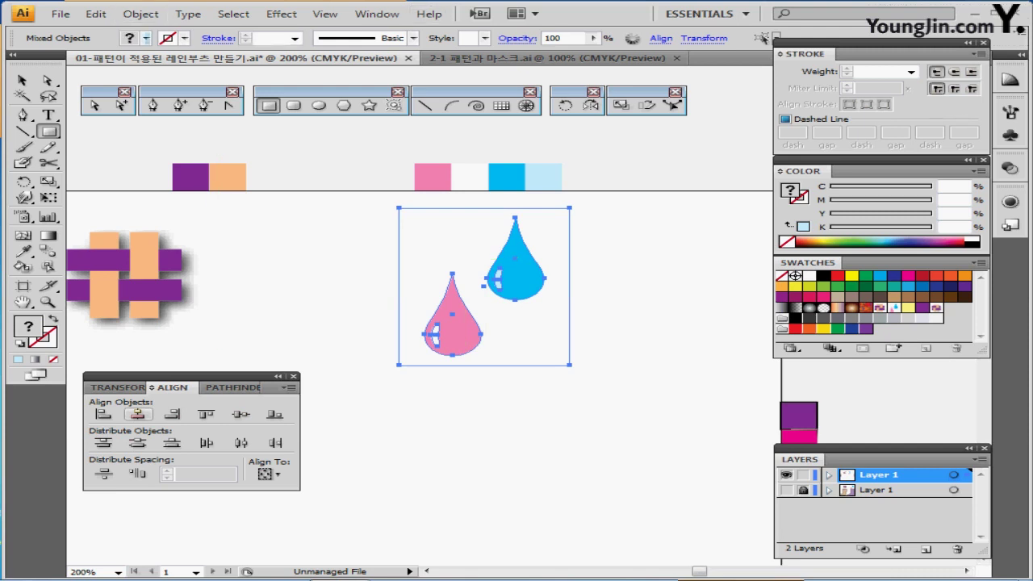
- Define the drops and their bounding rectangle as a new pattern swatch, and clear the selection
{"action": "left_click", "coordinate": [96, 13]}
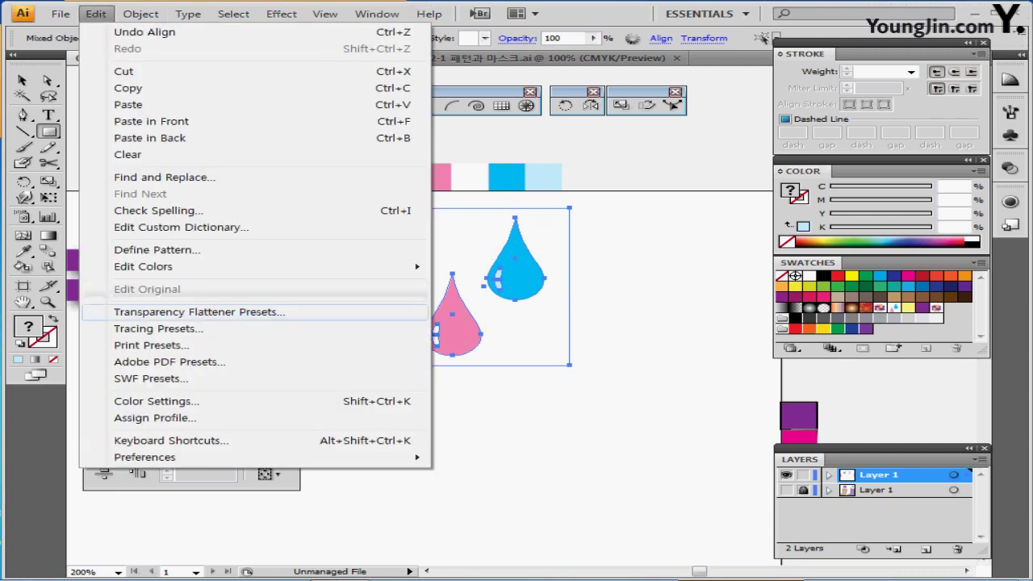
{"action": "left_click", "coordinate": [157, 249]}
{"action": "key", "text": "Return"}
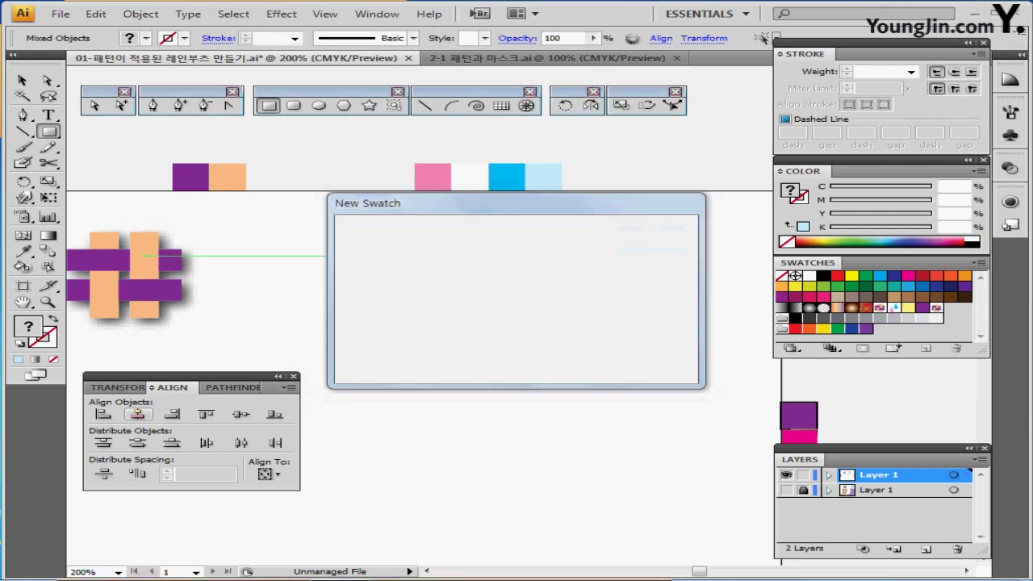
{"action": "key", "text": "ctrl+shift+a"}
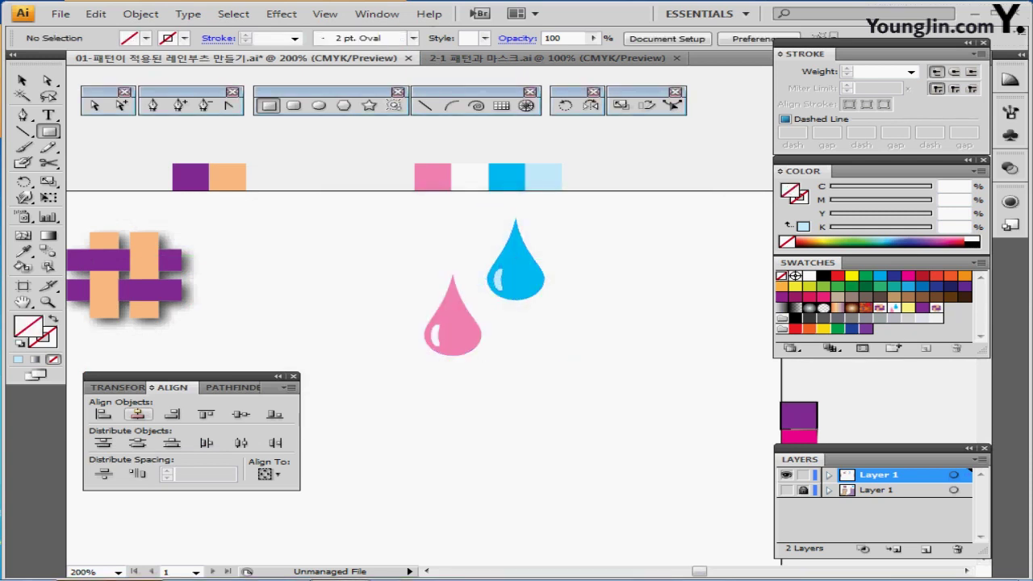
- Show all hidden objects to bring back the boot drawing below the motifs, and clear the selection
{"action": "key", "text": "ctrl+minus"}
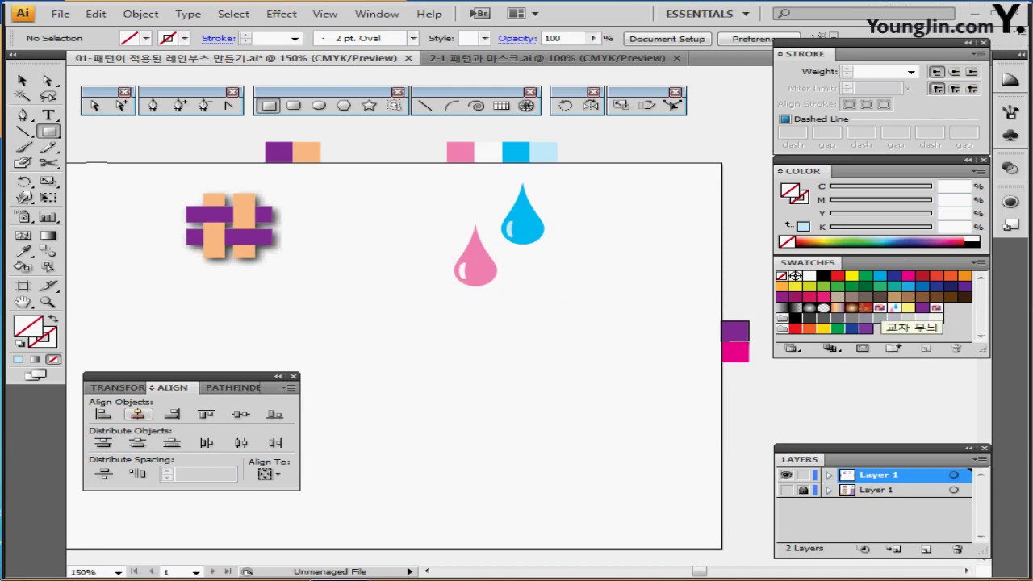
{"action": "left_click_drag", "start_coordinate": [507, 353], "coordinate": [625, 297]}
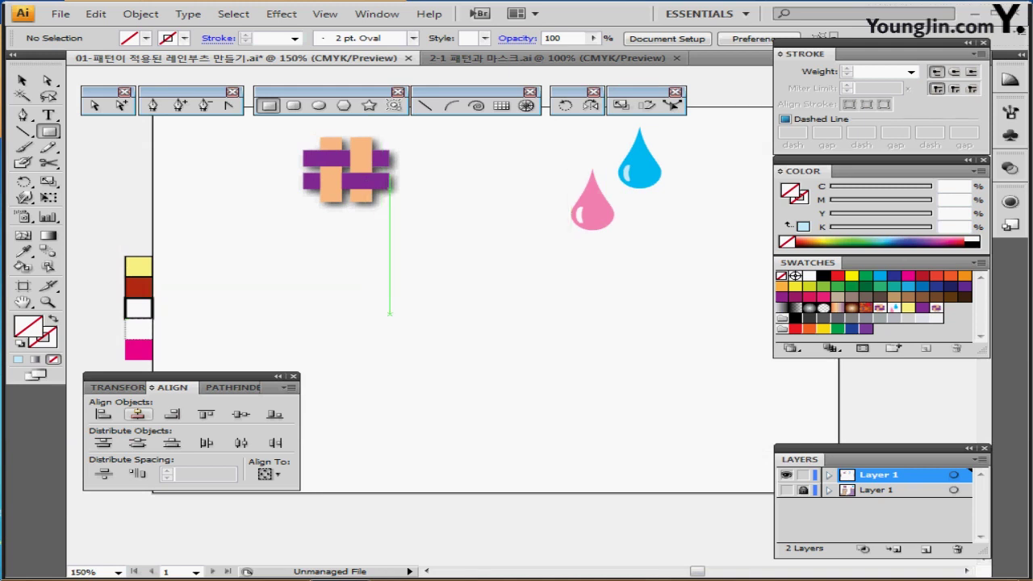
{"action": "key", "text": "ctrl+alt+3"}
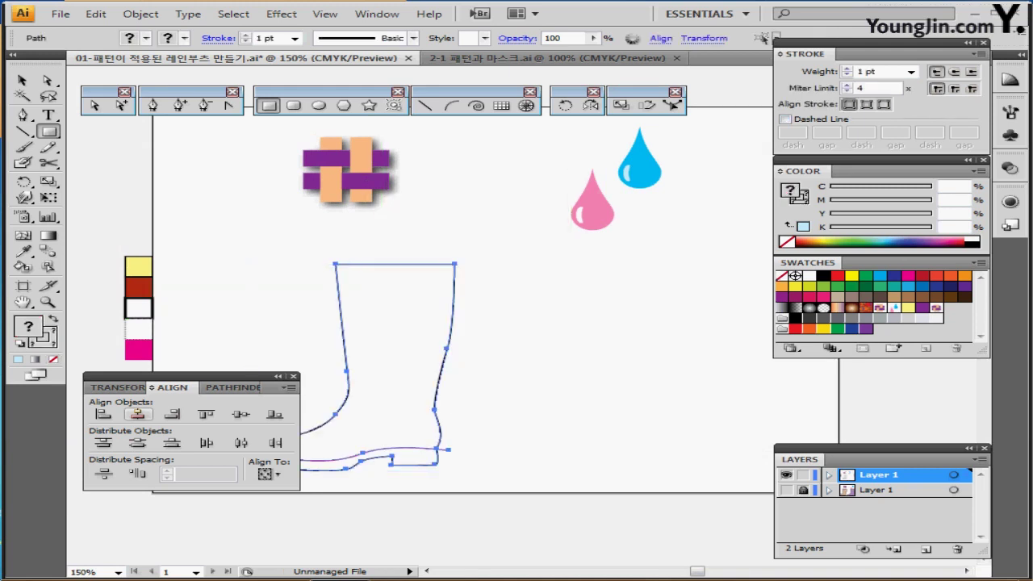
{"action": "key", "text": "ctrl+plus"}
{"action": "key", "text": "ctrl+shift+a"}
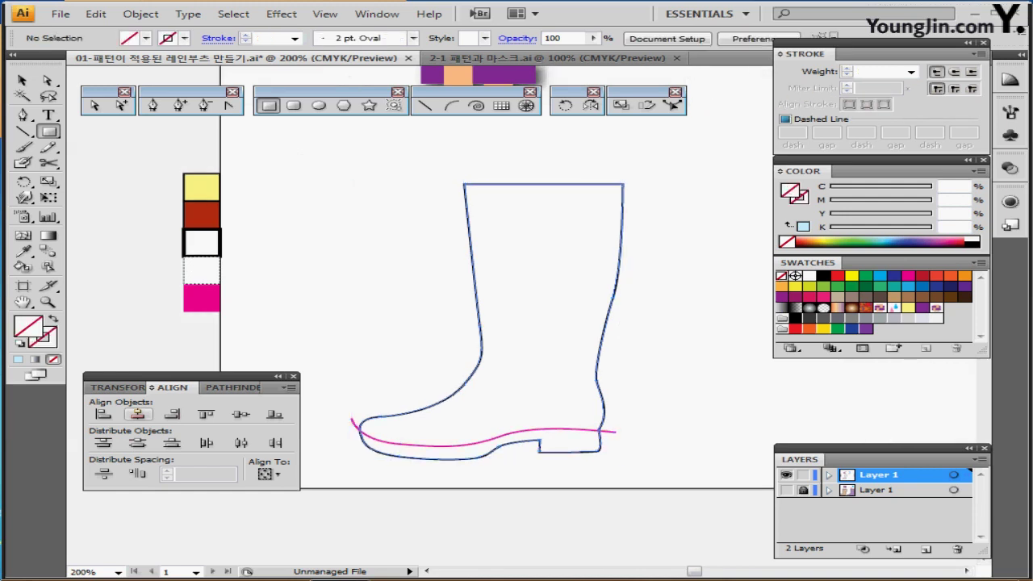
- Delete the pink curve crossing the boot's sole and select the boot outline
{"action": "left_click", "coordinate": [579, 427], "text": "ctrl"}
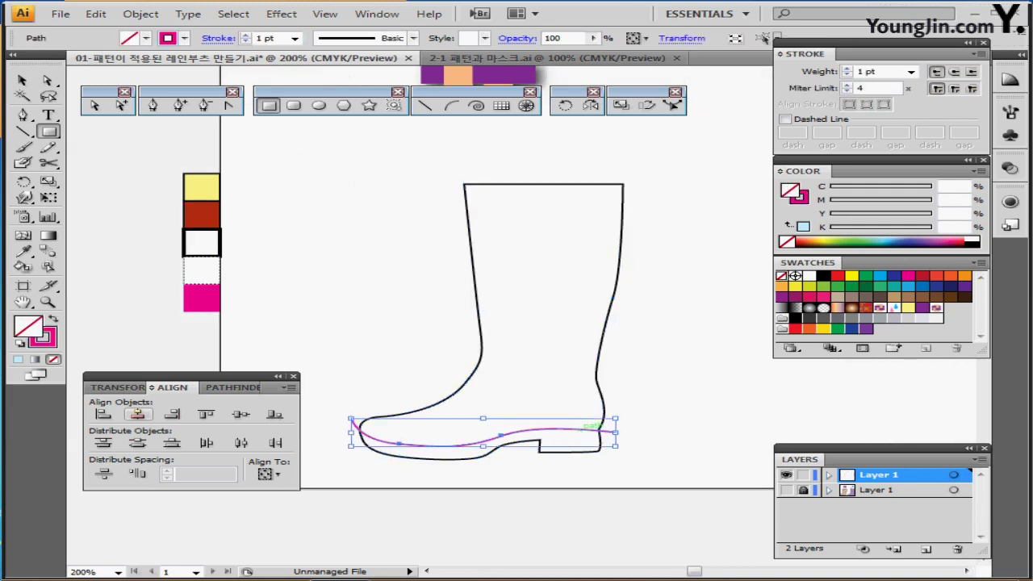
{"action": "key", "text": "Delete"}
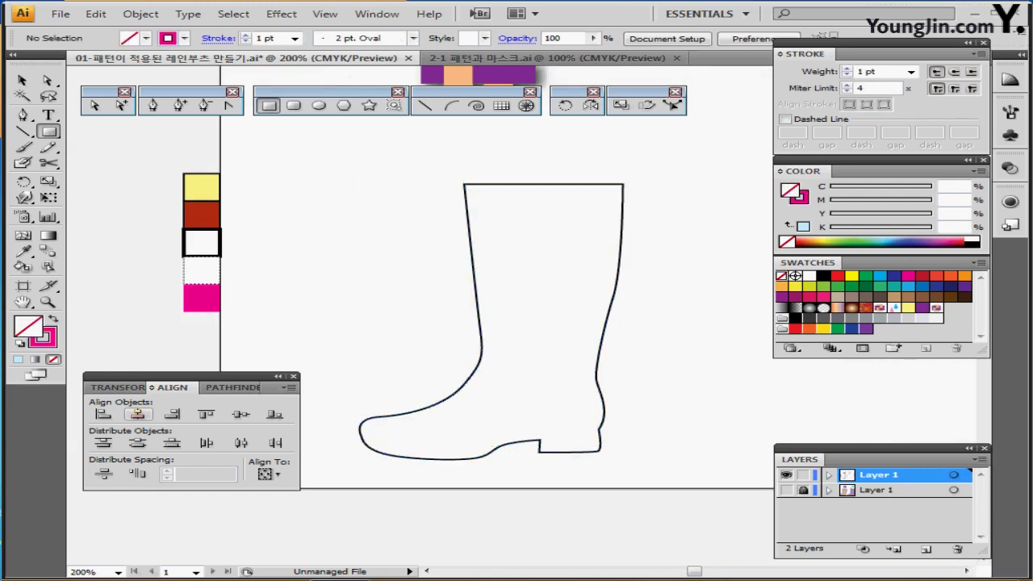
{"action": "left_click", "coordinate": [482, 343]}
{"action": "key", "text": "a"}
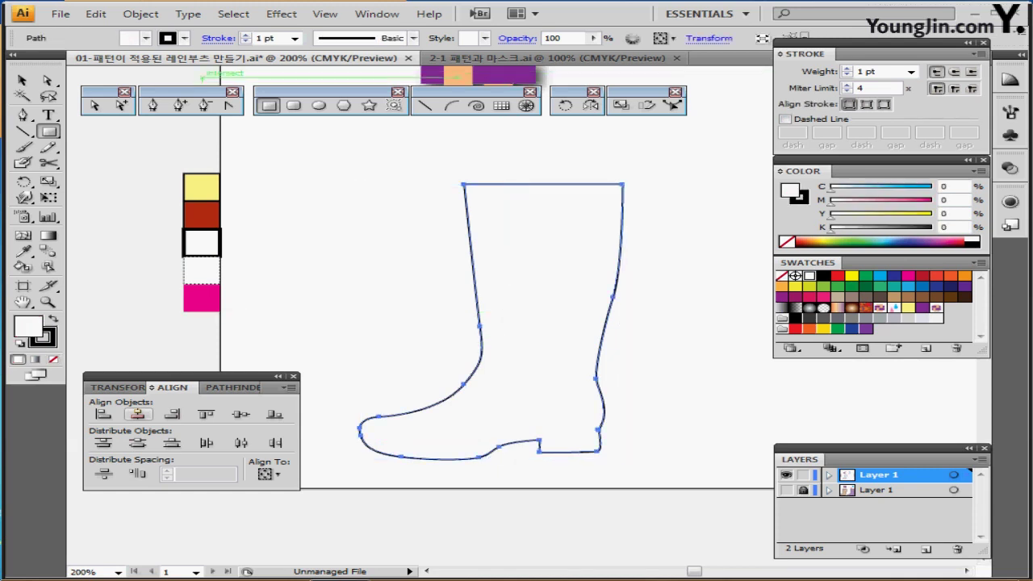
- Sketch a trial boot top and back contour with the Pen tool beside the existing outline, and delete it
{"action": "key", "text": "p"}
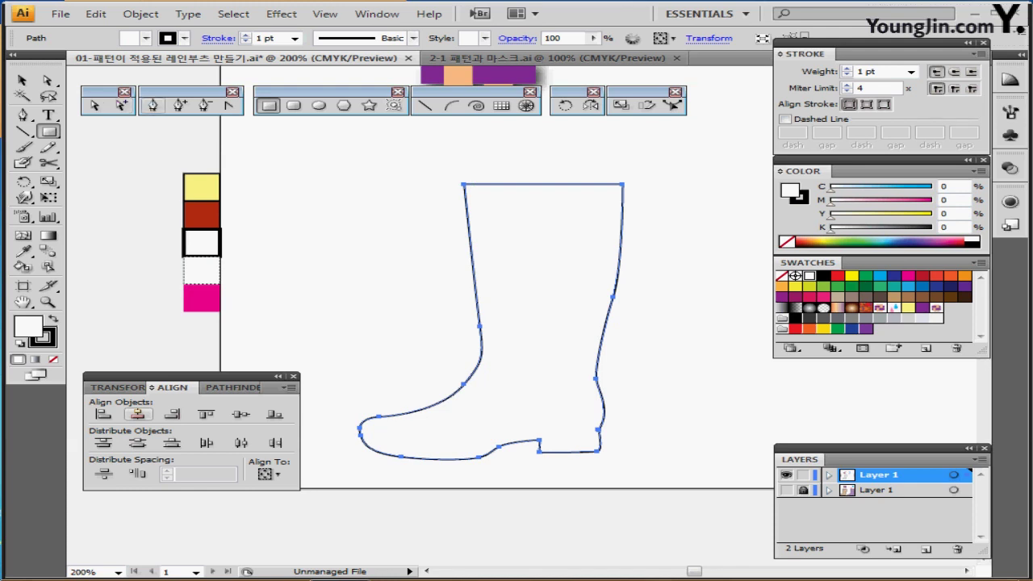
{"action": "key", "text": "ctrl+shift+a"}
{"action": "left_click", "coordinate": [328, 146]}
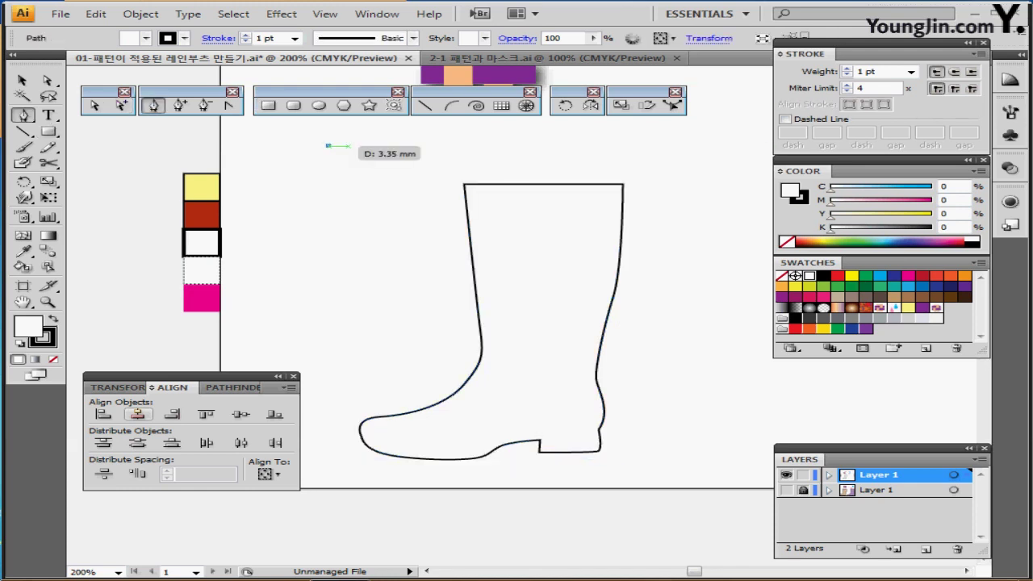
{"action": "left_click", "coordinate": [428, 146]}
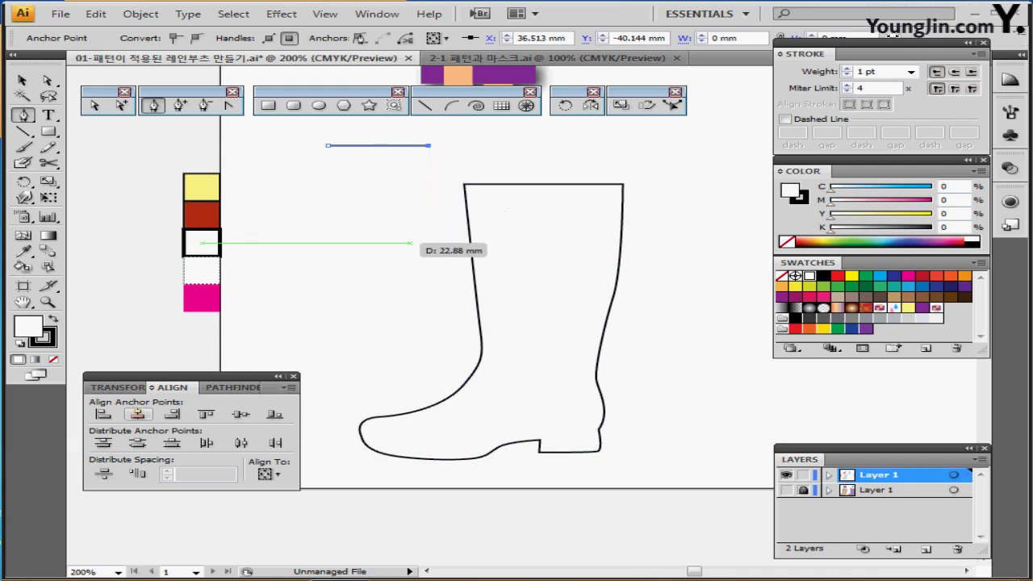
{"action": "left_click_drag", "start_coordinate": [410, 241], "coordinate": [392, 289]}
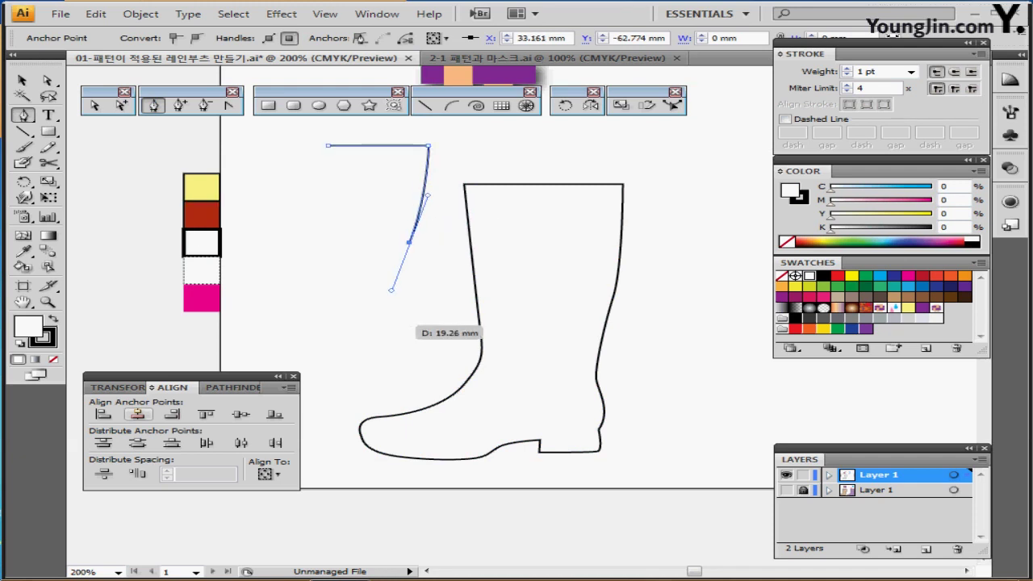
{"action": "left_click_drag", "start_coordinate": [406, 327], "coordinate": [406, 383]}
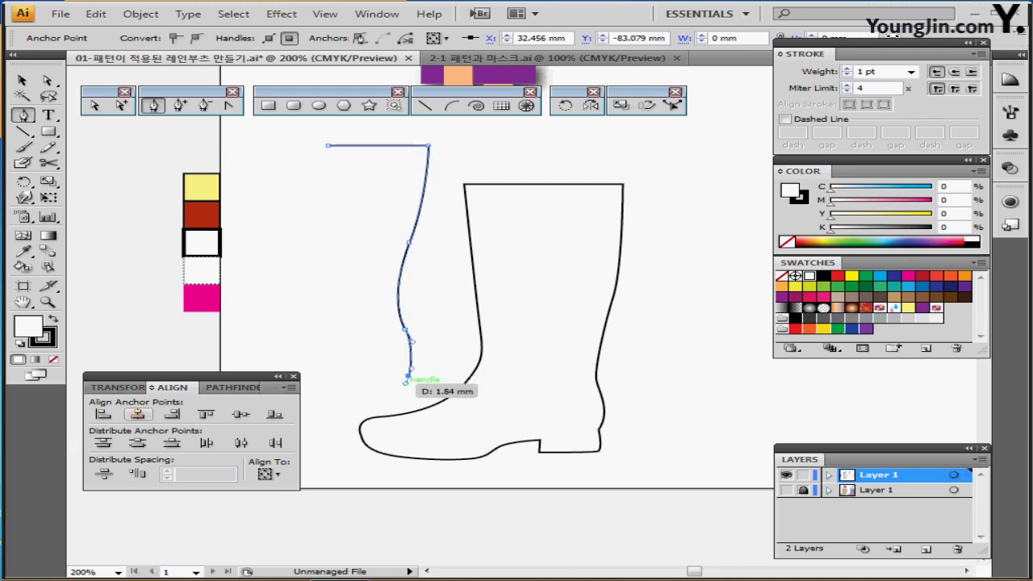
{"action": "key", "text": "ctrl"}
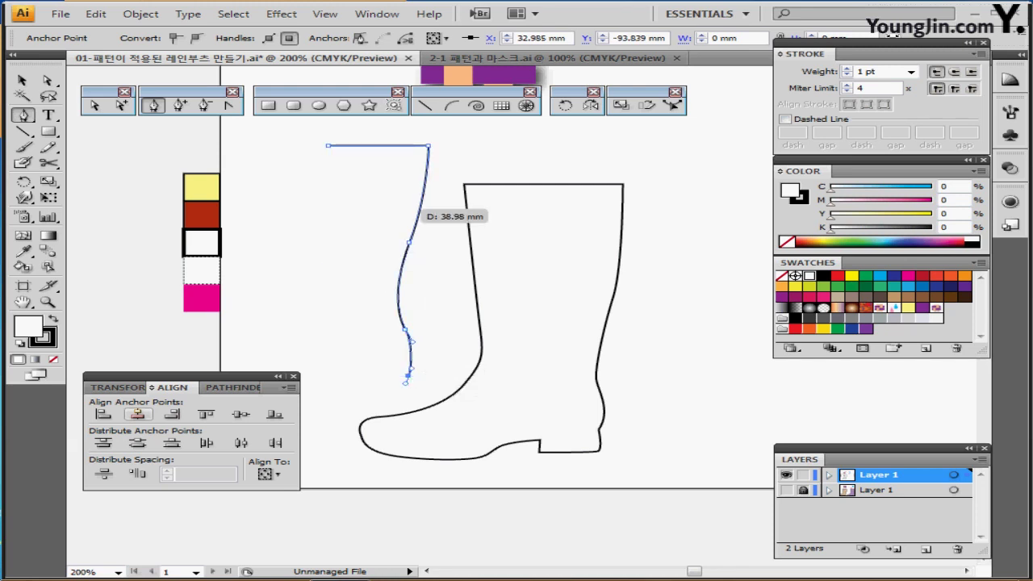
{"action": "key", "text": "Delete"}
{"action": "key", "text": "Delete"}
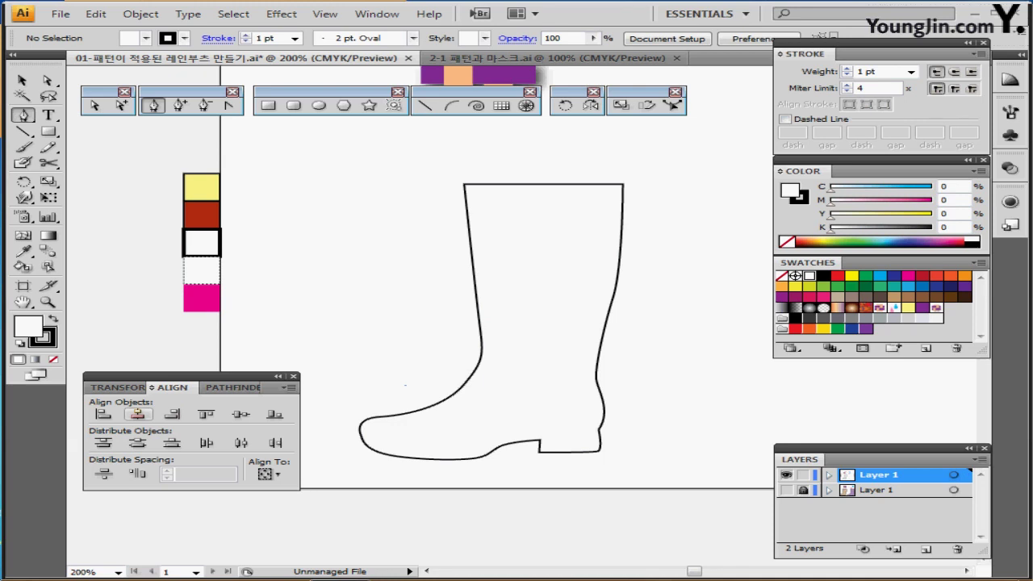
- Undo the deletion of the pink curve across the boot's sole
{"action": "key", "text": "ctrl+z"}
{"action": "key", "text": "ctrl+equal"}
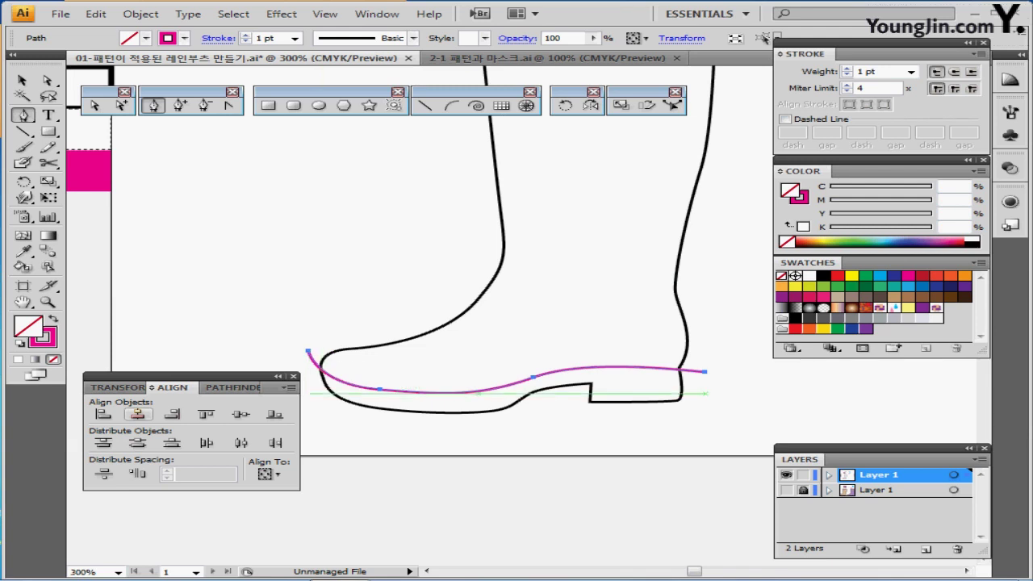
{"action": "left_click_drag", "start_coordinate": [705, 419], "coordinate": [669, 387]}
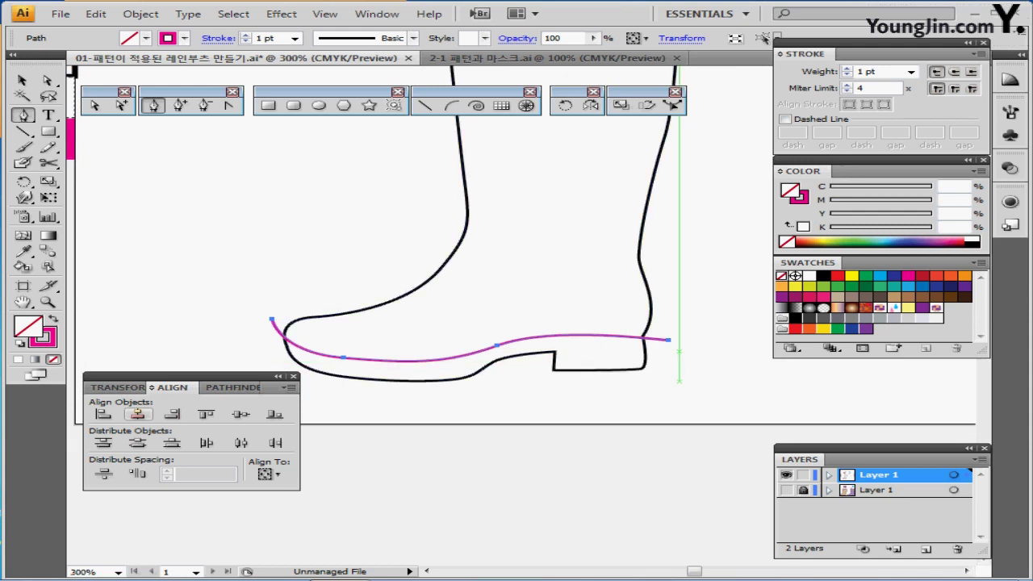
{"action": "left_click_drag", "start_coordinate": [692, 324], "coordinate": [667, 350]}
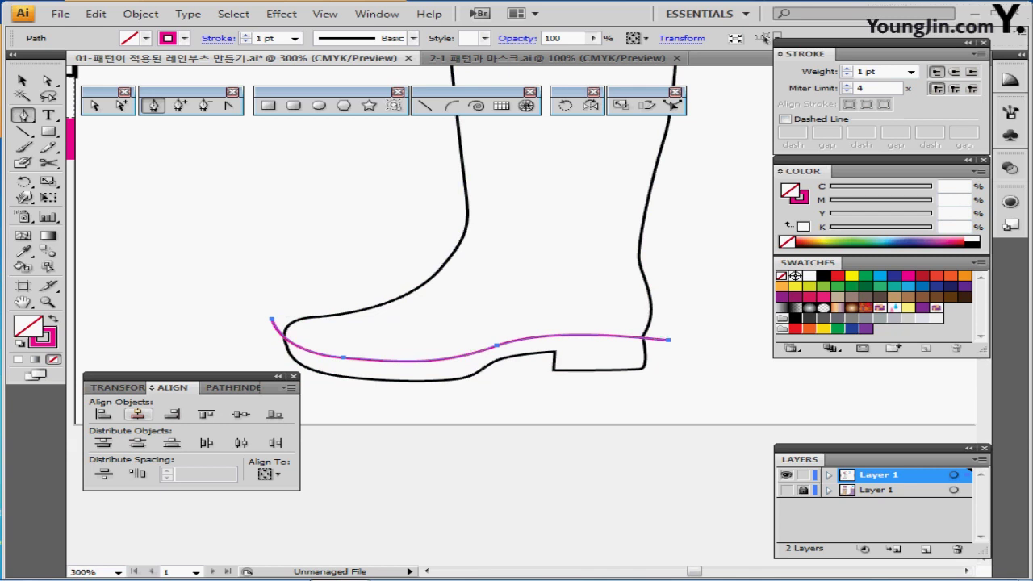
- Select the boot outline together with the pink sole curve and split them into separate areas with the Pathfinder Divide operation
{"action": "key", "text": "ctrl+minus"}
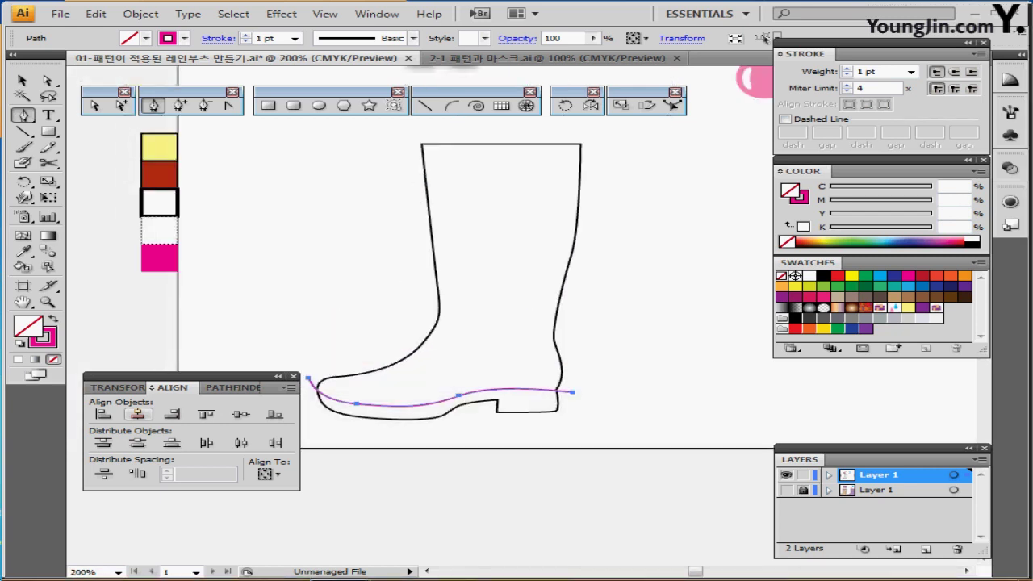
{"action": "left_click_drag", "start_coordinate": [373, 295], "coordinate": [476, 411]}
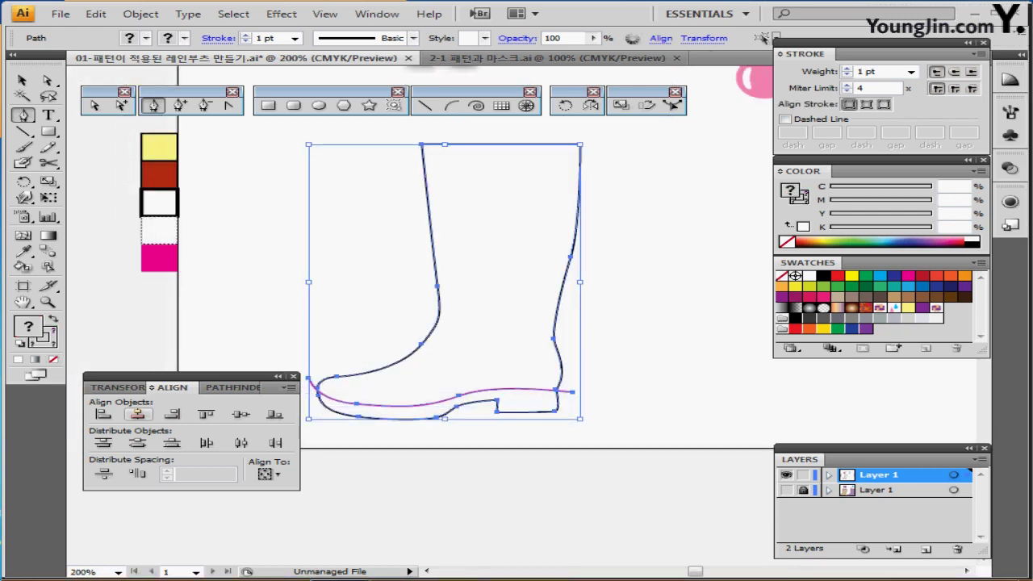
{"action": "left_click", "coordinate": [224, 387]}
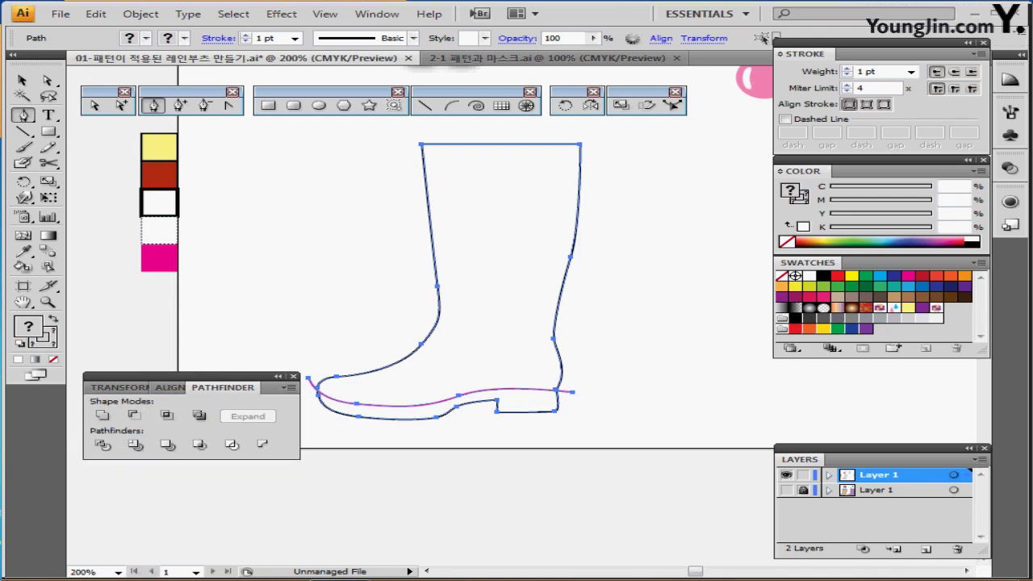
{"action": "left_click", "coordinate": [102, 445]}
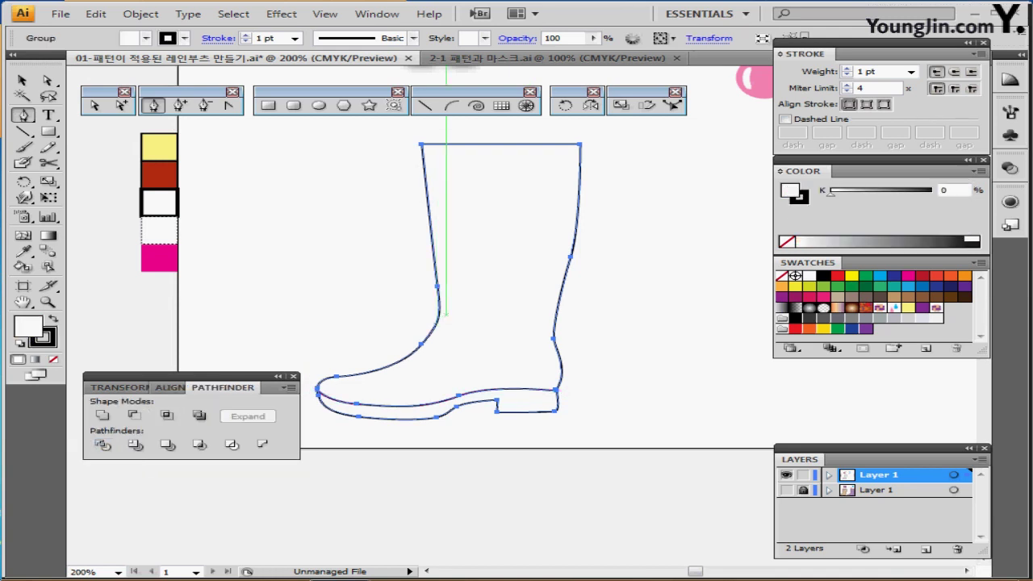
{"action": "key", "text": "ctrl+minus"}
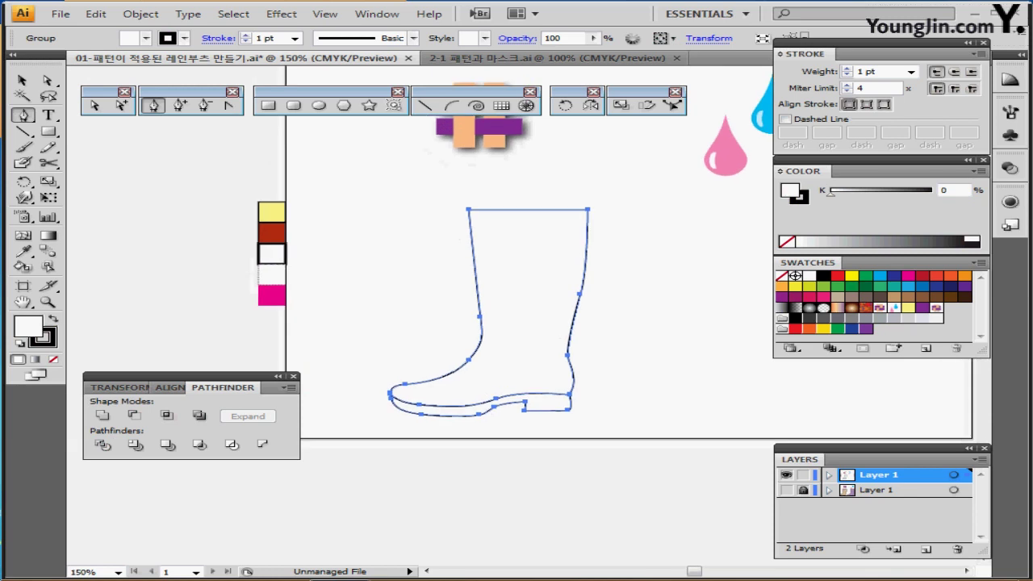
{"action": "key", "text": "ctrl+plus"}
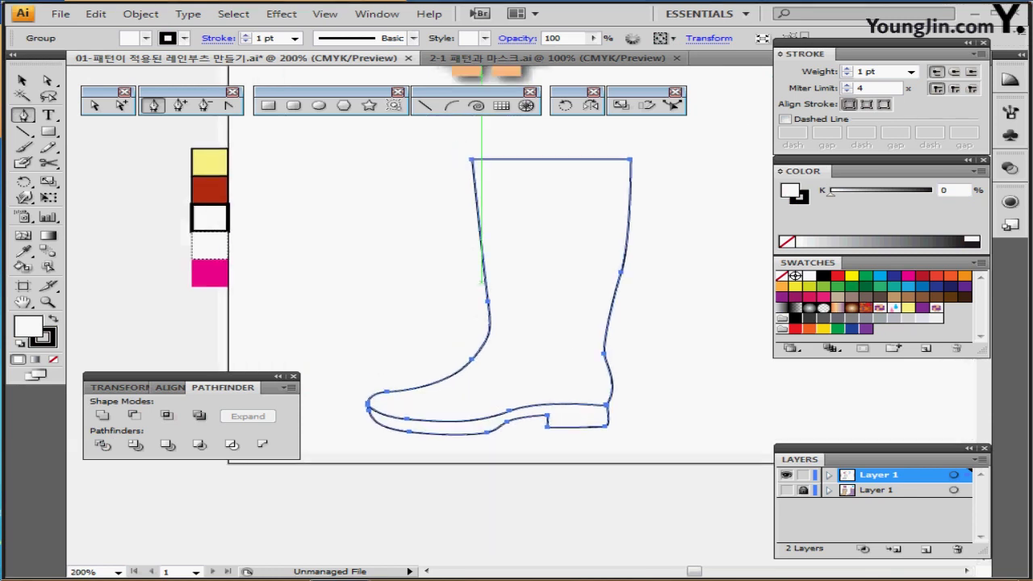
- Isolate the divided boot group and fill the upper boot area with the yellow of the sample squares beside it
{"action": "left_click", "coordinate": [484, 278]}
{"action": "double_click", "coordinate": [484, 276]}
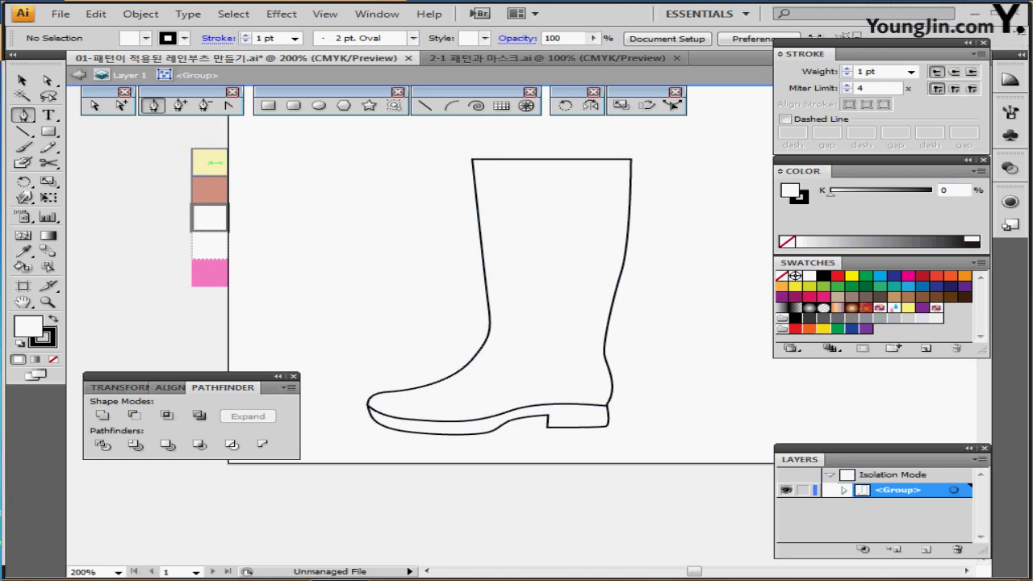
{"action": "key", "text": "i"}
{"action": "left_click", "coordinate": [215, 163]}
{"action": "left_click_drag", "start_coordinate": [442, 334], "coordinate": [498, 368]}
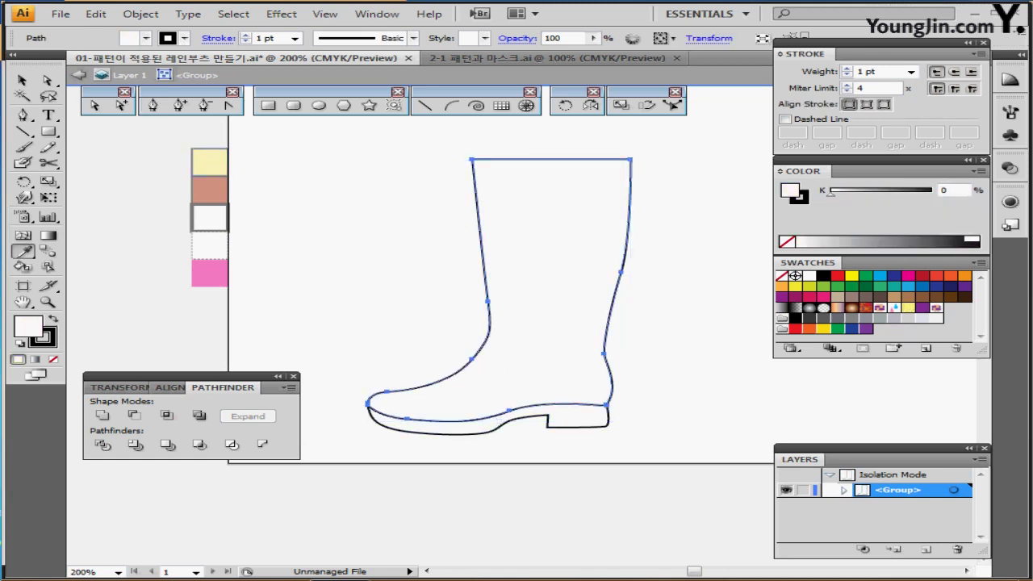
{"action": "left_click", "coordinate": [210, 162]}
- Fill the boot's sole with the dark red sample colour, leave group isolation and clear the selection
{"action": "left_click", "coordinate": [473, 432], "text": "ctrl"}
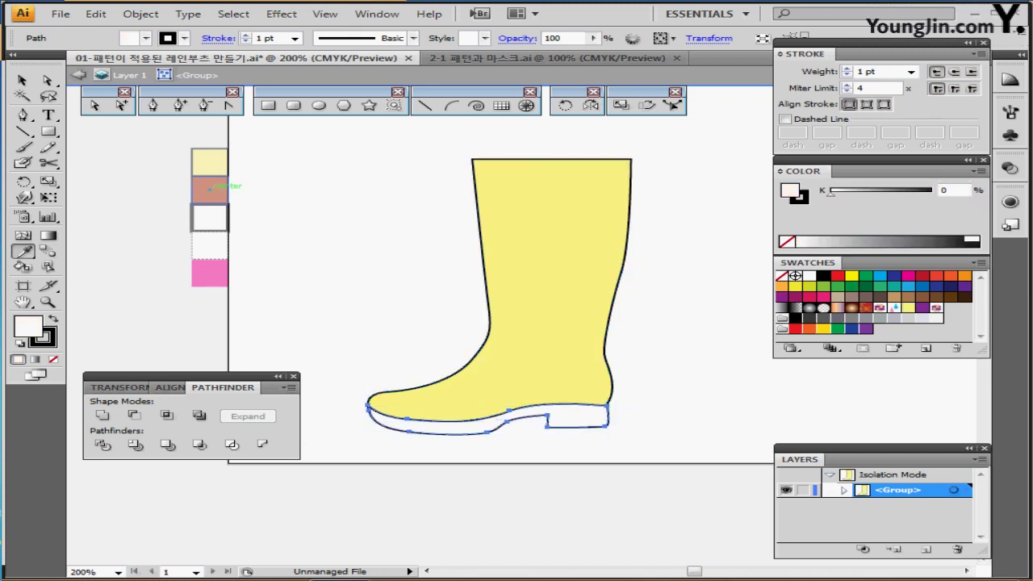
{"action": "left_click", "coordinate": [209, 189]}
{"action": "key", "text": "ctrl"}
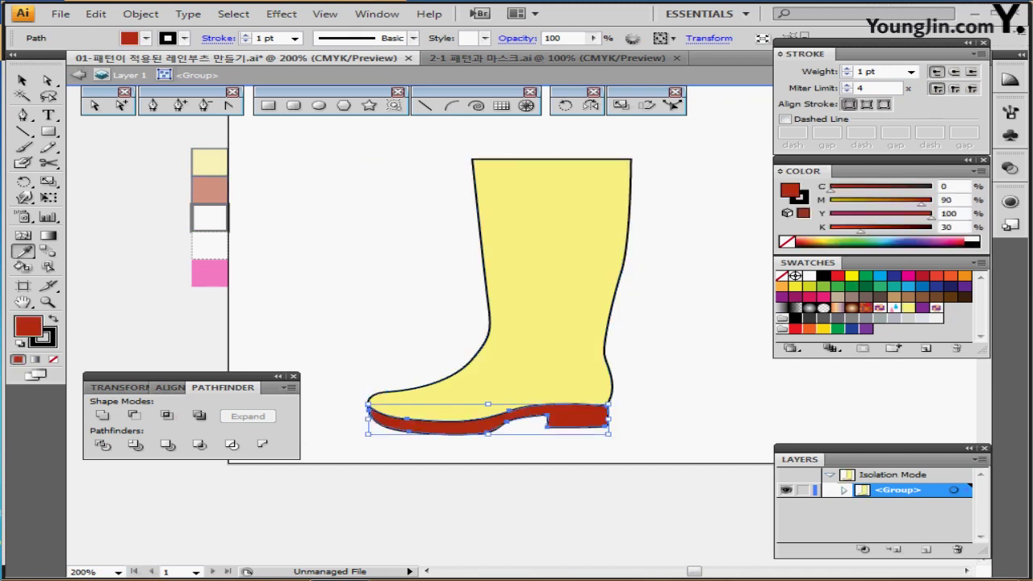
{"action": "key", "text": "Escape"}
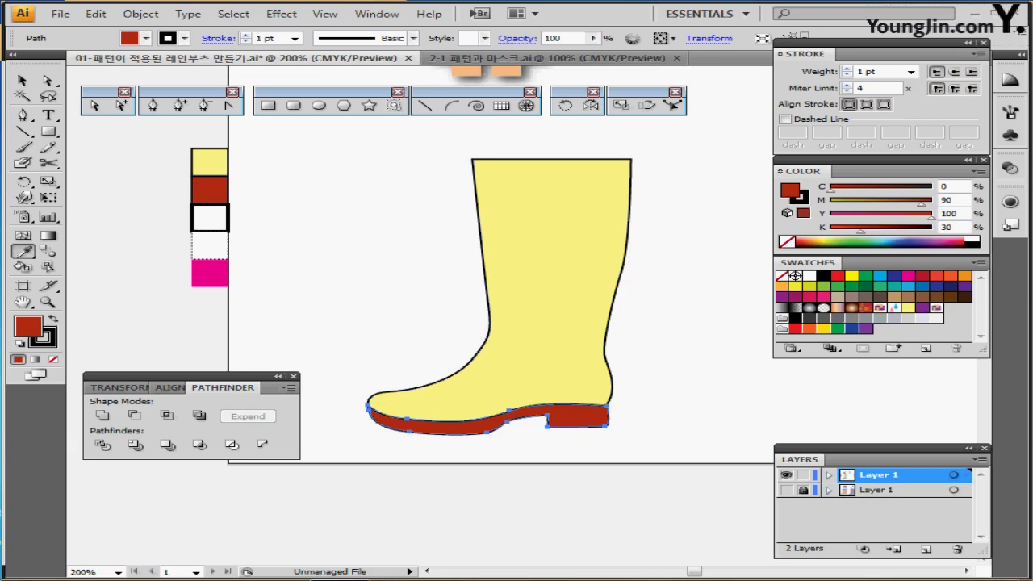
{"action": "key", "text": "ctrl+shift+a"}
- Create a rounded rectangle 15 mm wide and 10 mm high with a 4 mm corner radius at the boot's top edge
{"action": "left_click_drag", "start_coordinate": [436, 299], "coordinate": [429, 355]}
{"action": "scroll", "coordinate": [498, 353], "scroll_direction": "down", "scroll_amount": 1}
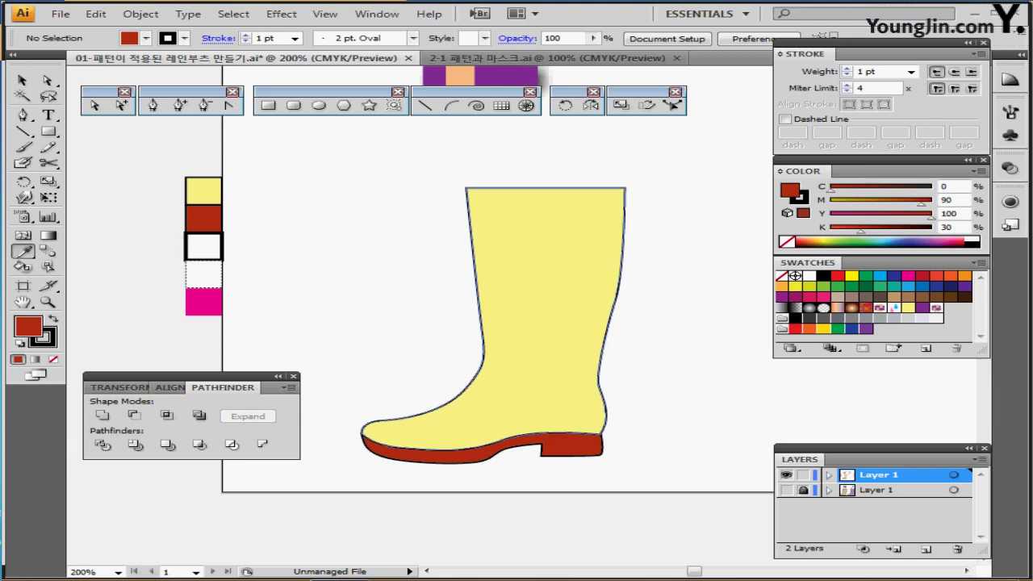
{"action": "key", "text": "ctrl+plus"}
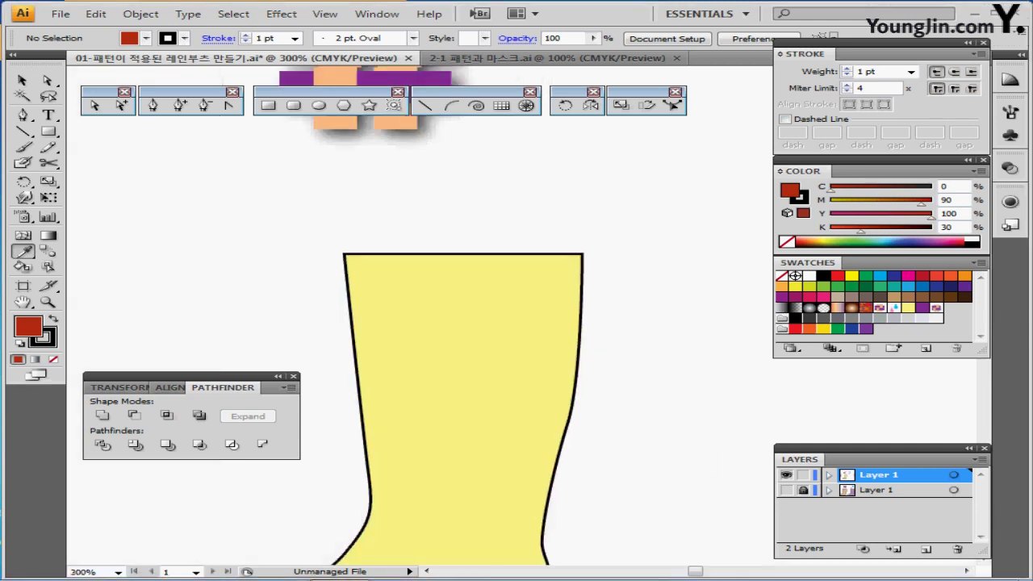
{"action": "left_click_drag", "start_coordinate": [351, 305], "coordinate": [355, 314]}
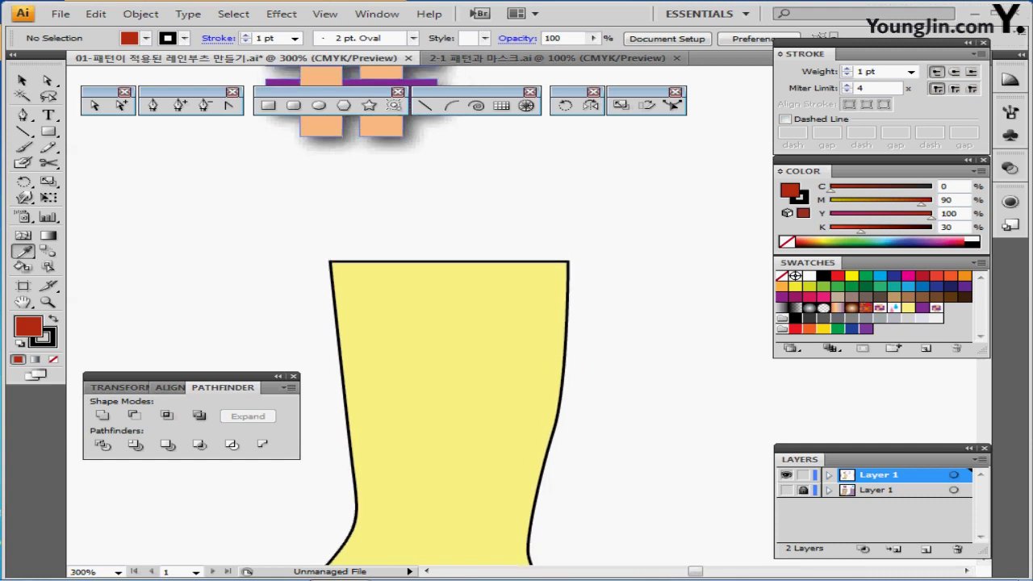
{"action": "left_click", "coordinate": [293, 105]}
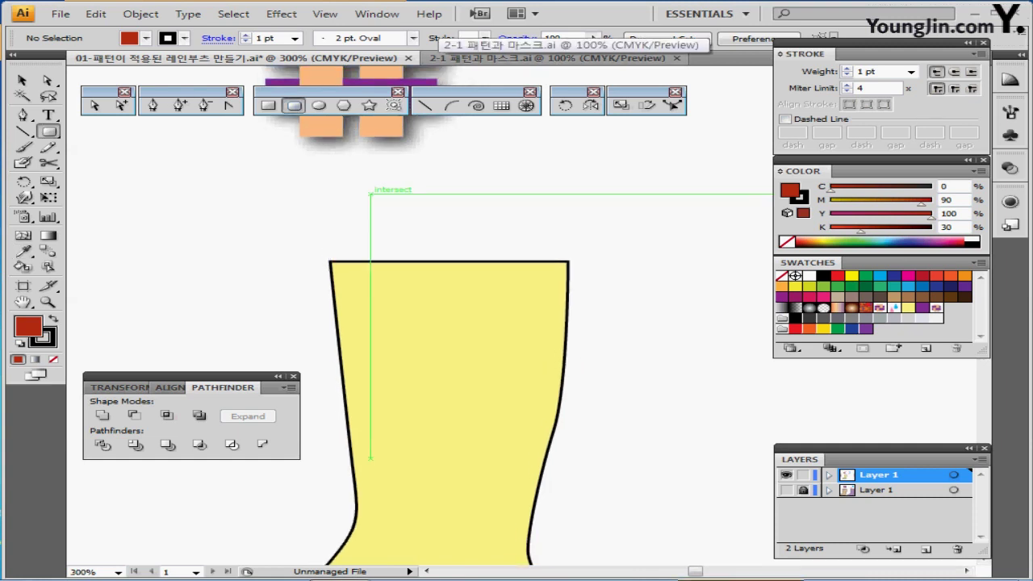
{"action": "left_click_drag", "start_coordinate": [369, 194], "coordinate": [332, 194]}
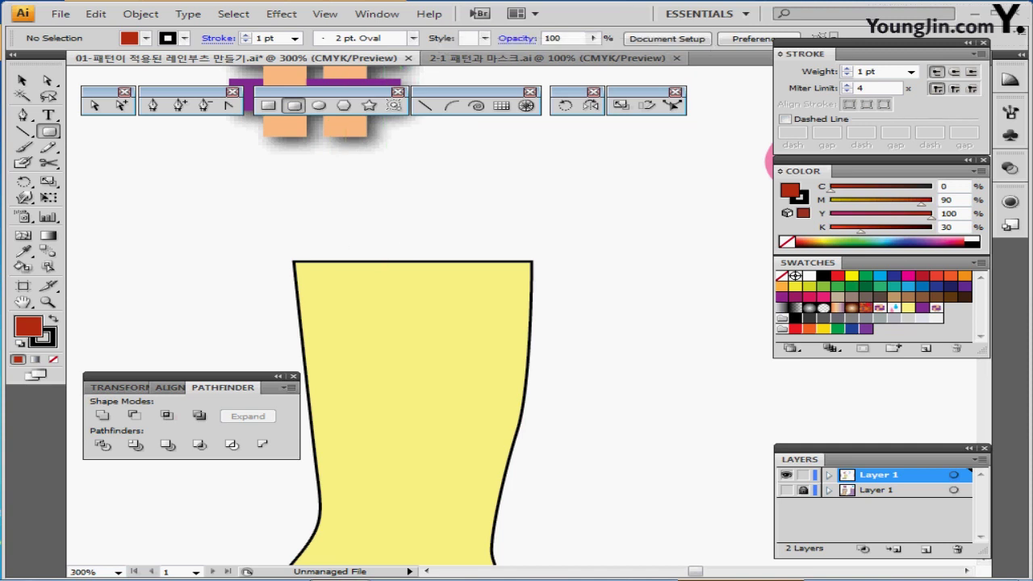
{"action": "left_click", "coordinate": [412, 253]}
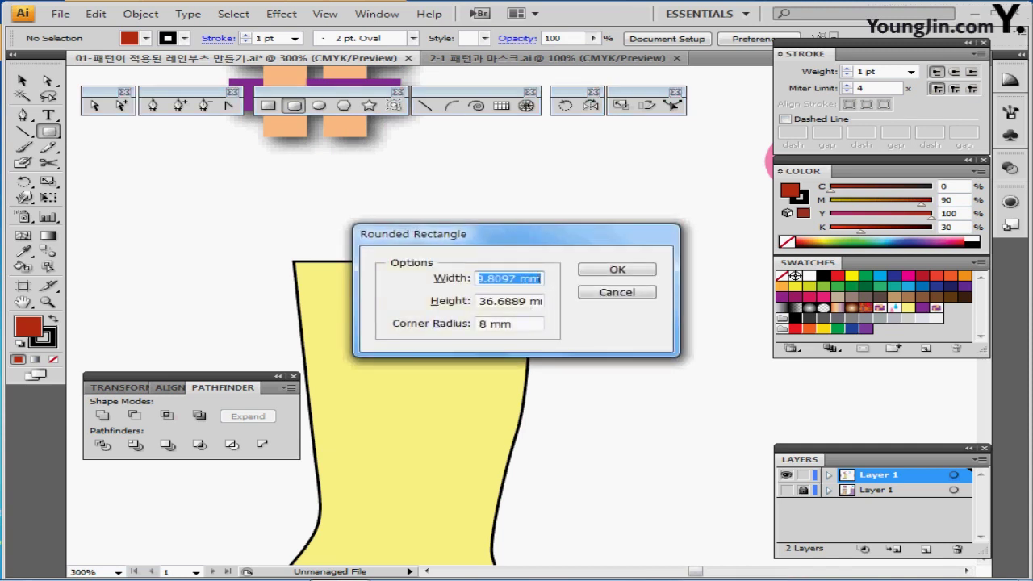
{"action": "type", "text": "15"}
{"action": "key", "text": "Tab"}
{"action": "type", "text": "10"}
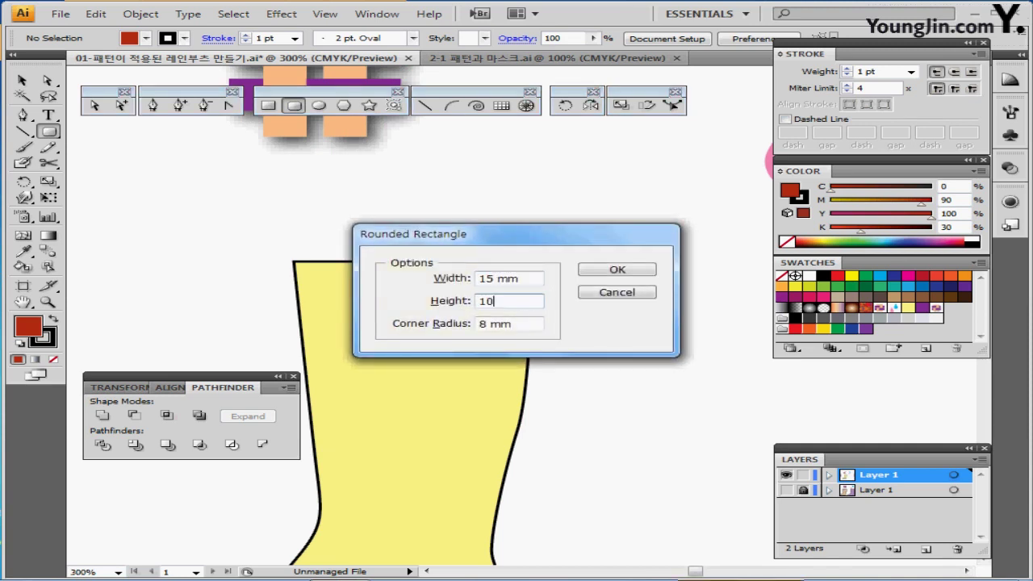
{"action": "key", "text": "Tab"}
{"action": "type", "text": "4"}
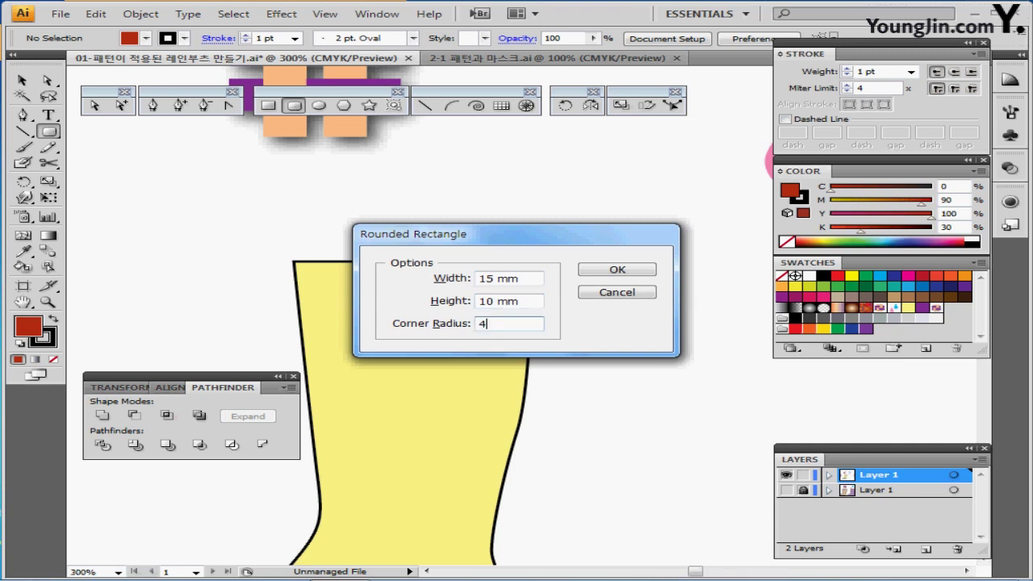
{"action": "key", "text": "Return"}
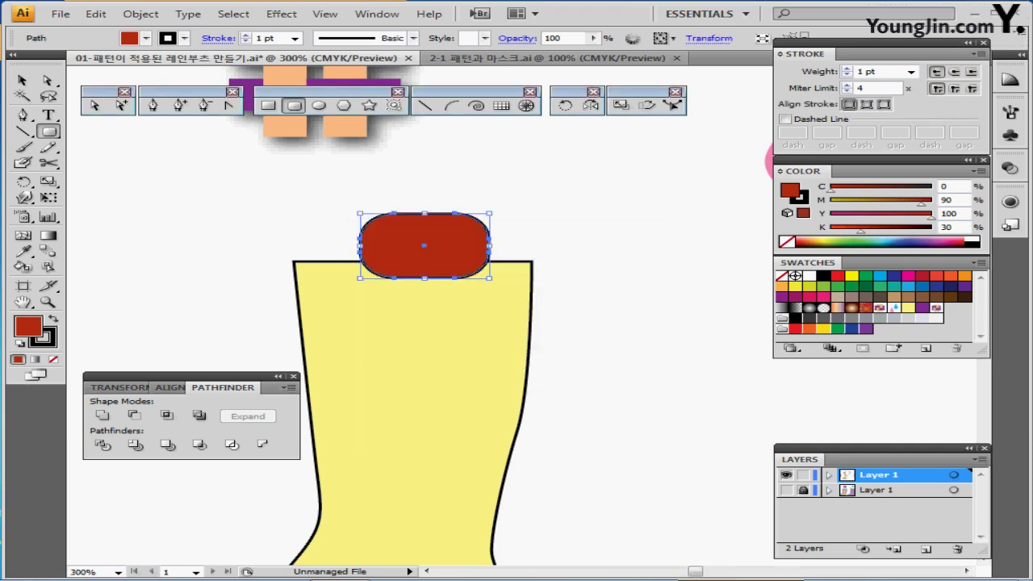
- Shift the rounded rectangle slightly down so that it straddles the boot's top edge
{"action": "key", "text": "Down"}
{"action": "key", "text": "Down"}
{"action": "left_click_drag", "start_coordinate": [424, 248], "coordinate": [421, 256]}
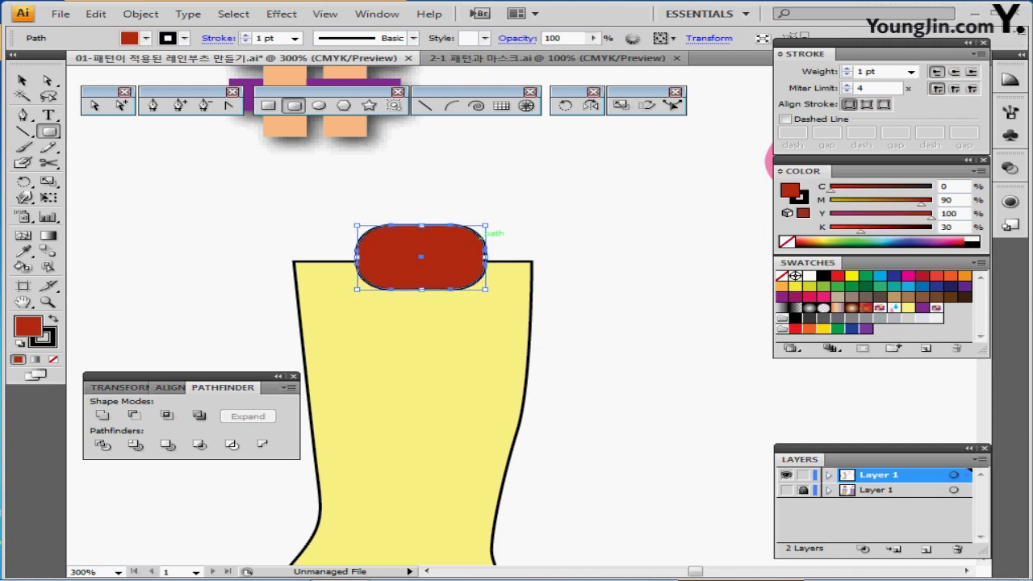
- Give the rounded rectangle the white fill and 2 pt black outline of the thick-bordered sample square
{"action": "key", "text": "ctrl+minus"}
{"action": "left_click_drag", "start_coordinate": [480, 238], "coordinate": [517, 168]}
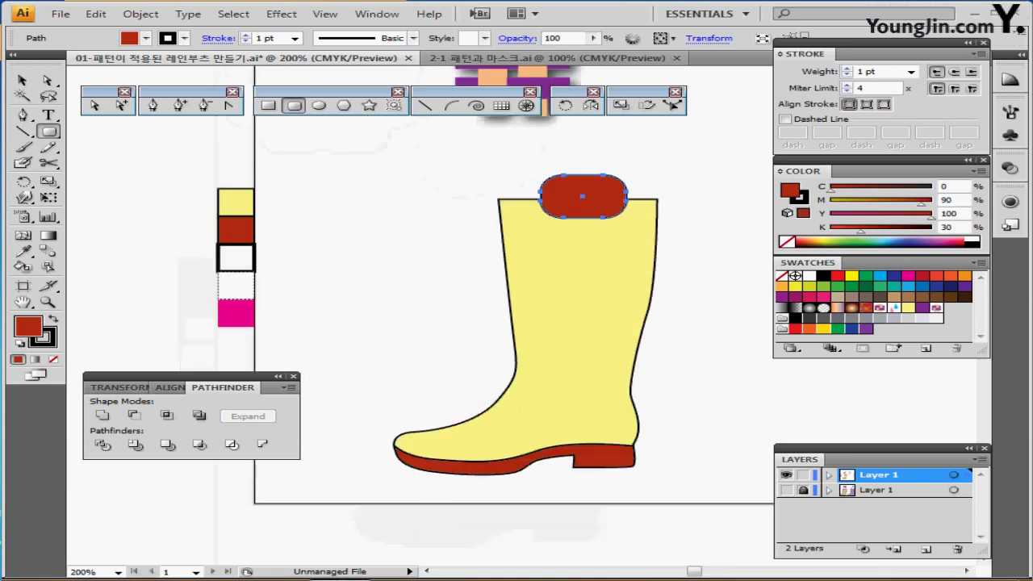
{"action": "key", "text": "i"}
{"action": "left_click", "coordinate": [224, 253]}
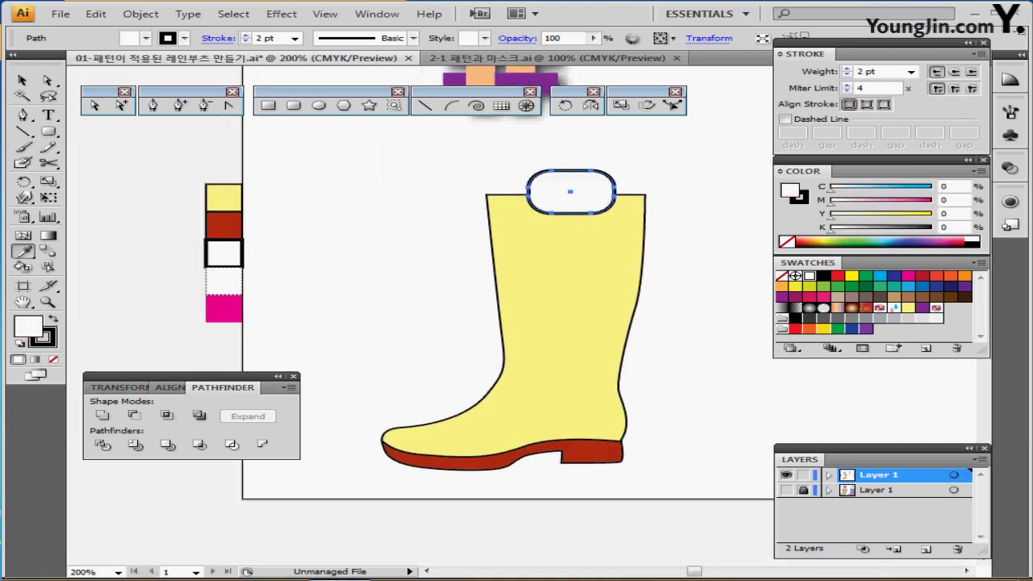
- Draw a boot-wide rectangle above the boot's top edge and subtract it from the rounded rectangle, keeping only the part inside the boot
{"action": "key", "text": "ctrl+plus"}
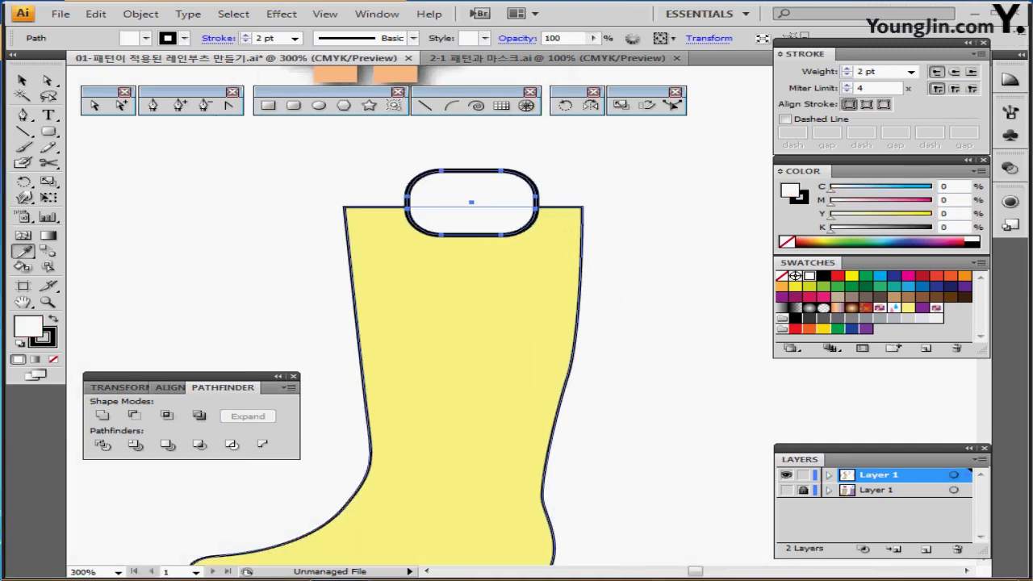
{"action": "key", "text": "ctrl+shift+a"}
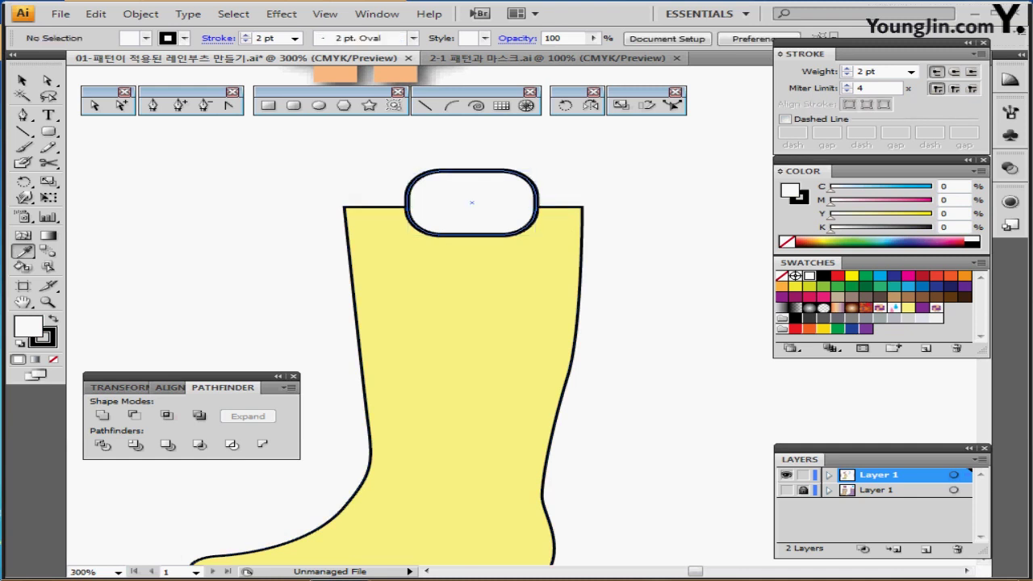
{"action": "key", "text": "m"}
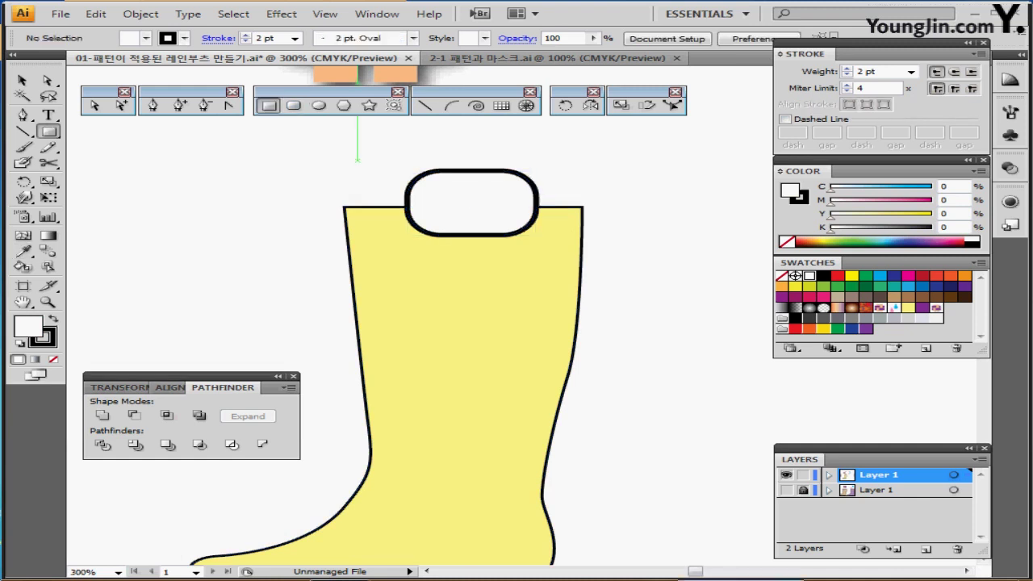
{"action": "mouse_move", "coordinate": [342, 153]}
{"action": "left_mouse_down"}
{"action": "mouse_move", "coordinate": [549, 185]}
{"action": "mouse_move", "coordinate": [582, 207]}
{"action": "left_mouse_up"}
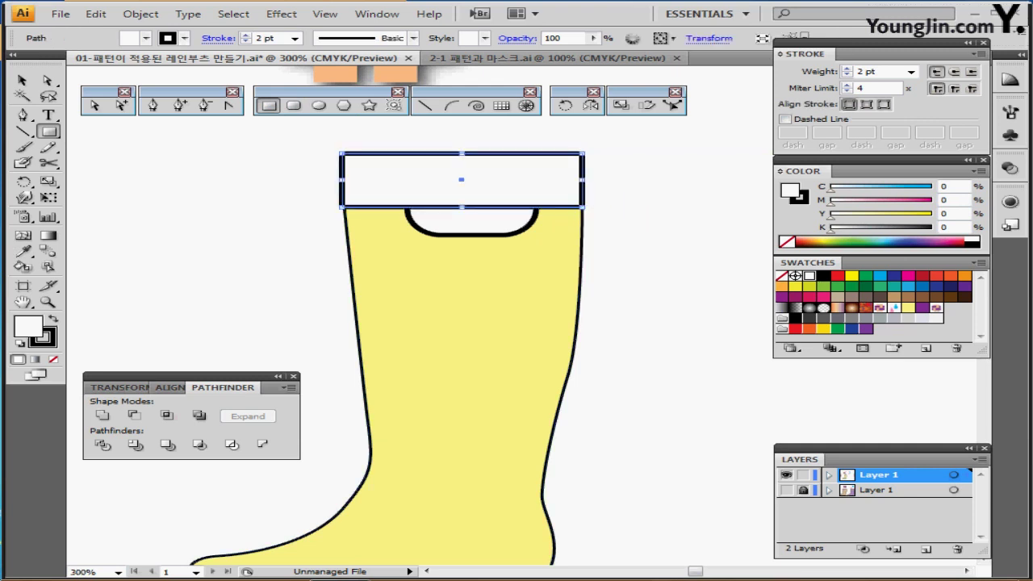
{"action": "left_click", "coordinate": [471, 203], "text": "shift"}
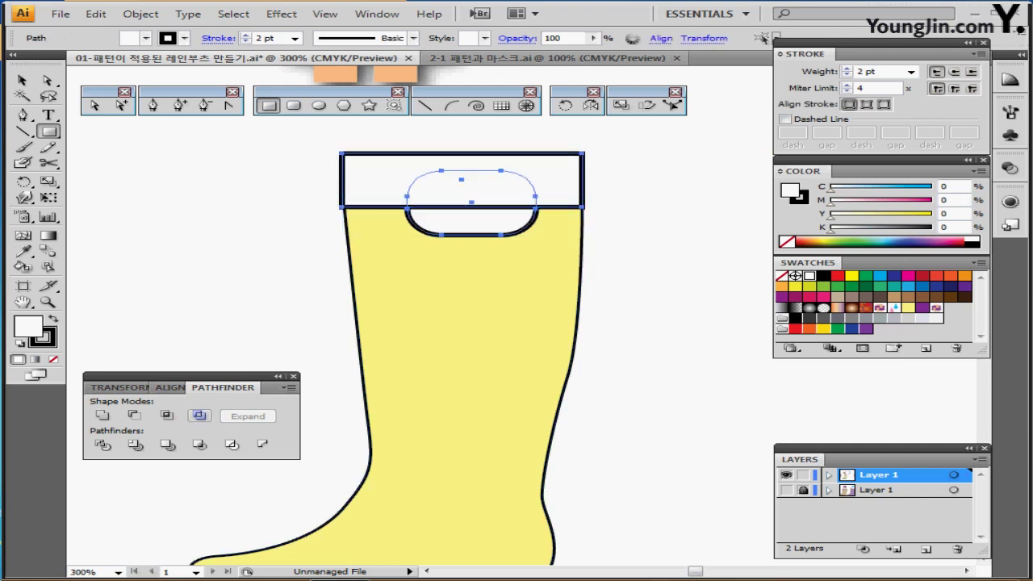
{"action": "left_click", "coordinate": [134, 415]}
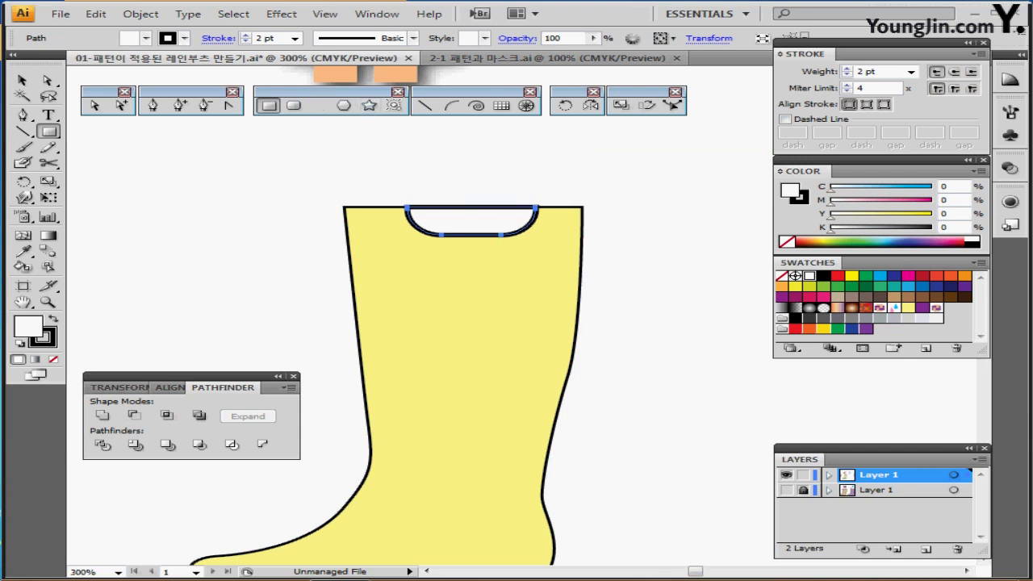
- Create a rounded rectangle 8 mm wide and 6 mm high with a 3 mm corner radius over the trimmed shape's lower edge
{"action": "left_click", "coordinate": [318, 106]}
{"action": "left_click", "coordinate": [293, 106]}
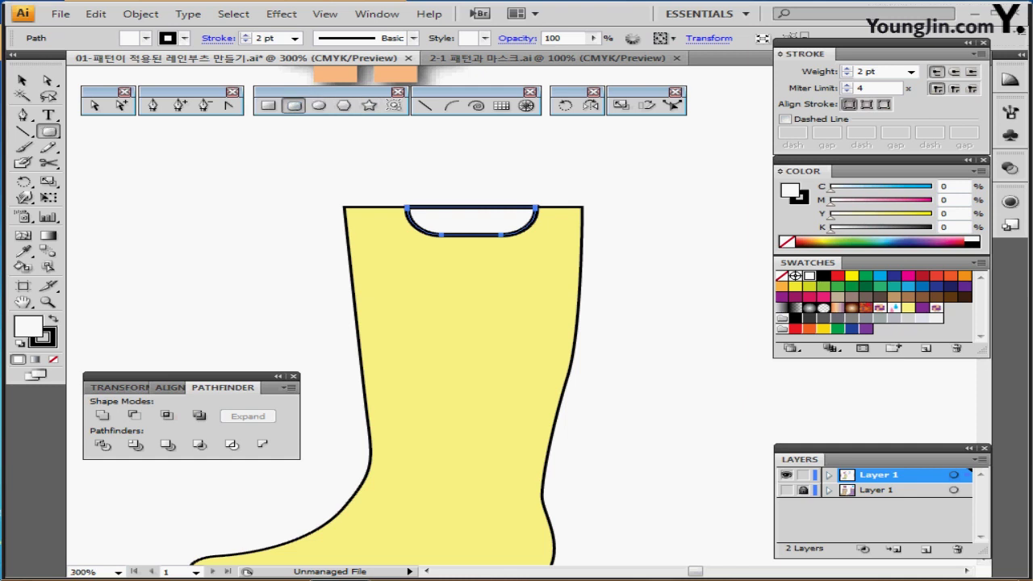
{"action": "left_click", "coordinate": [472, 228]}
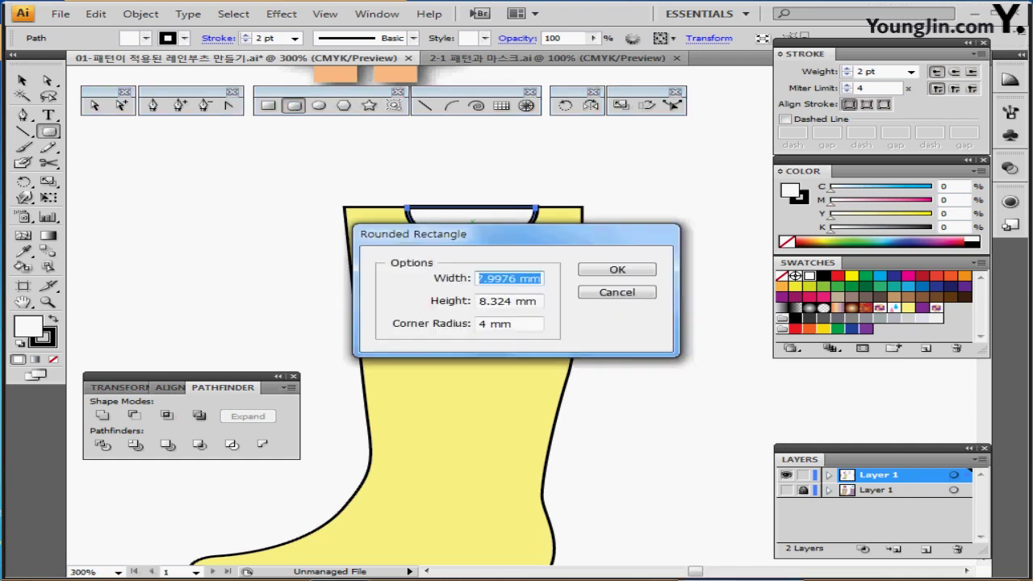
{"action": "type", "text": "8"}
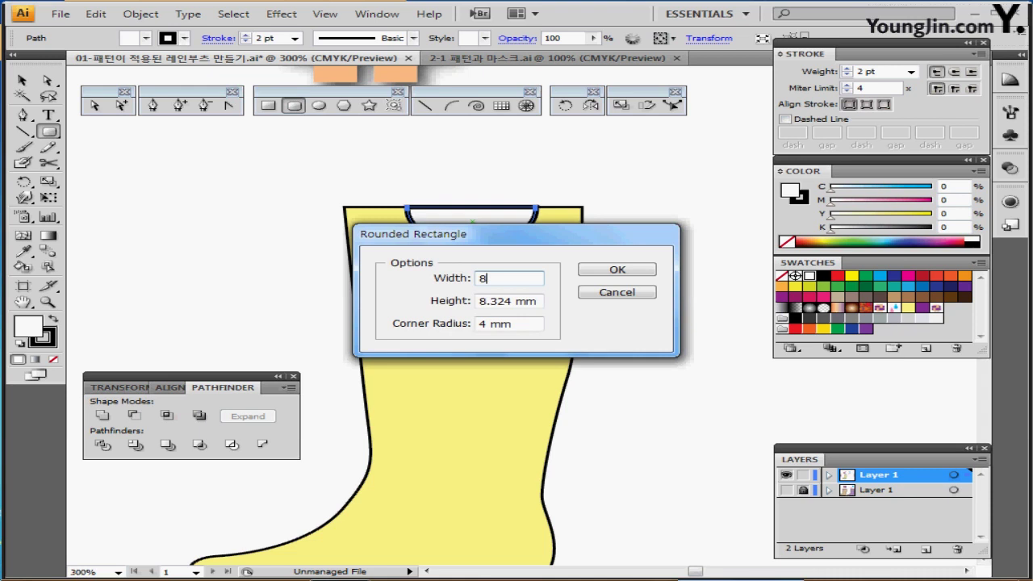
{"action": "key", "text": "Tab"}
{"action": "type", "text": "6"}
{"action": "key", "text": "Tab"}
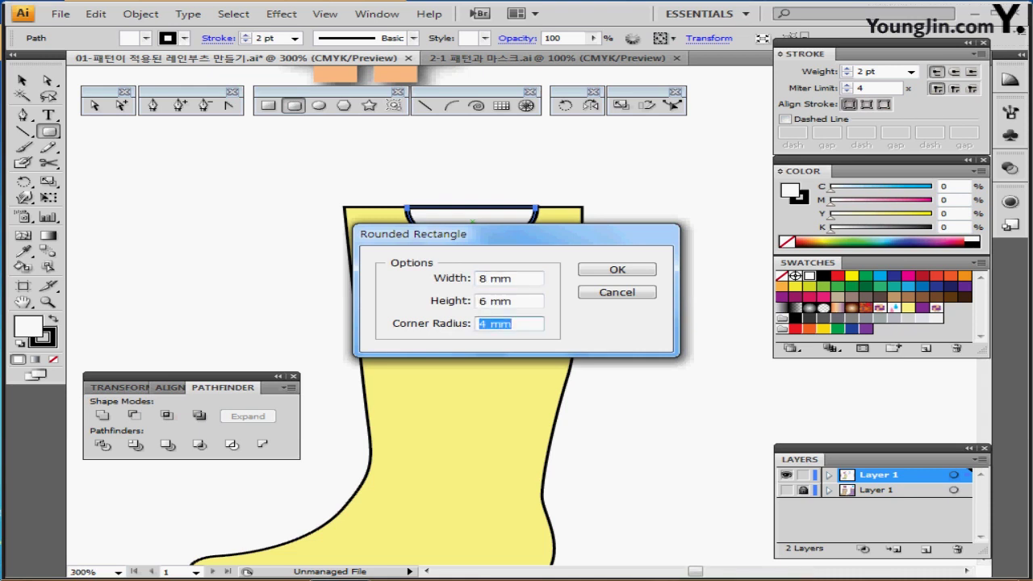
{"action": "type", "text": "3"}
{"action": "key", "text": "Return"}
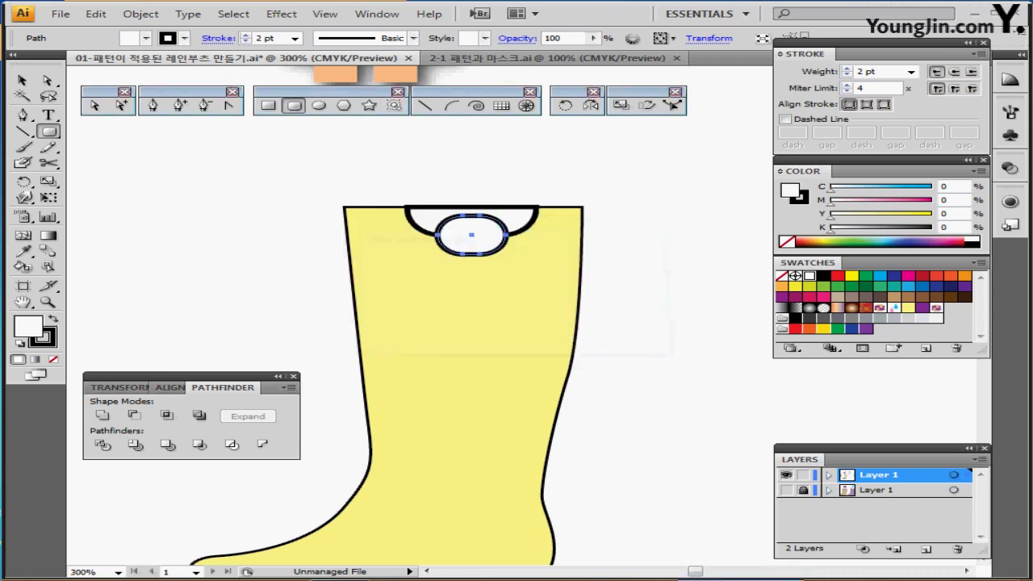
- Select the trimmed label shape and the small rounded rectangle on the boot's upper edge and unite them into one shape
{"action": "key", "text": "ctrl+plus"}
{"action": "left_click_drag", "start_coordinate": [597, 323], "coordinate": [392, 323]}
{"action": "left_click", "coordinate": [327, 211], "text": "ctrl+shift"}
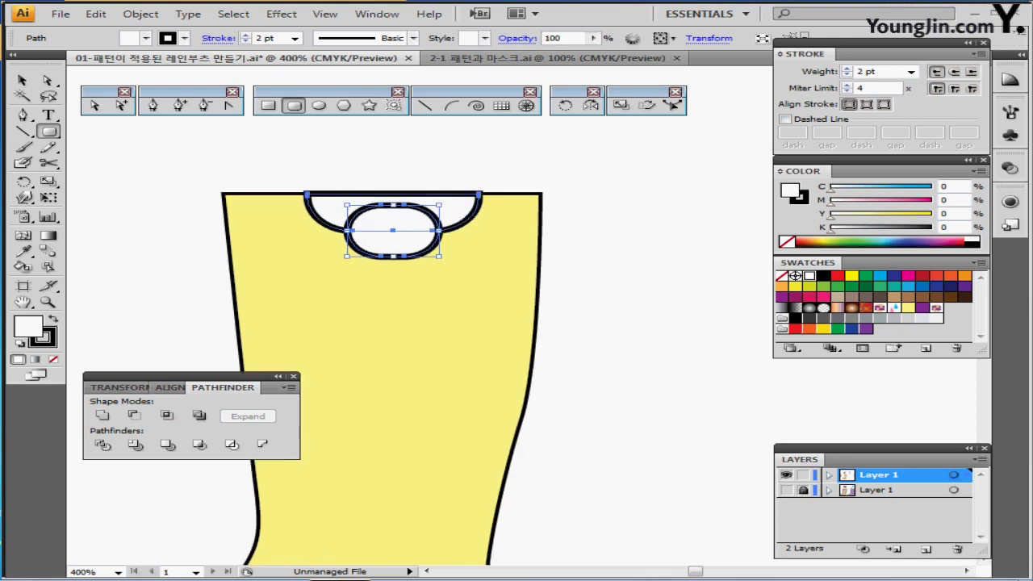
{"action": "left_click", "coordinate": [169, 388]}
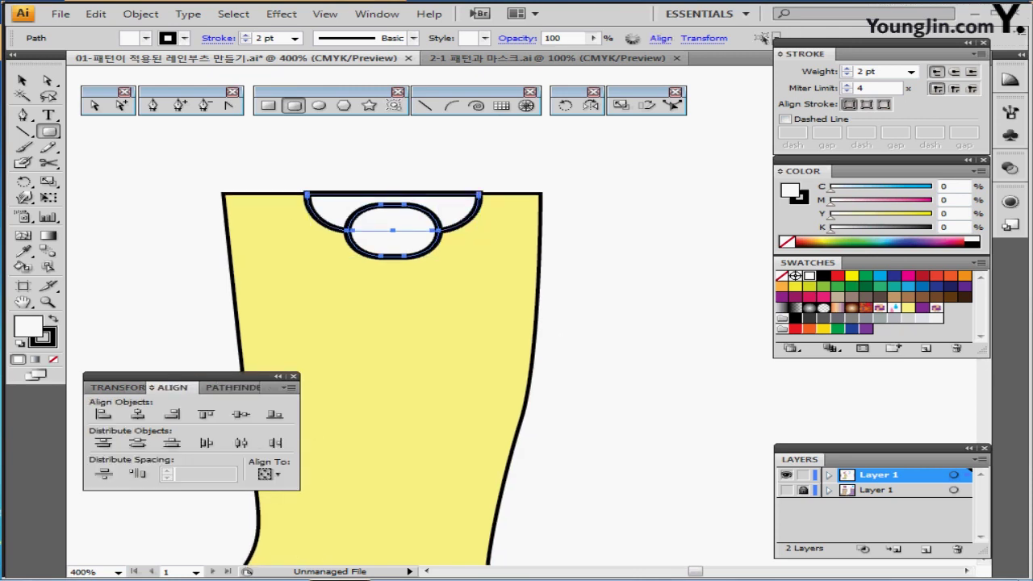
{"action": "left_click", "coordinate": [230, 387]}
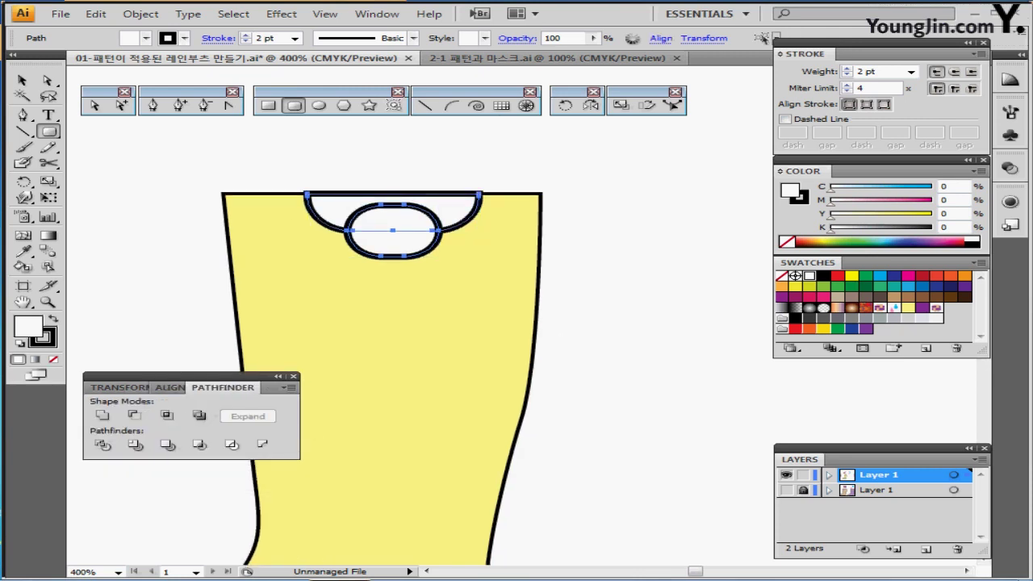
{"action": "left_click", "coordinate": [101, 416]}
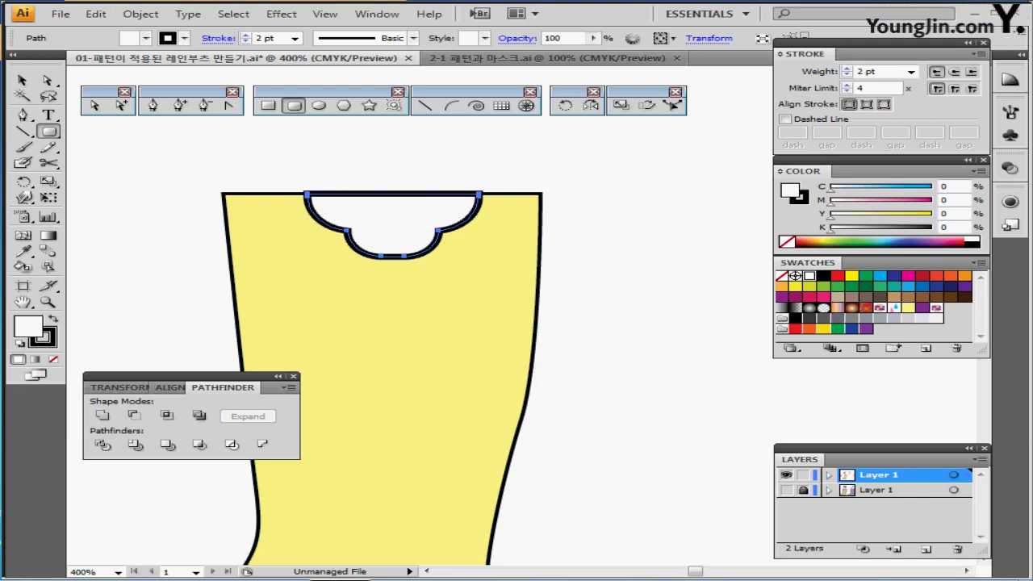
- Create an inner copy of the united label shape with Offset Path at -1 mm
{"action": "left_click", "coordinate": [141, 13]}
{"action": "mouse_move", "coordinate": [163, 306]}
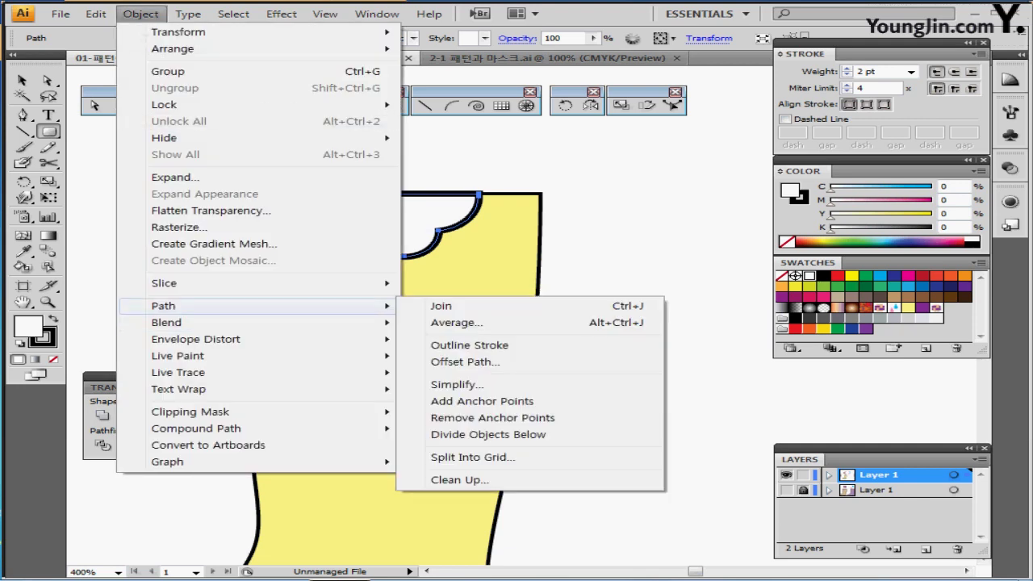
{"action": "left_click", "coordinate": [465, 362]}
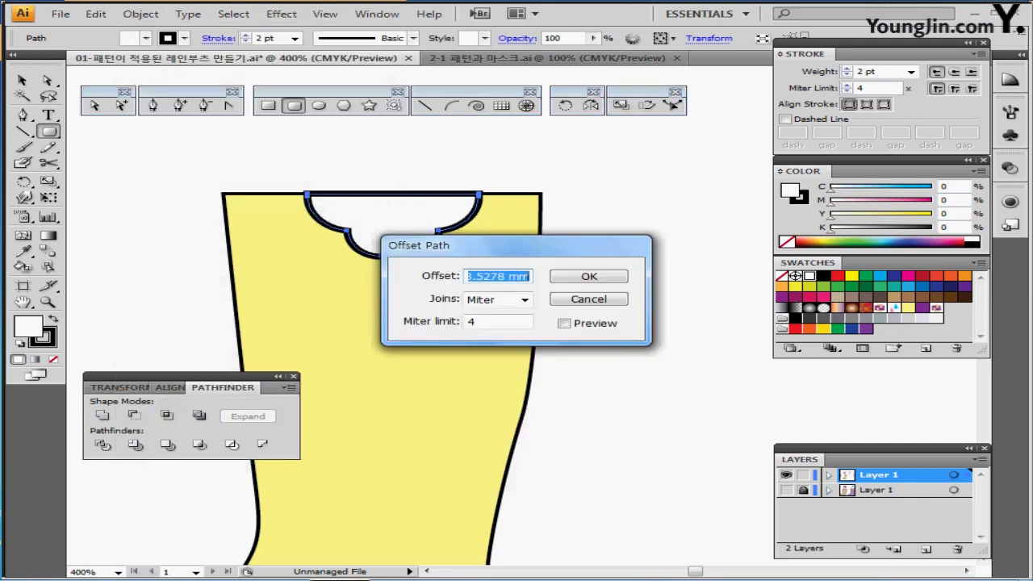
{"action": "type", "text": "-1"}
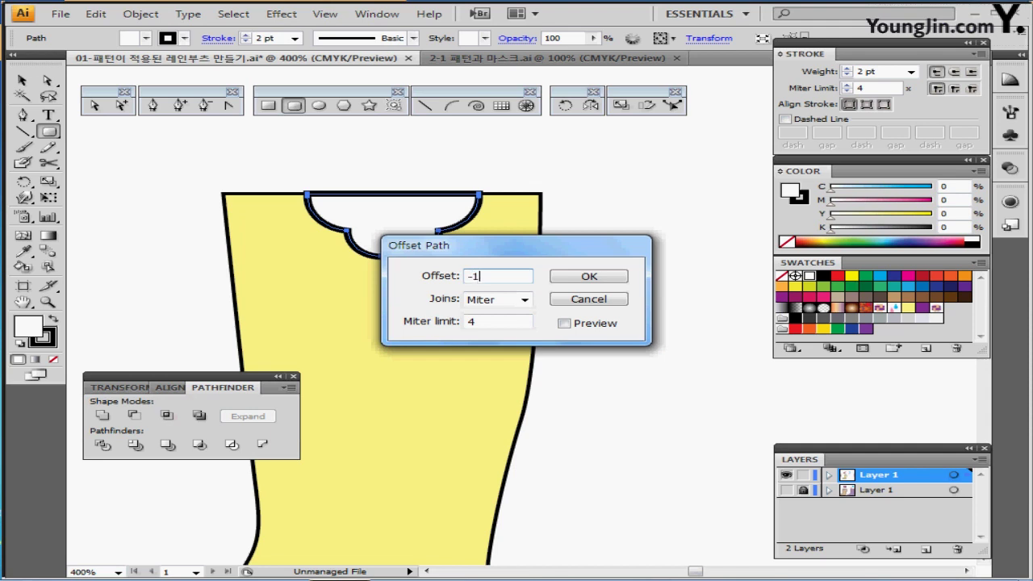
{"action": "key", "text": "Return"}
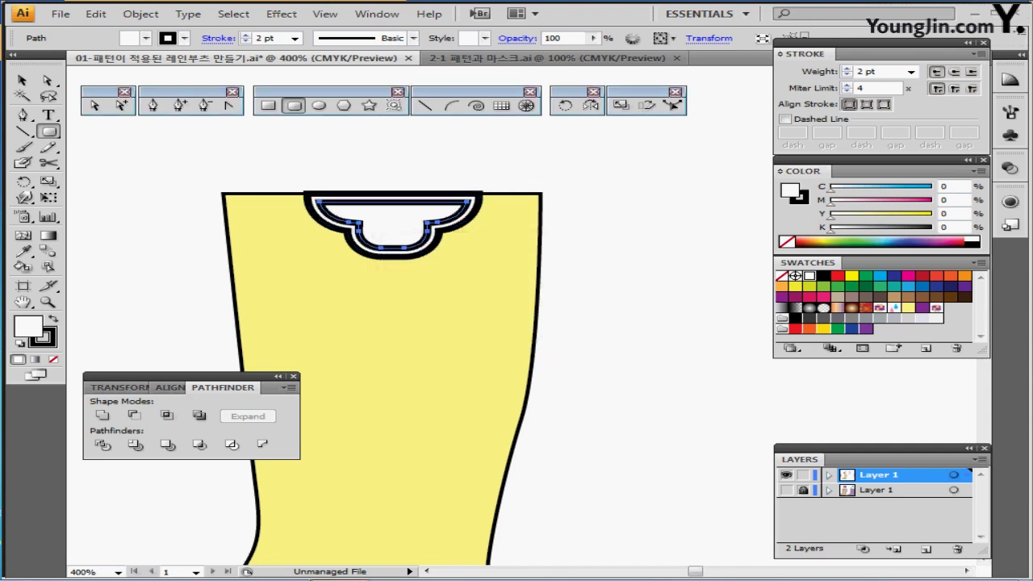
- Give the inner label shape the white fill and 0.5 pt dashed outline of the dashed sample square
{"action": "key", "text": "ctrl+minus"}
{"action": "left_click_drag", "start_coordinate": [409, 315], "coordinate": [572, 258]}
{"action": "key", "text": "i"}
{"action": "left_click", "coordinate": [184, 274]}
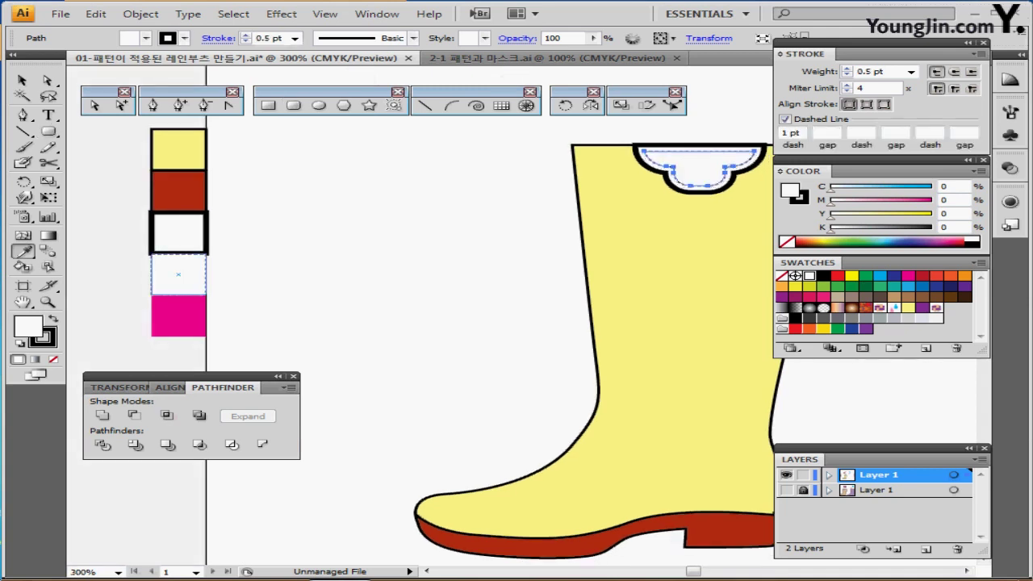
{"action": "key", "text": "ctrl+plus"}
{"action": "key", "text": "ctrl+plus"}
{"action": "left_click_drag", "start_coordinate": [484, 323], "coordinate": [408, 369]}
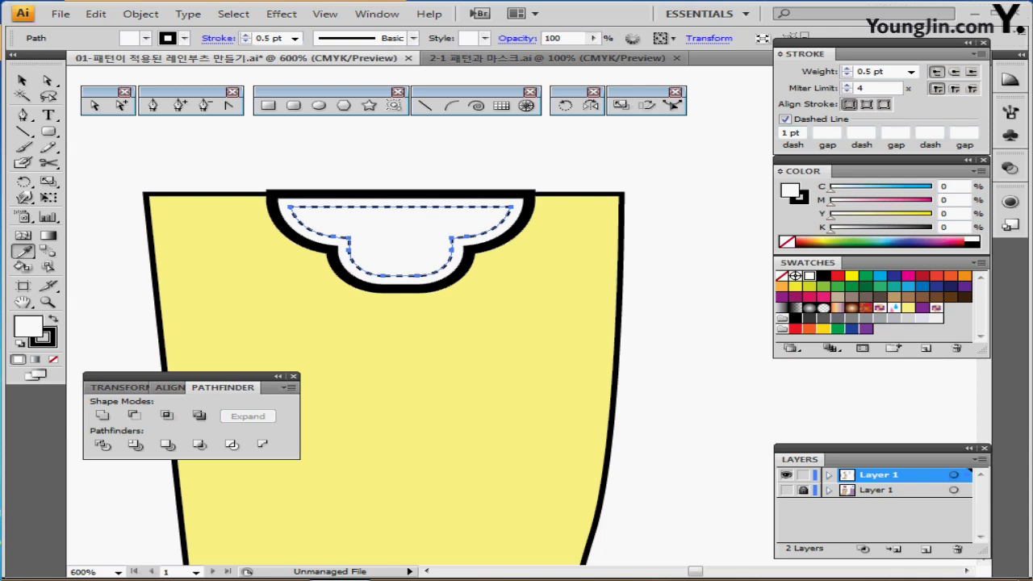
{"action": "key", "text": "ctrl+minus"}
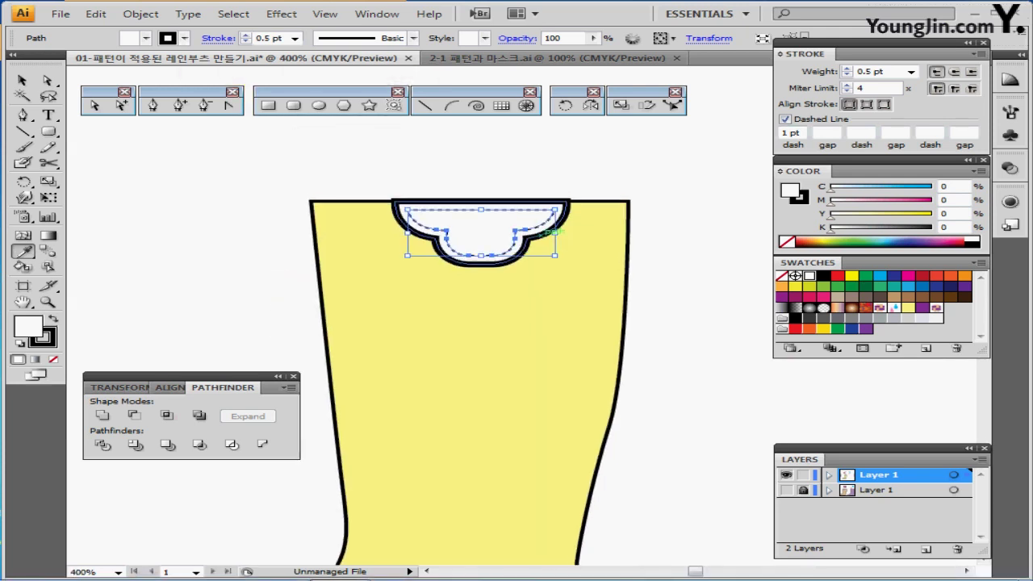
{"action": "key", "text": "ctrl+minus"}
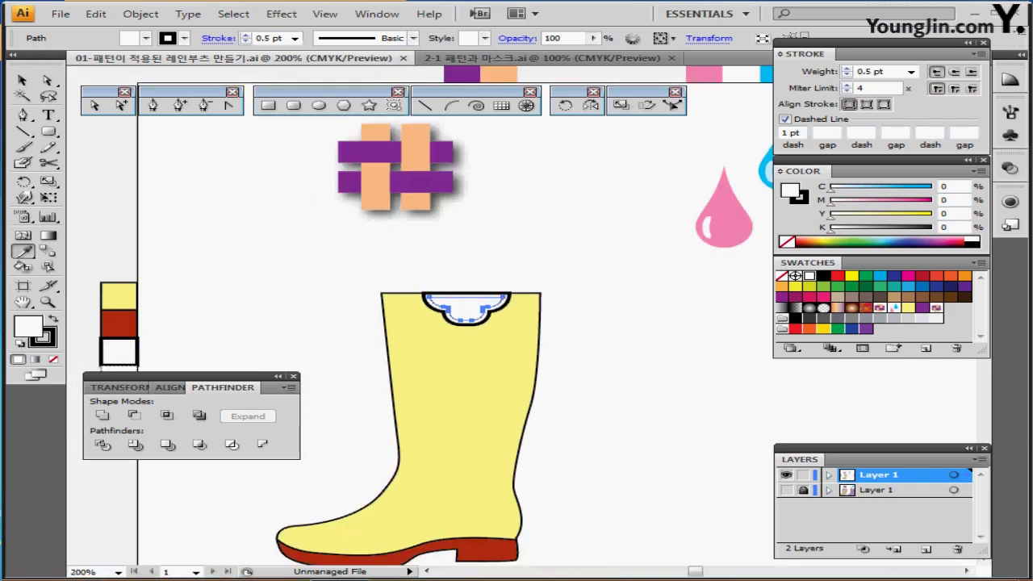
{"action": "left_click_drag", "start_coordinate": [516, 339], "coordinate": [507, 282]}
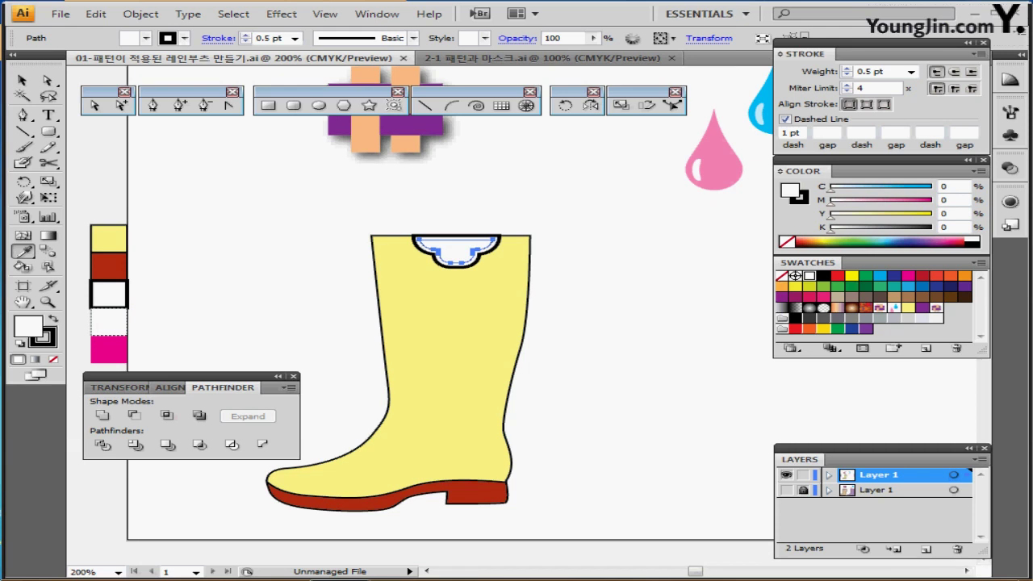
{"action": "left_click_drag", "start_coordinate": [516, 339], "coordinate": [542, 303]}
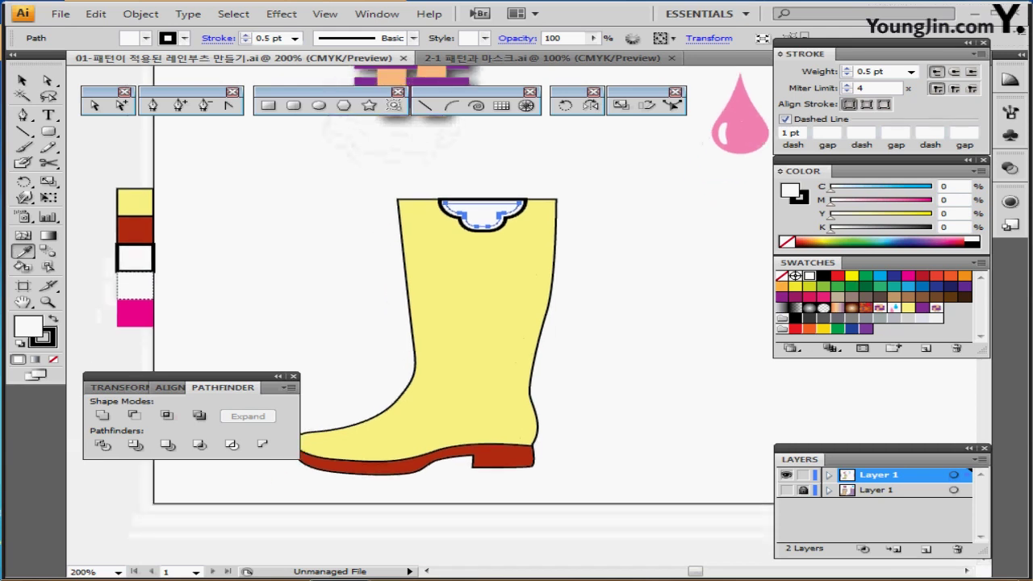
- Make the magenta sample square's fill the current colour and leave nothing selected
{"action": "left_click", "coordinate": [130, 311], "text": "ctrl"}
{"action": "key", "text": "ctrl+shift+a"}
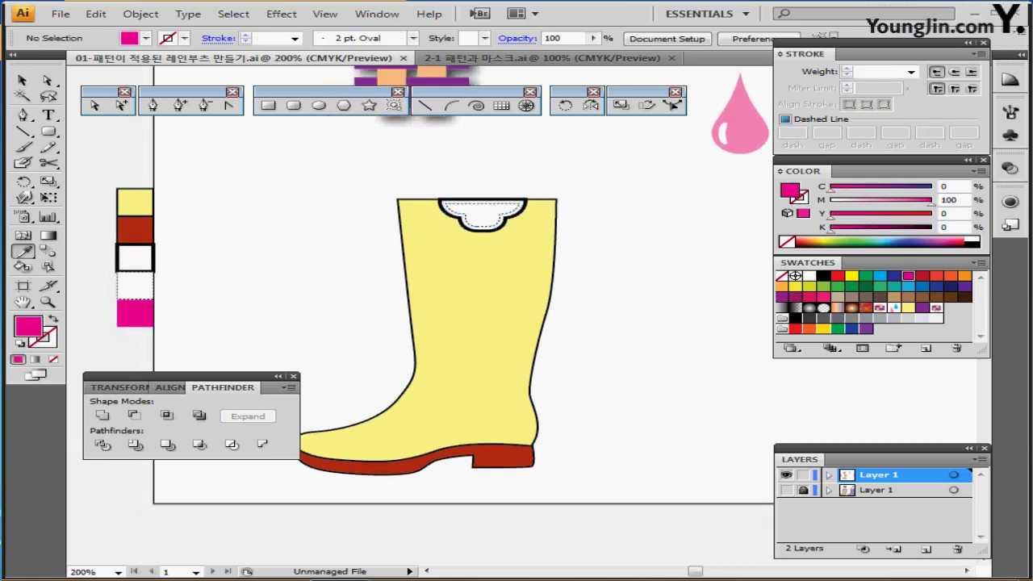
{"action": "left_click_drag", "start_coordinate": [517, 339], "coordinate": [464, 339]}
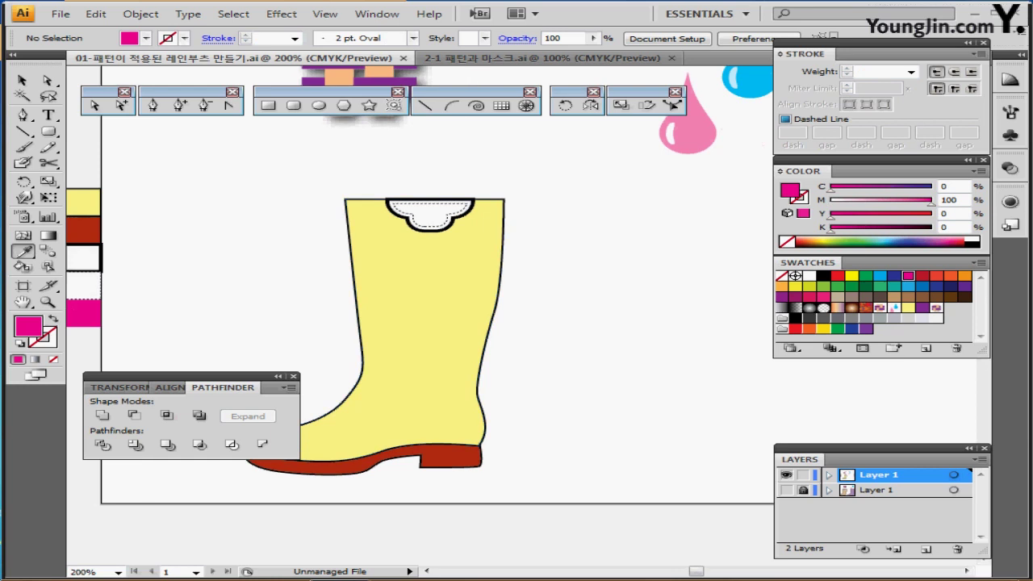
- Show and unlock the finished artwork layer, hide the working layer, and select the MISTY RAIN text on the yellow patterned boot
{"action": "left_click", "coordinate": [786, 490]}
{"action": "left_click", "coordinate": [786, 475]}
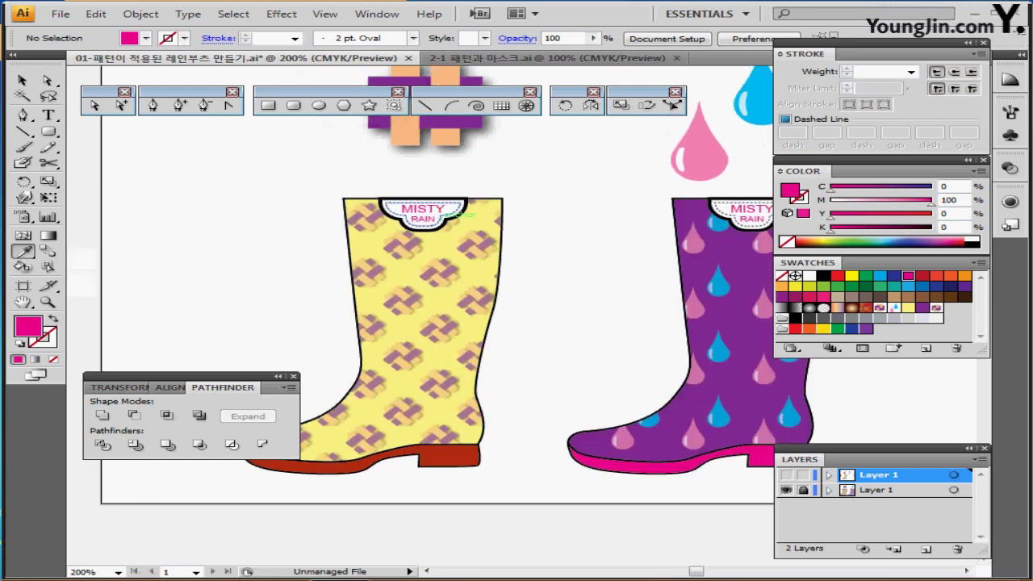
{"action": "left_click", "coordinate": [803, 489]}
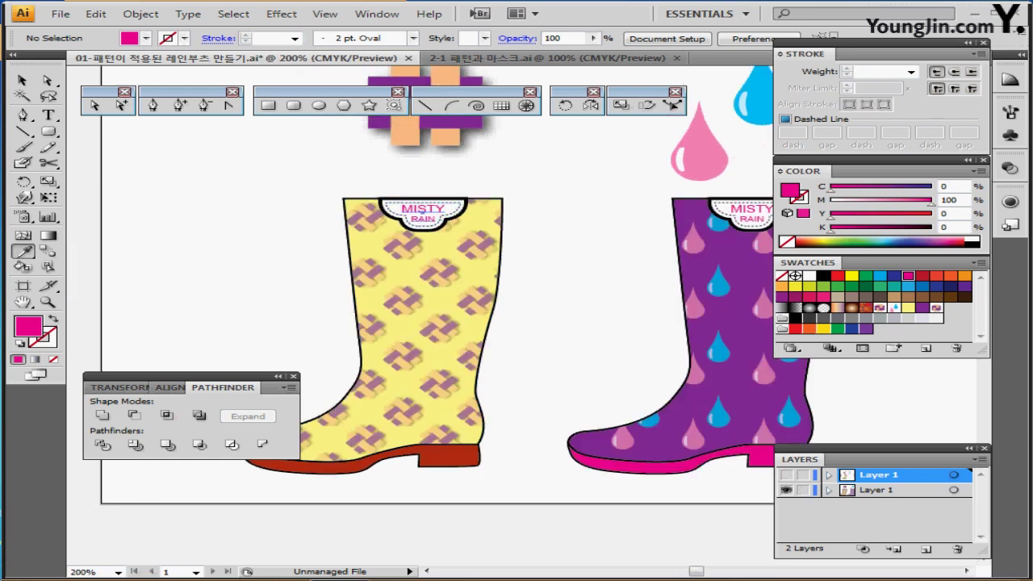
{"action": "left_click", "coordinate": [423, 211]}
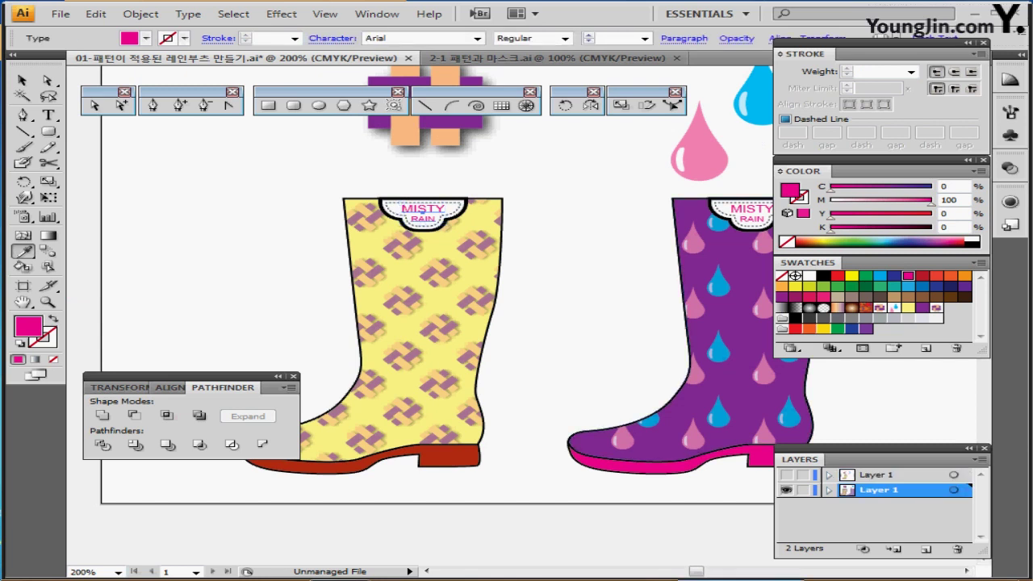
- Show the working layer, lock the finished artwork layer, and paste the copied MISTY RAIN text in front on the working layer
{"action": "left_click", "coordinate": [786, 475]}
{"action": "left_click", "coordinate": [803, 490]}
{"action": "left_click", "coordinate": [876, 474]}
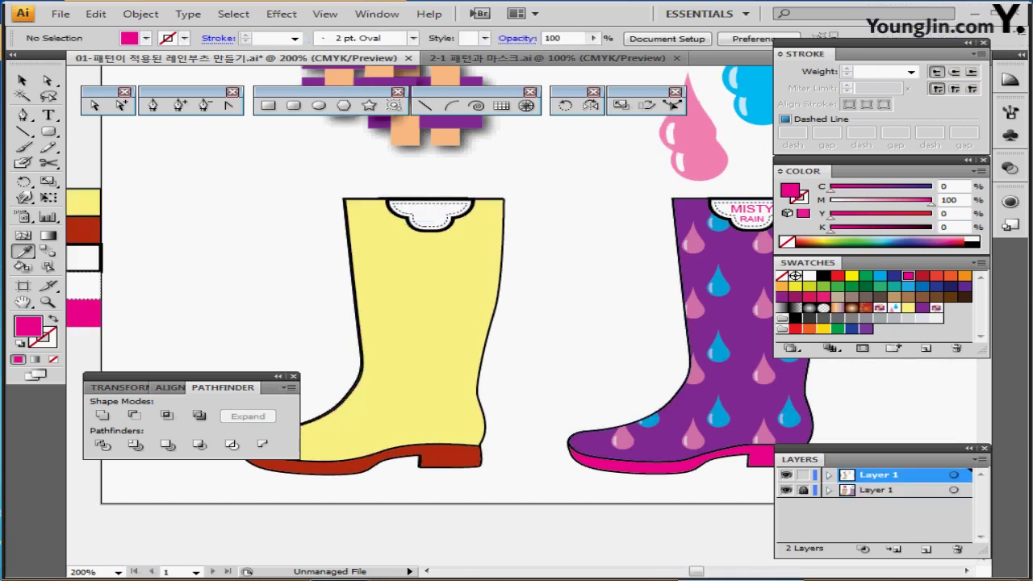
{"action": "key", "text": "ctrl+f"}
{"action": "key", "text": "ctrl+plus"}
{"action": "key", "text": "ctrl+equal"}
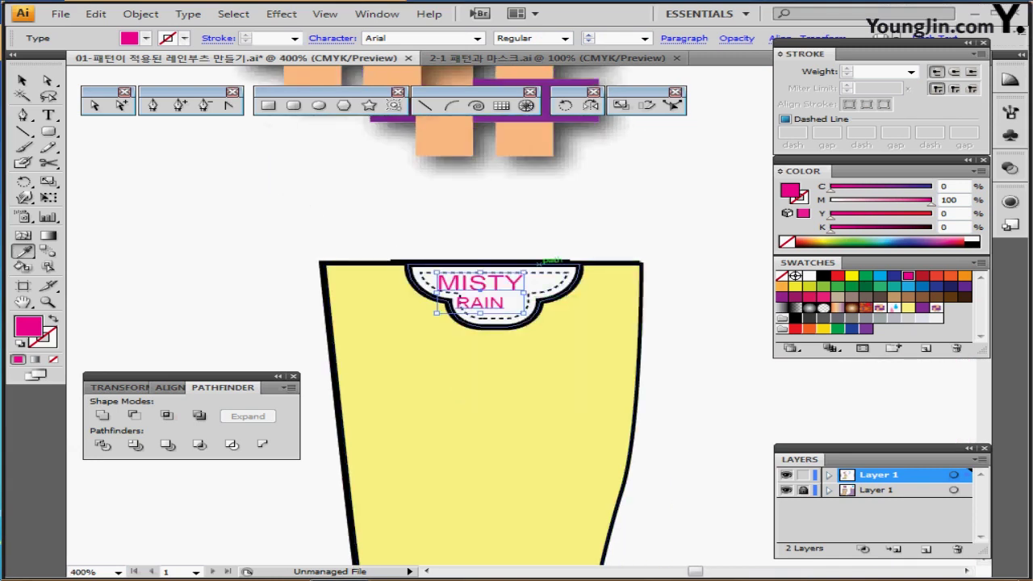
- Nudge the MISTY RAIN text to the right so that it is centred within the dashed label outline
{"action": "key", "text": "Right"}
{"action": "key", "text": "Right"}
{"action": "key", "text": "Right"}
{"action": "key", "text": "Right"}
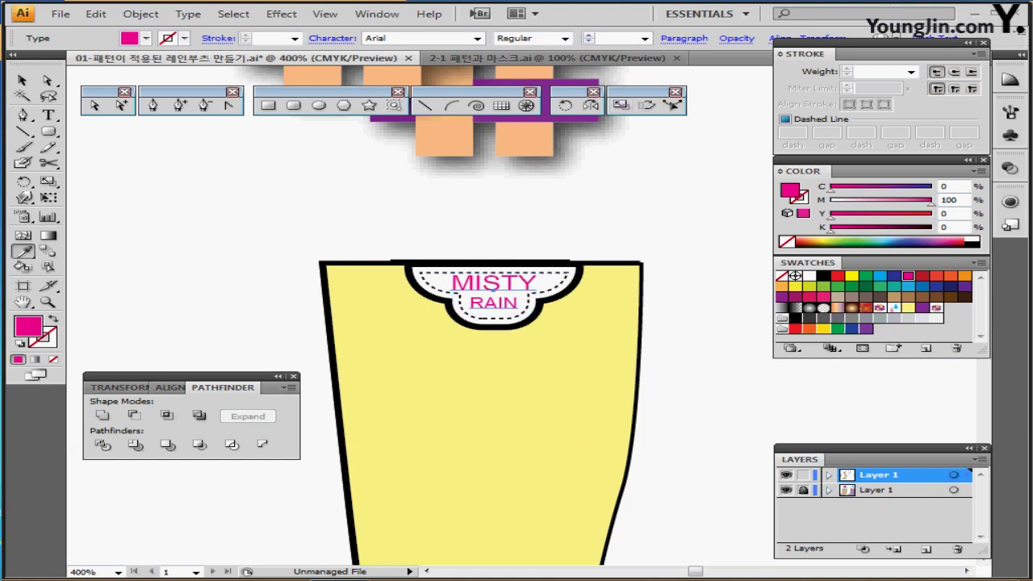
- Check the label text's paragraph alignment and the font sizes of its RAIN and MISTY lines
{"action": "left_click", "coordinate": [684, 38]}
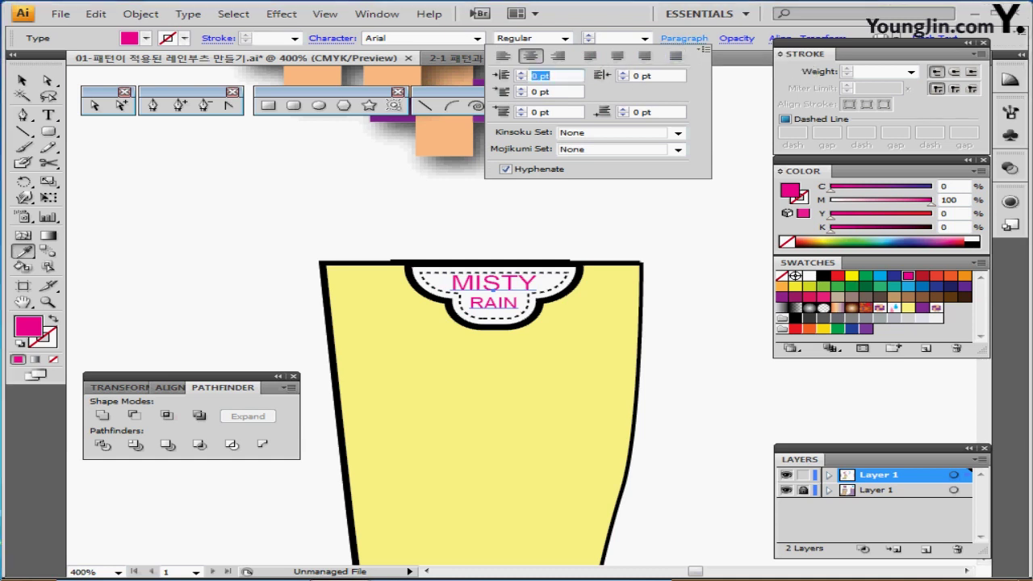
{"action": "left_click", "coordinate": [684, 38]}
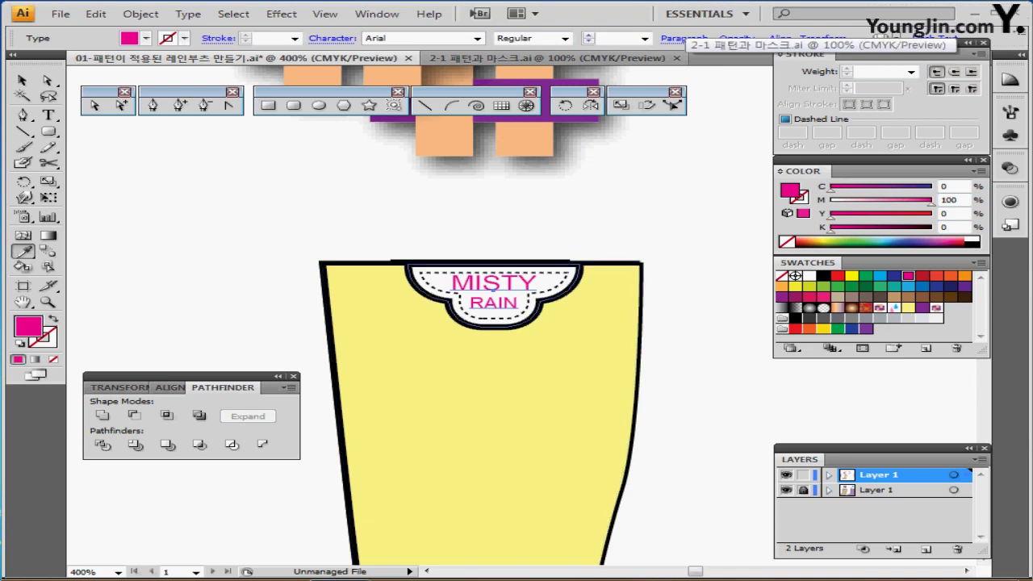
{"action": "left_click", "coordinate": [48, 115]}
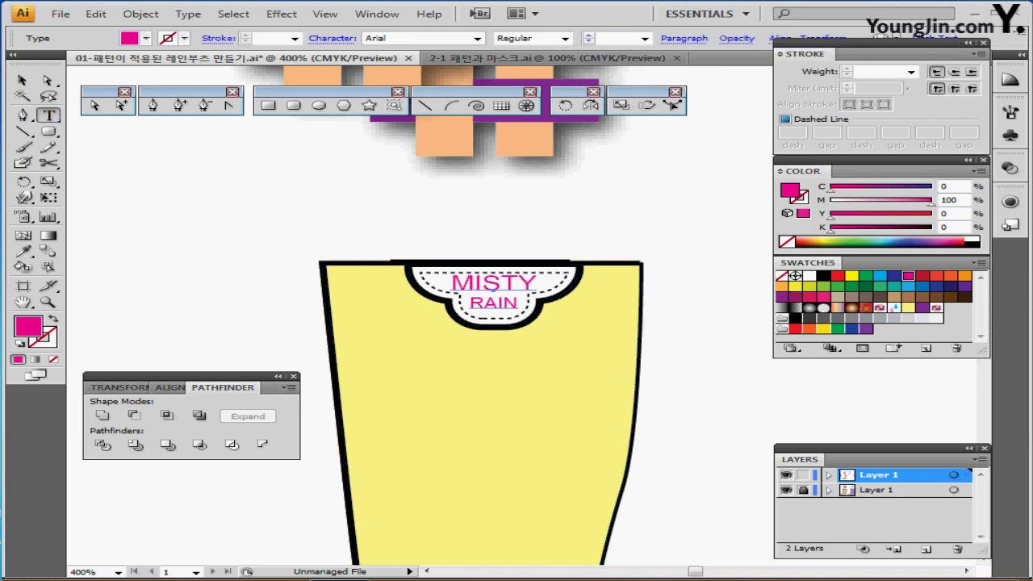
{"action": "double_click", "coordinate": [498, 303]}
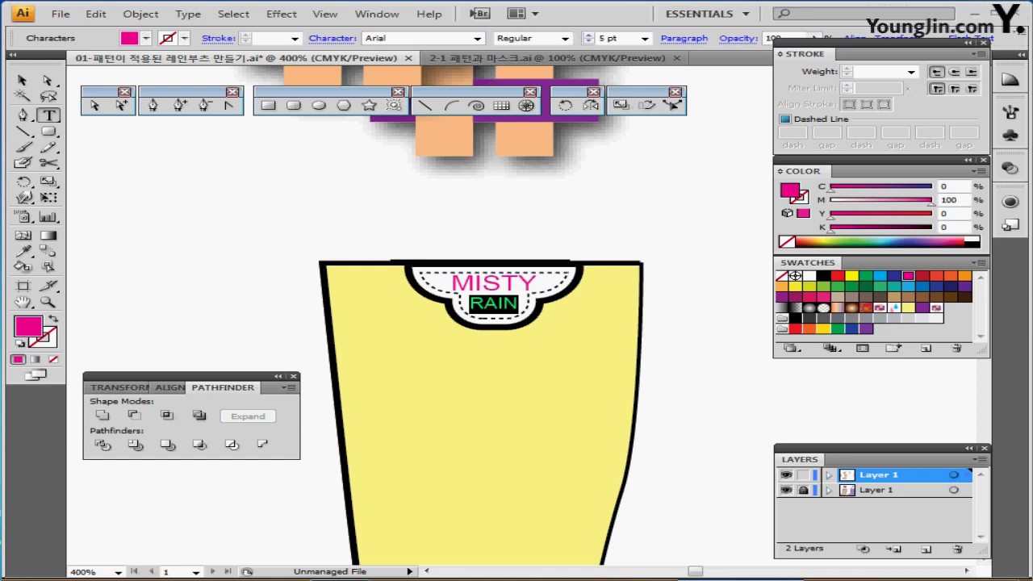
{"action": "double_click", "coordinate": [494, 283]}
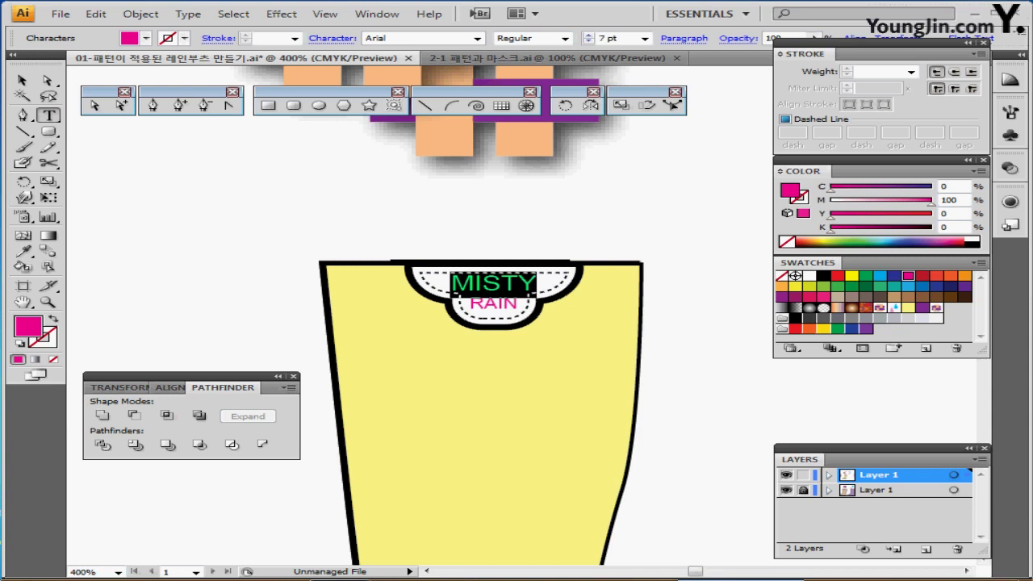
{"action": "left_click", "coordinate": [482, 284]}
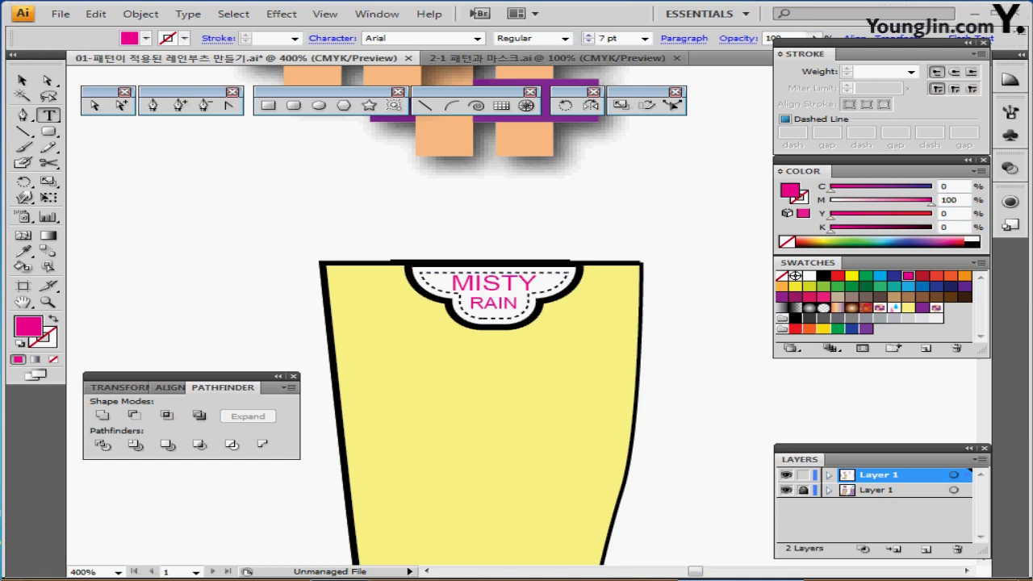
{"action": "key", "text": "ctrl+shift+a"}
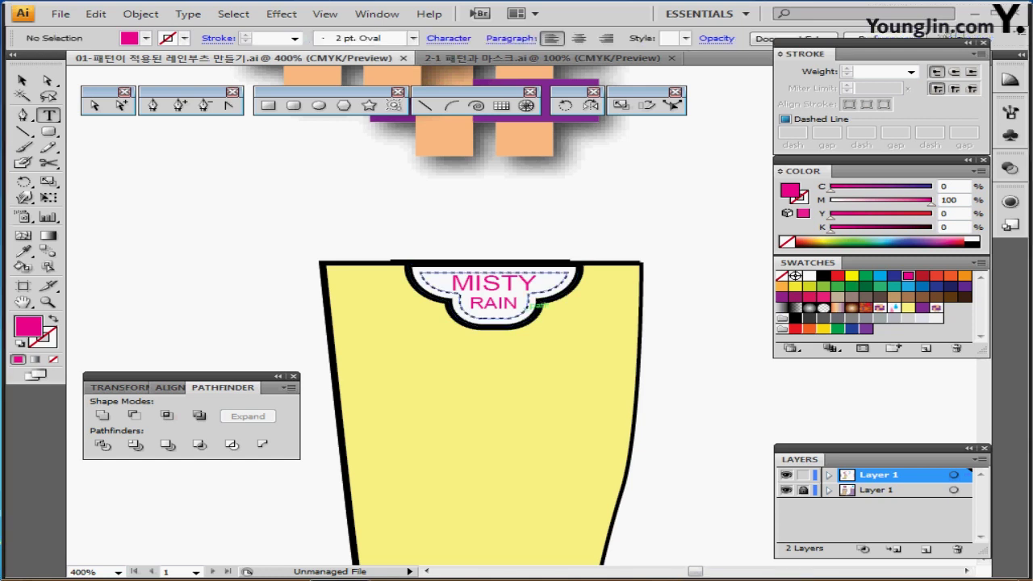
- Hide the finished artwork layer so that only the working layer's boot and samples are shown
{"action": "key", "text": "ctrl+minus"}
{"action": "key", "text": "ctrl+minus"}
{"action": "left_click_drag", "start_coordinate": [585, 247], "coordinate": [594, 243]}
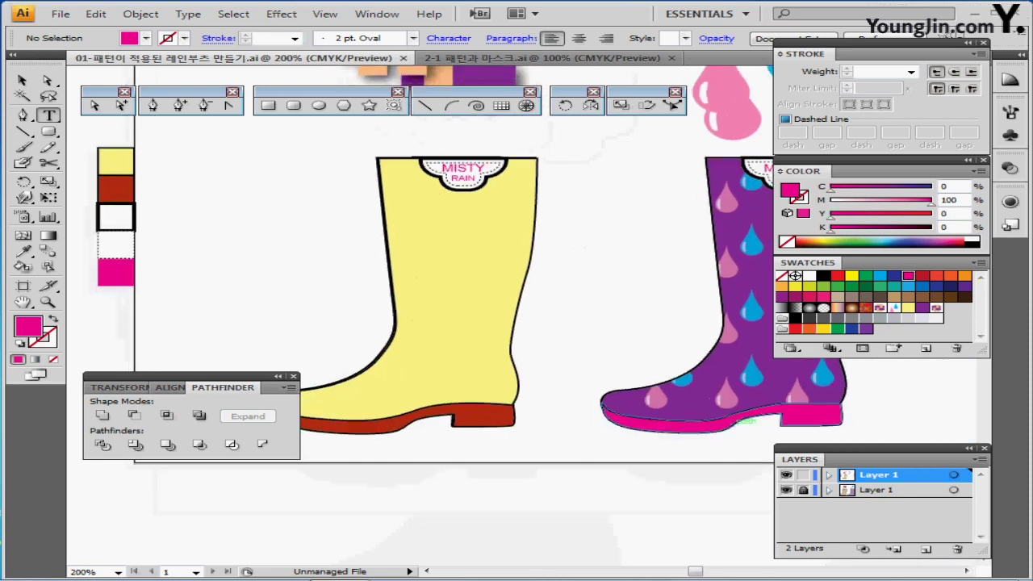
{"action": "left_click", "coordinate": [786, 490]}
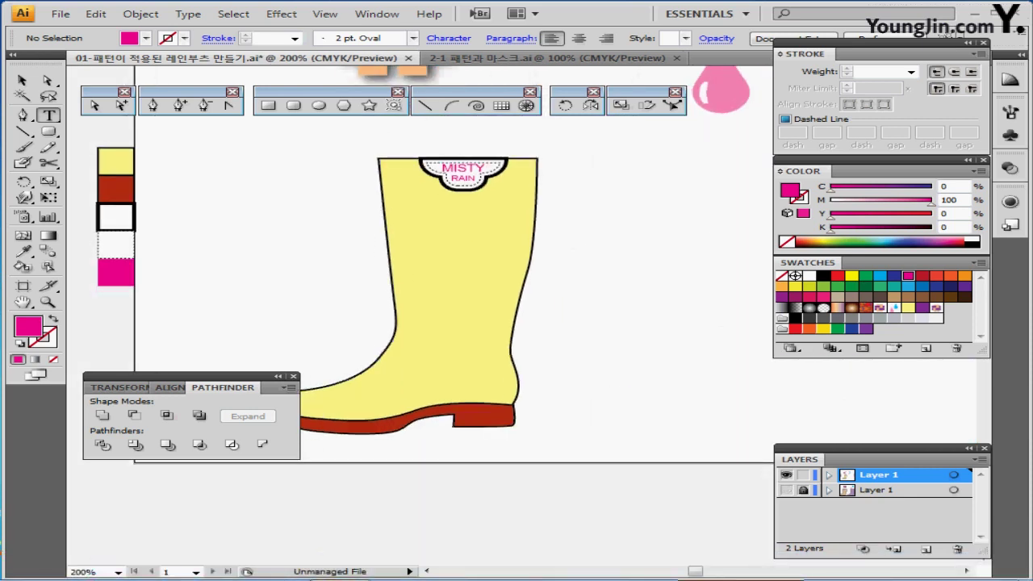
- Select the complete yellow boot with its label and duplicate it horizontally about 58.6 mm to the right
{"action": "scroll", "coordinate": [571, 247], "scroll_direction": "left", "scroll_amount": 1}
{"action": "key", "text": "ctrl+a"}
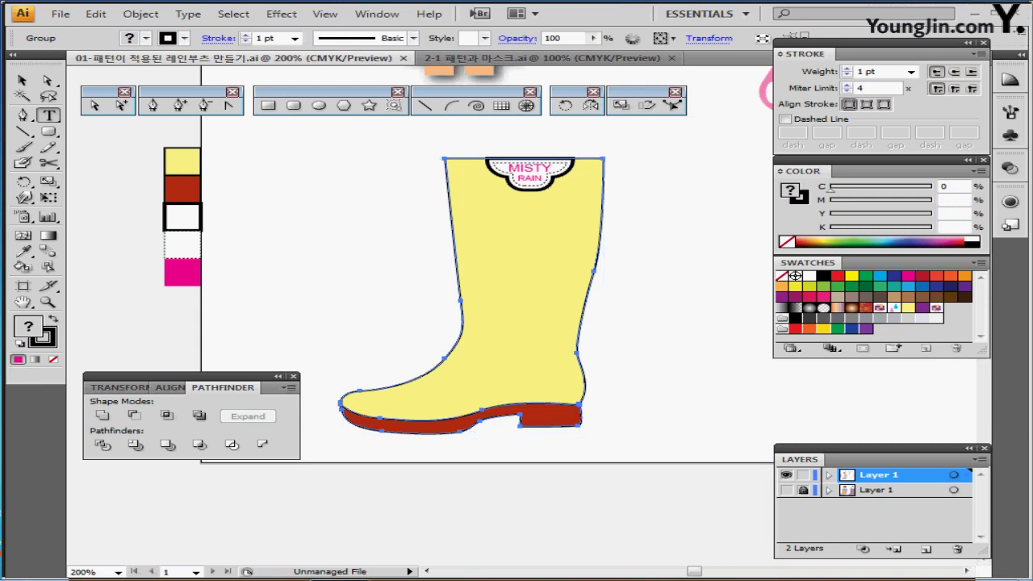
{"action": "key", "text": "ctrl+minus"}
{"action": "key", "text": "ctrl+shift+a"}
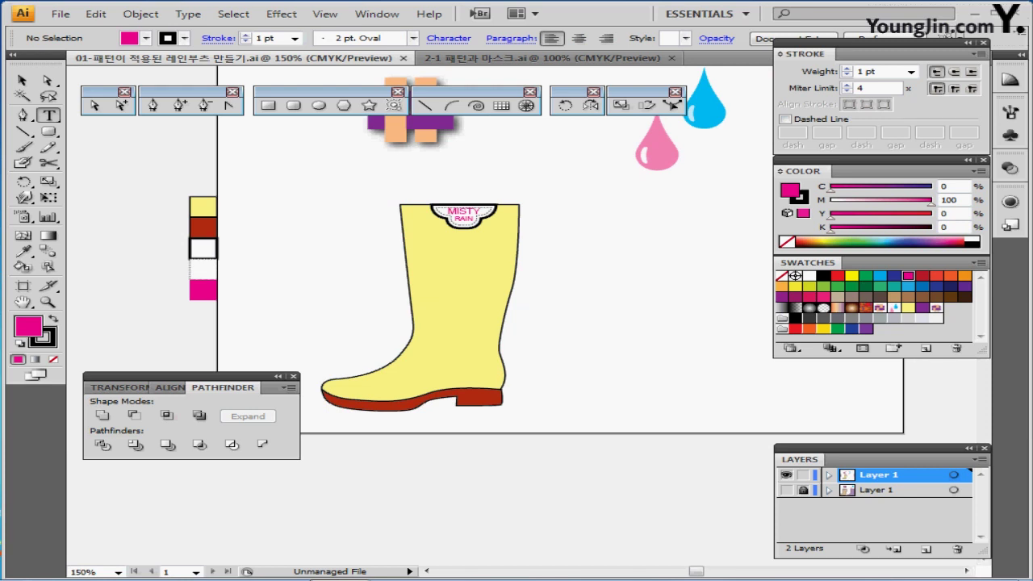
{"action": "left_click_drag", "start_coordinate": [340, 186], "coordinate": [545, 443]}
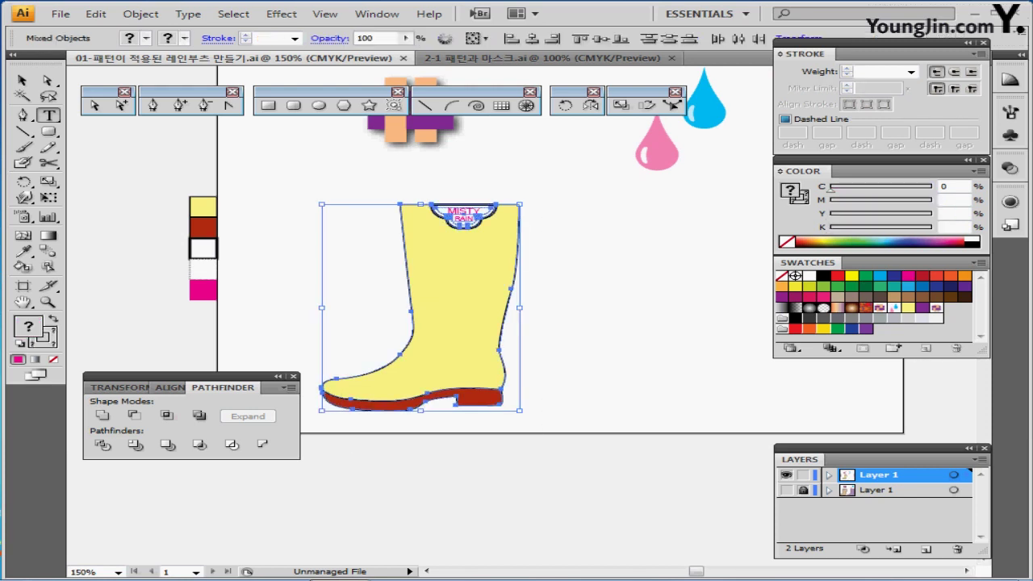
{"action": "left_click_drag", "start_coordinate": [453, 317], "coordinate": [705, 317]}
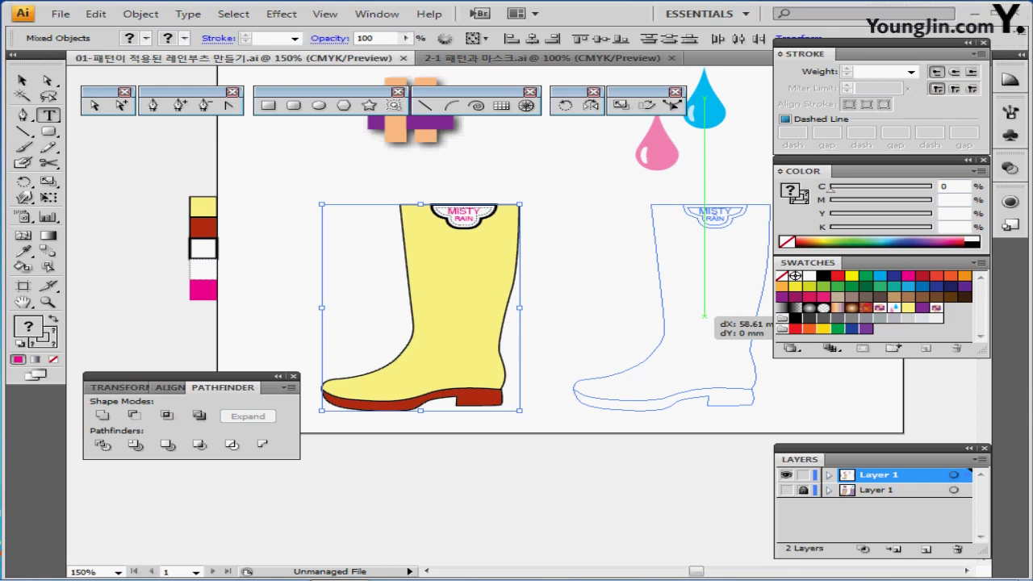
- Isolate the duplicated boot's group and select its yellow body shape
{"action": "left_click_drag", "start_coordinate": [704, 316], "coordinate": [490, 306]}
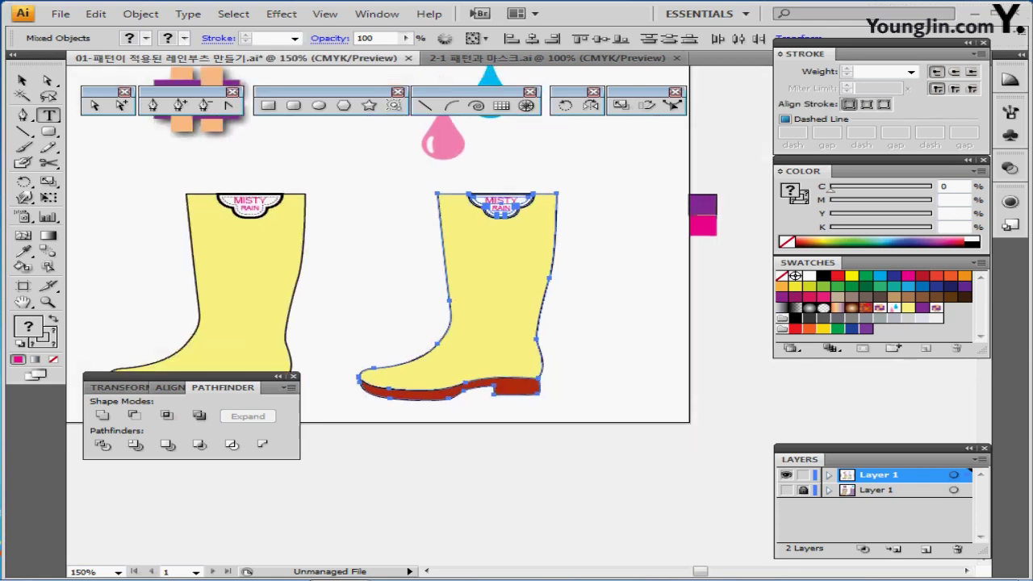
{"action": "key", "text": "ctrl+shift+a"}
{"action": "double_click", "coordinate": [490, 306], "text": "ctrl"}
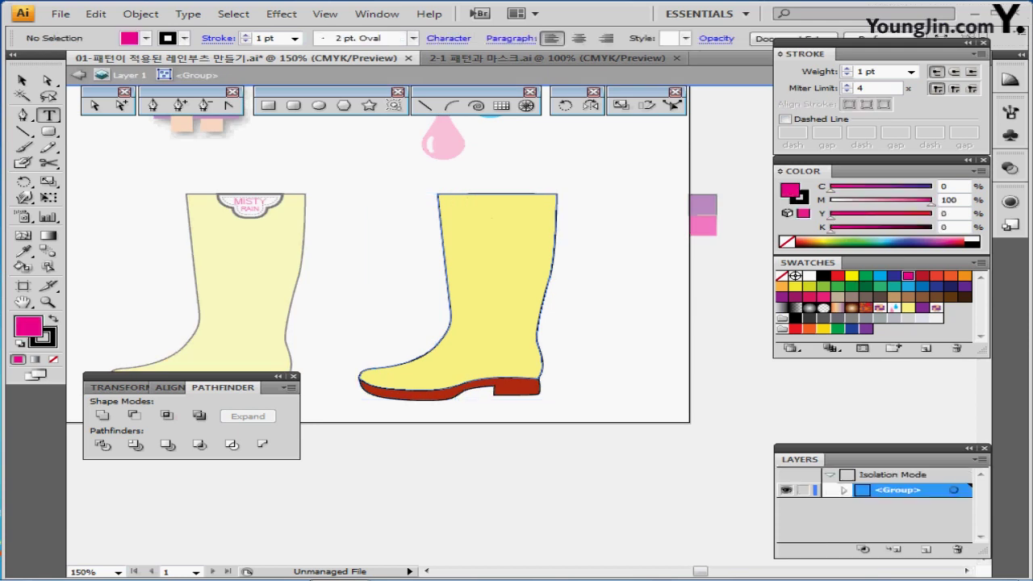
{"action": "left_click", "coordinate": [491, 306], "text": "ctrl"}
{"action": "key", "text": "a"}
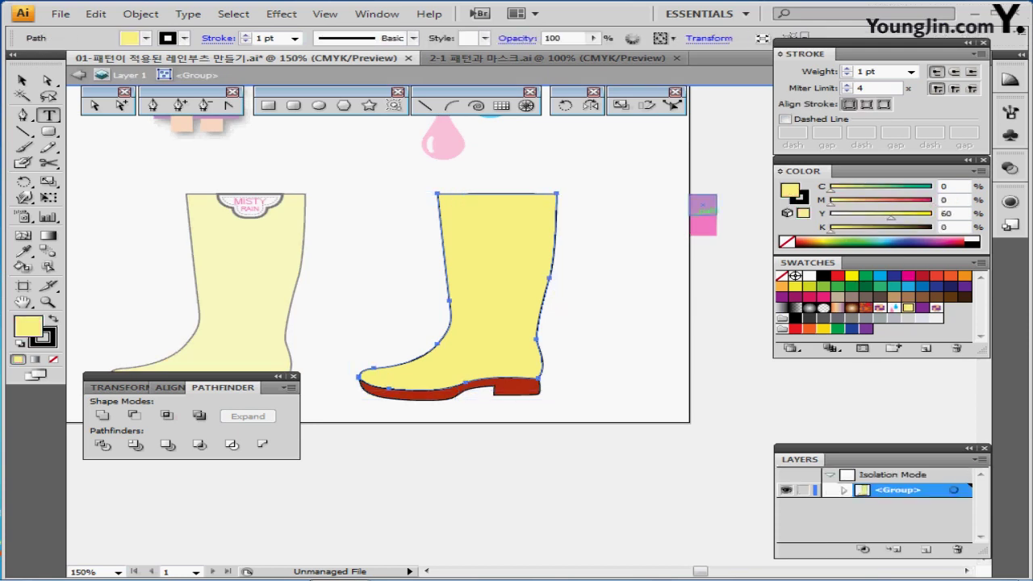
- Try sampling the magenta square for the duplicated boot's body and the purple square for its sole
{"action": "key", "text": "i"}
{"action": "left_click", "coordinate": [701, 226]}
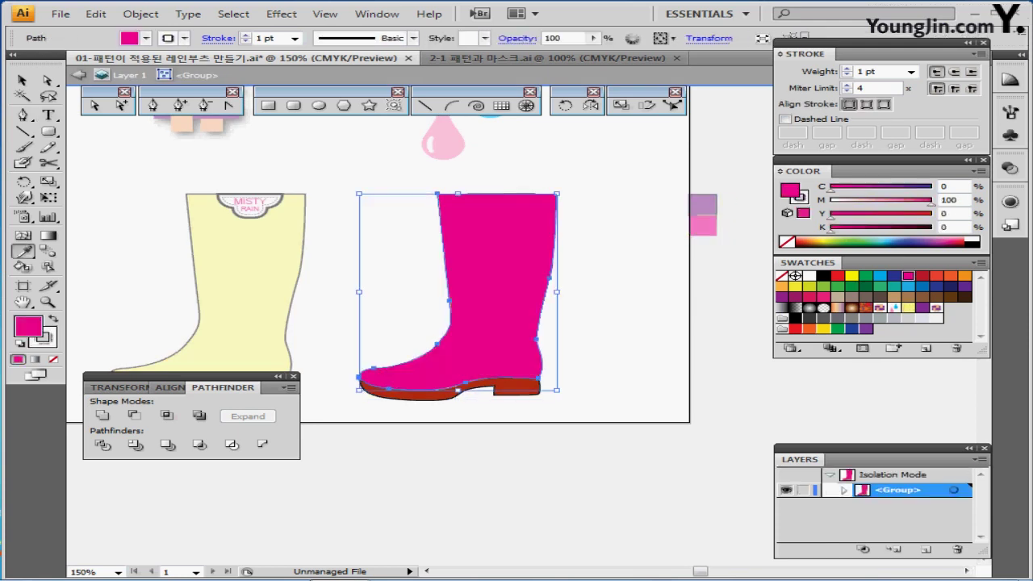
{"action": "left_click", "coordinate": [521, 390], "text": "ctrl"}
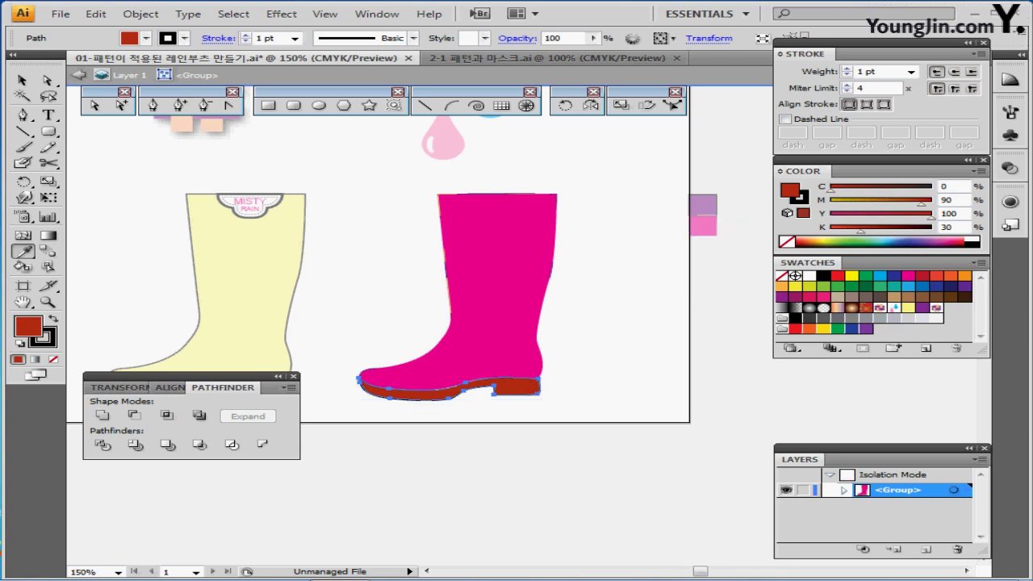
{"action": "left_click", "coordinate": [712, 205]}
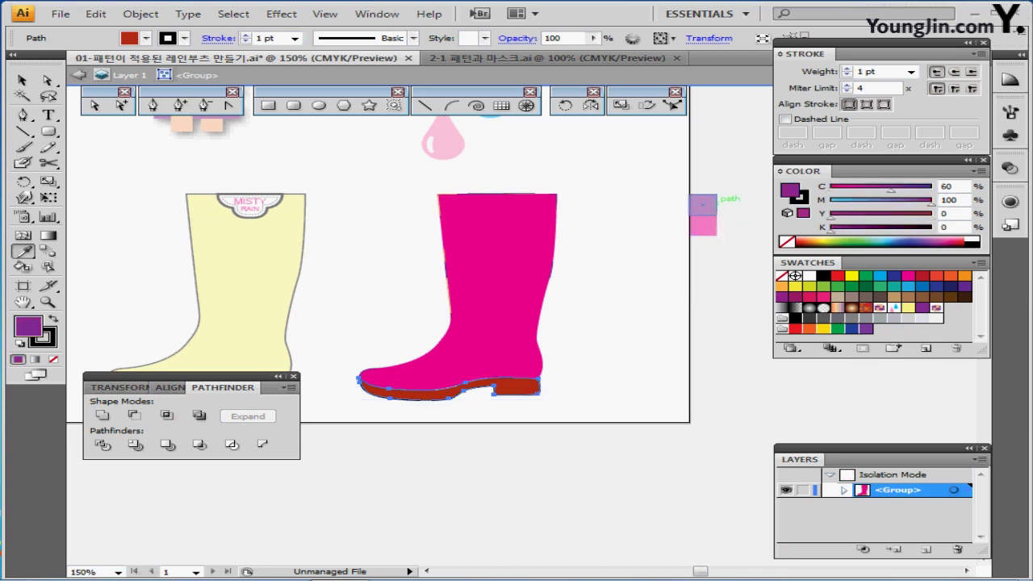
- Recolor the duplicated boot's body with the purple sample and its sole with the magenta sample, and exit isolation mode
{"action": "left_click", "coordinate": [501, 322], "text": "ctrl"}
{"action": "left_click", "coordinate": [710, 202]}
{"action": "left_click", "coordinate": [516, 389], "text": "ctrl"}
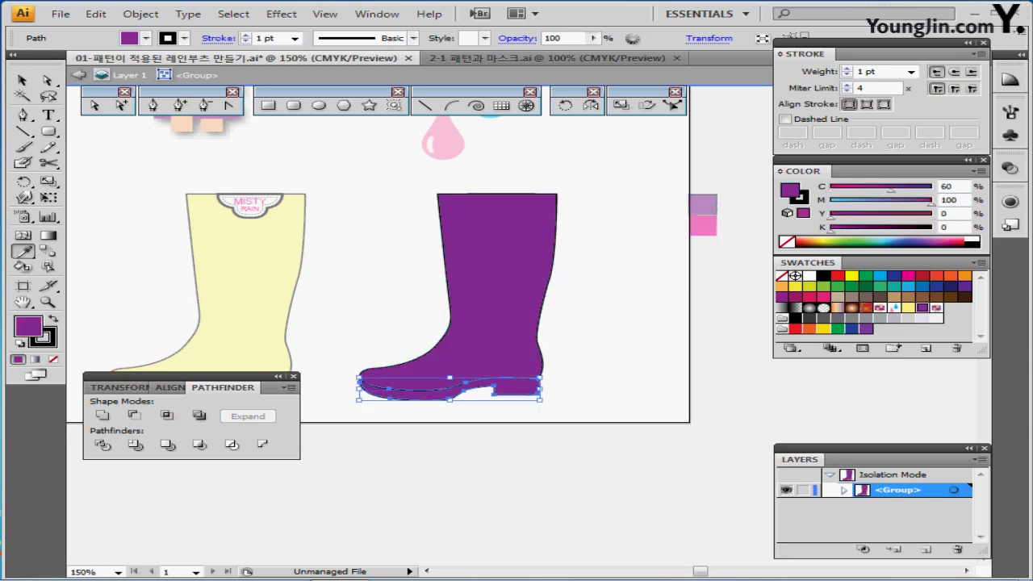
{"action": "left_click", "coordinate": [702, 225]}
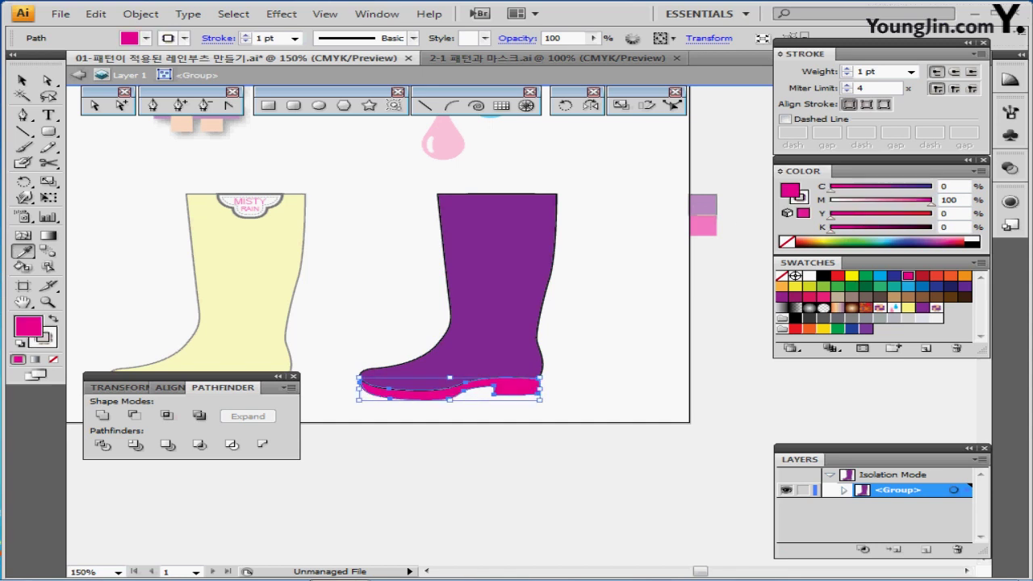
{"action": "key", "text": "ctrl+shift+a"}
{"action": "key", "text": "Escape"}
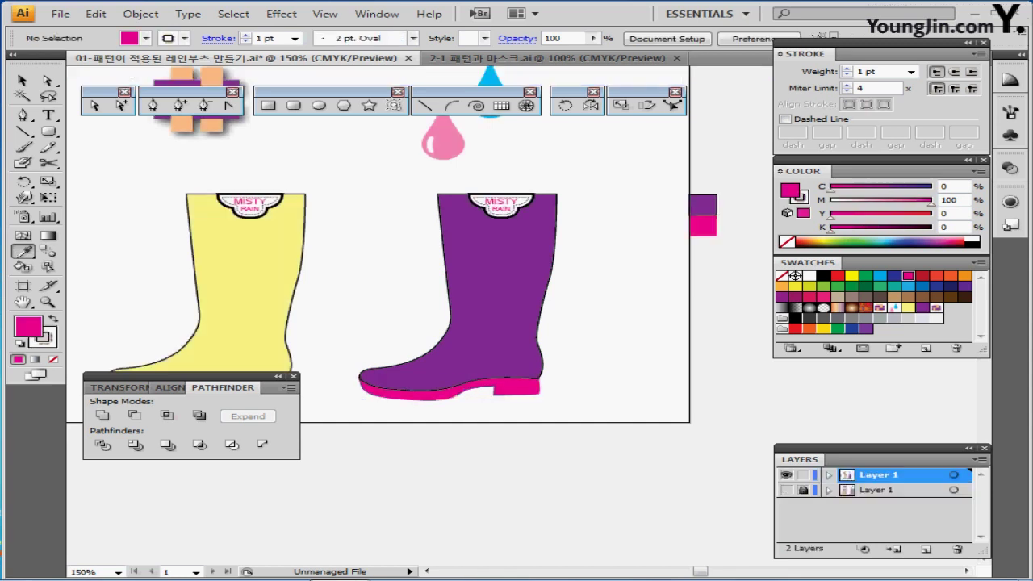
- Inside the yellow boot's group, copy the body in place in front and fill the copy with the woven pattern swatch
{"action": "left_click_drag", "start_coordinate": [452, 339], "coordinate": [674, 321]}
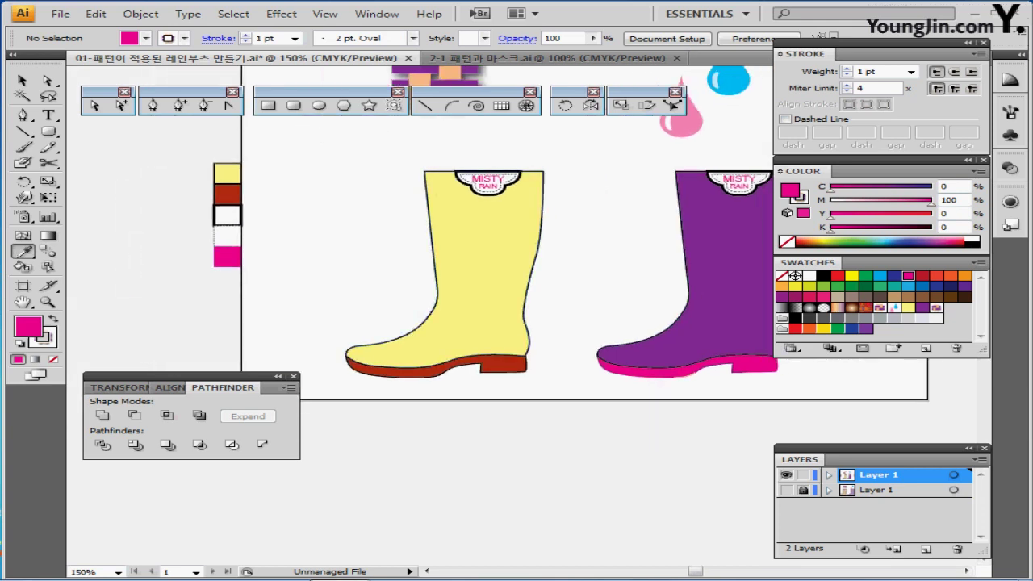
{"action": "left_click", "coordinate": [484, 283], "text": "ctrl"}
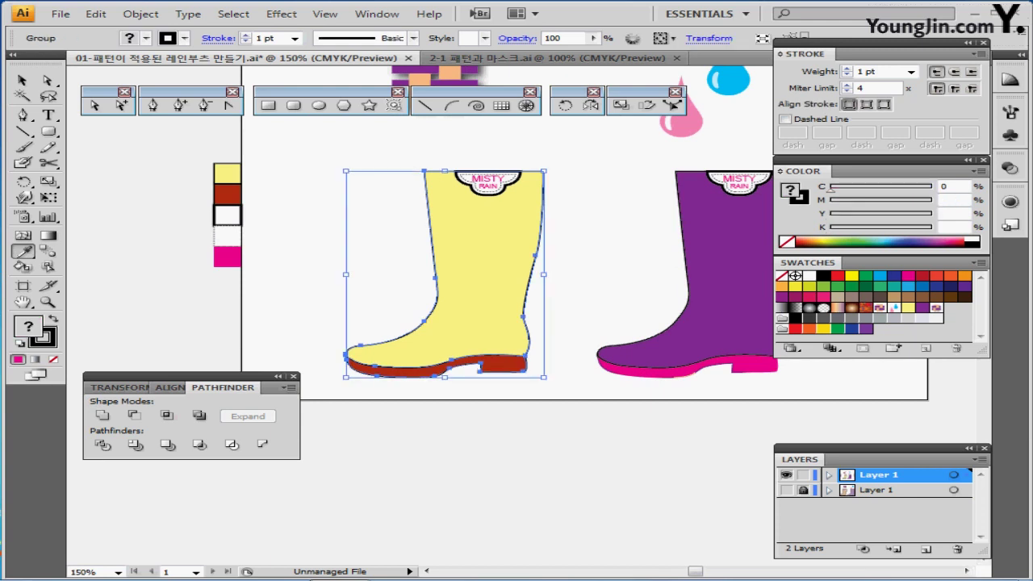
{"action": "double_click", "coordinate": [484, 282], "text": "ctrl"}
{"action": "left_click", "coordinate": [484, 283], "text": "ctrl"}
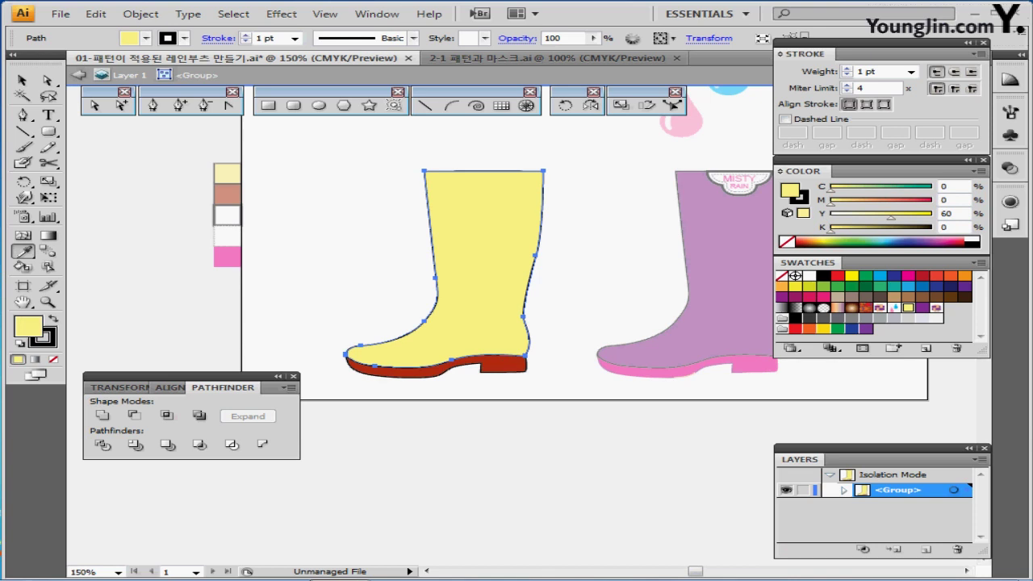
{"action": "key", "text": "ctrl"}
{"action": "key", "text": "a"}
{"action": "key", "text": "v"}
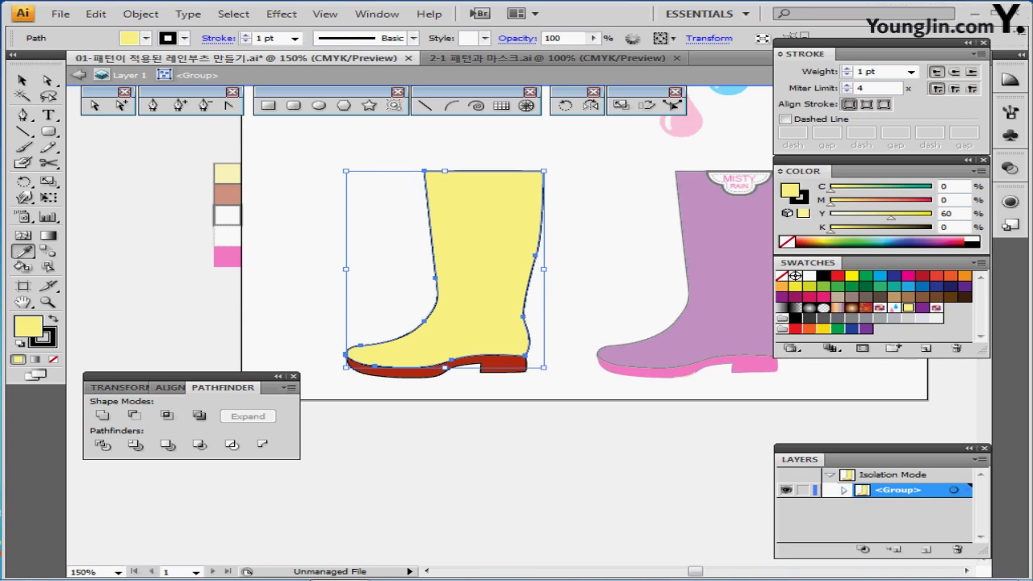
{"action": "key", "text": "a"}
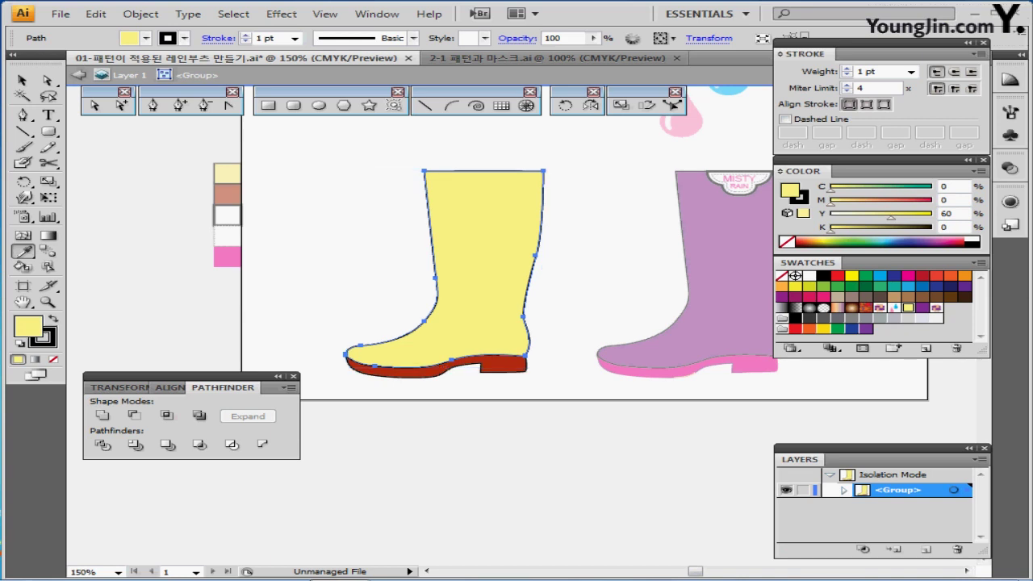
{"action": "left_click_drag", "start_coordinate": [565, 266], "coordinate": [457, 285]}
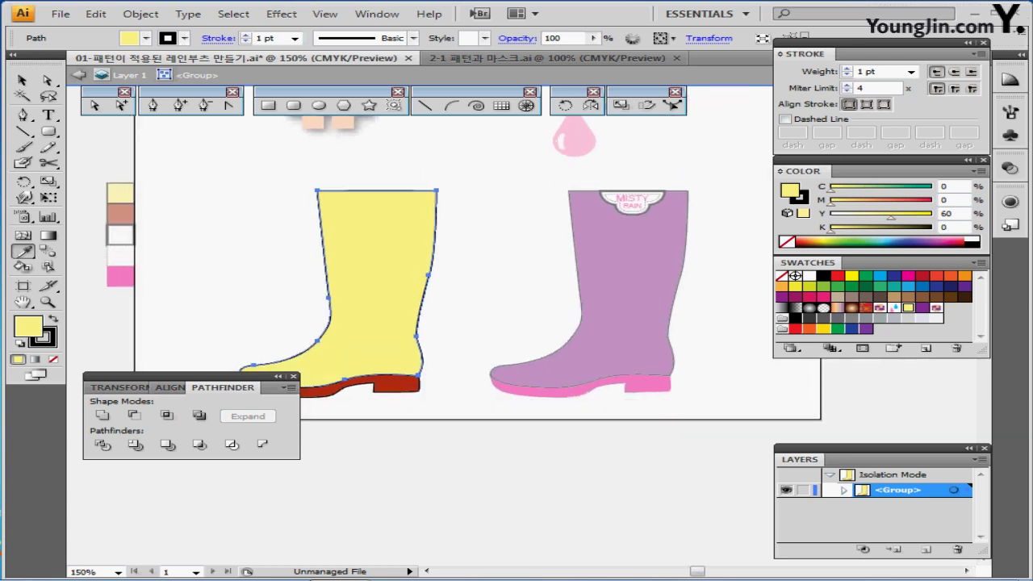
{"action": "left_click", "coordinate": [879, 307]}
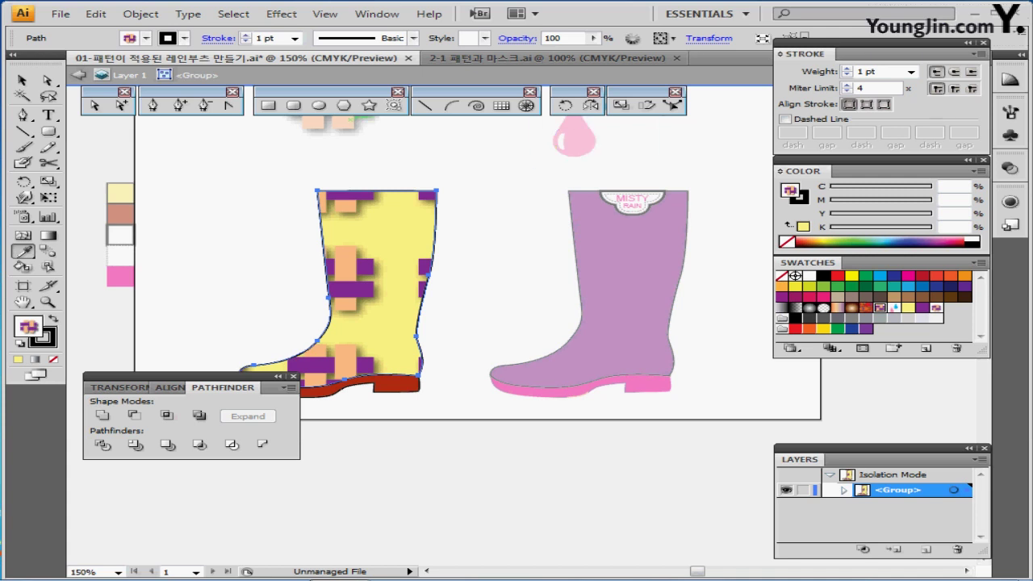
- Set up a uniform 30% Scale with preview for the woven pattern only, excluding objects and strokes and effects
{"action": "double_click", "coordinate": [620, 105]}
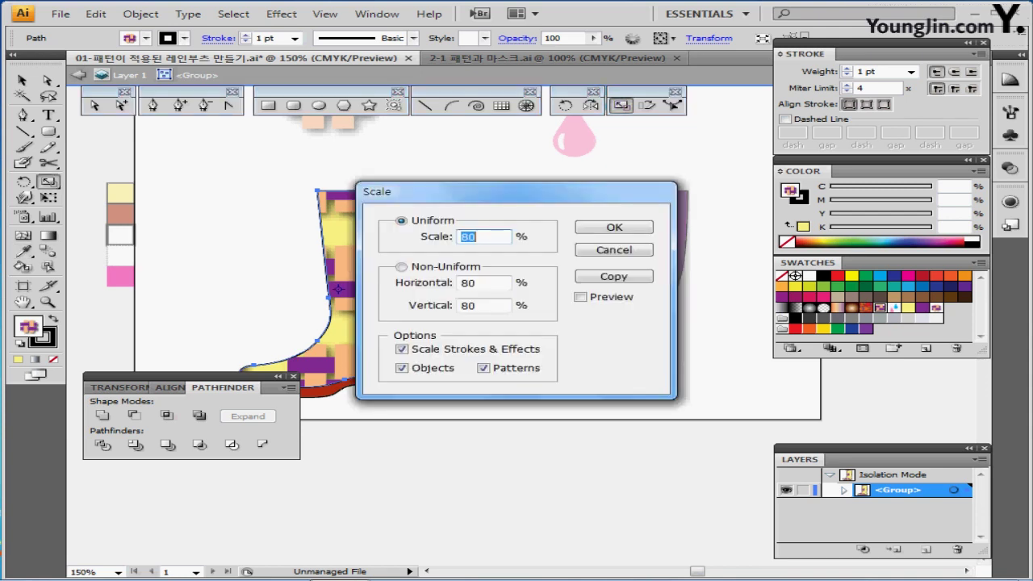
{"action": "type", "text": "30"}
{"action": "key", "text": "Tab"}
{"action": "left_click_drag", "start_coordinate": [484, 191], "coordinate": [591, 113]}
{"action": "left_click", "coordinate": [708, 235]}
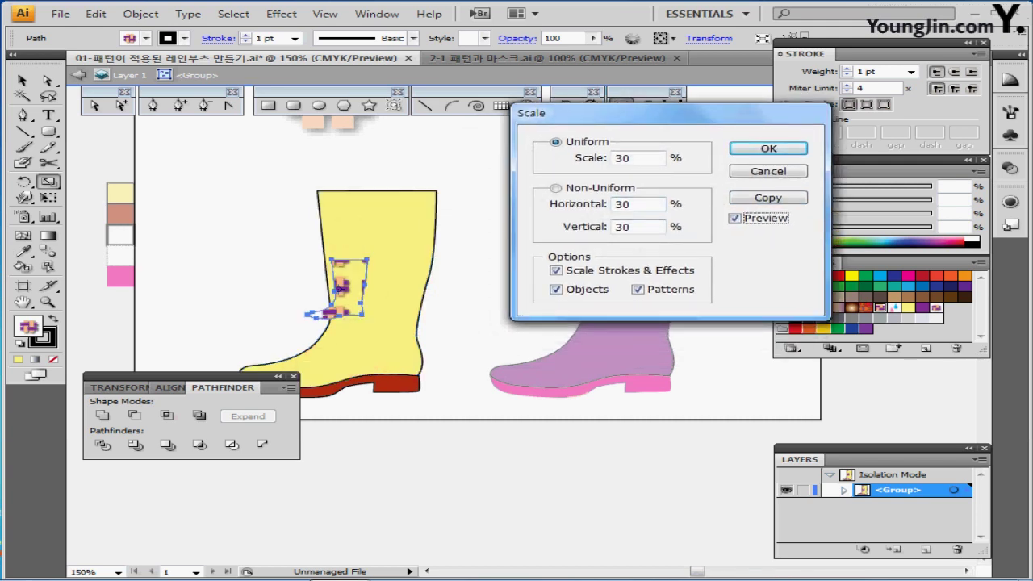
{"action": "left_click", "coordinate": [556, 289]}
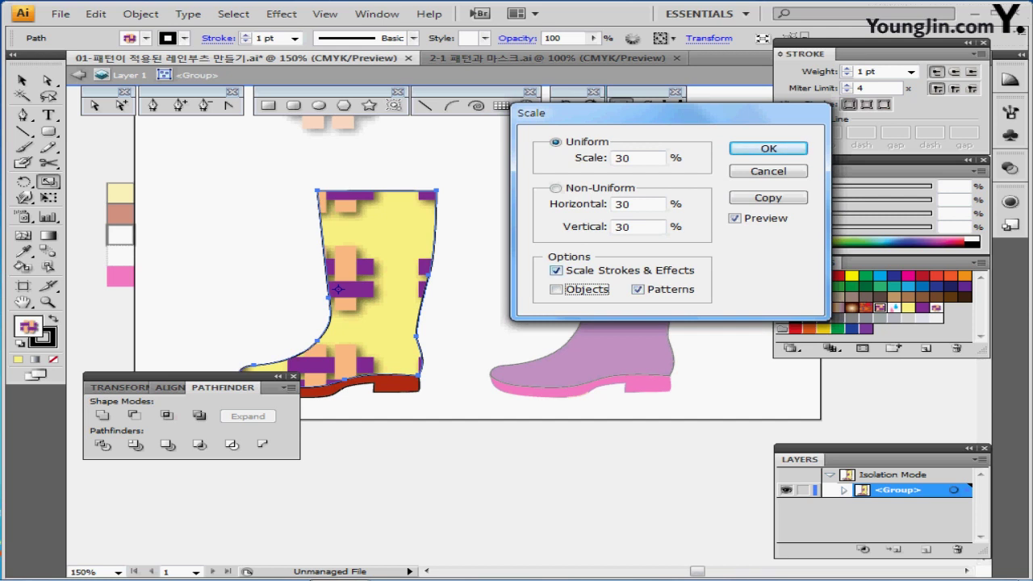
{"action": "left_click", "coordinate": [556, 271]}
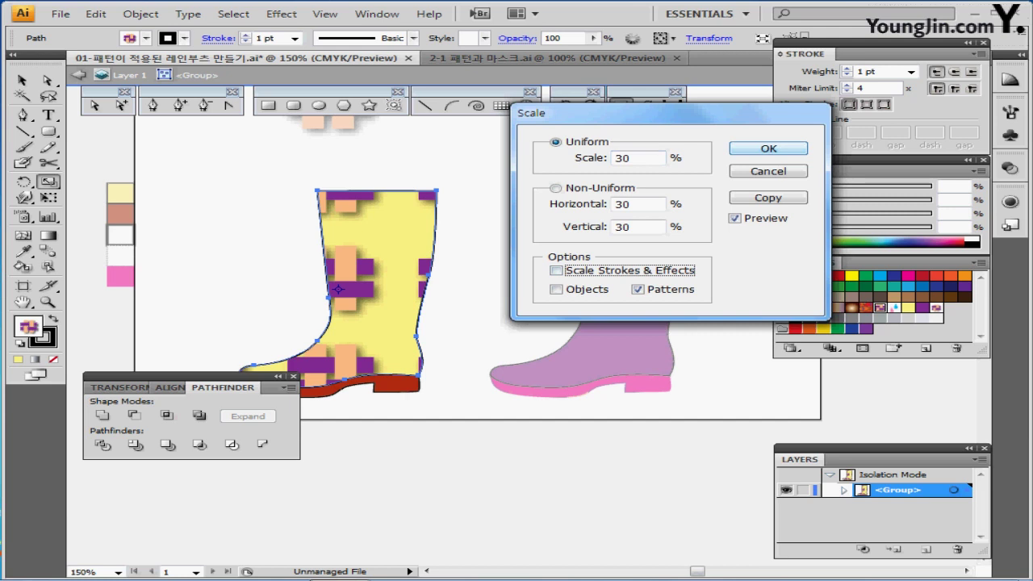
{"action": "key", "text": "Return"}
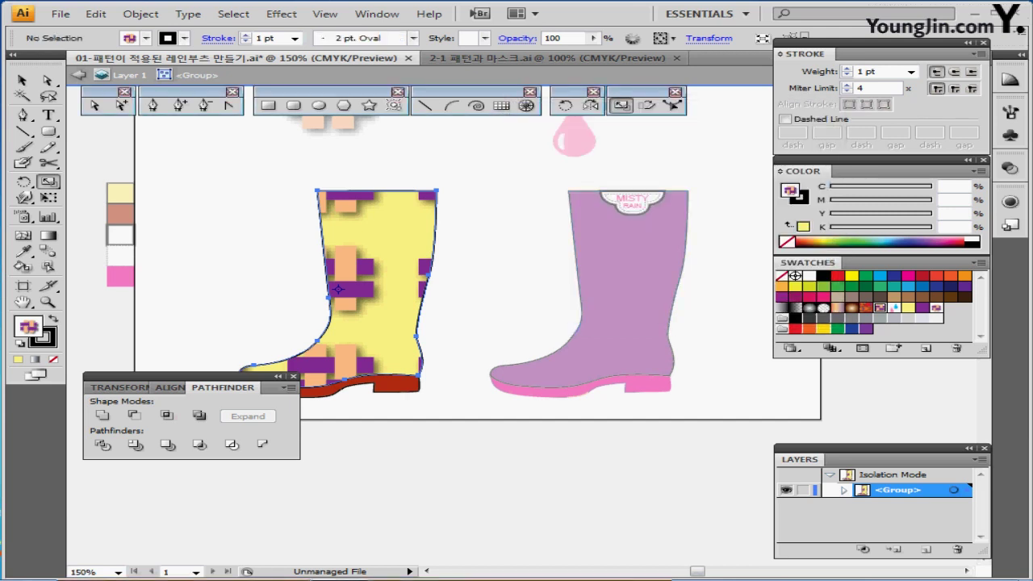
{"action": "key", "text": "Return"}
{"action": "left_click_drag", "start_coordinate": [517, 192], "coordinate": [725, 164]}
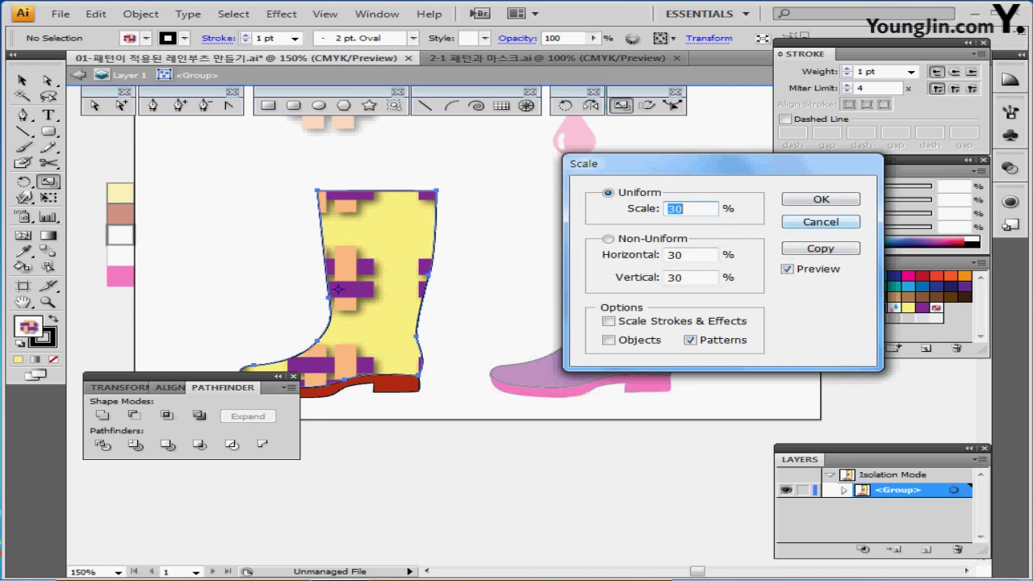
{"action": "left_click", "coordinate": [820, 221]}
{"action": "key", "text": "Escape"}
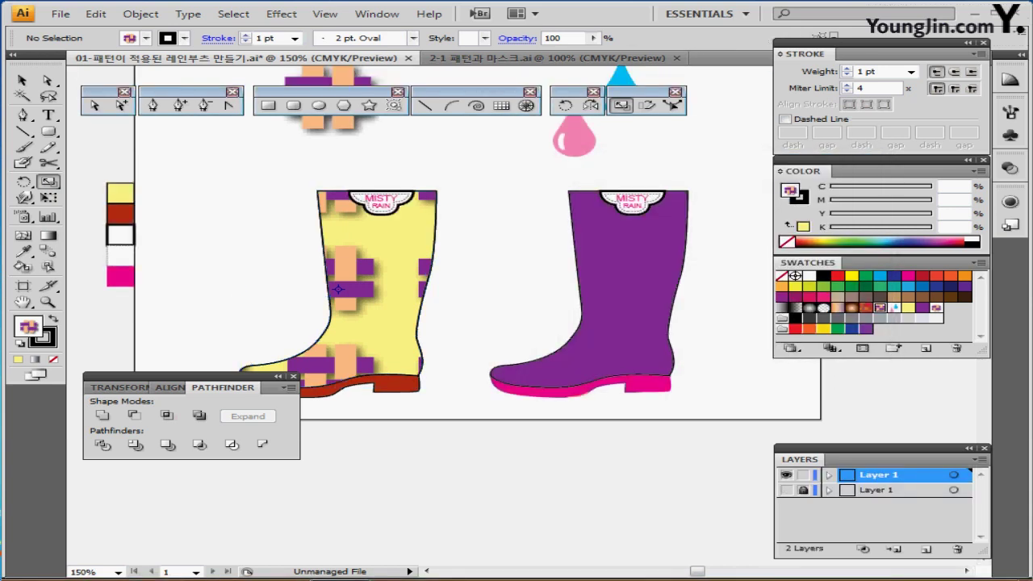
- Isolate the boot's patterned body path and scale only its woven pattern uniformly to 30%
{"action": "double_click", "coordinate": [371, 323]}
{"action": "double_click", "coordinate": [371, 323]}
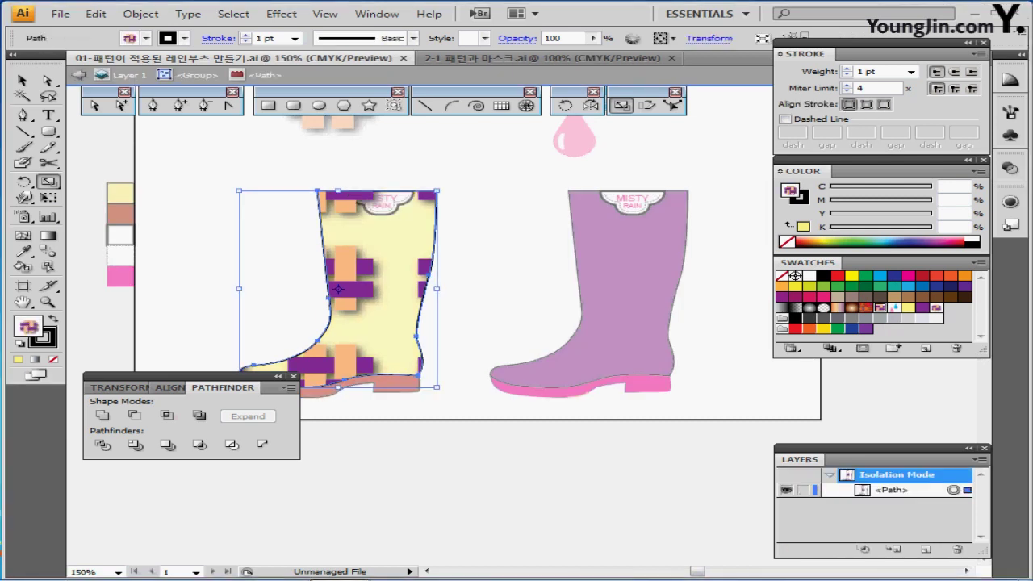
{"action": "double_click", "coordinate": [48, 181]}
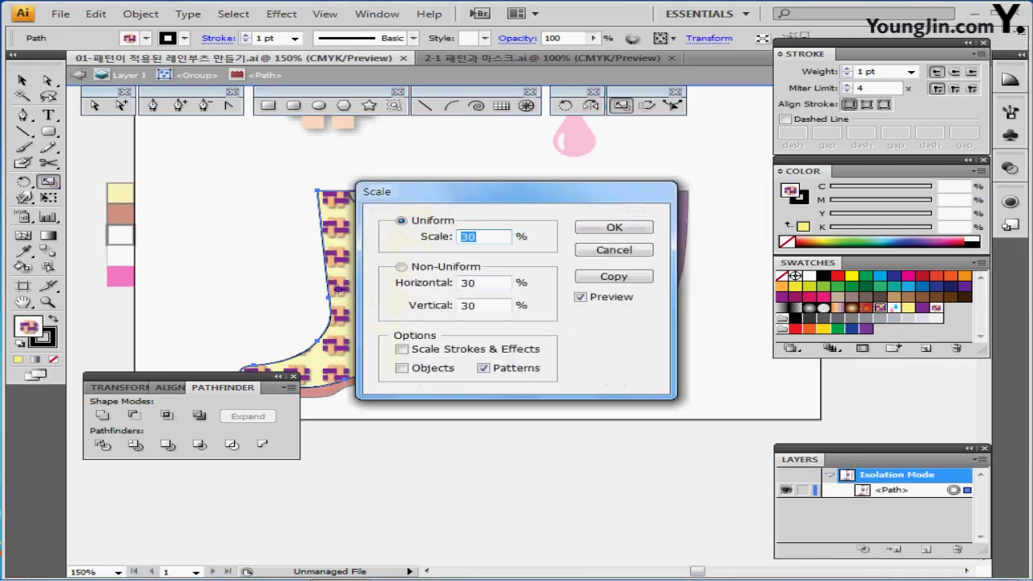
{"action": "key", "text": "Return"}
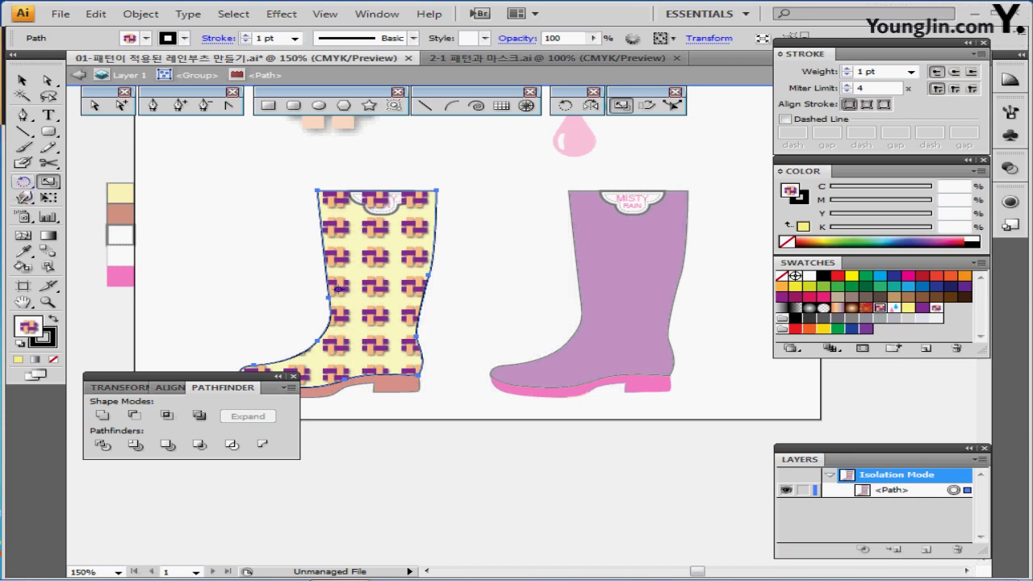
- Rotate only the woven pattern in the boot's body by 45°, leaving the boot shape unrotated
{"action": "double_click", "coordinate": [22, 182]}
{"action": "left_click_drag", "start_coordinate": [452, 232], "coordinate": [600, 209]}
{"action": "type", "text": "45"}
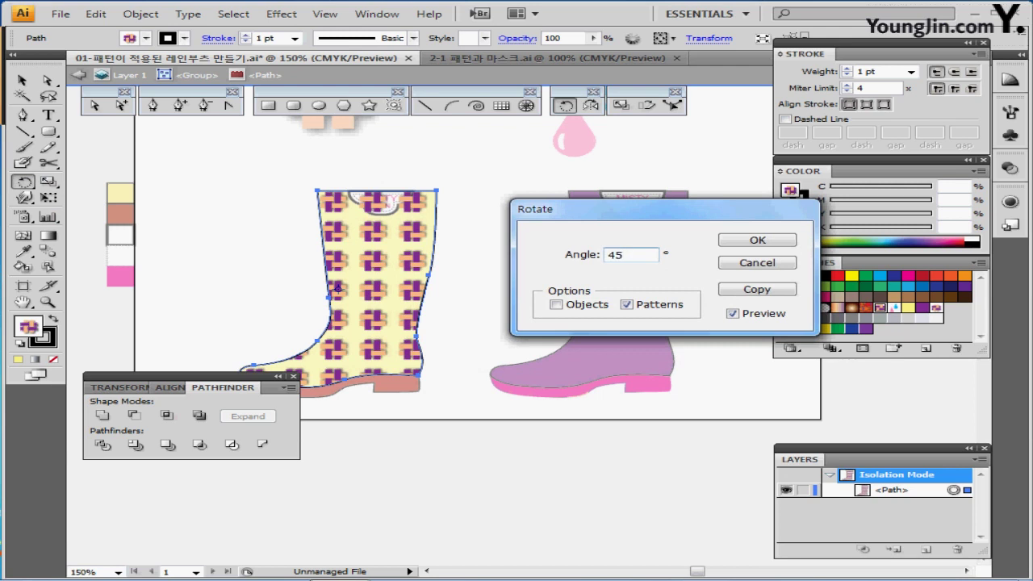
{"action": "key", "text": "Return"}
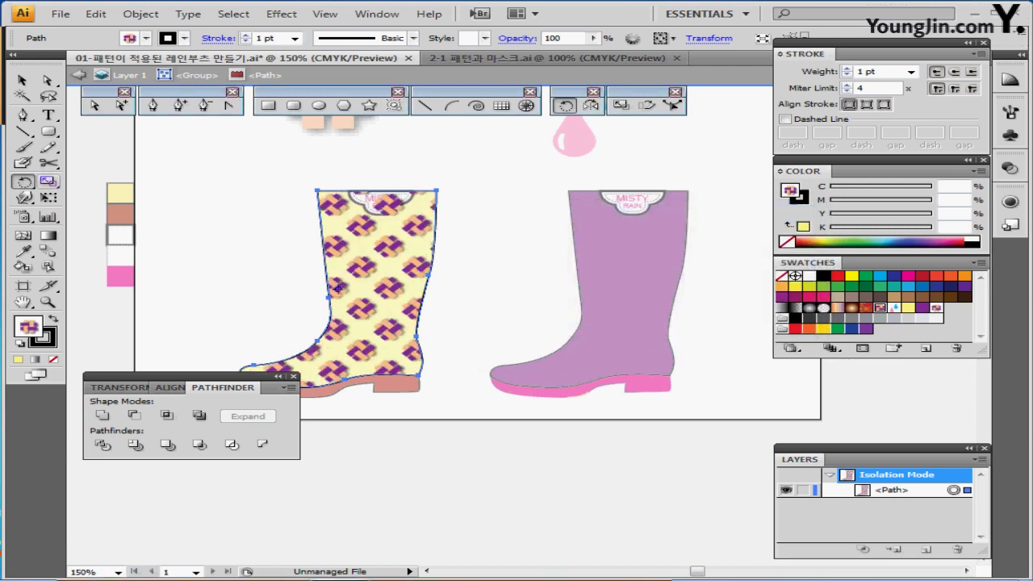
{"action": "double_click", "coordinate": [25, 182]}
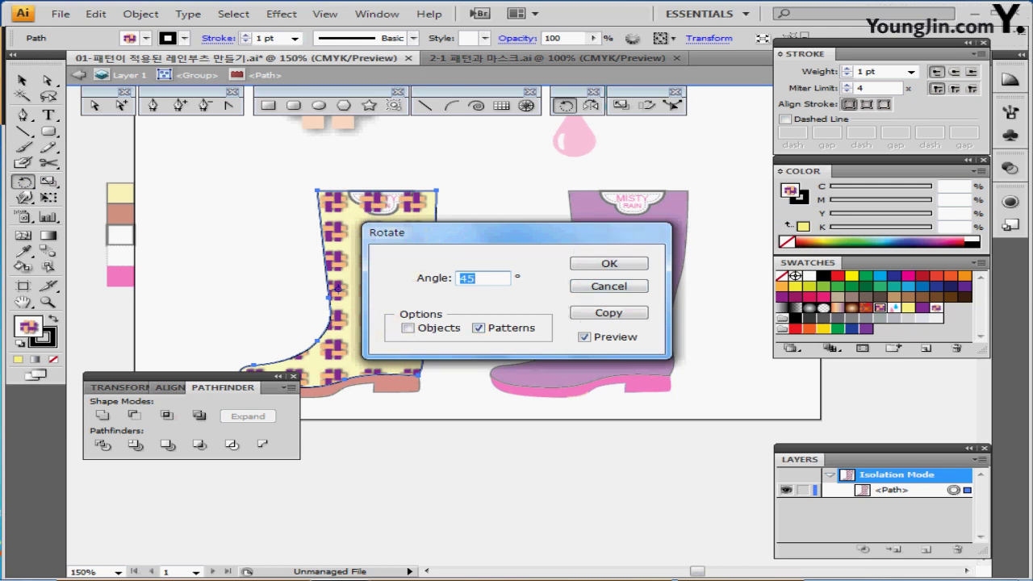
{"action": "key", "text": "Return"}
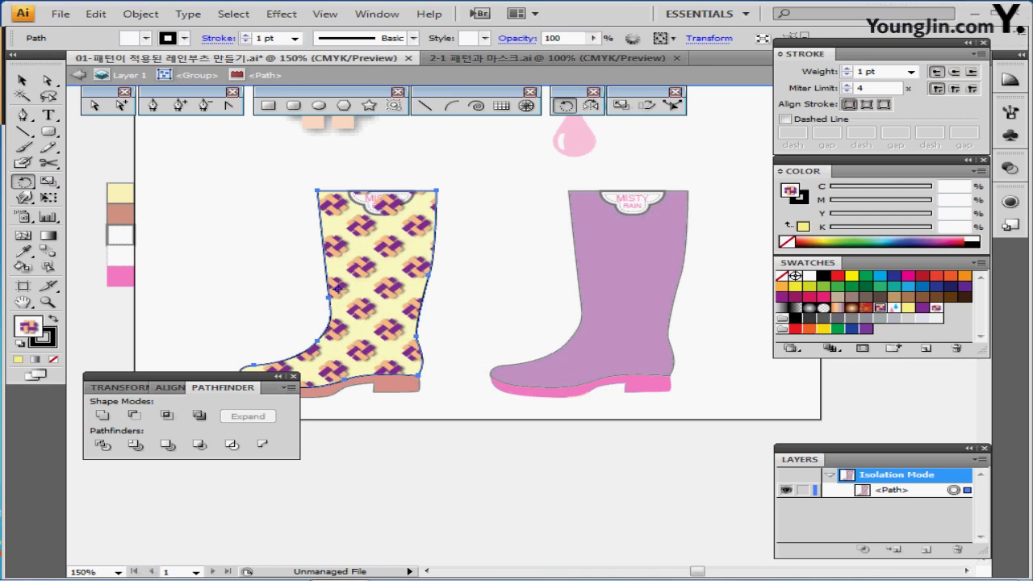
- Set the patterned body's opacity to 60% and exit isolation mode
{"action": "left_click", "coordinate": [517, 38]}
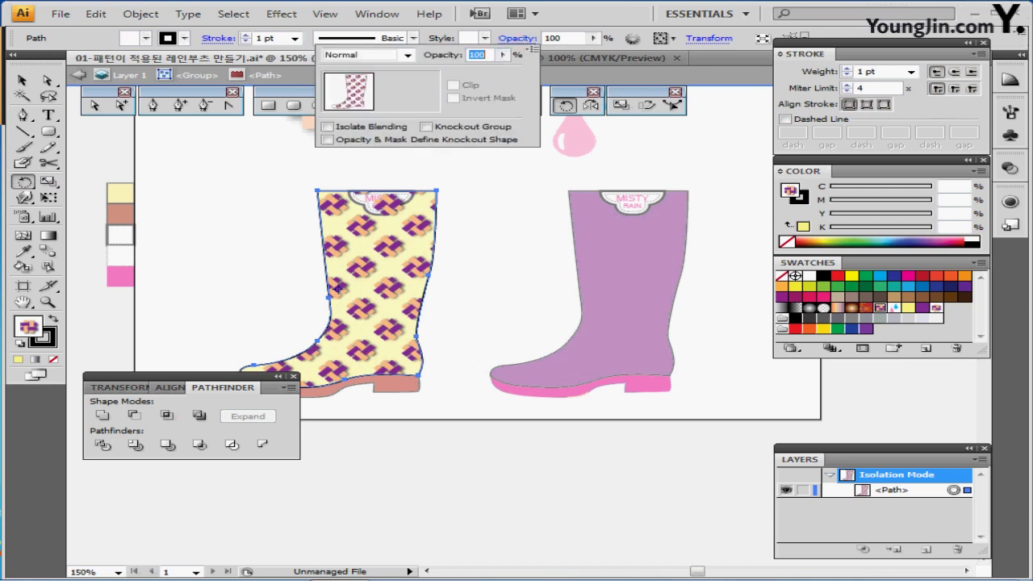
{"action": "type", "text": "60"}
{"action": "key", "text": "Return"}
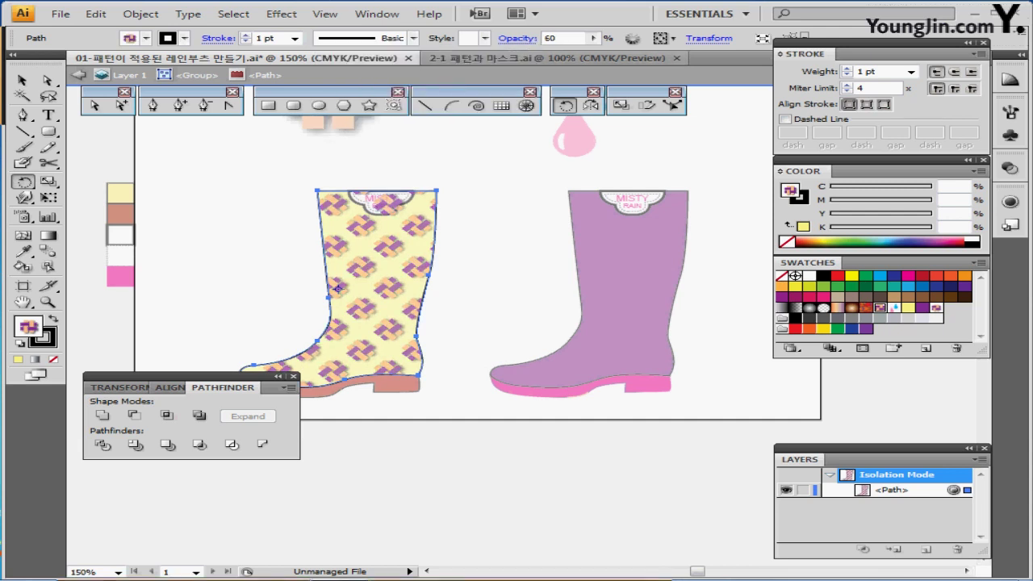
{"action": "key", "text": "Escape"}
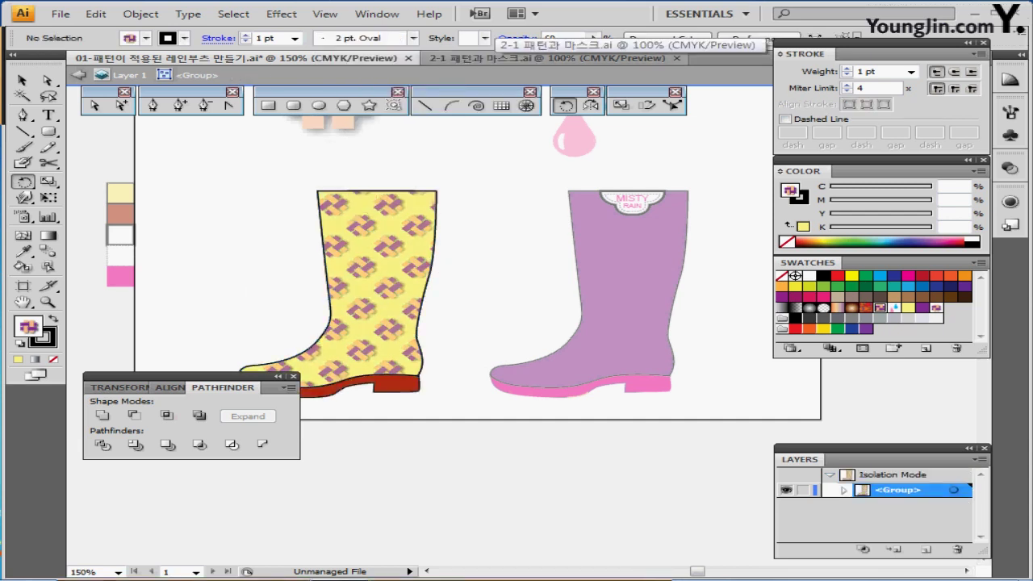
{"action": "key", "text": "Escape"}
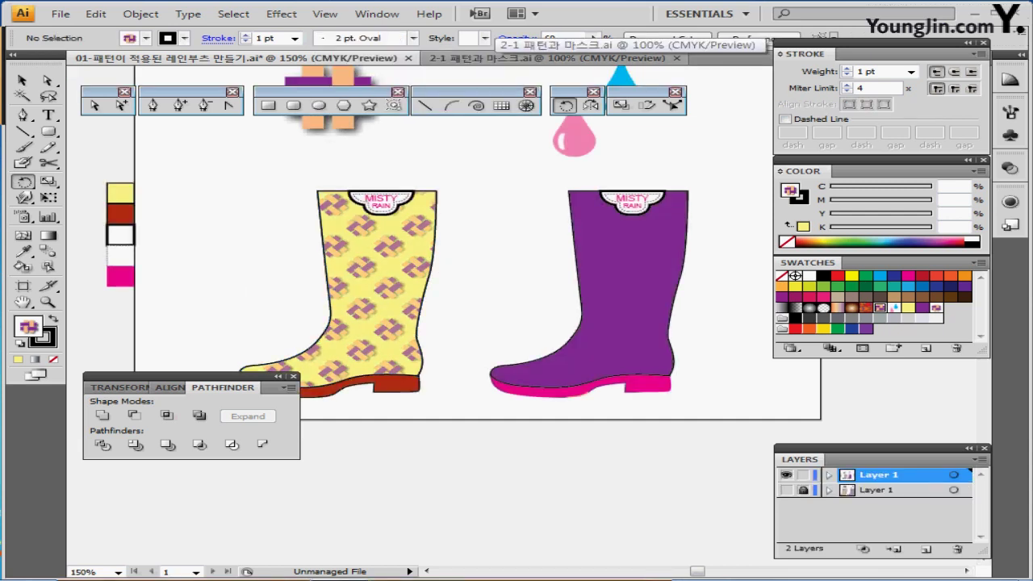
{"action": "left_click_drag", "start_coordinate": [565, 282], "coordinate": [403, 262]}
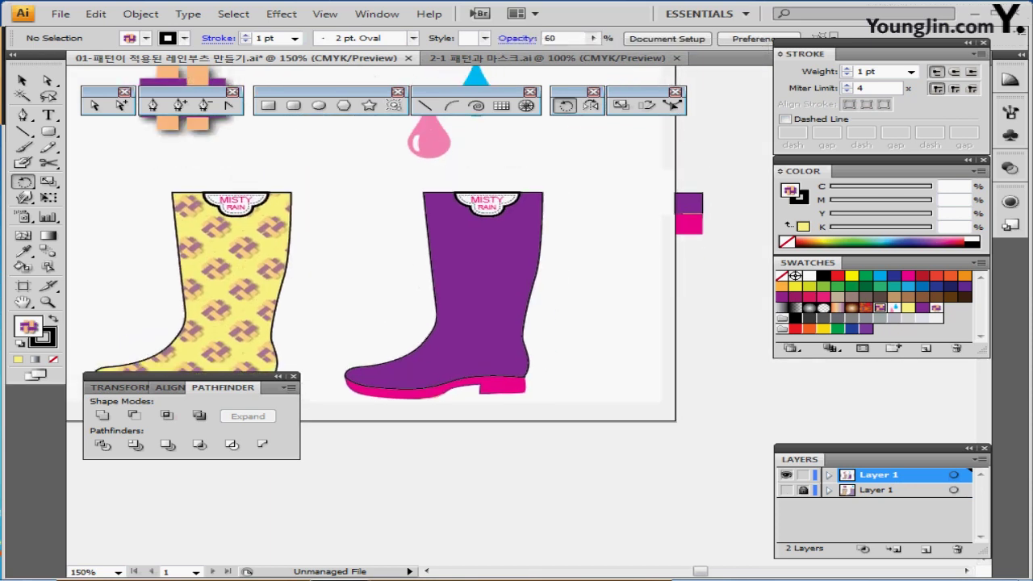
- Within the purple boot's isolated group, copy the boot body in place in front and fill the copy with the water drop pattern
{"action": "double_click", "coordinate": [460, 266]}
{"action": "left_click", "coordinate": [444, 290]}
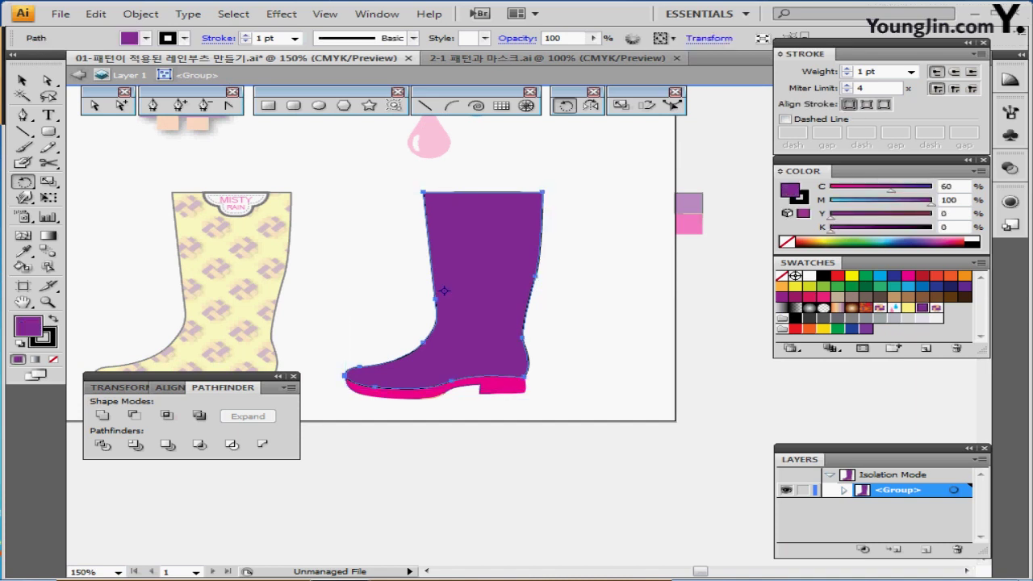
{"action": "key", "text": "ctrl"}
{"action": "key", "text": "ctrl+f"}
{"action": "left_click", "coordinate": [895, 307]}
{"action": "left_click_drag", "start_coordinate": [444, 290], "coordinate": [513, 324]}
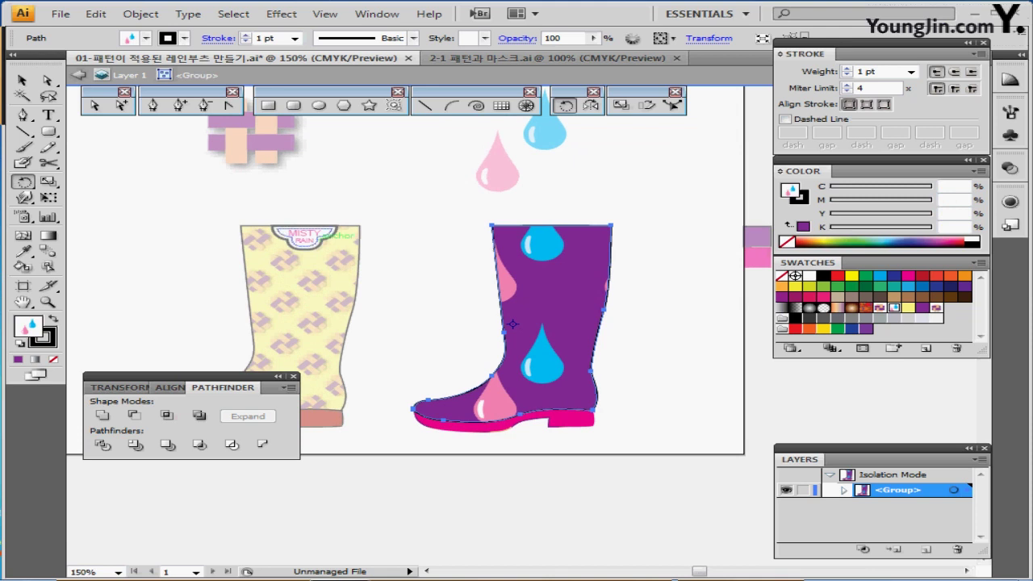
- Scale only the water drop pattern in the purple boot's body uniformly to 40%, leaving the boot shape unscaled
{"action": "double_click", "coordinate": [49, 182]}
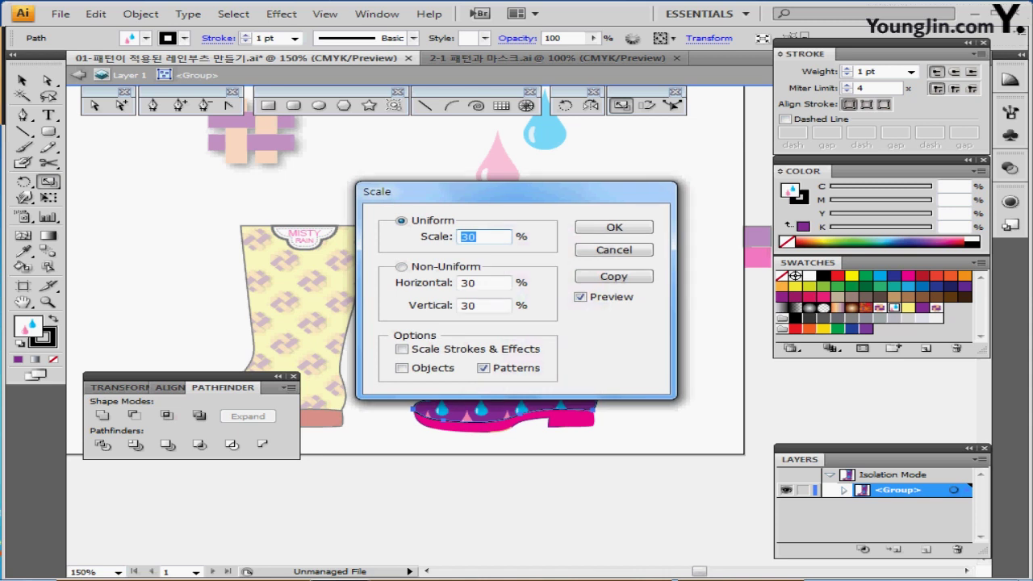
{"action": "left_click_drag", "start_coordinate": [436, 191], "coordinate": [725, 174]}
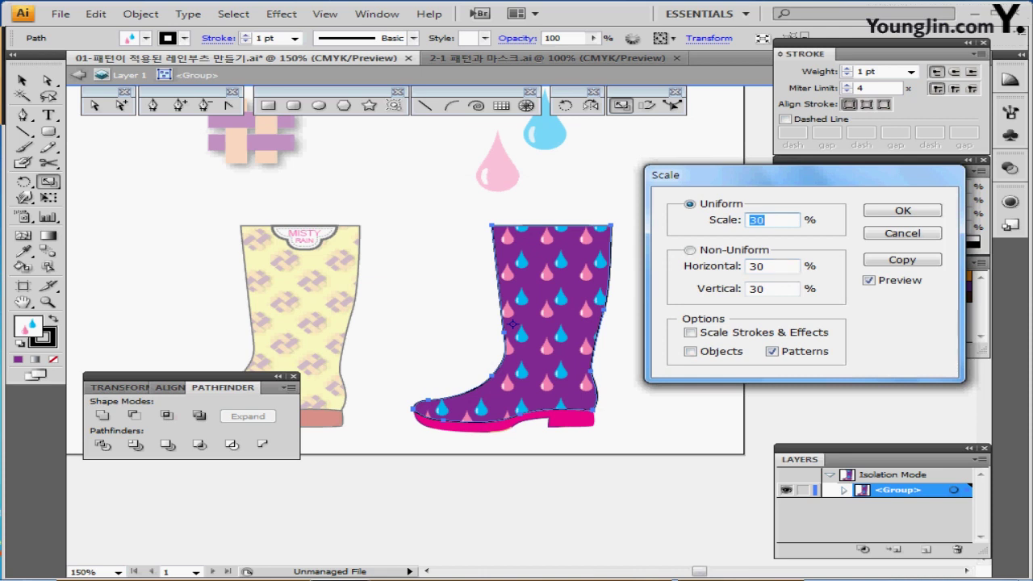
{"action": "type", "text": "40"}
{"action": "key", "text": "Return"}
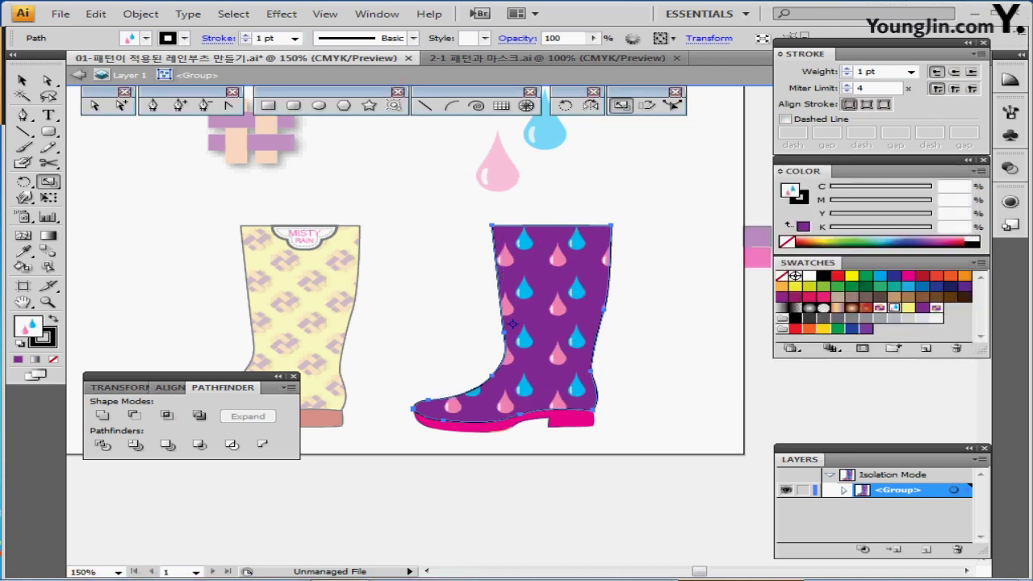
- Set the water drop patterned body's opacity to 80% and exit isolation mode to view the whole artboard at 100%
{"action": "left_click", "coordinate": [516, 38]}
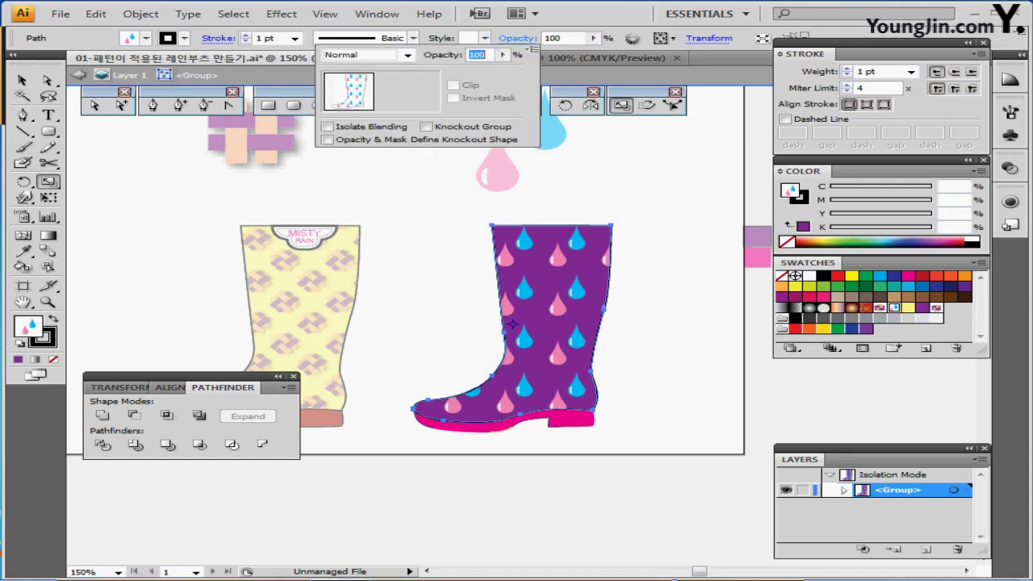
{"action": "type", "text": "80"}
{"action": "key", "text": "Return"}
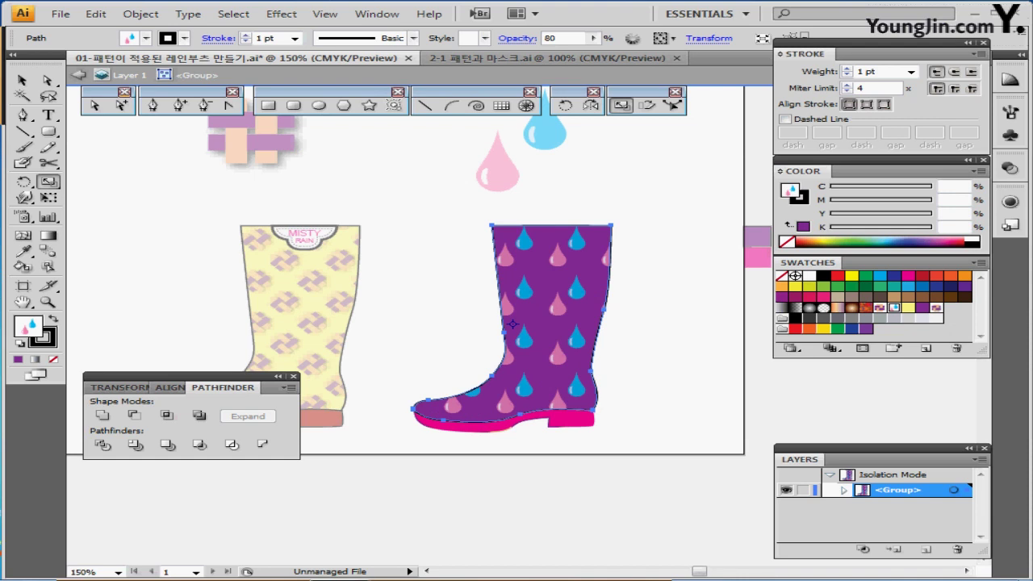
{"action": "key", "text": "Escape"}
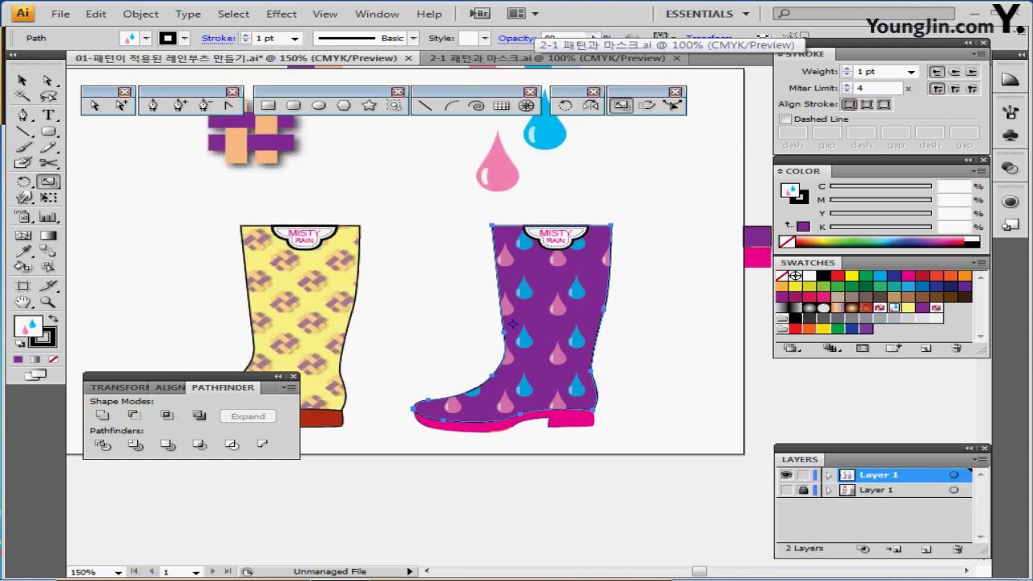
{"action": "key", "text": "ctrl+1"}
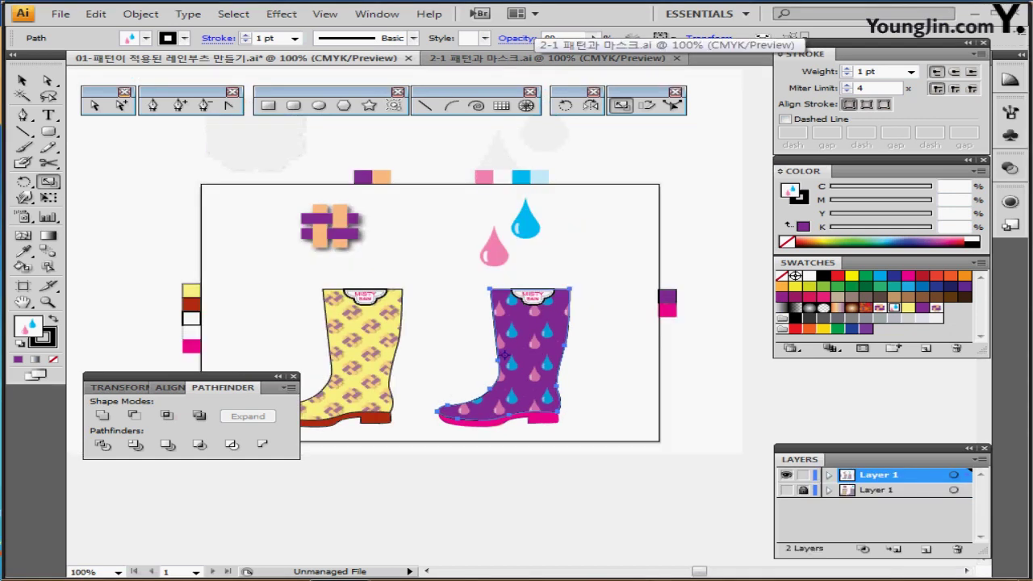
{"action": "left_click_drag", "start_coordinate": [504, 355], "coordinate": [529, 300]}
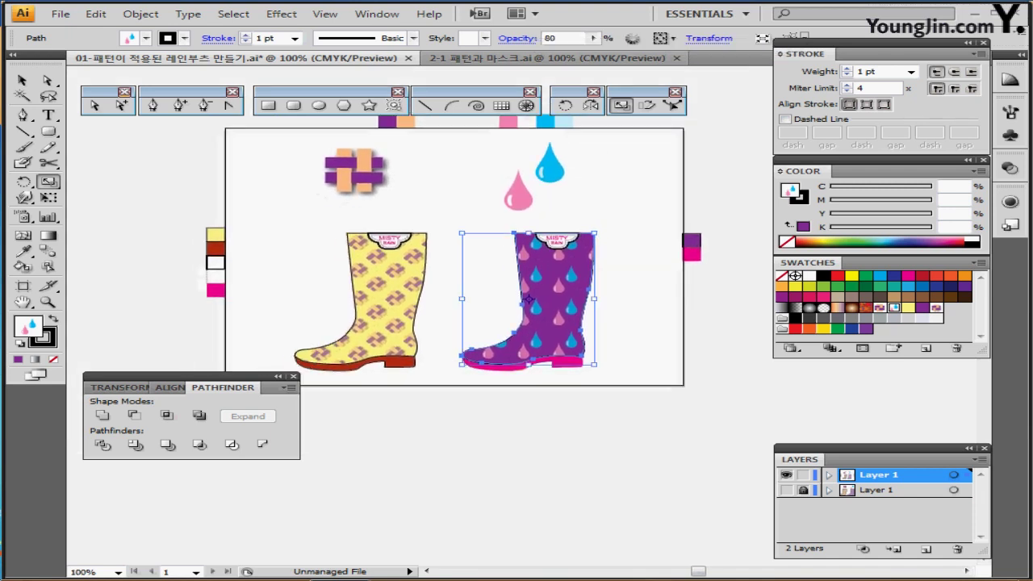
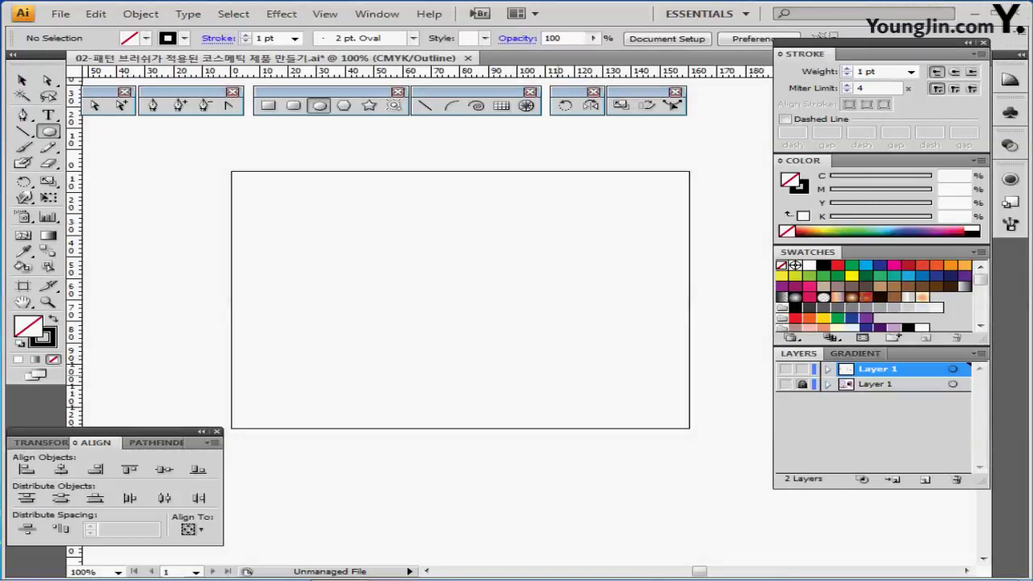
- Return the cosmetic product document to preview display and show a grid with 1 mm gridlines and 1 subdivision
{"action": "key", "text": "ctrl+plus"}
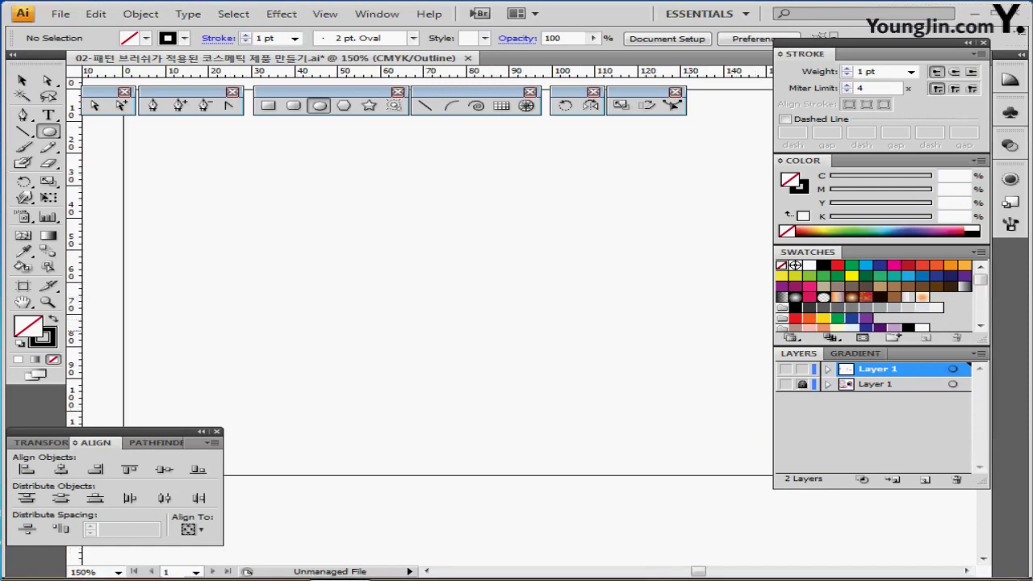
{"action": "key", "text": "ctrl+y"}
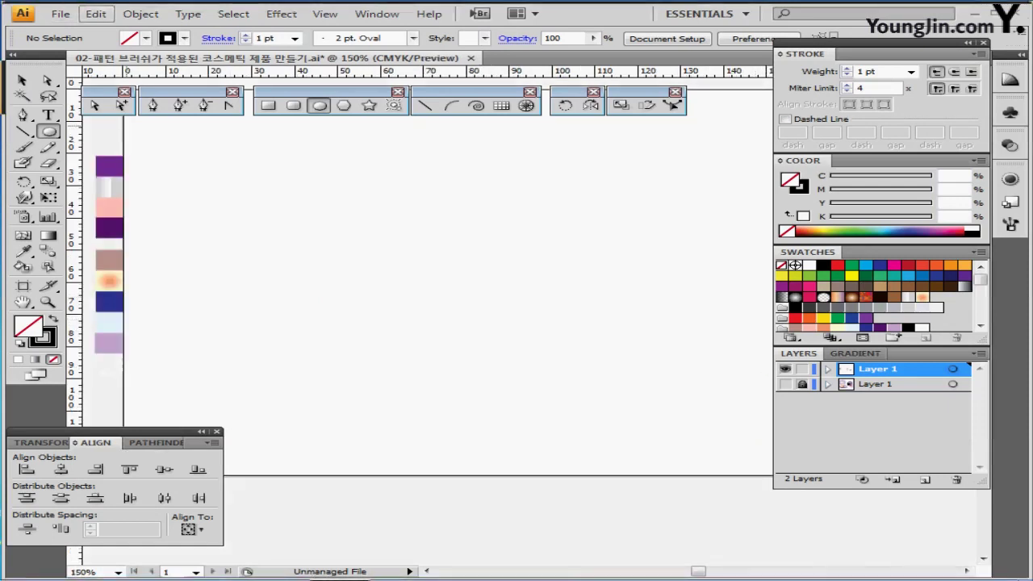
{"action": "left_click", "coordinate": [96, 14]}
{"action": "mouse_move", "coordinate": [145, 457]}
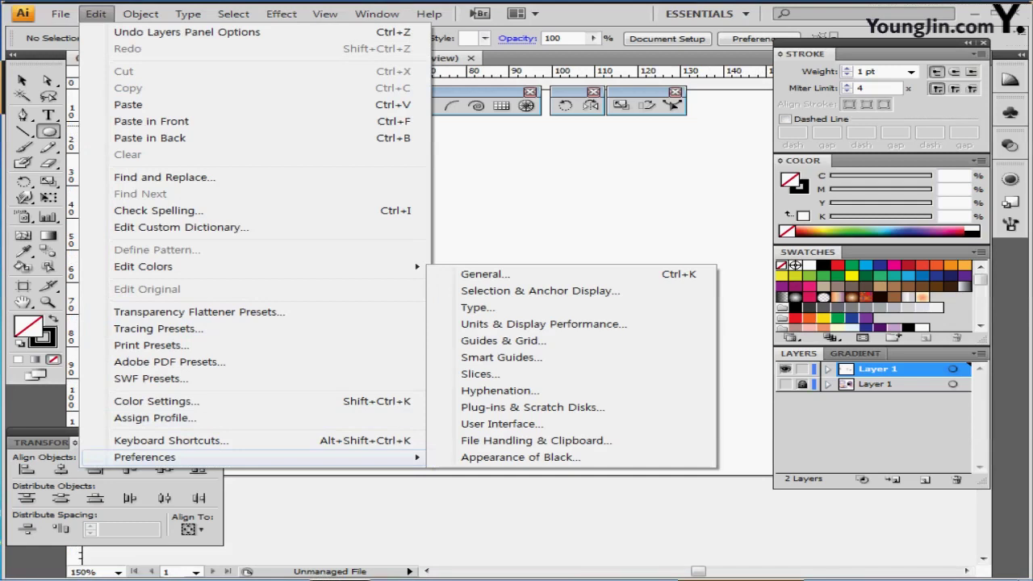
{"action": "left_click", "coordinate": [503, 341]}
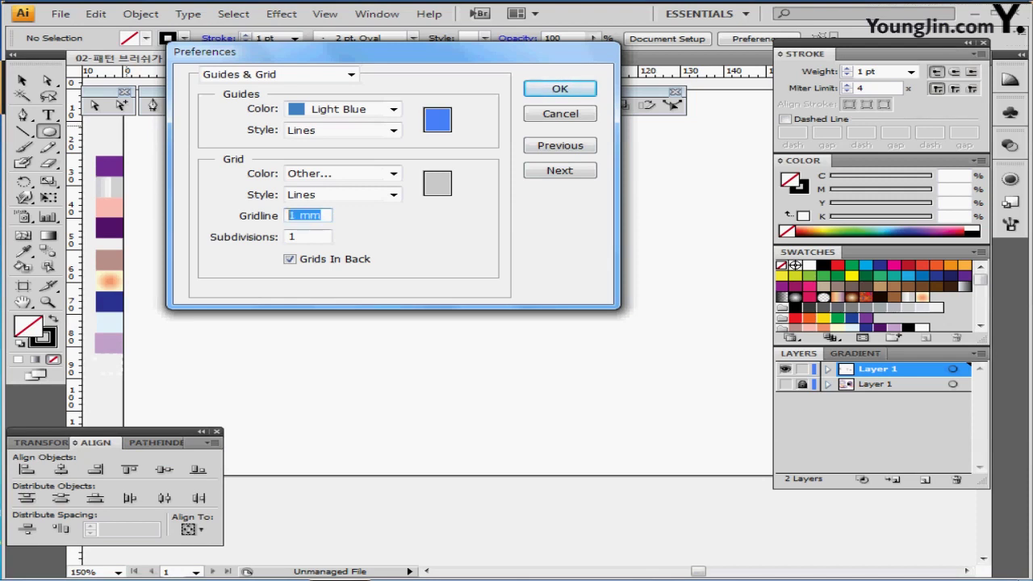
{"action": "key", "text": "Return"}
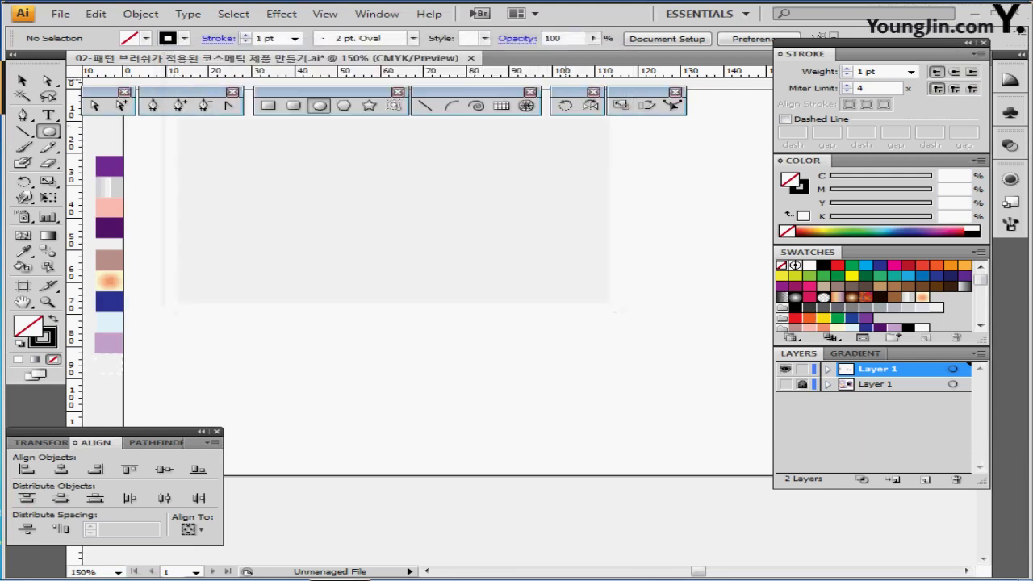
{"action": "left_click", "coordinate": [324, 14]}
{"action": "left_click", "coordinate": [404, 493]}
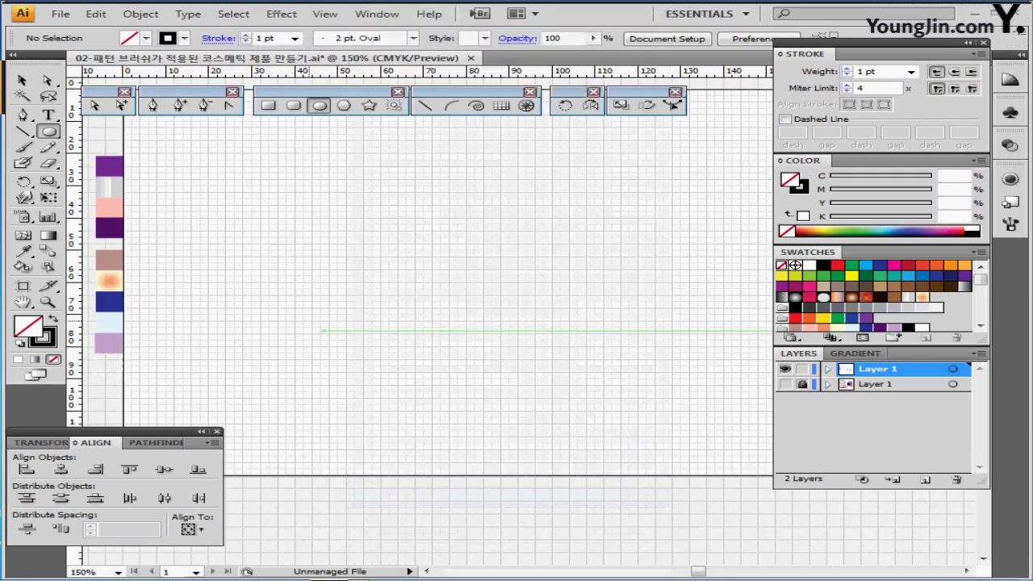
- Examine the black meander motif beside the artboard up close, including how its stroked path follows the grid
{"action": "left_click", "coordinate": [193, 252], "text": "ctrl"}
{"action": "left_click", "coordinate": [268, 264], "text": "ctrl"}
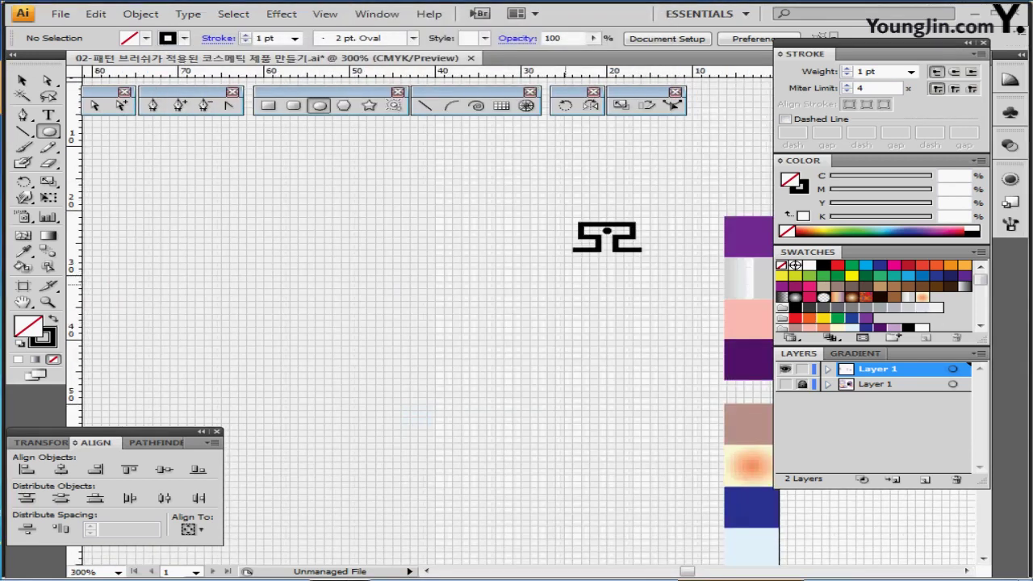
{"action": "scroll", "coordinate": [420, 323], "scroll_direction": "right", "scroll_amount": 3}
{"action": "key", "text": "ctrl+equal"}
{"action": "key", "text": "ctrl+equal"}
{"action": "key", "text": "ctrl+equal"}
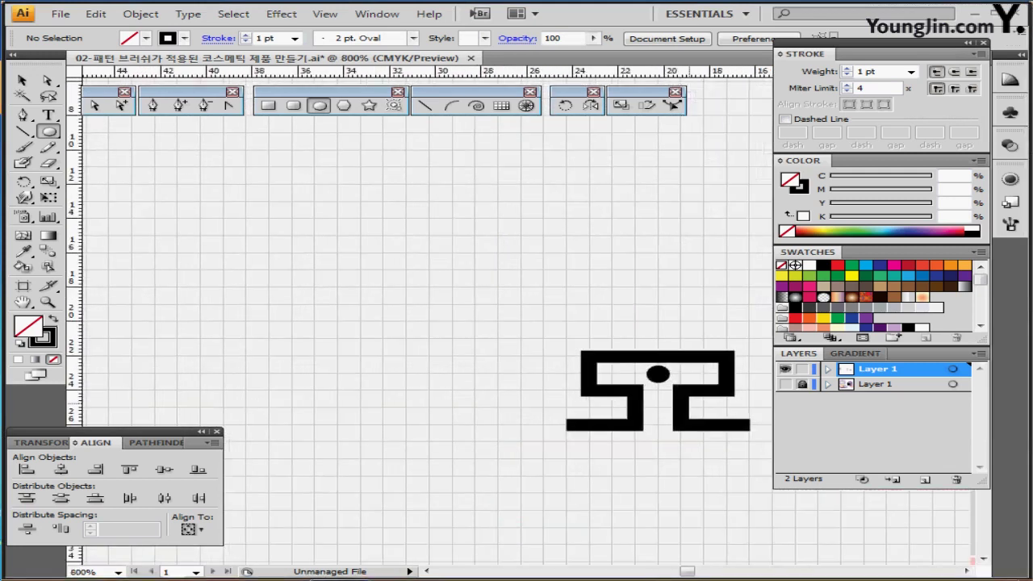
{"action": "scroll", "coordinate": [420, 323], "scroll_direction": "right", "scroll_amount": 5}
{"action": "scroll", "coordinate": [419, 323], "scroll_direction": "left", "scroll_amount": 3}
{"action": "key", "text": "ctrl+equal"}
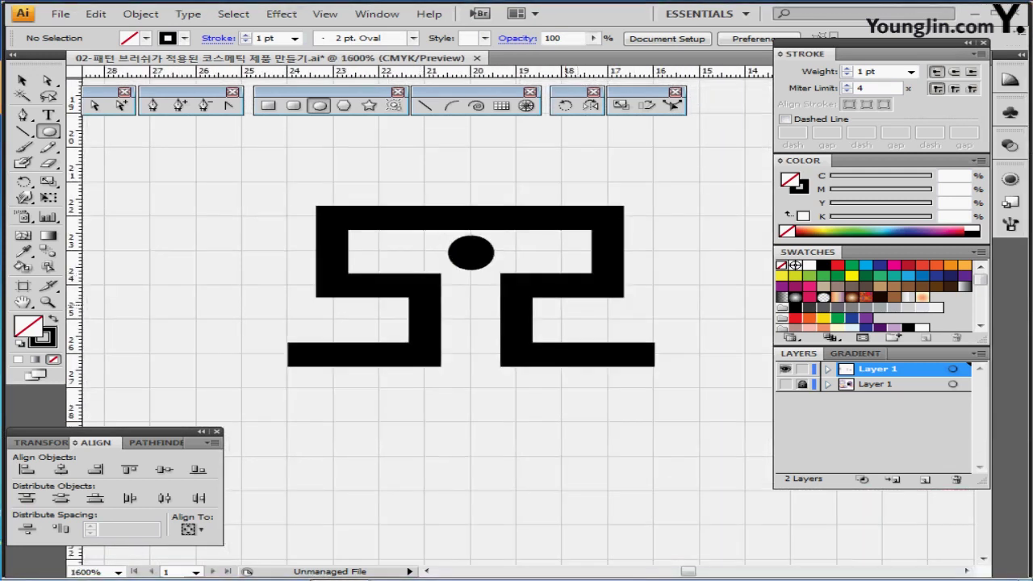
{"action": "left_click_drag", "start_coordinate": [560, 305], "coordinate": [488, 259]}
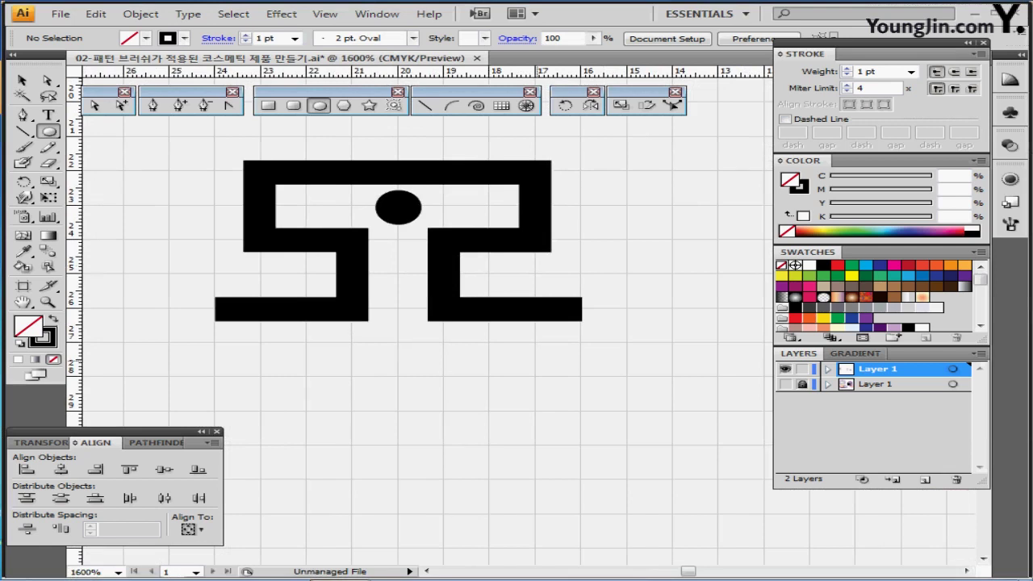
{"action": "scroll", "coordinate": [431, 394], "scroll_direction": "down", "scroll_amount": 1}
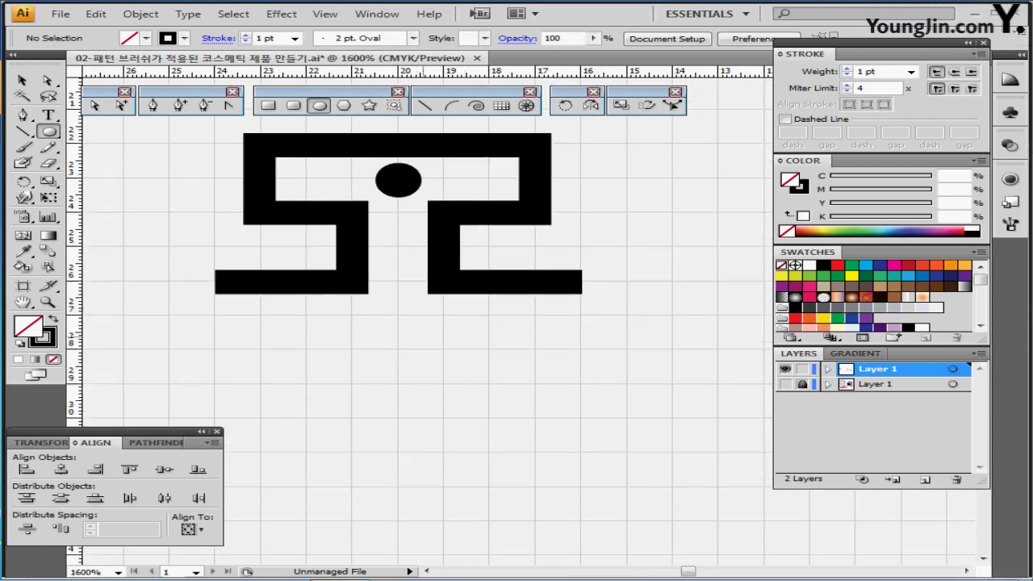
{"action": "left_click", "coordinate": [154, 105]}
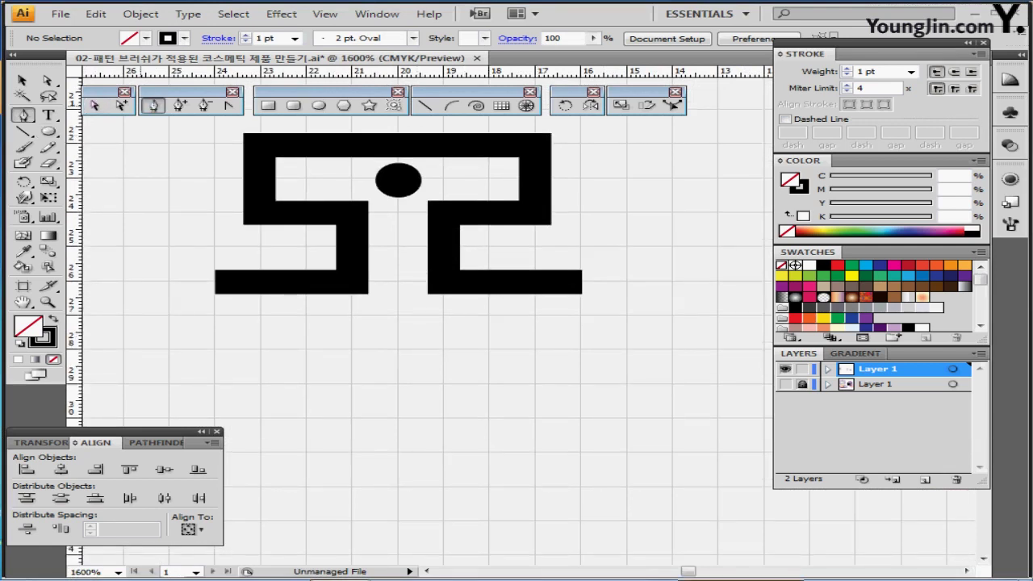
{"action": "left_click_drag", "start_coordinate": [224, 332], "coordinate": [288, 279]}
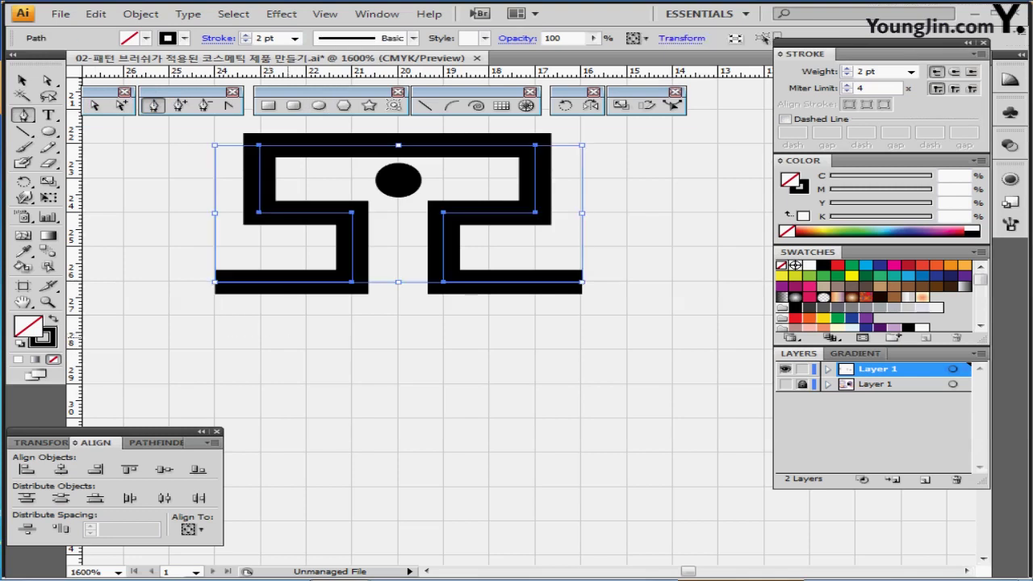
{"action": "left_click", "coordinate": [340, 356], "text": "ctrl"}
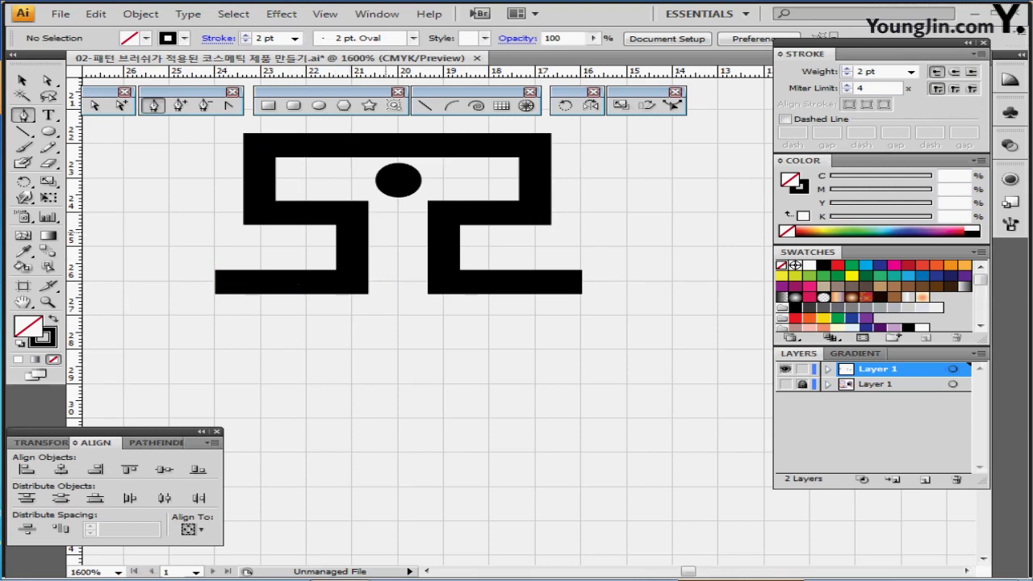
- Inspect the black dot inside the meander motif and check the Ellipse tool's width and height settings for it
{"action": "scroll", "coordinate": [421, 331], "scroll_direction": "up", "scroll_amount": 2}
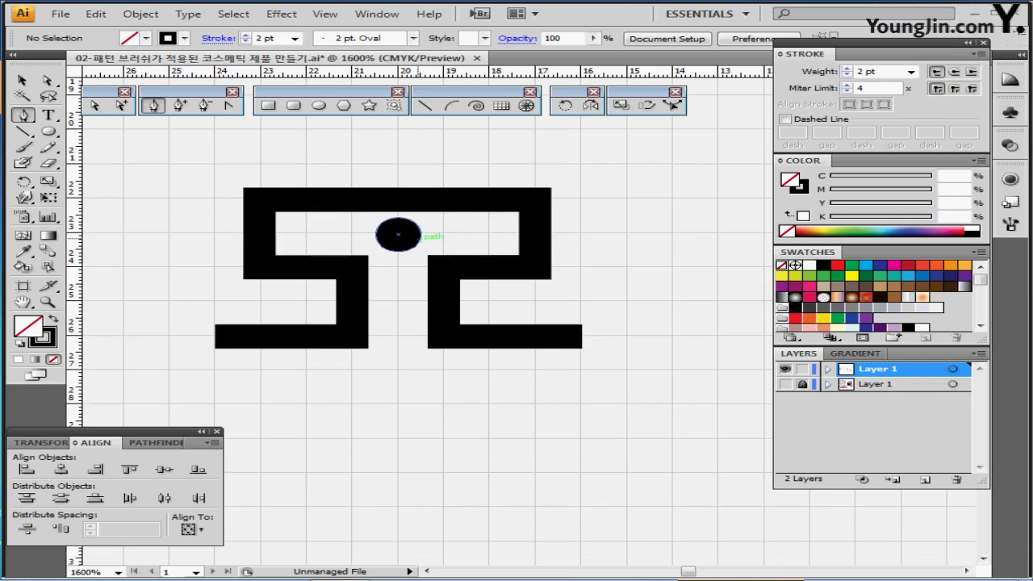
{"action": "left_click", "coordinate": [397, 234], "text": "ctrl"}
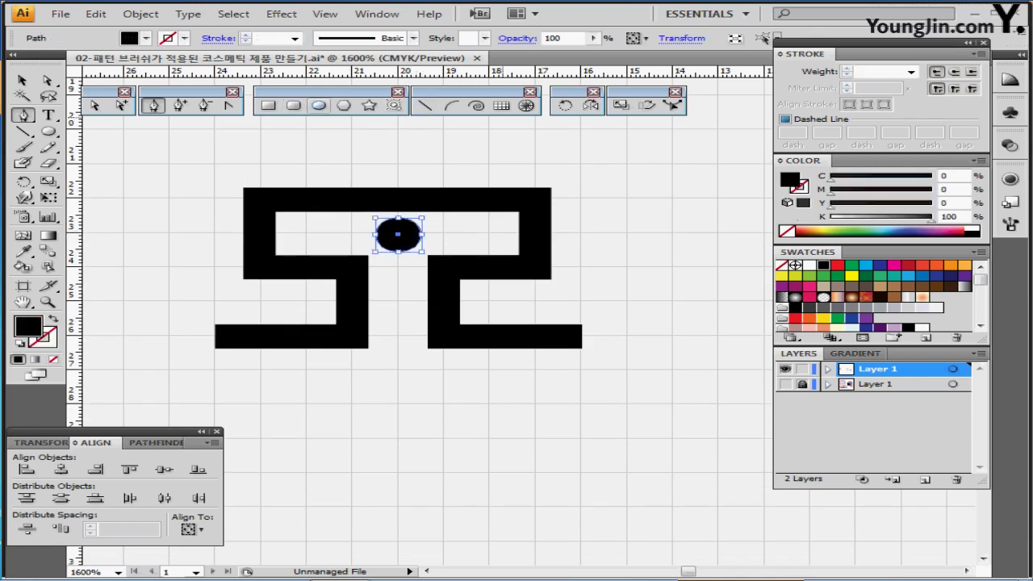
{"action": "left_click", "coordinate": [320, 105]}
{"action": "left_click", "coordinate": [398, 178]}
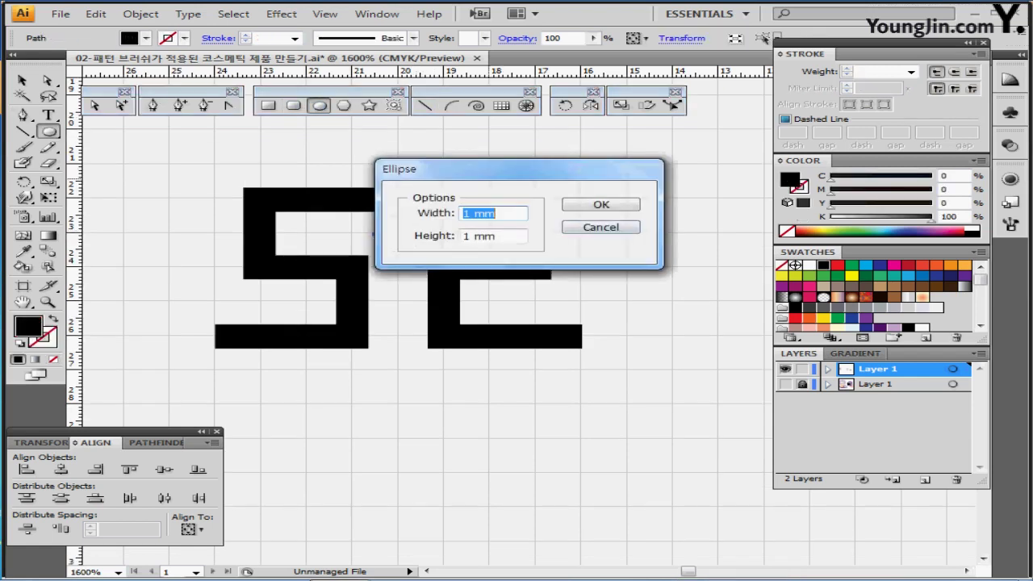
{"action": "key", "text": "Return"}
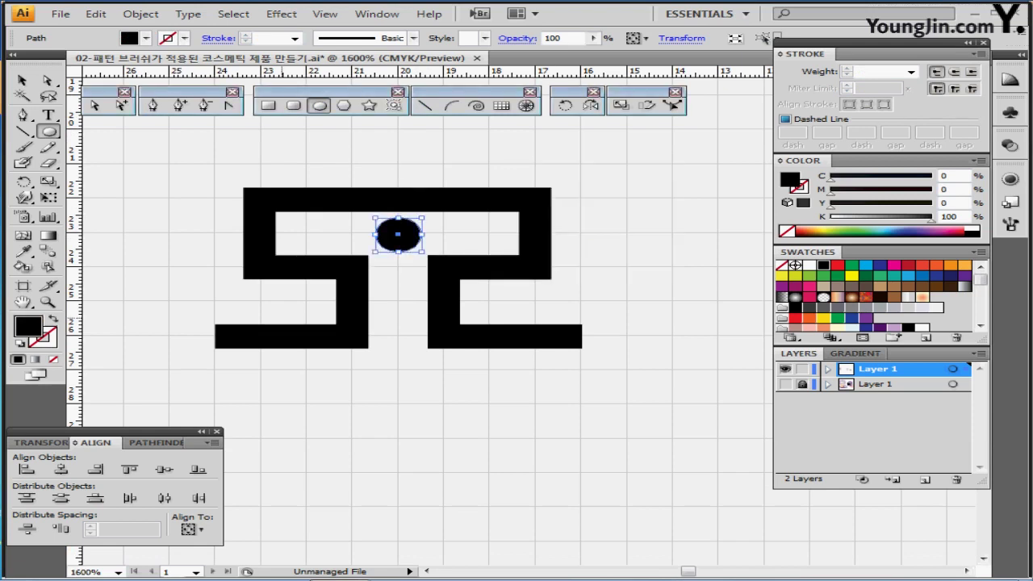
{"action": "key", "text": "ctrl+shift+a"}
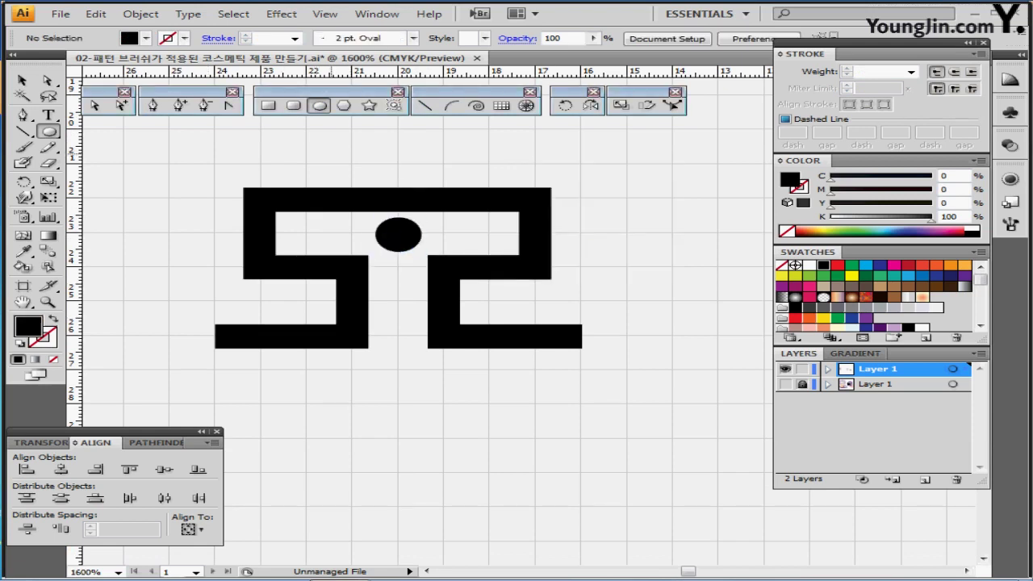
- Select the meander motif together with its dot and start a new pattern brush from them
{"action": "left_click_drag", "start_coordinate": [346, 141], "coordinate": [444, 246]}
{"action": "key", "text": "ctrl"}
{"action": "left_click", "coordinate": [1010, 224]}
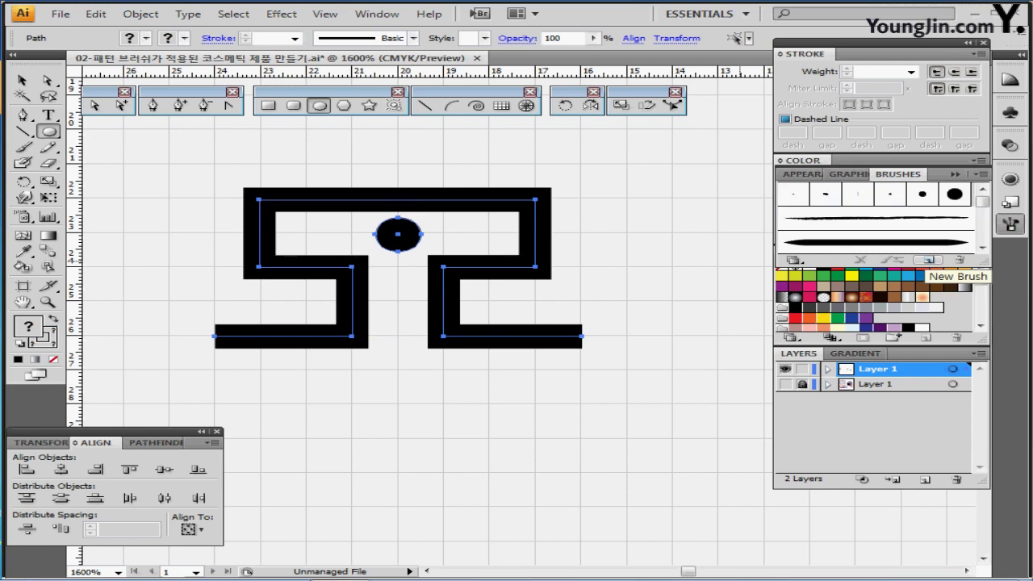
{"action": "left_click", "coordinate": [928, 259]}
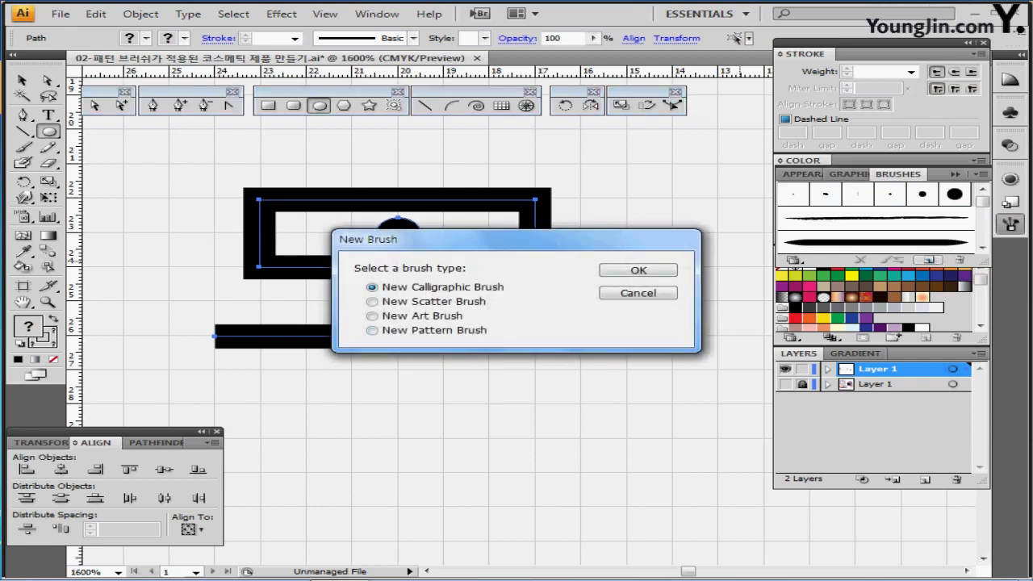
{"action": "left_click", "coordinate": [372, 330]}
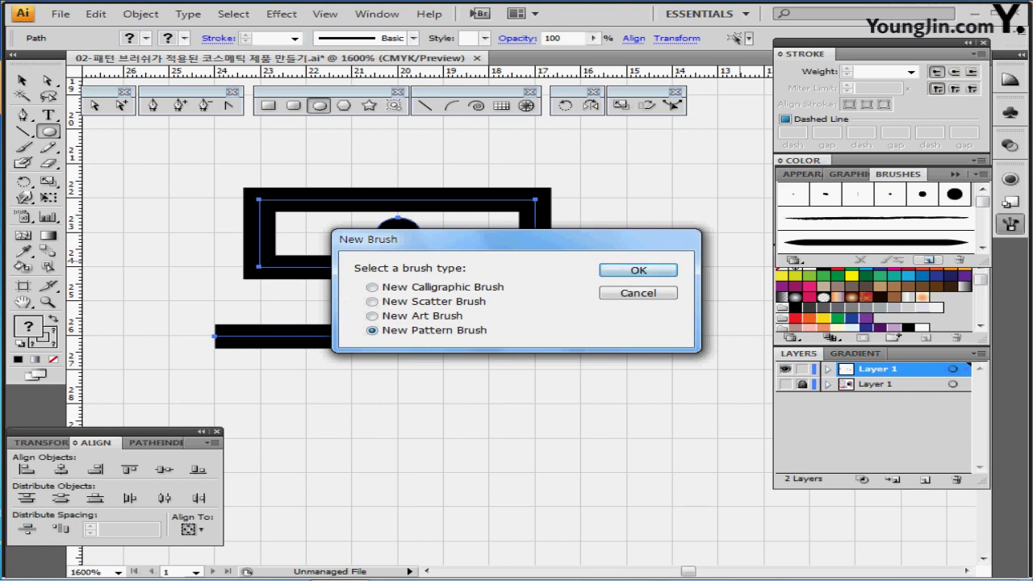
{"action": "key", "text": "Return"}
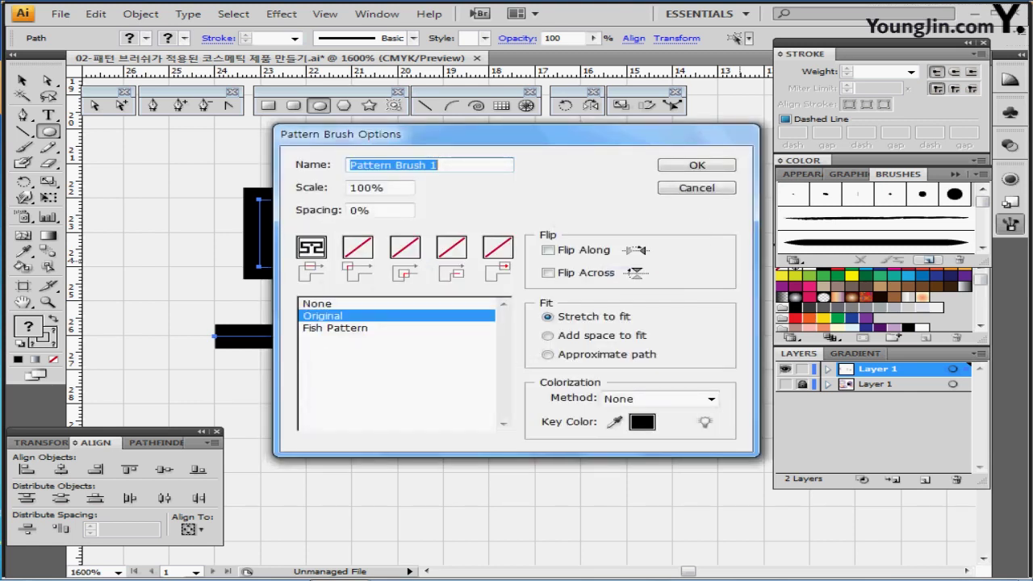
- Name the pattern brush 전통 문양, set its colorization method to Tints and create it
{"action": "type", "text": "전"}
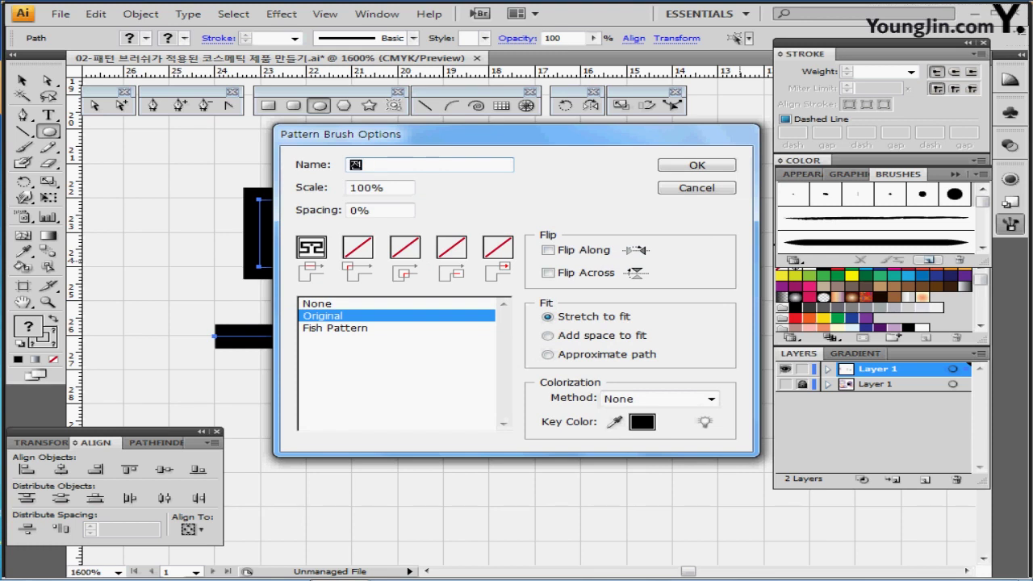
{"action": "type", "text": "통"}
{"action": "type", "text": " 문양"}
{"action": "key", "text": "Tab"}
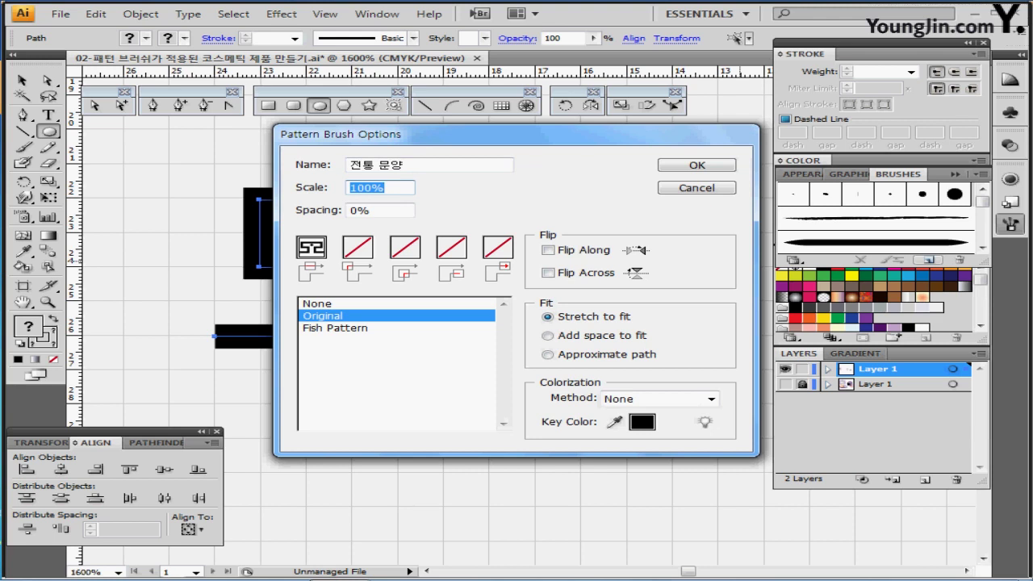
{"action": "key", "text": "Tab"}
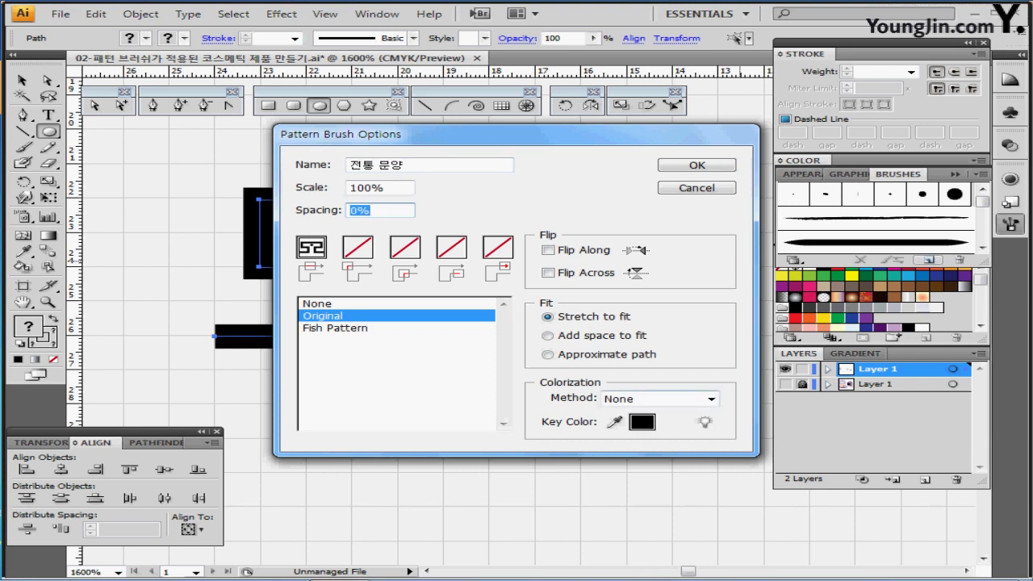
{"action": "left_click", "coordinate": [710, 399]}
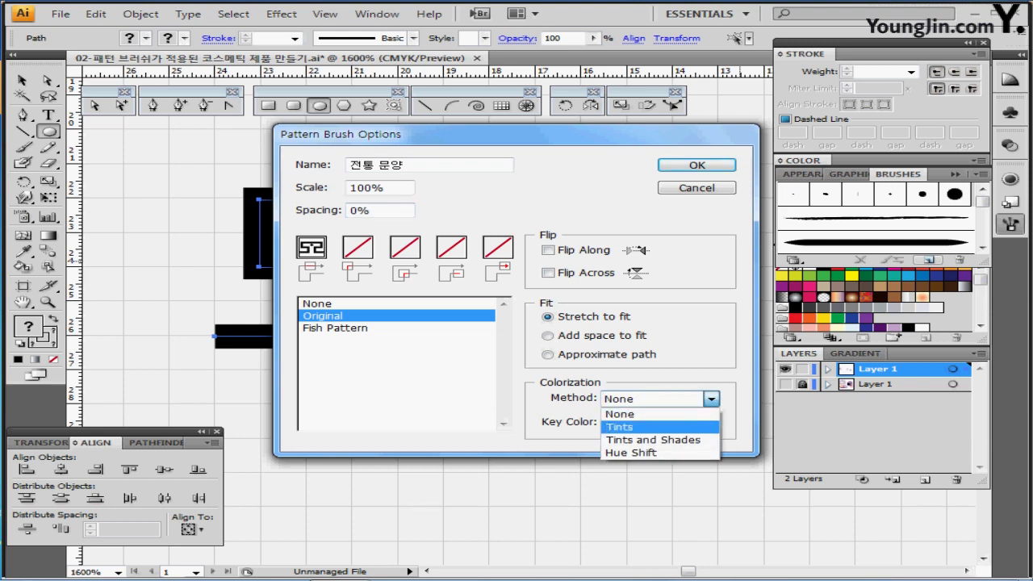
{"action": "left_click", "coordinate": [619, 427]}
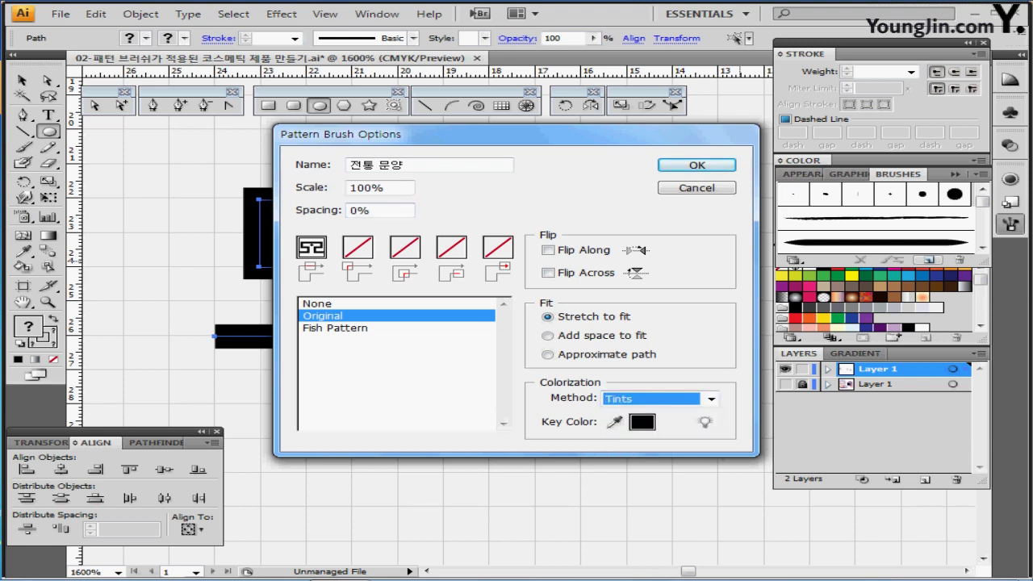
{"action": "key", "text": "Return"}
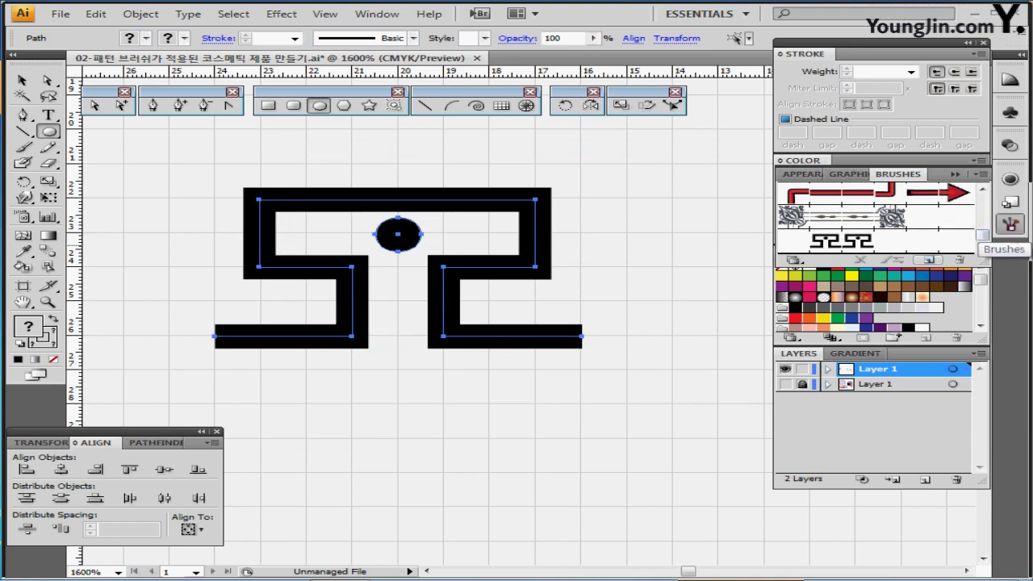
{"action": "left_click", "coordinate": [1009, 224]}
- Delete the original meander motif and dot artwork from beside the artboard
{"action": "left_click", "coordinate": [136, 165]}
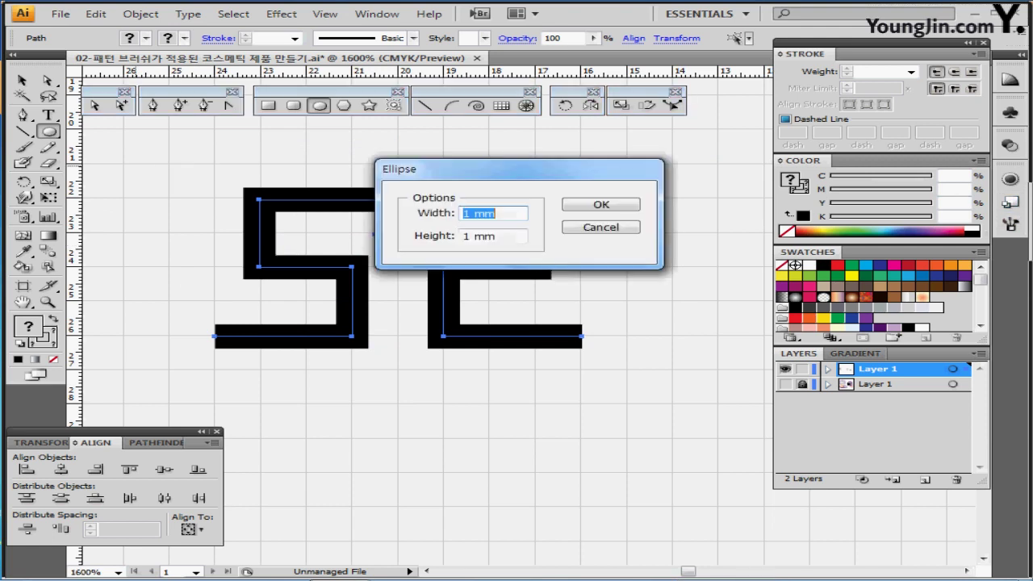
{"action": "key", "text": "Return"}
{"action": "key", "text": "ctrl+a"}
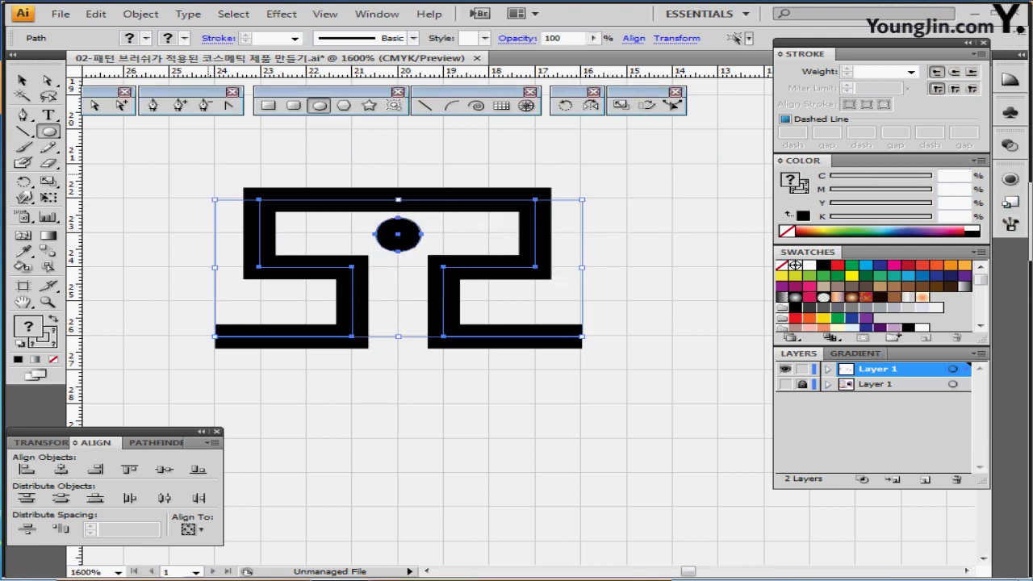
{"action": "key", "text": "Delete"}
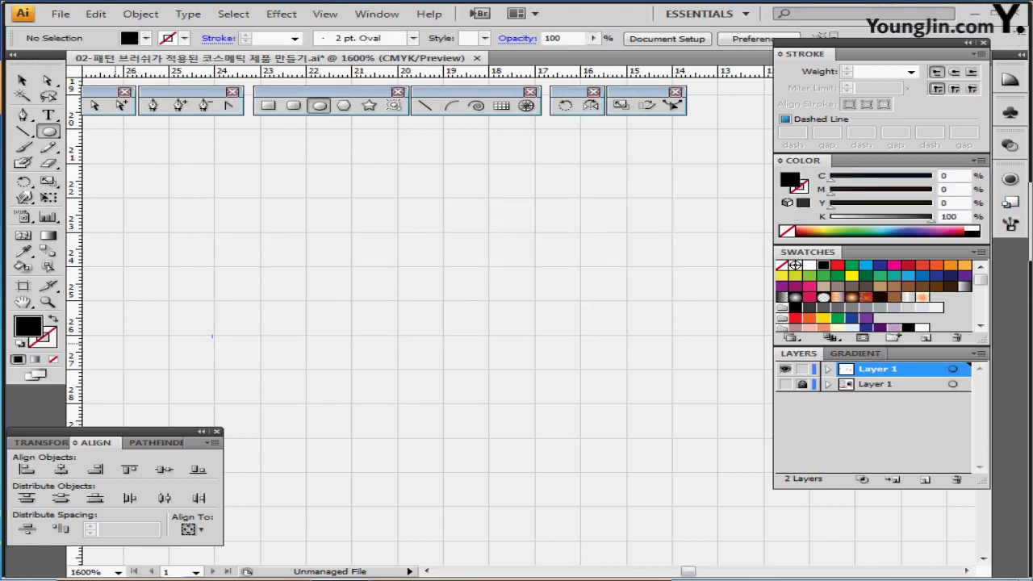
- Hide the grid and bring the empty artboard into view at 150% zoom
{"action": "key", "text": "h"}
{"action": "key", "text": "ctrl+0"}
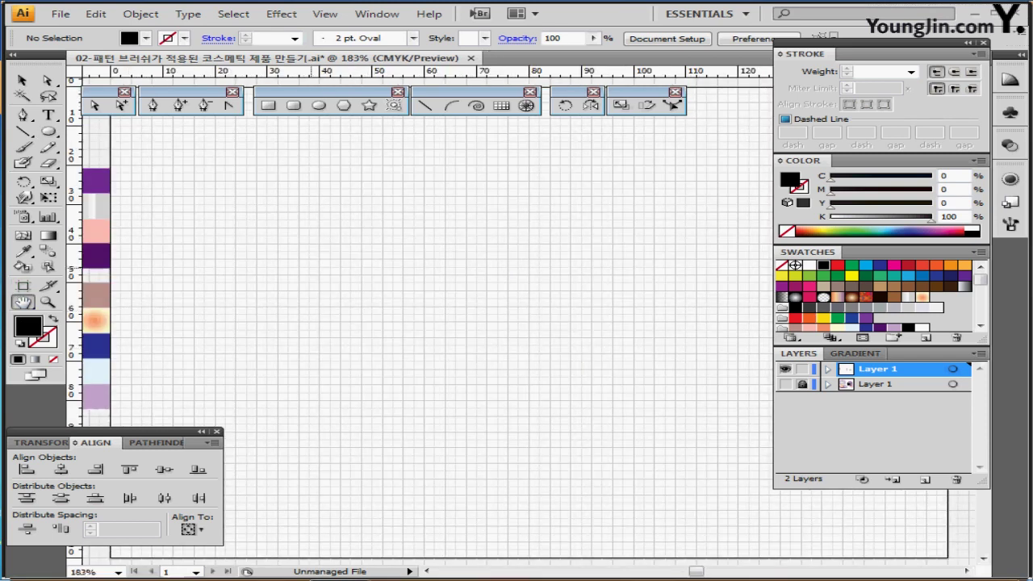
{"action": "key", "text": "ctrl+apostrophe"}
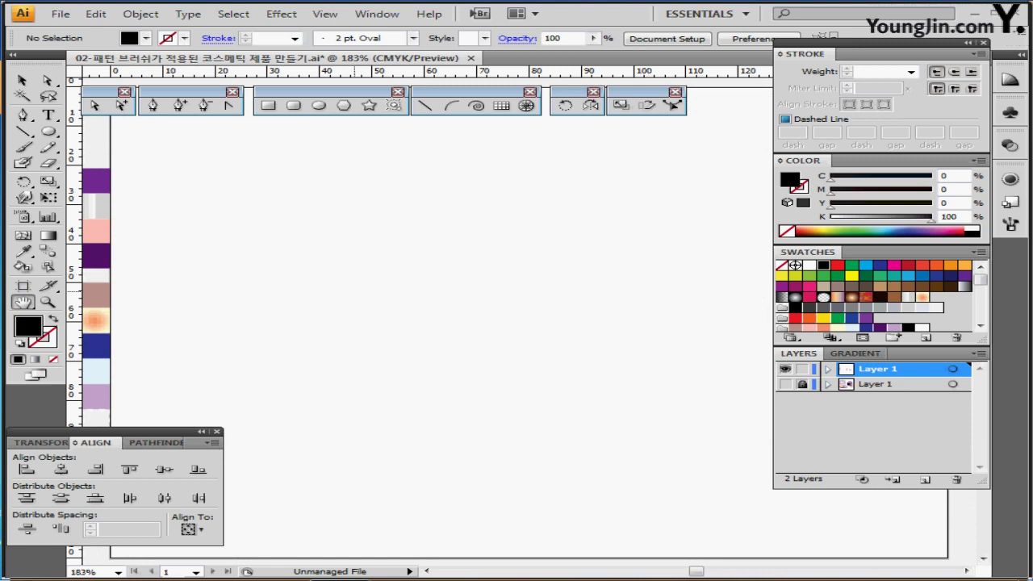
{"action": "key", "text": "ctrl+minus"}
{"action": "left_click_drag", "start_coordinate": [352, 336], "coordinate": [338, 327]}
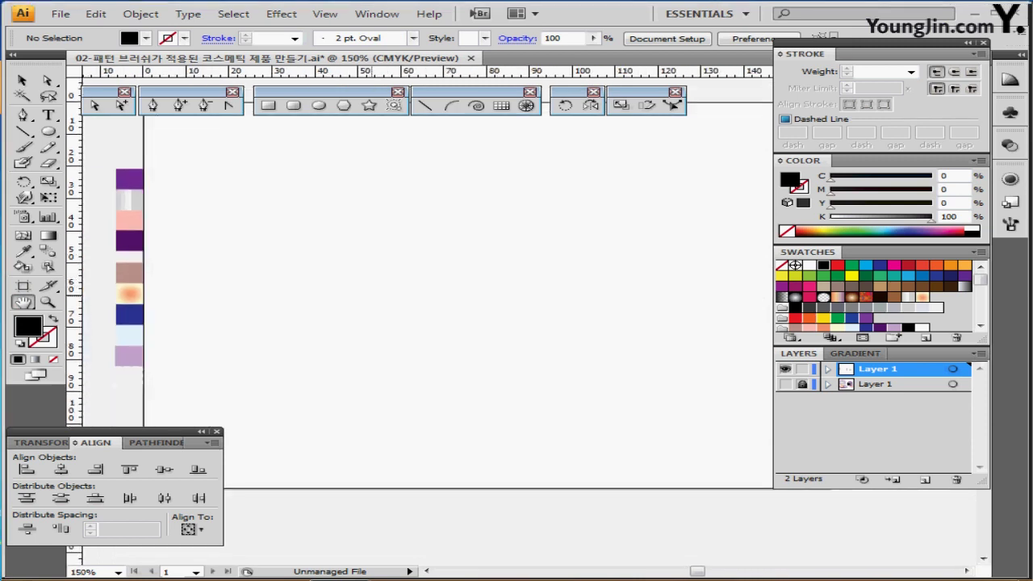
- Activate the Ellipse tool for drawing on the empty artboard
{"action": "left_click", "coordinate": [319, 106]}
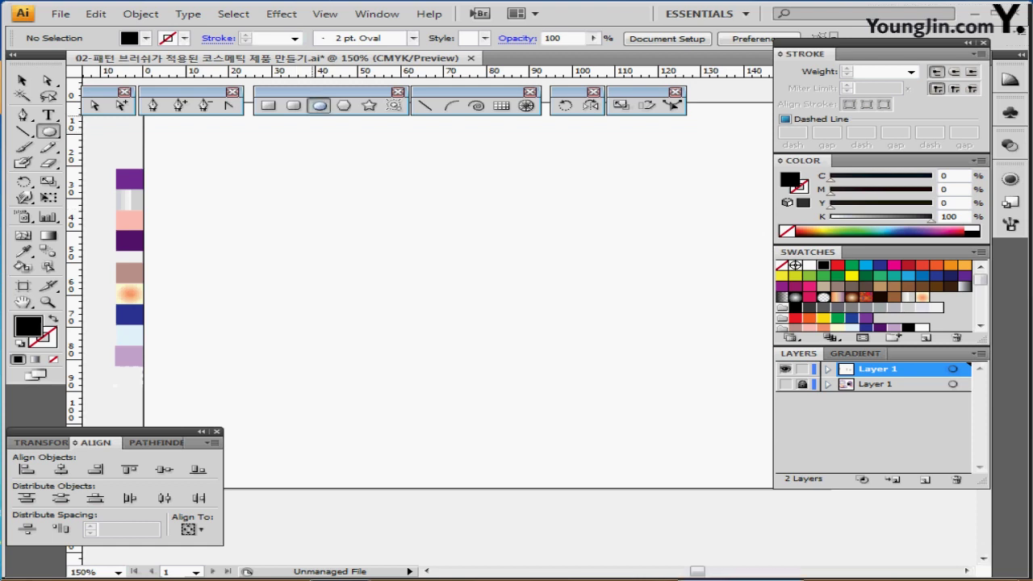
- Create a 50 × 37 mm ellipse in the purple sampled from the colour strip and move it up and left on the artboard
{"action": "left_click", "coordinate": [129, 174], "text": "ctrl"}
{"action": "key", "text": "ctrl+shift+a"}
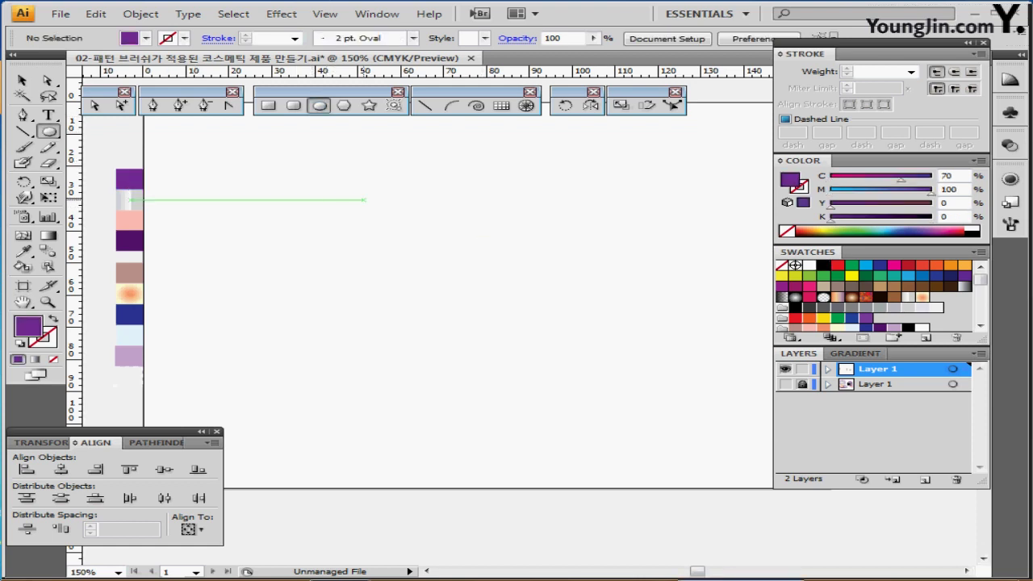
{"action": "left_click", "coordinate": [363, 199]}
{"action": "type", "text": "5"}
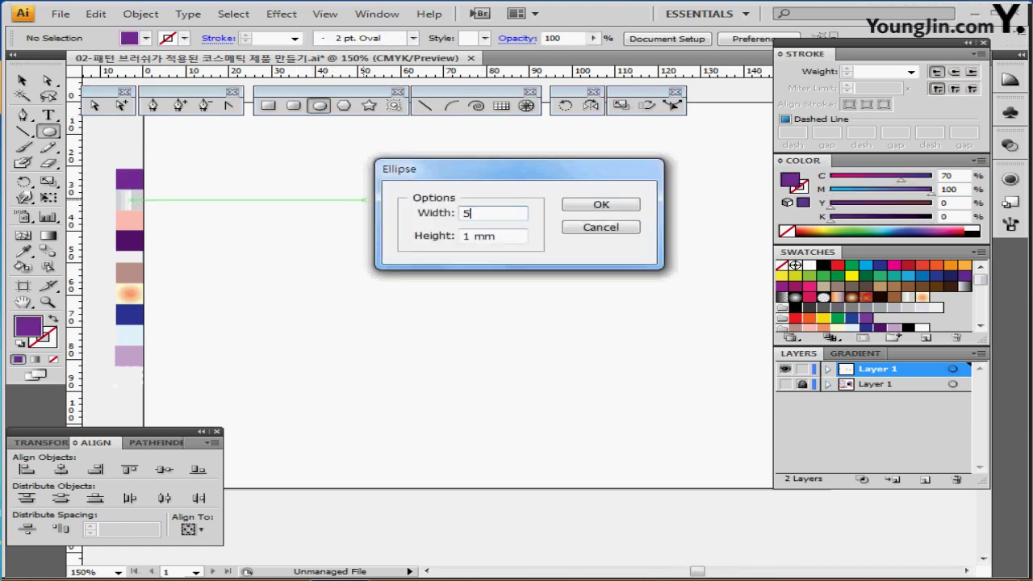
{"action": "type", "text": "0"}
{"action": "key", "text": "Tab"}
{"action": "type", "text": "37"}
{"action": "key", "text": "Return"}
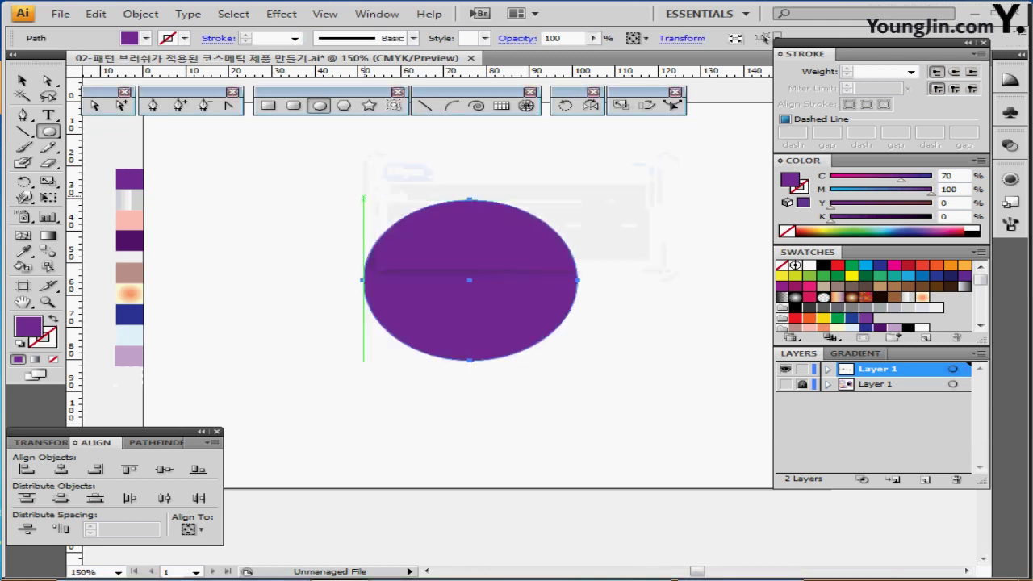
{"action": "left_click_drag", "start_coordinate": [436, 264], "coordinate": [349, 214]}
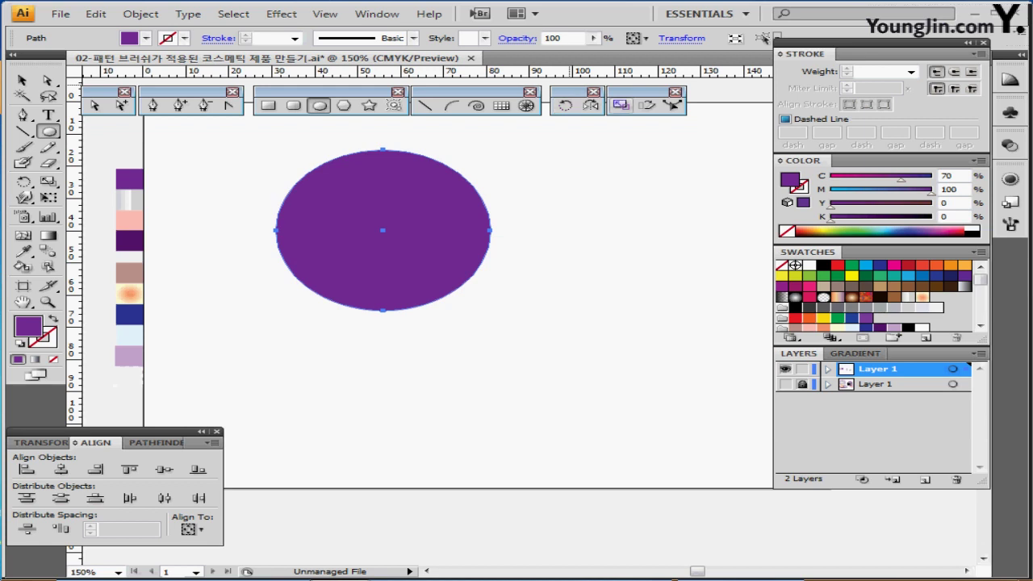
- Make a concentric copy of the purple ellipse scaled uniformly to 90%
{"action": "double_click", "coordinate": [621, 105]}
{"action": "type", "text": "90"}
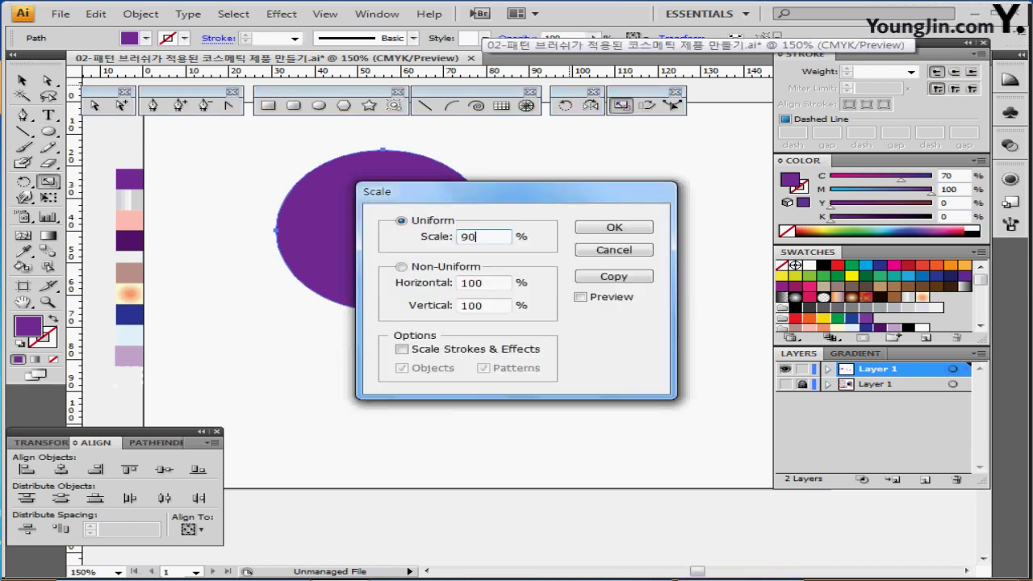
{"action": "key", "text": "Tab"}
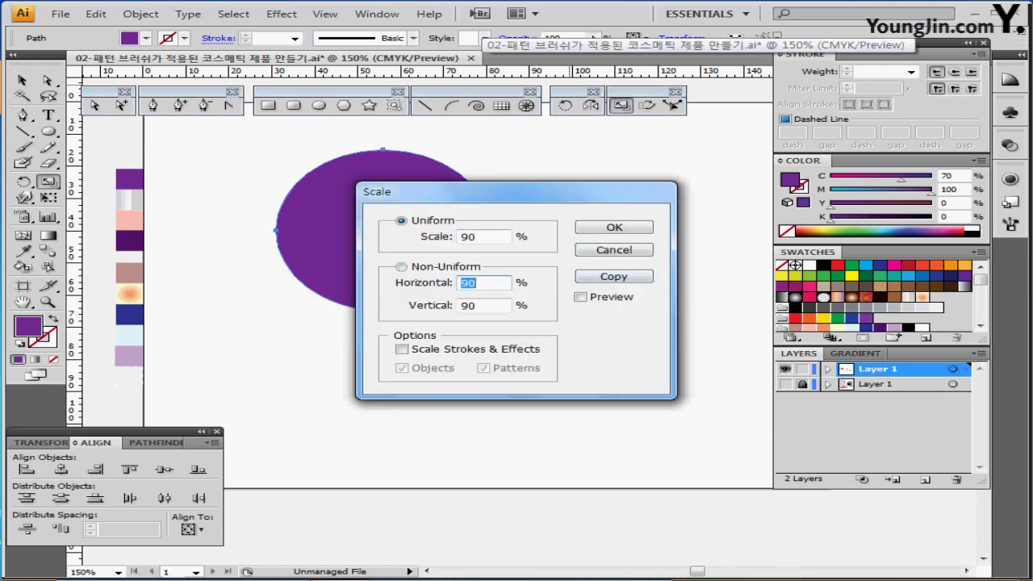
{"action": "left_click", "coordinate": [613, 276]}
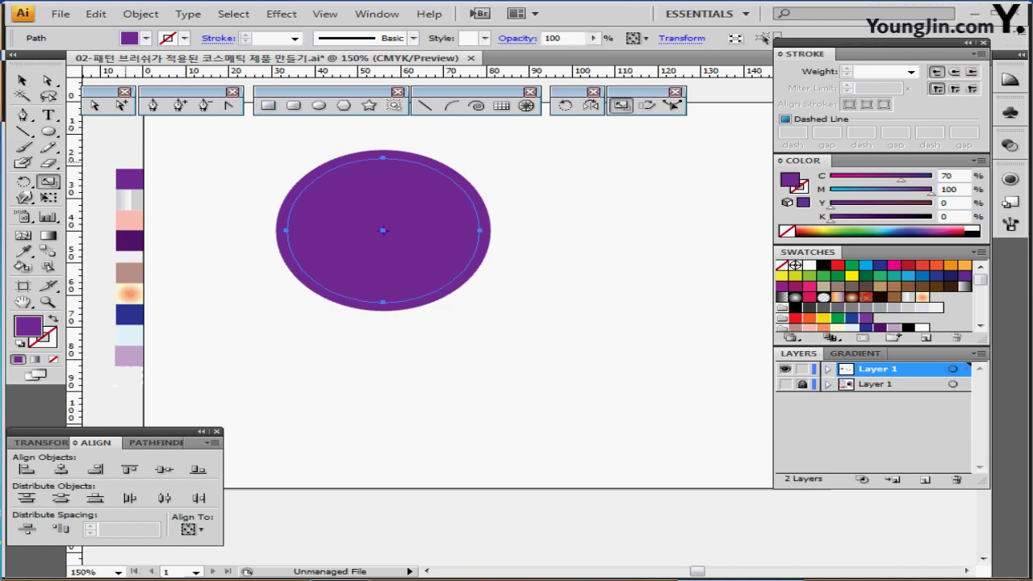
- Remove the fill of the 90% ellipse copy and give it a white stroke
{"action": "key", "text": "x"}
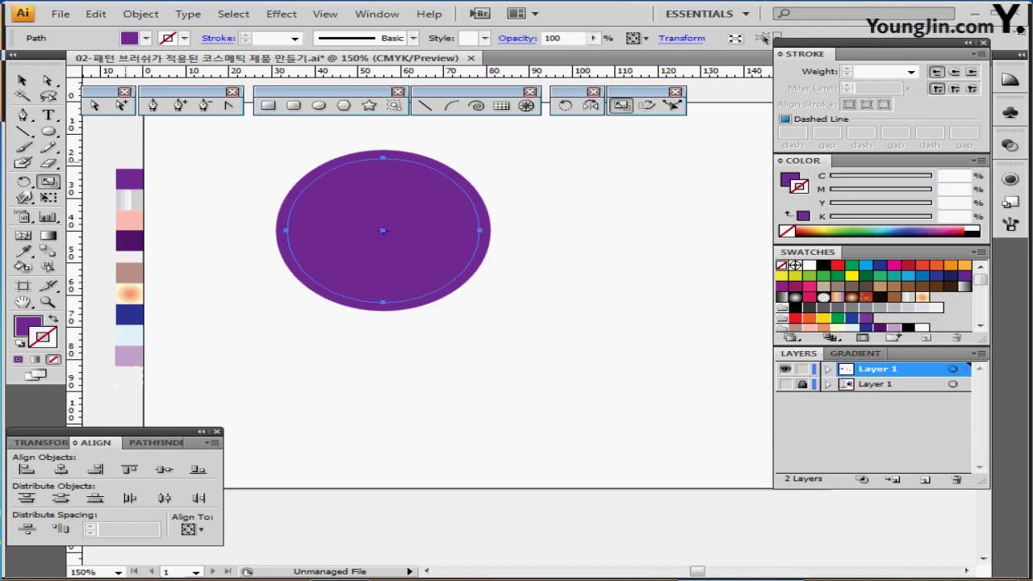
{"action": "key", "text": "shift+x"}
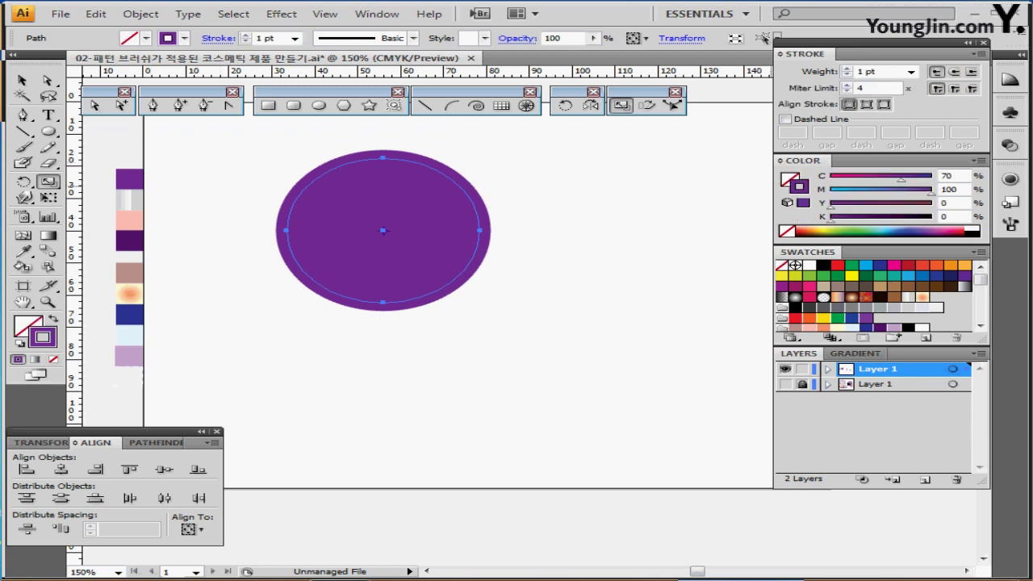
{"action": "left_click", "coordinate": [809, 264]}
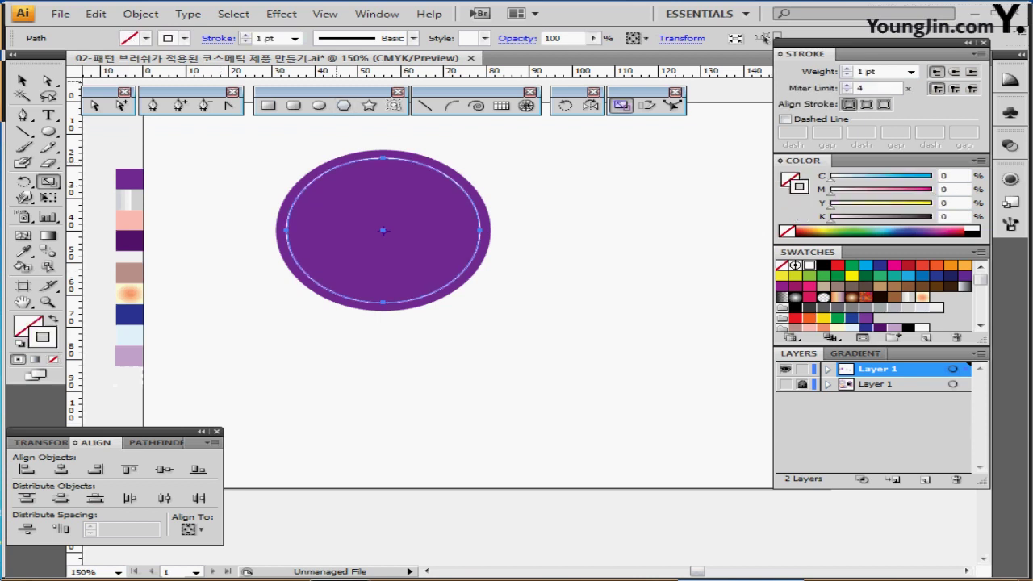
- Copy the white-outlined ellipse at 80% uniform scale and apply the grey-white gradient sampled from the colour strip
{"action": "double_click", "coordinate": [621, 104]}
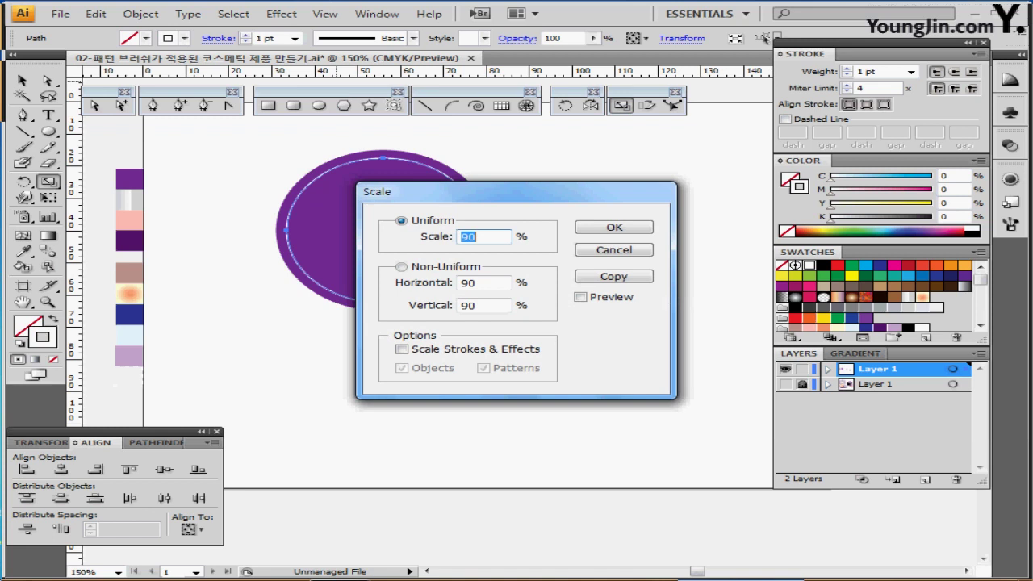
{"action": "type", "text": "80"}
{"action": "key", "text": "Tab"}
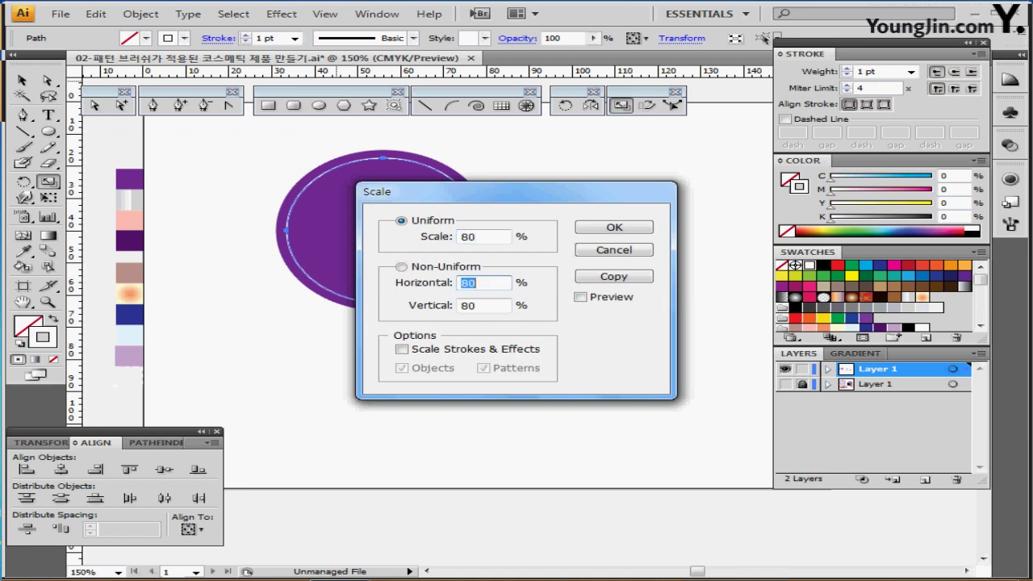
{"action": "left_click", "coordinate": [613, 276]}
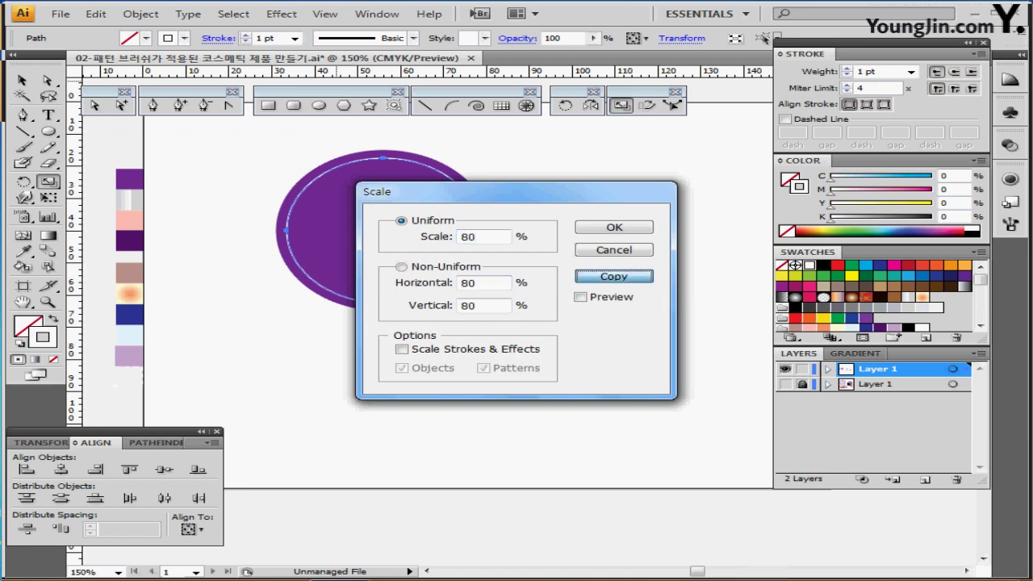
{"action": "key", "text": "Return"}
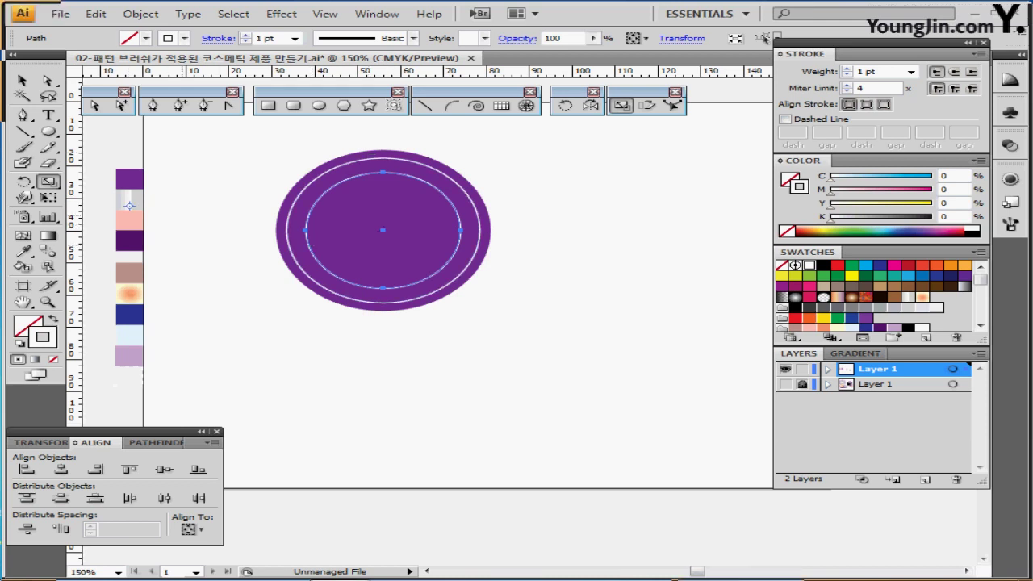
{"action": "key", "text": "i"}
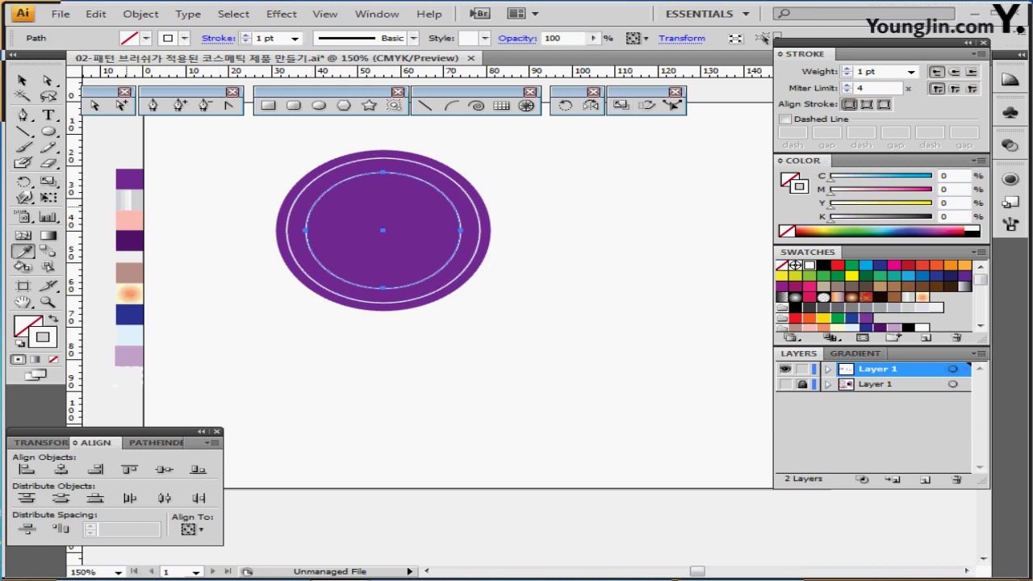
{"action": "left_click", "coordinate": [129, 199]}
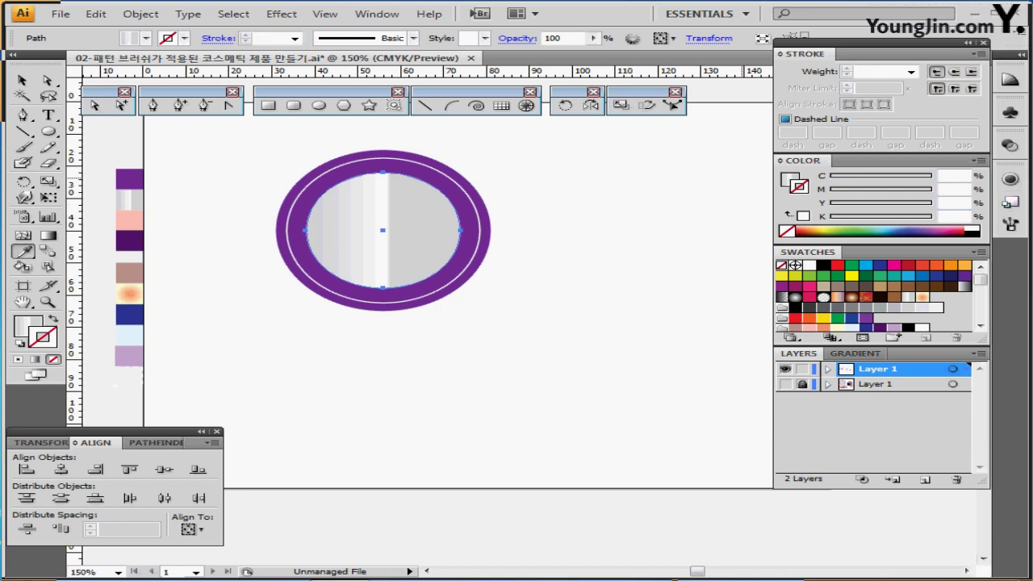
- Examine the colours and locations of the gradient stops in the innermost ellipse's fill
{"action": "left_click", "coordinate": [854, 352]}
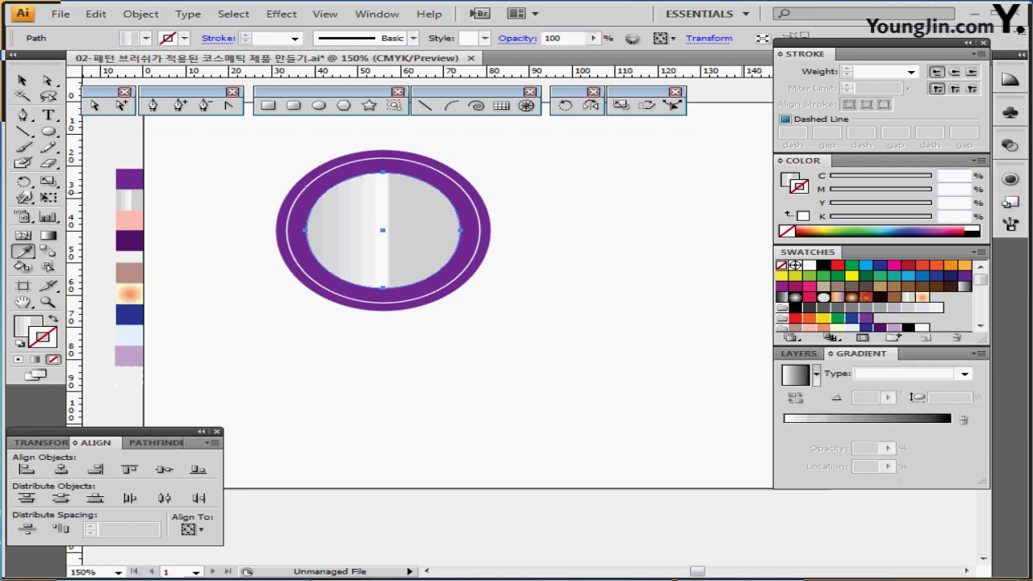
{"action": "key", "text": "v"}
{"action": "key", "text": "x"}
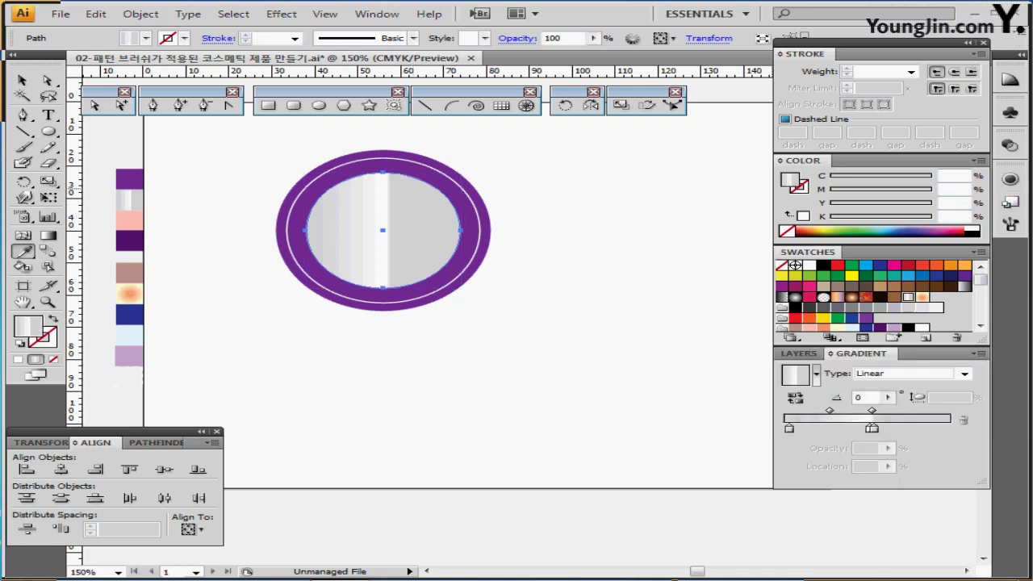
{"action": "left_click", "coordinate": [790, 428]}
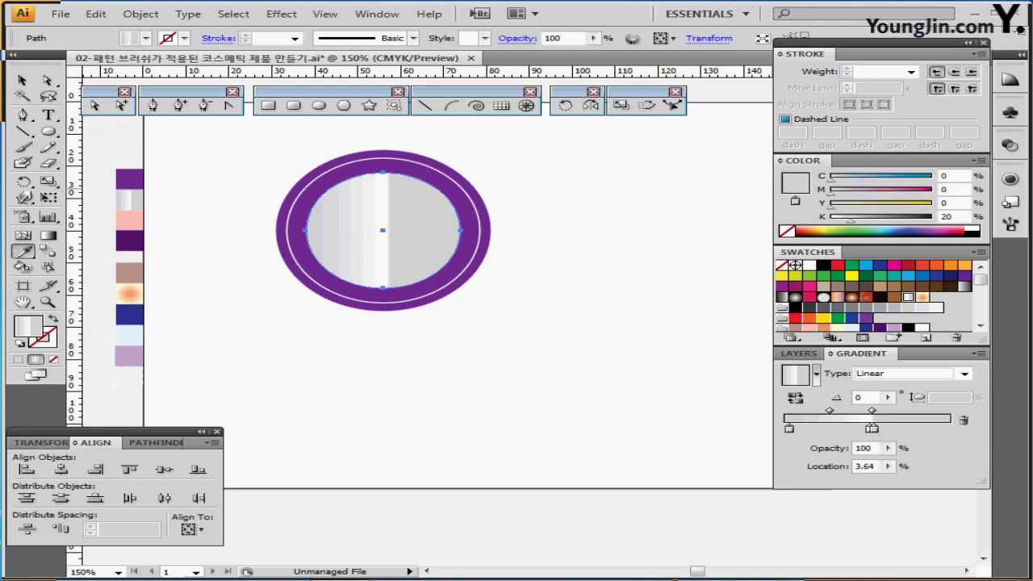
{"action": "double_click", "coordinate": [789, 427]}
{"action": "key", "text": "Escape"}
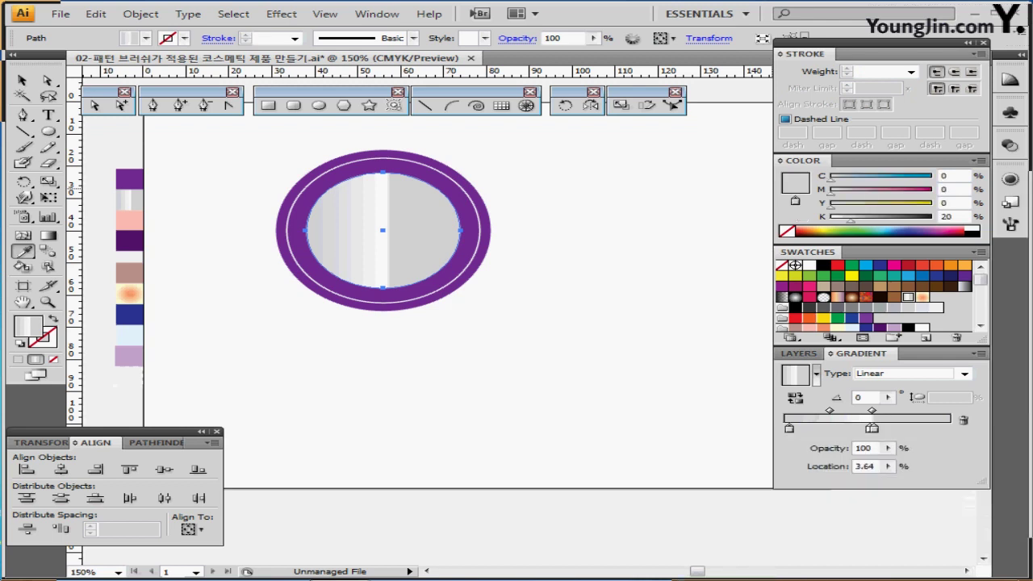
{"action": "left_click", "coordinate": [871, 427]}
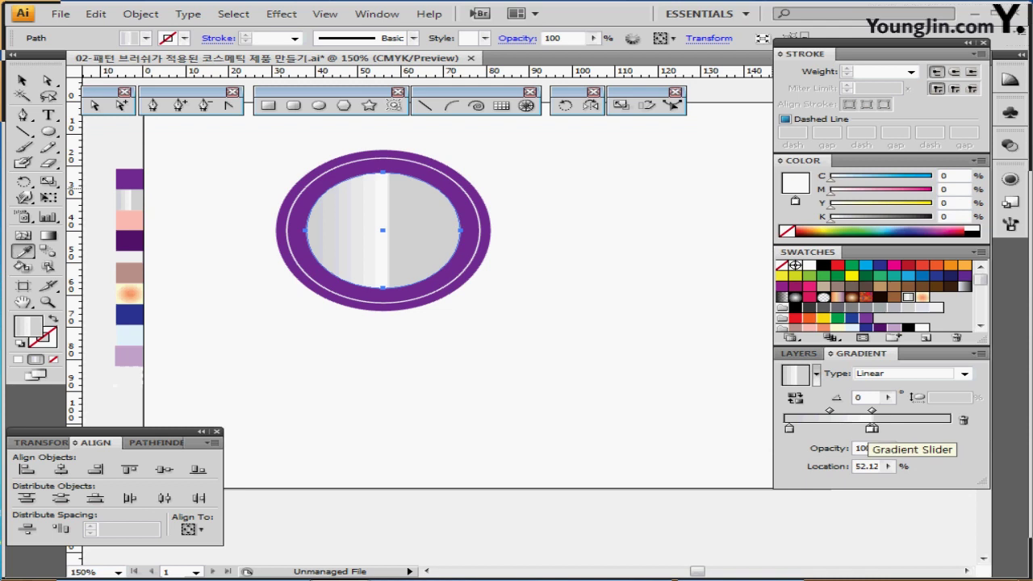
{"action": "left_click_drag", "start_coordinate": [872, 427], "coordinate": [875, 428]}
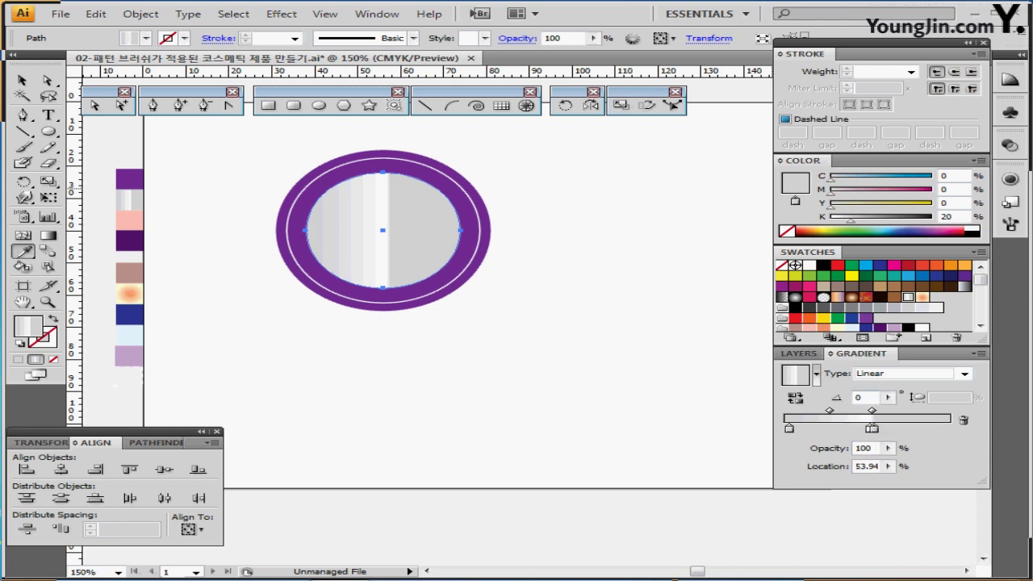
- Set the angle of the innermost ellipse's linear gradient to 45°
{"action": "double_click", "coordinate": [859, 397]}
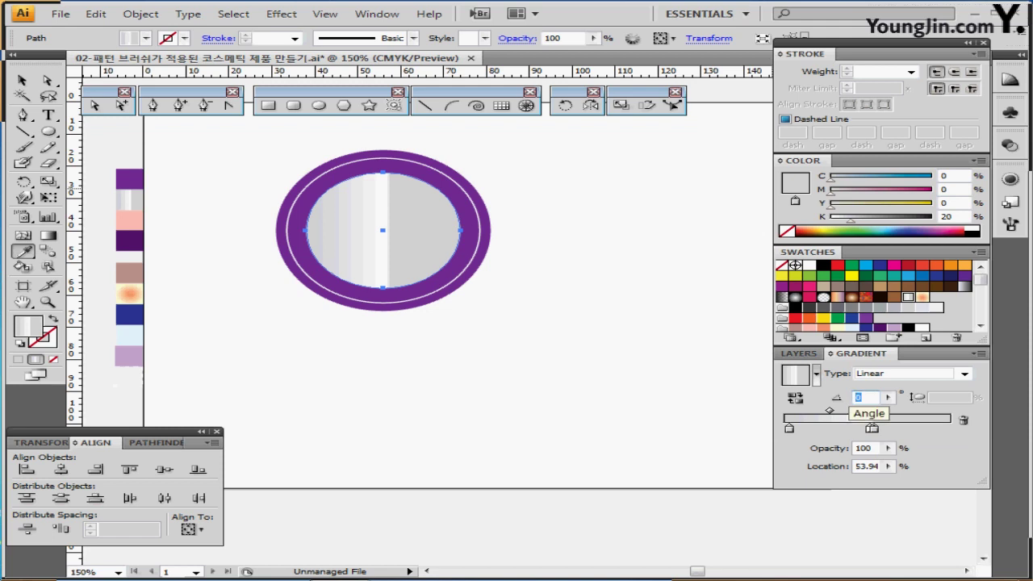
{"action": "type", "text": "45"}
{"action": "key", "text": "Return"}
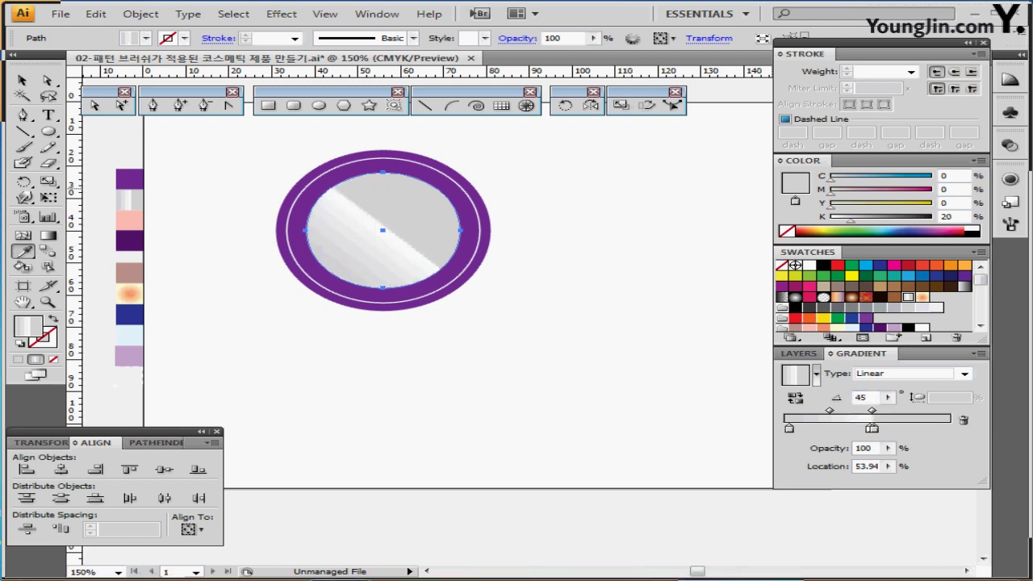
- Make a non-uniformly scaled copy of all three ellipses at 100% horizontal and 65% vertical
{"action": "key", "text": "ctrl+shift+a"}
{"action": "key", "text": "ctrl+a"}
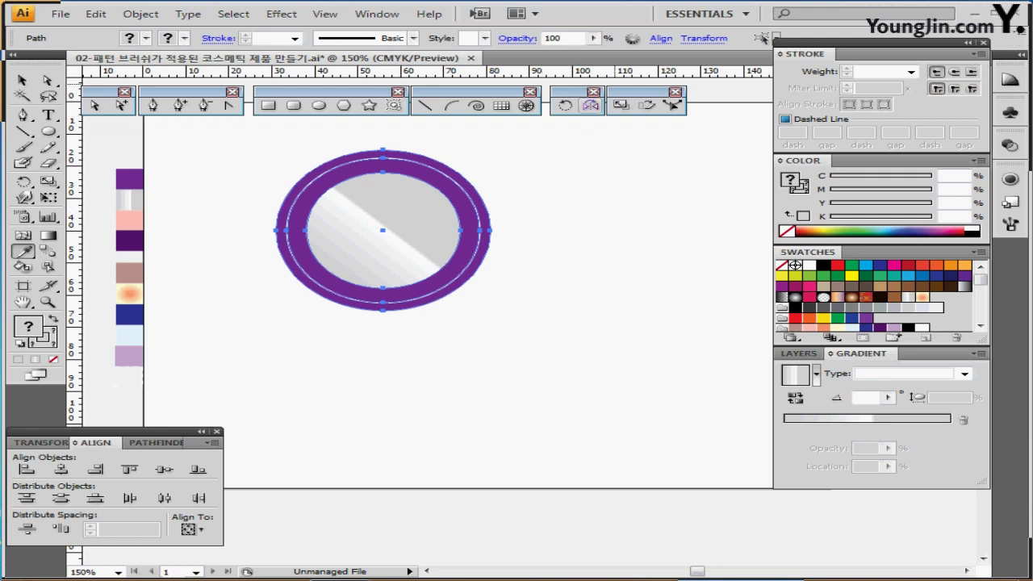
{"action": "double_click", "coordinate": [621, 105]}
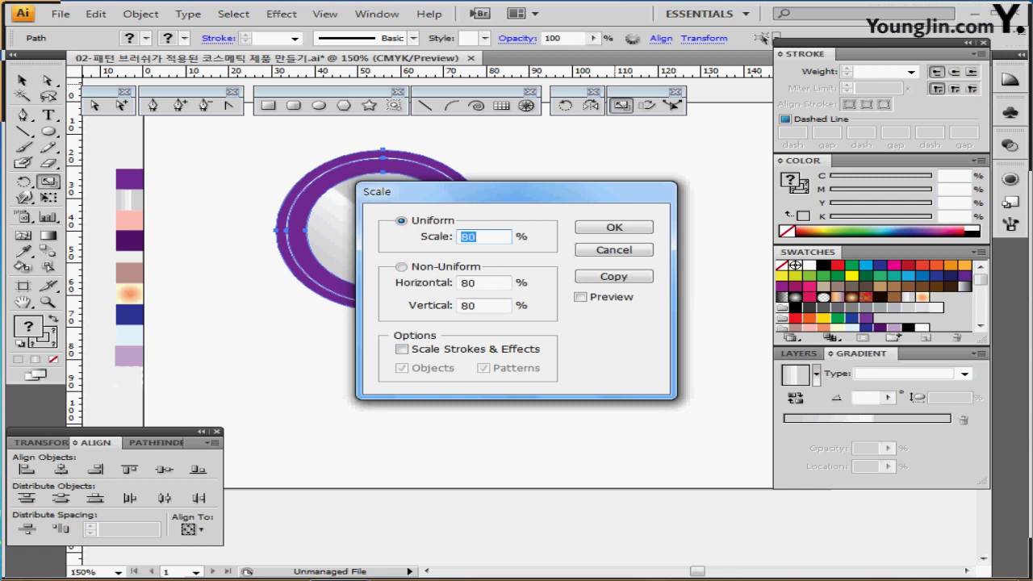
{"action": "key", "text": "Tab"}
{"action": "type", "text": "100"}
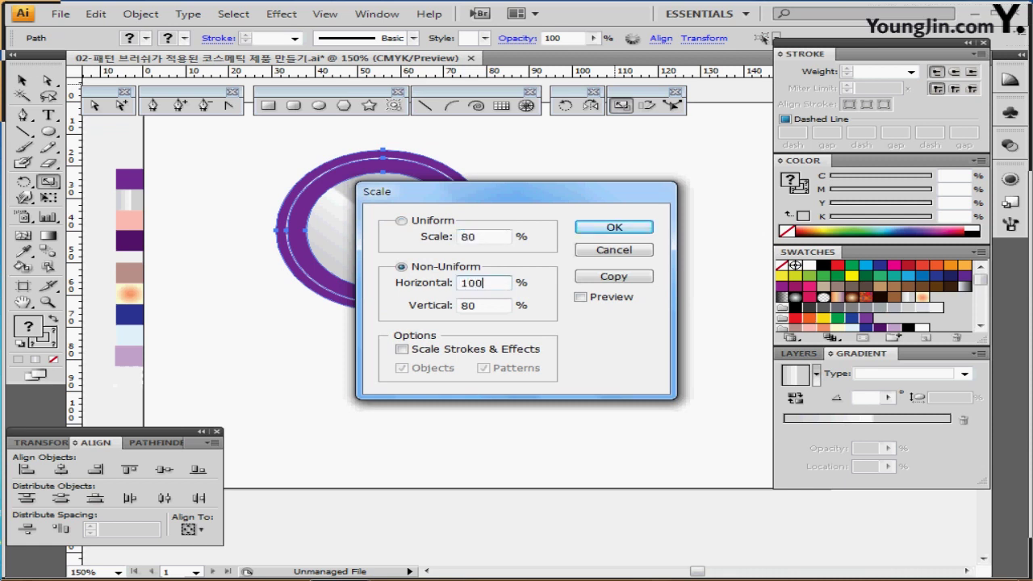
{"action": "key", "text": "Tab"}
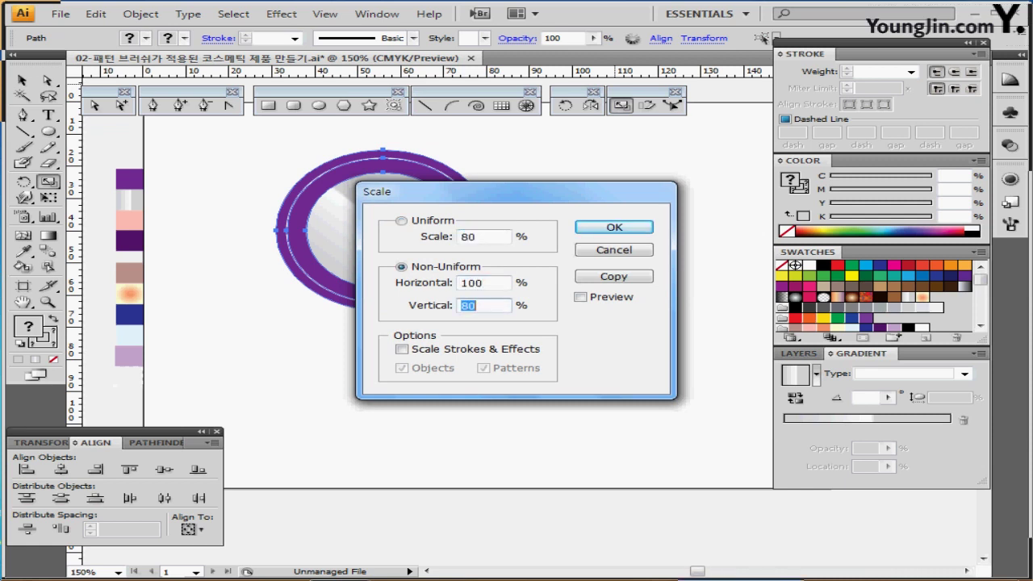
{"action": "type", "text": "65"}
{"action": "key", "text": "Tab"}
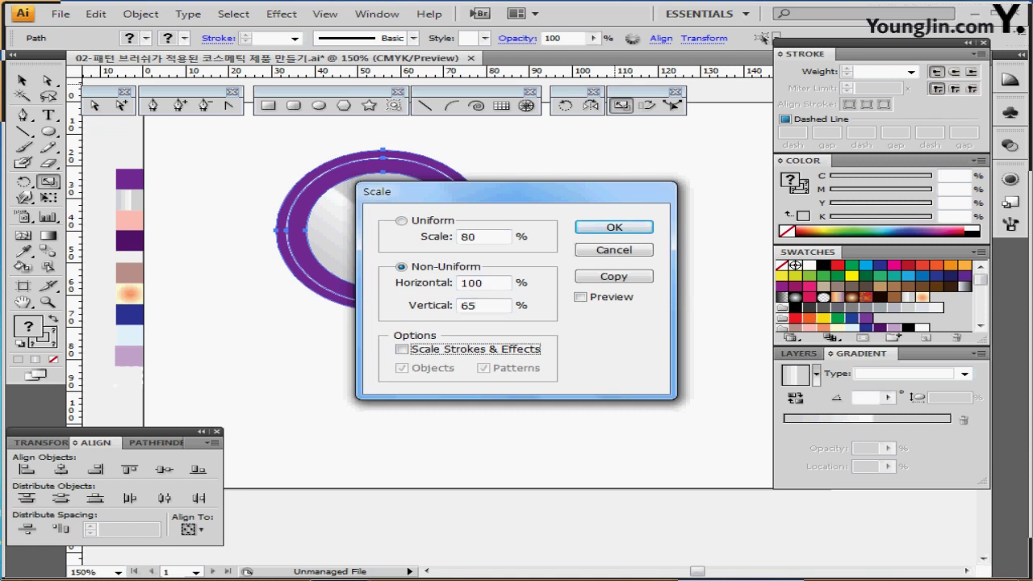
{"action": "key", "text": "alt+c"}
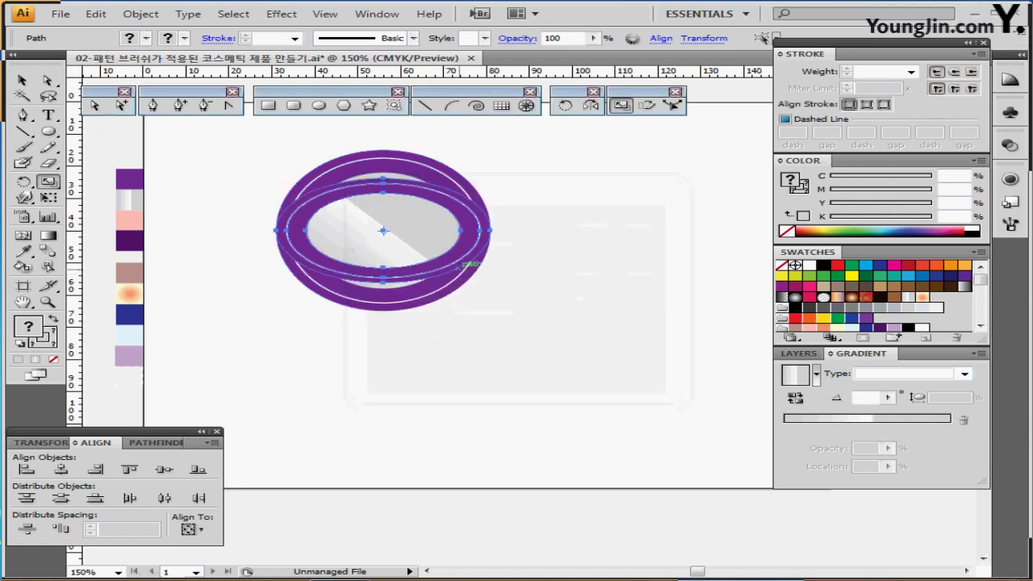
- Move the flattened ellipse copies straight down to the lower edge of the originals and align their top edges
{"action": "left_click_drag", "start_coordinate": [386, 237], "coordinate": [416, 357]}
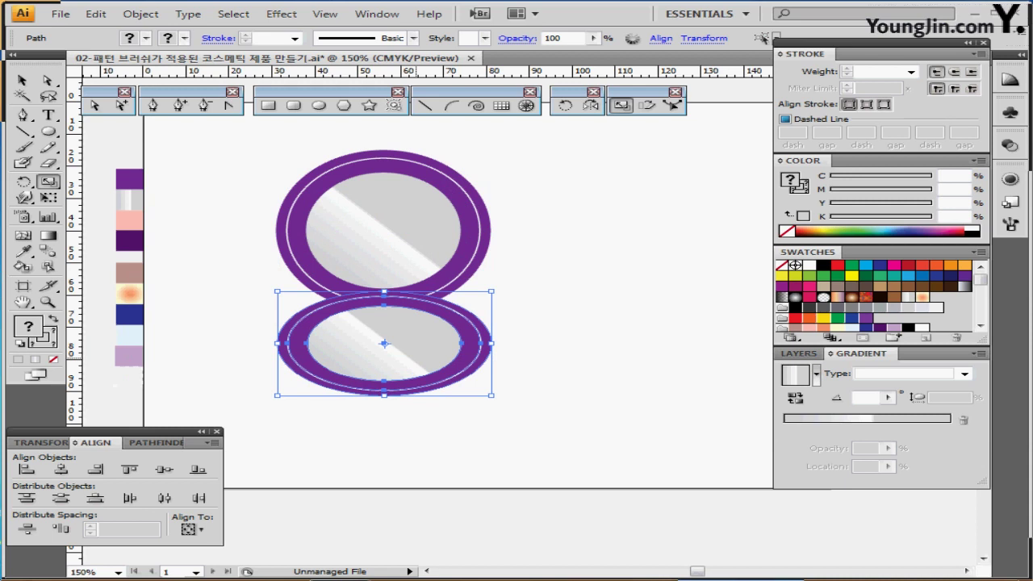
{"action": "key", "text": "ctrl+z"}
{"action": "key", "text": "ctrl+shift+b"}
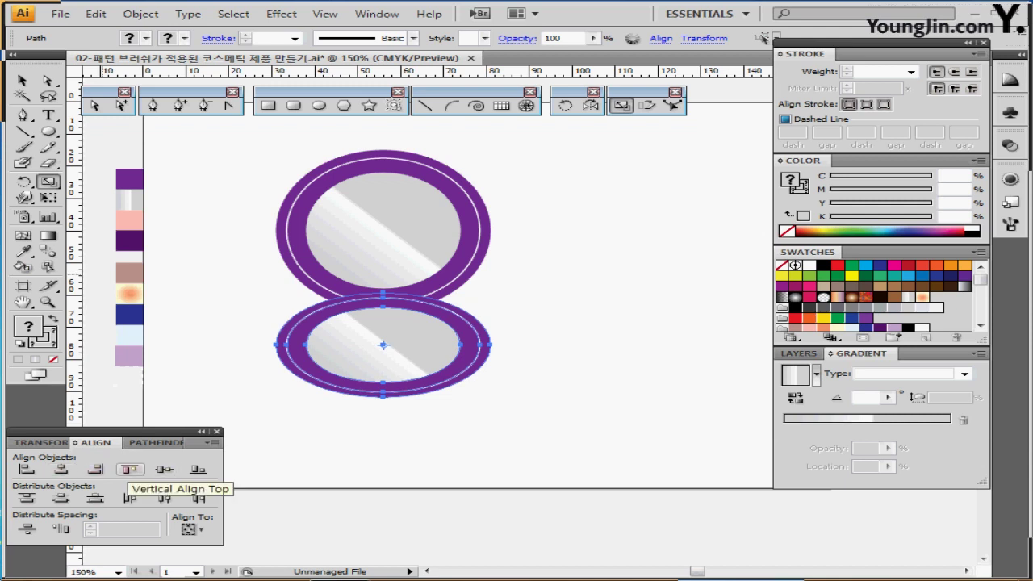
{"action": "left_click", "coordinate": [130, 469]}
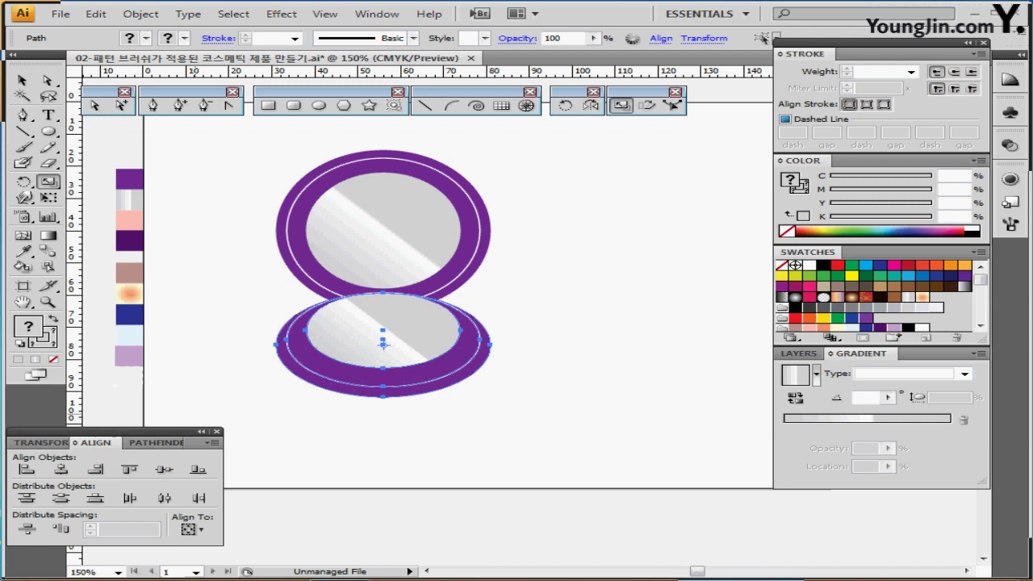
- Scale the white outline ellipse on the lower part uniformly to 90% from its top anchor point
{"action": "key", "text": "ctrl"}
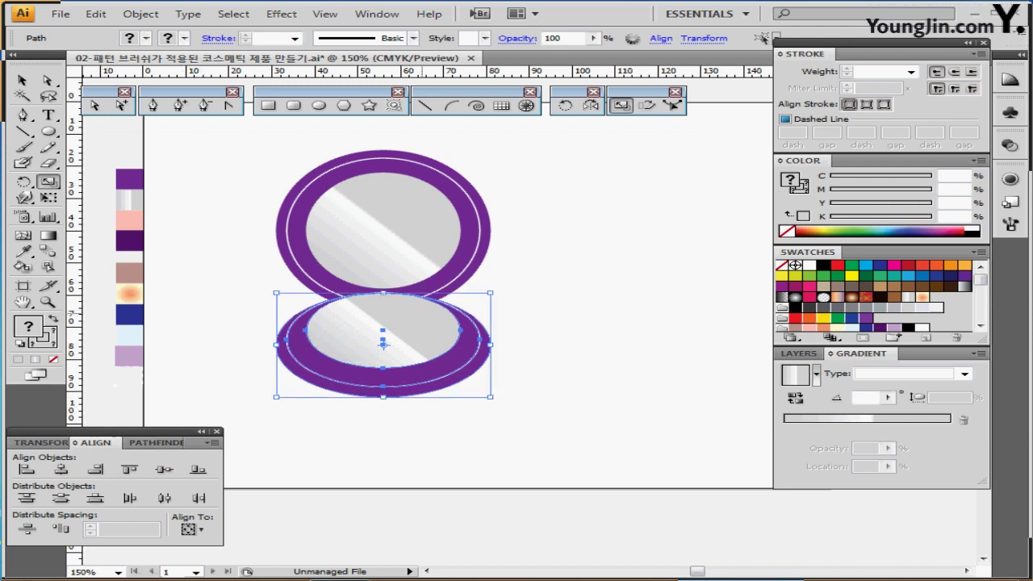
{"action": "key", "text": "ctrl+shift+a"}
{"action": "left_click", "coordinate": [421, 383], "text": "ctrl"}
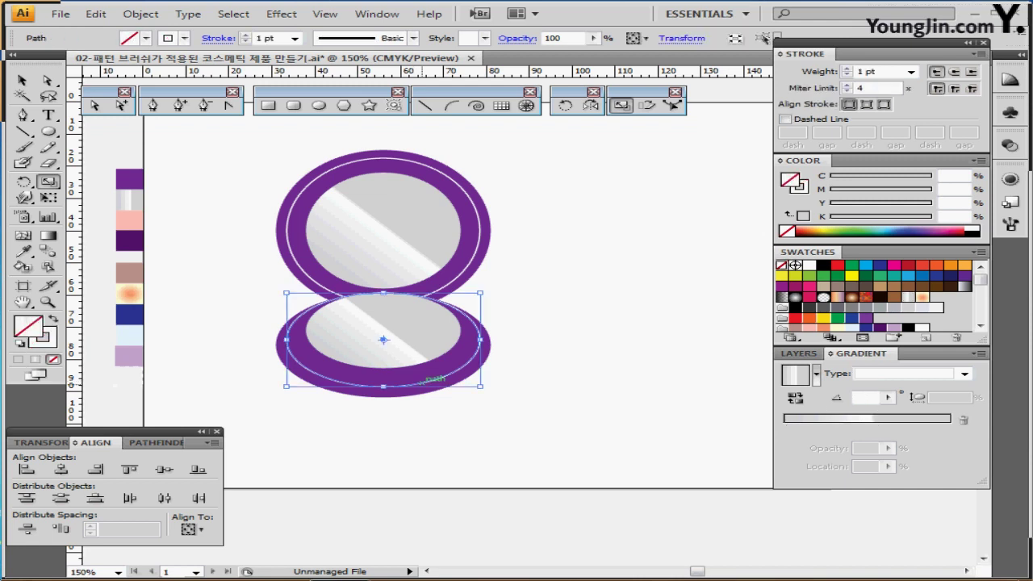
{"action": "key", "text": "a"}
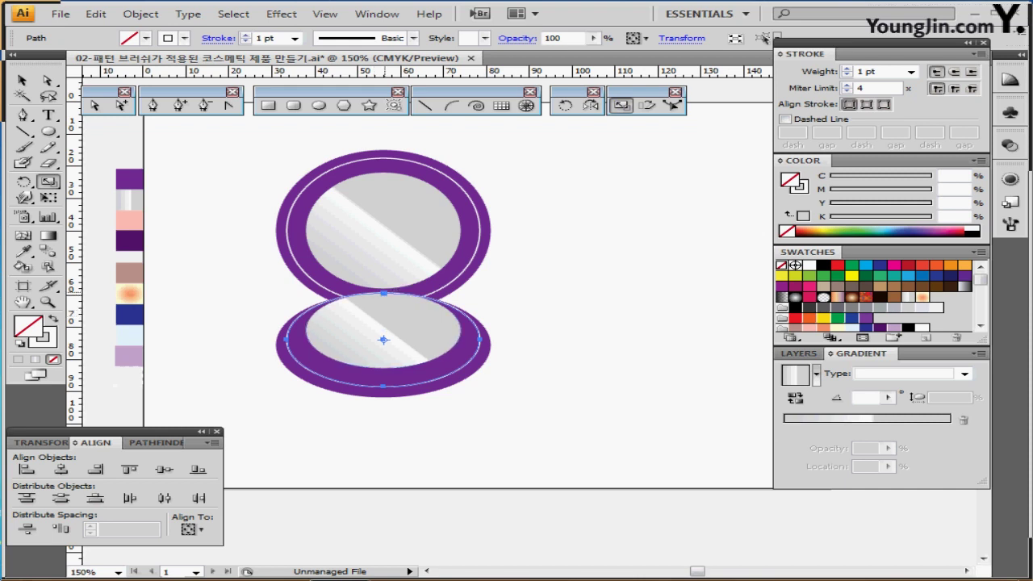
{"action": "left_click", "coordinate": [384, 293], "text": "alt"}
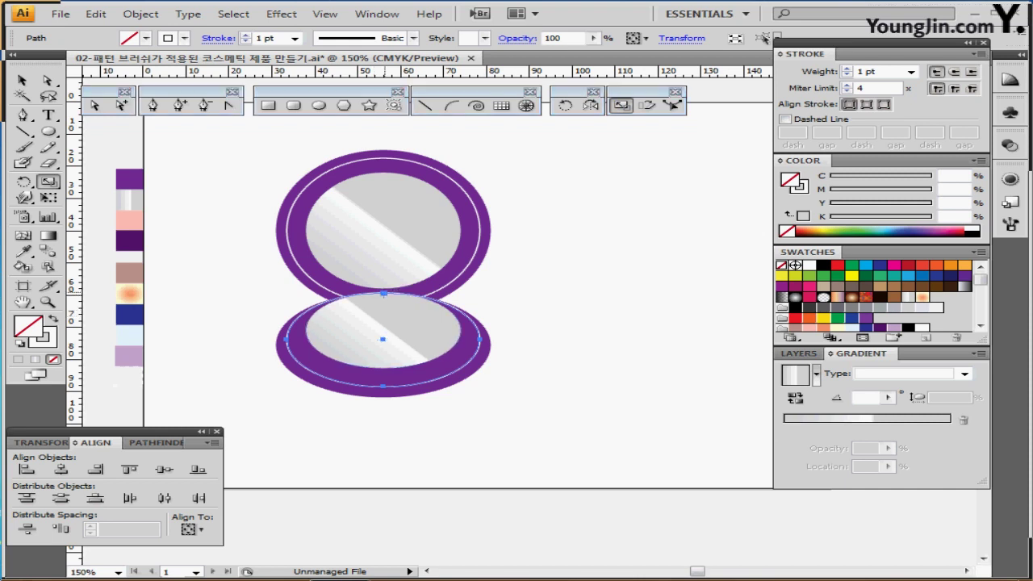
{"action": "left_click_drag", "start_coordinate": [516, 191], "coordinate": [630, 165]}
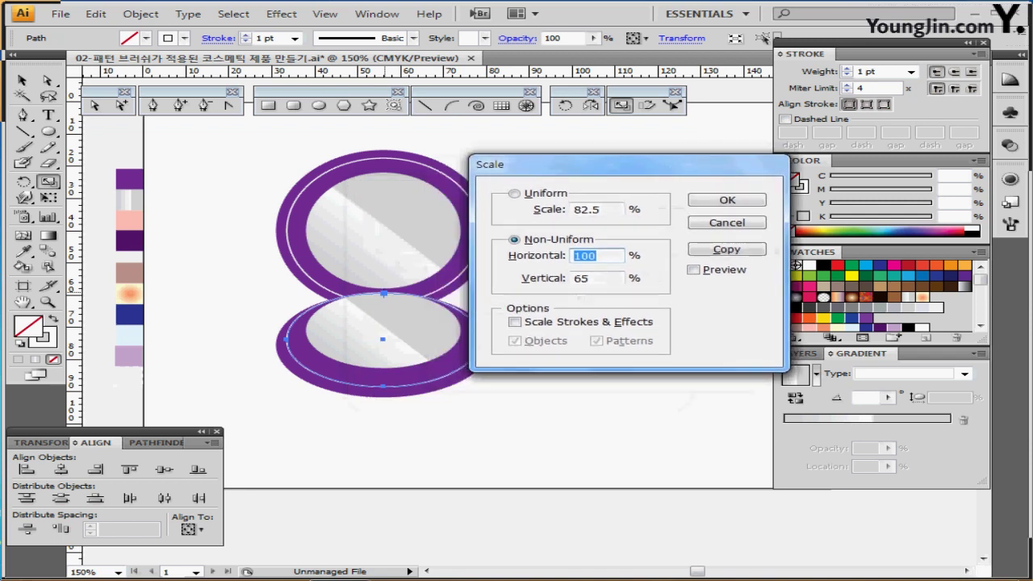
{"action": "key", "text": "shift+Tab"}
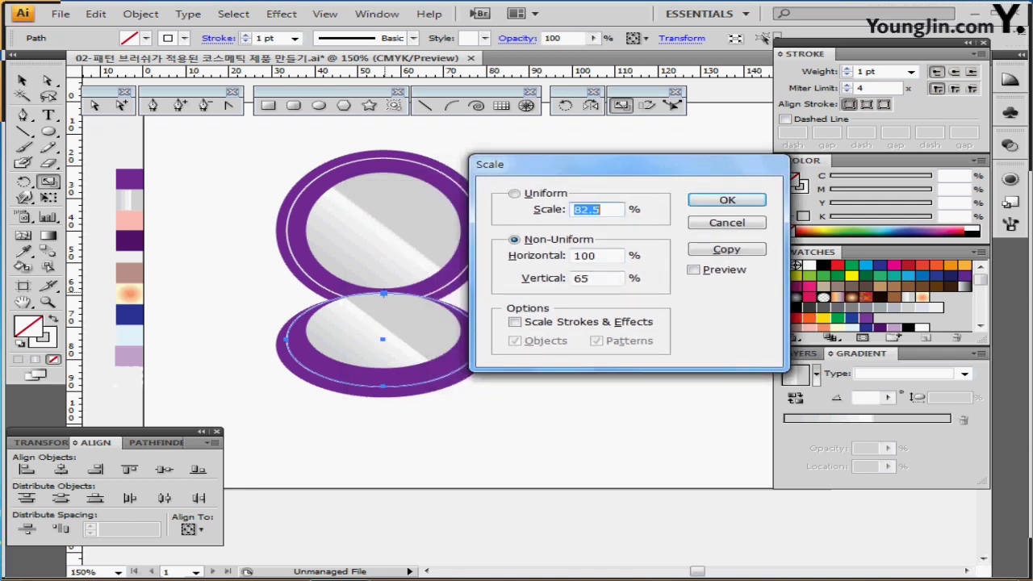
{"action": "type", "text": "90"}
{"action": "key", "text": "Return"}
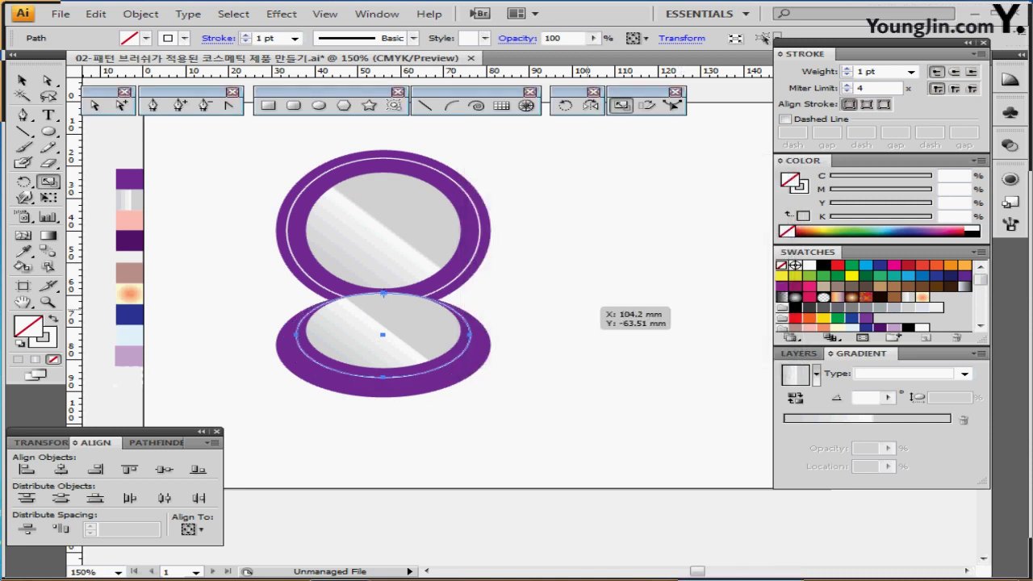
- Copy the lower purple ellipse 0 mm horizontally and -6 mm vertically, and send the copy one level backward
{"action": "key", "text": "ctrl"}
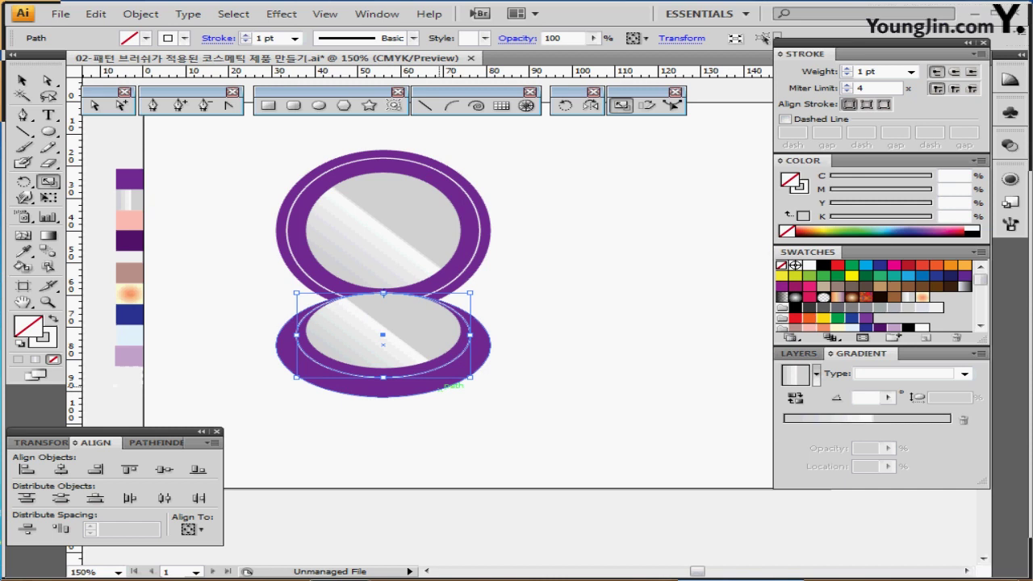
{"action": "left_click", "coordinate": [440, 389], "text": "ctrl"}
{"action": "left_click", "coordinate": [442, 382]}
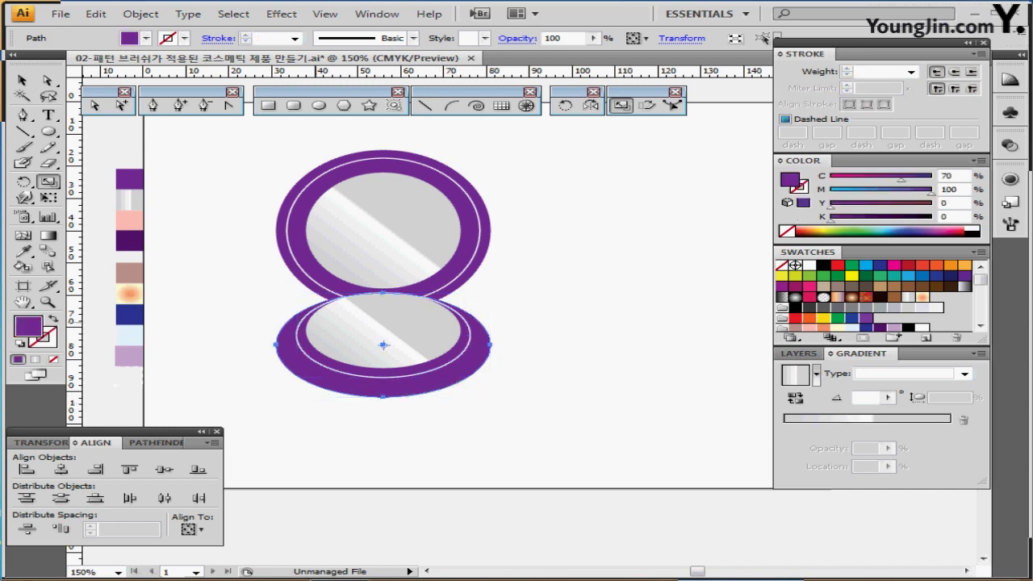
{"action": "key", "text": "v"}
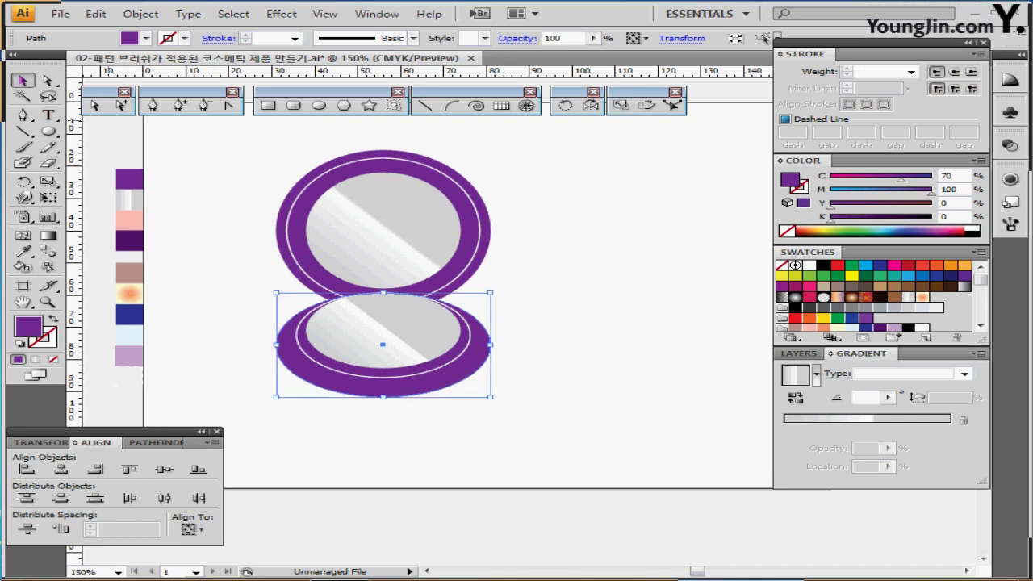
{"action": "key", "text": "Return"}
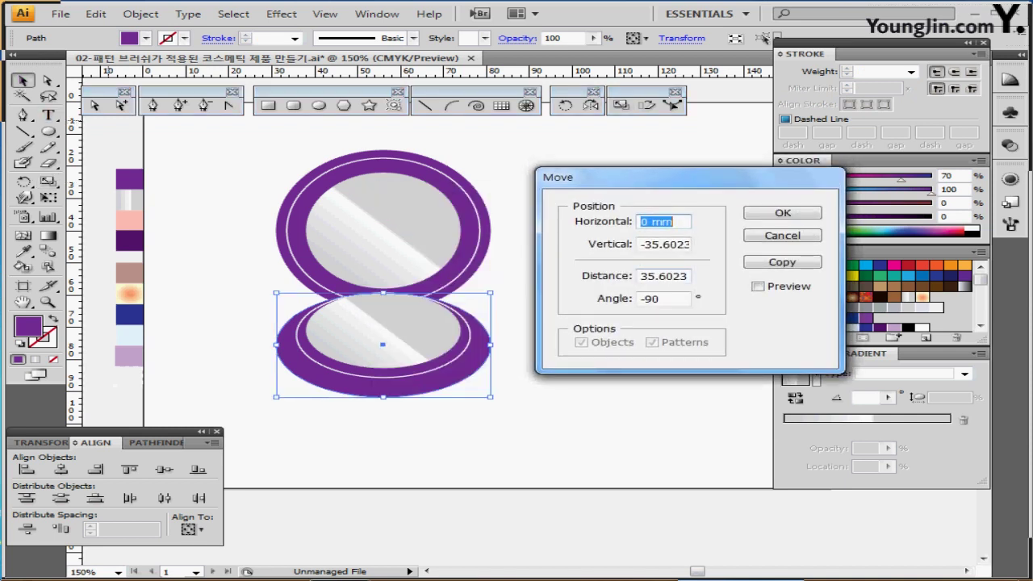
{"action": "key", "text": "Tab"}
{"action": "type", "text": "-"}
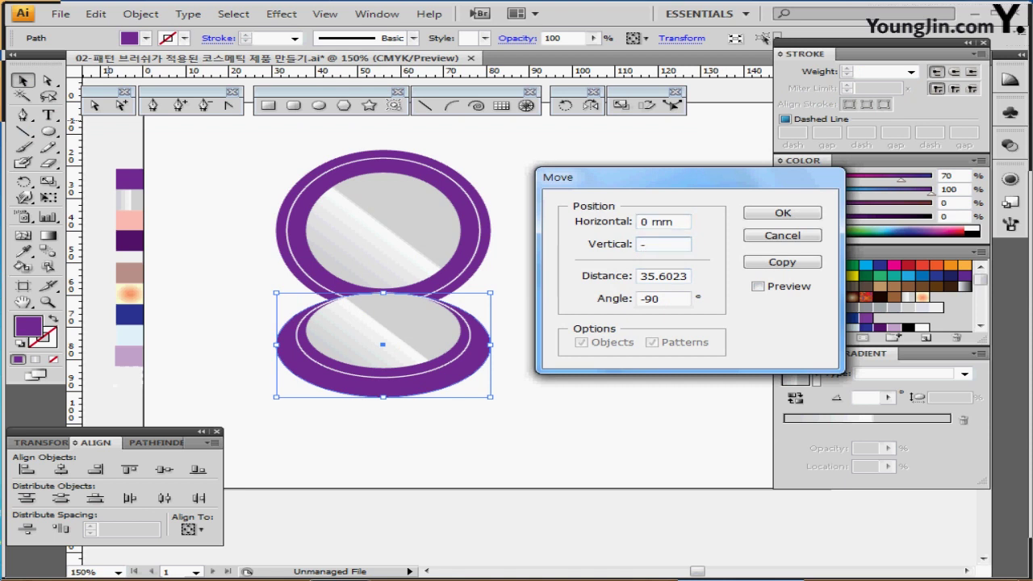
{"action": "type", "text": "6"}
{"action": "key", "text": "Tab"}
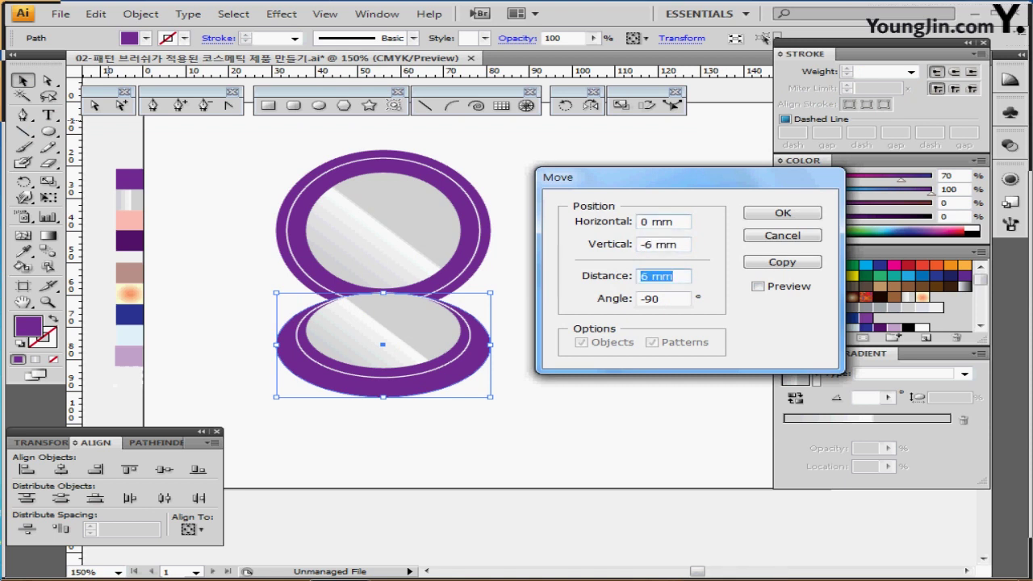
{"action": "key", "text": "alt+c"}
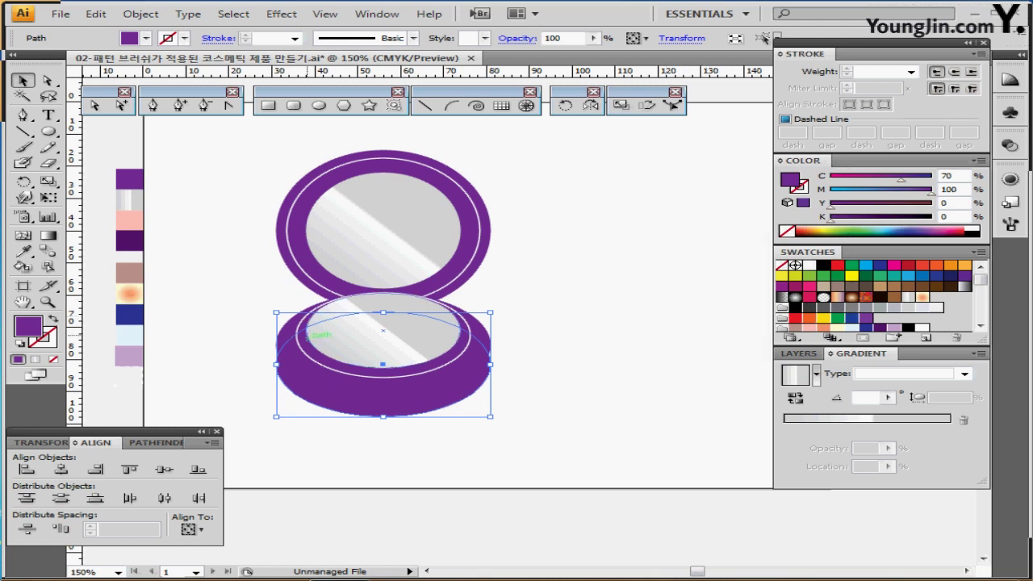
{"action": "key", "text": "ctrl+["}
- Create a 49.8 × 25 mm rectangle over the lower base and swap its fill and stroke for a purple outline
{"action": "key", "text": "ctrl+plus"}
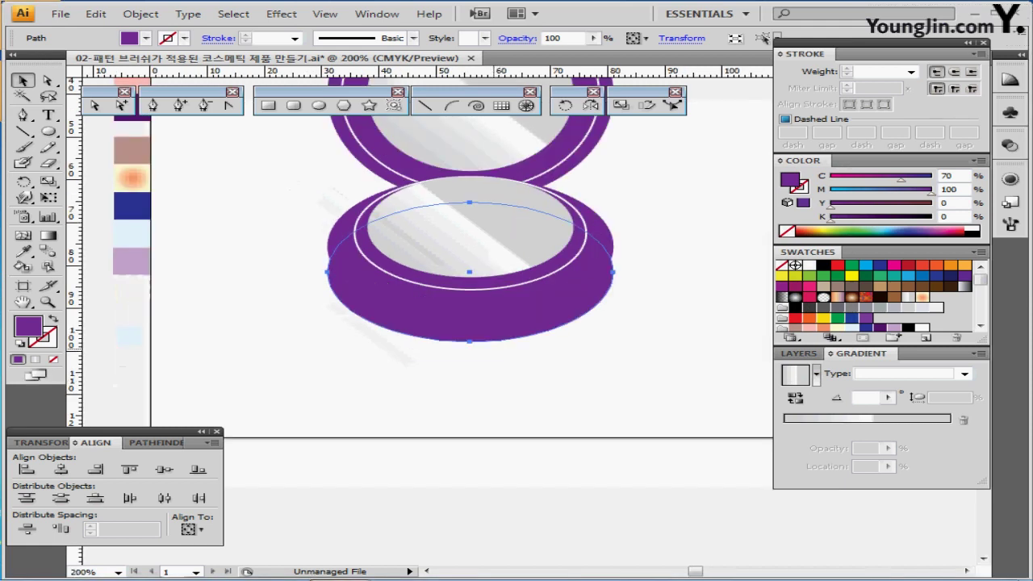
{"action": "left_click_drag", "start_coordinate": [427, 401], "coordinate": [368, 429]}
{"action": "key", "text": "m"}
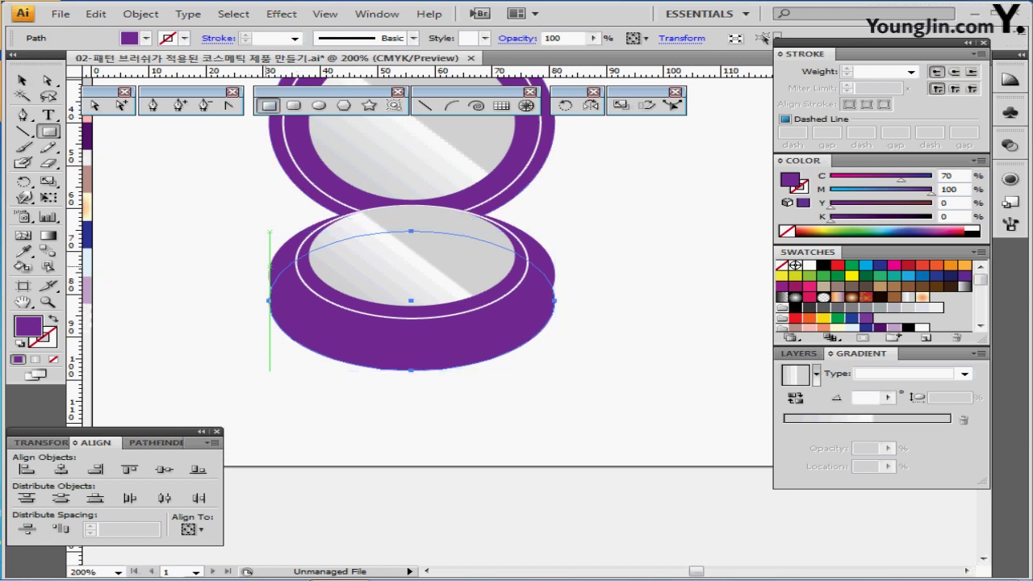
{"action": "left_click", "coordinate": [279, 263]}
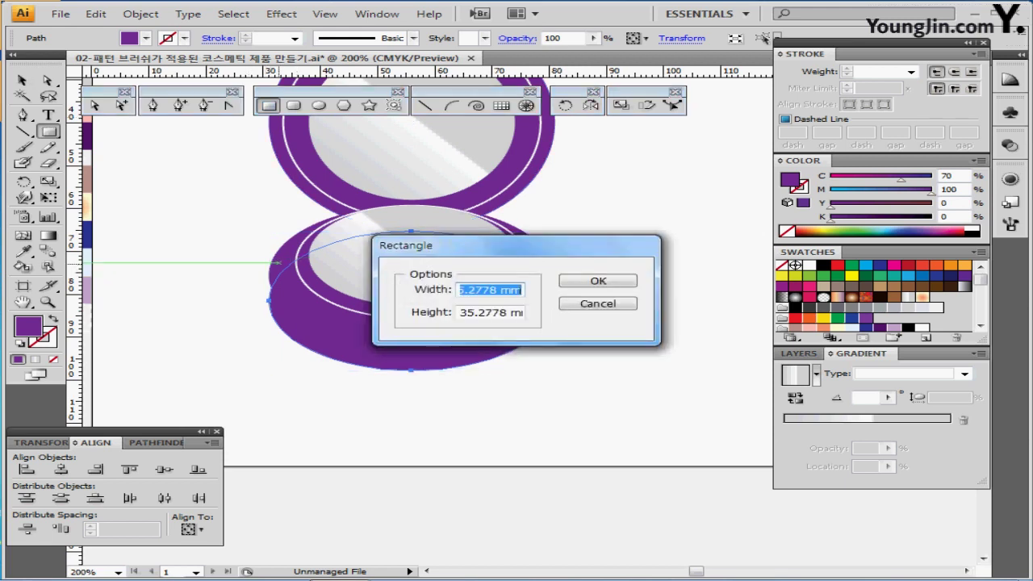
{"action": "type", "text": "4"}
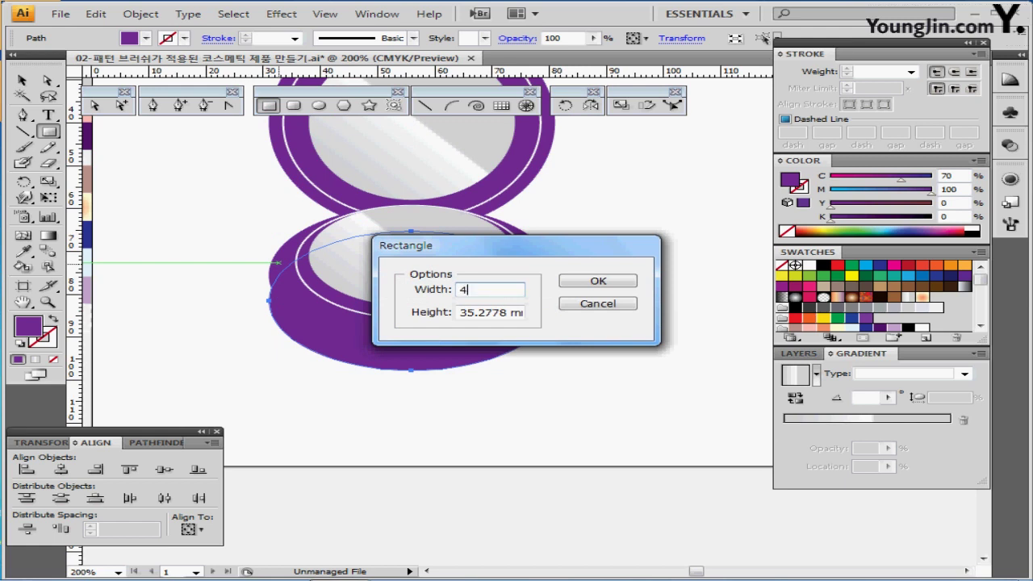
{"action": "type", "text": "9.8"}
{"action": "key", "text": "Tab"}
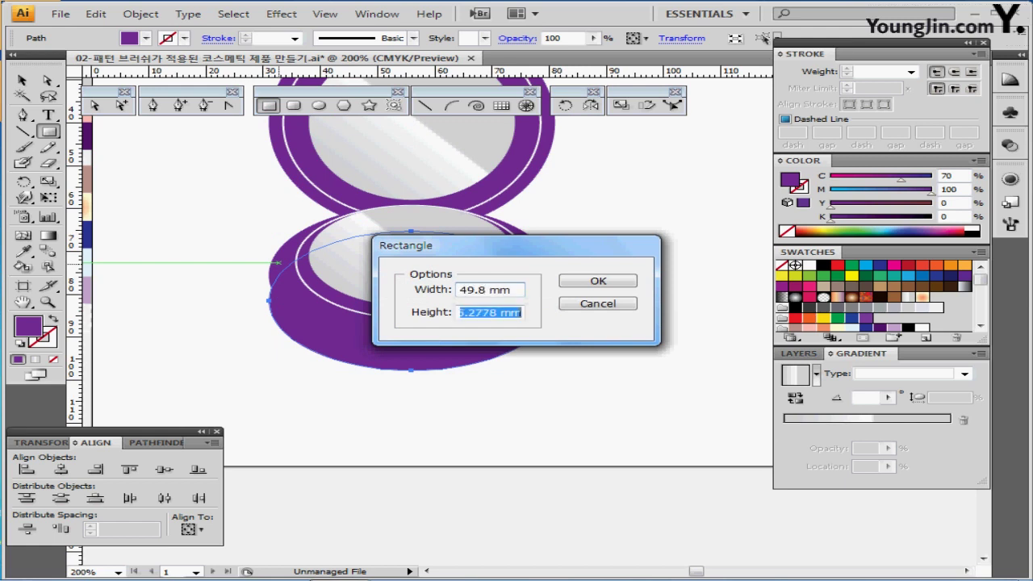
{"action": "type", "text": "25"}
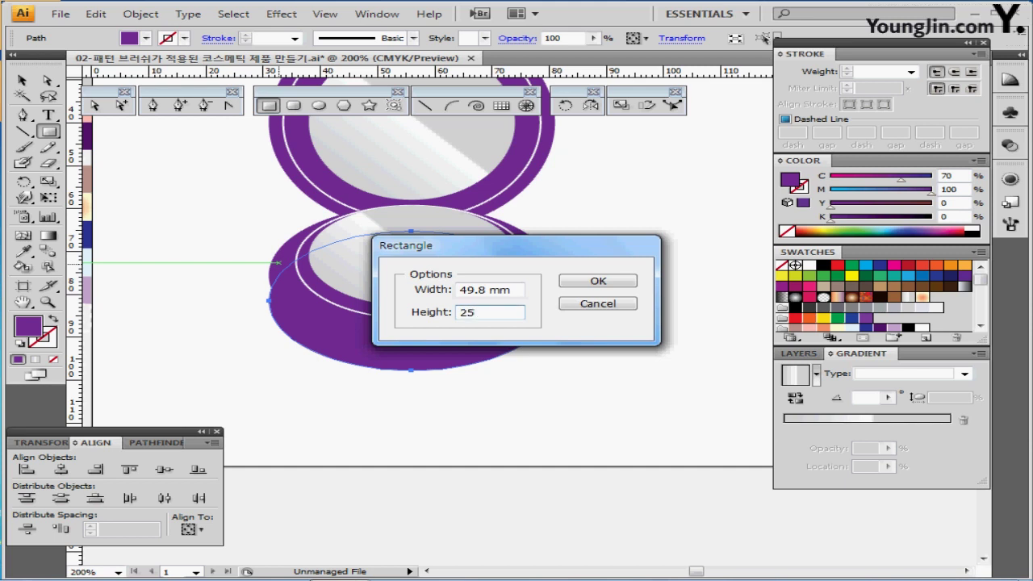
{"action": "key", "text": "Tab"}
{"action": "key", "text": "Return"}
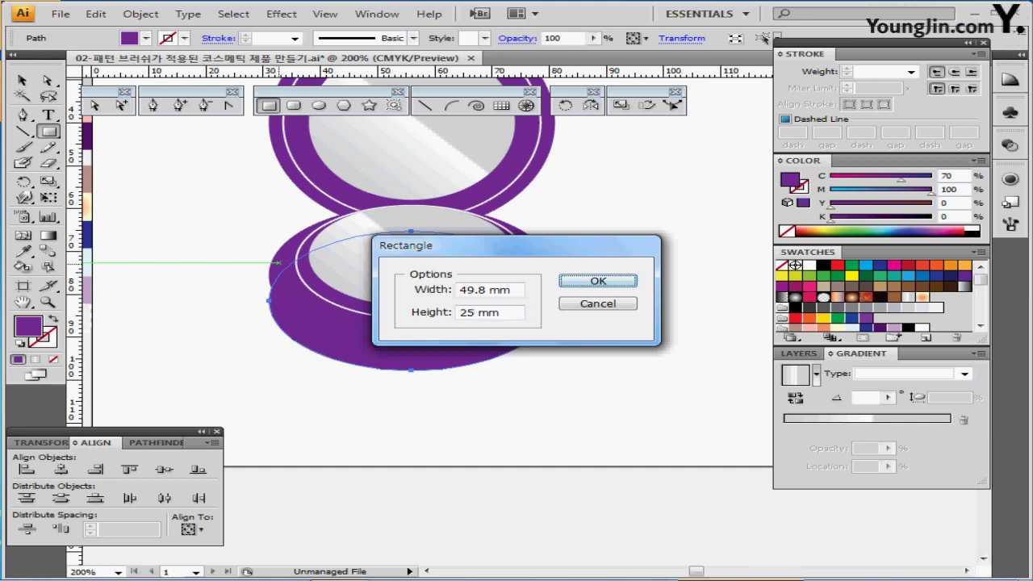
{"action": "key", "text": "shift+x"}
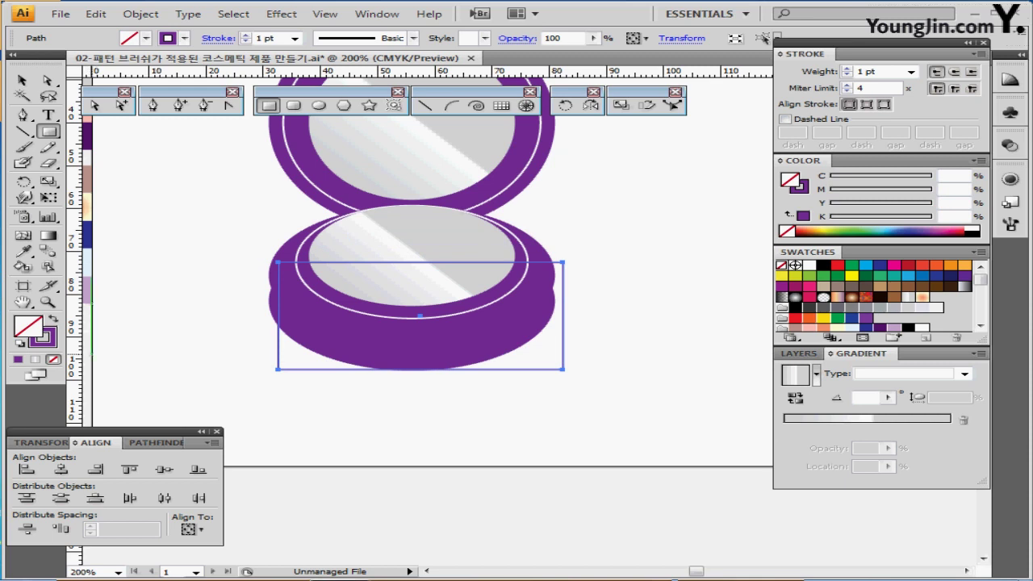
- Move the outlined rectangle to the sides and lower edge of the copied purple ellipse and centre all the lower shapes horizontally
{"action": "key", "text": "ctrl+shift+a"}
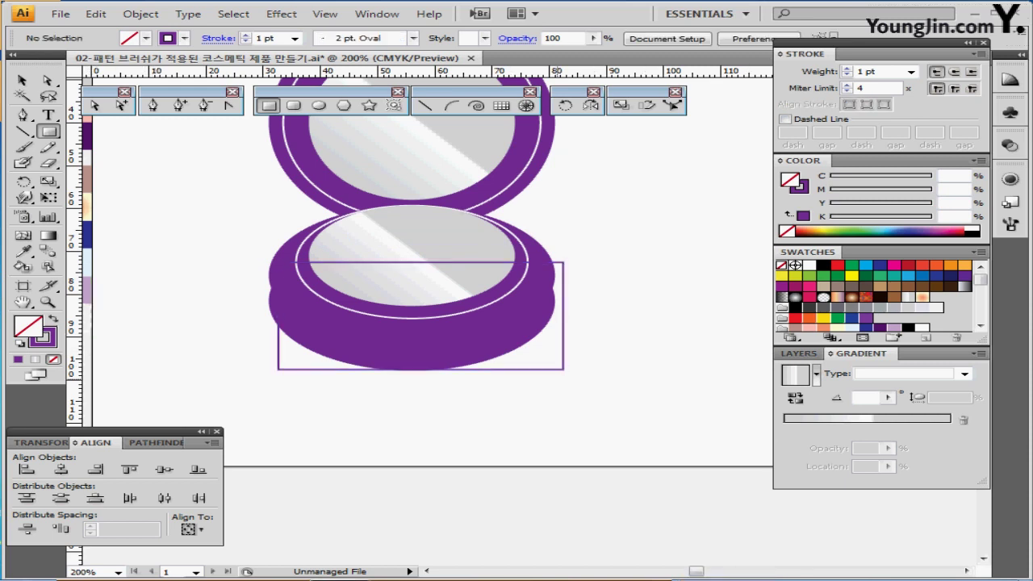
{"action": "mouse_move", "coordinate": [553, 370]}
{"action": "left_mouse_down"}
{"action": "mouse_move", "coordinate": [541, 377]}
{"action": "mouse_move", "coordinate": [552, 368]}
{"action": "left_mouse_up"}
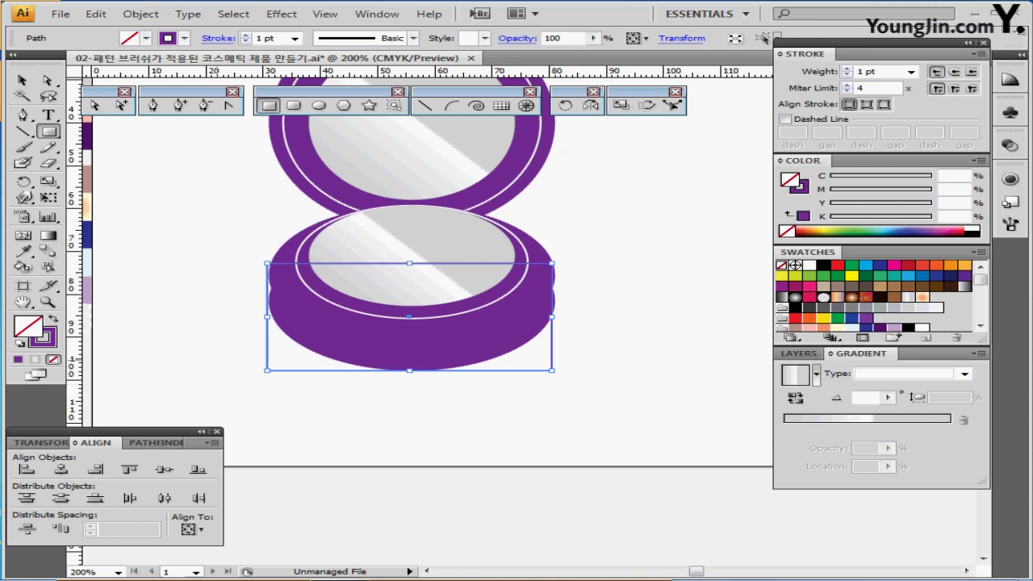
{"action": "left_click_drag", "start_coordinate": [233, 385], "coordinate": [286, 275]}
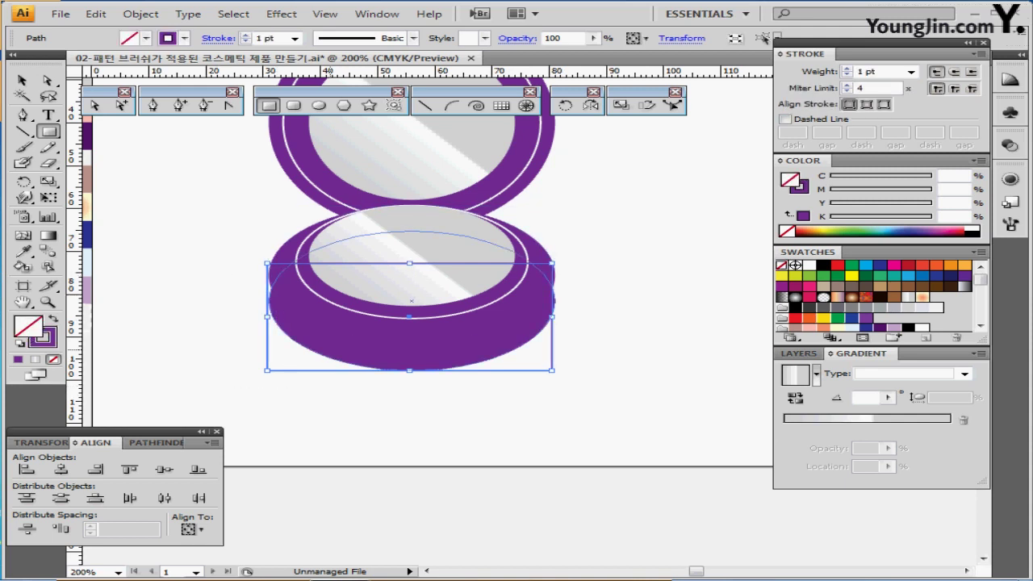
{"action": "key", "text": "Right"}
{"action": "key", "text": "Right"}
{"action": "key", "text": "Right"}
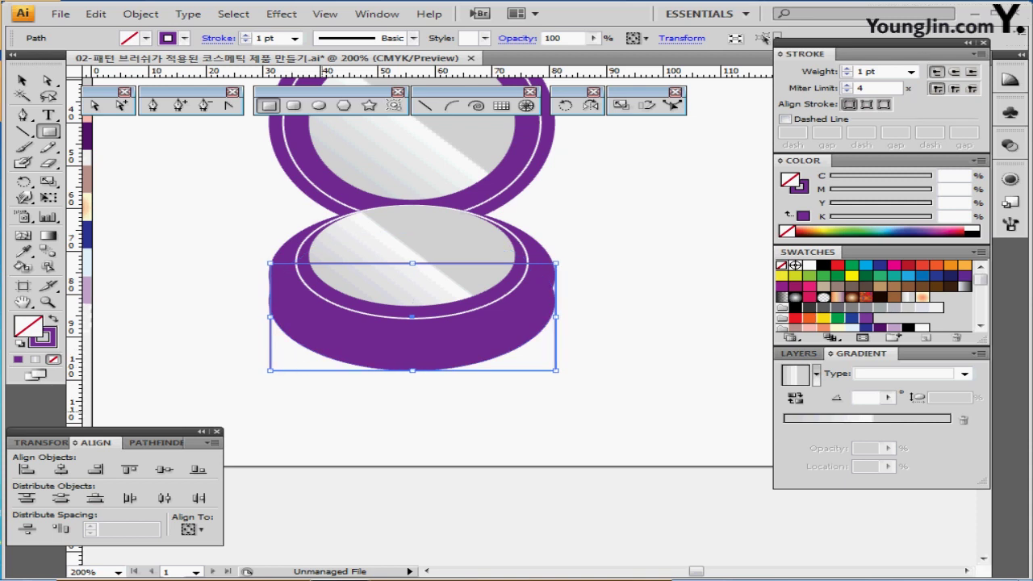
{"action": "left_click", "coordinate": [367, 418], "text": "ctrl"}
{"action": "left_click_drag", "start_coordinate": [367, 418], "coordinate": [443, 258]}
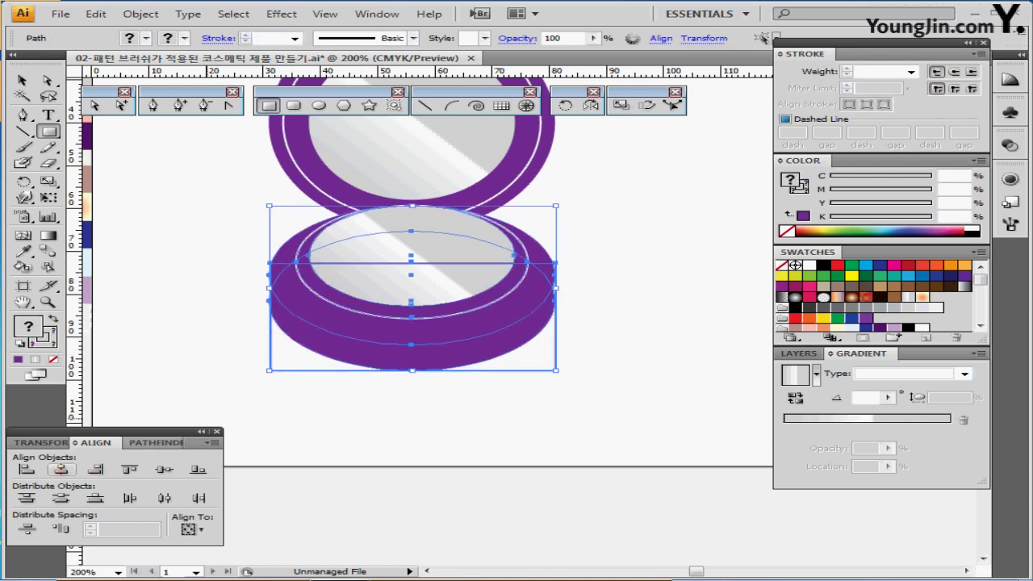
{"action": "left_click", "coordinate": [62, 469]}
{"action": "key", "text": "ctrl+shift+a"}
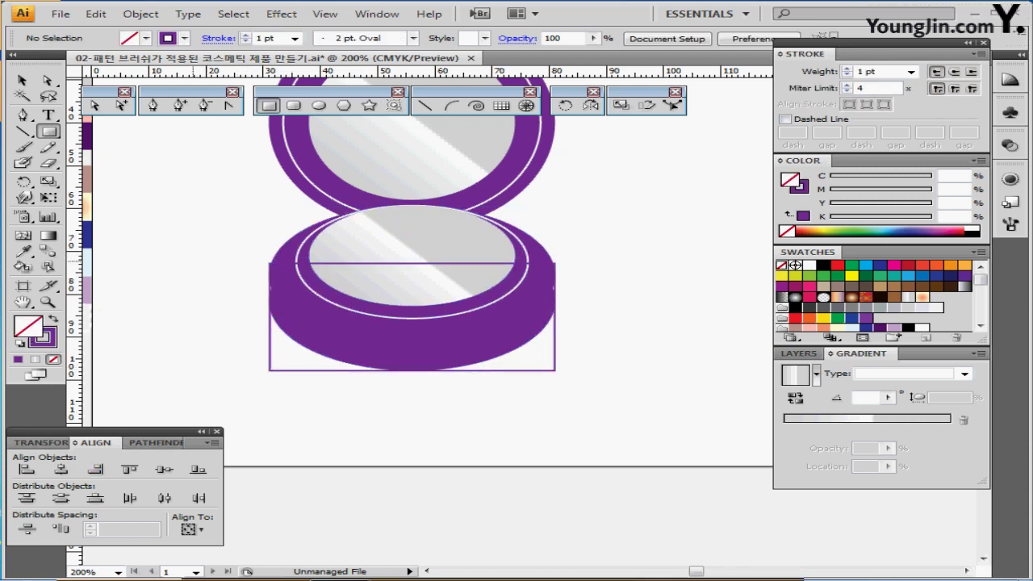
- Split the rectangle and both lower purple ellipses into separate pieces with the Pathfinder Divide operation
{"action": "left_click_drag", "start_coordinate": [235, 270], "coordinate": [279, 366]}
{"action": "left_click", "coordinate": [279, 365], "text": "shift"}
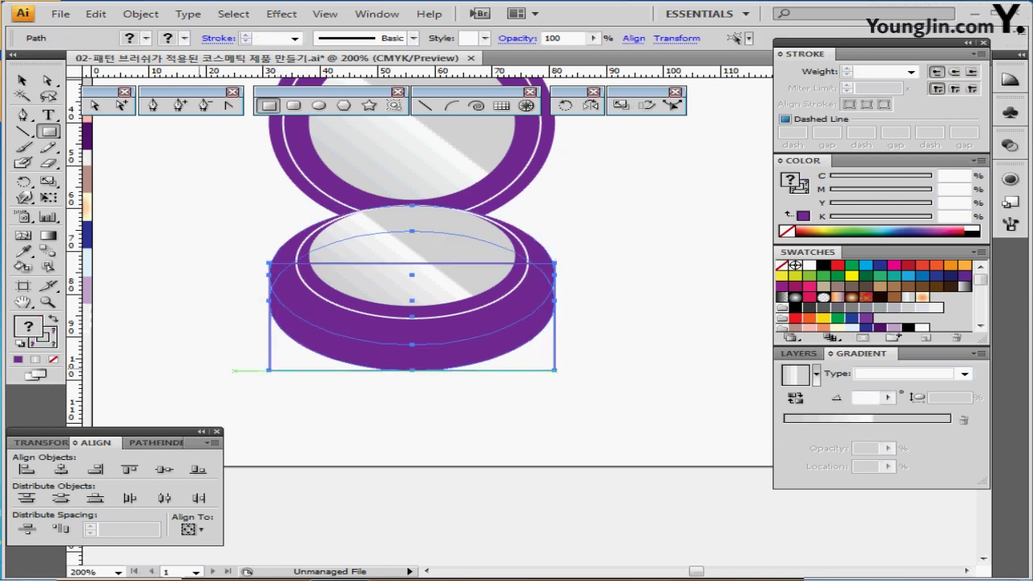
{"action": "left_click", "coordinate": [147, 443]}
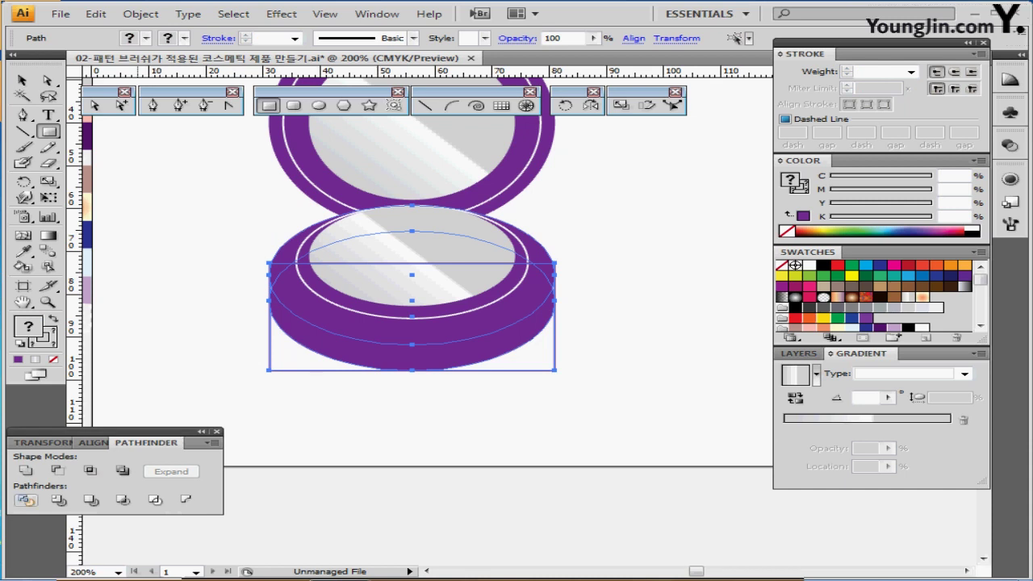
{"action": "left_click", "coordinate": [26, 500]}
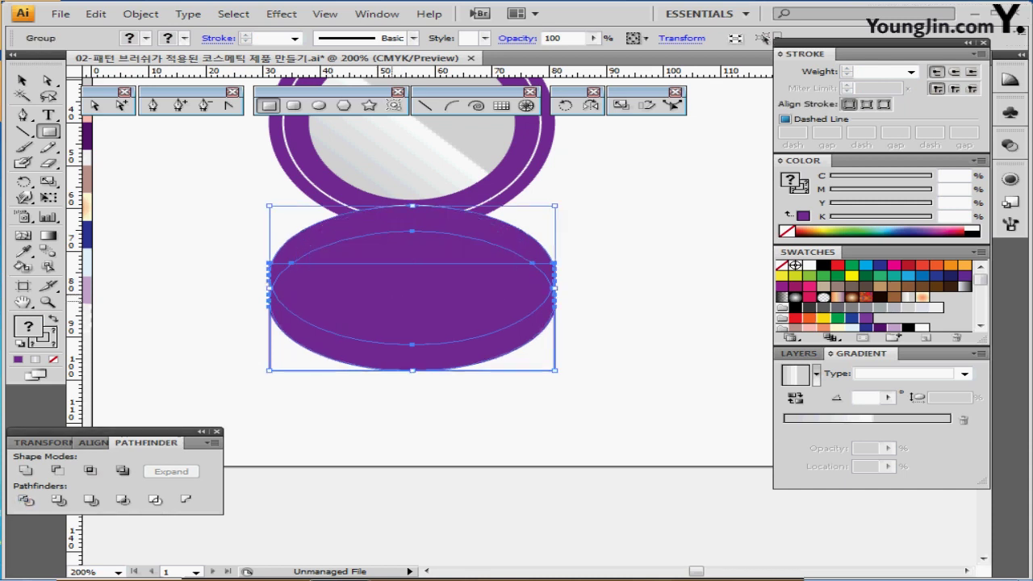
- Isolate the divided group and delete the two outlined corner pieces beneath the ellipse
{"action": "double_click", "coordinate": [344, 311], "text": "ctrl"}
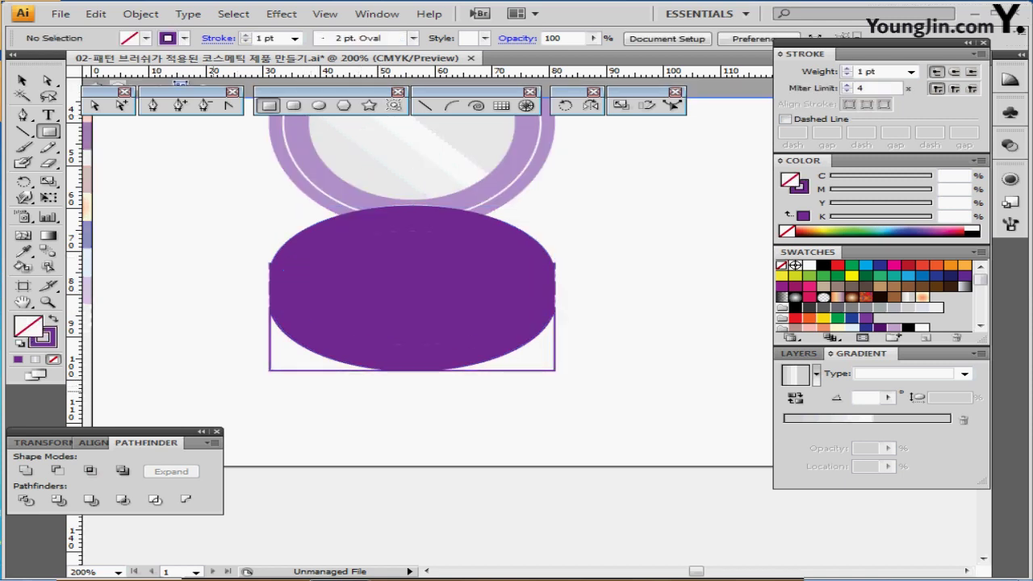
{"action": "left_click_drag", "start_coordinate": [269, 370], "coordinate": [412, 307]}
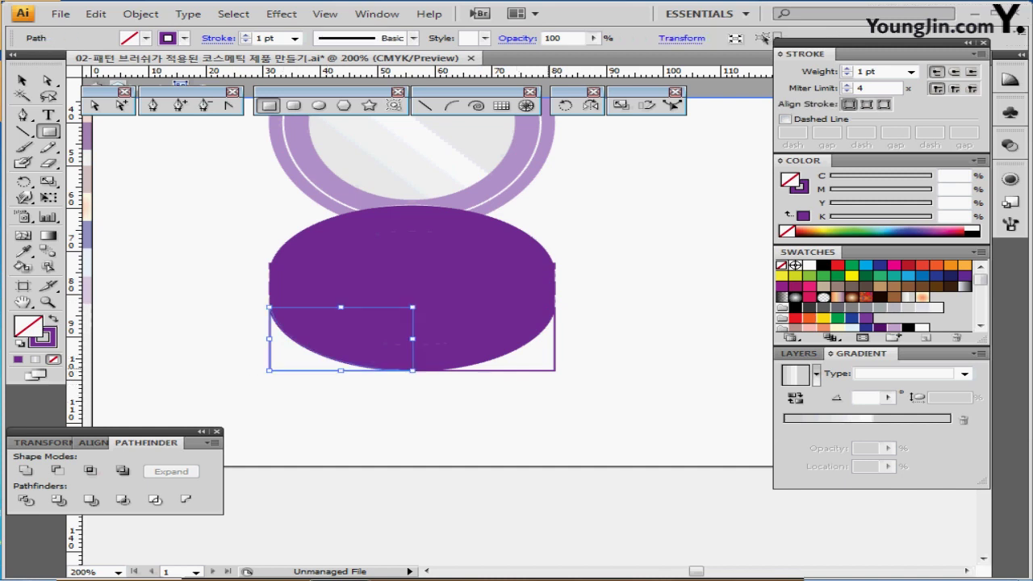
{"action": "left_click", "coordinate": [480, 370], "text": "ctrl+shift"}
{"action": "key", "text": "Delete"}
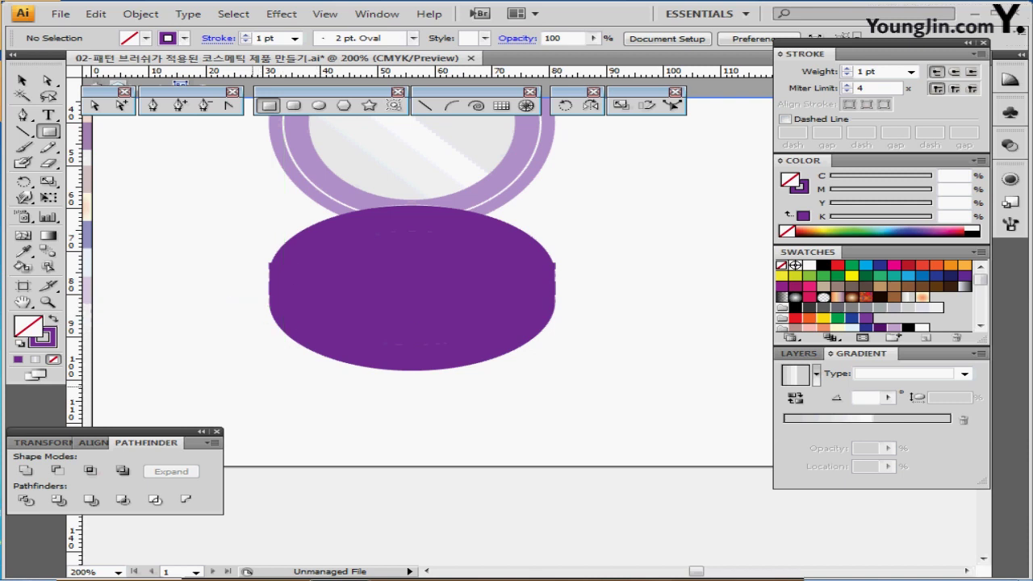
- Unite all the divided base pieces except the lower rim into one top surface shape
{"action": "left_click_drag", "start_coordinate": [252, 197], "coordinate": [581, 387]}
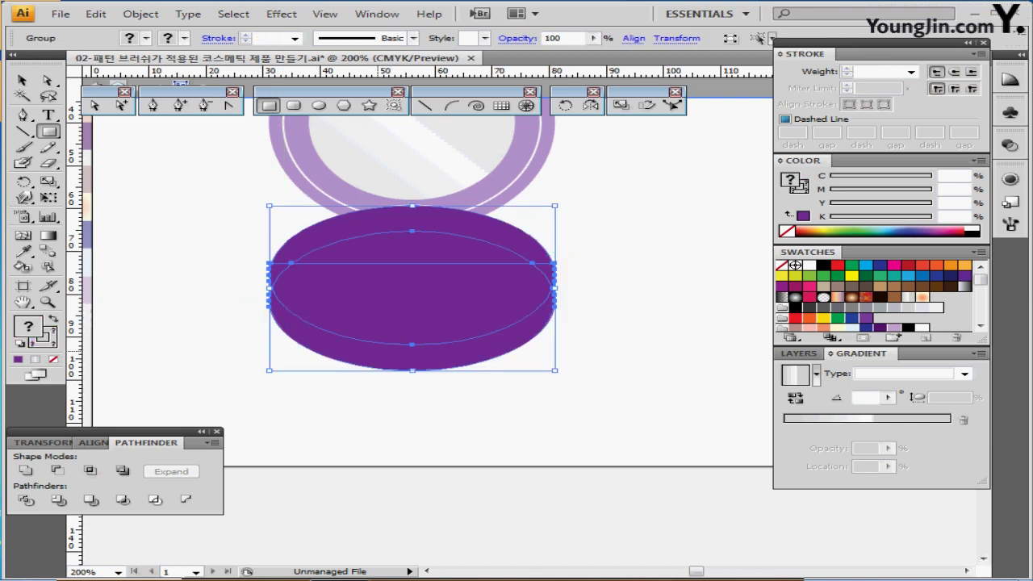
{"action": "left_click", "coordinate": [378, 360], "text": "ctrl+shift"}
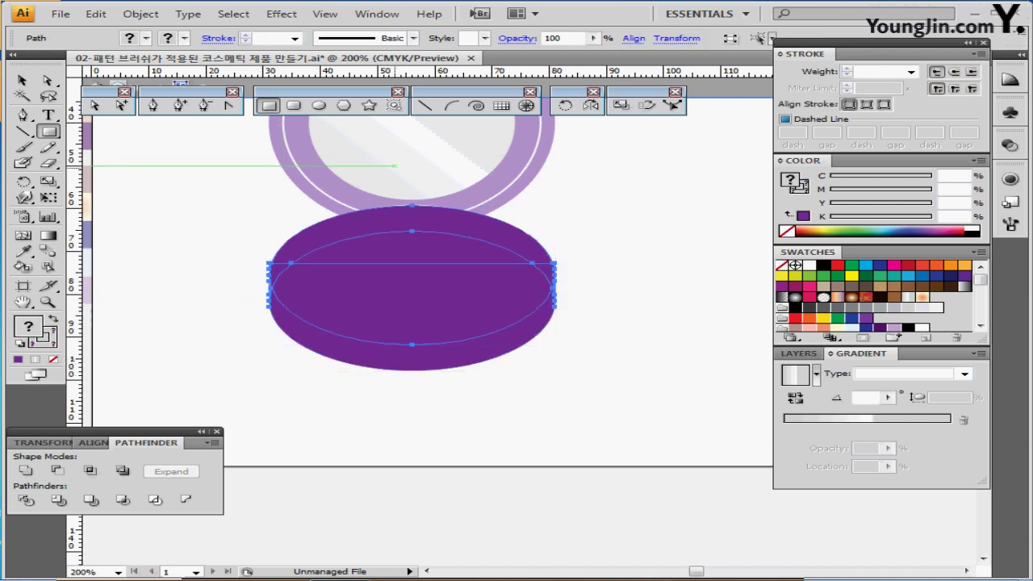
{"action": "left_click", "coordinate": [25, 471]}
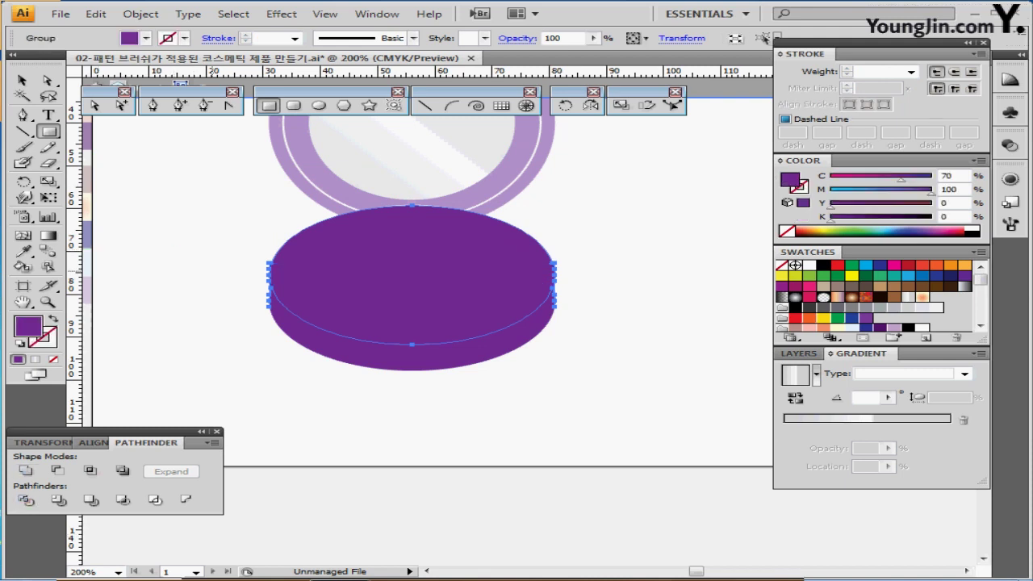
- Fill the merged top surface of the base with the pink sample colour, C 0, M 30, Y 20, K 0
{"action": "key", "text": "ctrl+minus"}
{"action": "left_click_drag", "start_coordinate": [102, 274], "coordinate": [67, 260]}
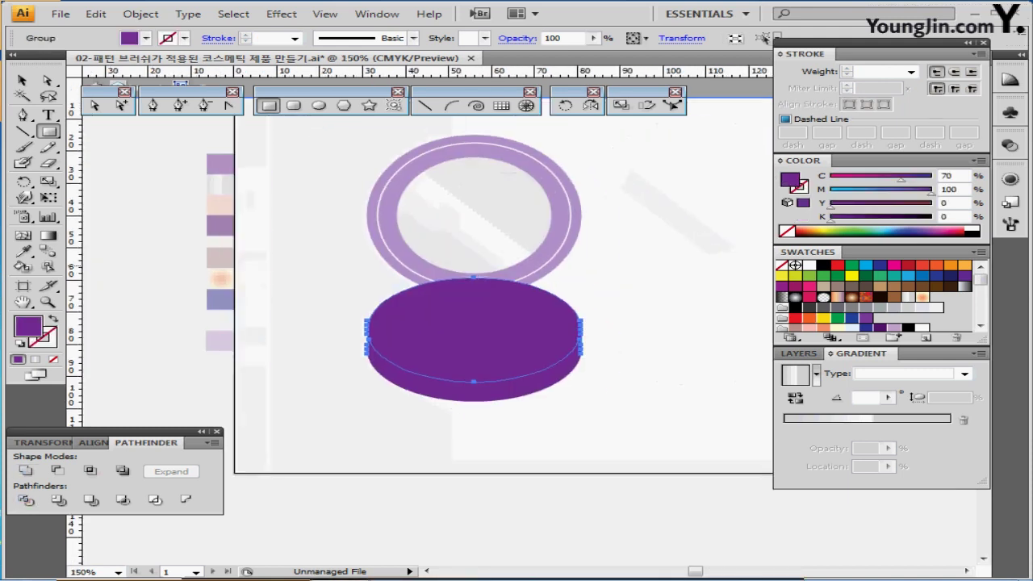
{"action": "key", "text": "i"}
{"action": "left_click", "coordinate": [220, 201]}
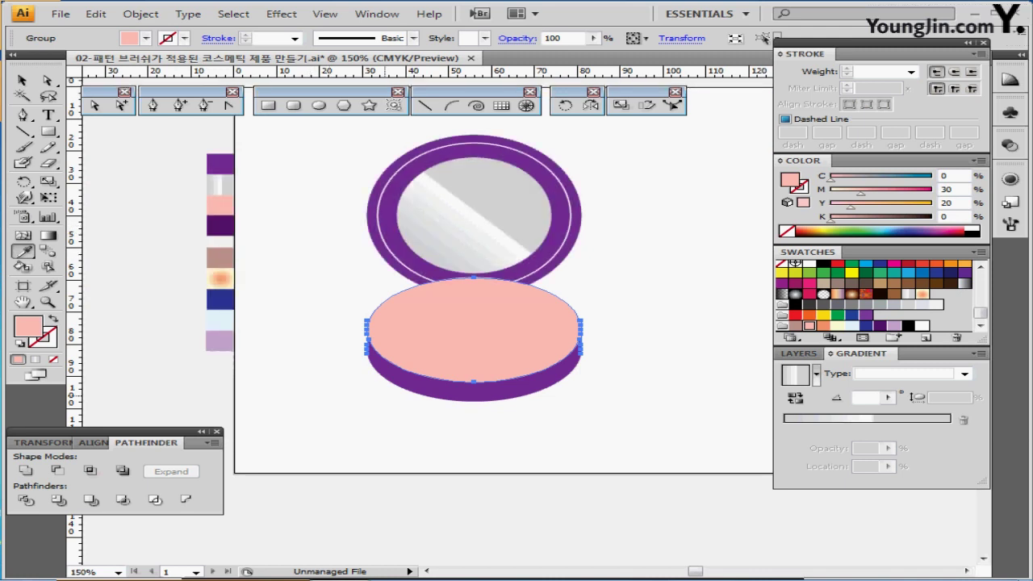
- Send the pink top surface and the purple rim together behind the smaller ellipses of the base
{"action": "left_click", "coordinate": [360, 408], "text": "ctrl"}
{"action": "left_click", "coordinate": [502, 374], "text": "ctrl"}
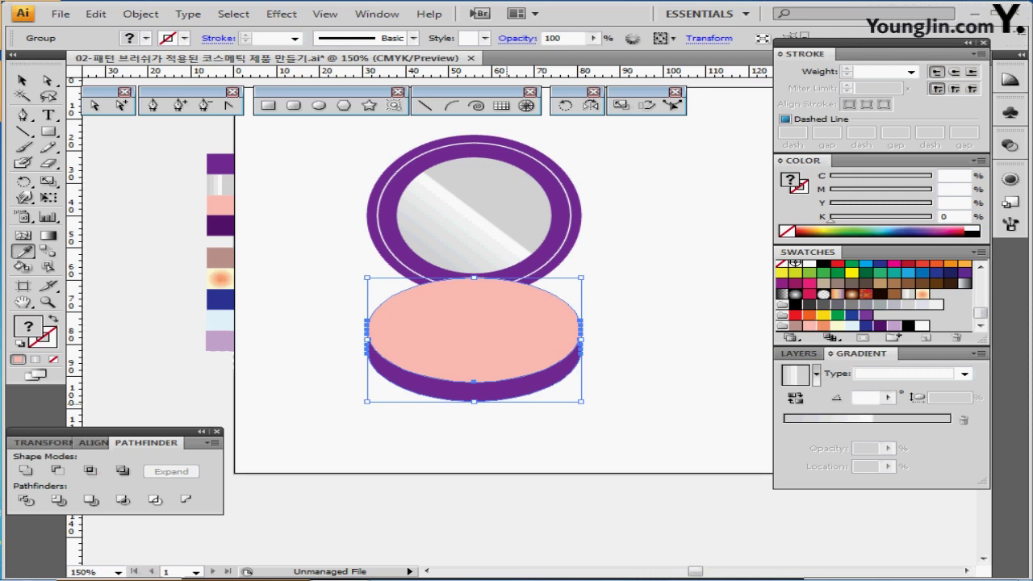
{"action": "key", "text": "ctrl+["}
{"action": "key", "text": "ctrl+shift+b"}
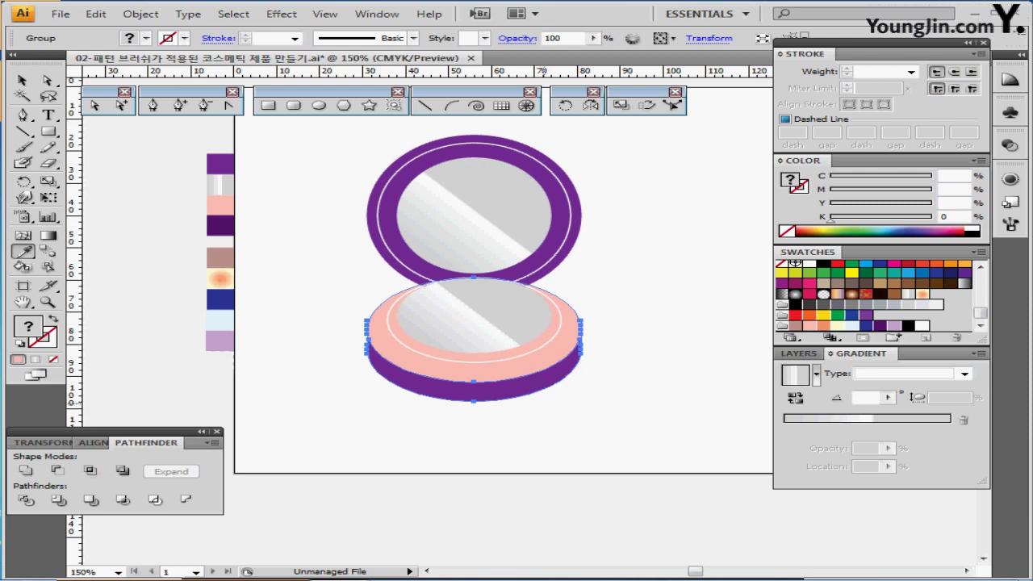
- Fill the innermost ellipse of the base with the sampled orange-to-cream radial gradient
{"action": "key", "text": "ctrl+shift+a"}
{"action": "left_click", "coordinate": [484, 329], "text": "ctrl"}
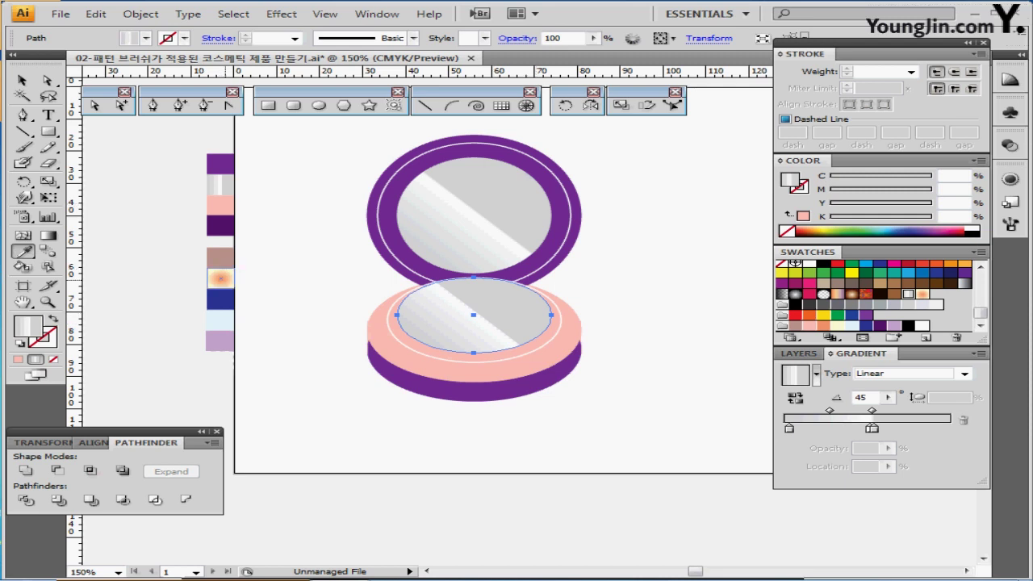
{"action": "left_click", "coordinate": [220, 279]}
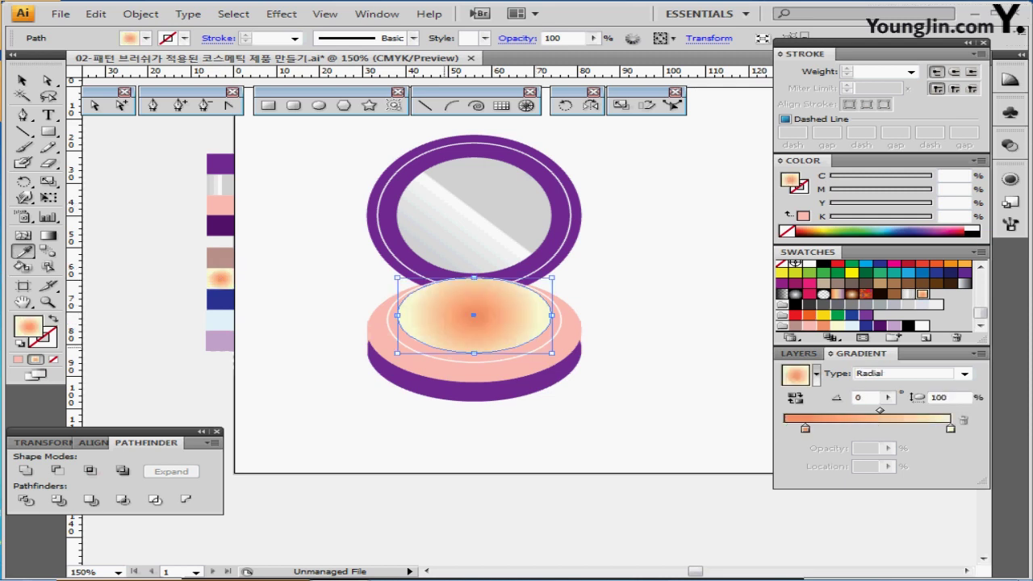
{"action": "left_click", "coordinate": [444, 369], "text": "ctrl"}
{"action": "left_click", "coordinate": [220, 257]}
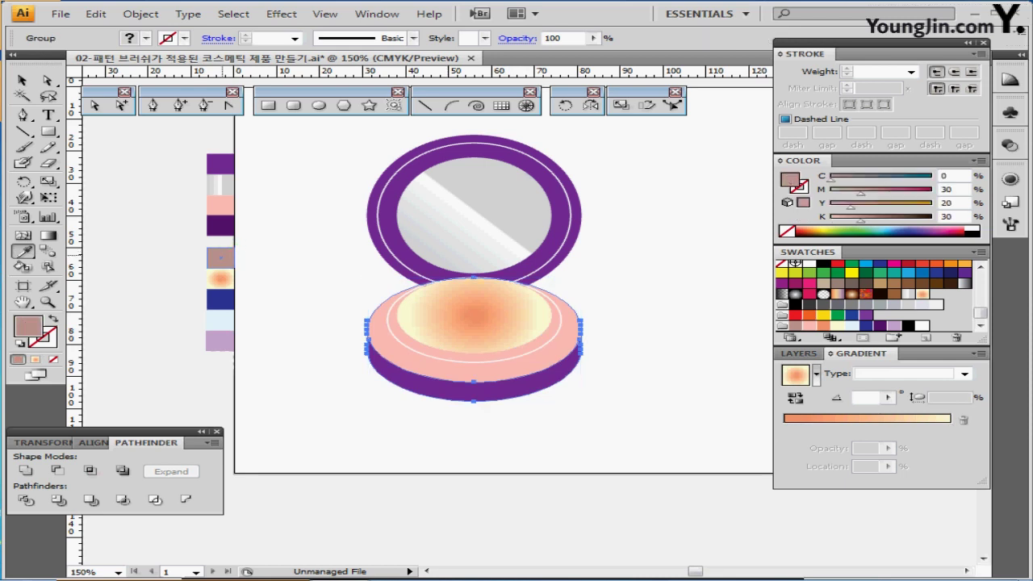
{"action": "key", "text": "ctrl+z"}
- Replace the white outline of the ring around the gradient ellipse with the dusty brown sample fill, C 0, M 30, Y 20, K 30
{"action": "left_click", "coordinate": [360, 294], "text": "ctrl"}
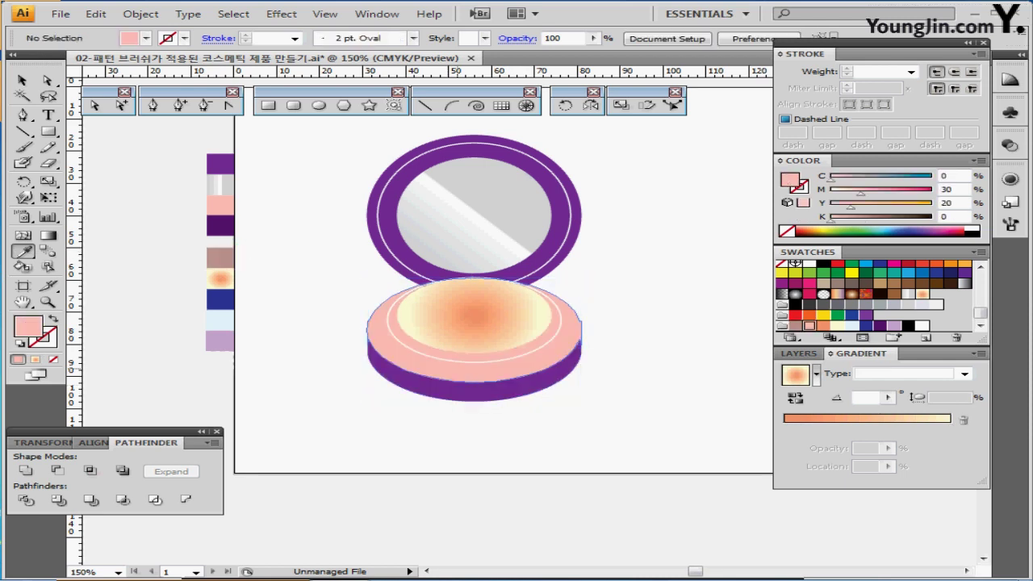
{"action": "left_click", "coordinate": [452, 361], "text": "ctrl"}
{"action": "left_click", "coordinate": [219, 257]}
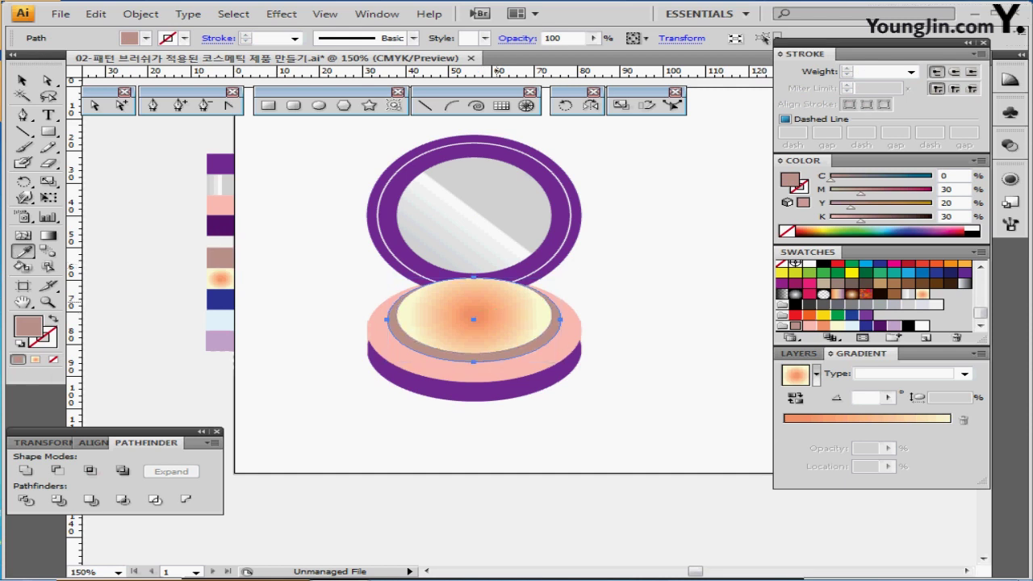
- Examine the colour values of both stops in the inner ellipse's radial gradient
{"action": "key", "text": "ctrl+plus"}
{"action": "left_click_drag", "start_coordinate": [494, 304], "coordinate": [440, 263]}
{"action": "left_click", "coordinate": [492, 299], "text": "ctrl"}
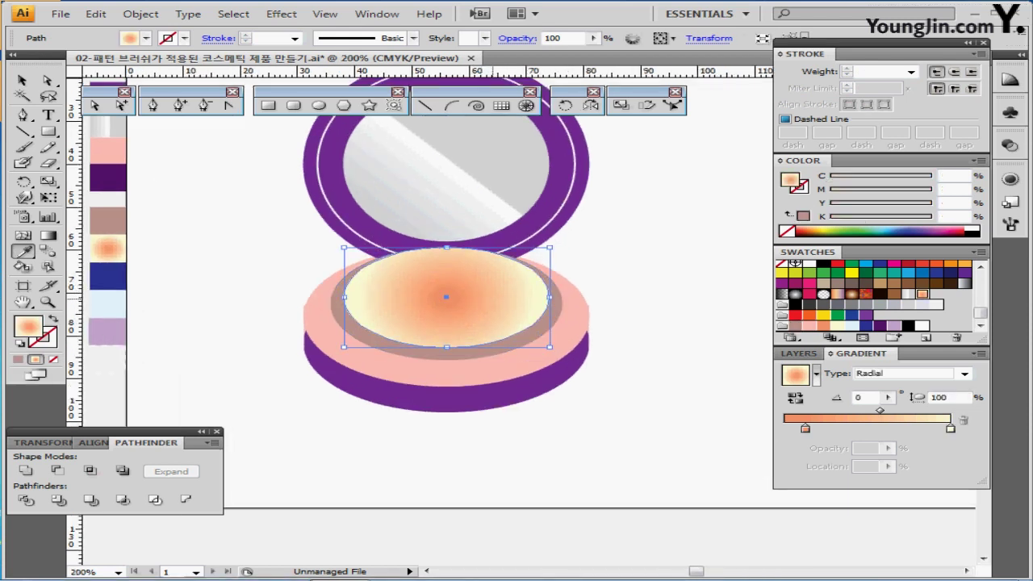
{"action": "left_click", "coordinate": [805, 429]}
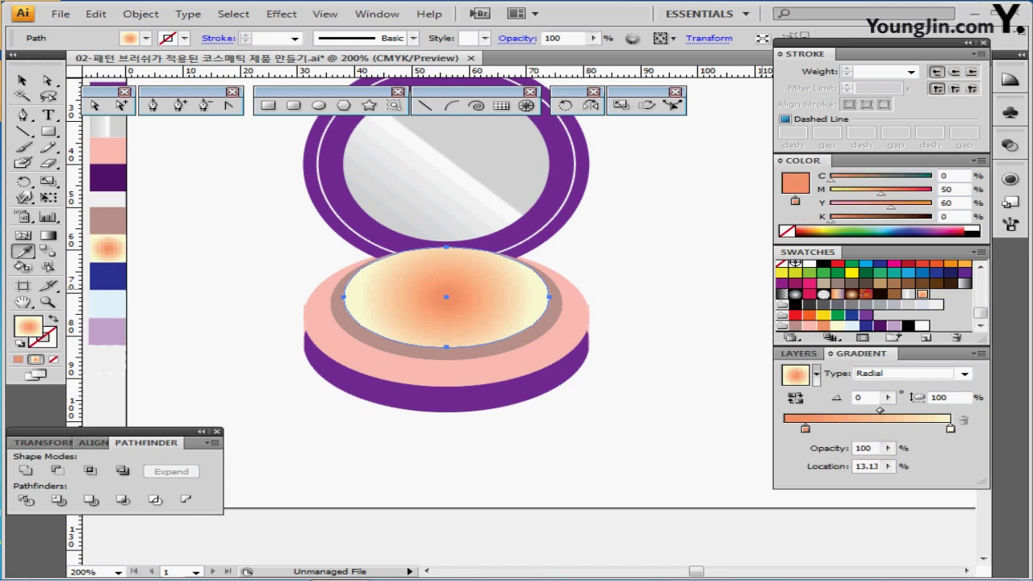
{"action": "left_click", "coordinate": [950, 428]}
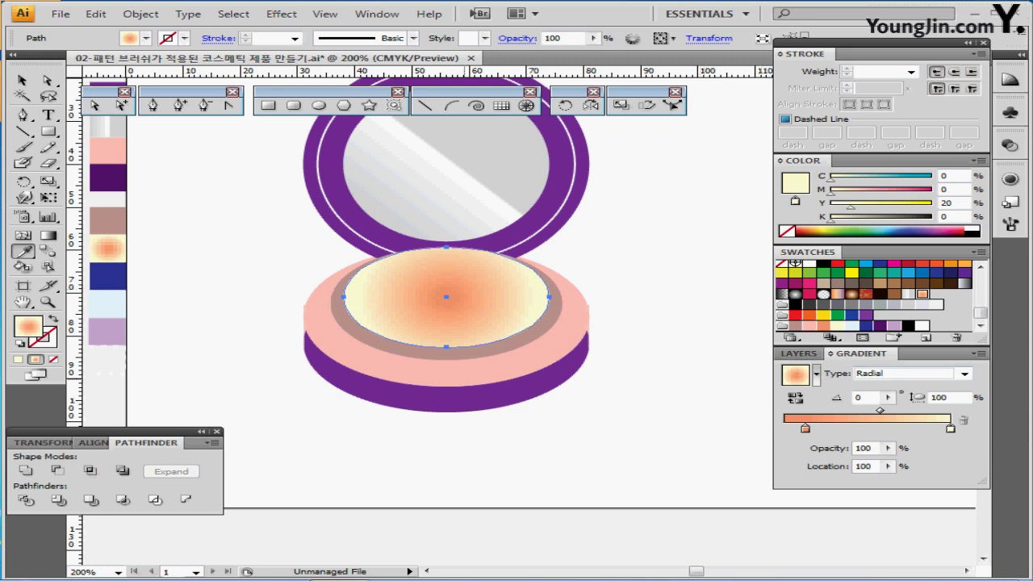
- Duplicate the radial gradient ellipse into the empty area to the right of the compact
{"action": "key", "text": "ctrl+minus"}
{"action": "left_click_drag", "start_coordinate": [521, 267], "coordinate": [304, 286]}
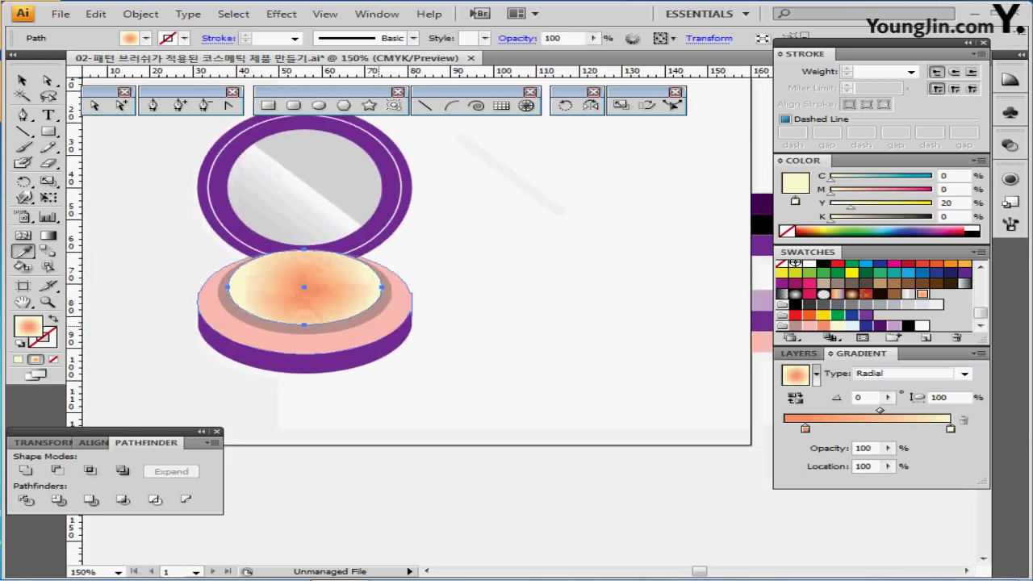
{"action": "key", "text": "ctrl"}
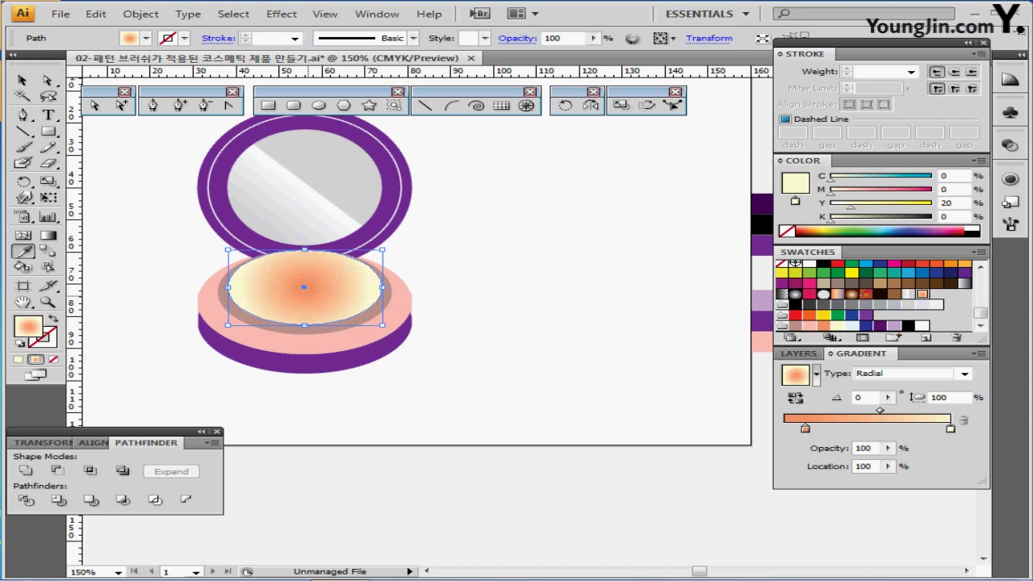
{"action": "left_click_drag", "start_coordinate": [304, 306], "coordinate": [516, 300]}
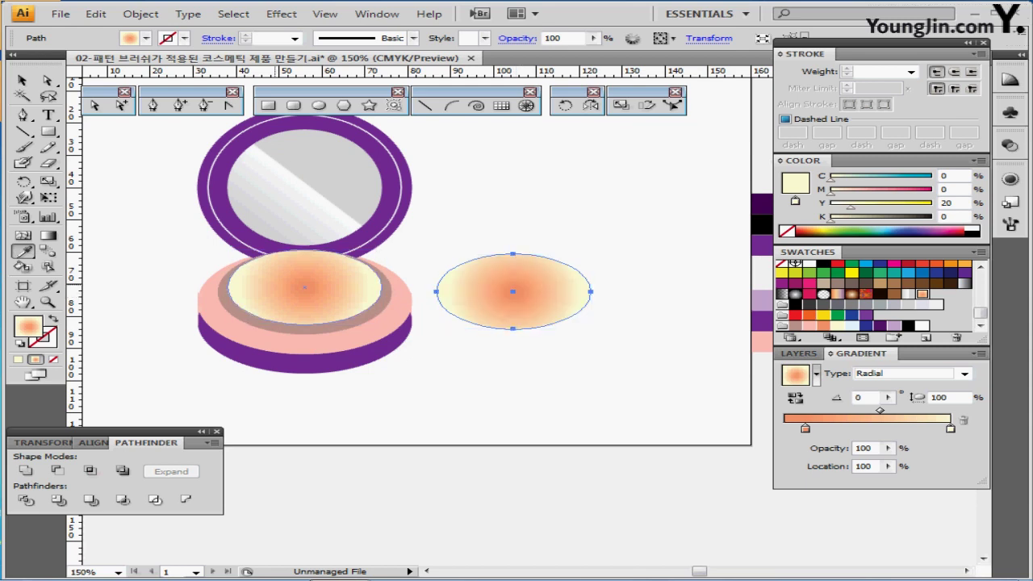
- Fill the ellipse copy with the navy sample colour and add a light blue duplicate shifted slightly above it
{"action": "left_click", "coordinate": [379, 212]}
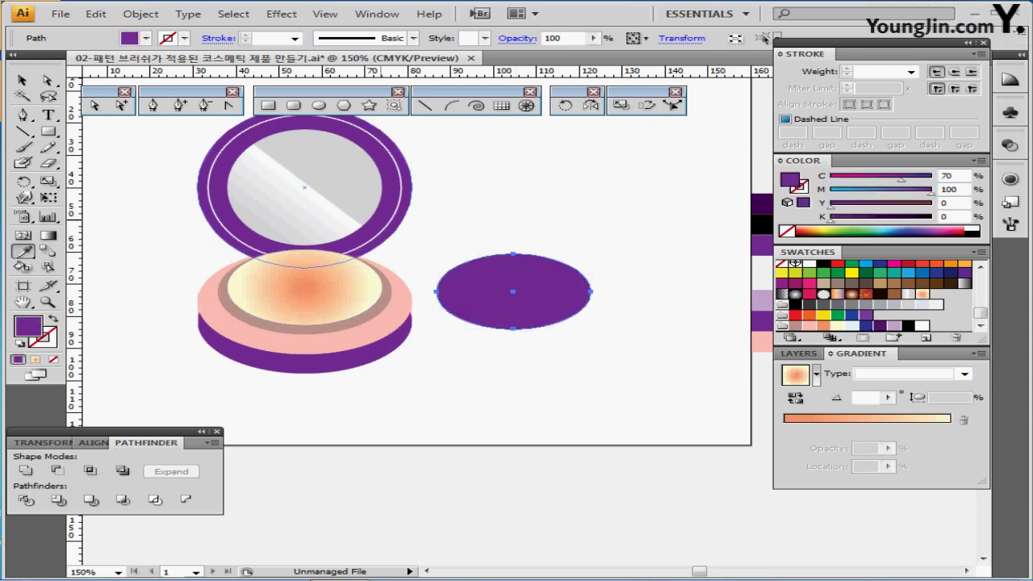
{"action": "left_click_drag", "start_coordinate": [369, 363], "coordinate": [484, 393]}
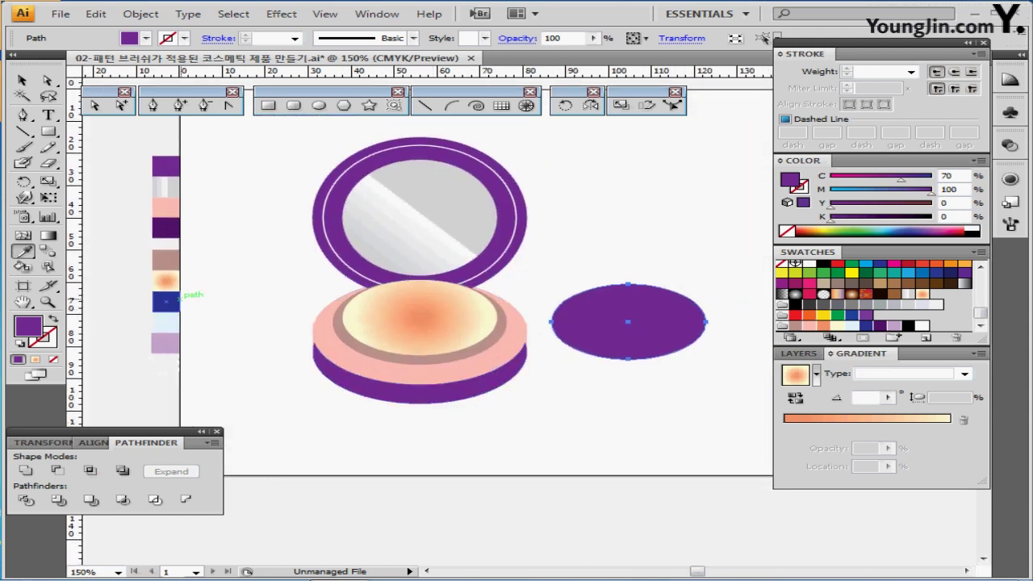
{"action": "left_click_drag", "start_coordinate": [458, 350], "coordinate": [403, 340]}
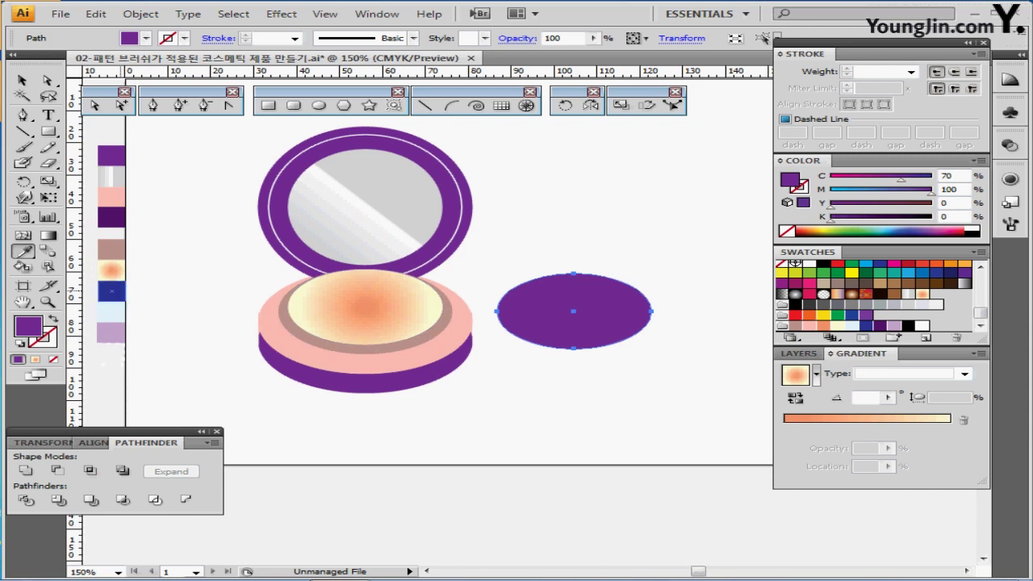
{"action": "left_click", "coordinate": [111, 290]}
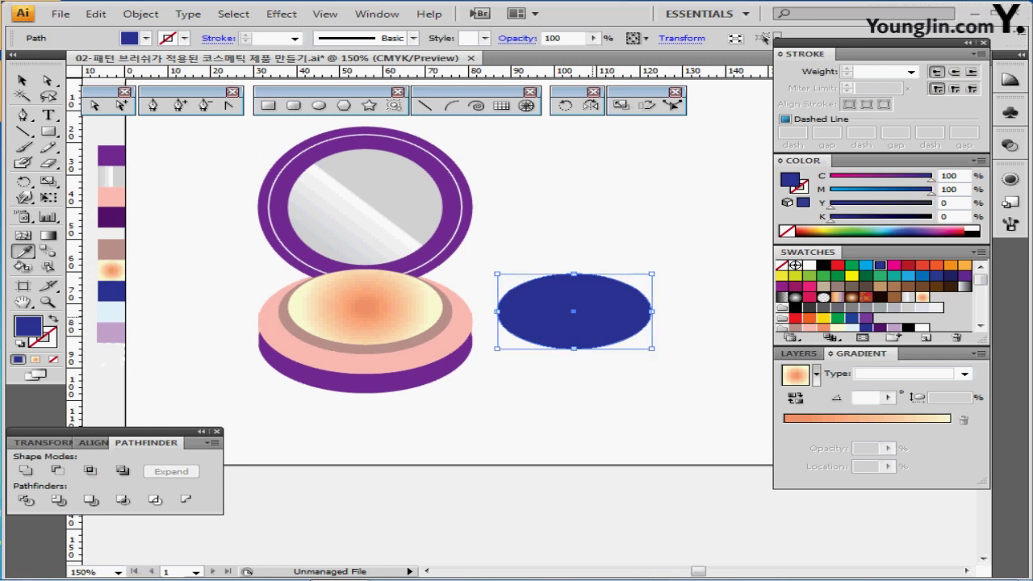
{"action": "left_click_drag", "start_coordinate": [581, 315], "coordinate": [581, 306]}
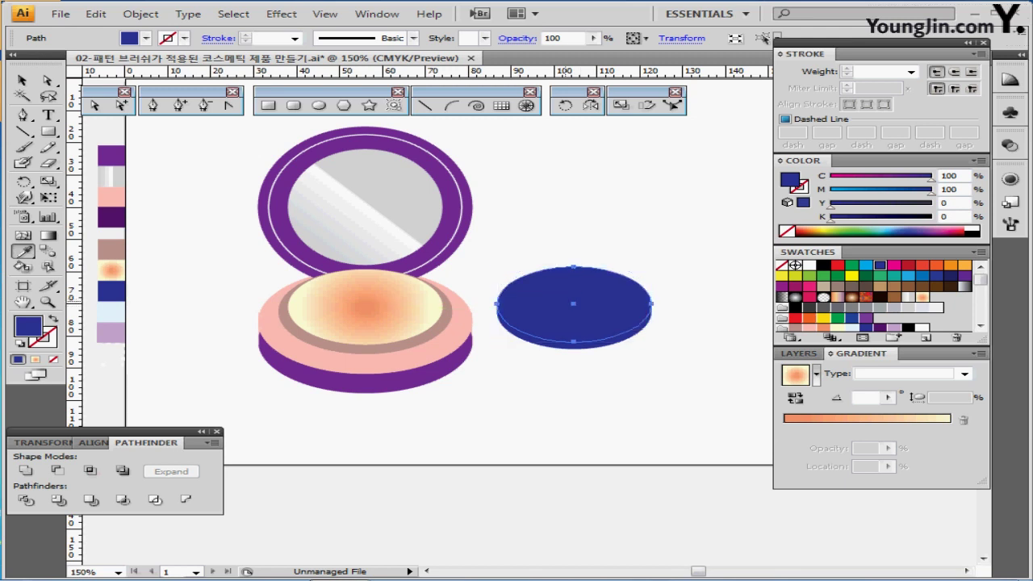
{"action": "left_click", "coordinate": [112, 311]}
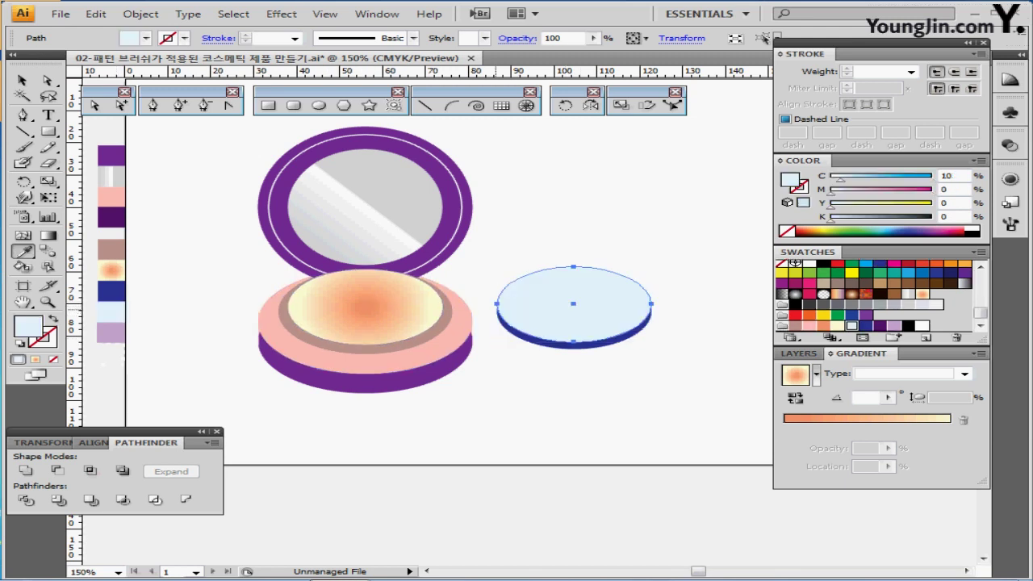
- Draw a horizontal rectangle about 40 × 5.6 mm across the middle of the light blue ellipse, extending past both sides
{"action": "left_click", "coordinate": [615, 360], "text": "ctrl"}
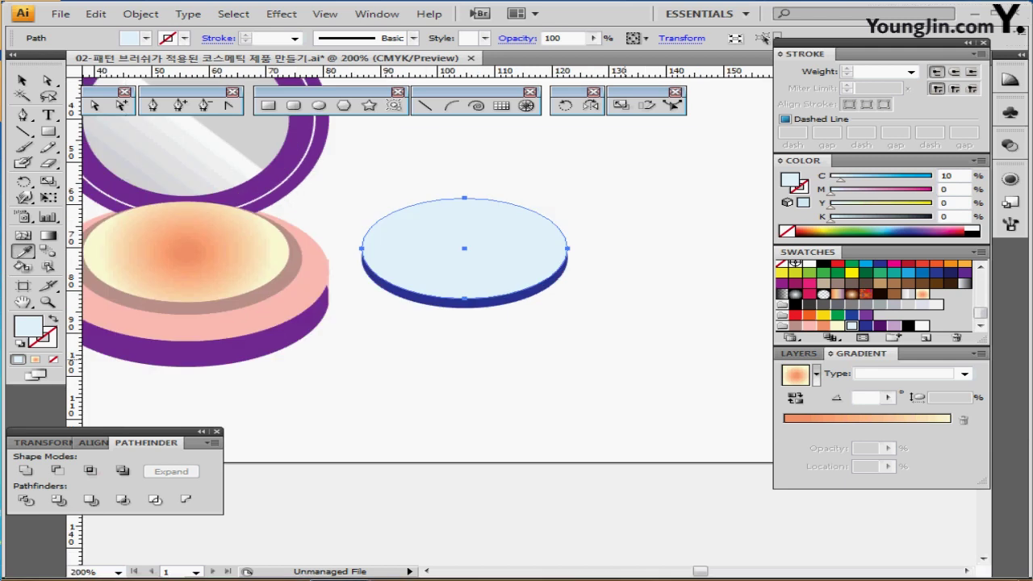
{"action": "left_click_drag", "start_coordinate": [516, 324], "coordinate": [617, 365]}
{"action": "left_click", "coordinate": [268, 105]}
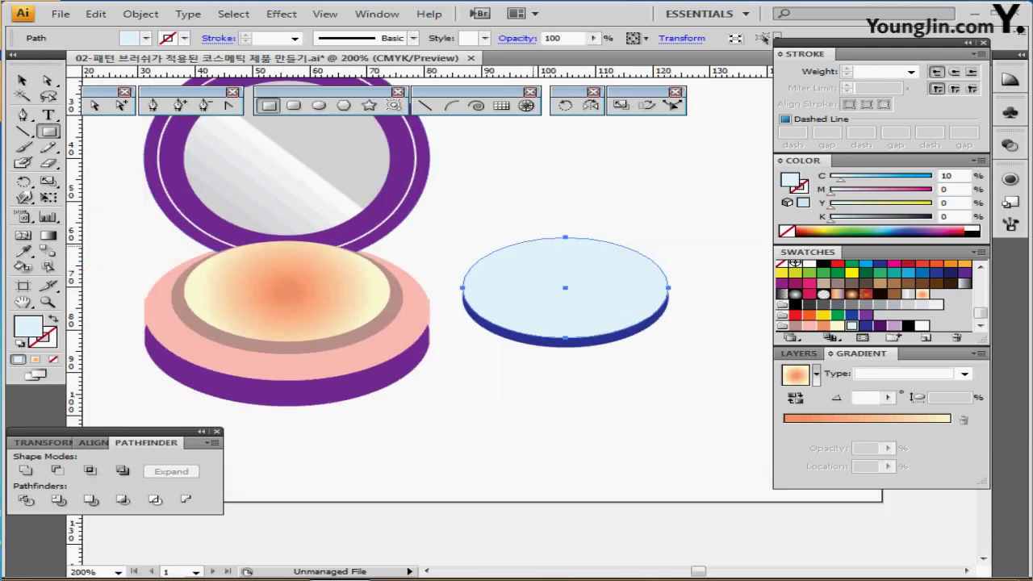
{"action": "left_click_drag", "start_coordinate": [454, 277], "coordinate": [680, 300]}
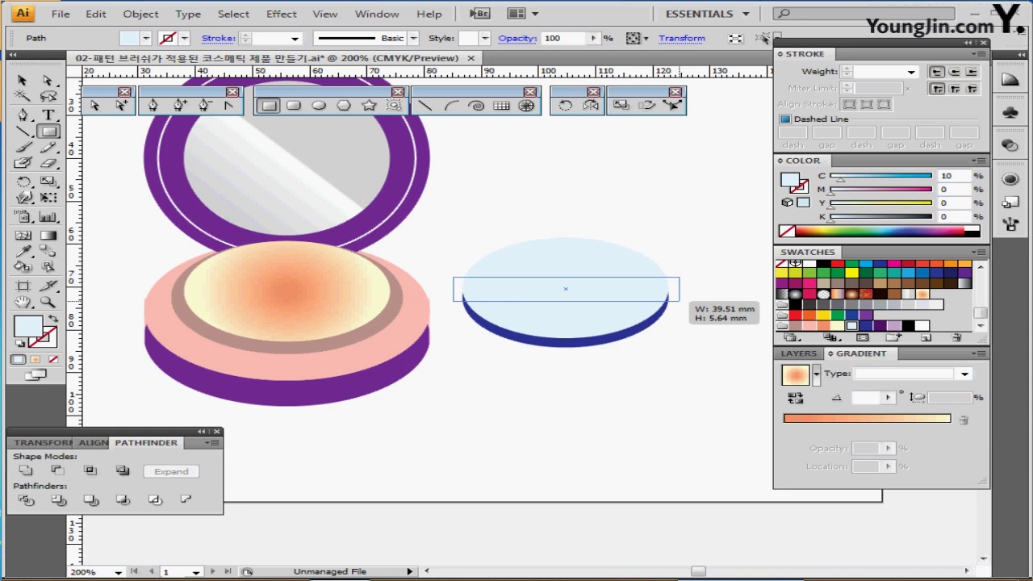
{"action": "left_click_drag", "start_coordinate": [679, 300], "coordinate": [681, 300]}
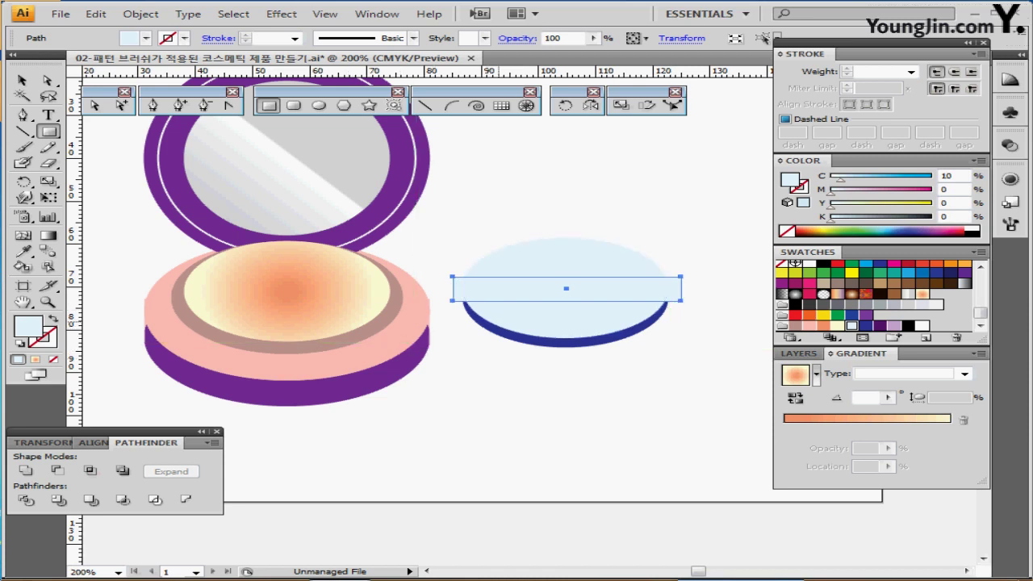
- Fill the rectangle with the light purple sample colour, C 20, M 40, Y 0, K 0
{"action": "key", "text": "ctrl+minus"}
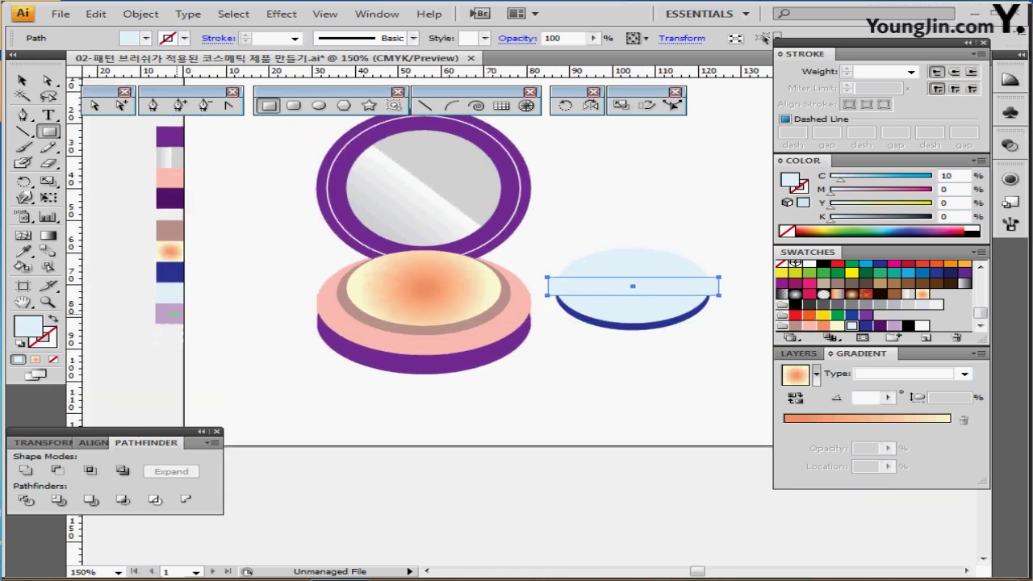
{"action": "key", "text": "i"}
{"action": "left_click", "coordinate": [170, 314]}
{"action": "key", "text": "ctrl+shift+a"}
{"action": "key", "text": "ctrl+plus"}
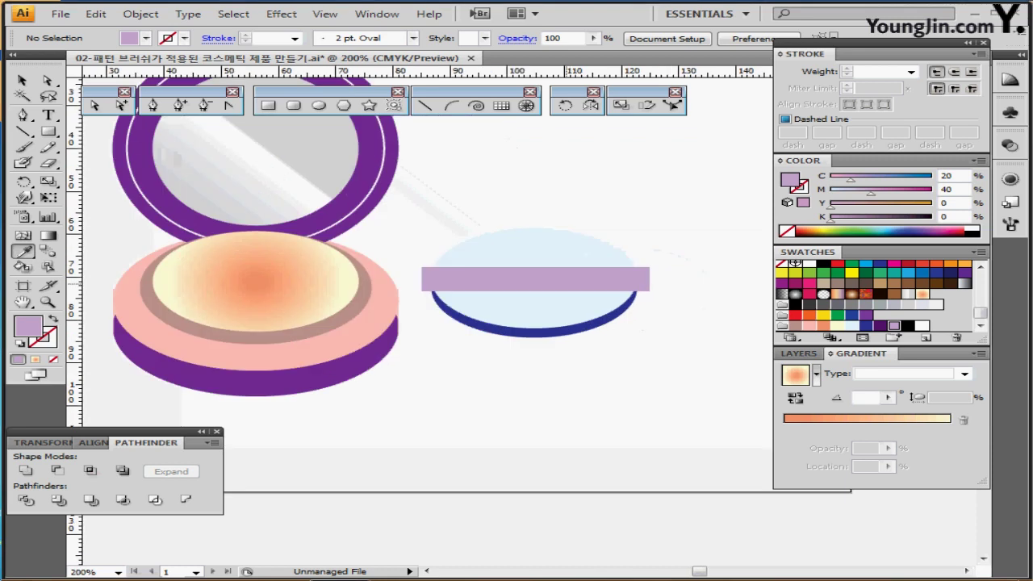
- Align the light purple rectangle and the light blue and navy ellipses on their horizontal centres
{"action": "left_click", "coordinate": [567, 284], "text": "ctrl"}
{"action": "left_click", "coordinate": [549, 310], "text": "ctrl+shift"}
{"action": "left_click", "coordinate": [535, 331], "text": "ctrl+shift"}
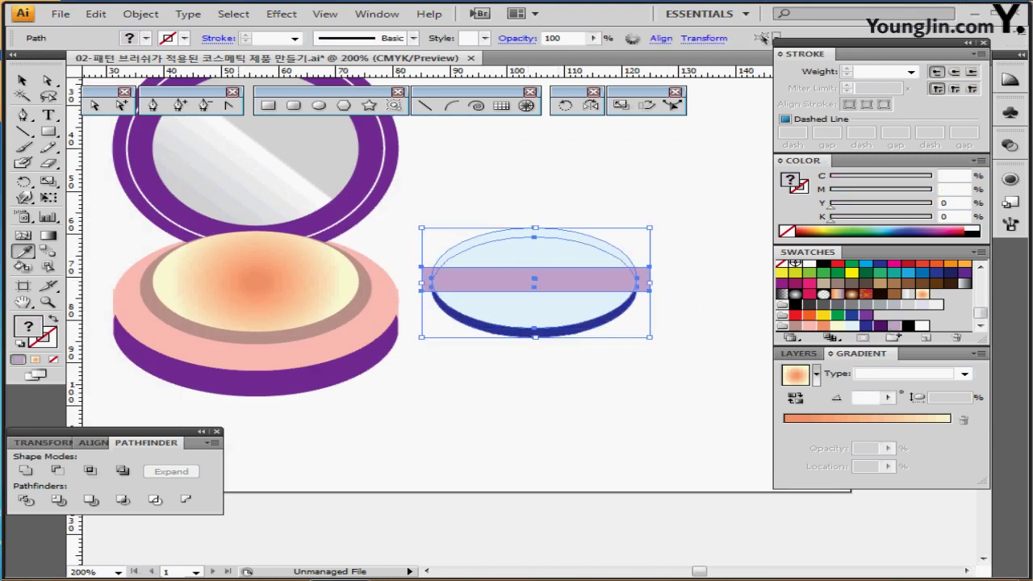
{"action": "left_click", "coordinate": [94, 442]}
{"action": "left_click", "coordinate": [60, 469]}
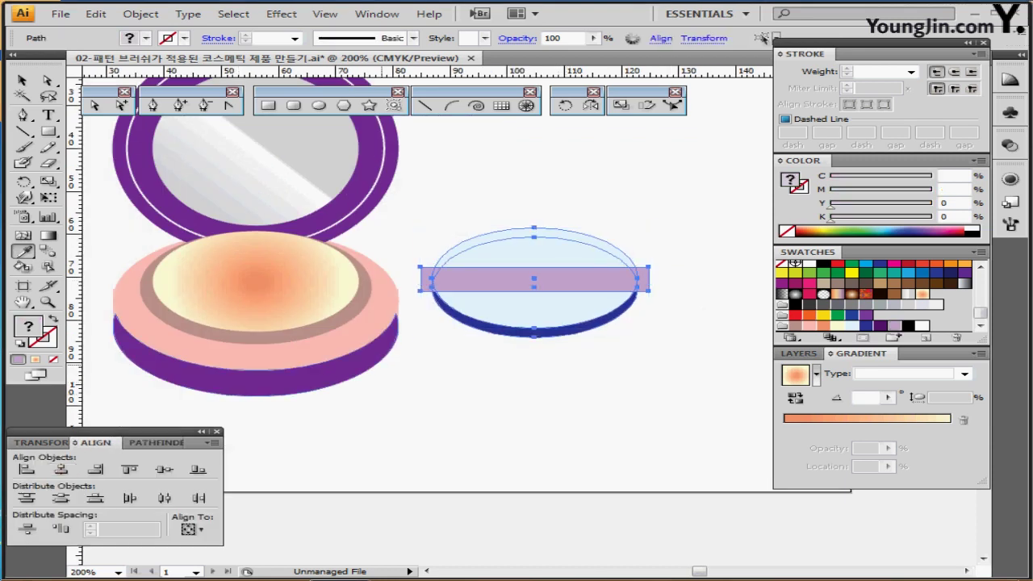
- Stretch the light purple rectangle slightly taller by raising its upper edge
{"action": "left_click", "coordinate": [575, 394], "text": "ctrl"}
{"action": "left_click", "coordinate": [543, 273], "text": "ctrl"}
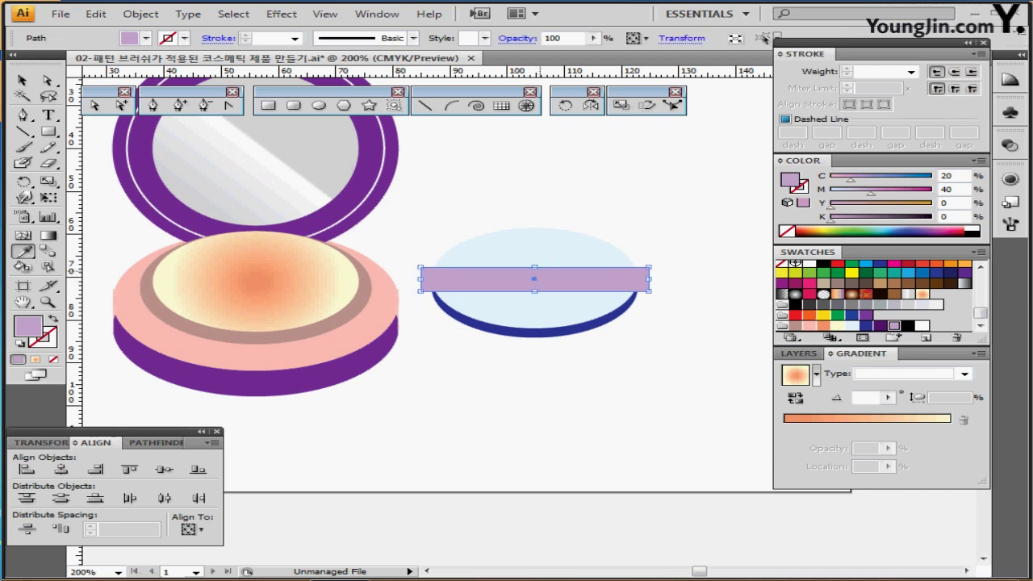
{"action": "left_click_drag", "start_coordinate": [535, 267], "coordinate": [535, 266]}
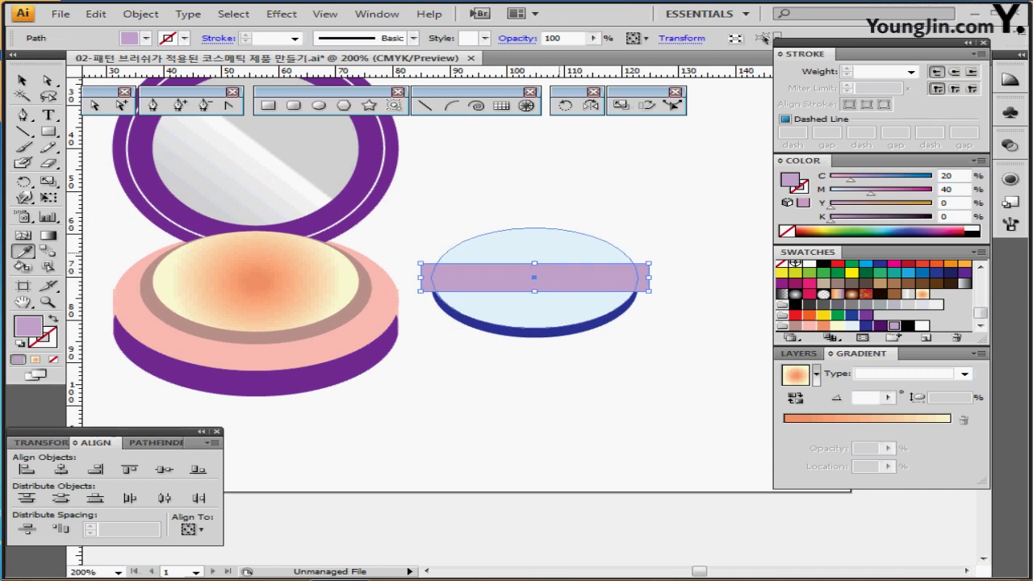
- Divide the light purple band and the light blue ellipse along their overlapping outlines with Pathfinder
{"action": "left_click", "coordinate": [574, 256], "text": "shift"}
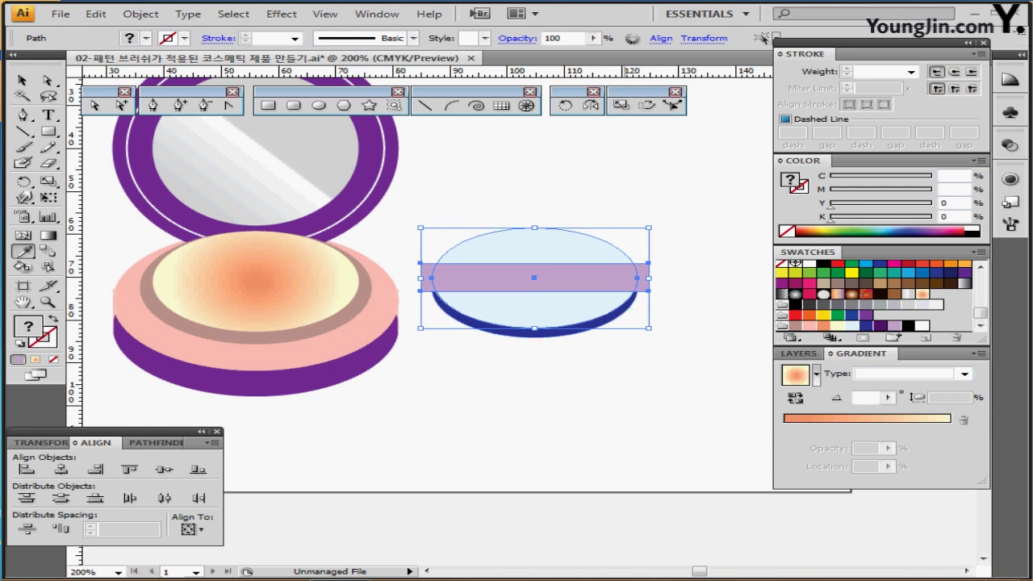
{"action": "left_click", "coordinate": [574, 242], "text": "shift"}
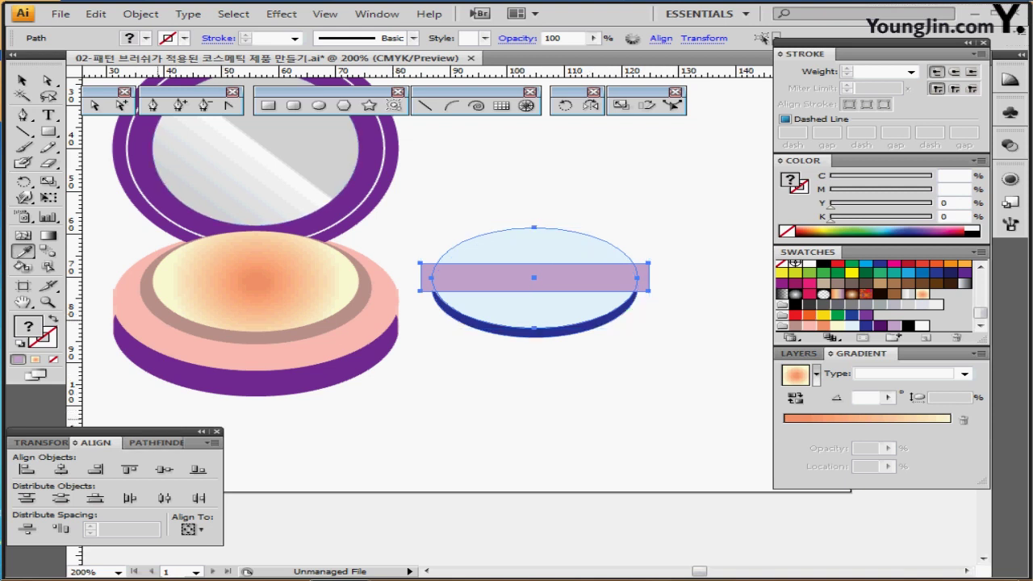
{"action": "key", "text": "ctrl+shift+F9"}
{"action": "left_click", "coordinate": [26, 500]}
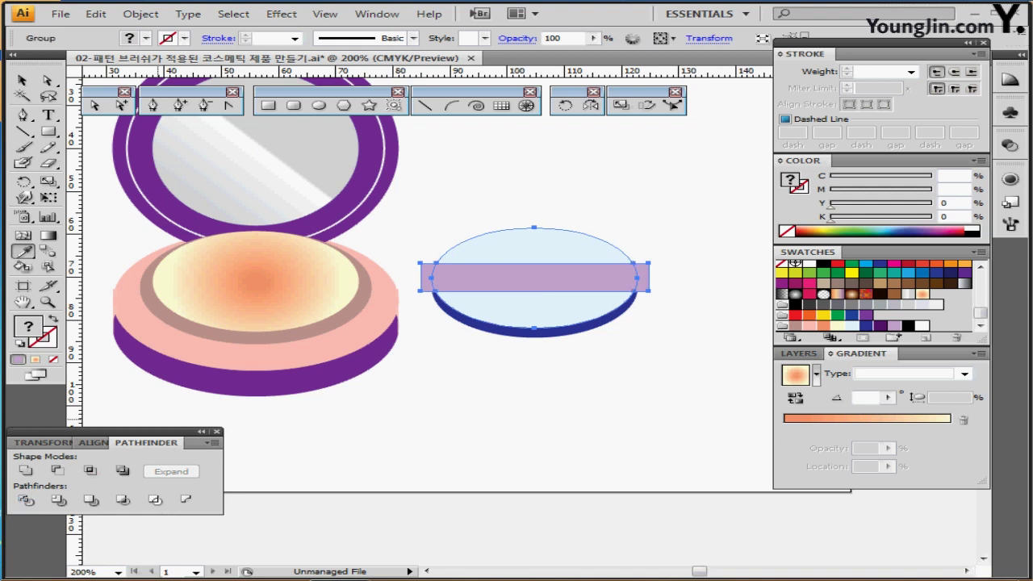
- Isolate the divided group and delete the two band ends that extend past the light blue ellipse
{"action": "double_click", "coordinate": [537, 278]}
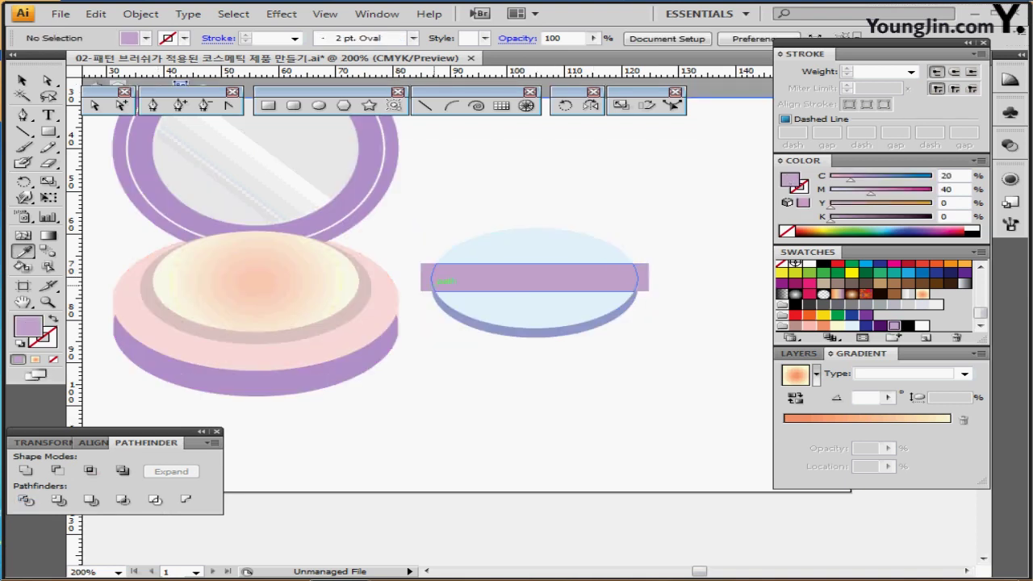
{"action": "left_click", "coordinate": [428, 278]}
{"action": "left_click", "coordinate": [644, 276], "text": "shift"}
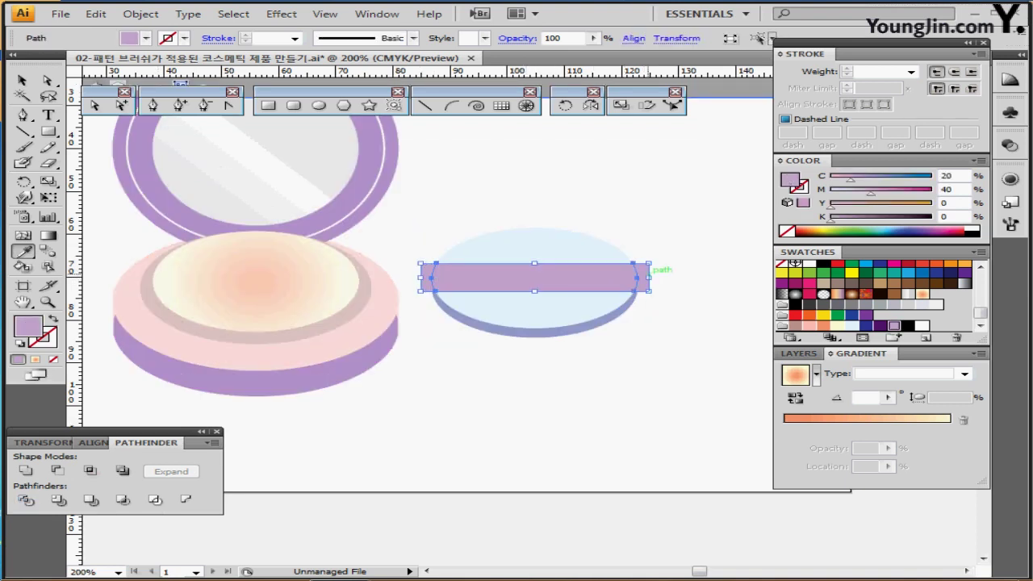
{"action": "key", "text": "Delete"}
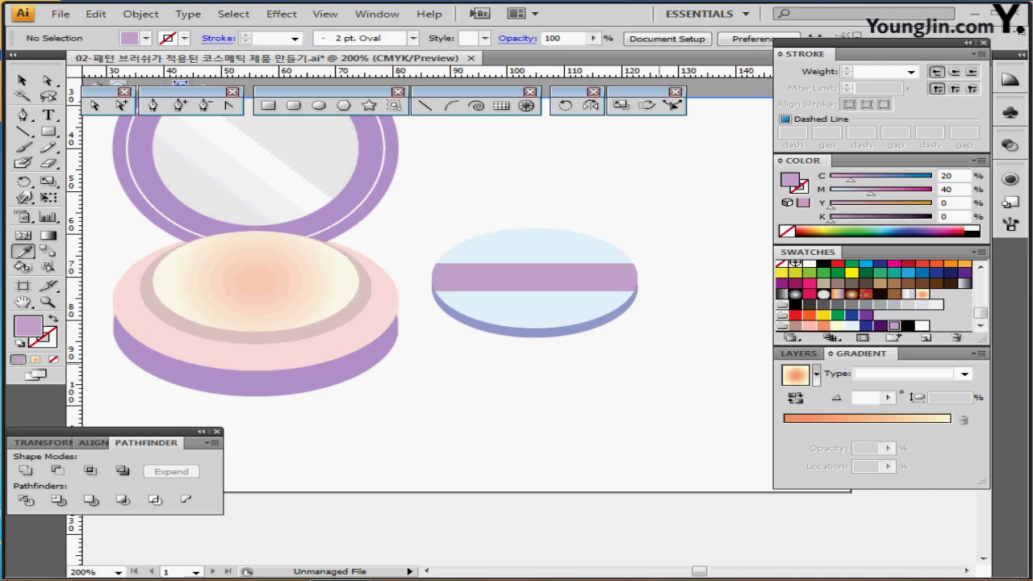
- Create an inner copy of the trimmed light purple band with Offset Path at -1 mm
{"action": "left_click", "coordinate": [565, 284]}
{"action": "key", "text": "a"}
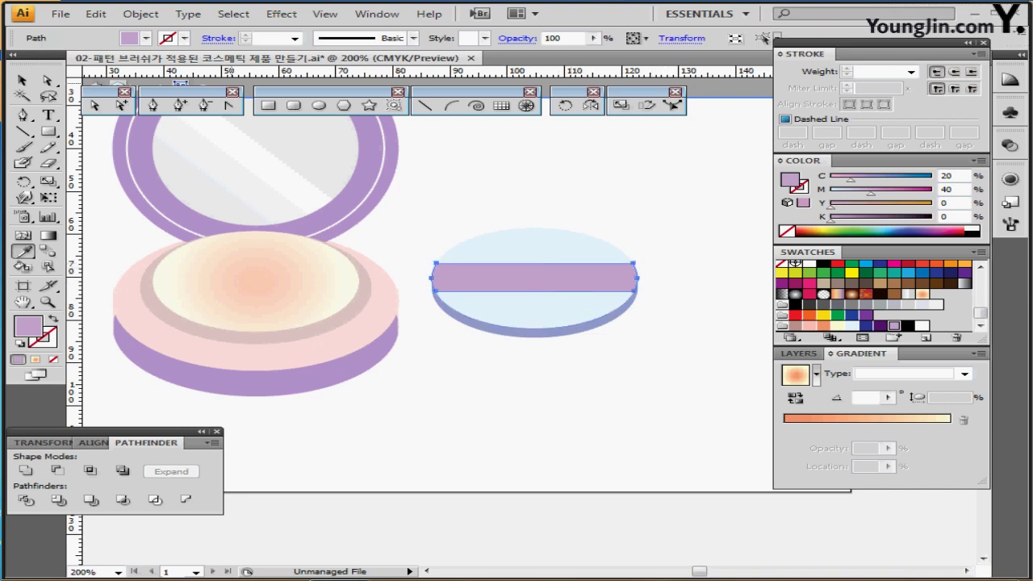
{"action": "left_click", "coordinate": [140, 14]}
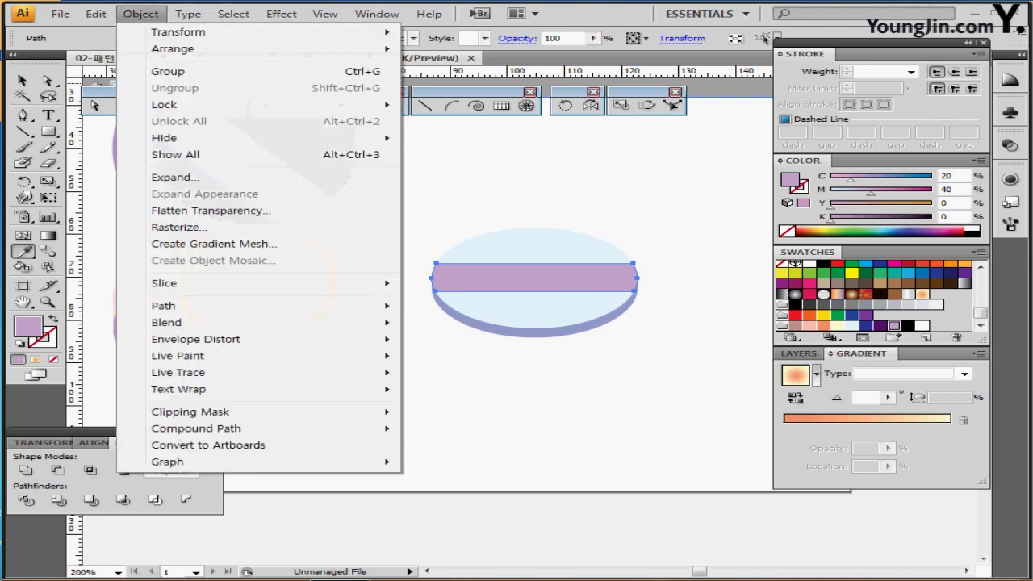
{"action": "mouse_move", "coordinate": [242, 306]}
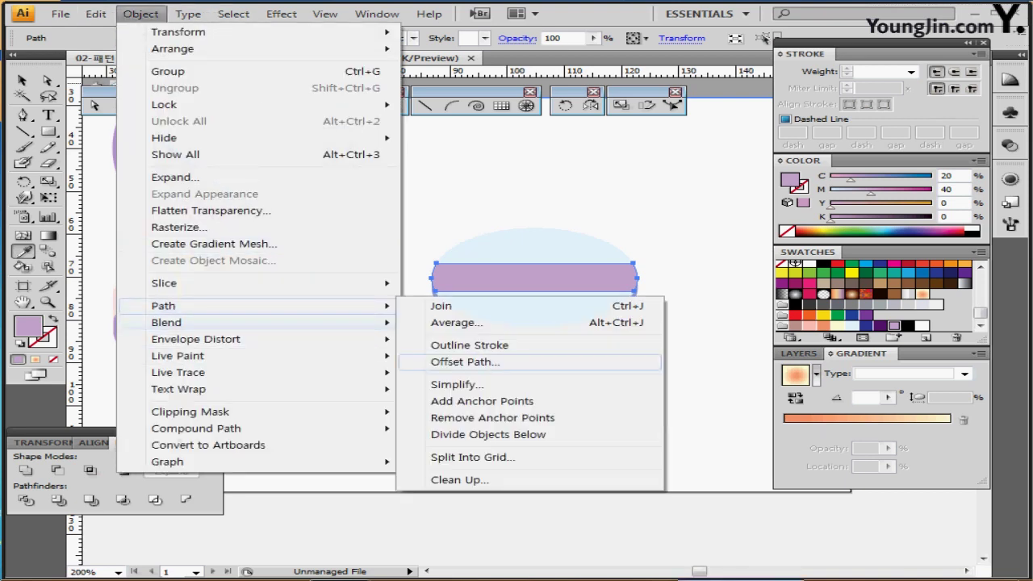
{"action": "left_click", "coordinate": [465, 361]}
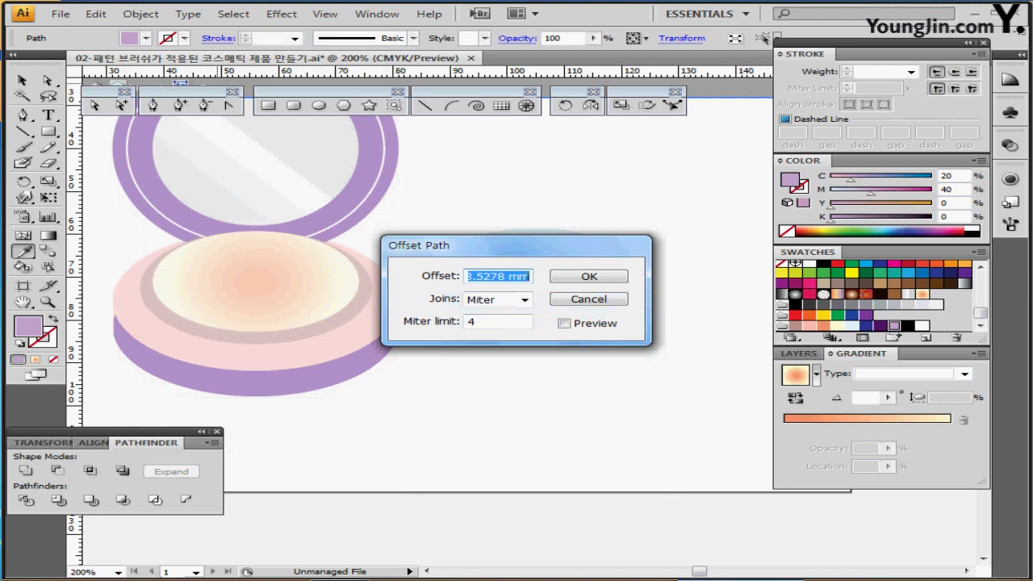
{"action": "type", "text": "-1"}
{"action": "key", "text": "Tab"}
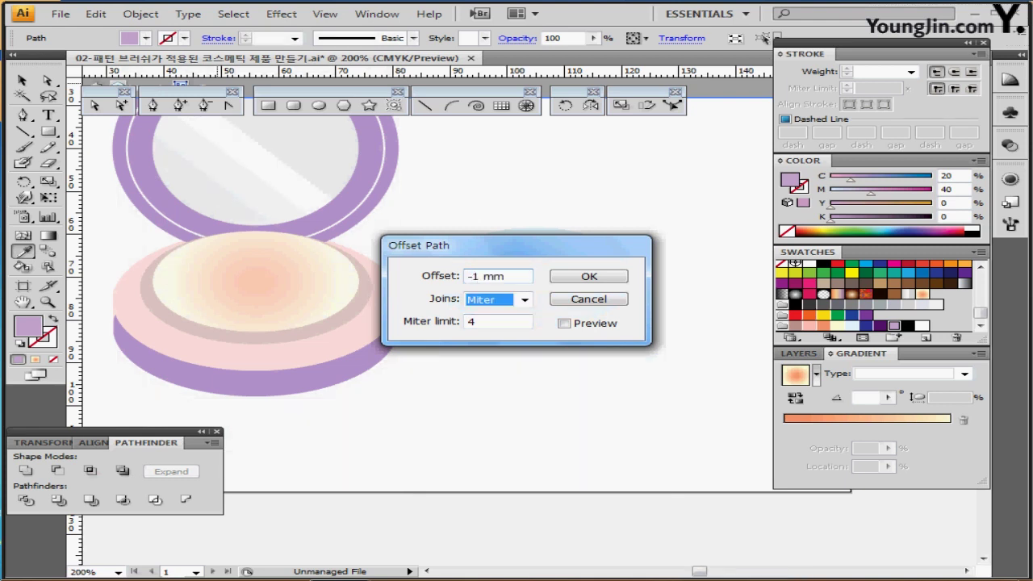
{"action": "key", "text": "Return"}
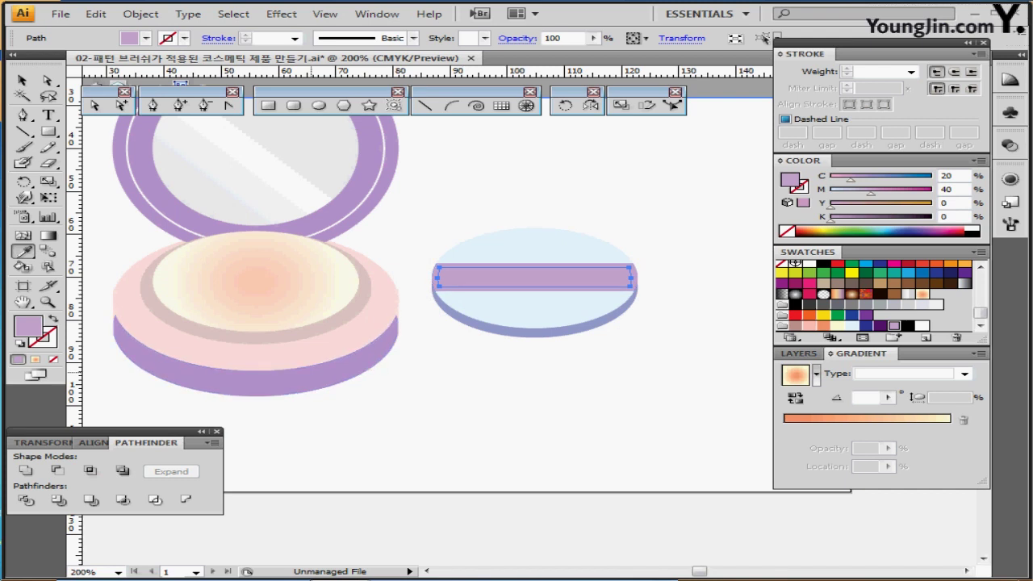
- Give the inset band path no fill and a white 1 pt dashed stroke with 3 pt dashes, and leave isolation mode
{"action": "key", "text": "ctrl+1"}
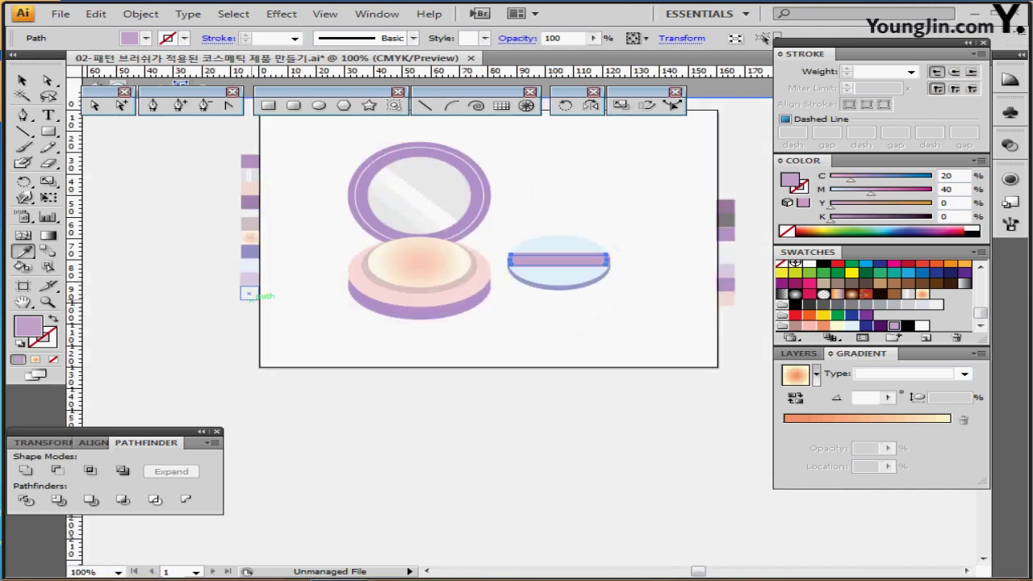
{"action": "key", "text": "ctrl+equal"}
{"action": "key", "text": "ctrl+equal"}
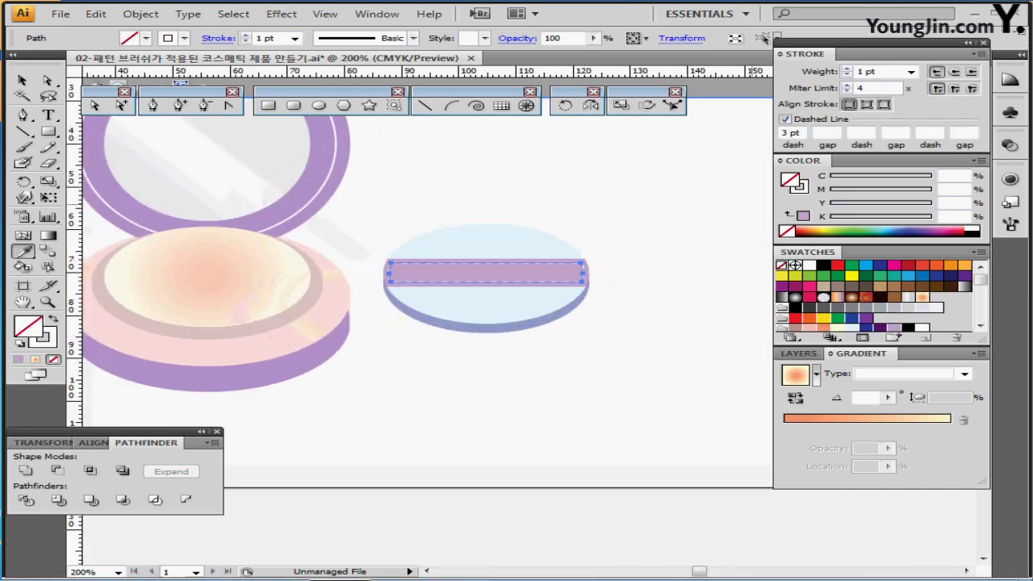
{"action": "key", "text": "x"}
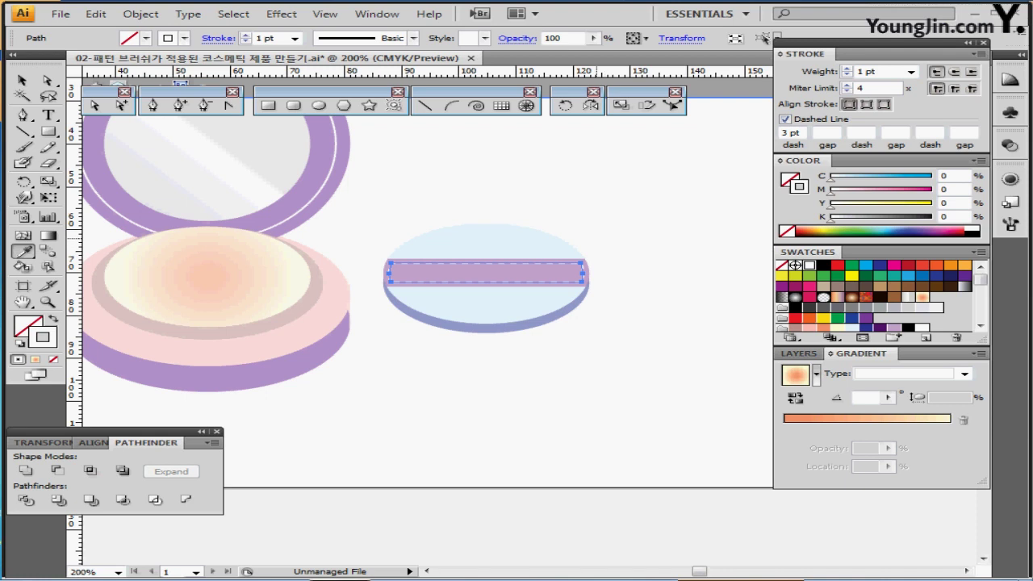
{"action": "key", "text": "ctrl+minus"}
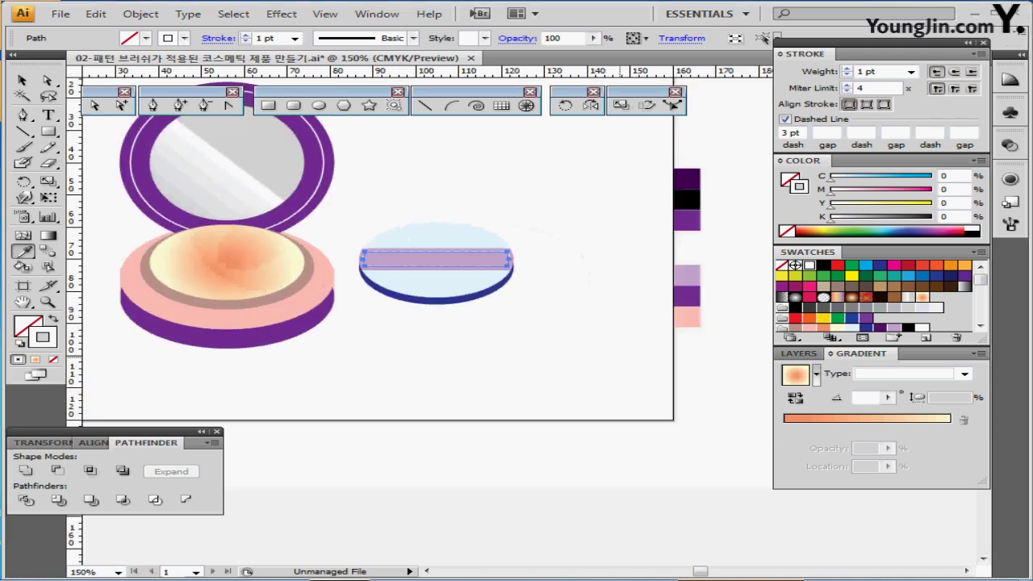
{"action": "key", "text": "ctrl+minus"}
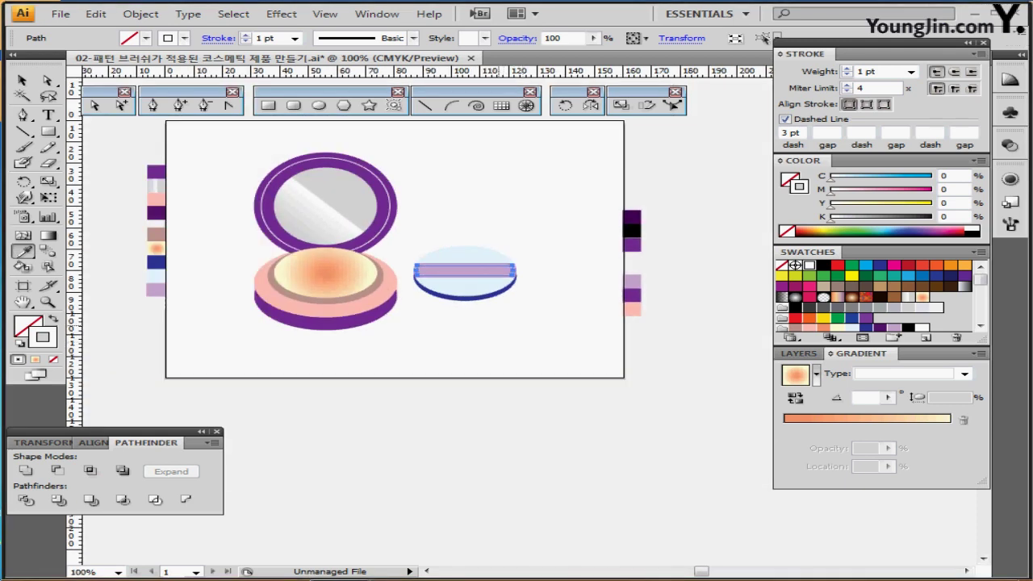
{"action": "left_click", "coordinate": [510, 373], "text": "ctrl"}
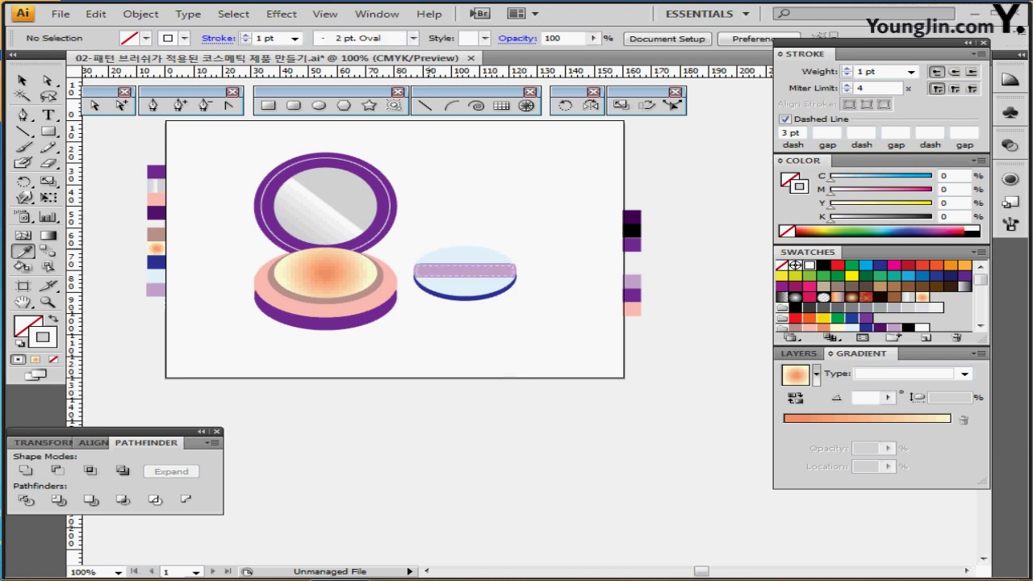
- Group all shapes of the puff, including the navy edge, light blue ellipse, purple band and dashed stitching
{"action": "left_click_drag", "start_coordinate": [541, 216], "coordinate": [452, 325]}
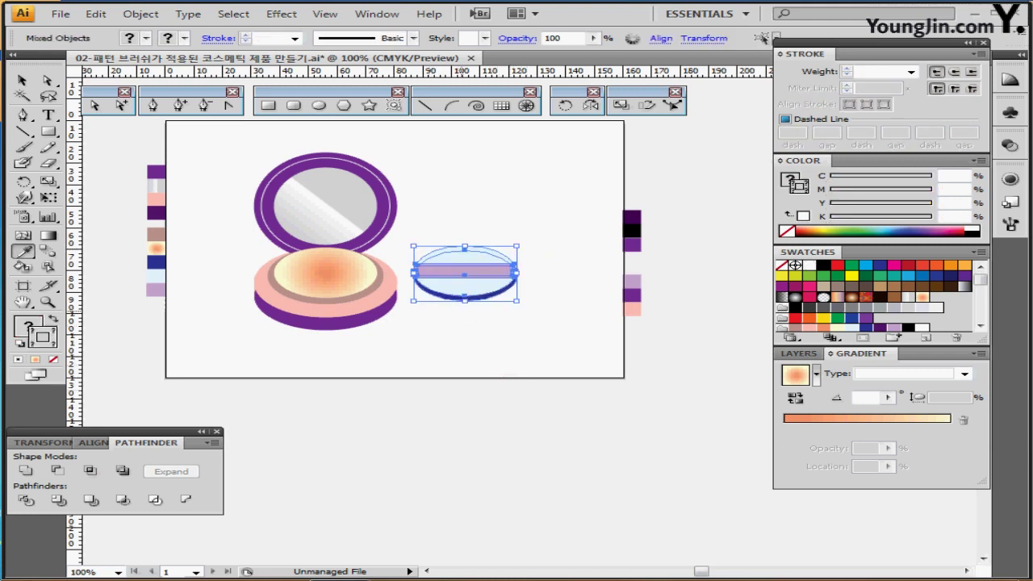
{"action": "right_click", "coordinate": [472, 262]}
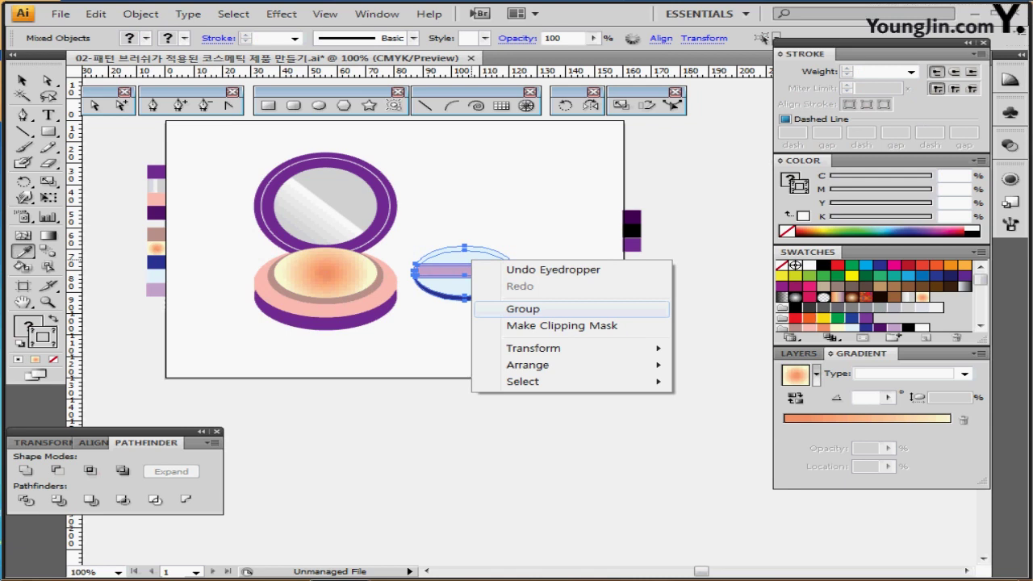
{"action": "left_click", "coordinate": [523, 309]}
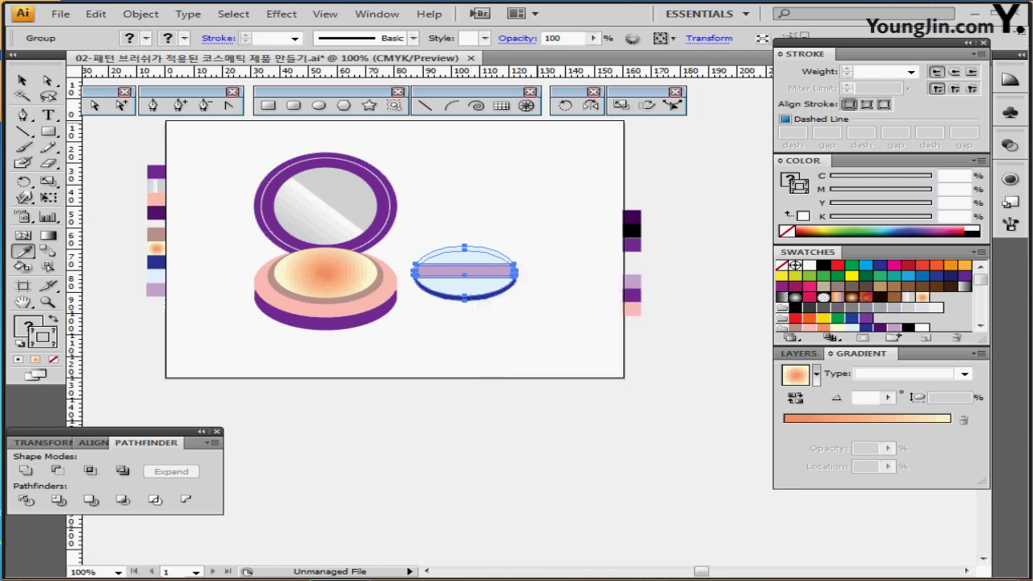
- Rotate the puff group clockwise by about 35 degrees and move it to overlap the right edge of the compact's base
{"action": "double_click", "coordinate": [565, 106]}
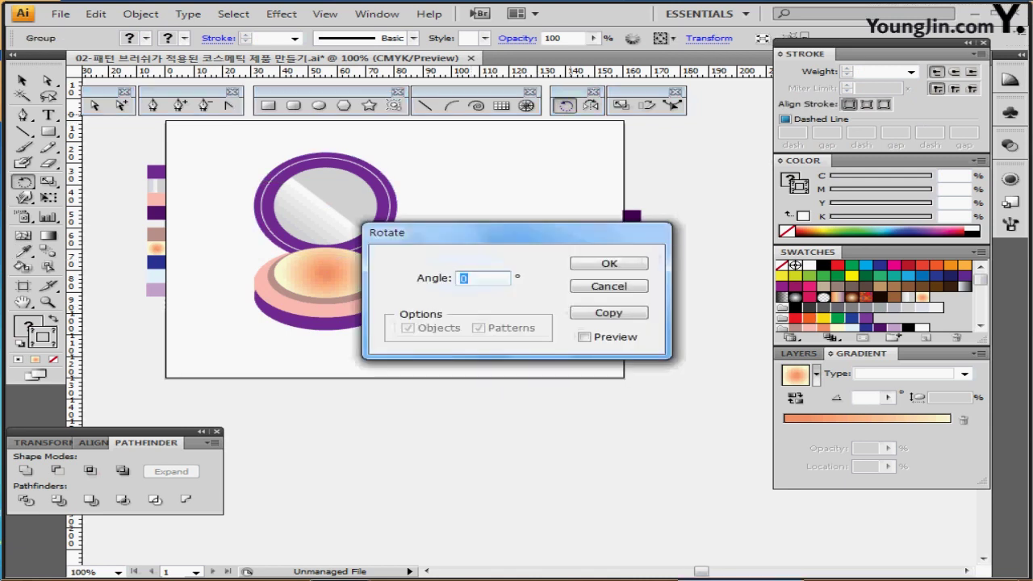
{"action": "type", "text": "-45"}
{"action": "key", "text": "Return"}
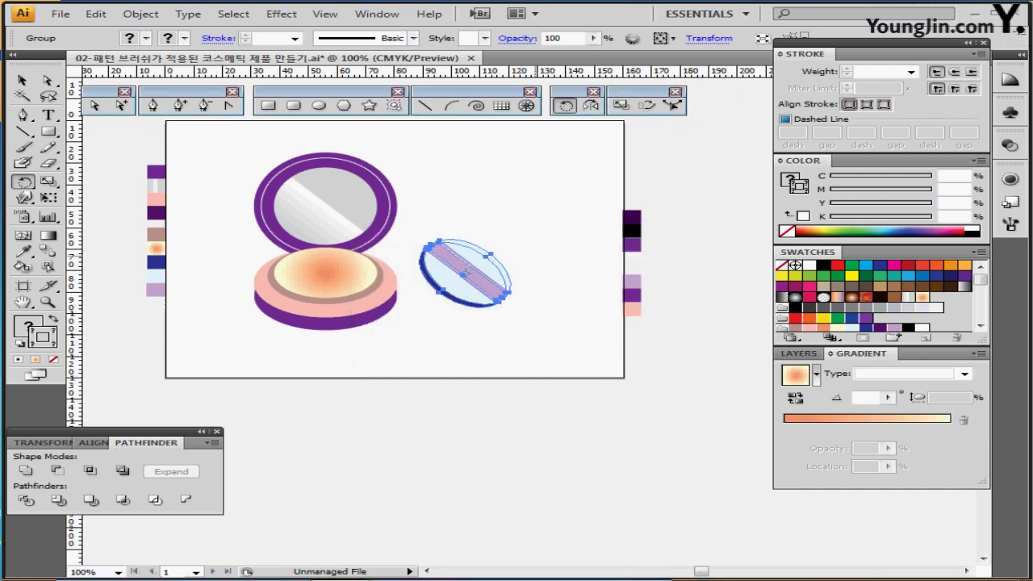
{"action": "left_click_drag", "start_coordinate": [473, 280], "coordinate": [419, 295]}
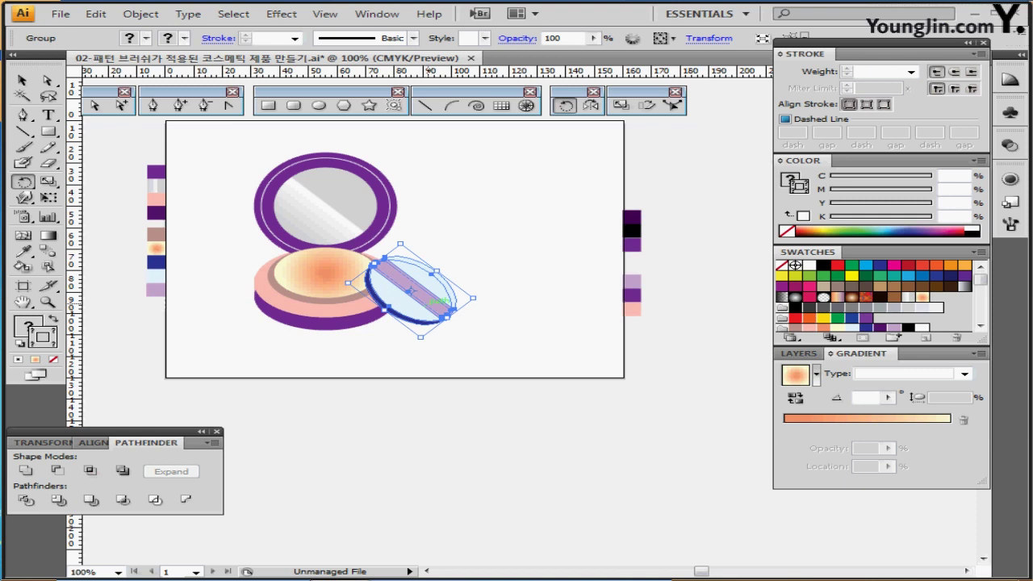
- Apply a drop shadow to the puff group with X and Y offsets of 1 mm and a blur of 1 mm
{"action": "key", "text": "ctrl+shift+b"}
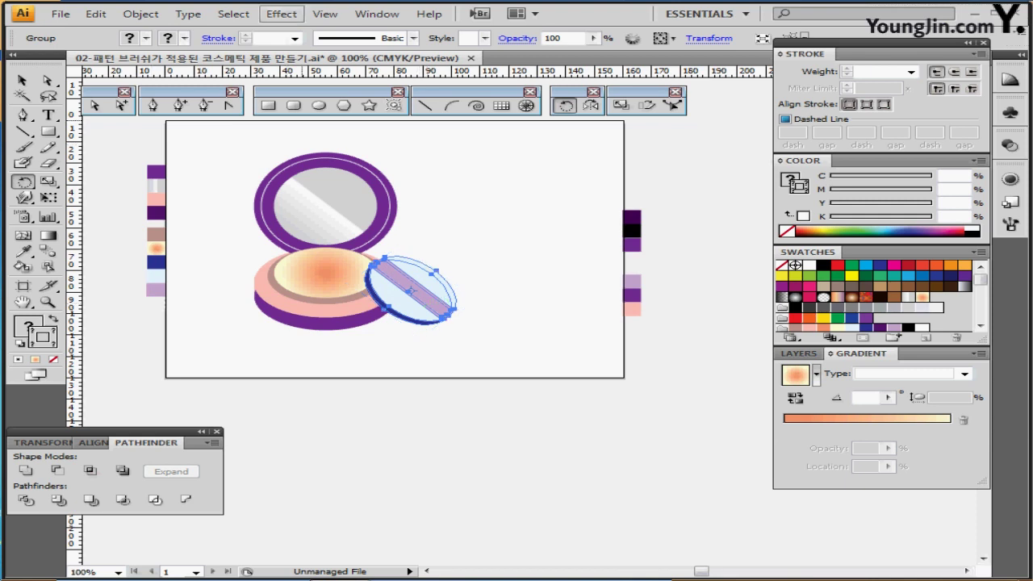
{"action": "left_click", "coordinate": [281, 13]}
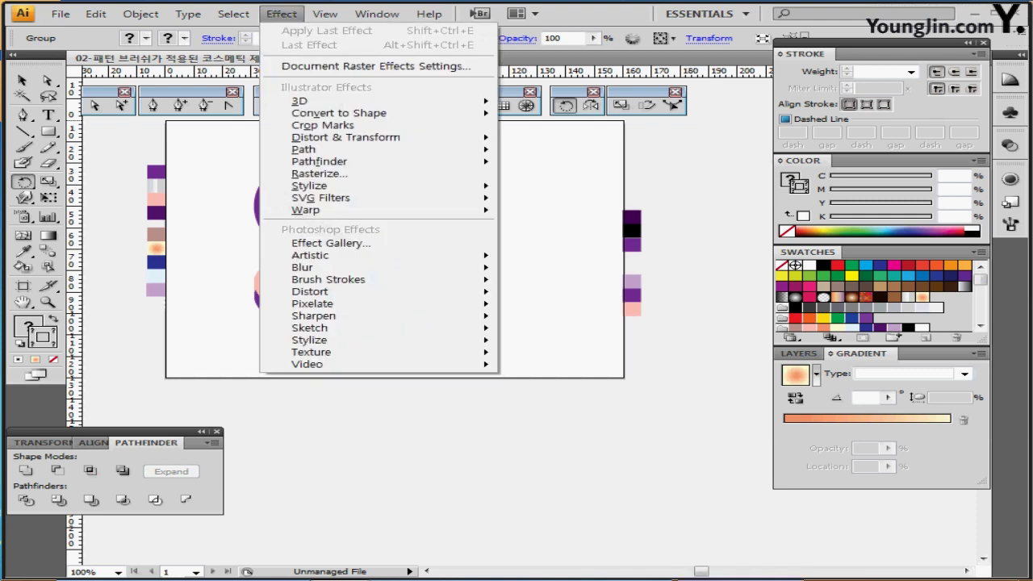
{"action": "mouse_move", "coordinate": [314, 186]}
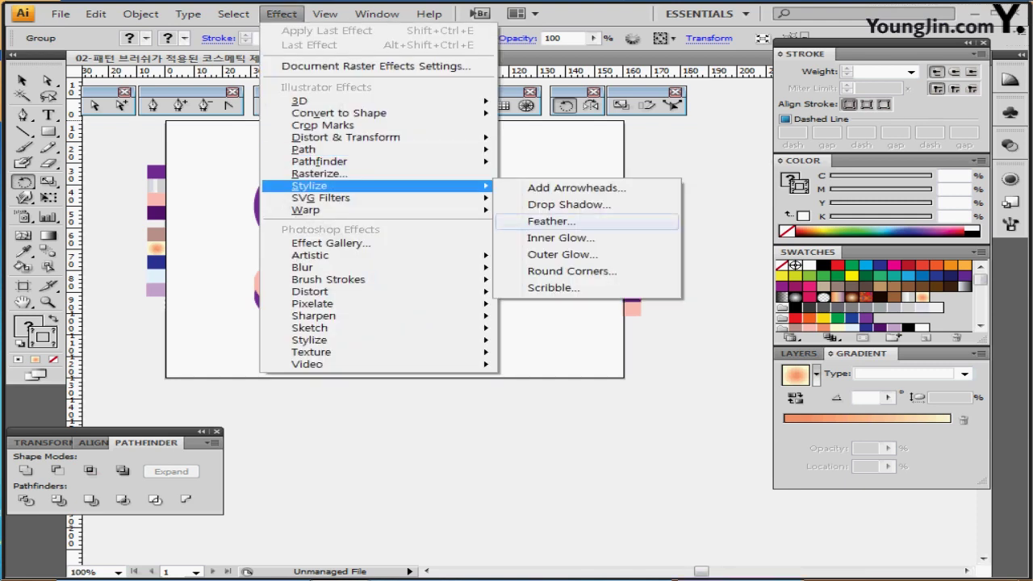
{"action": "left_click", "coordinate": [569, 204]}
{"action": "left_click", "coordinate": [395, 282]}
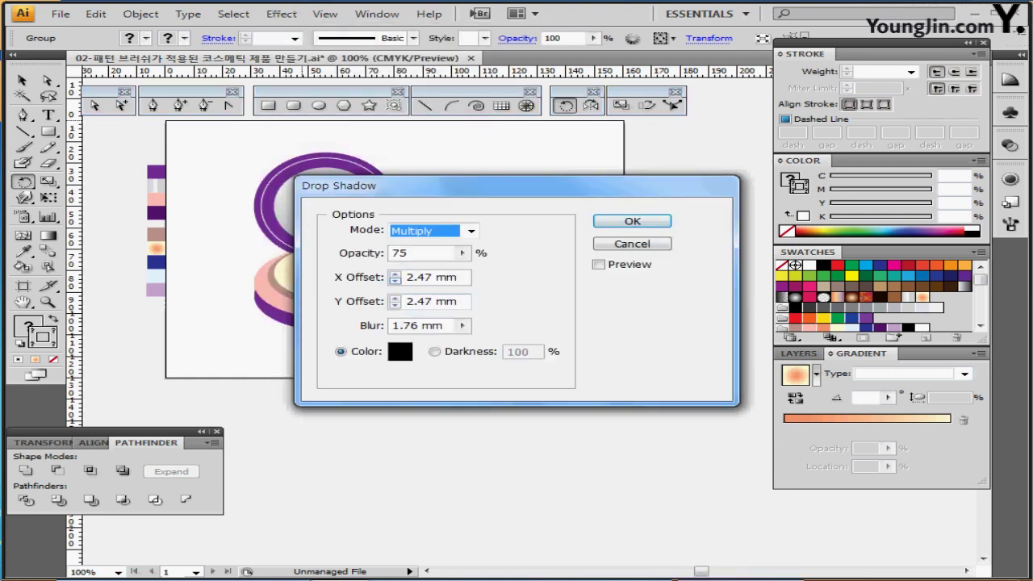
{"action": "left_click", "coordinate": [394, 282]}
{"action": "left_click", "coordinate": [394, 306]}
{"action": "left_click", "coordinate": [395, 306]}
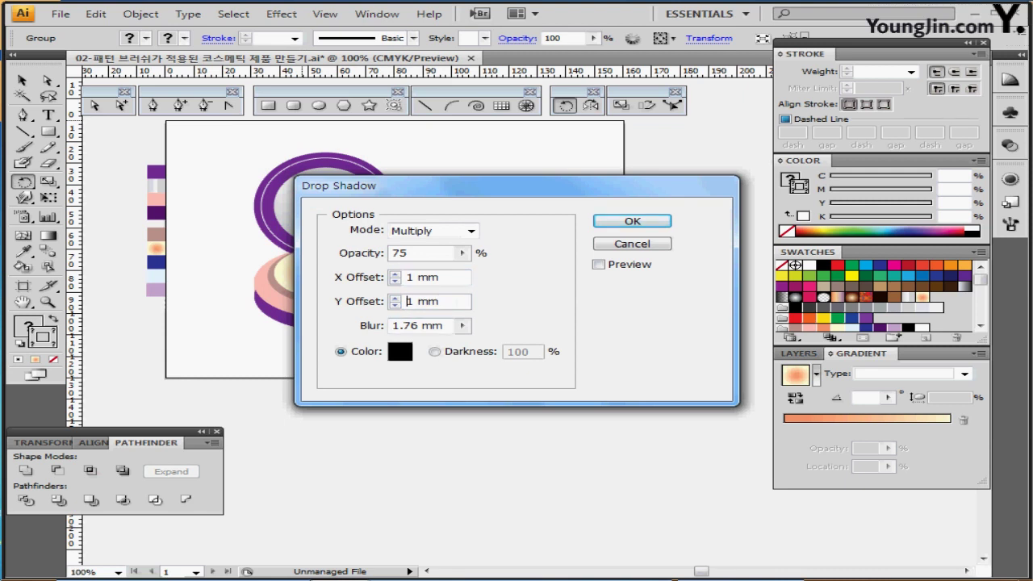
{"action": "key", "text": "Tab"}
{"action": "type", "text": "1"}
{"action": "key", "text": "Return"}
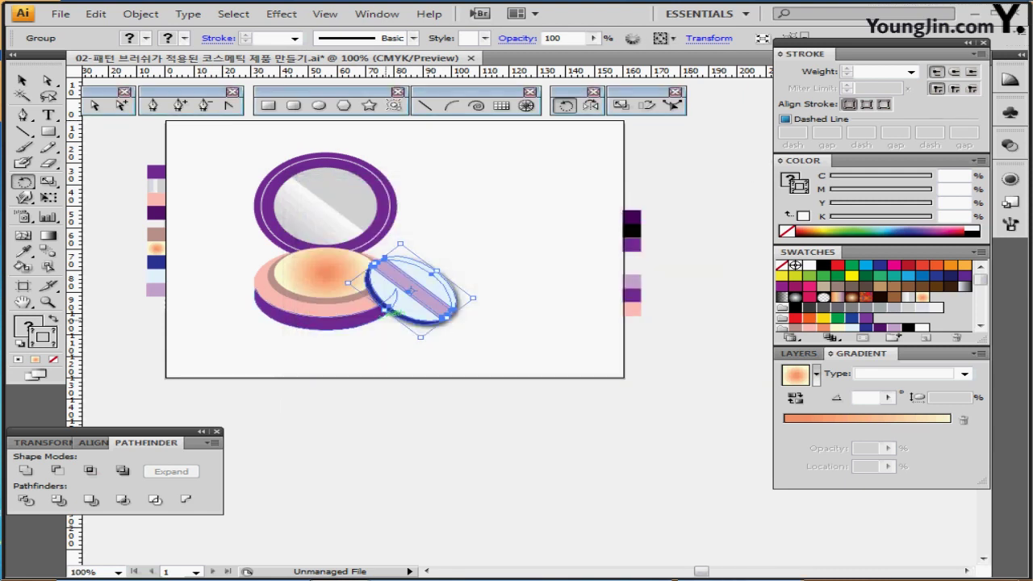
{"action": "key", "text": "ctrl+shift+a"}
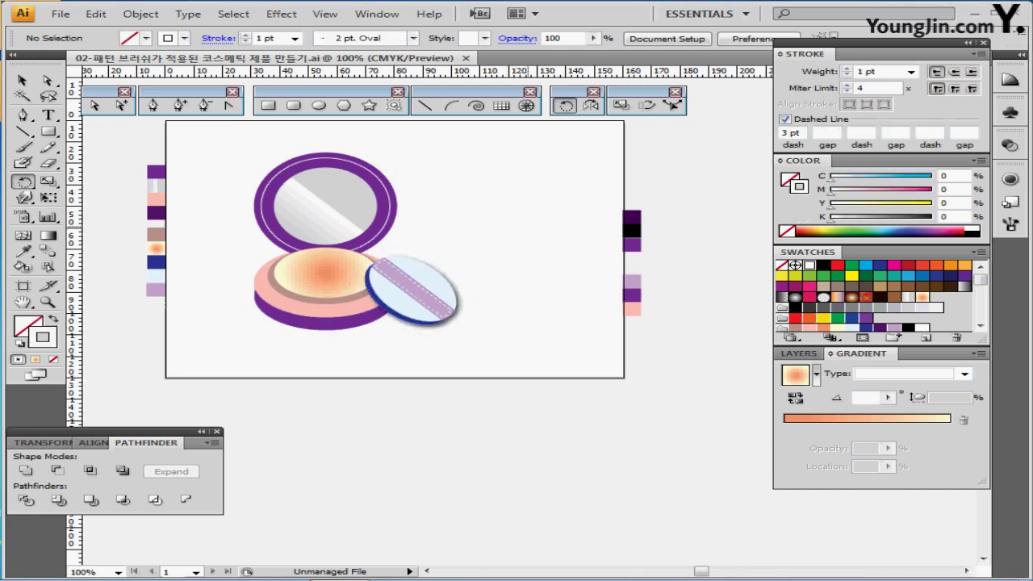
- Draw a 35 × 45 mm rounded rectangle with an 18 mm corner radius and default fill and stroke beside the compact
{"action": "left_click_drag", "start_coordinate": [534, 231], "coordinate": [491, 222]}
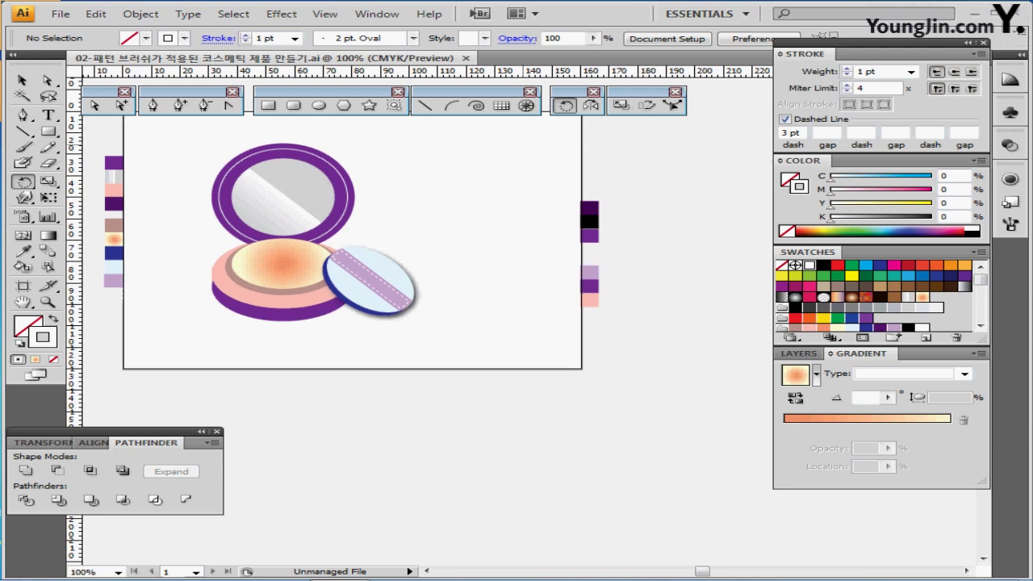
{"action": "left_click", "coordinate": [293, 106]}
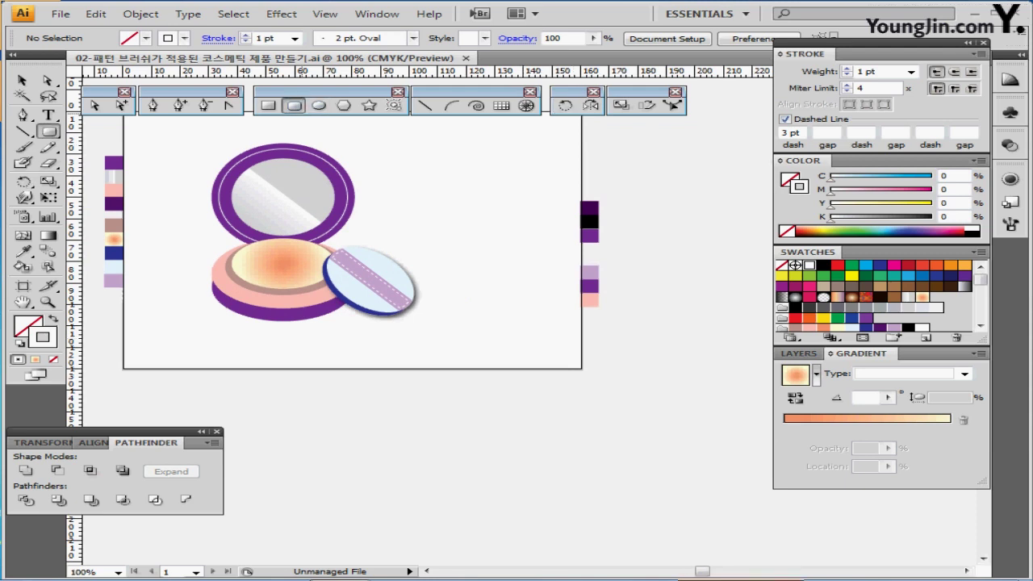
{"action": "key", "text": "d"}
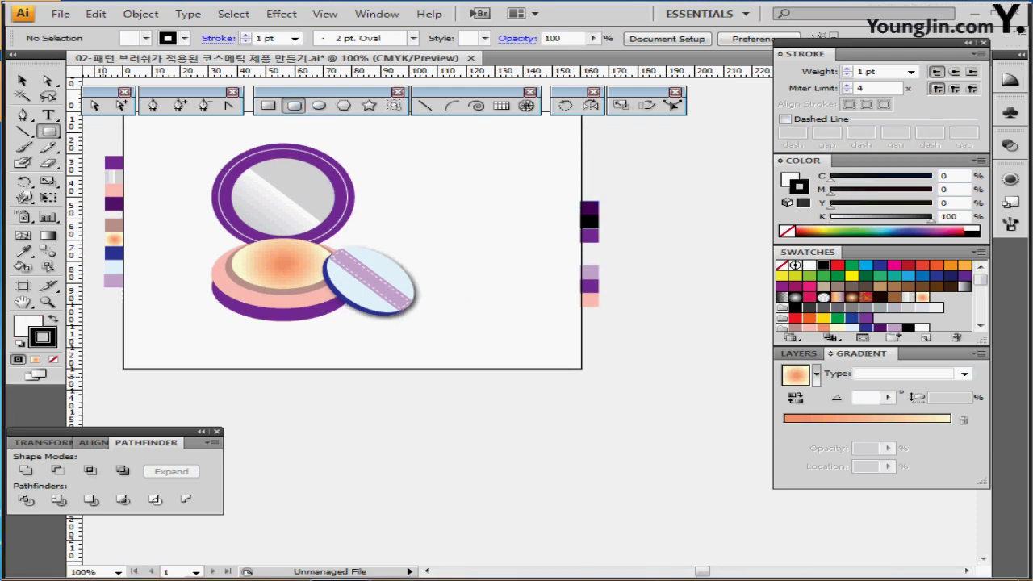
{"action": "left_click", "coordinate": [453, 170]}
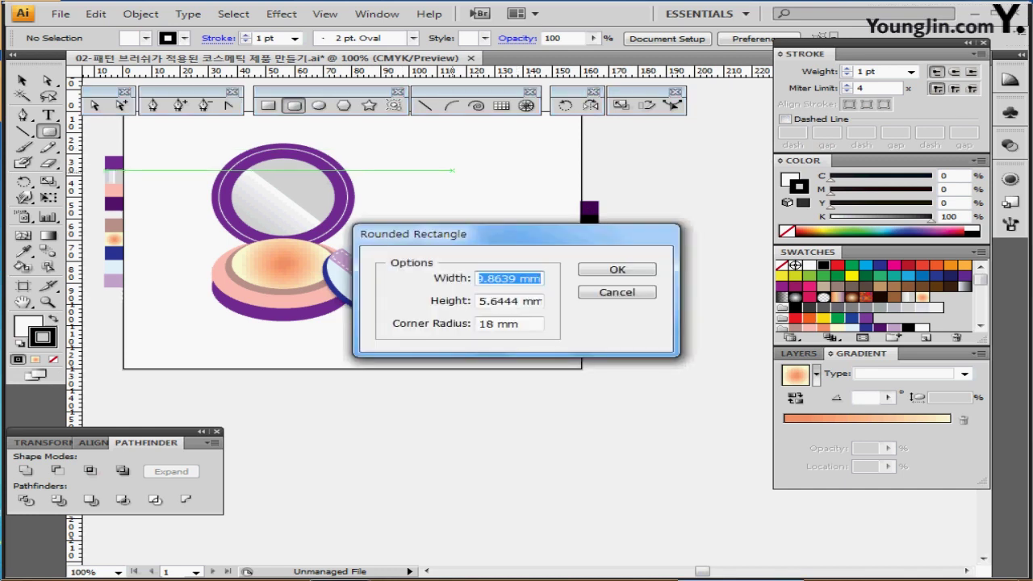
{"action": "type", "text": "35"}
{"action": "key", "text": "Tab"}
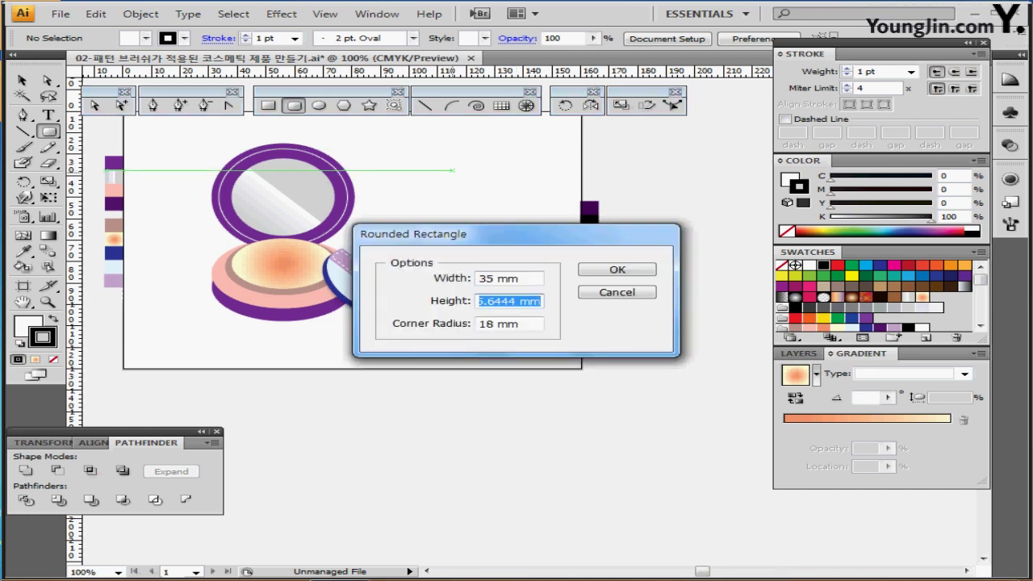
{"action": "type", "text": "45"}
{"action": "key", "text": "Tab"}
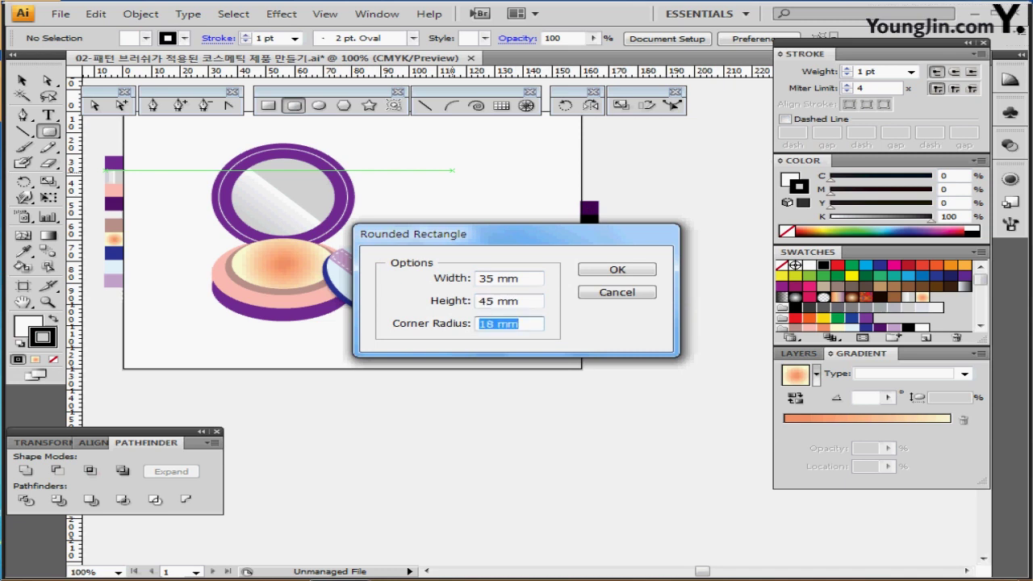
{"action": "type", "text": "18"}
{"action": "key", "text": "Return"}
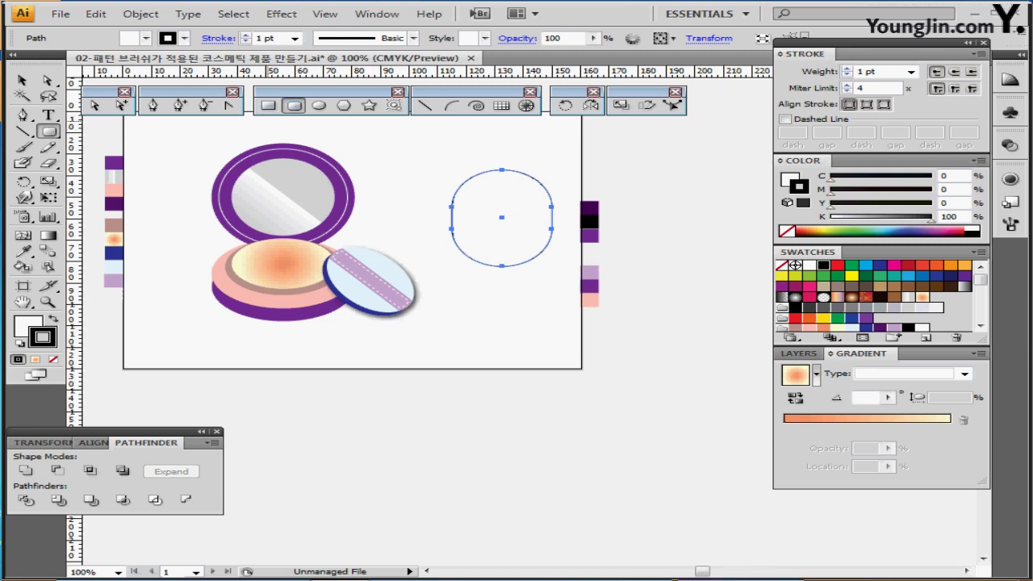
- Draw a wider rectangle across the rounded rectangle from just below its top arc past its lower edge, and remove its fill
{"action": "left_click", "coordinate": [268, 105]}
{"action": "left_click_drag", "start_coordinate": [522, 265], "coordinate": [497, 269]}
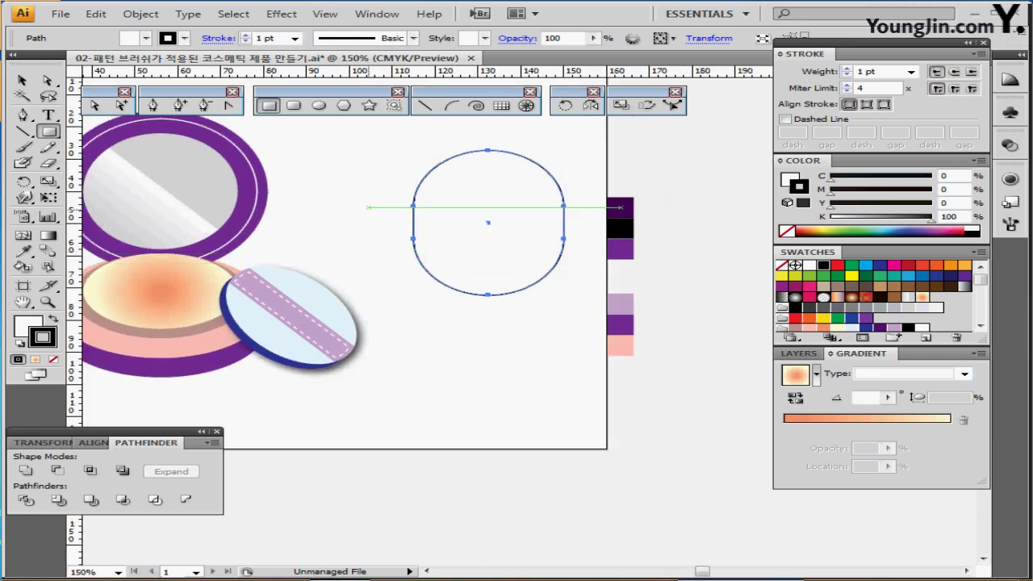
{"action": "left_click_drag", "start_coordinate": [370, 207], "coordinate": [579, 316]}
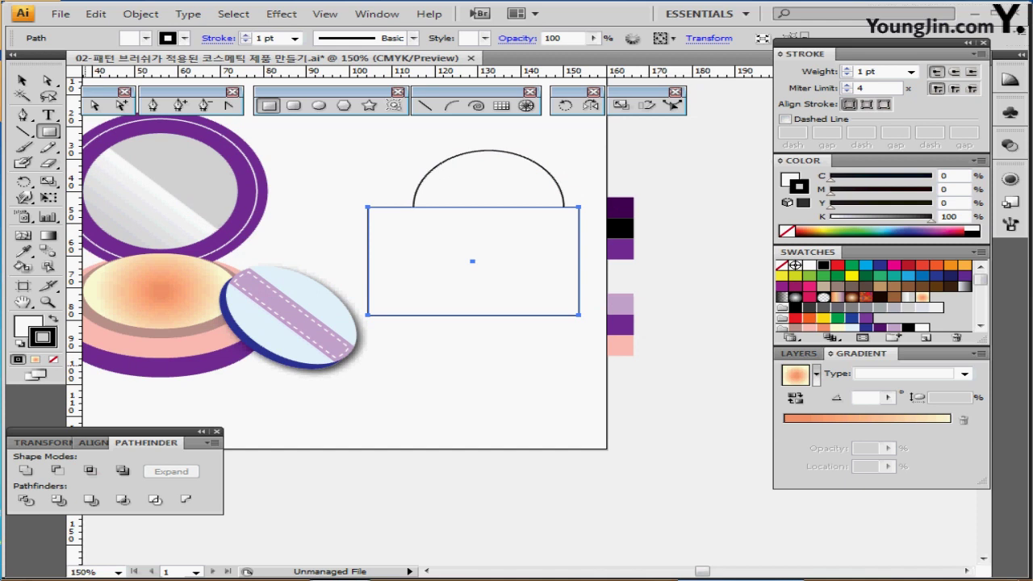
{"action": "key", "text": "x"}
{"action": "key", "text": "/"}
- Centre the rectangle and rounded rectangle on each other horizontally and split them with the Divide pathfinder
{"action": "left_click_drag", "start_coordinate": [355, 137], "coordinate": [524, 266]}
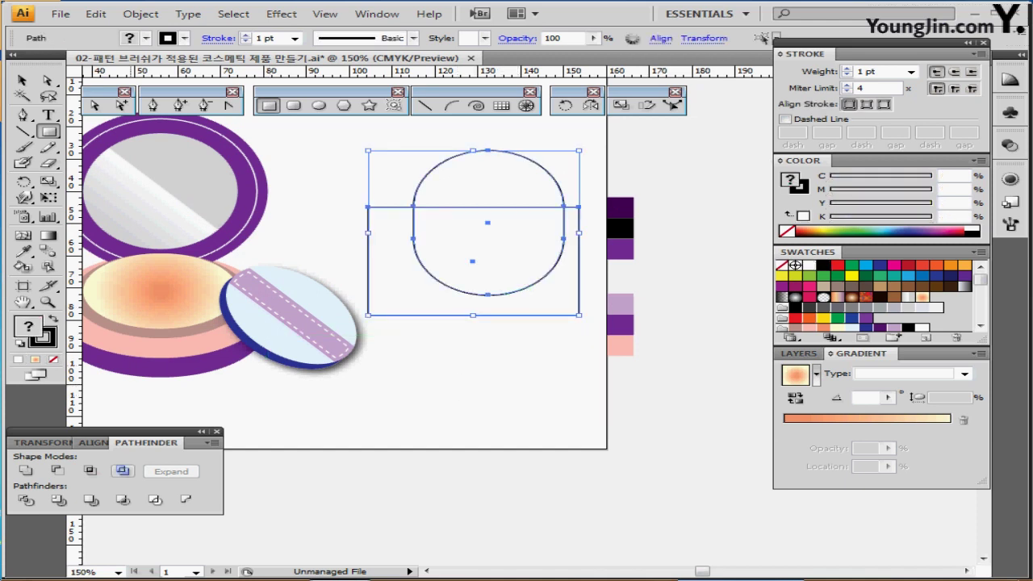
{"action": "left_click", "coordinate": [94, 442]}
{"action": "left_click", "coordinate": [58, 470]}
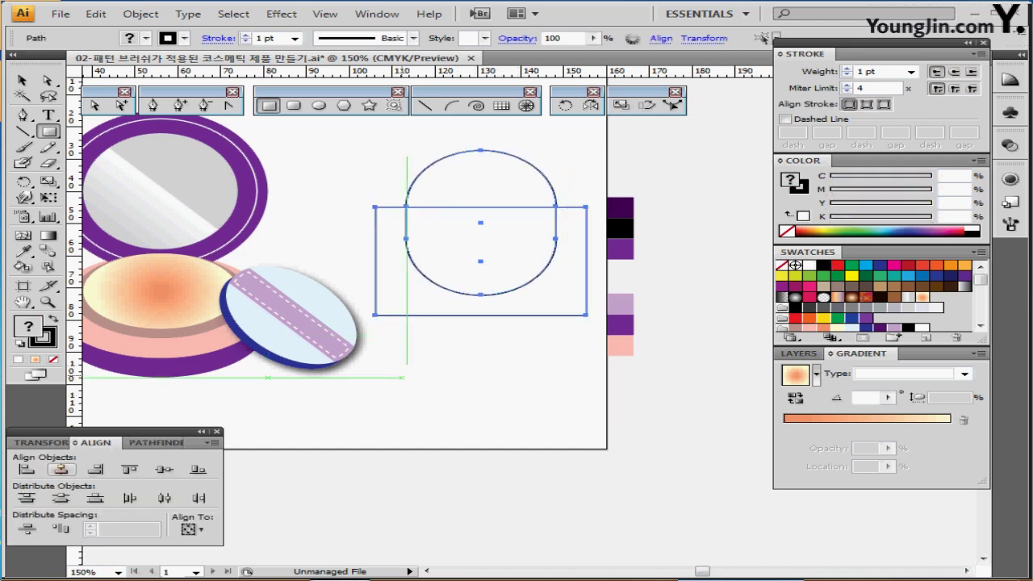
{"action": "left_click", "coordinate": [146, 443]}
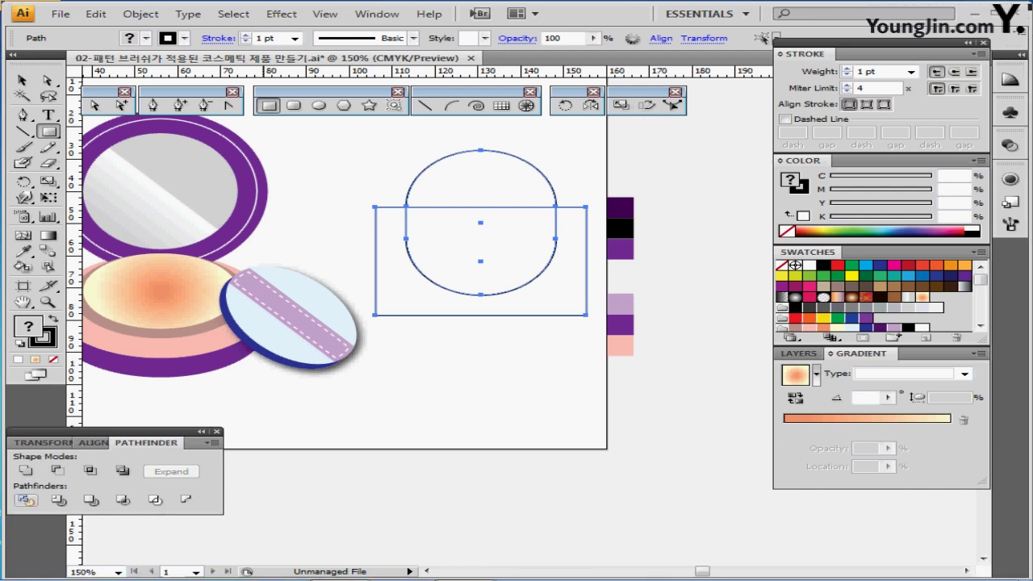
- Isolate the divided group and delete the rectangle piece lying outside the rounded shape
{"action": "key", "text": "ctrl+g"}
{"action": "double_click", "coordinate": [406, 231], "text": "ctrl"}
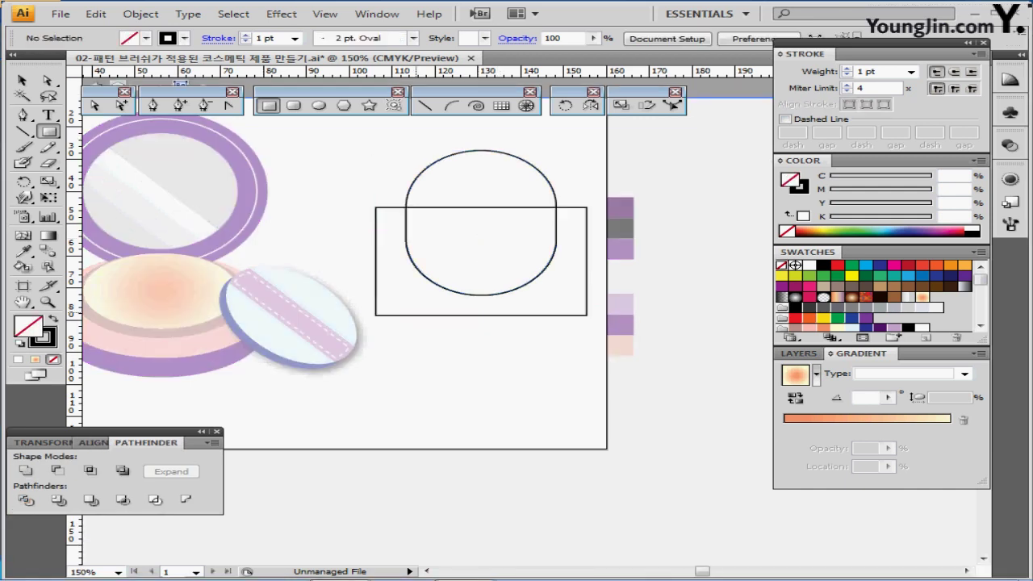
{"action": "left_click_drag", "start_coordinate": [382, 336], "coordinate": [402, 308], "text": "ctrl"}
{"action": "key", "text": "Delete"}
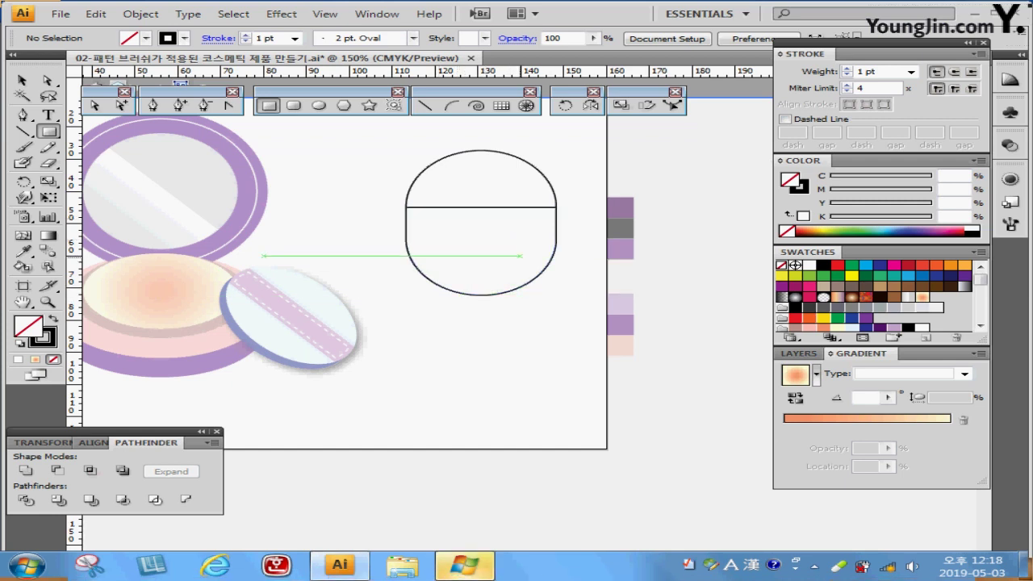
- Select only the upper half of the divided rounded shape and lock it
{"action": "key", "text": "ctrl+plus"}
{"action": "left_click_drag", "start_coordinate": [501, 166], "coordinate": [411, 143]}
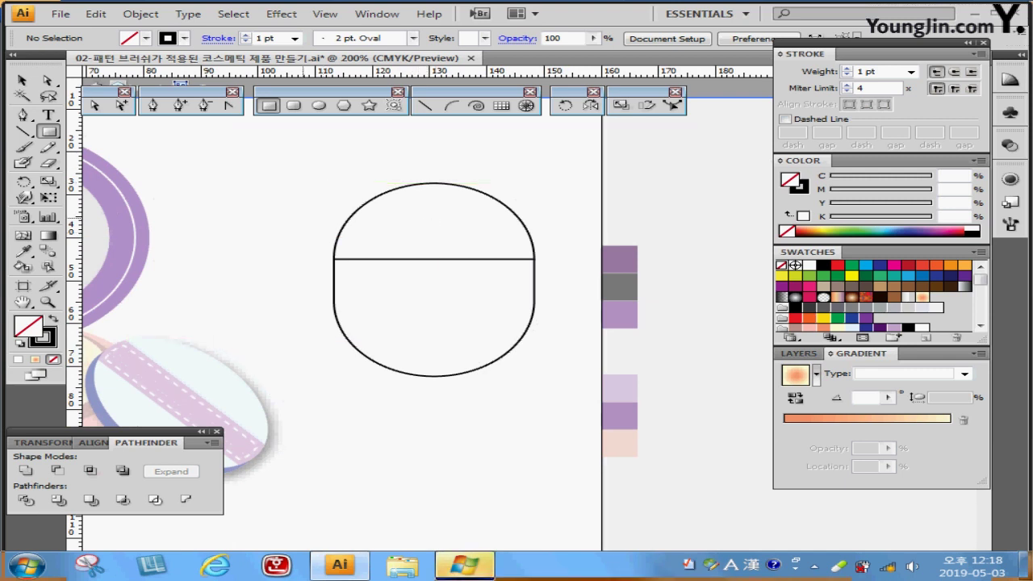
{"action": "key", "text": "v"}
{"action": "left_click", "coordinate": [48, 80]}
{"action": "left_click", "coordinate": [407, 226]}
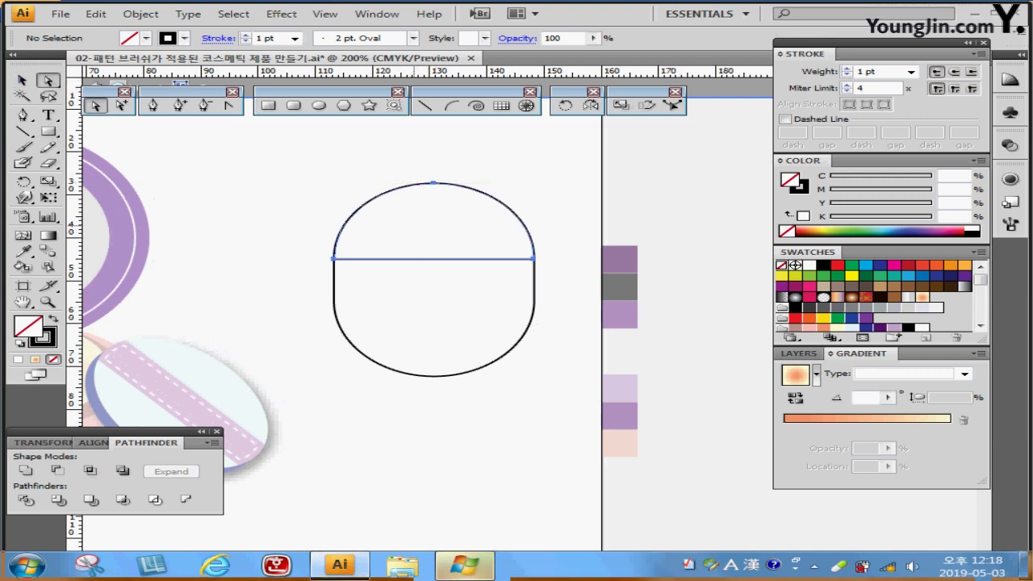
{"action": "key", "text": "ctrl+shift+a"}
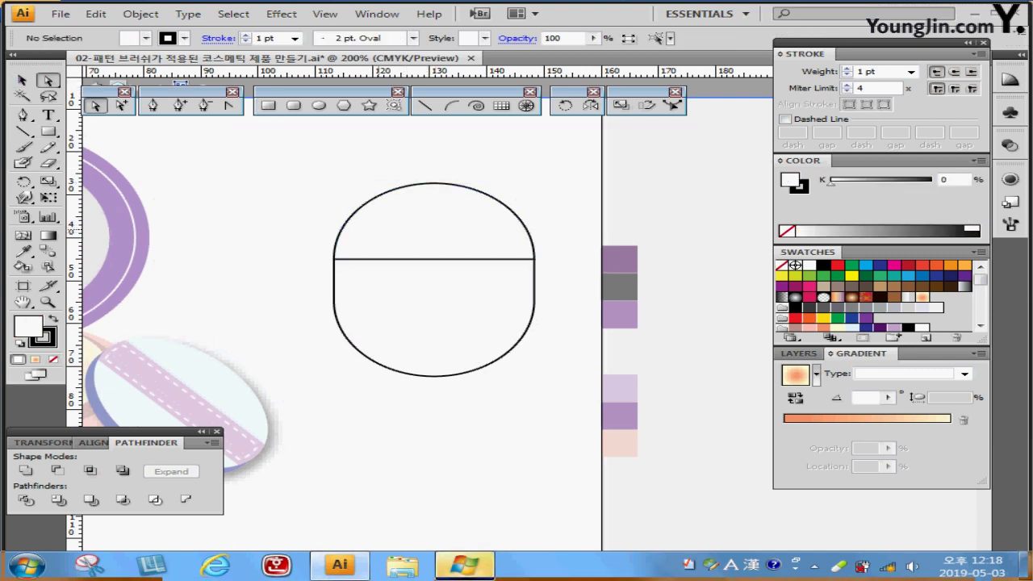
- Scale the two top anchor points of the lower half uniformly to 90% to taper its upper edge
{"action": "left_click_drag", "start_coordinate": [311, 251], "coordinate": [603, 267]}
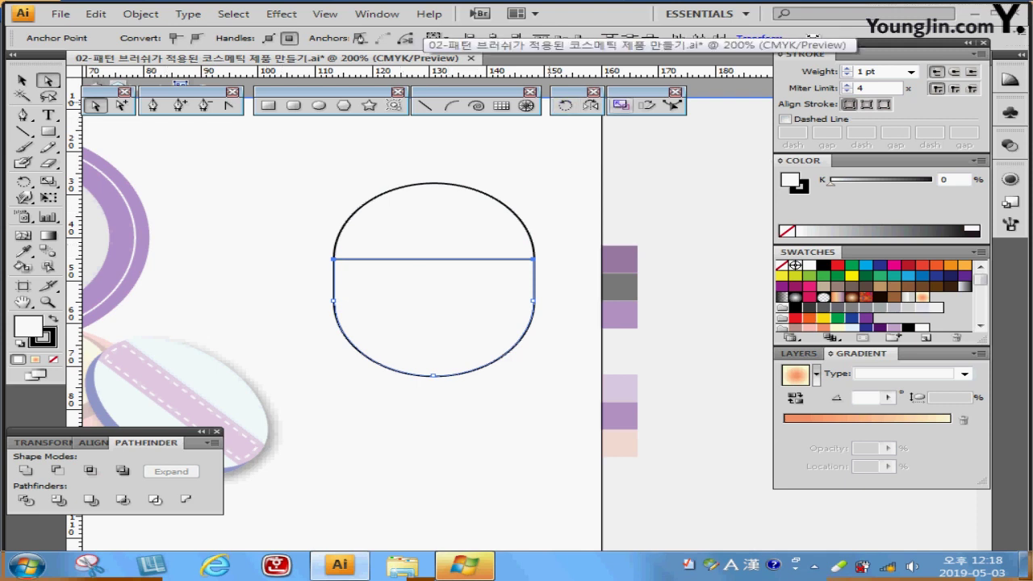
{"action": "double_click", "coordinate": [621, 105]}
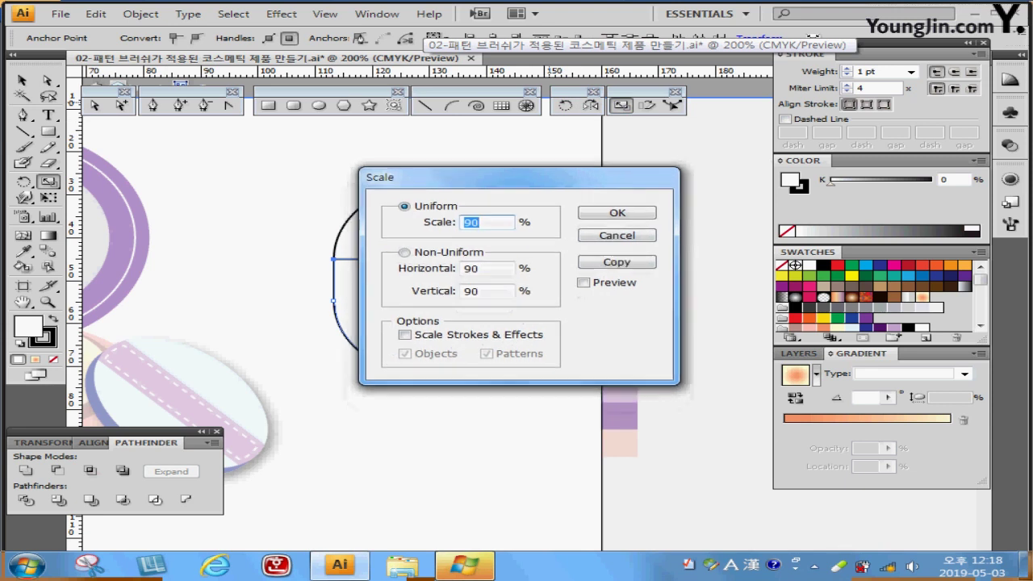
{"action": "key", "text": "Return"}
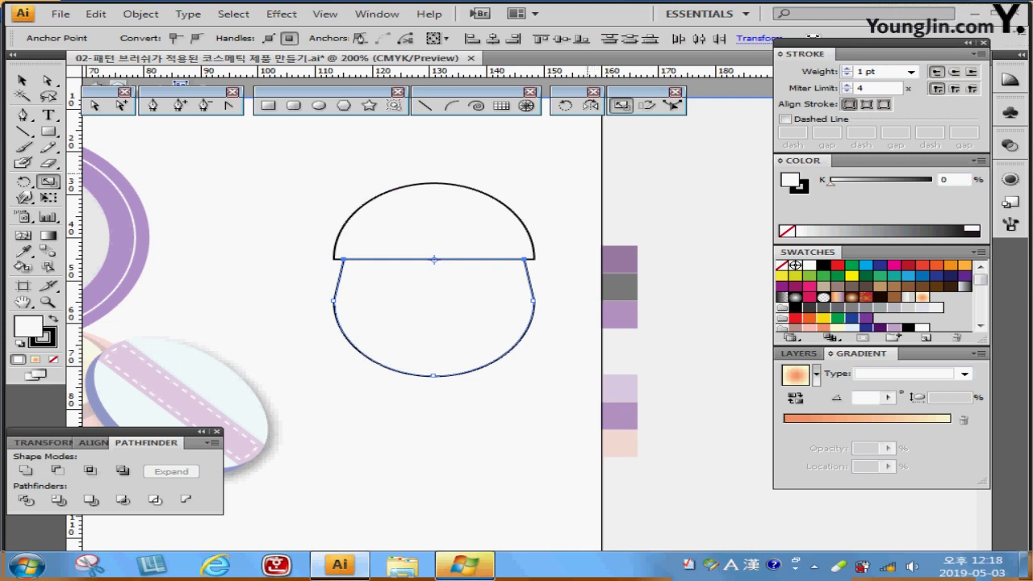
- Fill the lower half with the black sampled from the colour samples beside the artboard, and deselect it
{"action": "key", "text": "ctrl+minus"}
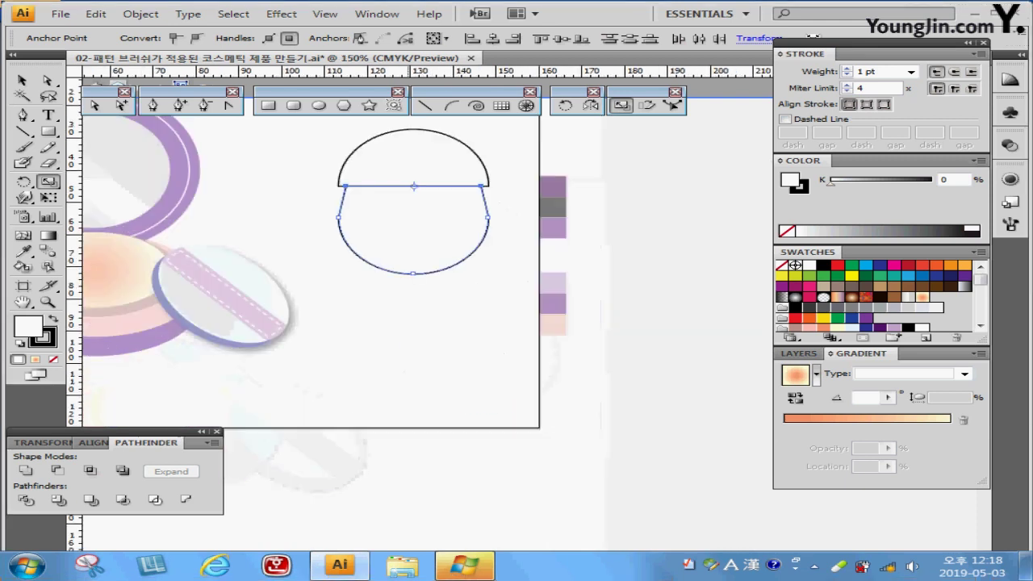
{"action": "key", "text": "i"}
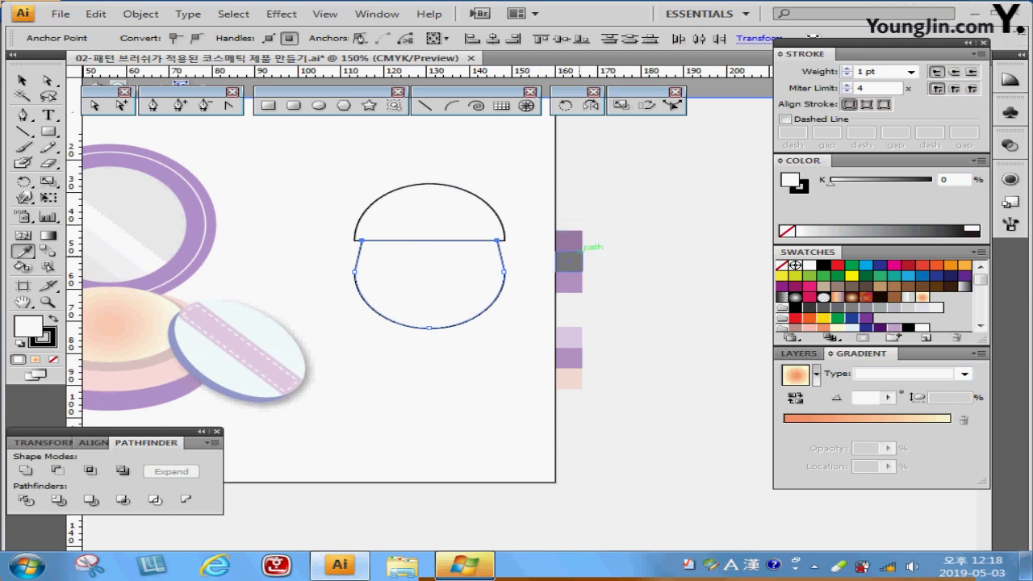
{"action": "left_click", "coordinate": [569, 261]}
{"action": "key", "text": "ctrl+shift+a"}
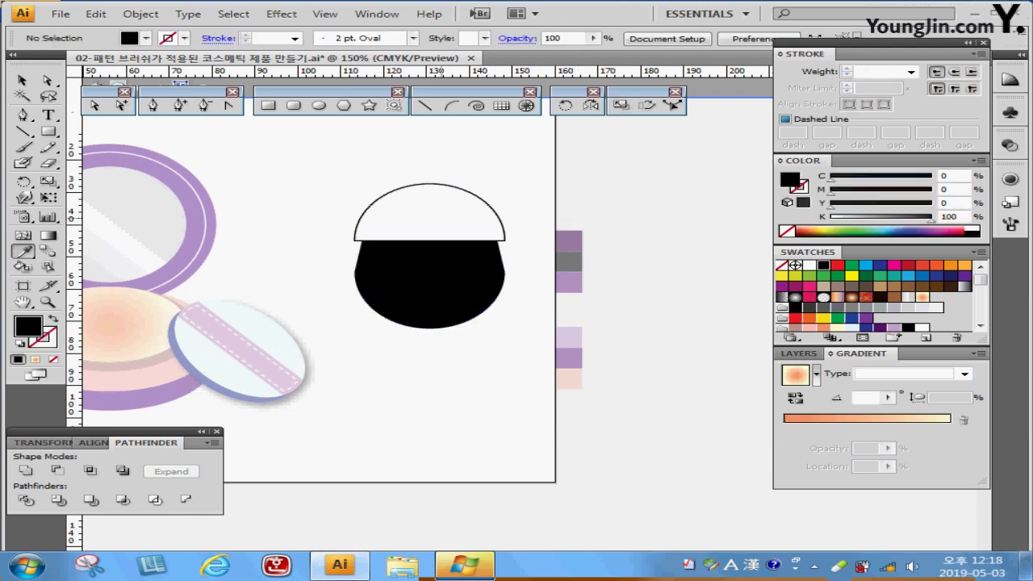
- Unlock all objects and fill the upper half with the dark purple sampled from the colour samples beside the artboard
{"action": "left_click", "coordinate": [141, 14]}
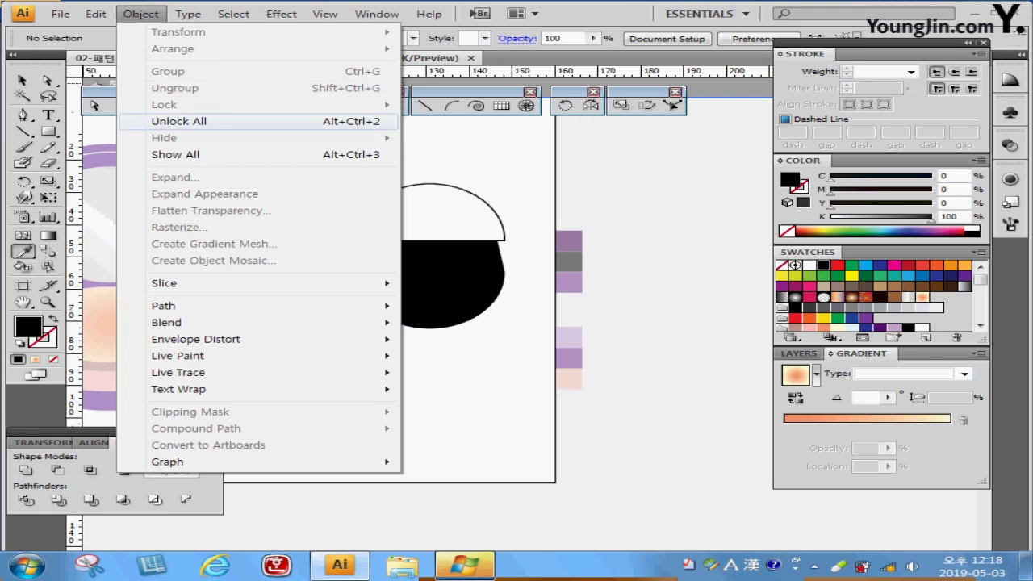
{"action": "left_click", "coordinate": [178, 121]}
{"action": "left_click", "coordinate": [569, 239]}
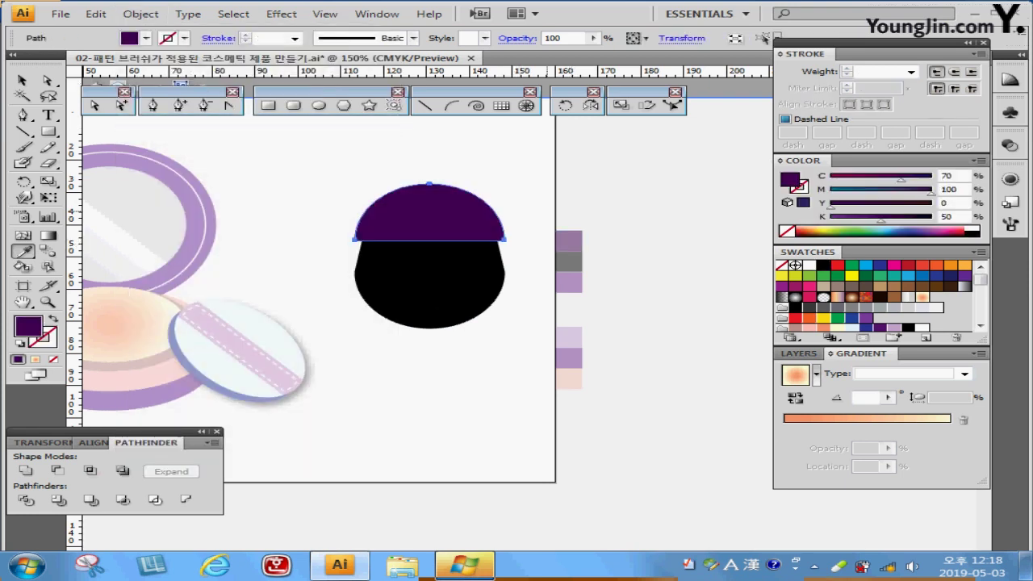
{"action": "key", "text": "ctrl+shift+a"}
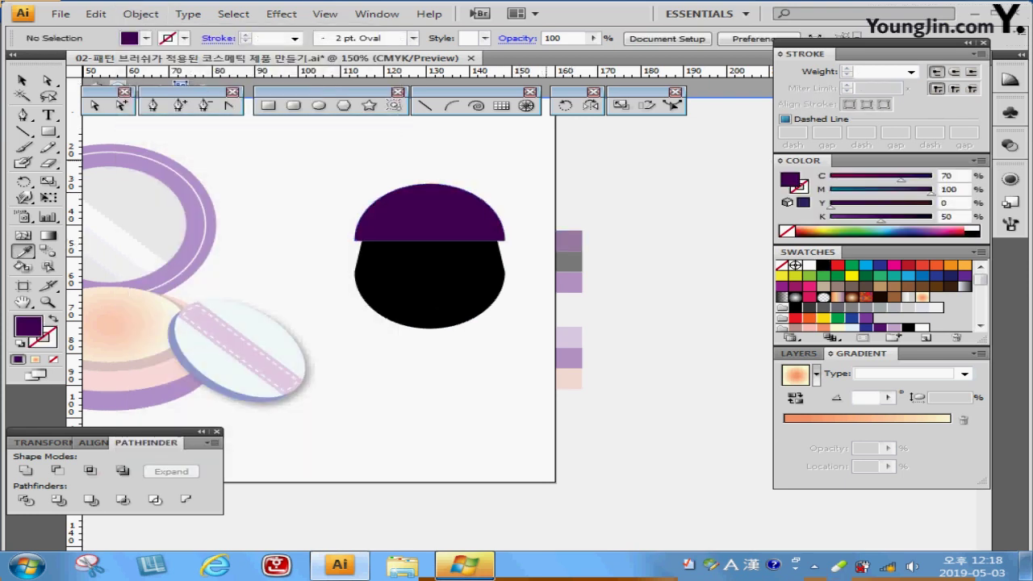
- Make a scaled copy of the dark purple upper half about its bottom centre, 90% horizontally and 80% vertically
{"action": "left_click_drag", "start_coordinate": [472, 219], "coordinate": [471, 224]}
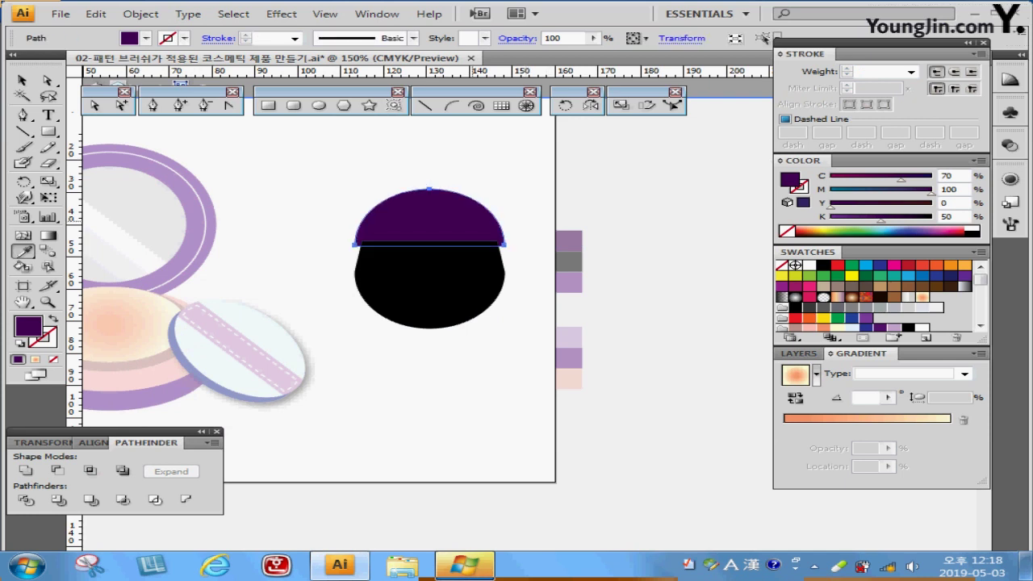
{"action": "key", "text": "ctrl+z"}
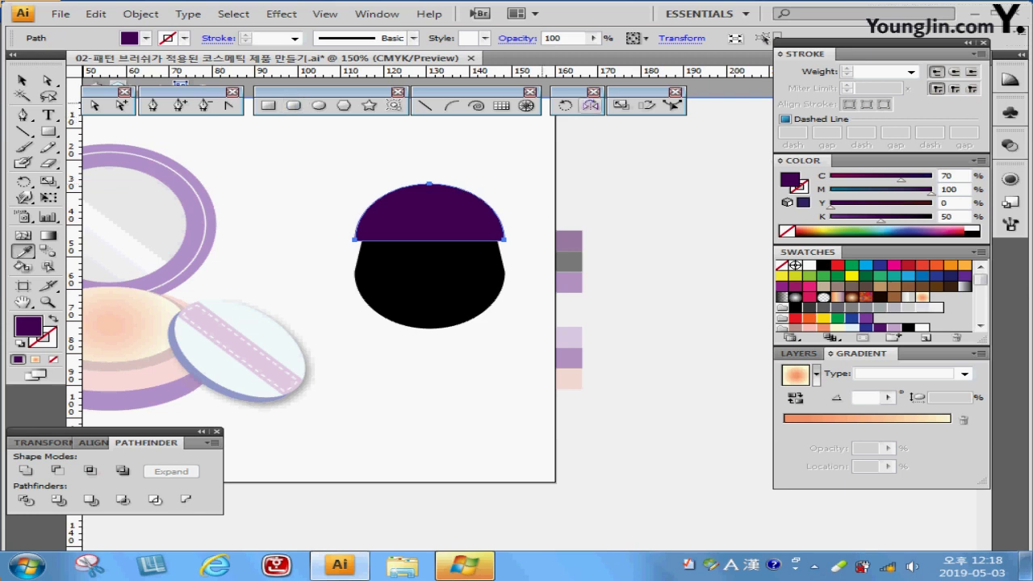
{"action": "left_click", "coordinate": [622, 106]}
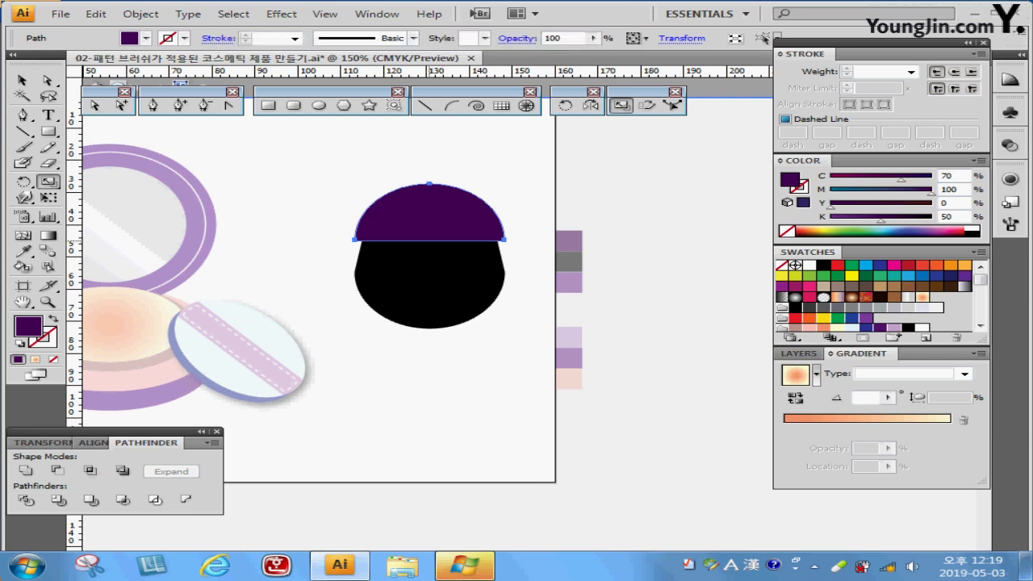
{"action": "left_click", "coordinate": [430, 240], "text": "alt"}
{"action": "left_click_drag", "start_coordinate": [508, 189], "coordinate": [650, 143]}
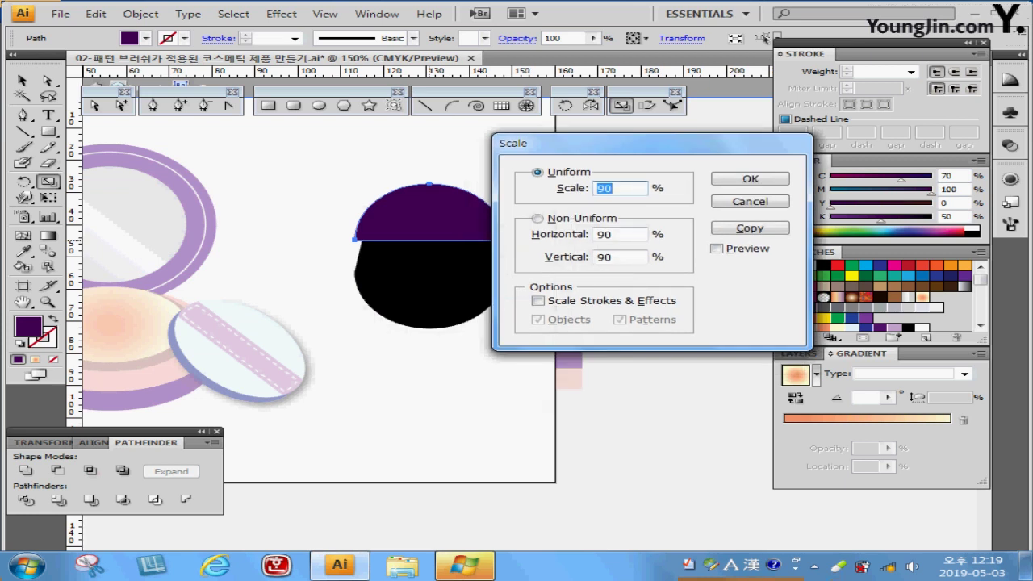
{"action": "key", "text": "Tab"}
{"action": "type", "text": "100"}
{"action": "key", "text": "Tab"}
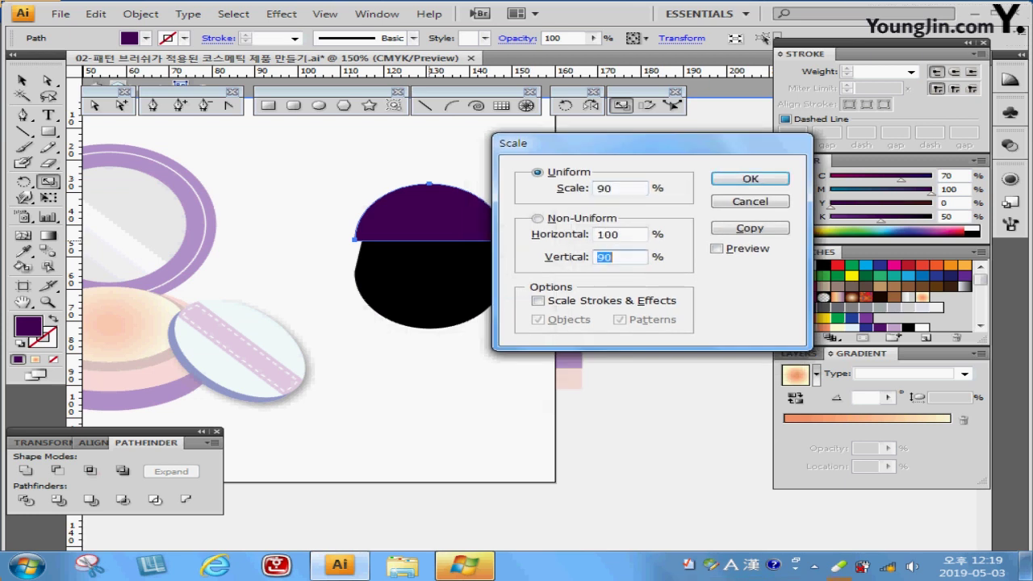
{"action": "key", "text": "shift+Tab"}
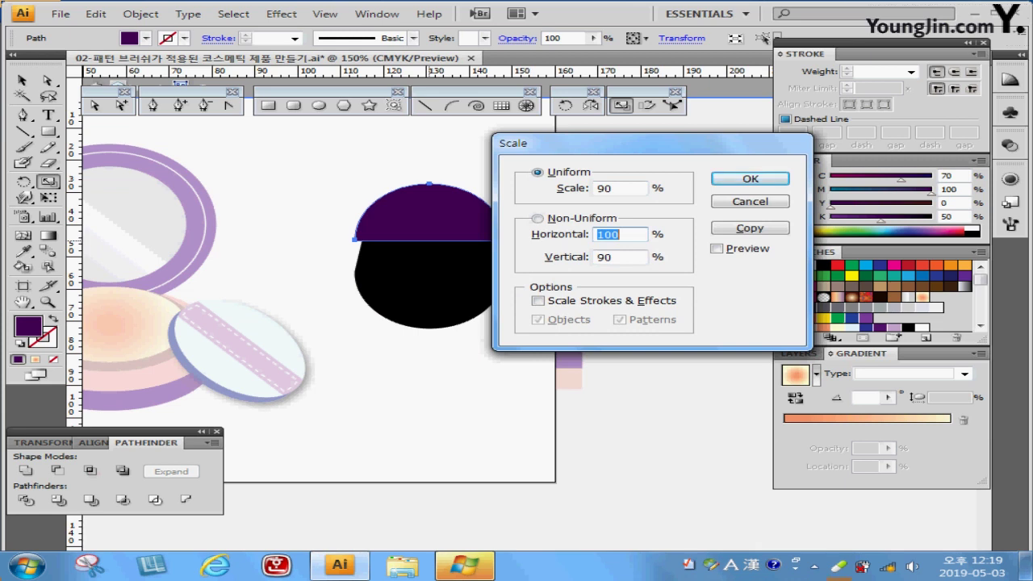
{"action": "type", "text": "90"}
{"action": "key", "text": "Tab"}
{"action": "type", "text": "80"}
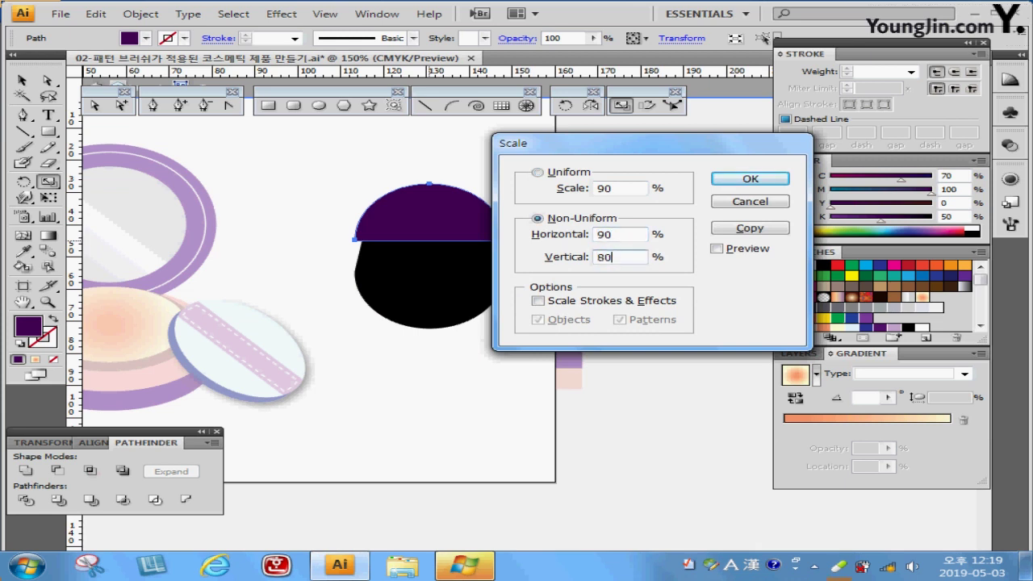
{"action": "key", "text": "Tab"}
{"action": "key", "text": "Tab"}
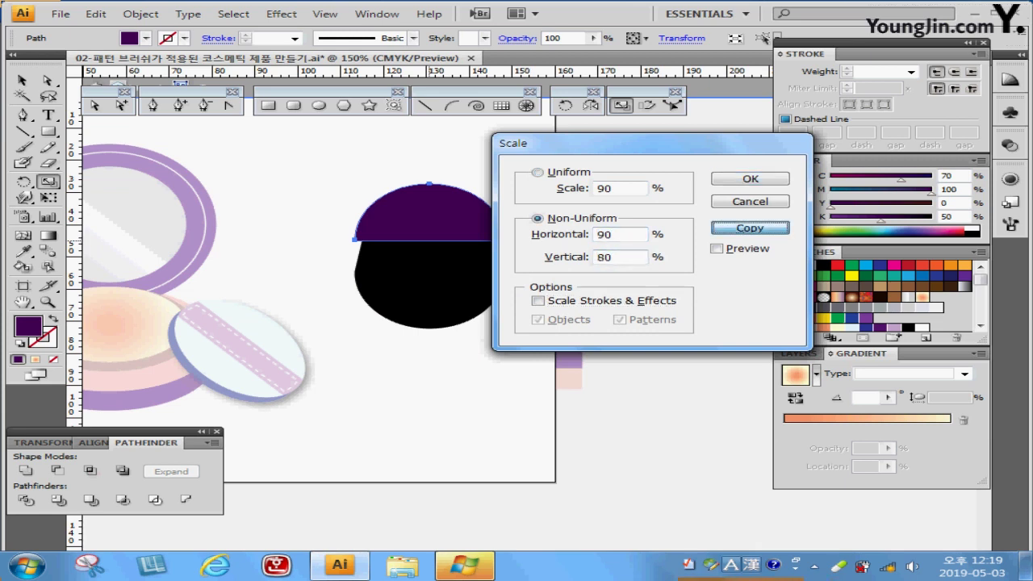
{"action": "key", "text": "Return"}
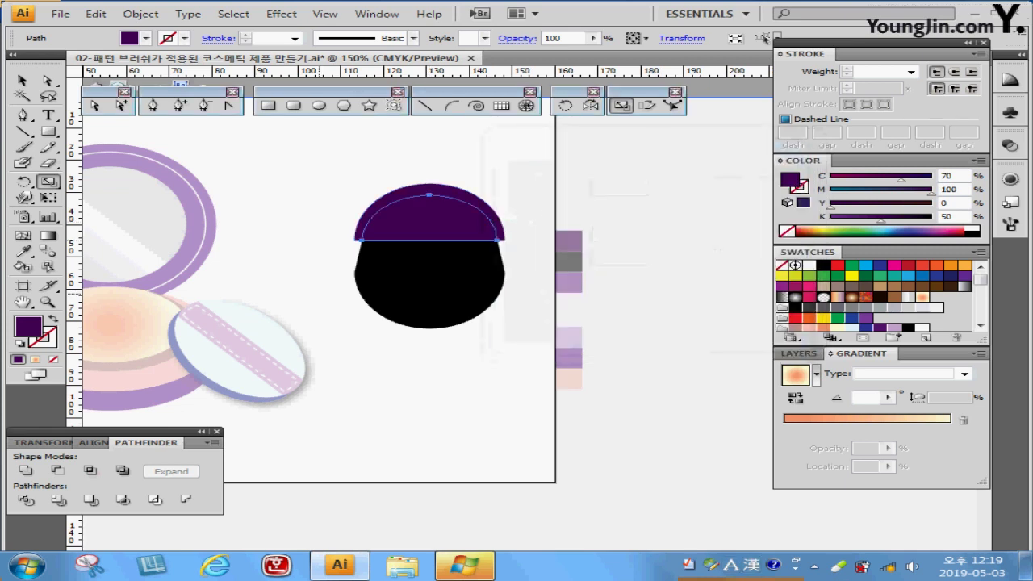
- Fill the smaller half-dome copy with the purple sampled from the colour samples beside the artboard, and save the document
{"action": "key", "text": "i"}
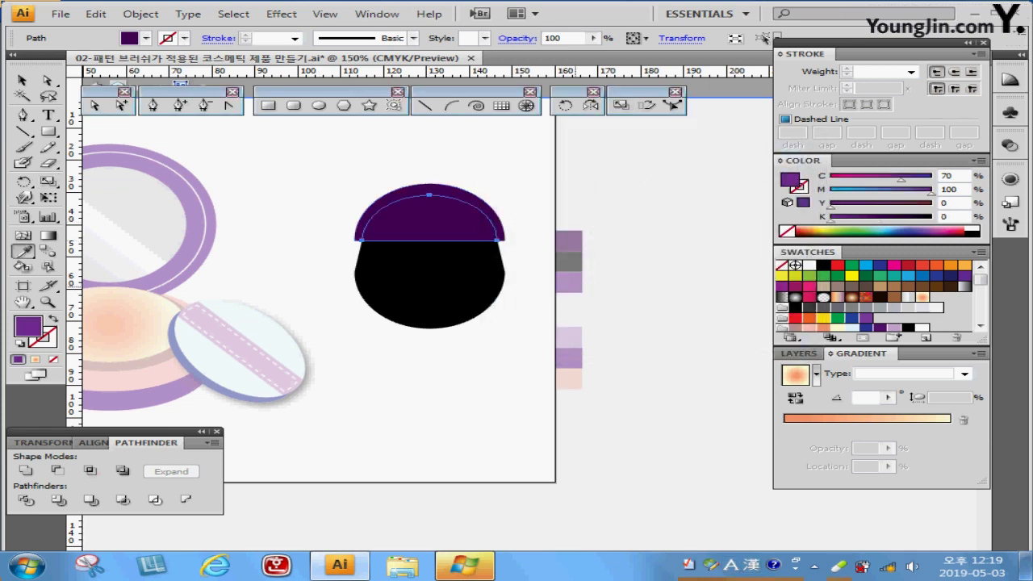
{"action": "left_click", "coordinate": [569, 282]}
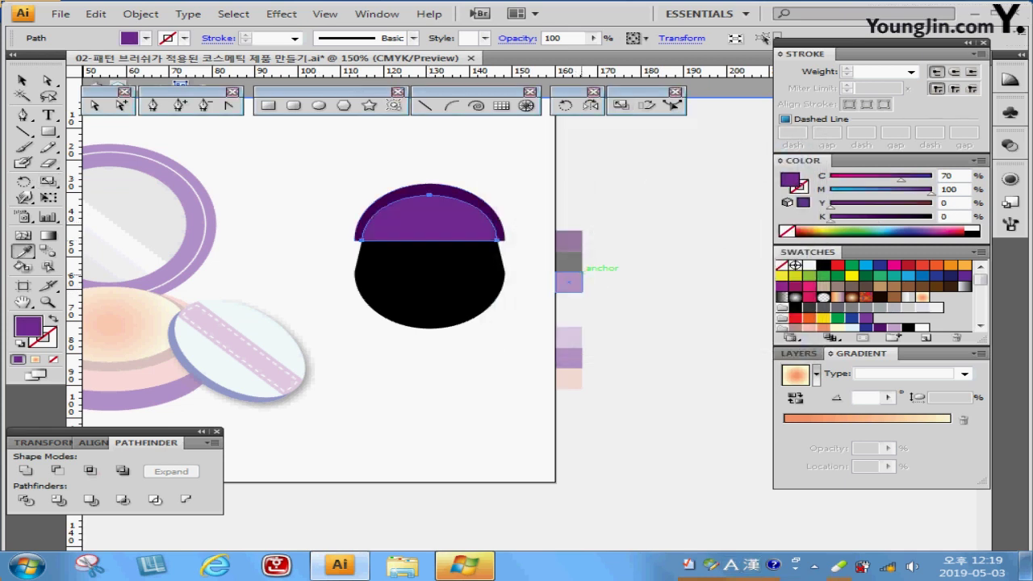
{"action": "key", "text": "ctrl+s"}
{"action": "key", "text": "ctrl+plus"}
{"action": "left_click_drag", "start_coordinate": [549, 317], "coordinate": [511, 223]}
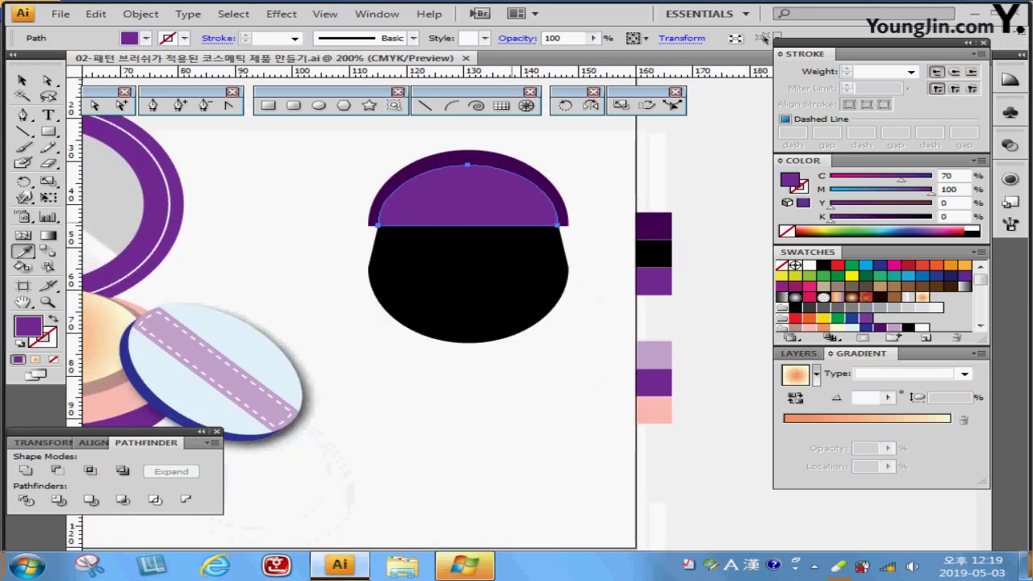
{"action": "key", "text": "ctrl+shift+a"}
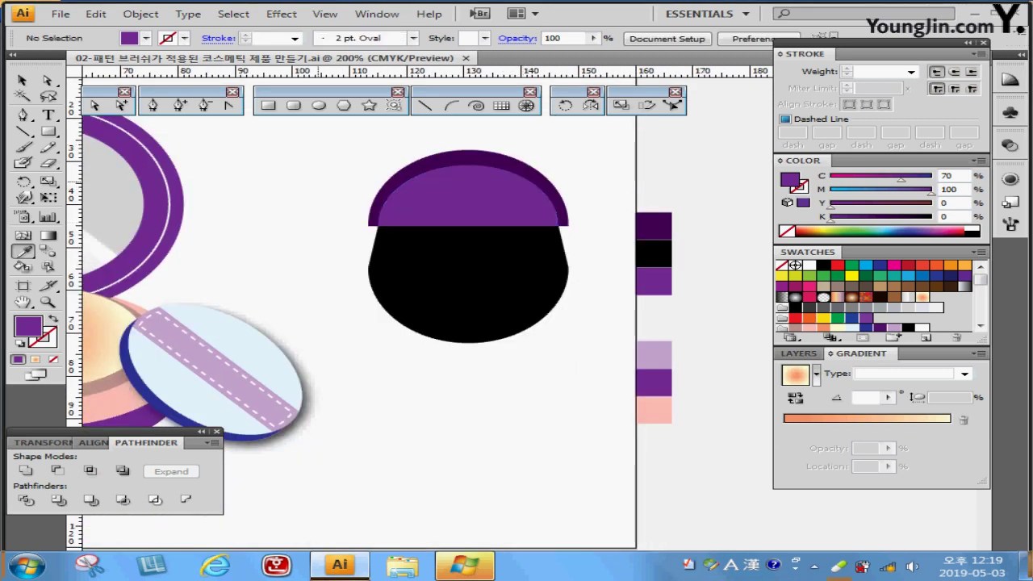
- Move the zigzag path from beside the artboard onto the lower-left edge of the black lower half
{"action": "left_click_drag", "start_coordinate": [476, 307], "coordinate": [394, 297]}
{"action": "left_click", "coordinate": [410, 296], "text": "ctrl"}
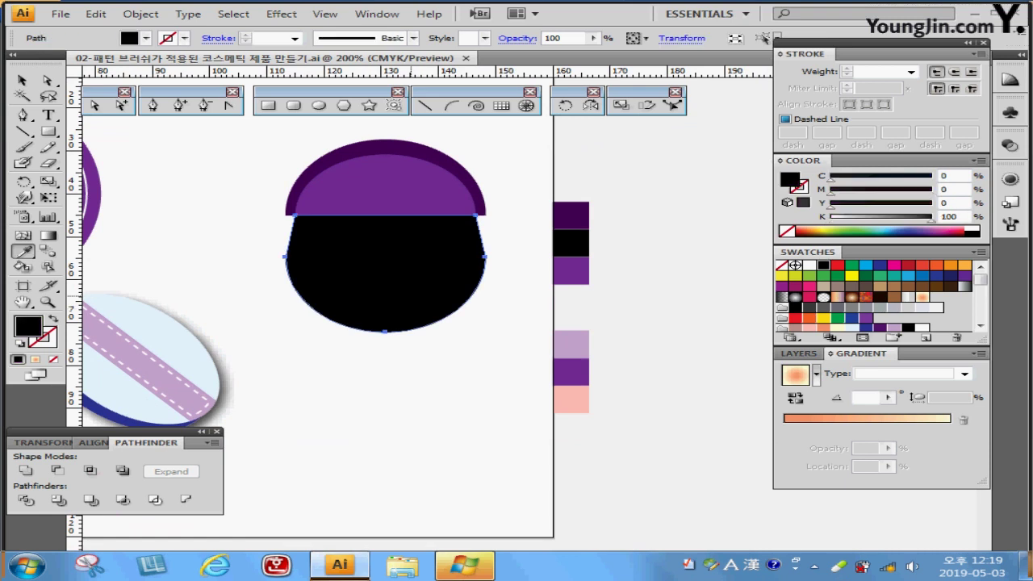
{"action": "key", "text": "ctrl+minus"}
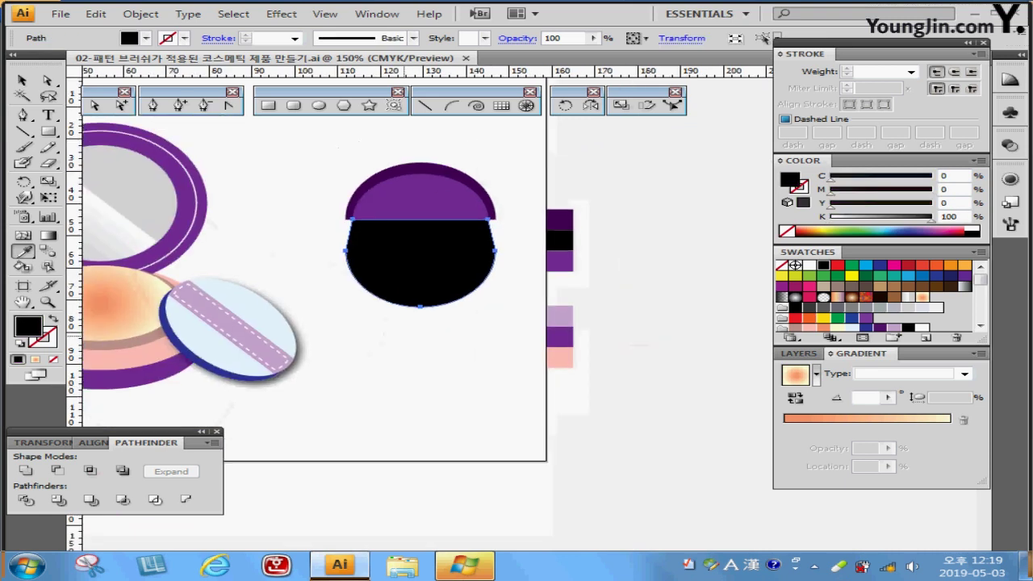
{"action": "left_click_drag", "start_coordinate": [404, 336], "coordinate": [290, 322]}
{"action": "left_click", "coordinate": [741, 313], "text": "ctrl"}
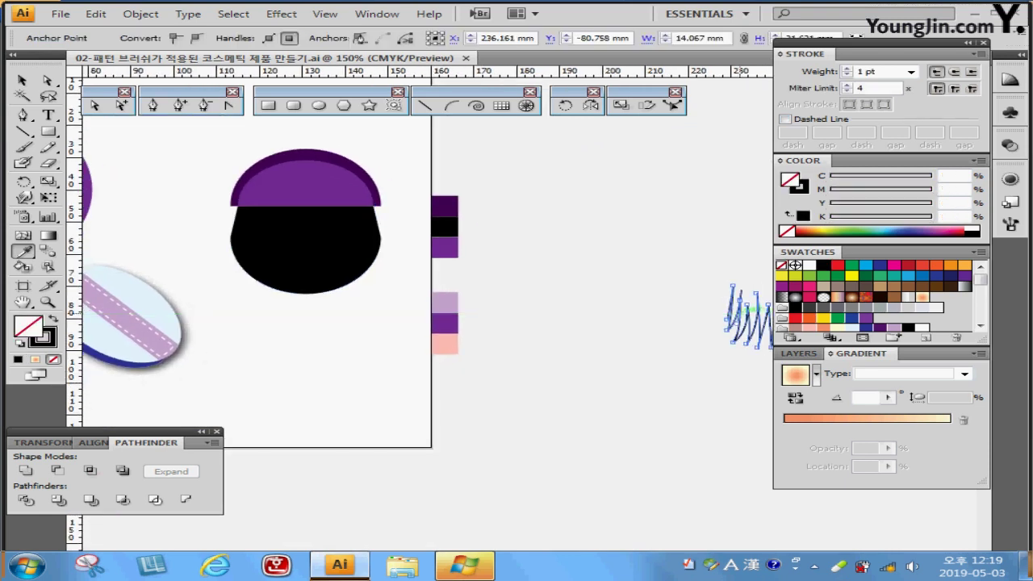
{"action": "left_click", "coordinate": [23, 80]}
{"action": "mouse_move", "coordinate": [620, 253]}
{"action": "left_mouse_down"}
{"action": "mouse_move", "coordinate": [750, 355]}
{"action": "mouse_move", "coordinate": [334, 350]}
{"action": "mouse_move", "coordinate": [319, 312]}
{"action": "mouse_move", "coordinate": [305, 310]}
{"action": "left_mouse_up"}
{"action": "key", "text": "ctrl+equal"}
{"action": "key", "text": "ctrl+equal"}
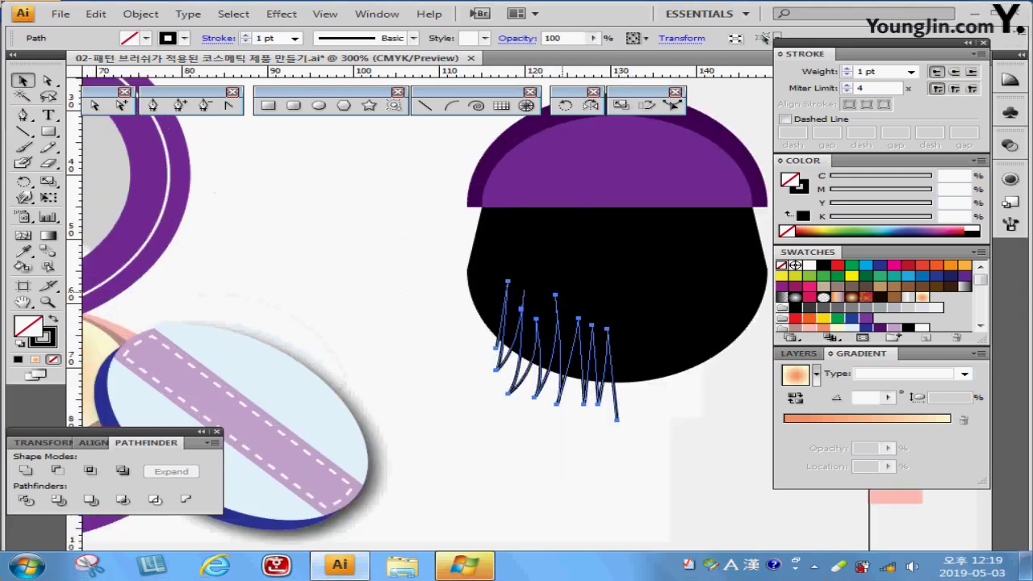
{"action": "left_click_drag", "start_coordinate": [562, 291], "coordinate": [411, 257]}
{"action": "left_click", "coordinate": [484, 368]}
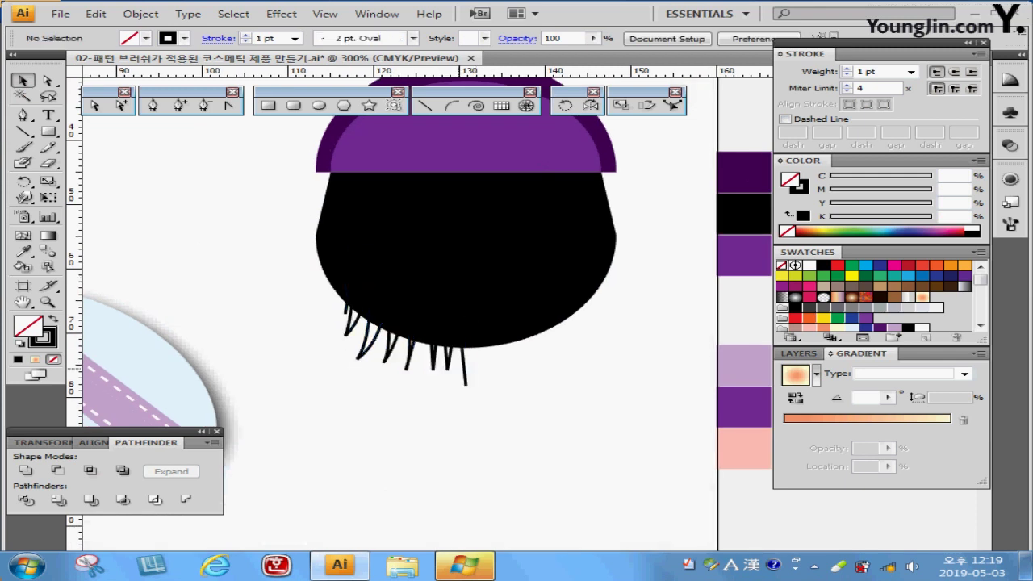
{"action": "left_click_drag", "start_coordinate": [449, 362], "coordinate": [449, 352]}
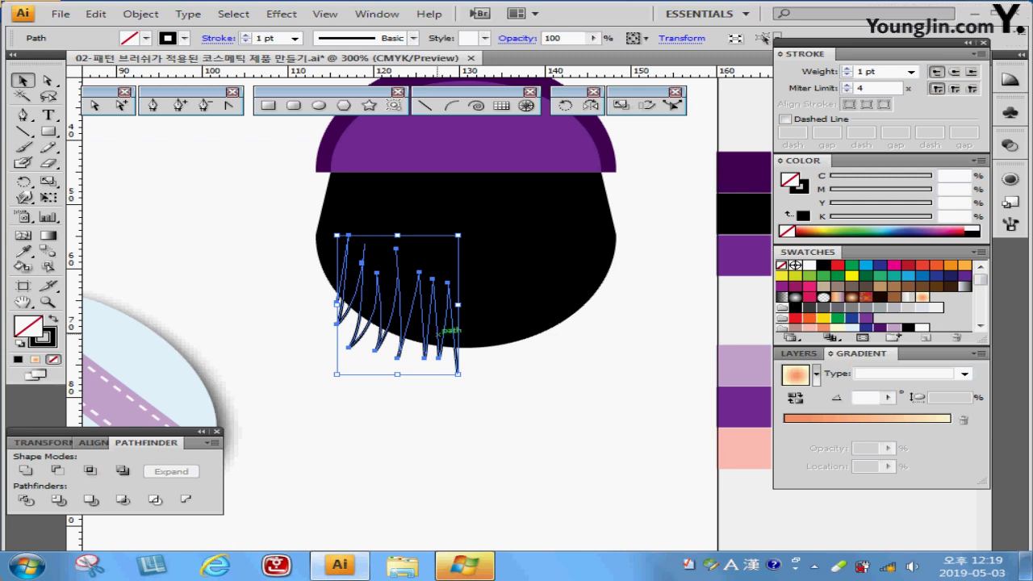
- Divide the black lower half with the zigzag path using Pathfinder Divide
{"action": "key", "text": "ctrl"}
{"action": "left_click", "coordinate": [493, 286], "text": "shift"}
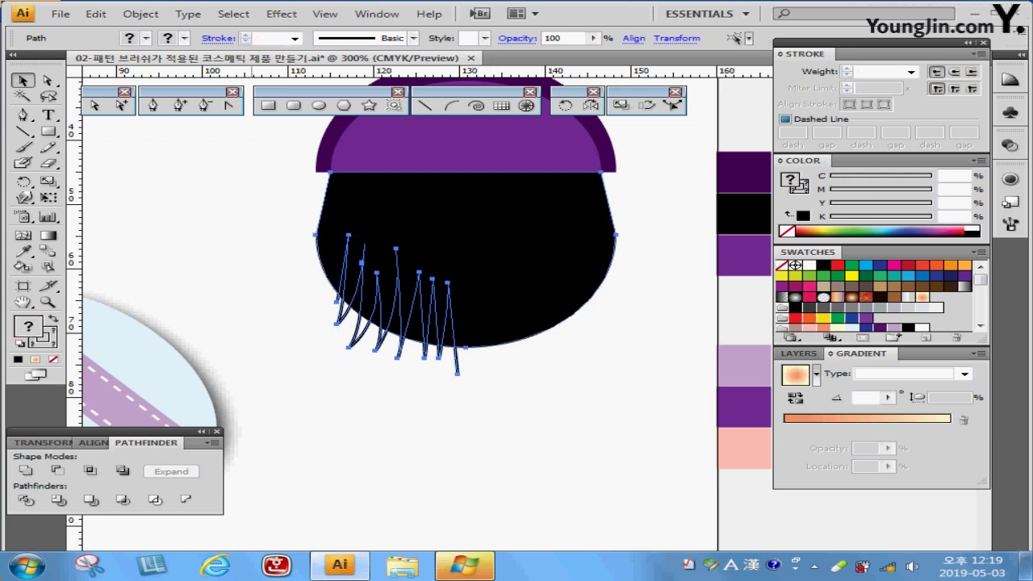
{"action": "left_click", "coordinate": [25, 500]}
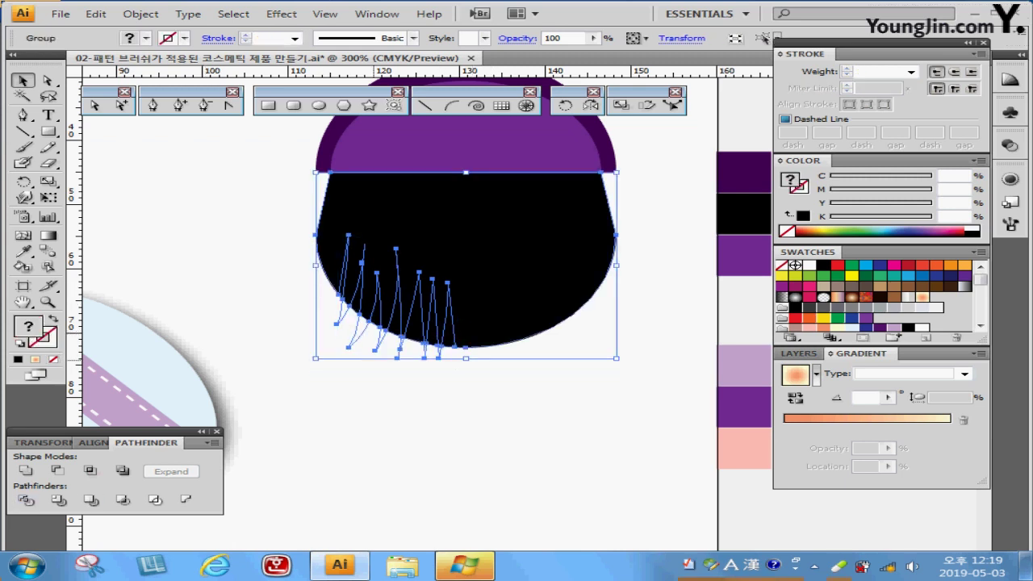
{"action": "key", "text": "ctrl"}
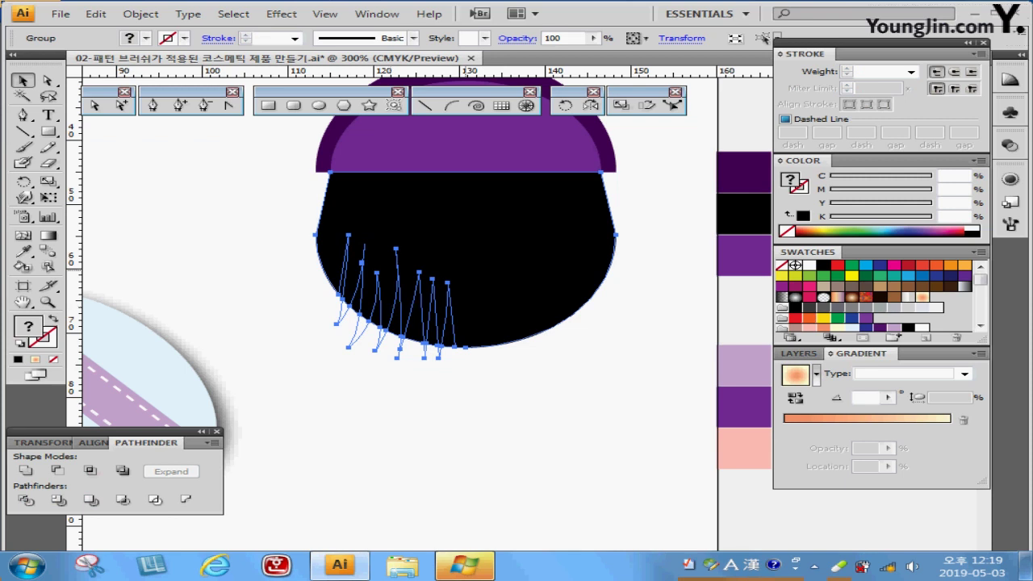
- Isolate the divided group, delete every piece except the large black bristle shape, and leave isolation mode
{"action": "double_click", "coordinate": [604, 253]}
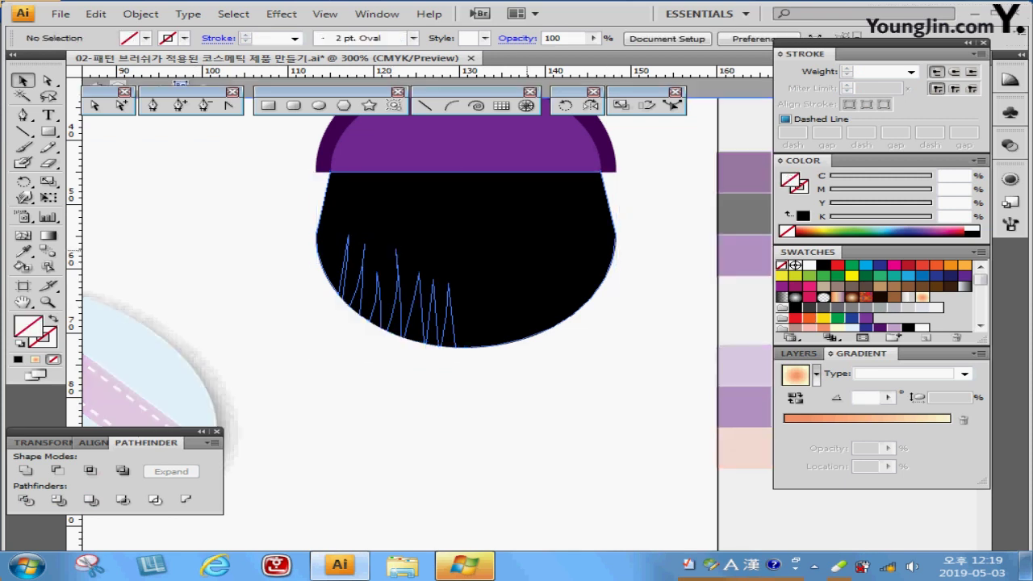
{"action": "left_click", "coordinate": [359, 319]}
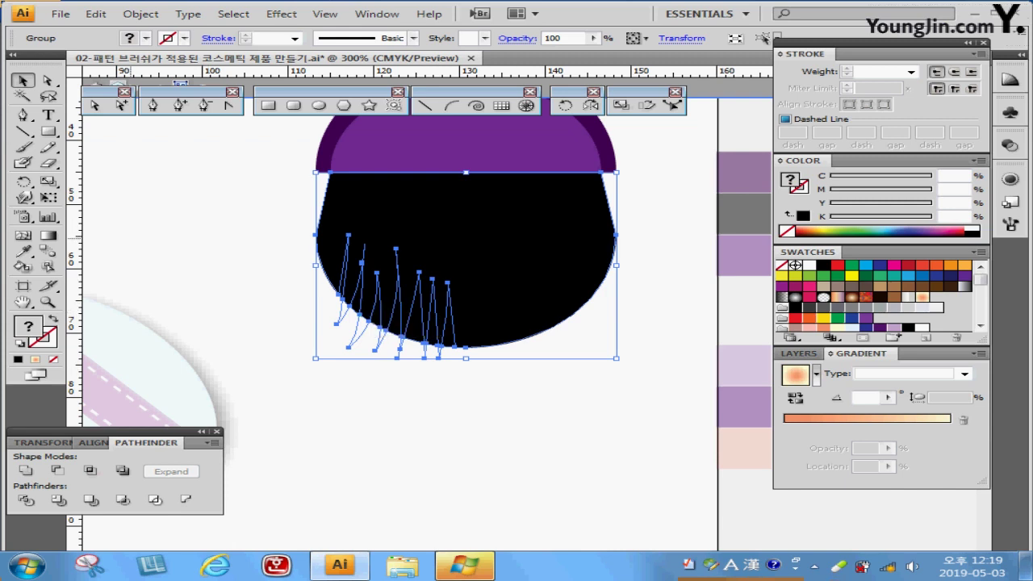
{"action": "double_click", "coordinate": [492, 211]}
{"action": "left_click", "coordinate": [492, 211]}
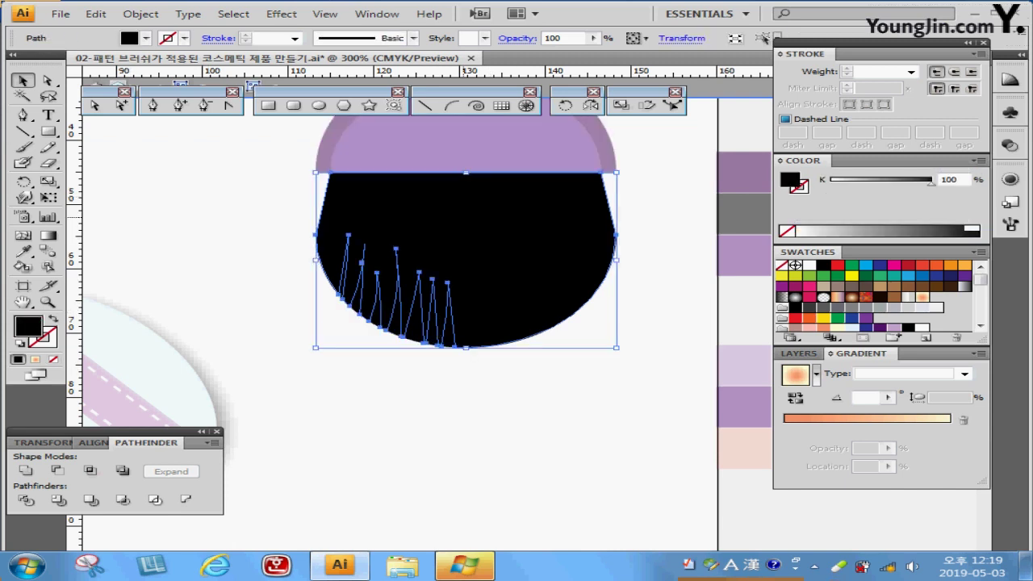
{"action": "left_click", "coordinate": [233, 14]}
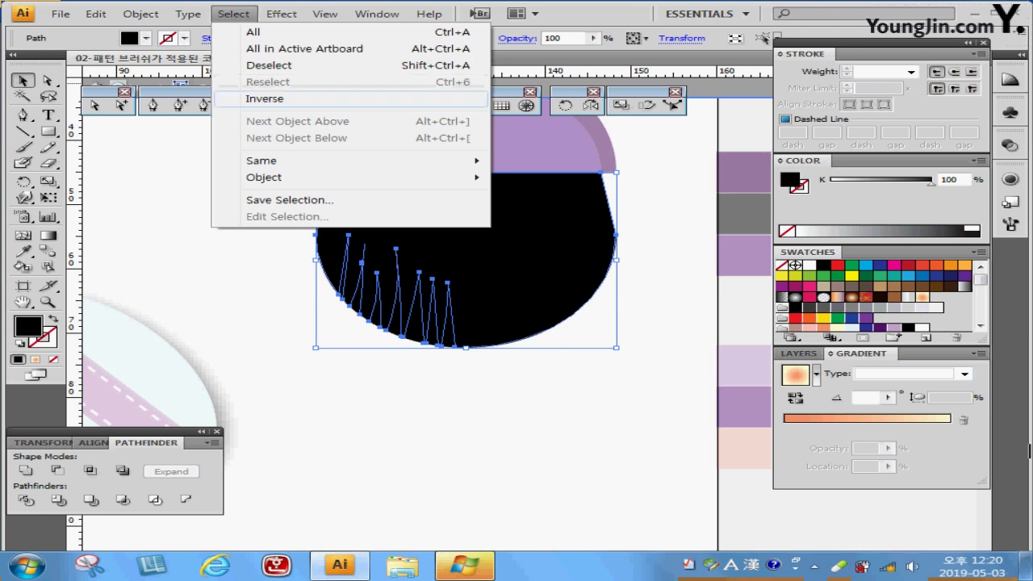
{"action": "left_click", "coordinate": [261, 99]}
{"action": "key", "text": "Delete"}
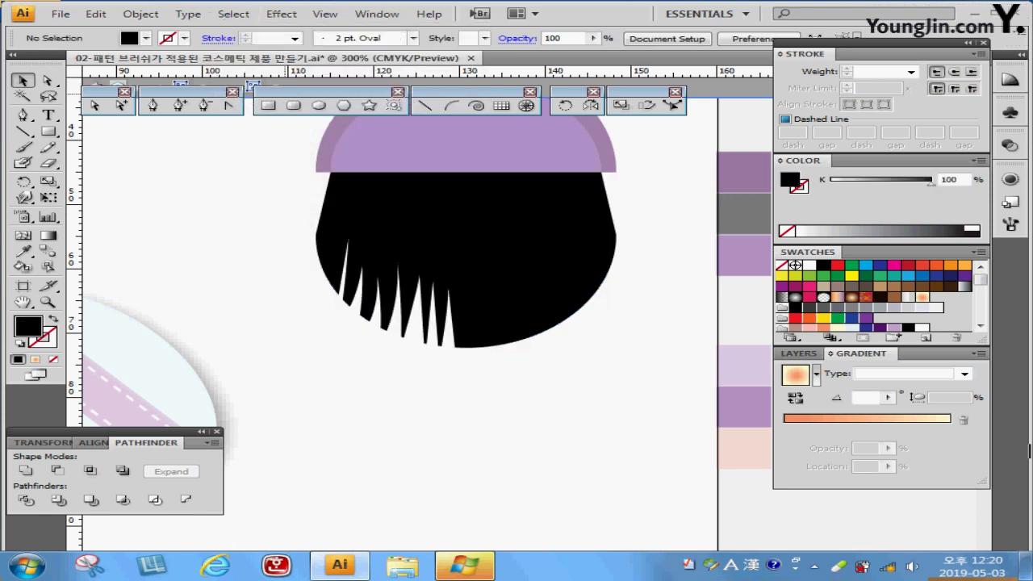
{"action": "key", "text": "Escape"}
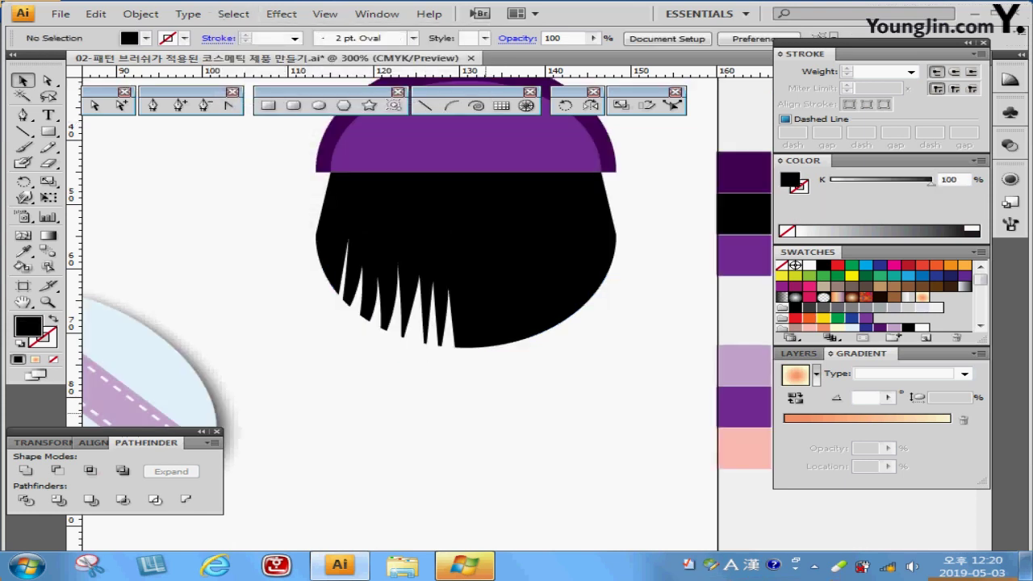
- Rotate the whole black and purple brush as one group by -30° and move it slightly up toward the compact
{"action": "key", "text": "ctrl+minus"}
{"action": "key", "text": "ctrl+minus"}
{"action": "left_click_drag", "start_coordinate": [486, 414], "coordinate": [404, 486]}
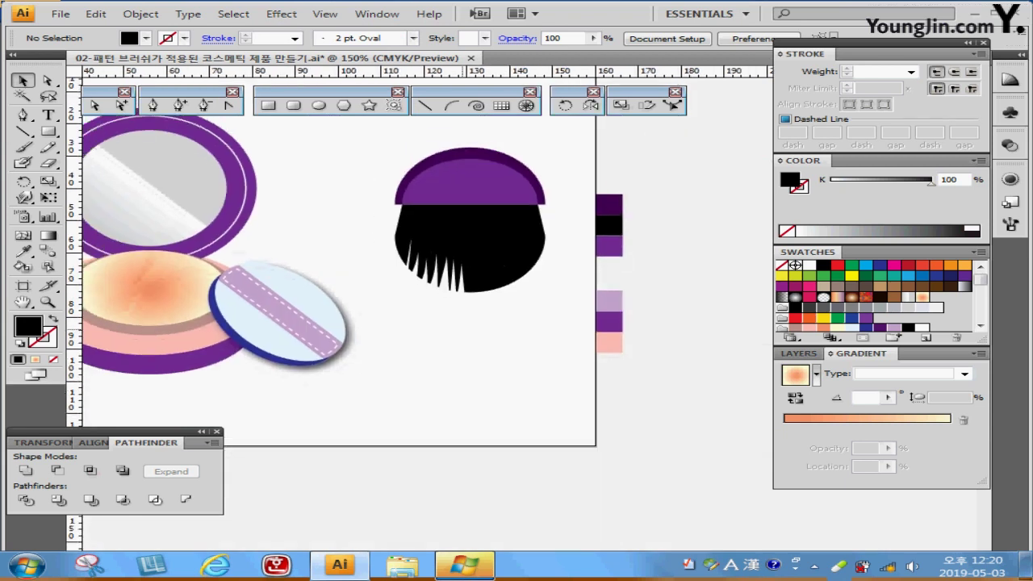
{"action": "left_click_drag", "start_coordinate": [376, 133], "coordinate": [521, 287]}
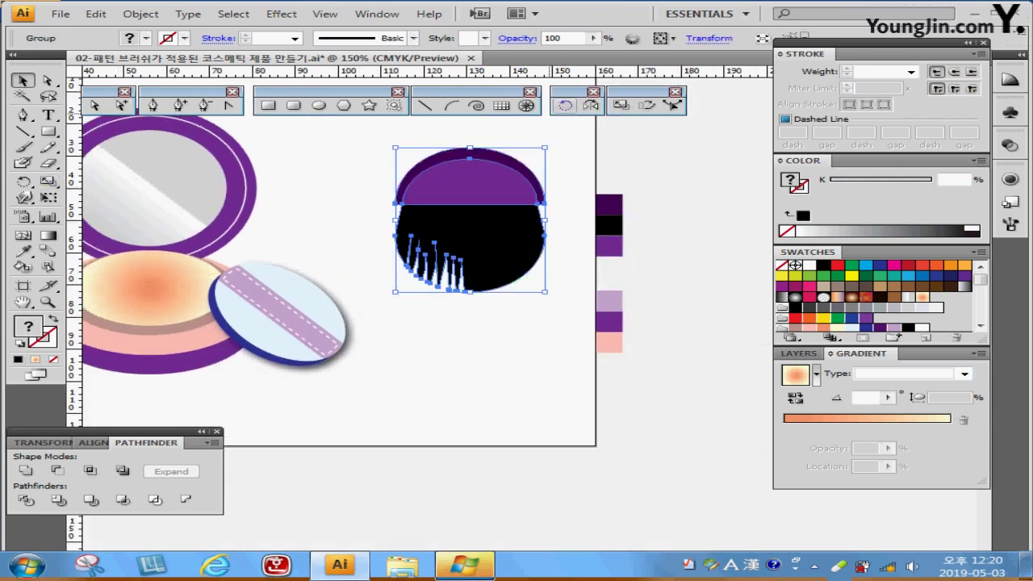
{"action": "double_click", "coordinate": [564, 105]}
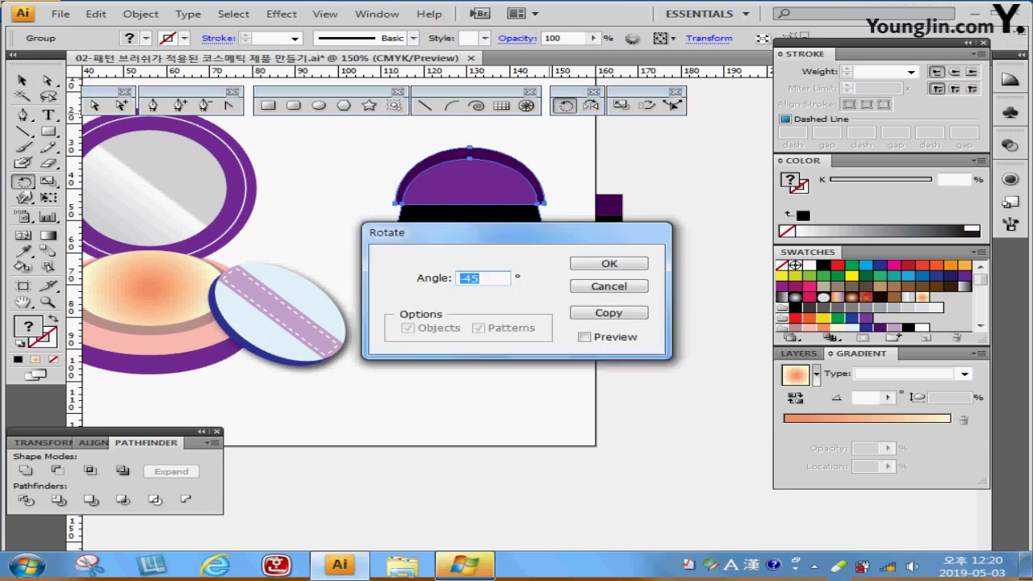
{"action": "type", "text": "-30"}
{"action": "key", "text": "Return"}
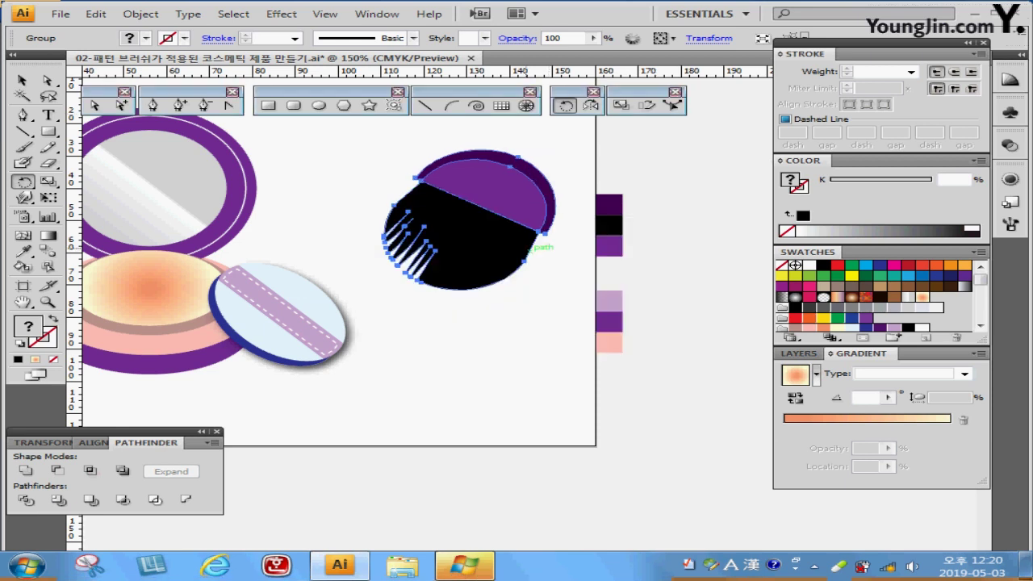
{"action": "left_click_drag", "start_coordinate": [513, 213], "coordinate": [461, 182]}
{"action": "key", "text": "ctrl+shift+a"}
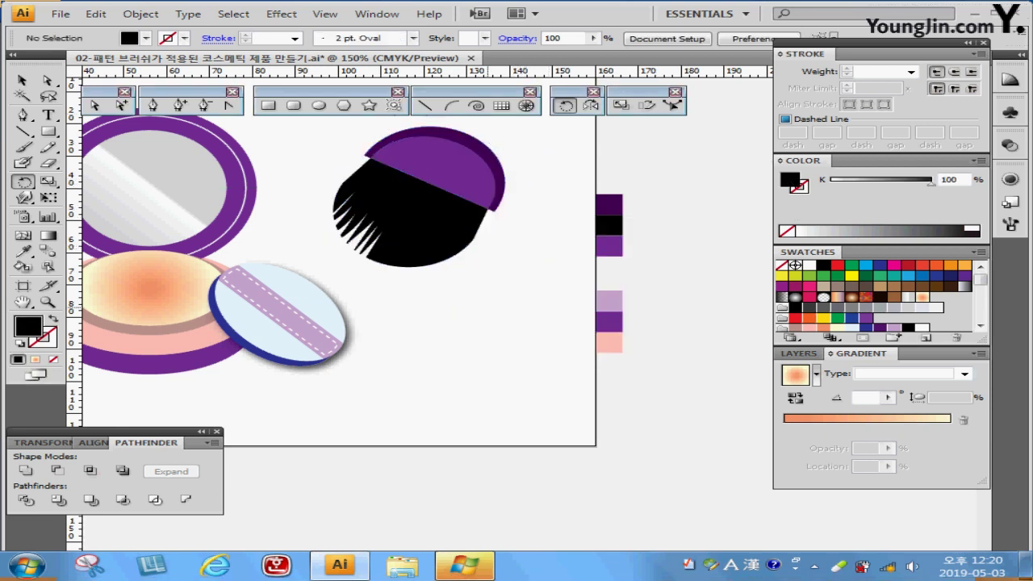
- Make a copy of the brush rotated by 60°
{"action": "left_click", "coordinate": [440, 246], "text": "ctrl"}
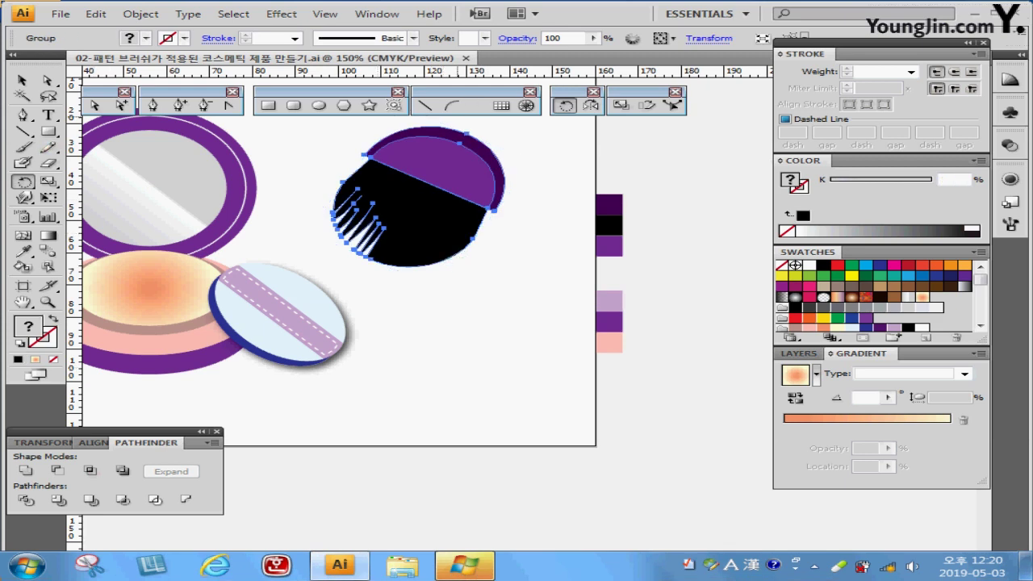
{"action": "key", "text": "Return"}
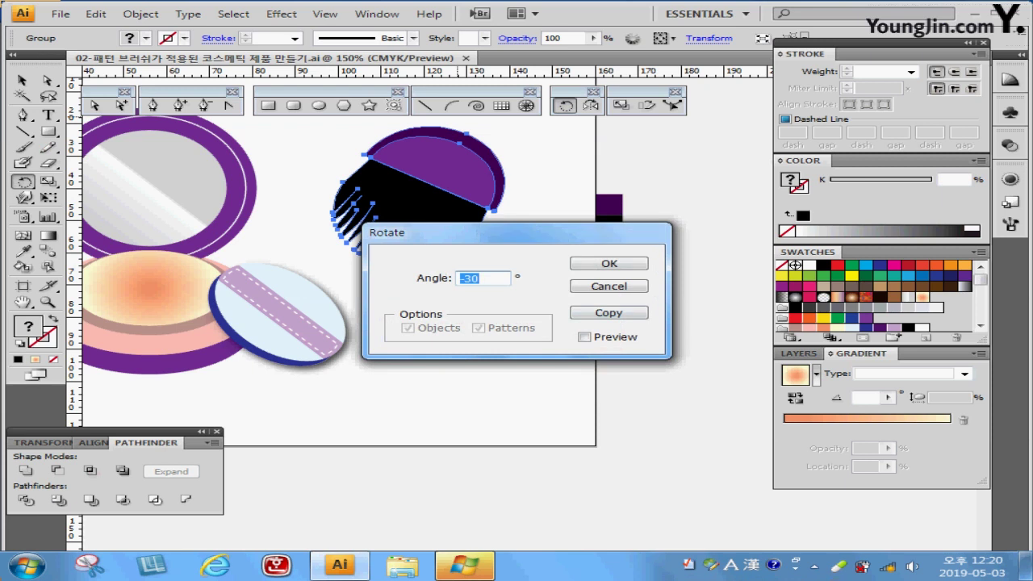
{"action": "type", "text": "60"}
{"action": "left_click", "coordinate": [609, 312]}
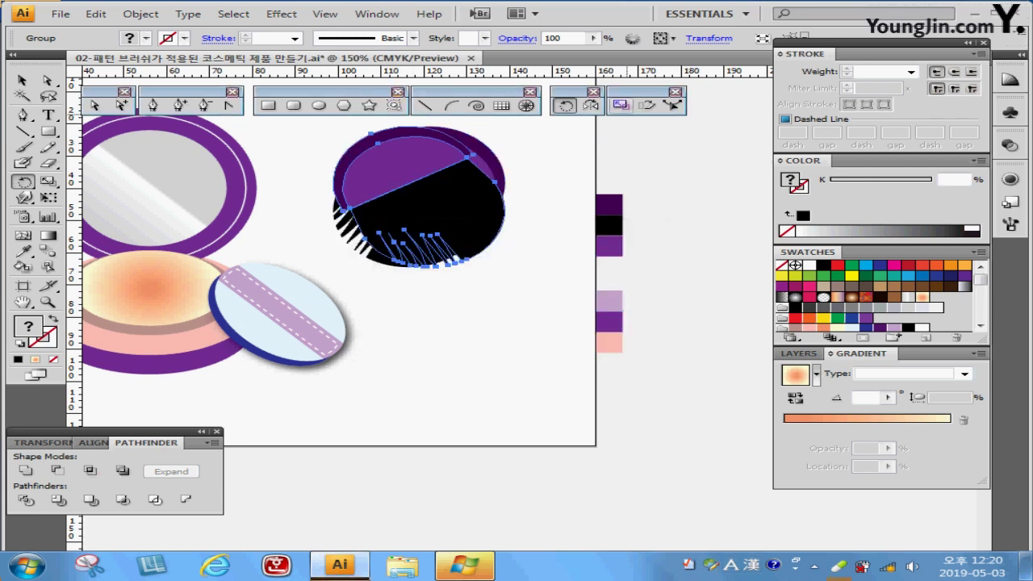
- Scale the brush copy to 80% in both directions, place it below and right of the original, and save the document
{"action": "double_click", "coordinate": [620, 105]}
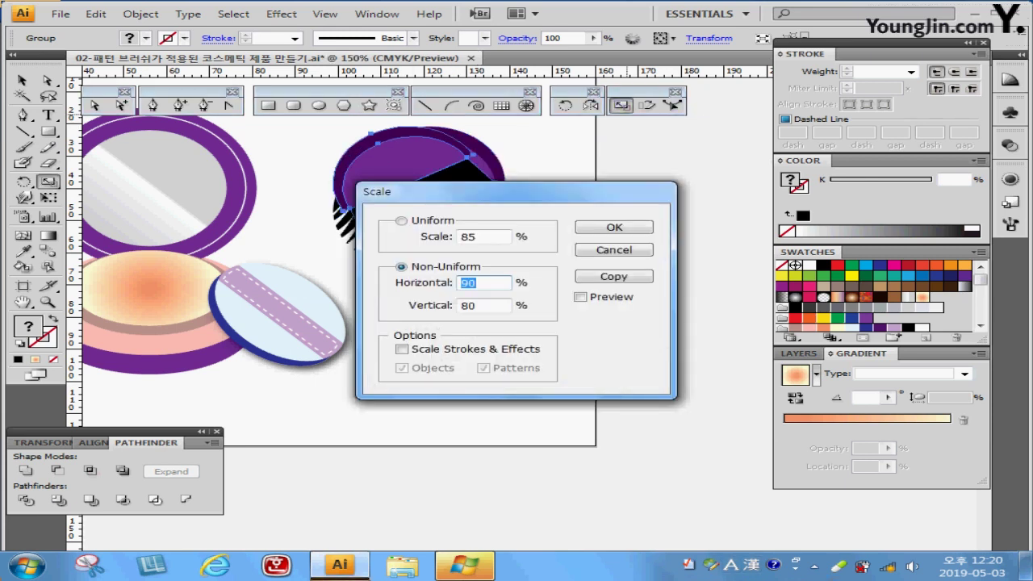
{"action": "type", "text": "80"}
{"action": "key", "text": "Return"}
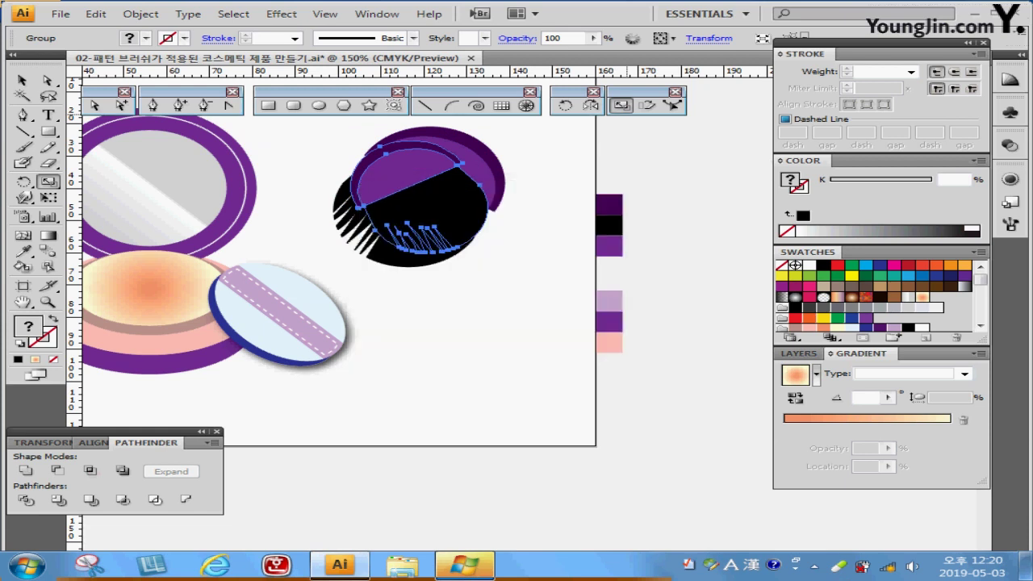
{"action": "mouse_move", "coordinate": [452, 197]}
{"action": "left_mouse_down"}
{"action": "mouse_move", "coordinate": [455, 246]}
{"action": "mouse_move", "coordinate": [506, 305]}
{"action": "mouse_move", "coordinate": [508, 282]}
{"action": "left_mouse_up"}
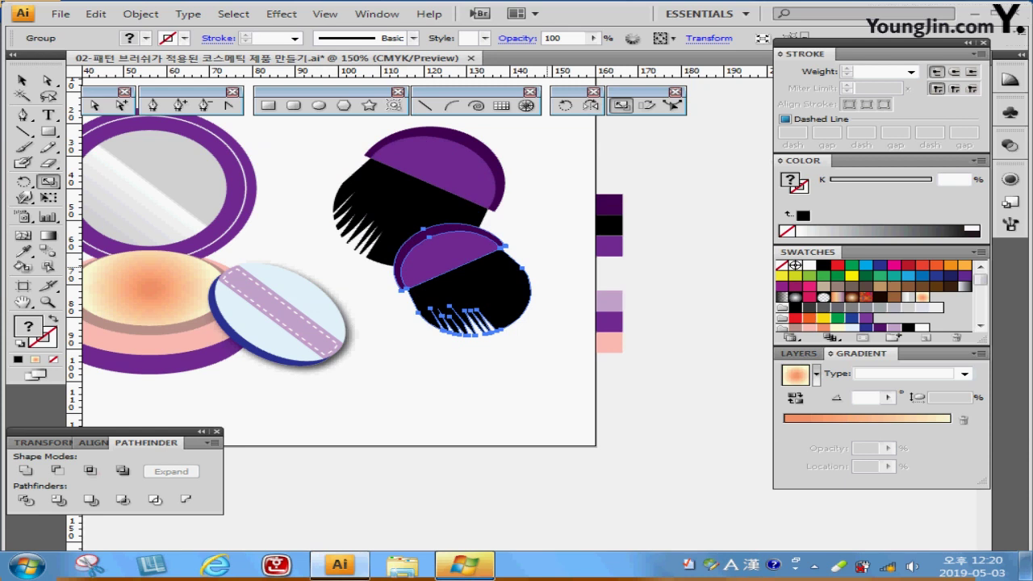
{"action": "key", "text": "ctrl+s"}
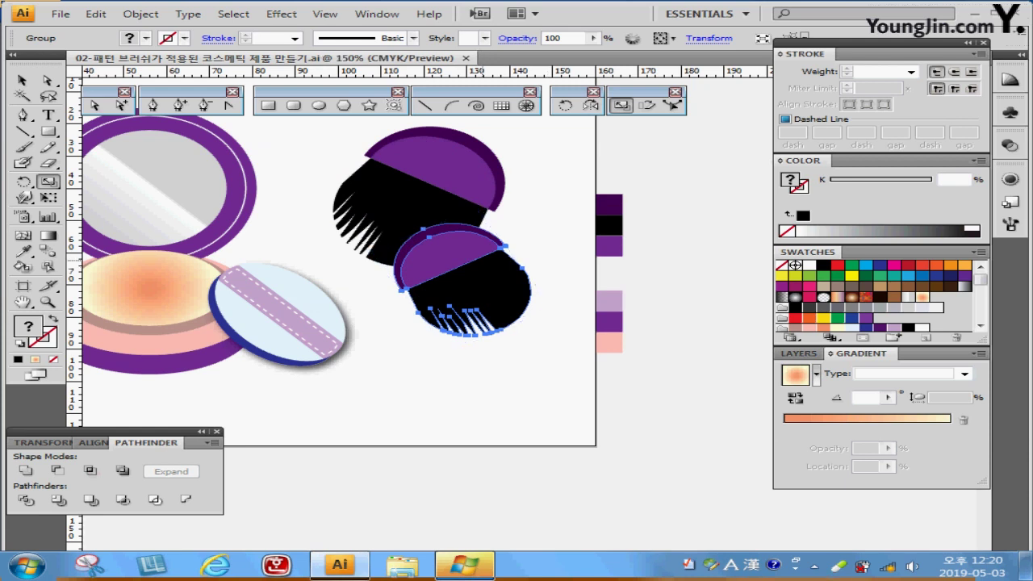
- Isolate the smaller brush's group and fill its bristles with the pink colour sample, C0 M30 Y20 K0
{"action": "left_click_drag", "start_coordinate": [437, 313], "coordinate": [492, 340]}
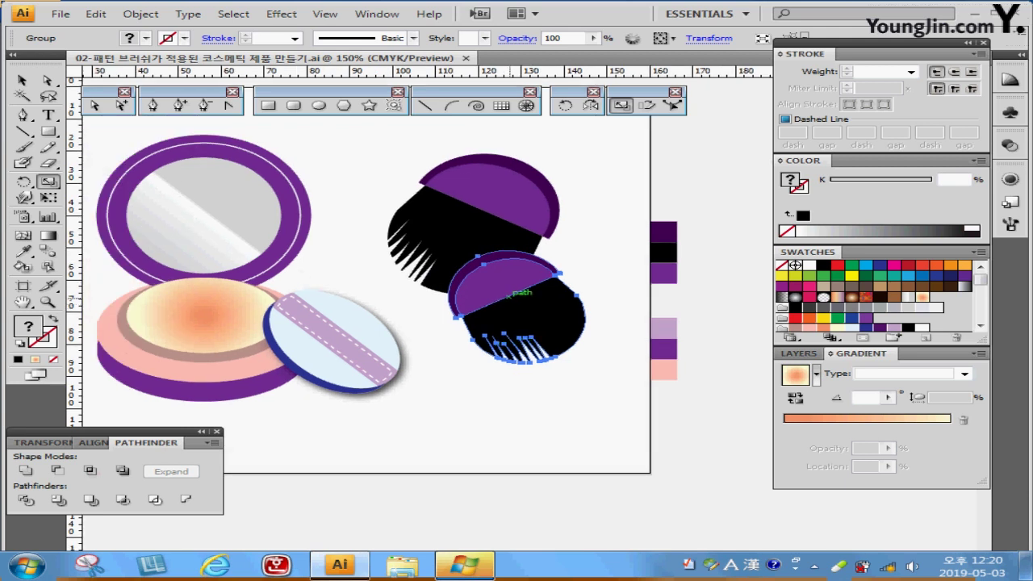
{"action": "key", "text": "ctrl+plus"}
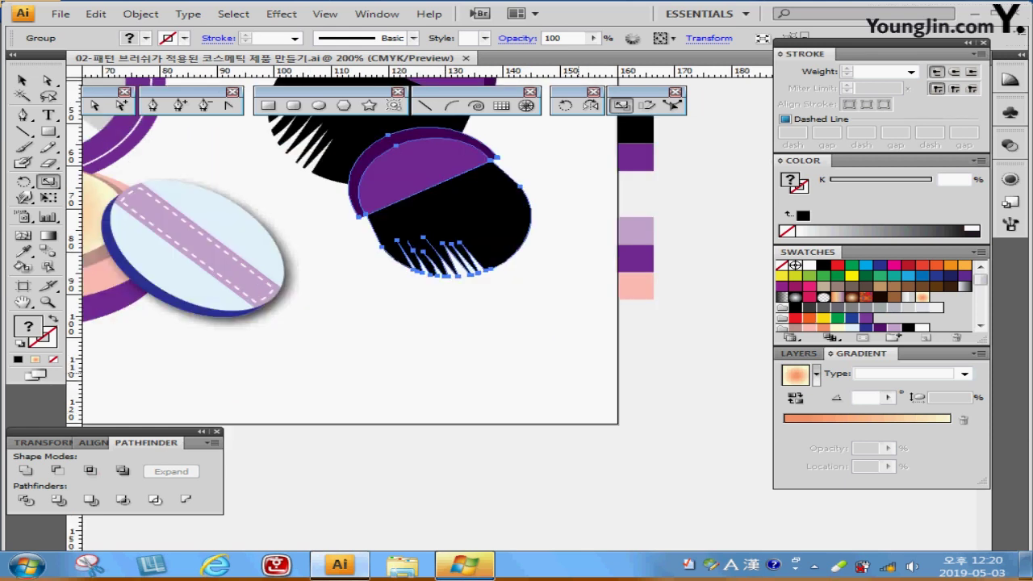
{"action": "left_click_drag", "start_coordinate": [516, 313], "coordinate": [521, 413]}
{"action": "key", "text": "ctrl+shift+a"}
{"action": "left_click", "coordinate": [464, 355], "text": "ctrl"}
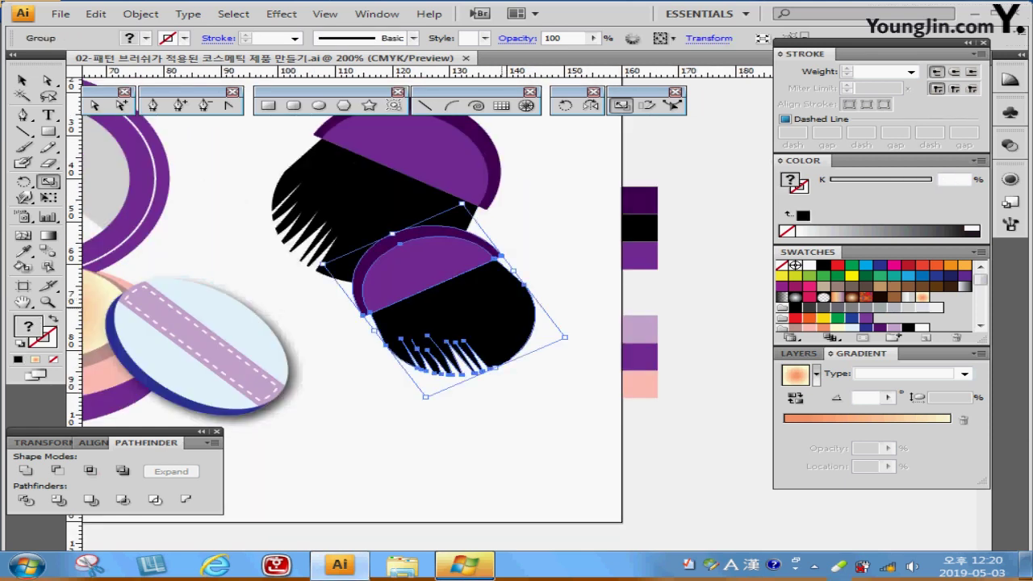
{"action": "double_click", "coordinate": [452, 319]}
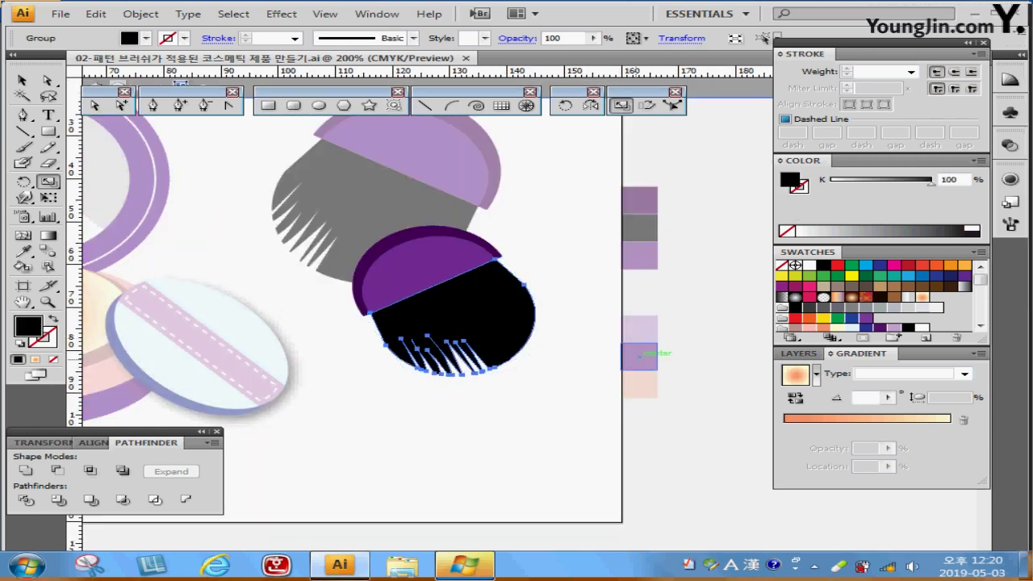
{"action": "key", "text": "i"}
{"action": "left_click", "coordinate": [640, 384]}
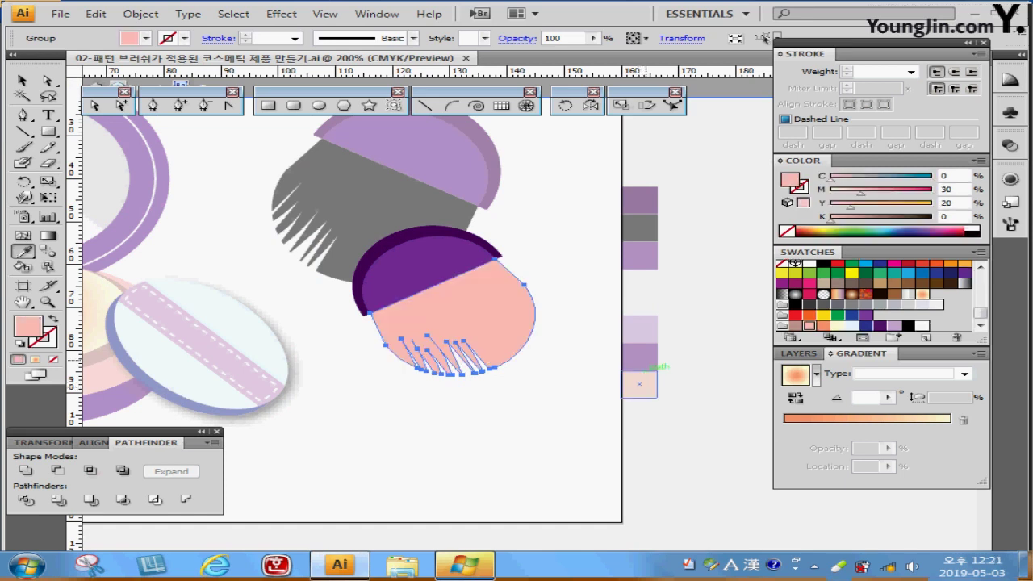
- Fill the smaller brush's outer handle rim with light purple, C20 M40 Y0 K0, and leave isolation mode
{"action": "left_click", "coordinate": [466, 234], "text": "ctrl"}
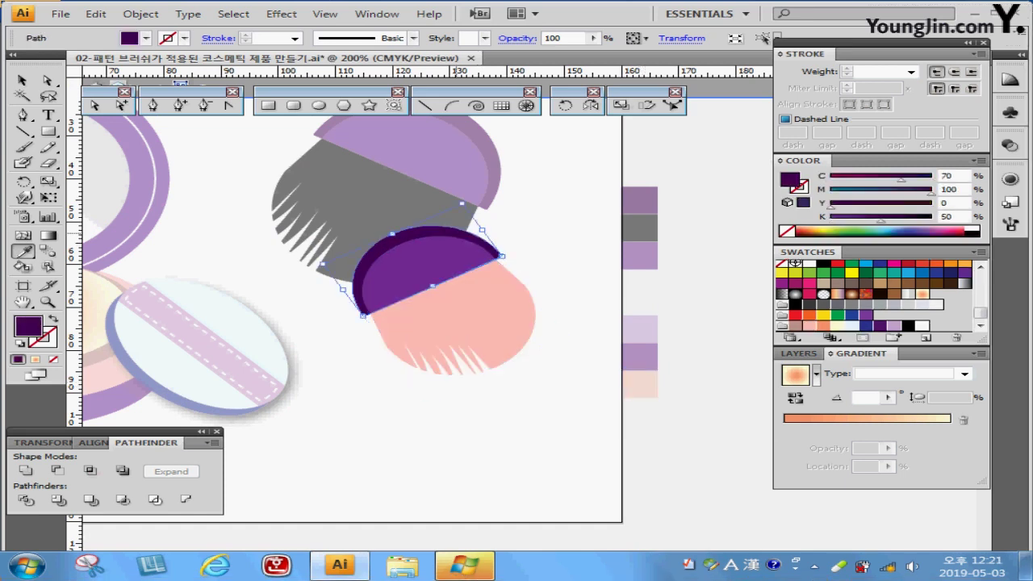
{"action": "left_click", "coordinate": [645, 332]}
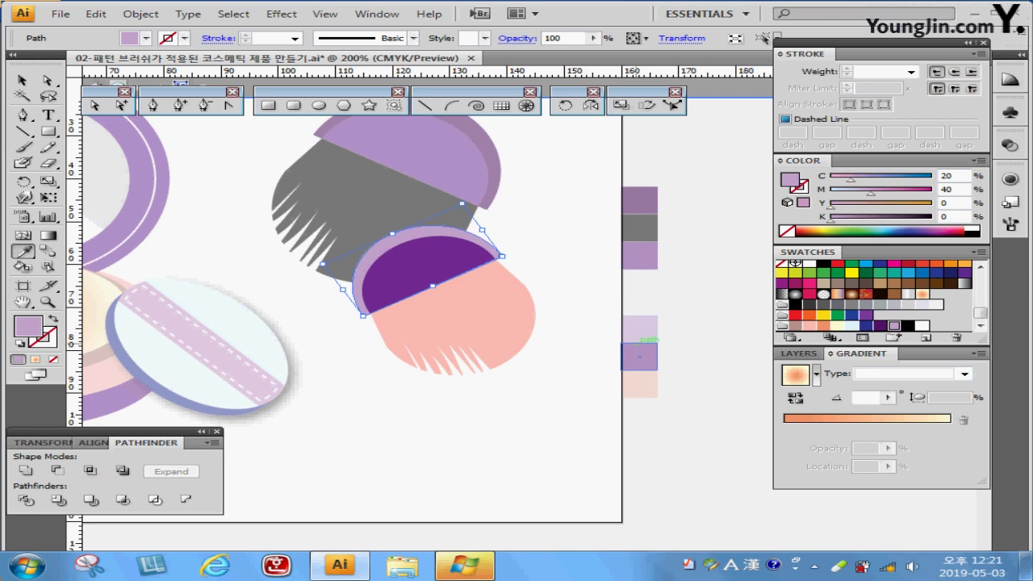
{"action": "key", "text": "Escape"}
- Hide the bounding box and apply the black geometric meander pattern brush to the thin white ellipse on the compact's lid
{"action": "key", "text": "ctrl+1"}
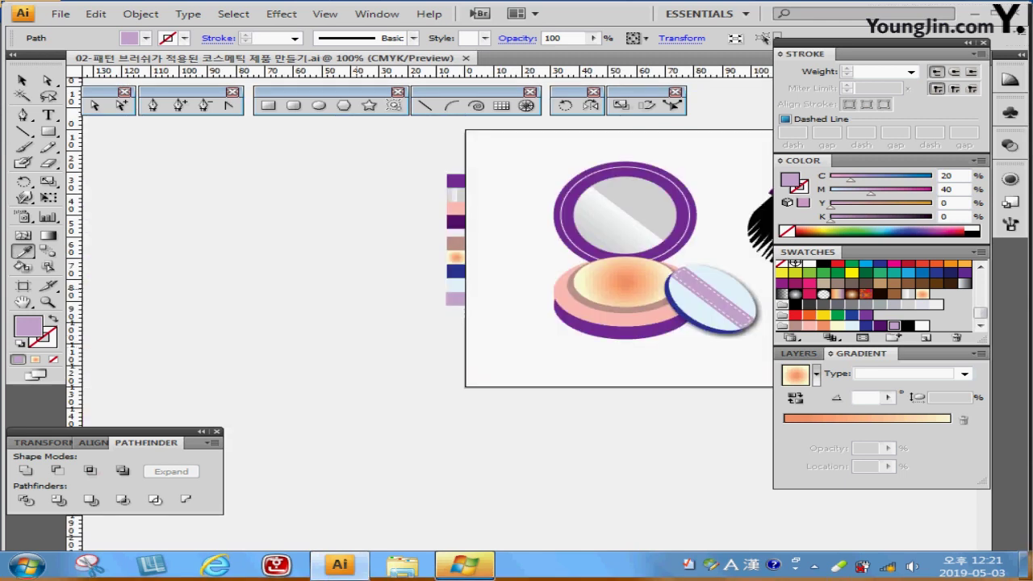
{"action": "left_click_drag", "start_coordinate": [573, 266], "coordinate": [244, 292]}
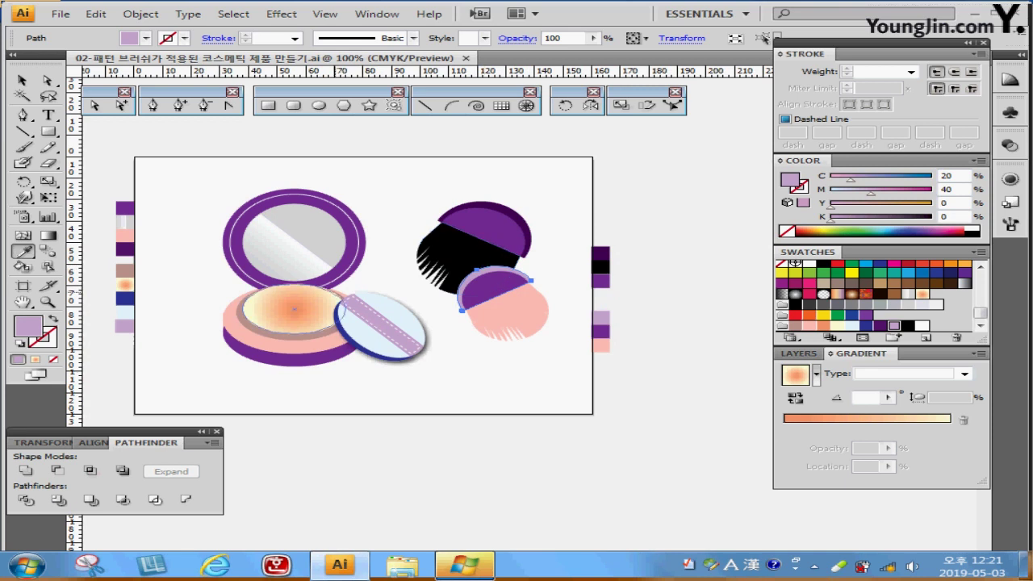
{"action": "left_click", "coordinate": [337, 279], "text": "ctrl"}
{"action": "left_click", "coordinate": [433, 287], "text": "ctrl"}
{"action": "left_click_drag", "start_coordinate": [539, 311], "coordinate": [337, 252]}
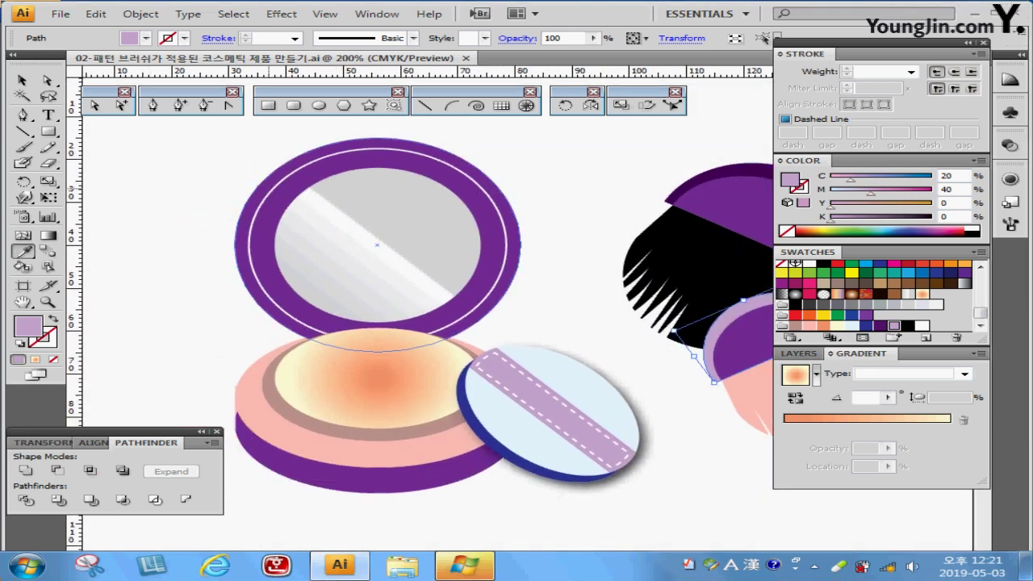
{"action": "left_click", "coordinate": [276, 184]}
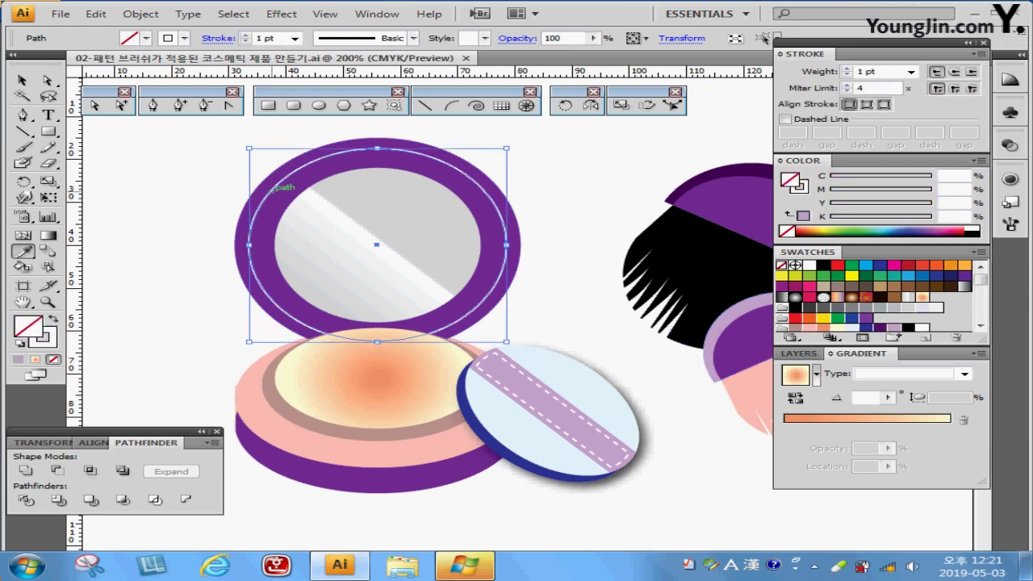
{"action": "key", "text": "ctrl+shift+b"}
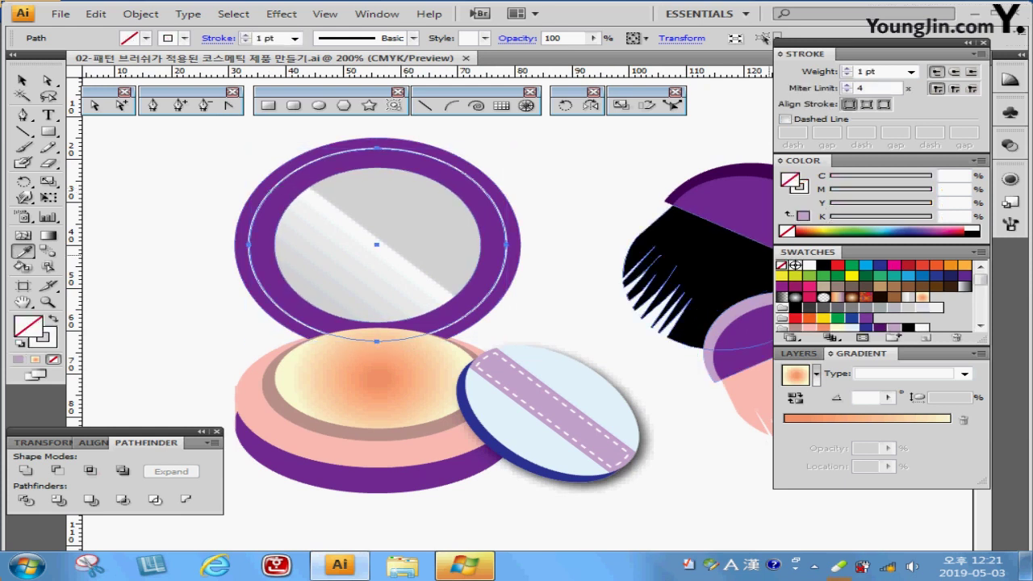
{"action": "left_click", "coordinate": [1009, 225]}
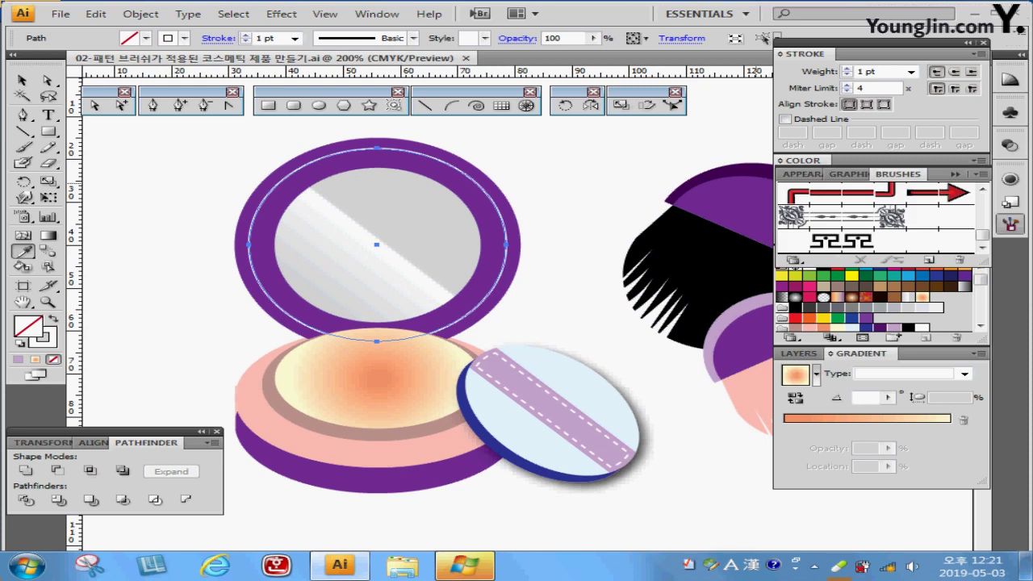
{"action": "left_click", "coordinate": [839, 241]}
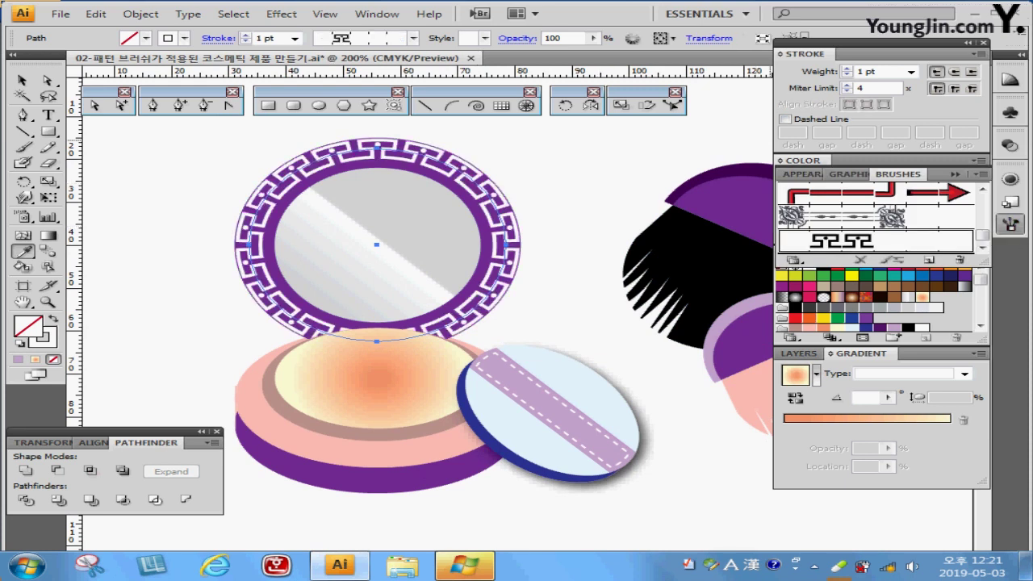
{"action": "left_click", "coordinate": [956, 174]}
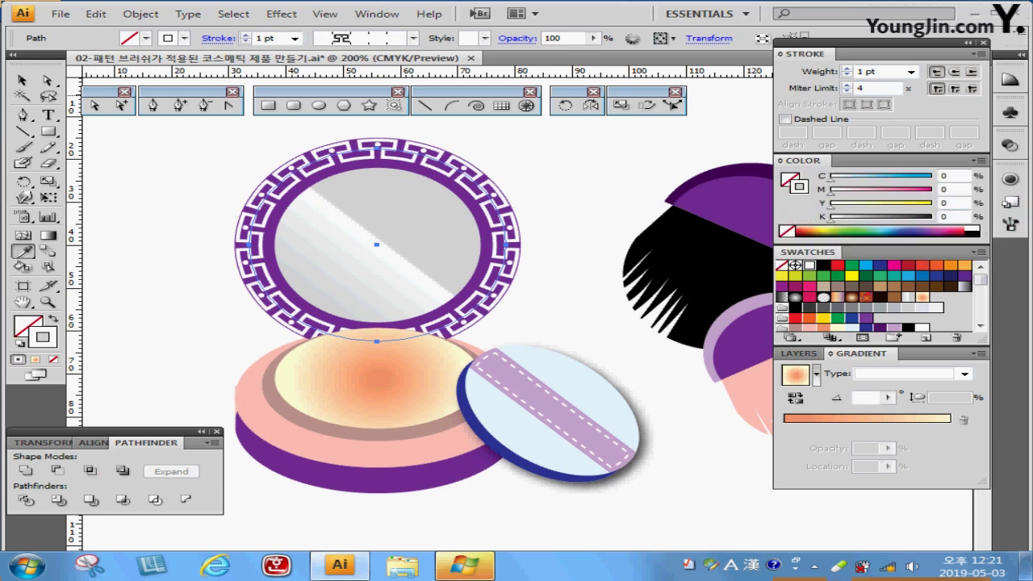
- Set the lid pattern's stroke weight to 0.75 pt and deselect it
{"action": "left_click", "coordinate": [910, 71]}
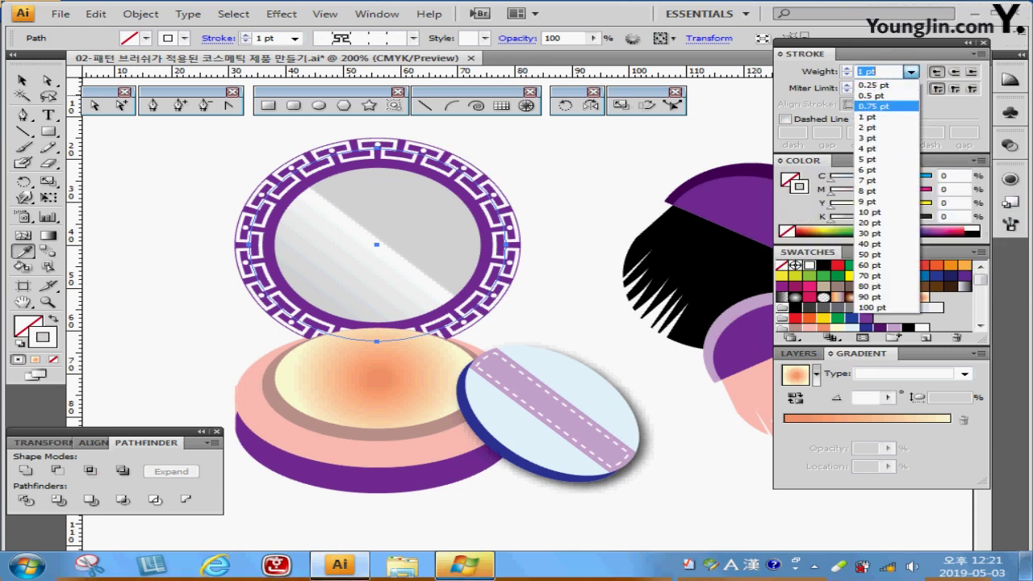
{"action": "left_click", "coordinate": [874, 105]}
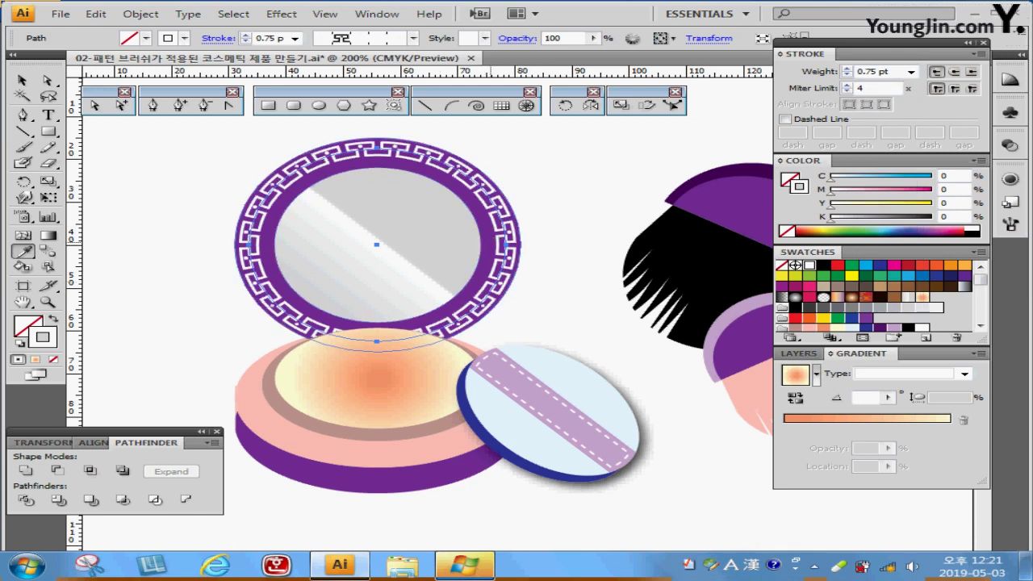
{"action": "key", "text": "ctrl+shift+a"}
- Show the bounding box, isolate the large black and purple brush's group, and activate the Direct Selection tool with nothing selected
{"action": "left_click_drag", "start_coordinate": [679, 254], "coordinate": [326, 245]}
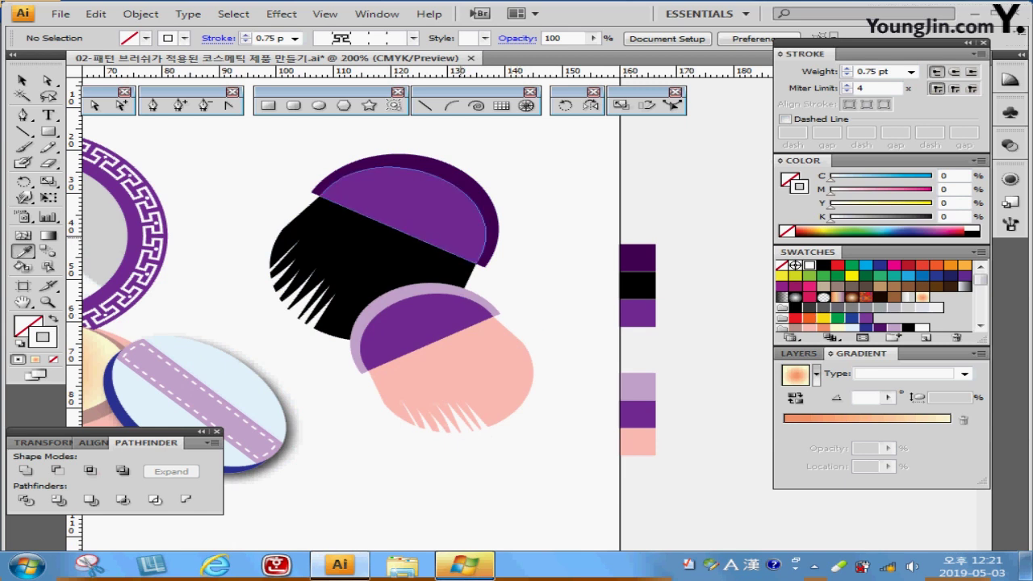
{"action": "left_click", "coordinate": [387, 237], "text": "ctrl"}
{"action": "key", "text": "ctrl+equal"}
{"action": "key", "text": "ctrl+equal"}
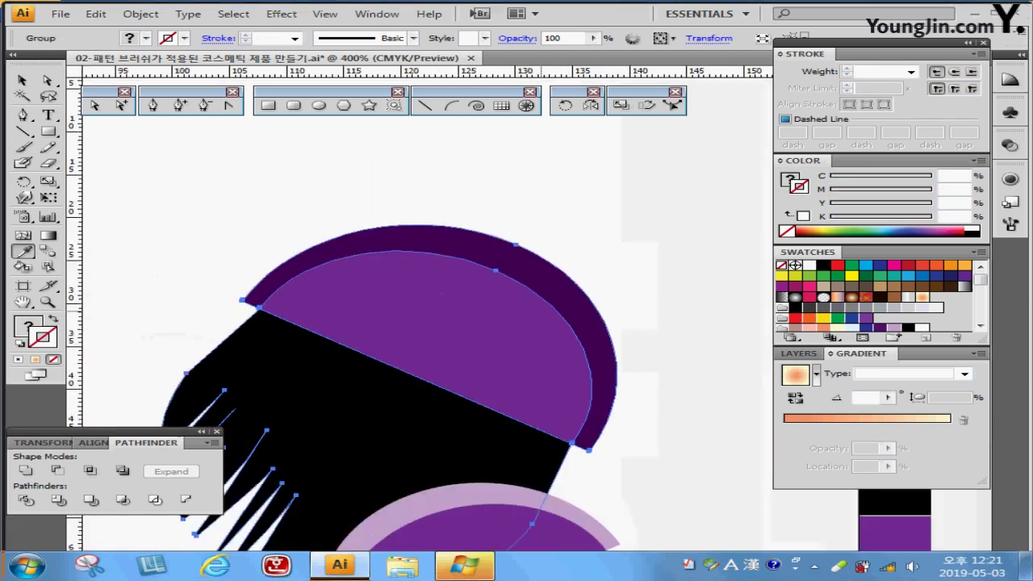
{"action": "scroll", "coordinate": [425, 350], "scroll_direction": "down", "scroll_amount": 1}
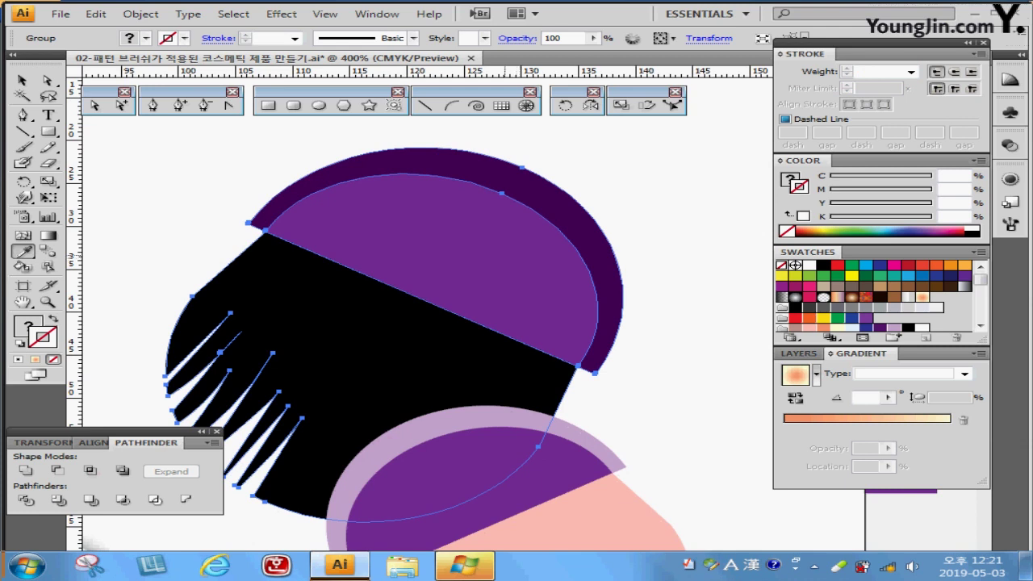
{"action": "key", "text": "ctrl+shift+b"}
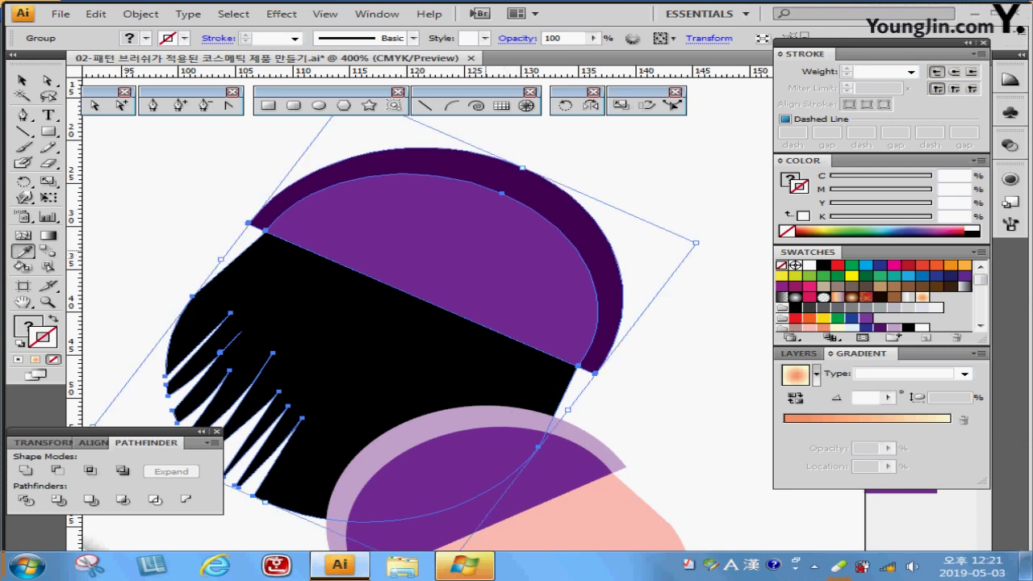
{"action": "double_click", "coordinate": [518, 243], "text": "ctrl"}
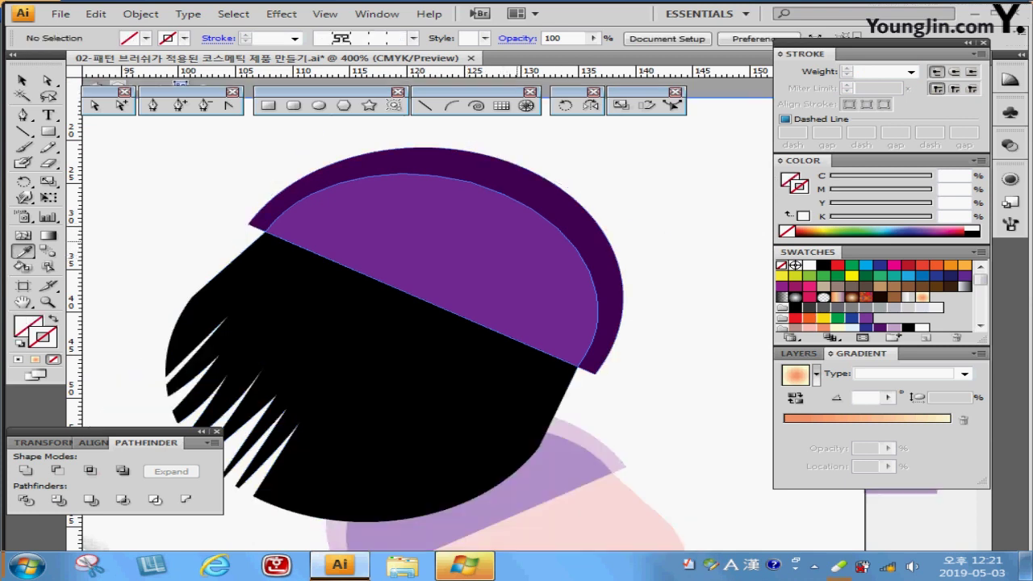
{"action": "left_click", "coordinate": [518, 243], "text": "ctrl"}
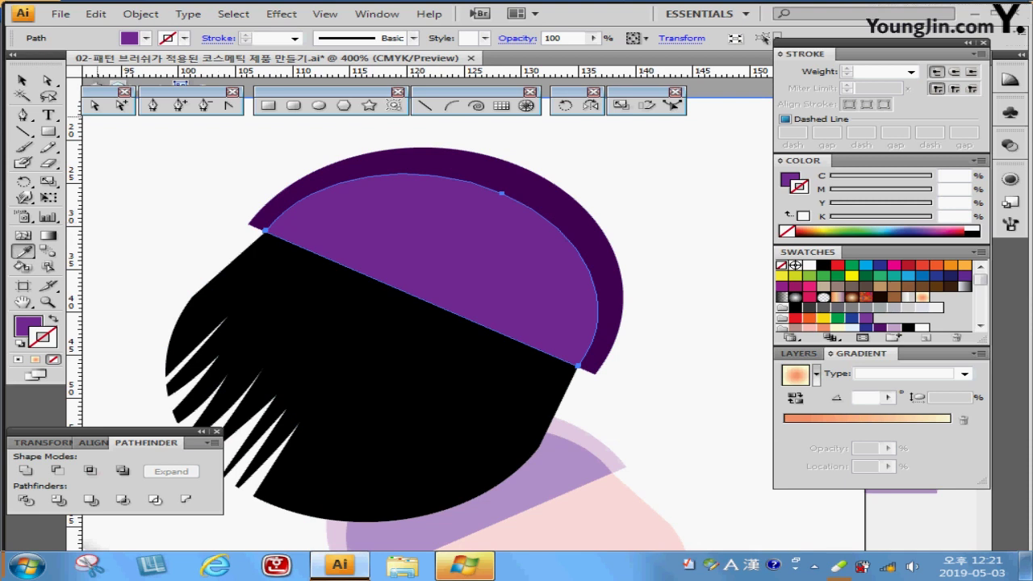
{"action": "key", "text": "a"}
{"action": "key", "text": "ctrl+shift+a"}
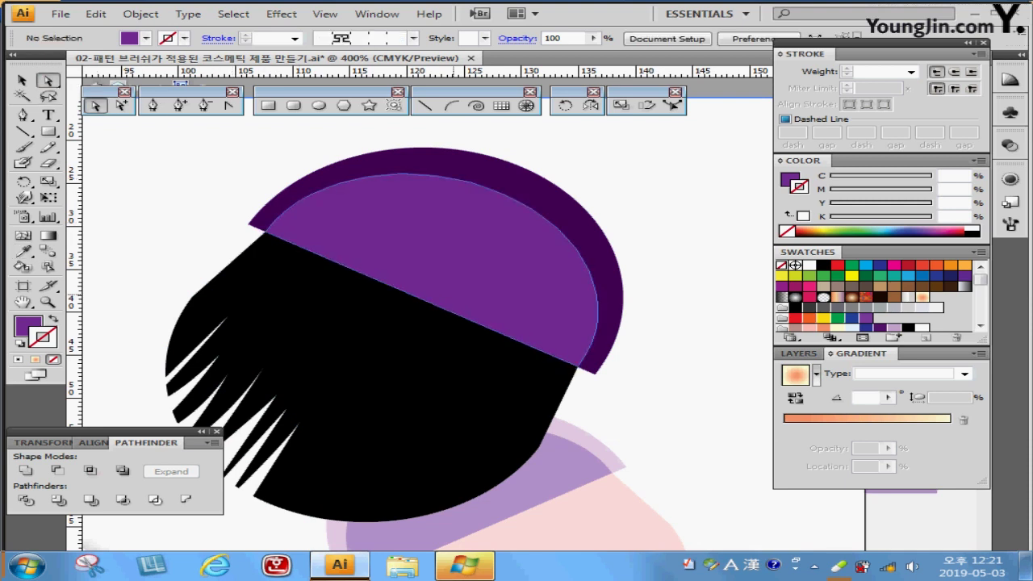
{"action": "left_click", "coordinate": [435, 304]}
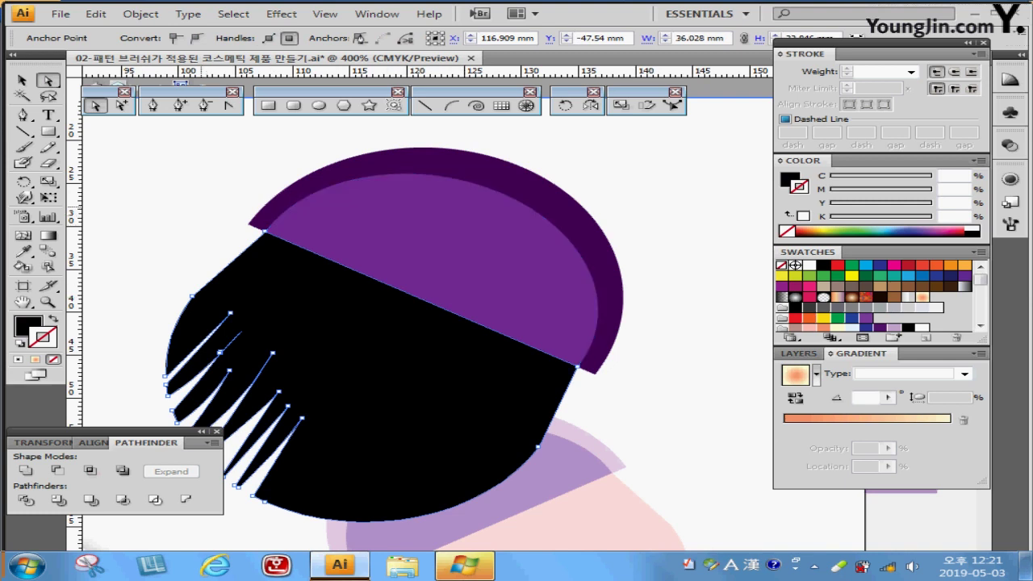
{"action": "left_click", "coordinate": [200, 312]}
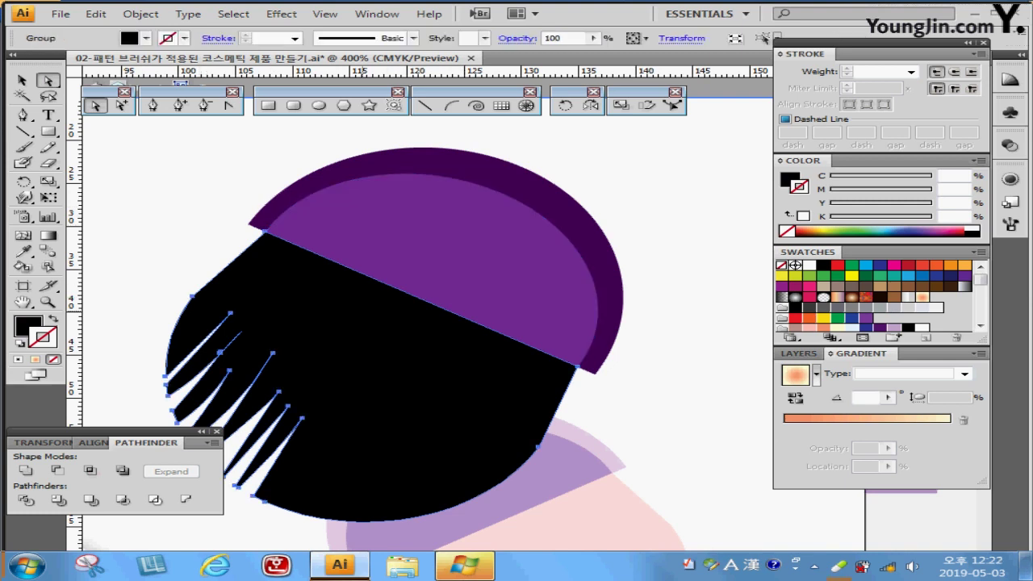
{"action": "key", "text": "ctrl"}
{"action": "key", "text": "ctrl"}
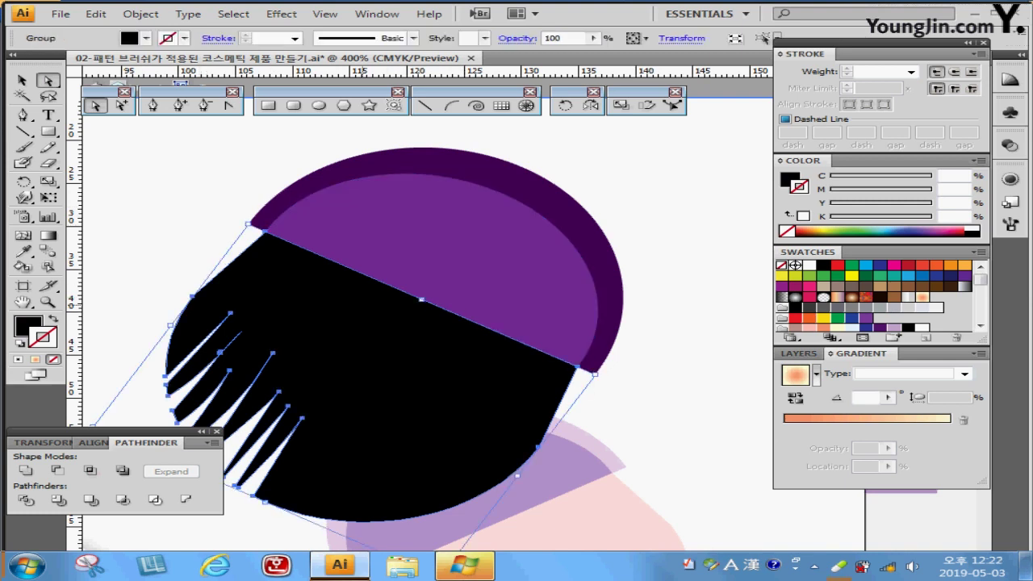
{"action": "key", "text": "ctrl+shift+a"}
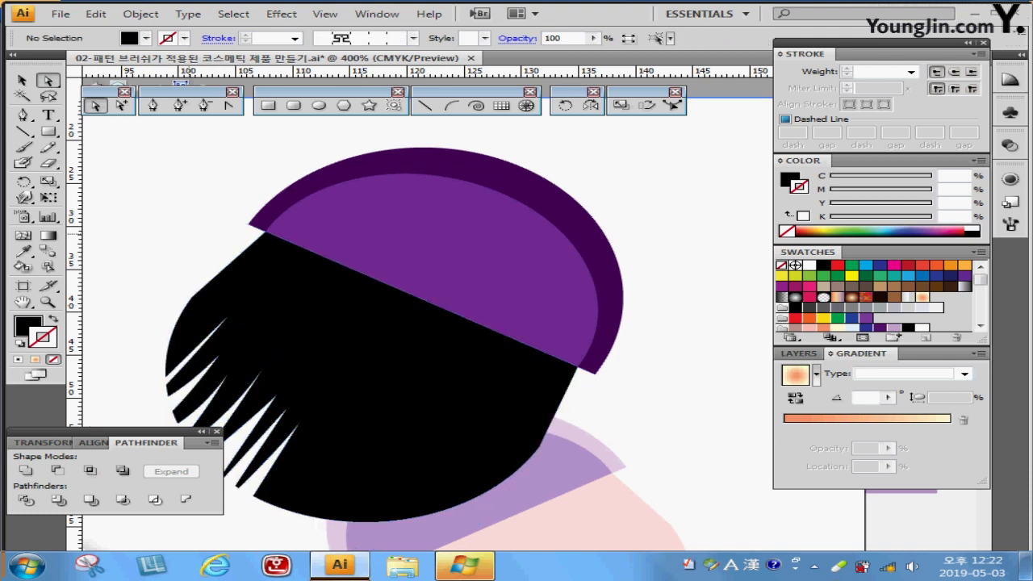
{"action": "left_click", "coordinate": [436, 293]}
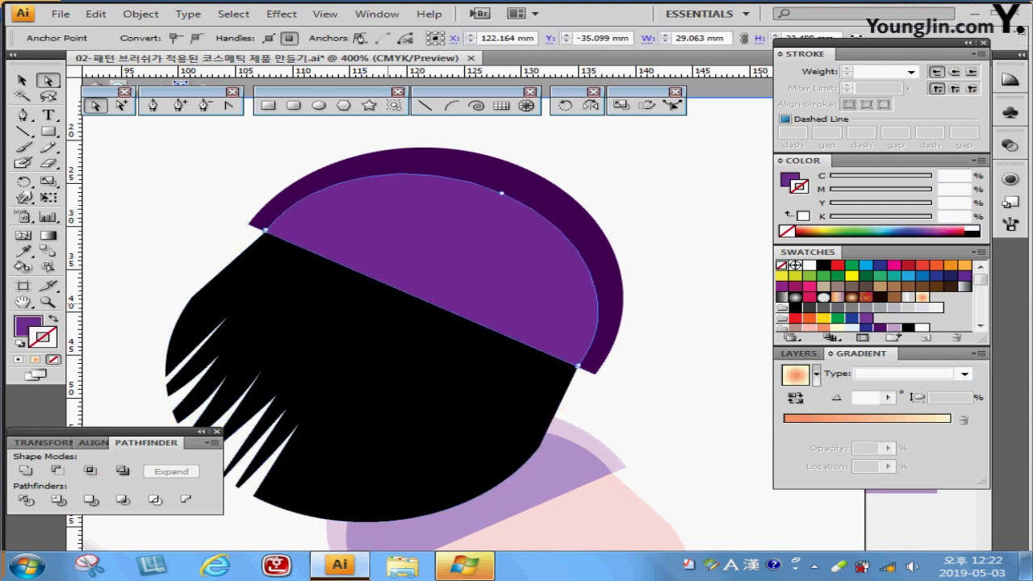
{"action": "key", "text": "ctrl+2"}
{"action": "left_click_drag", "start_coordinate": [381, 327], "coordinate": [418, 287]}
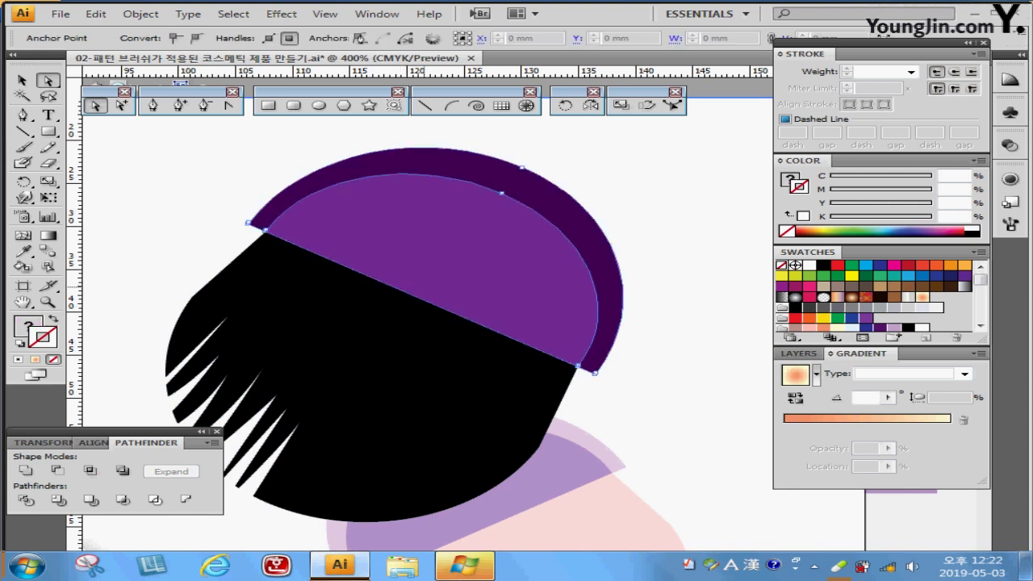
{"action": "key", "text": "ctrl"}
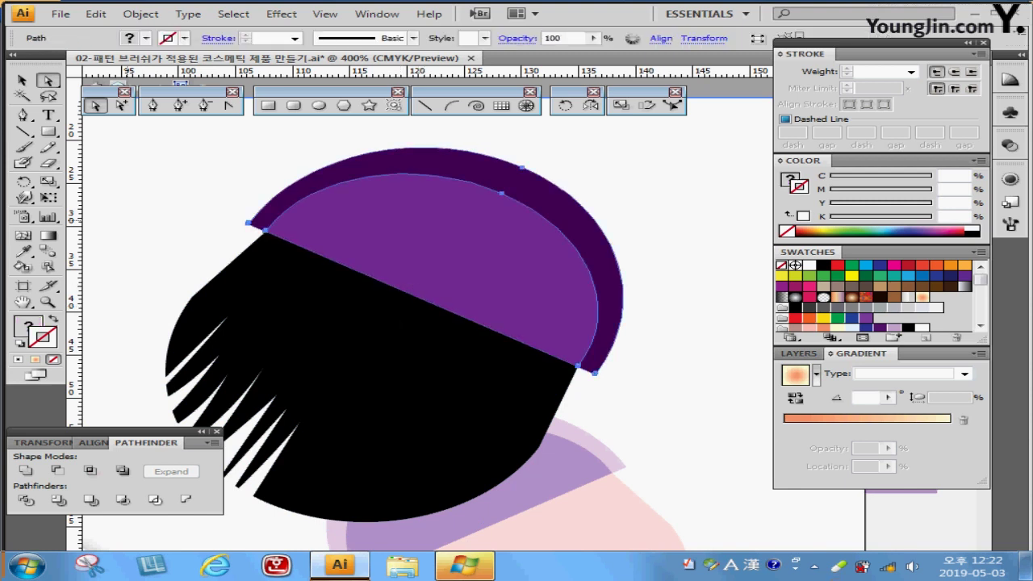
{"action": "key", "text": "ctrl+shift+a"}
- Apply the geometric meander pattern brush to the outline of the inner purple shape of the large brush's handle
{"action": "left_click", "coordinate": [502, 194]}
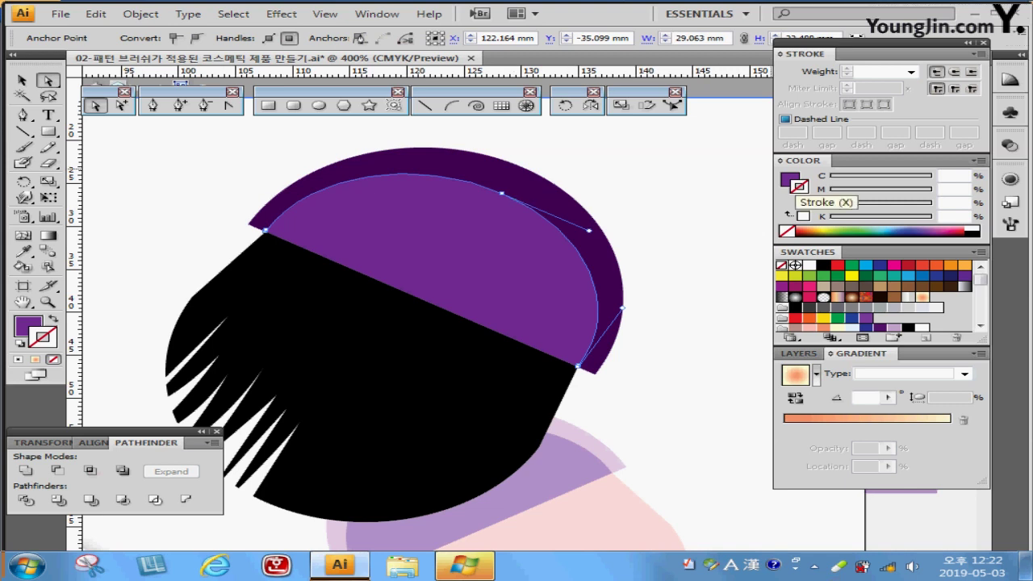
{"action": "left_click", "coordinate": [1009, 224]}
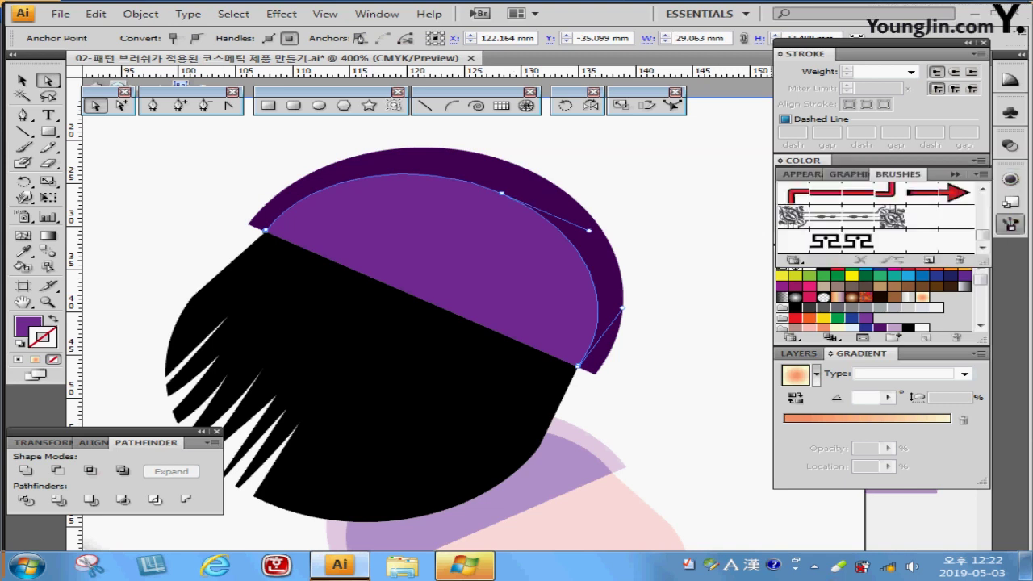
{"action": "left_click", "coordinate": [840, 241]}
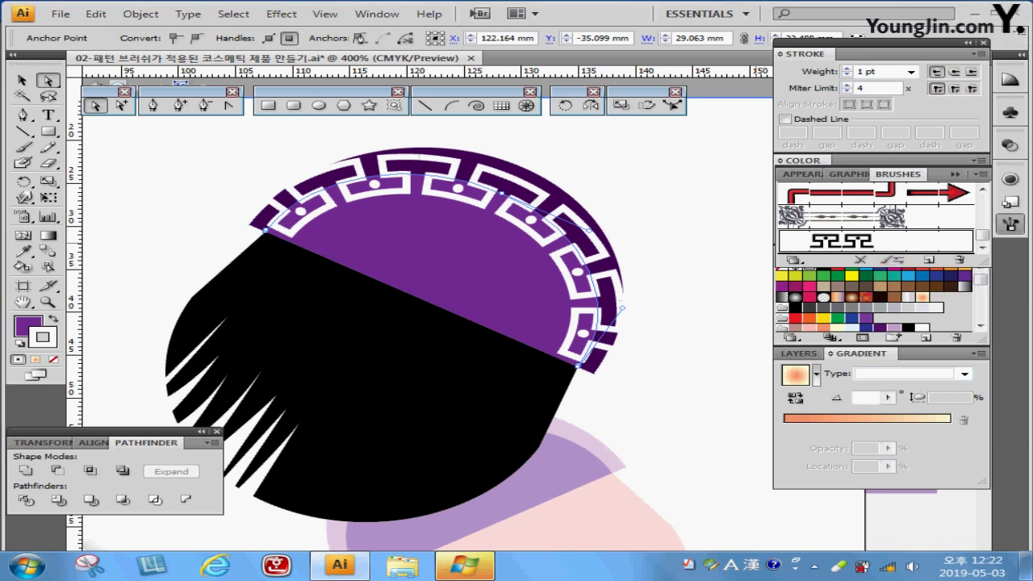
{"action": "left_click", "coordinate": [1010, 224]}
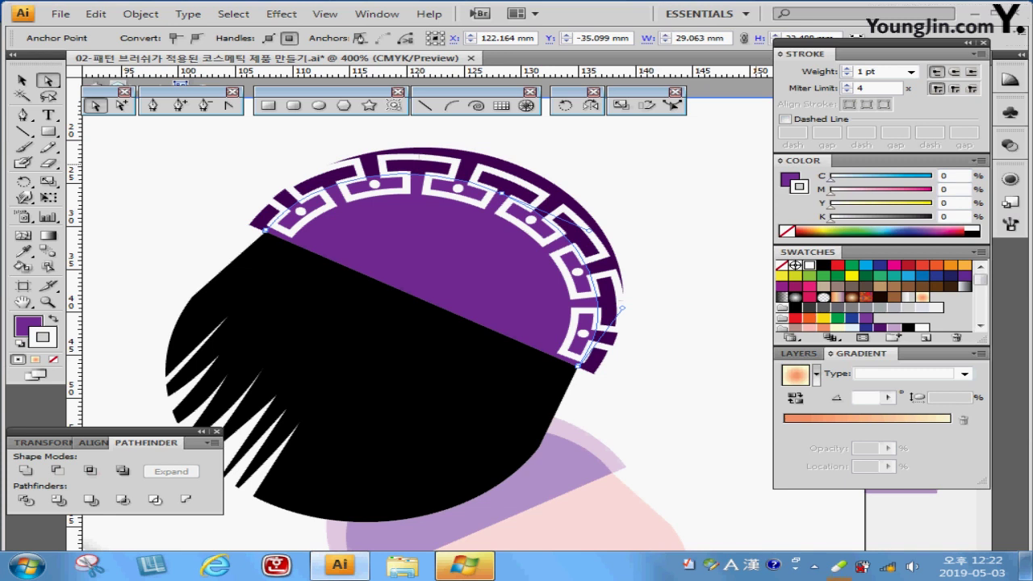
- Set the stroke colour of the large brush's meander pattern to C 40, M 50
{"action": "double_click", "coordinate": [953, 175]}
{"action": "type", "text": "40"}
{"action": "key", "text": "Tab"}
{"action": "type", "text": "50"}
{"action": "key", "text": "Tab"}
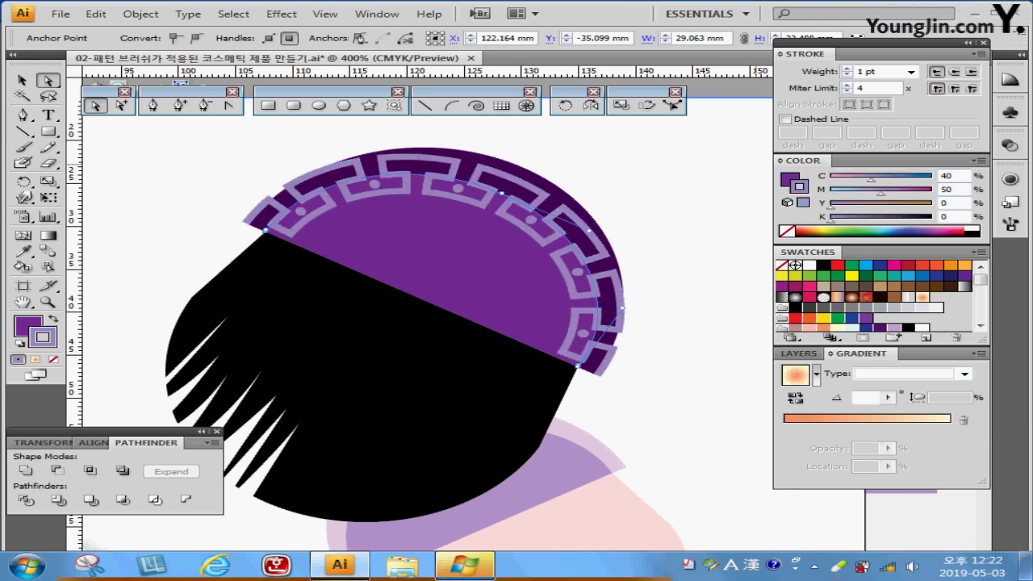
- Set the stroke weight of the large brush's meander pattern to 0.5 pt and deselect it
{"action": "left_click", "coordinate": [910, 71]}
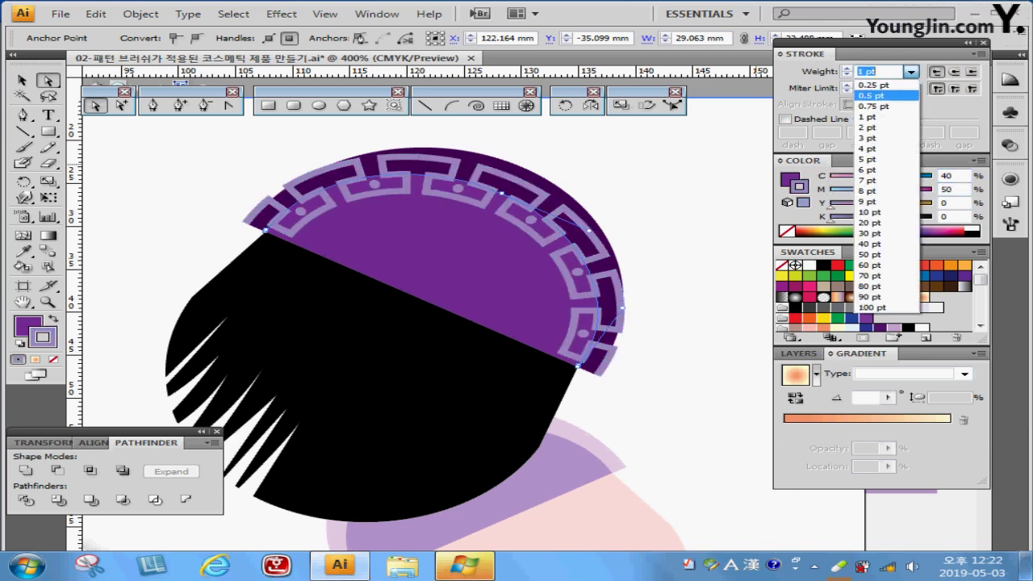
{"action": "left_click", "coordinate": [873, 95]}
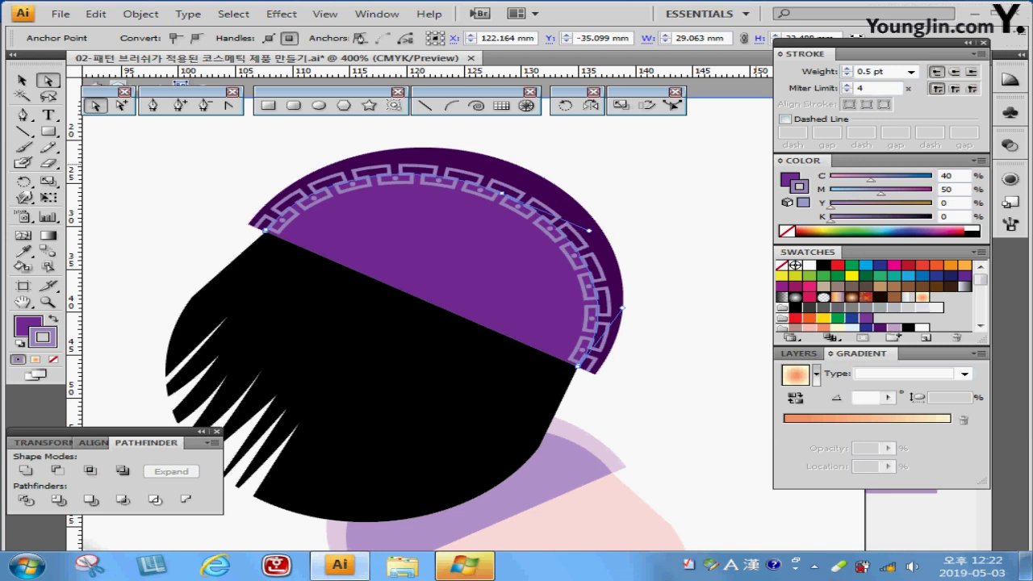
{"action": "key", "text": "ctrl+minus"}
{"action": "key", "text": "ctrl+minus"}
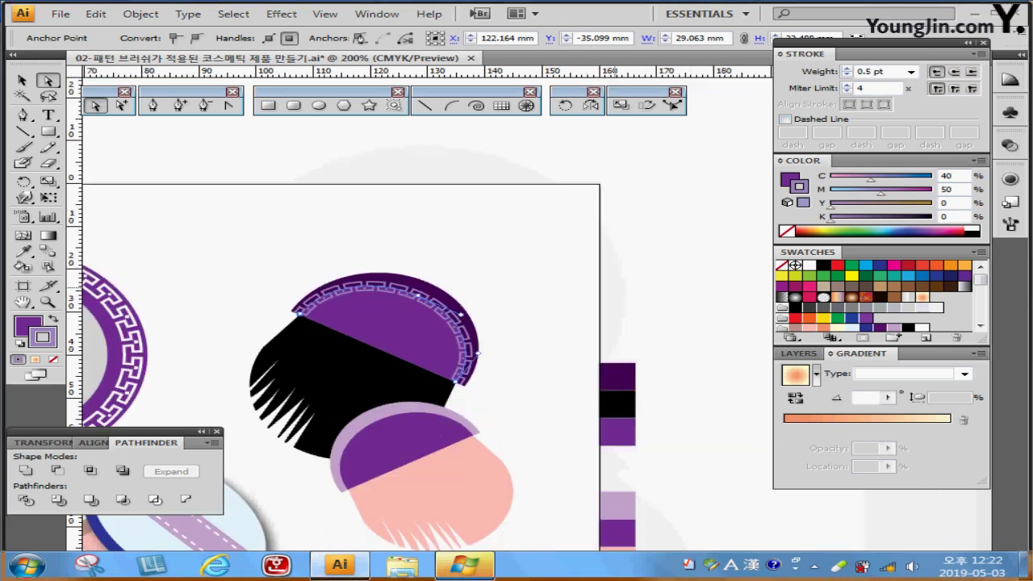
{"action": "key", "text": "ctrl+minus"}
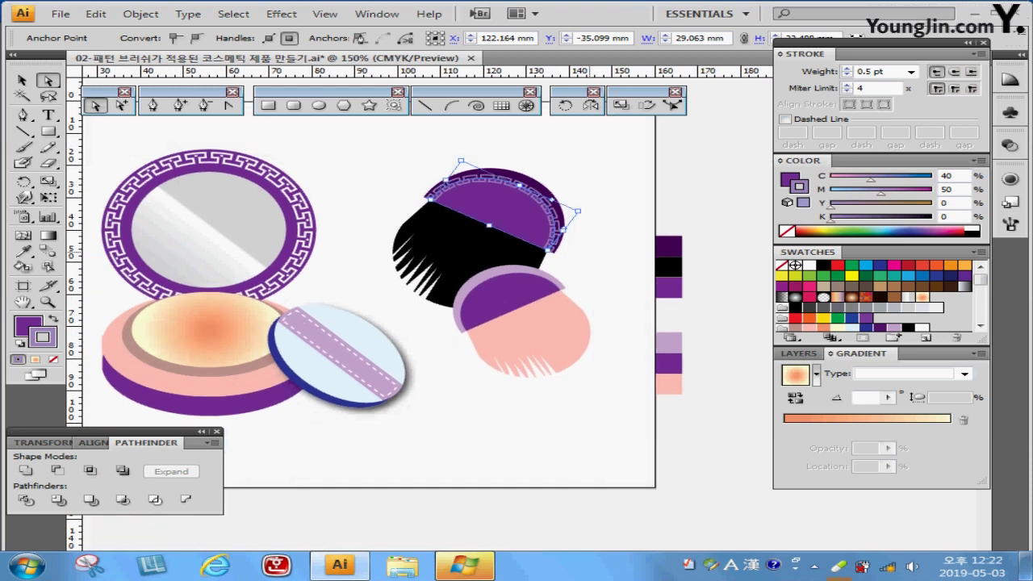
{"action": "left_click", "coordinate": [462, 165]}
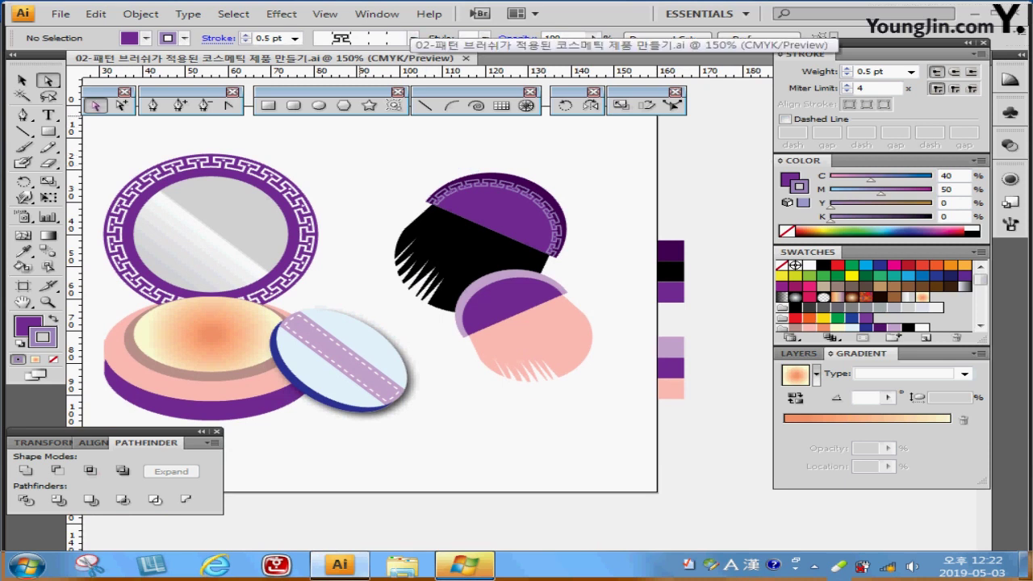
{"action": "key", "text": "t"}
{"action": "left_click", "coordinate": [47, 115]}
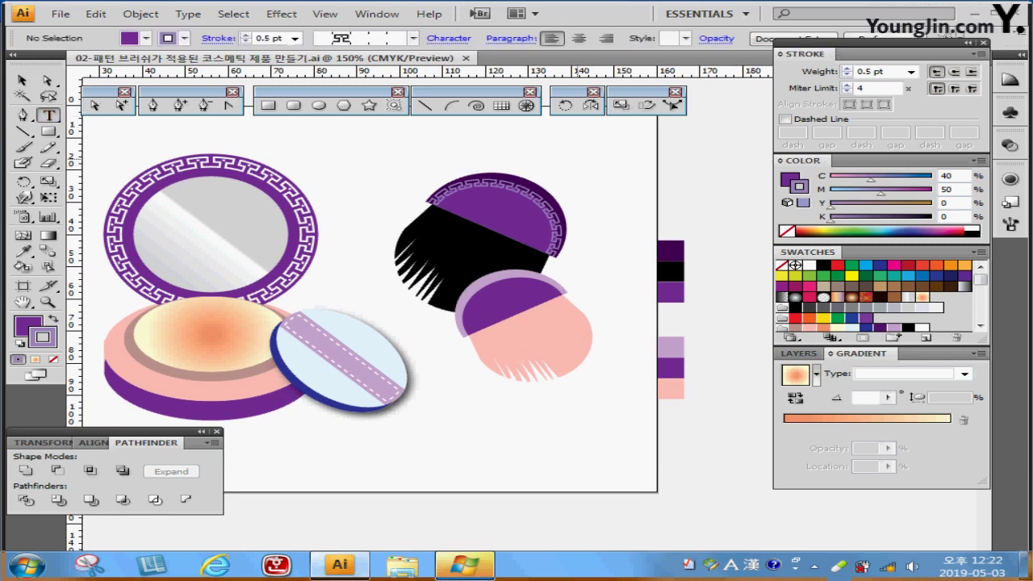
{"action": "left_click", "coordinate": [572, 153]}
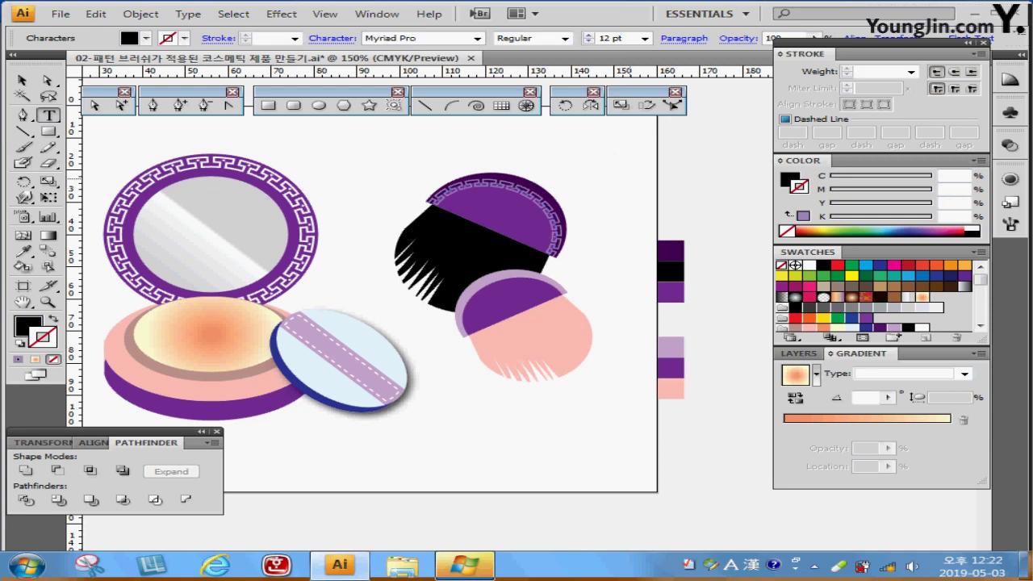
{"action": "key", "text": "Escape"}
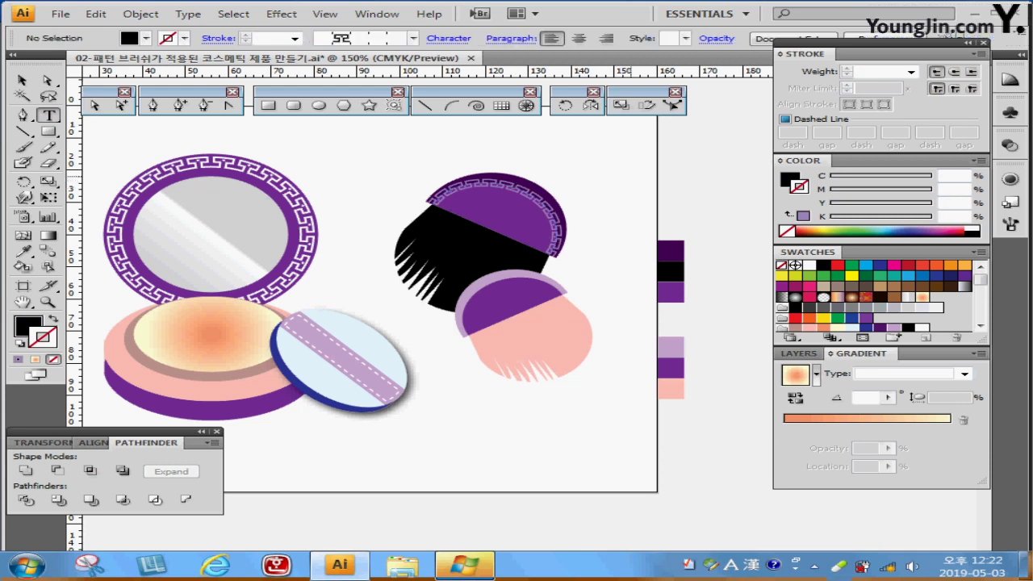
- Move the white "Blusher" text from outside the artboard onto the purple handle of the large brush
{"action": "left_click_drag", "start_coordinate": [652, 174], "coordinate": [523, 170]}
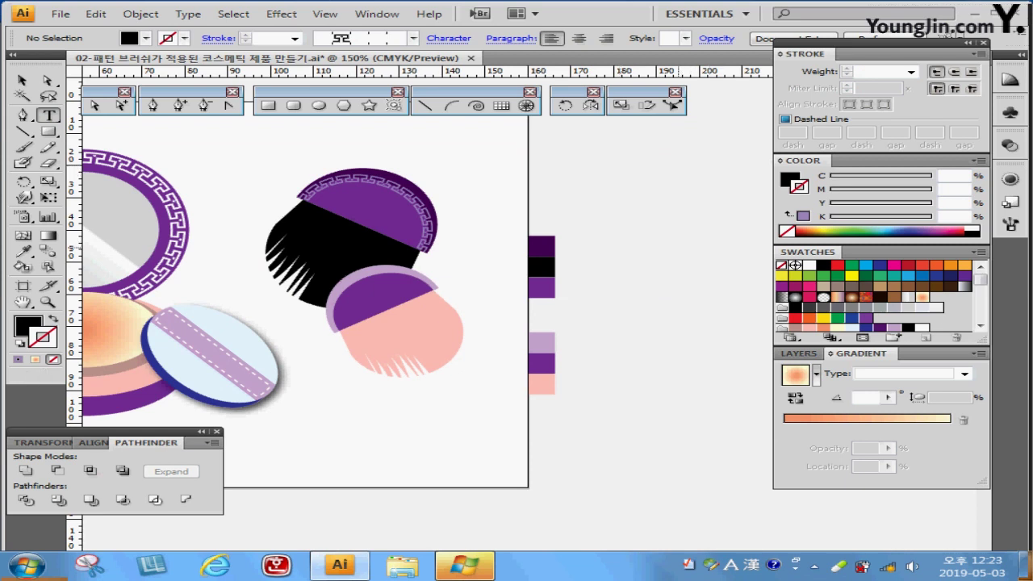
{"action": "key", "text": "ctrl+minus"}
{"action": "left_click_drag", "start_coordinate": [546, 223], "coordinate": [699, 284]}
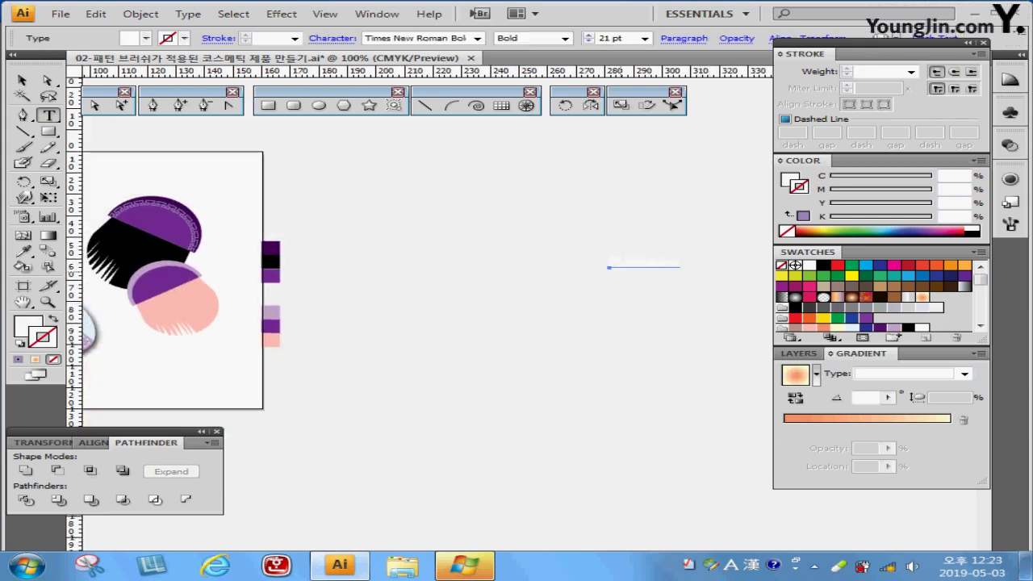
{"action": "left_click_drag", "start_coordinate": [634, 265], "coordinate": [163, 224]}
{"action": "key", "text": "ctrl+plus"}
{"action": "key", "text": "ctrl+plus"}
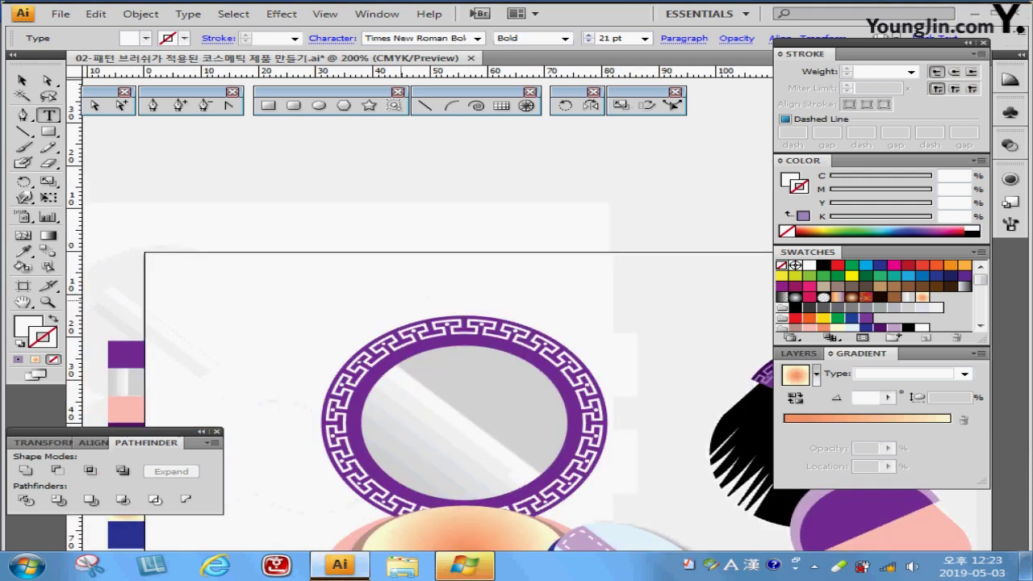
{"action": "left_click_drag", "start_coordinate": [565, 379], "coordinate": [317, 226]}
{"action": "left_click_drag", "start_coordinate": [476, 280], "coordinate": [452, 247]}
- Rotate the "Blusher" text by -30 degrees and reposition it along the straight edge of the purple handle
{"action": "double_click", "coordinate": [565, 106]}
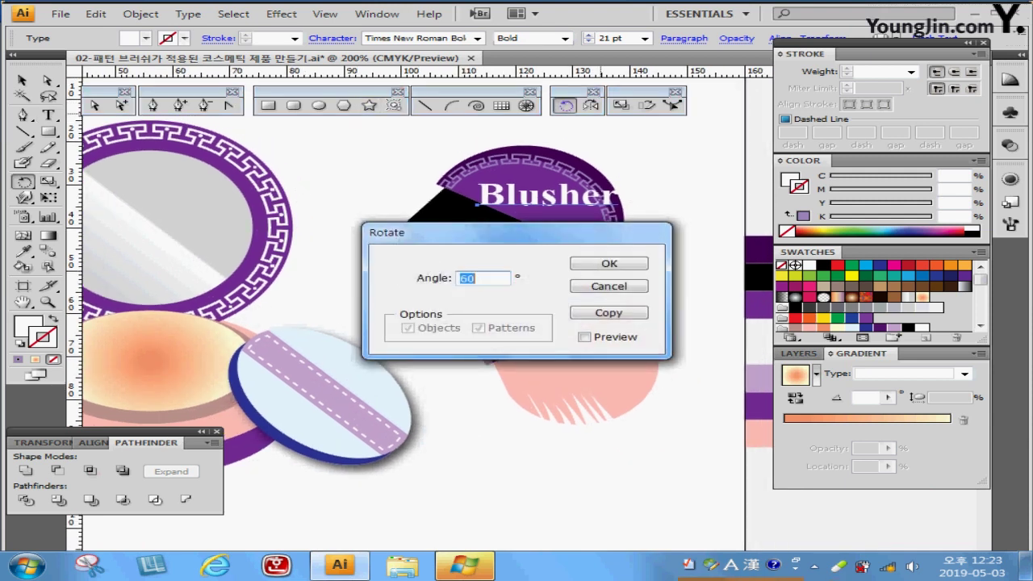
{"action": "type", "text": "-30"}
{"action": "key", "text": "Return"}
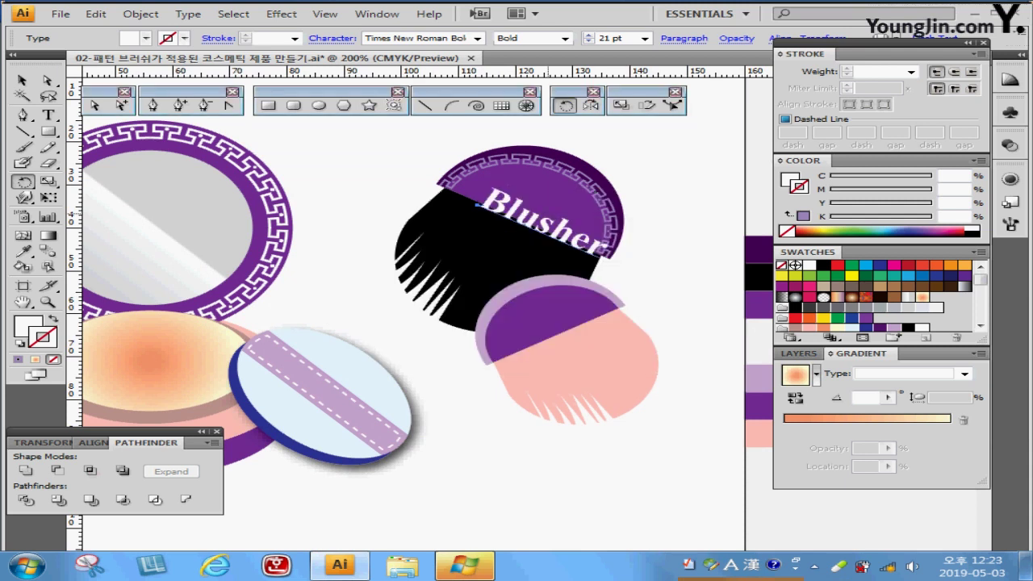
{"action": "left_click_drag", "start_coordinate": [543, 197], "coordinate": [524, 204]}
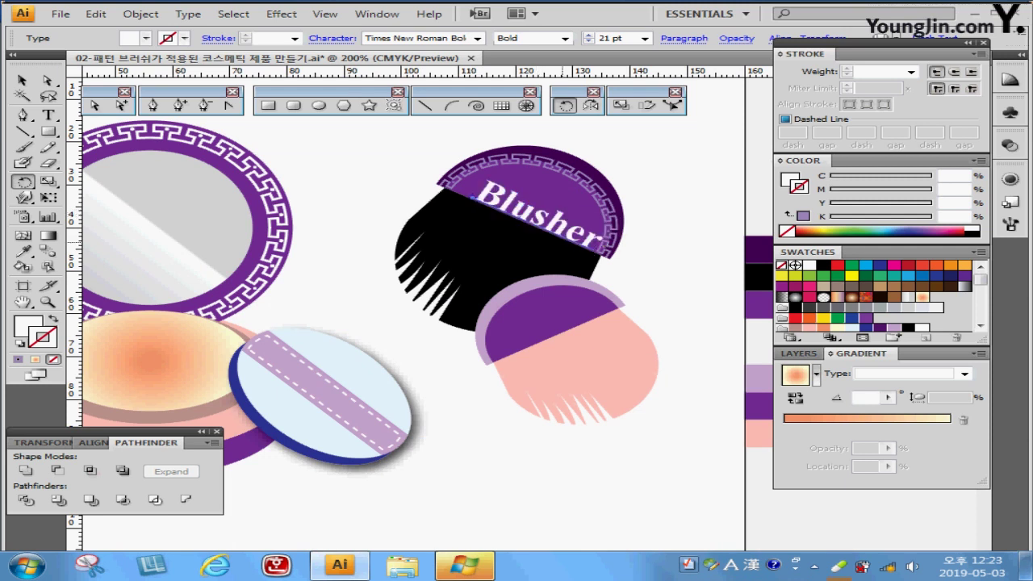
- Nudge the "Blusher" text slightly up and to the left on the handle, deselect everything, and save the document
{"action": "key", "text": "ctrl+minus"}
{"action": "key", "text": "ctrl+minus"}
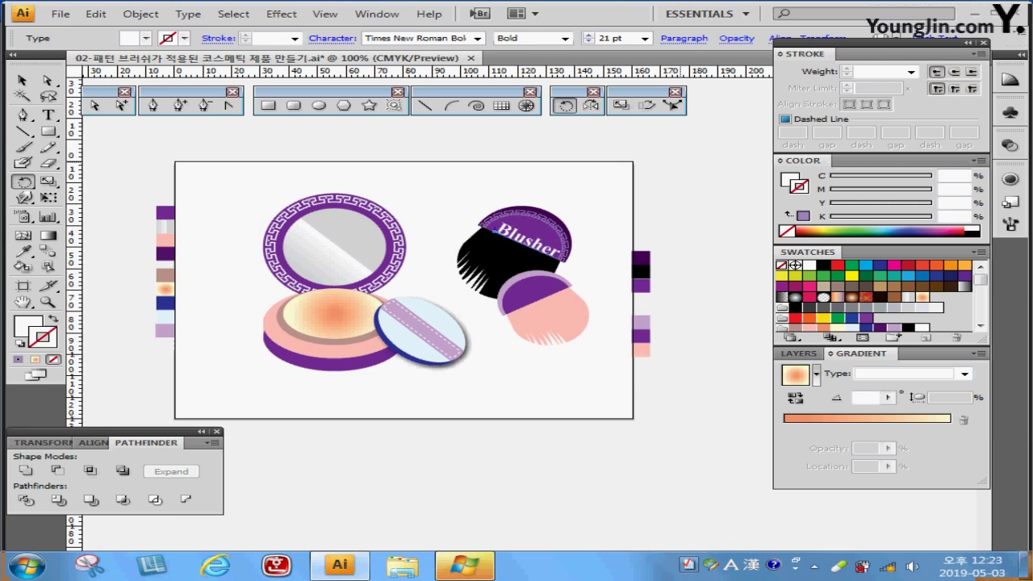
{"action": "key", "text": "Up"}
{"action": "key", "text": "Up"}
{"action": "key", "text": "Left"}
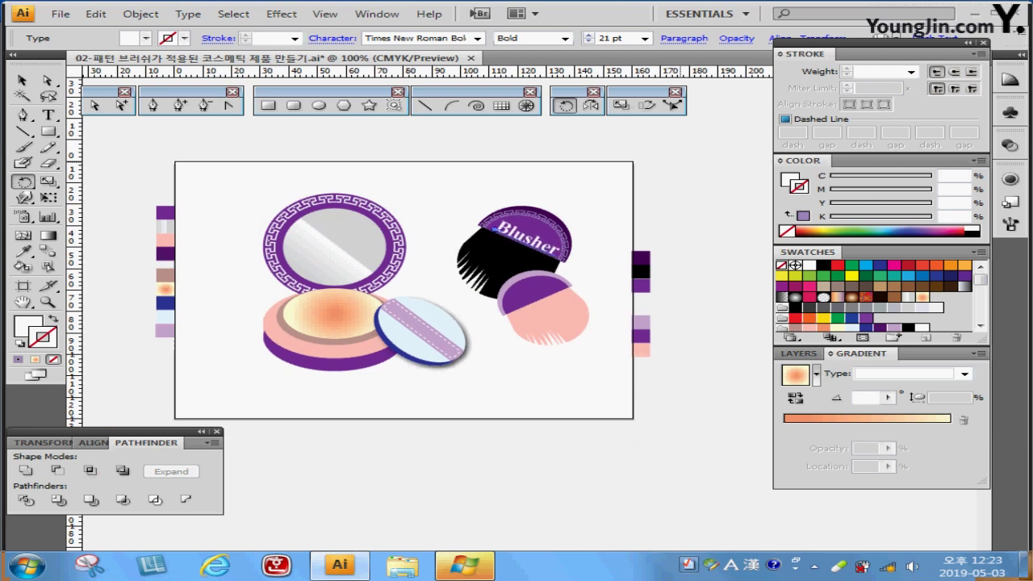
{"action": "key", "text": "ctrl+shift+a"}
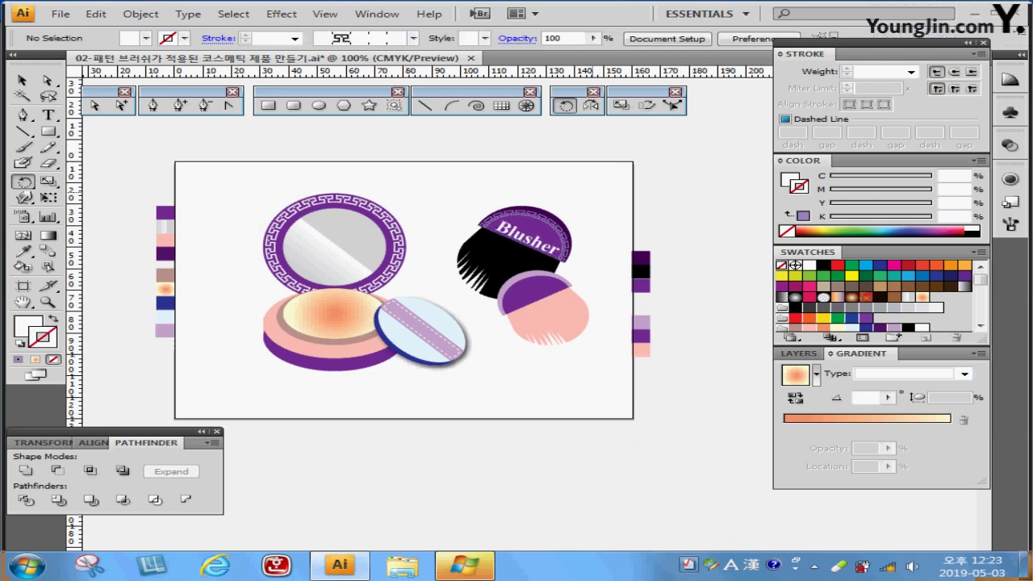
{"action": "key", "text": "ctrl+s"}
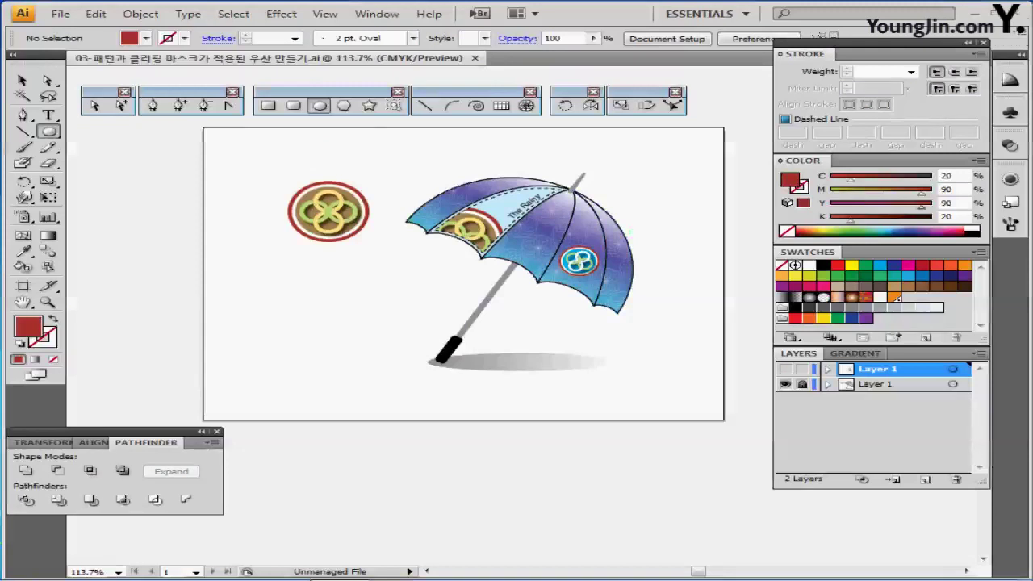
- In the umbrella document, show the upper Layer 1 and hide the locked Layer 1 holding the finished artwork
{"action": "left_click", "coordinate": [785, 368]}
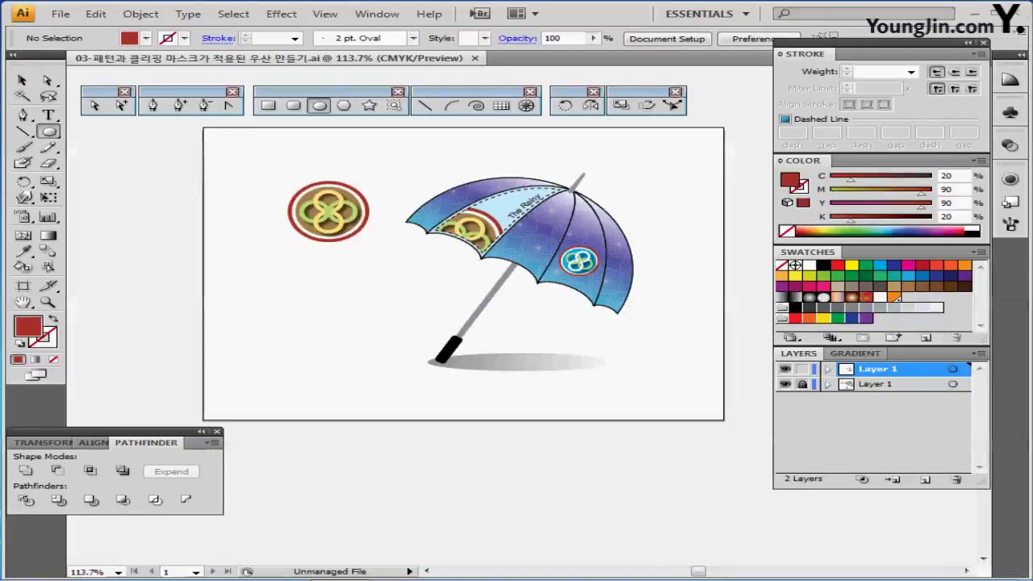
{"action": "left_click", "coordinate": [784, 384]}
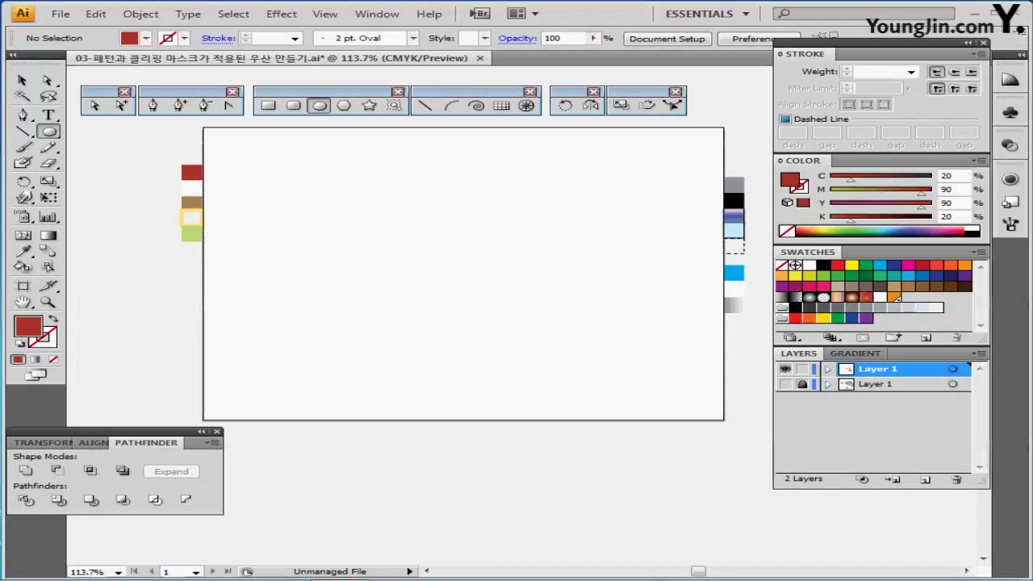
{"action": "key", "text": "ctrl+plus"}
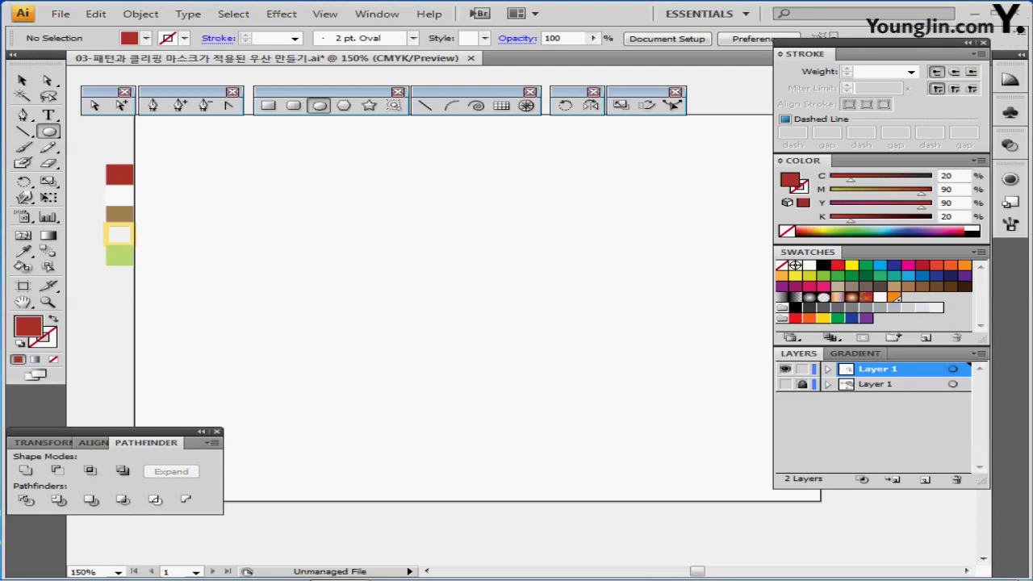
- Create a red 25 × 25 mm circle and move it up to the upper part of the artboard
{"action": "left_click", "coordinate": [338, 266]}
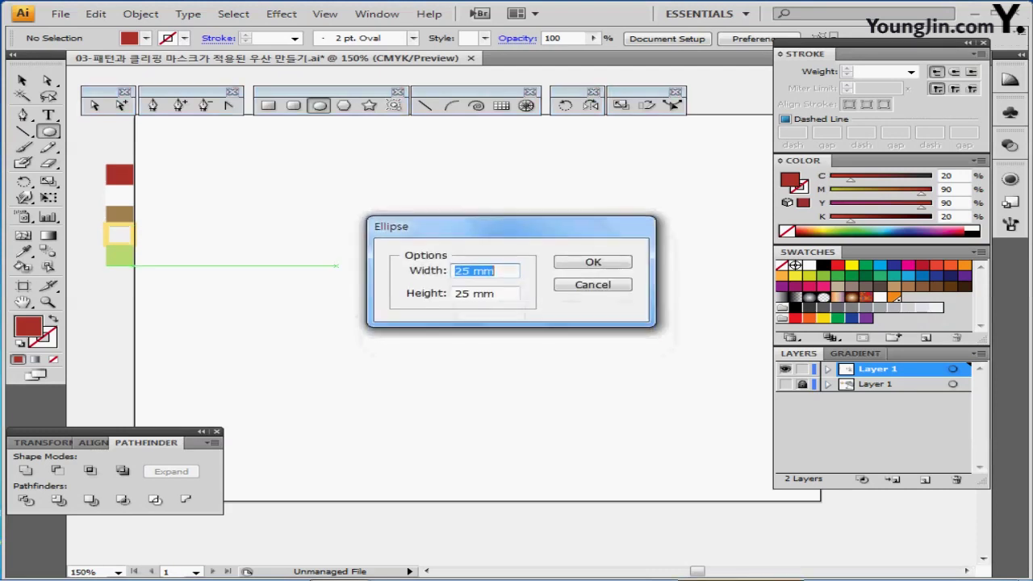
{"action": "key", "text": "Tab"}
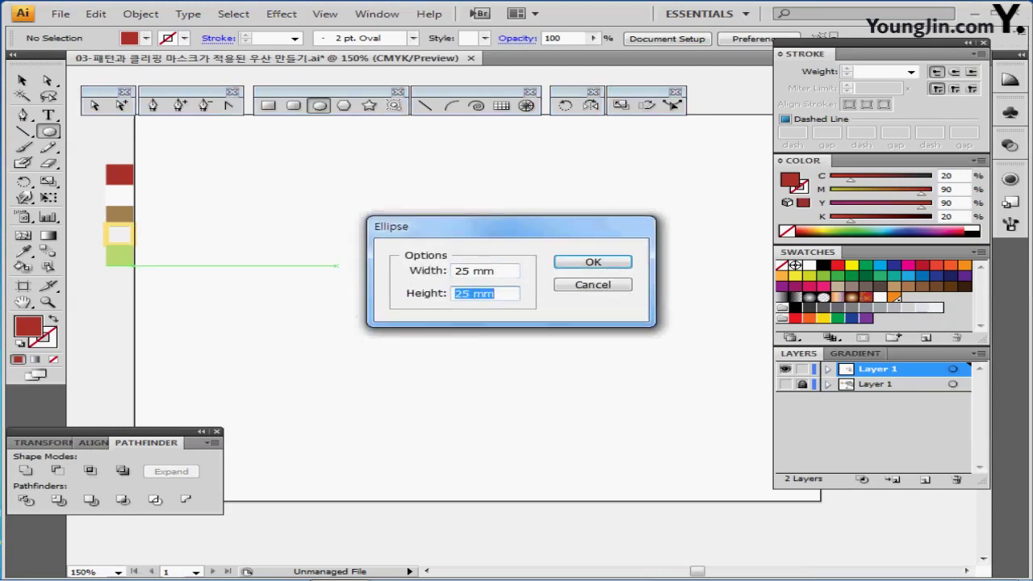
{"action": "key", "text": "Return"}
{"action": "left_click_drag", "start_coordinate": [389, 305], "coordinate": [389, 214]}
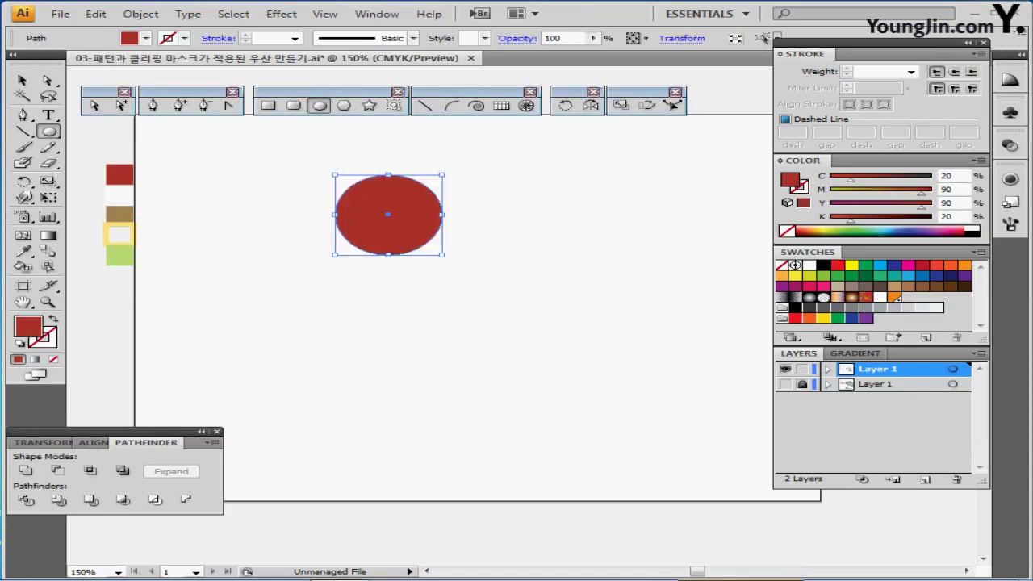
{"action": "key", "text": "ctrl"}
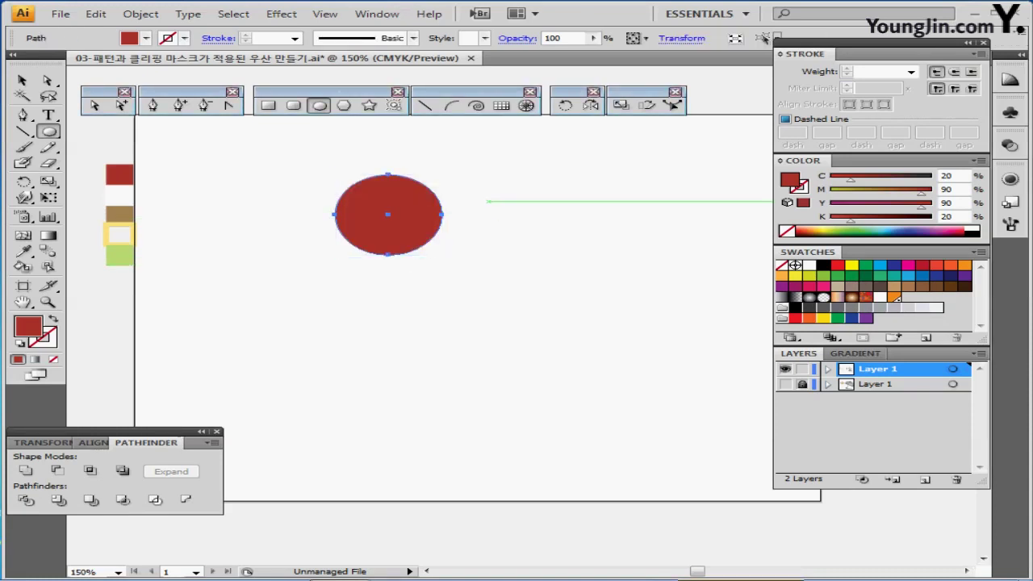
- Make a copy of the red circle scaled to 90% about its centre, and repeat the transformation for a third concentric circle
{"action": "left_click", "coordinate": [620, 104]}
{"action": "left_click", "coordinate": [389, 214], "text": "alt"}
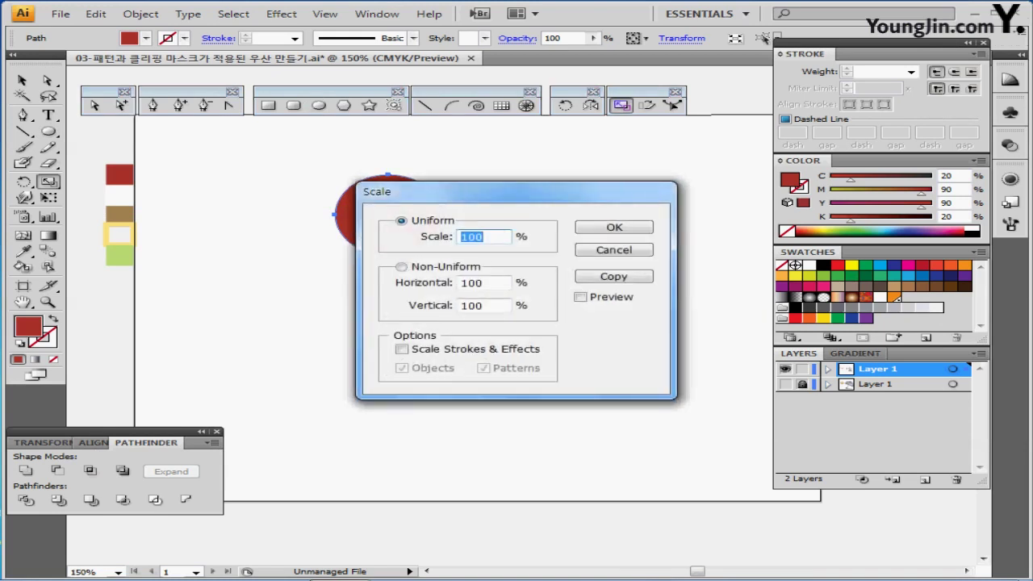
{"action": "type", "text": "90"}
{"action": "left_click", "coordinate": [613, 276]}
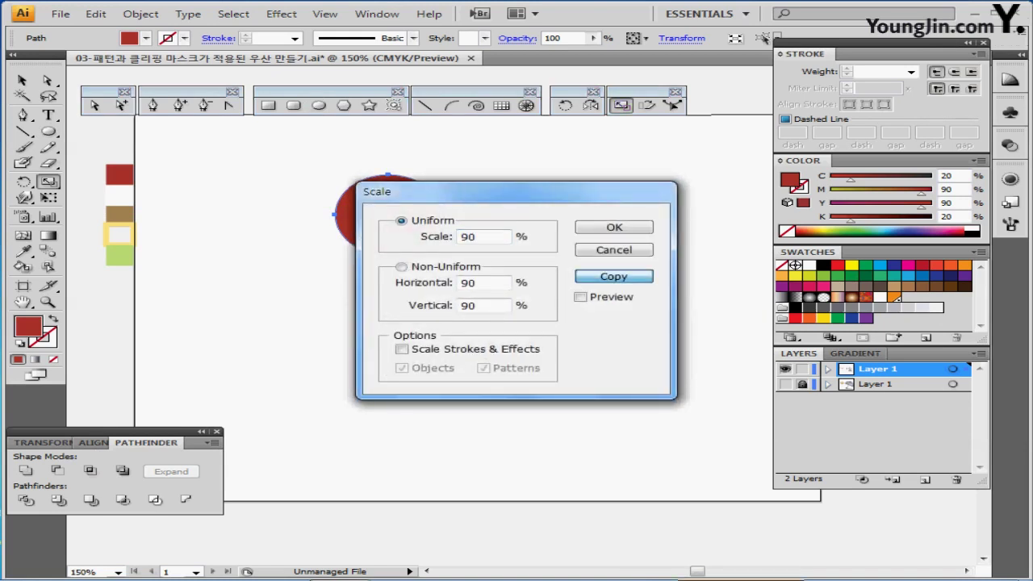
{"action": "key", "text": "Return"}
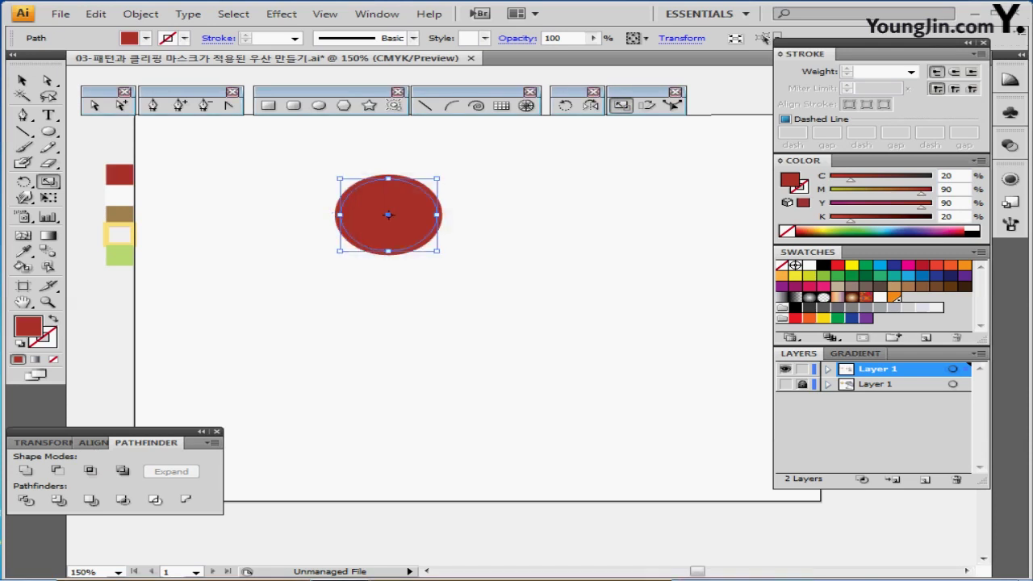
{"action": "key", "text": "ctrl+d"}
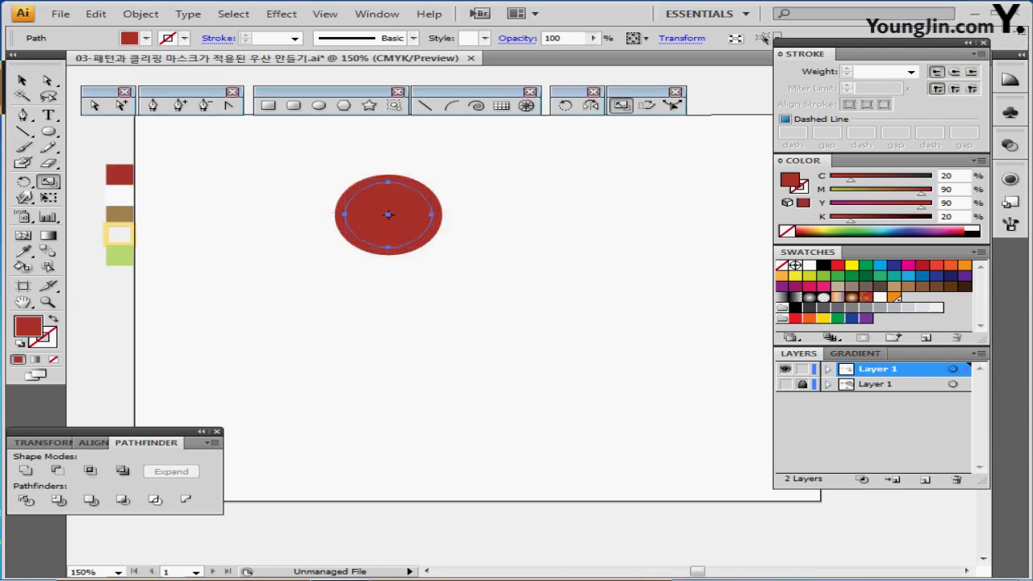
- Fill the innermost circle with the brown sample colour and the middle one with the white sample, deselect, and save
{"action": "key", "text": "i"}
{"action": "left_click", "coordinate": [120, 213]}
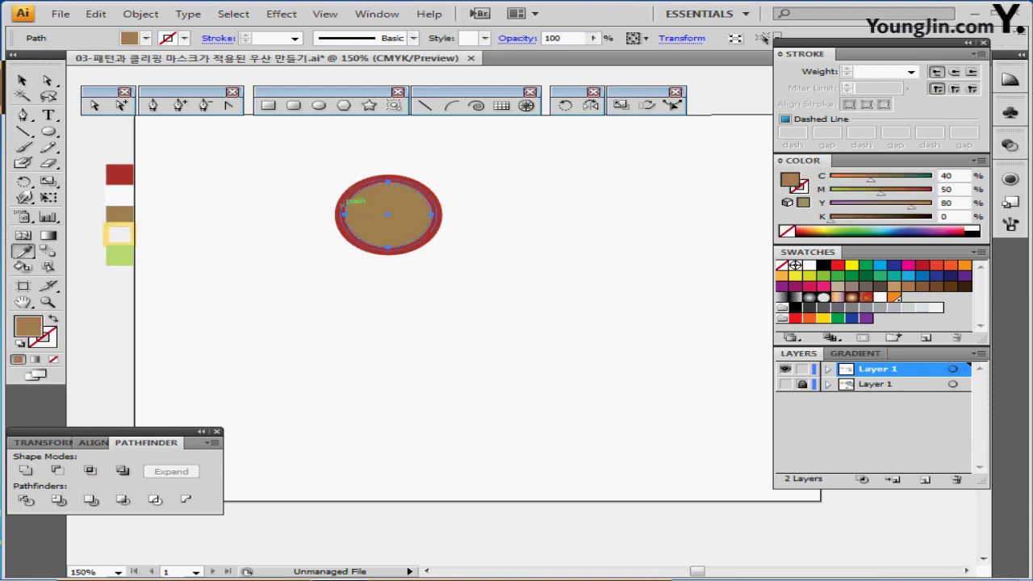
{"action": "key", "text": "ctrl+plus"}
{"action": "key", "text": "ctrl+plus"}
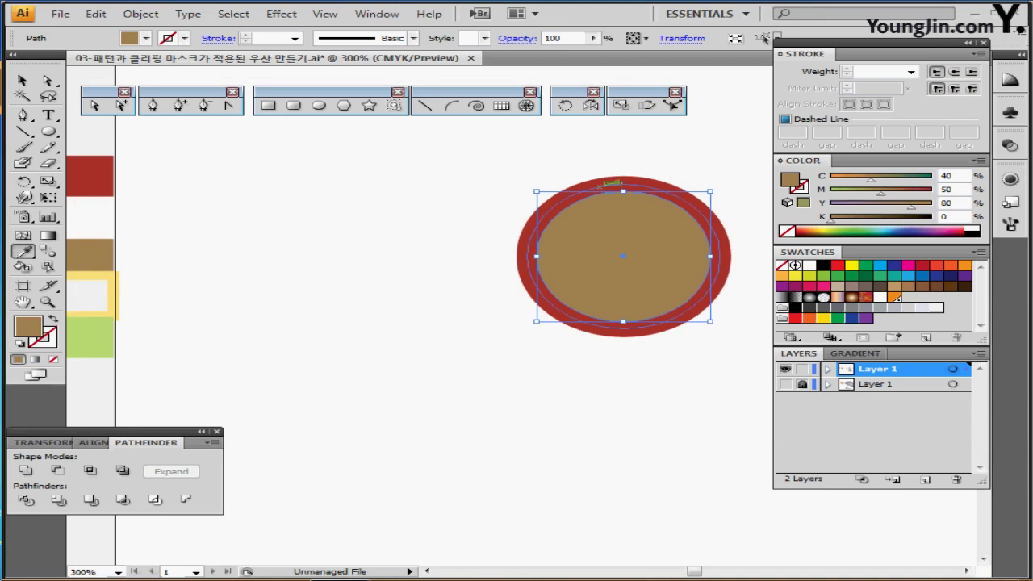
{"action": "left_click", "coordinate": [611, 185], "text": "ctrl"}
{"action": "left_click", "coordinate": [95, 216]}
{"action": "key", "text": "ctrl+shift+a"}
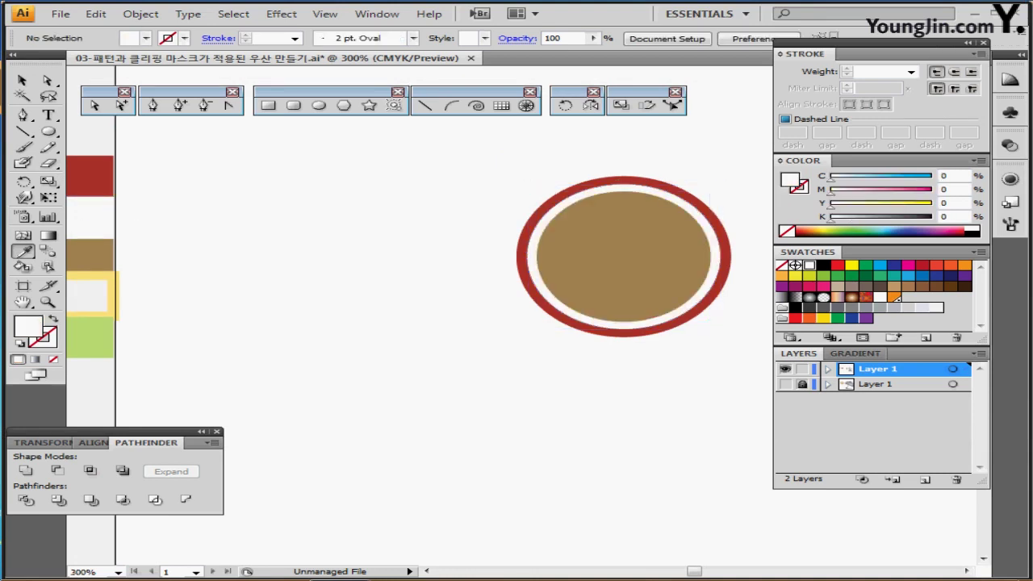
{"action": "key", "text": "ctrl+s"}
- Create an 8 × 8 mm circle with no fill and the yellow sample's 4 pt stroke on the brown circle
{"action": "left_click_drag", "start_coordinate": [624, 256], "coordinate": [490, 229]}
{"action": "left_click", "coordinate": [142, 239], "text": "ctrl"}
{"action": "left_click", "coordinate": [318, 106]}
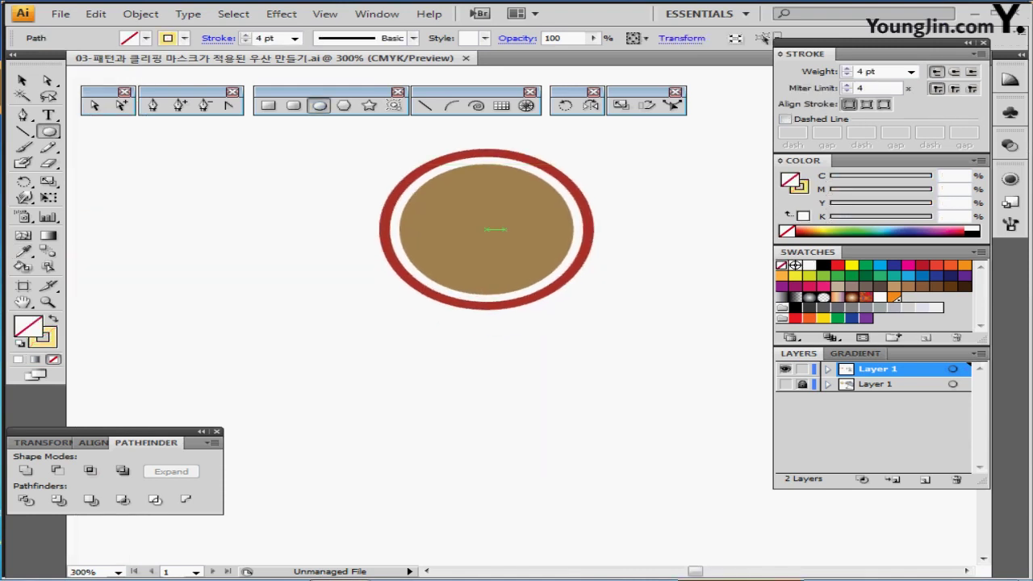
{"action": "left_click", "coordinate": [487, 229]}
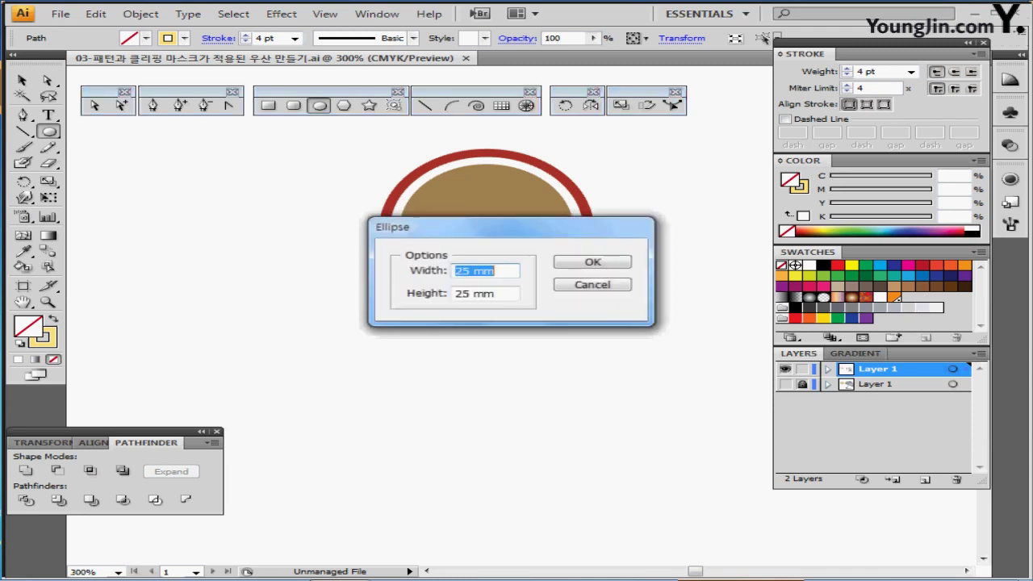
{"action": "type", "text": "8"}
{"action": "key", "text": "Tab"}
{"action": "type", "text": "8"}
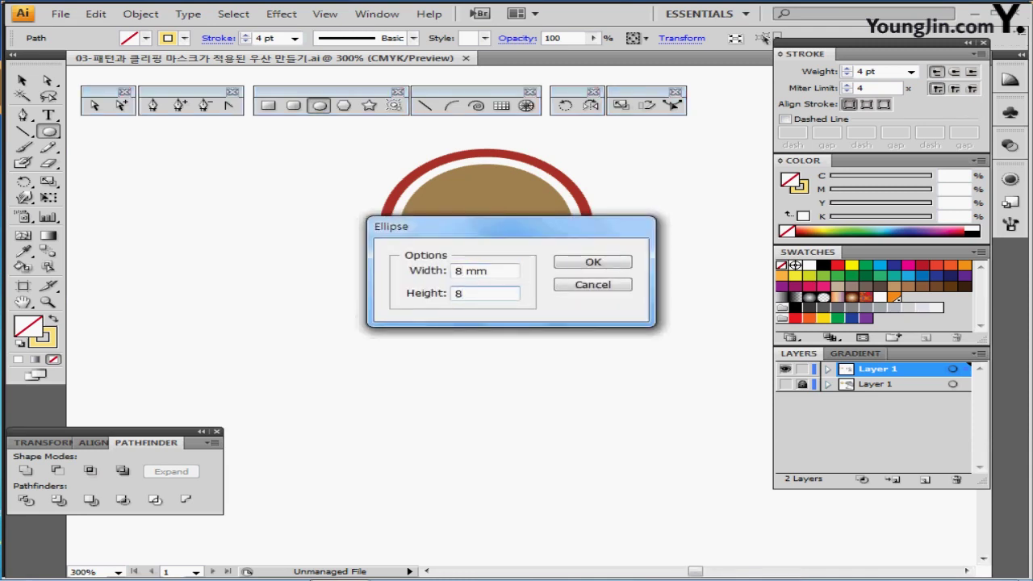
{"action": "key", "text": "Return"}
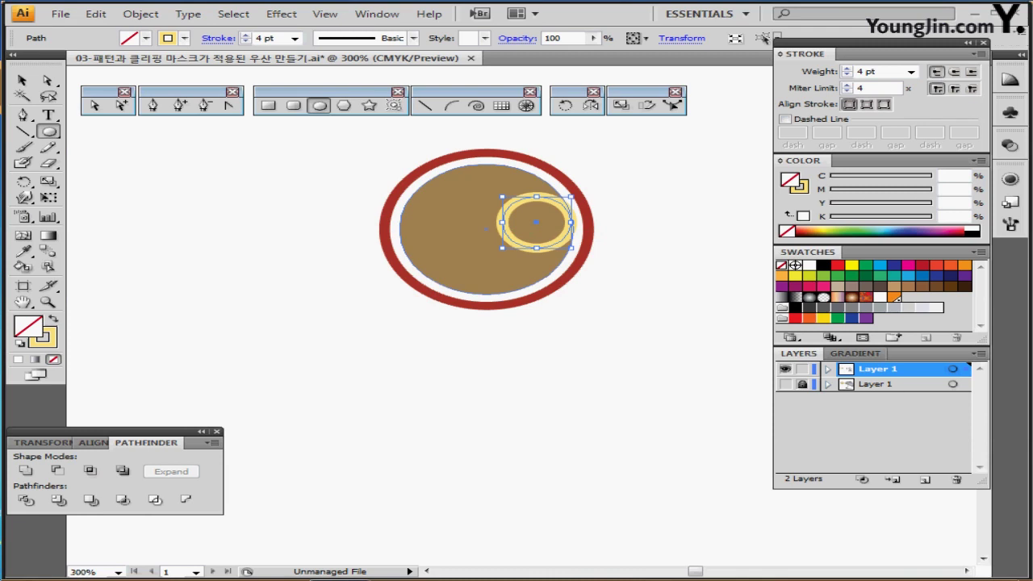
- Move the small yellow ring to the upper middle of the brown circle and centre all circles horizontally, then deselect
{"action": "left_click_drag", "start_coordinate": [502, 222], "coordinate": [450, 198]}
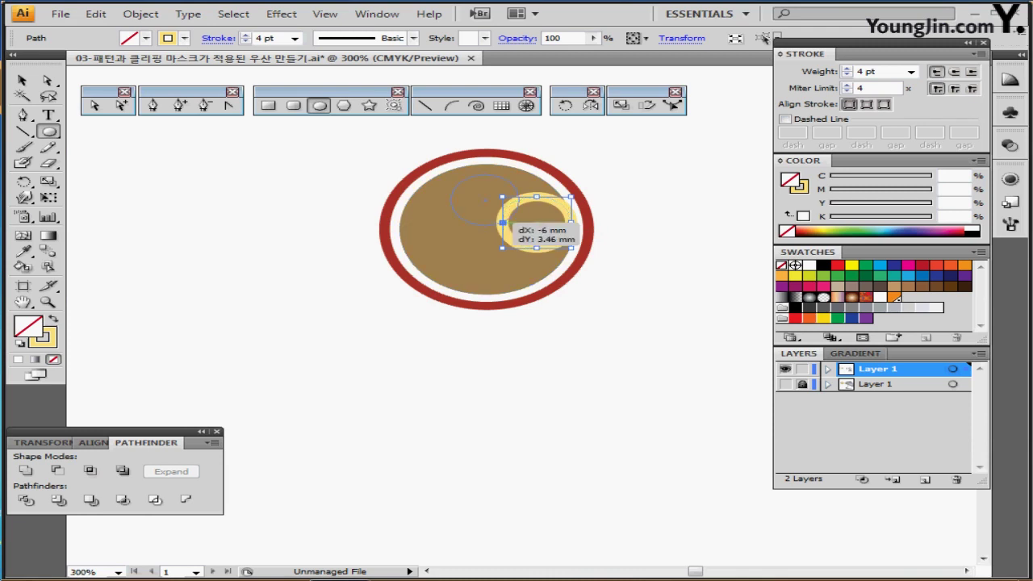
{"action": "left_click_drag", "start_coordinate": [449, 197], "coordinate": [450, 200]}
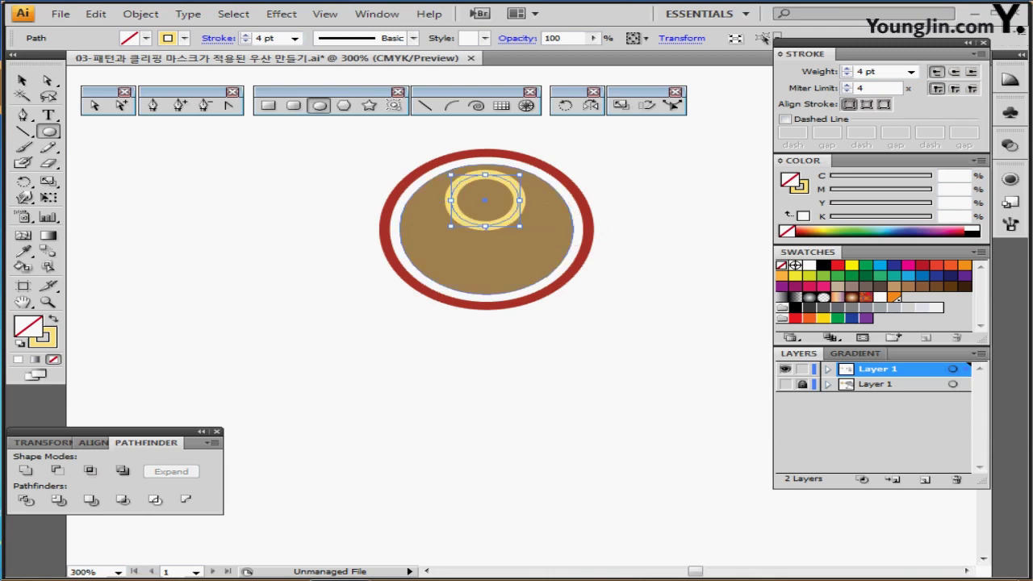
{"action": "key", "text": "ctrl+a"}
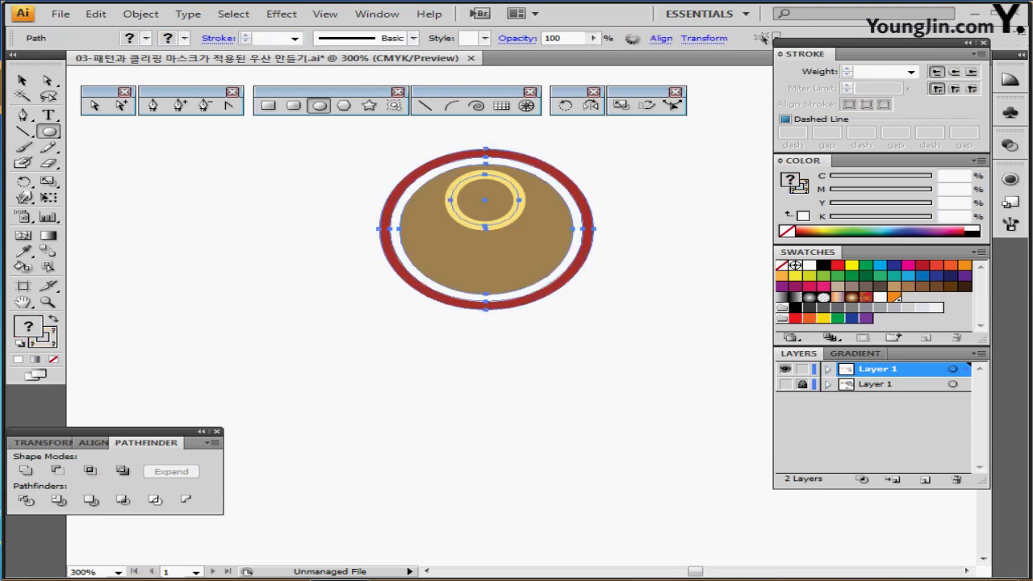
{"action": "left_click", "coordinate": [93, 442]}
{"action": "left_click", "coordinate": [61, 469]}
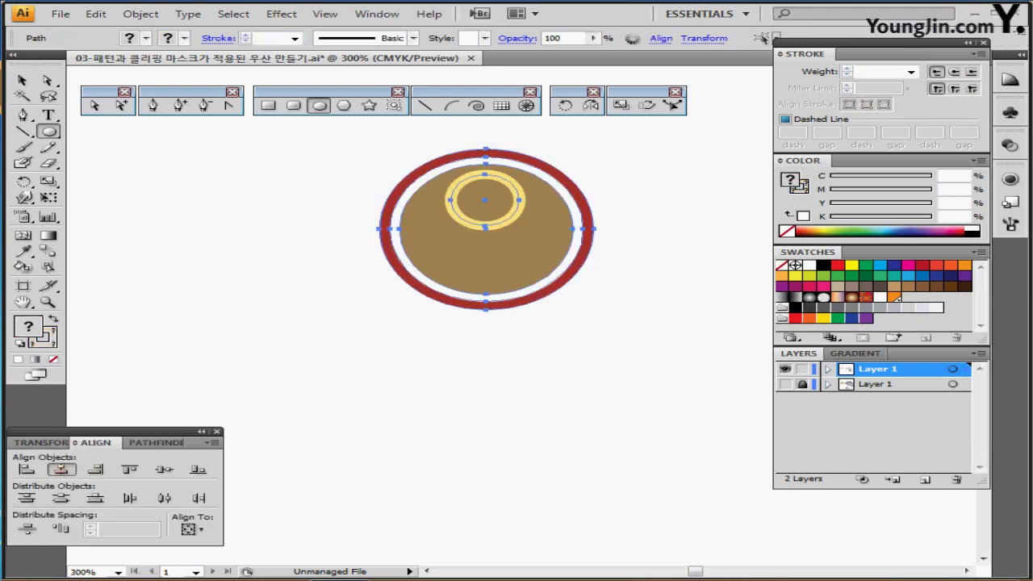
{"action": "left_click", "coordinate": [605, 202], "text": "ctrl"}
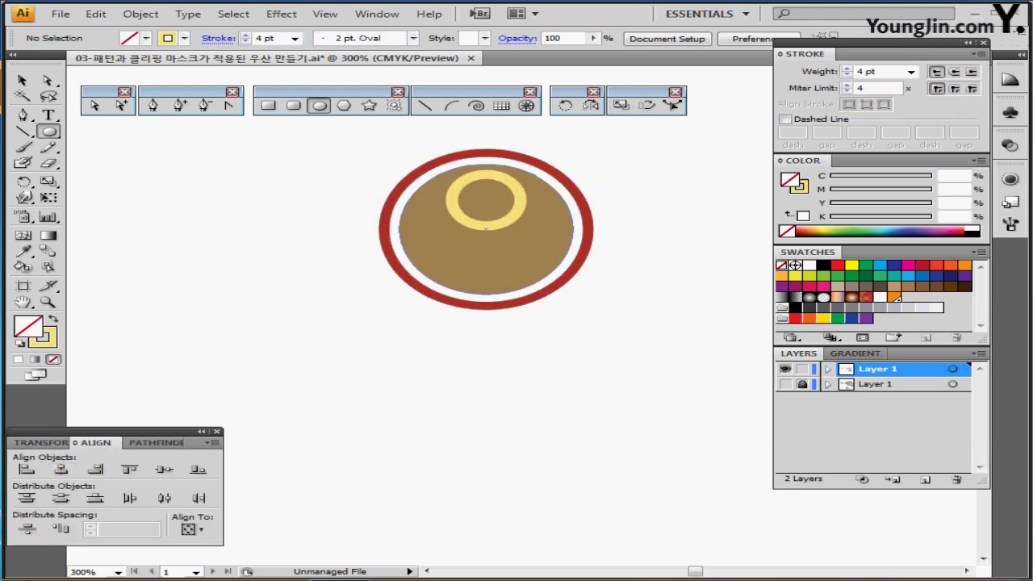
- Convert the small yellow ring's stroke into a filled shape with Outline Stroke
{"action": "left_click", "coordinate": [509, 177], "text": "ctrl"}
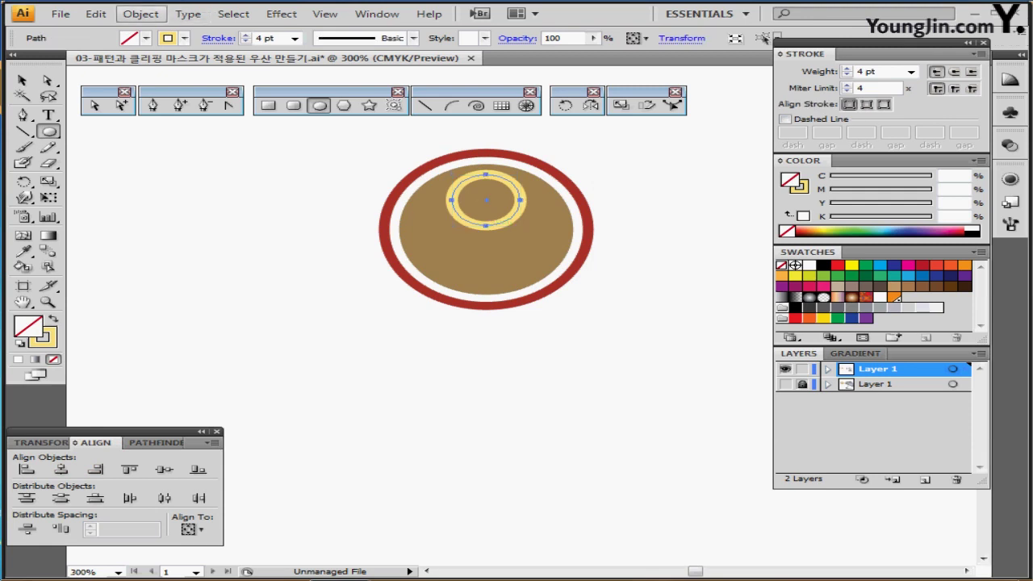
{"action": "left_click", "coordinate": [140, 14]}
{"action": "mouse_move", "coordinate": [267, 306]}
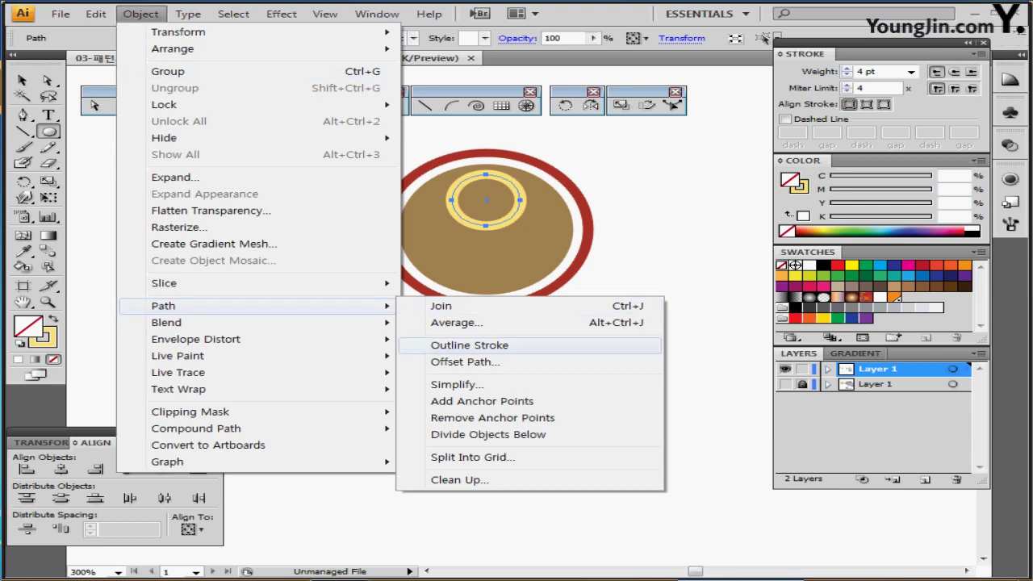
{"action": "left_click", "coordinate": [468, 345]}
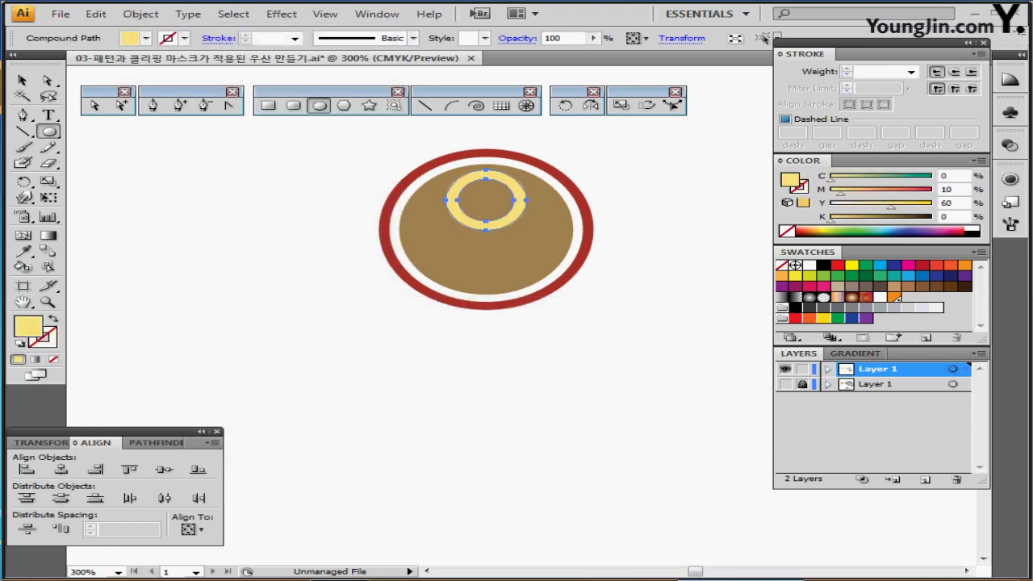
- Copy the yellow ring straight down with Move, using 0 mm horizontal and -8.5 mm vertical
{"action": "key", "text": "ctrl+plus"}
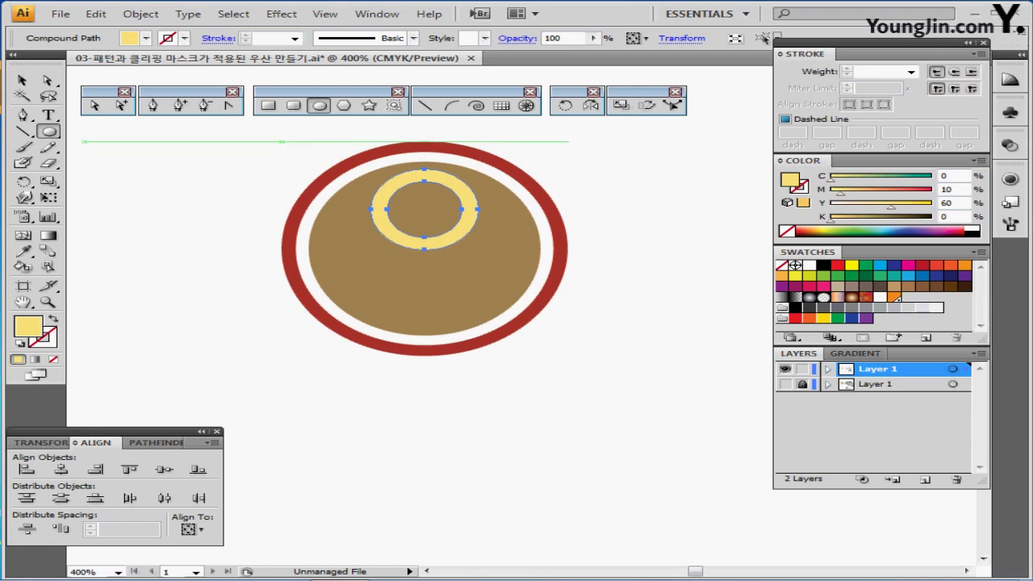
{"action": "left_click", "coordinate": [22, 81]}
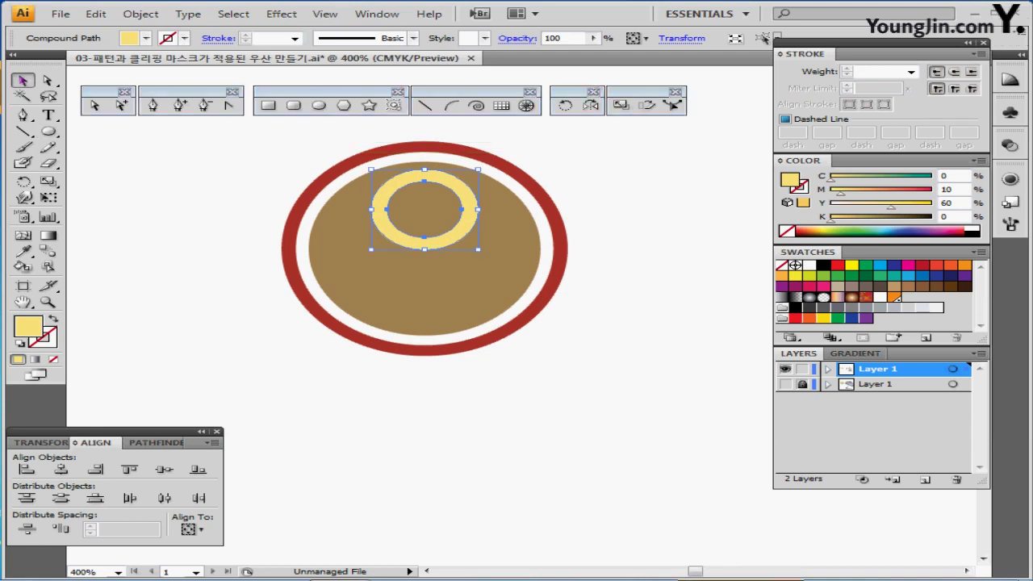
{"action": "key", "text": "Return"}
{"action": "left_click_drag", "start_coordinate": [565, 216], "coordinate": [612, 221]}
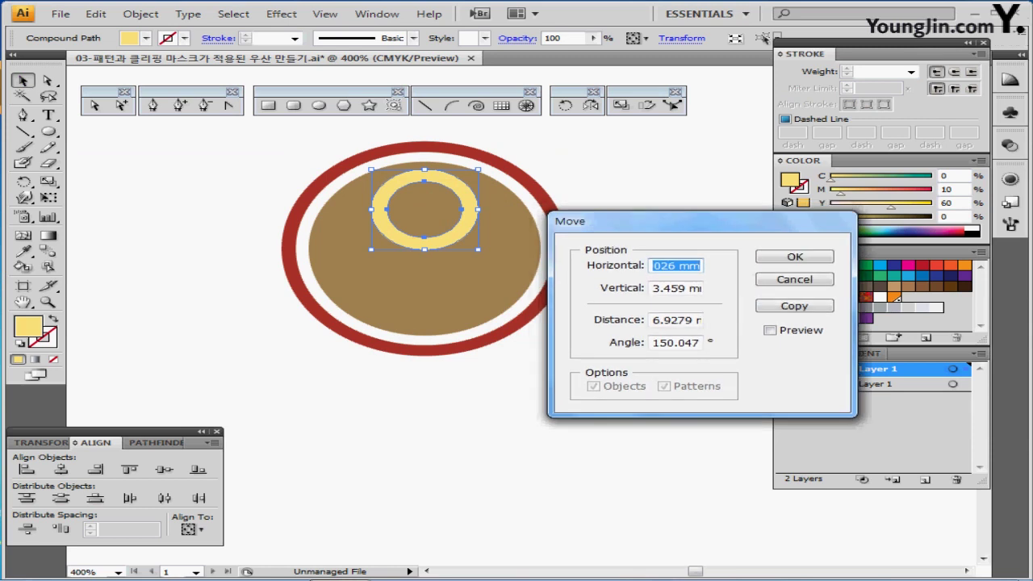
{"action": "type", "text": "0"}
{"action": "key", "text": "Tab"}
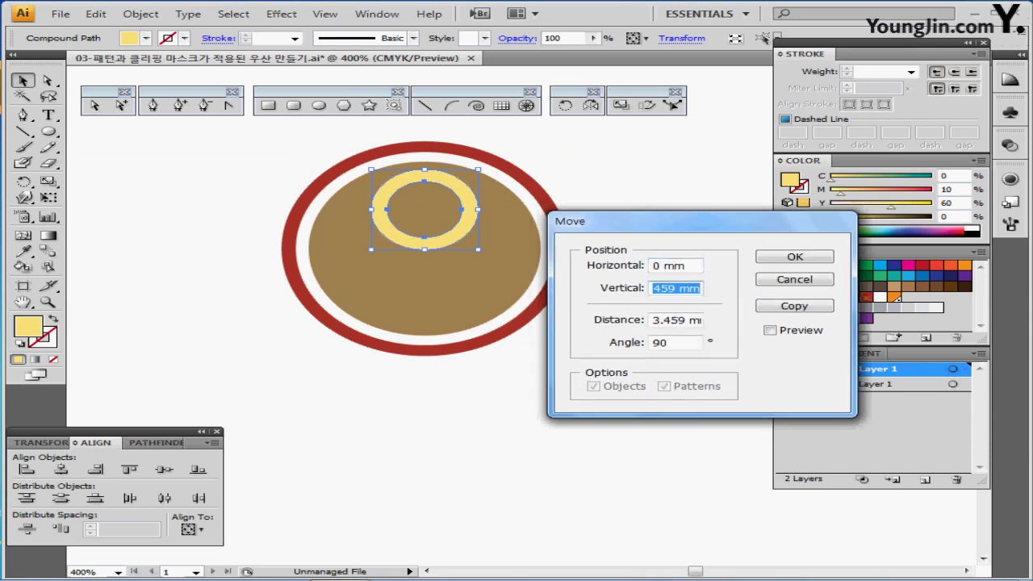
{"action": "type", "text": "-8.5"}
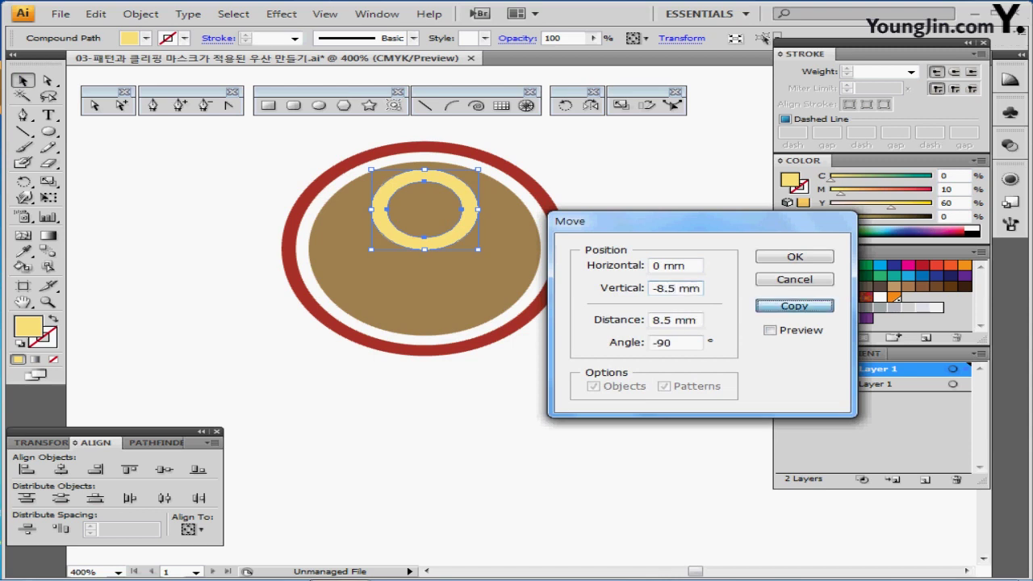
{"action": "left_click", "coordinate": [794, 306]}
{"action": "key", "text": "a"}
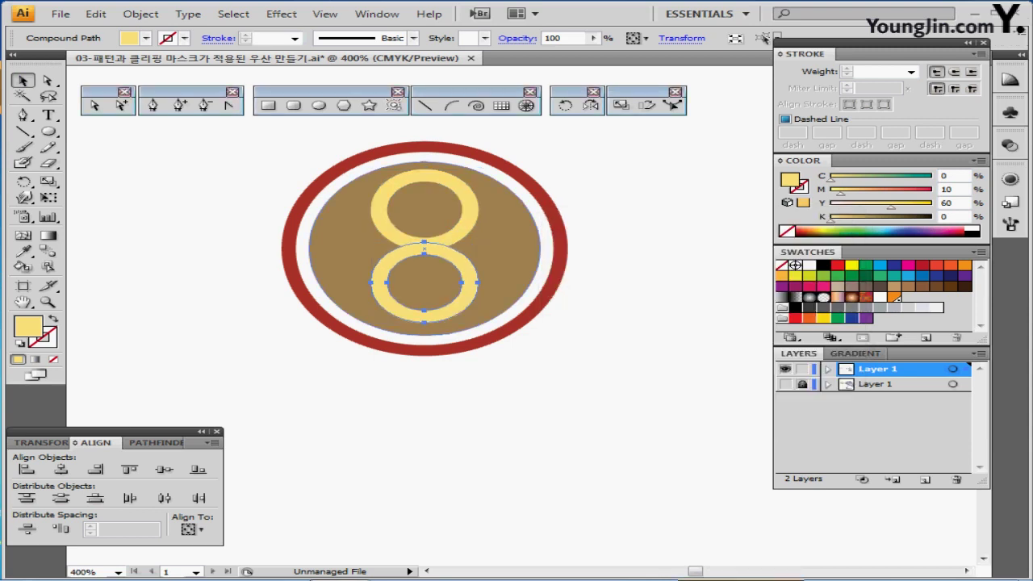
- Select both yellow rings, nudge them down slightly inside the brown oval, and unite them into one figure-eight shape
{"action": "left_click", "coordinate": [466, 216], "text": "shift"}
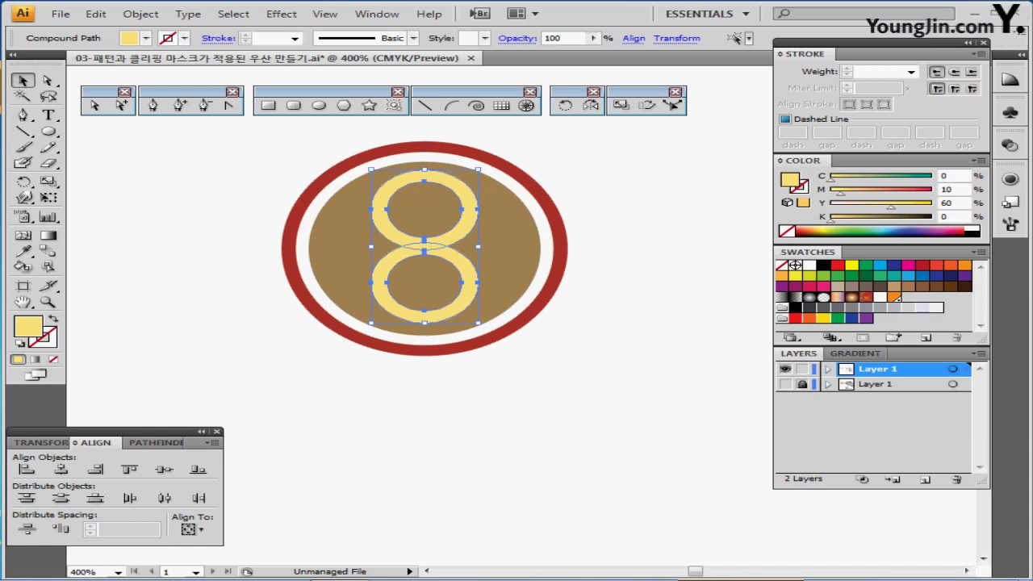
{"action": "key", "text": "Down"}
{"action": "key", "text": "Up"}
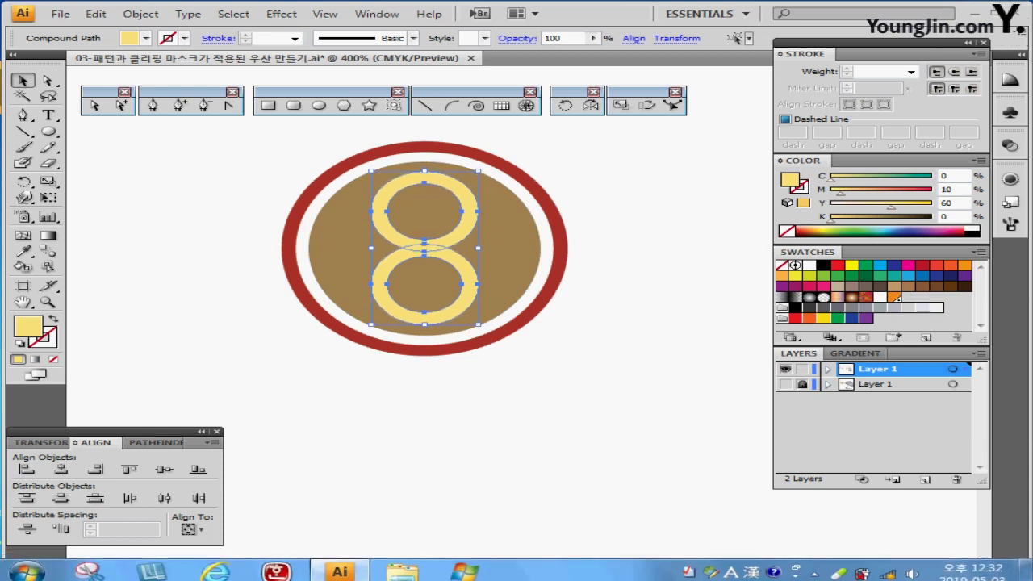
{"action": "left_click", "coordinate": [153, 442]}
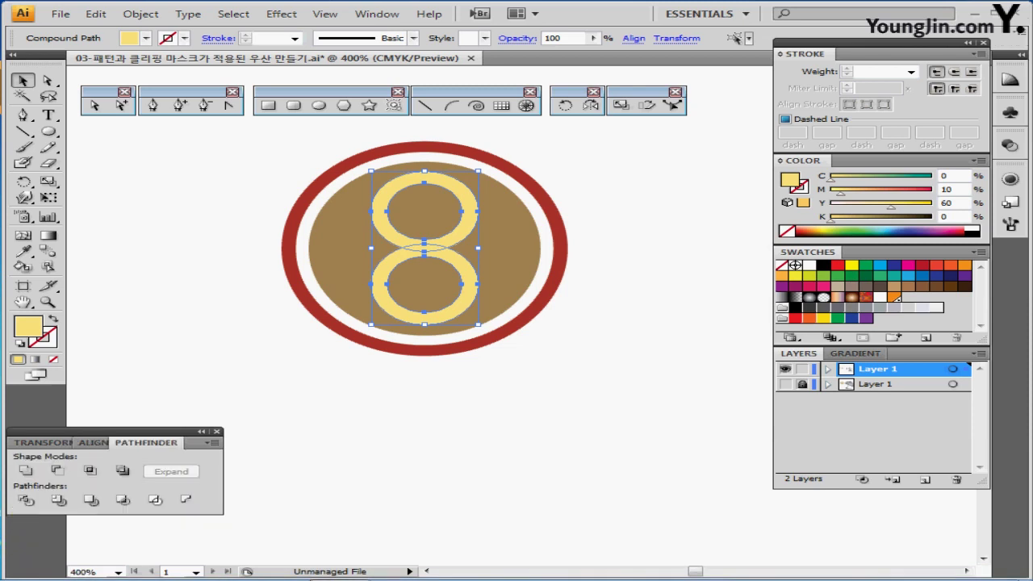
{"action": "left_click", "coordinate": [26, 470]}
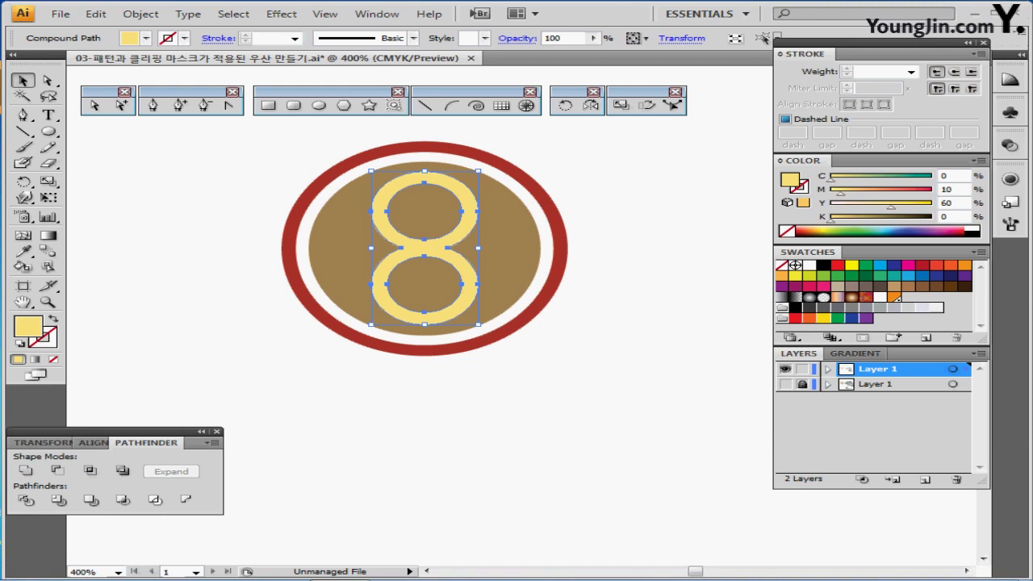
- Make a copy of the yellow figure-eight rotated 90° about its center
{"action": "key", "text": "r"}
{"action": "key", "text": "Return"}
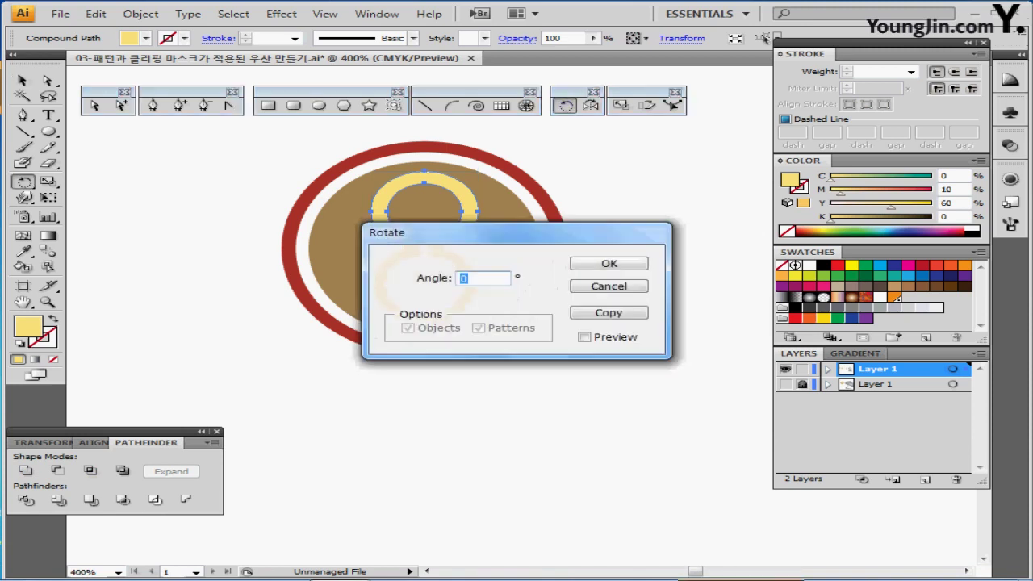
{"action": "type", "text": "90"}
{"action": "key", "text": "Return"}
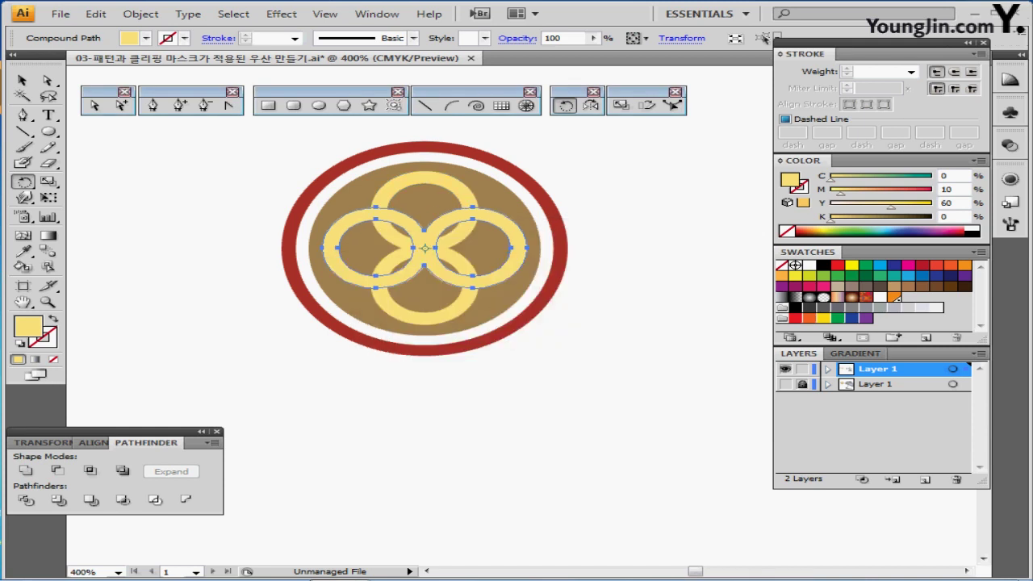
- Recolor the rotated figure-eight by sampling the green sample square beside the artboard
{"action": "key", "text": "ctrl+minus"}
{"action": "key", "text": "ctrl+minus"}
{"action": "left_click_drag", "start_coordinate": [646, 265], "coordinate": [592, 263]}
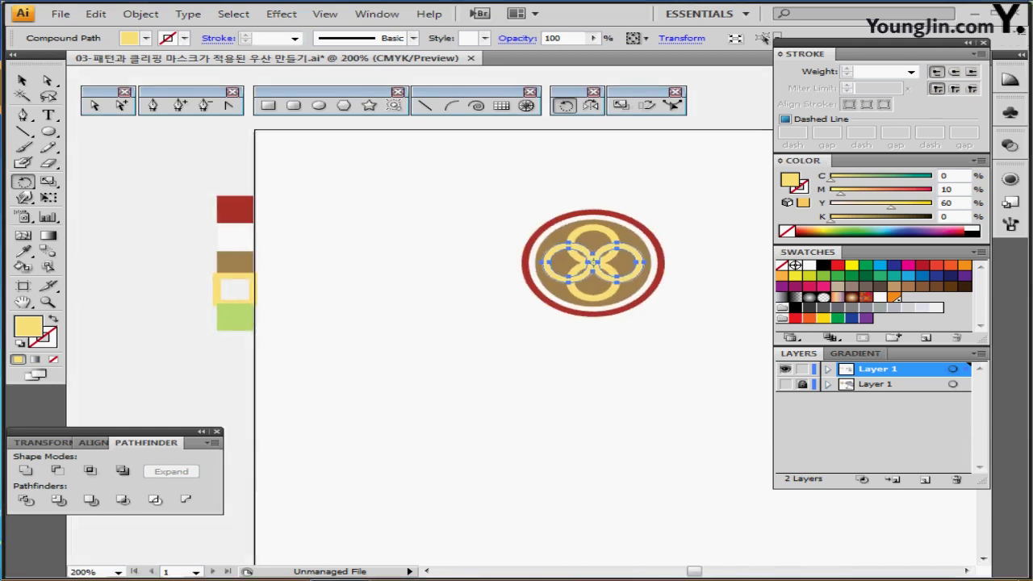
{"action": "key", "text": "i"}
{"action": "left_click", "coordinate": [234, 317]}
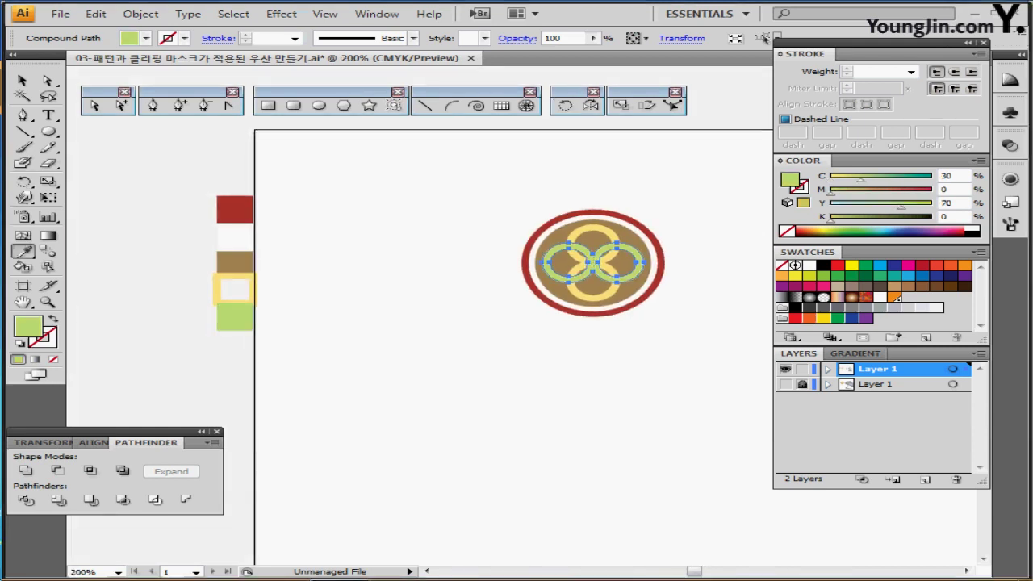
- Select the yellow and green figure-eights together and divide them into separate pieces where they overlap
{"action": "key", "text": "ctrl+plus"}
{"action": "key", "text": "ctrl+plus"}
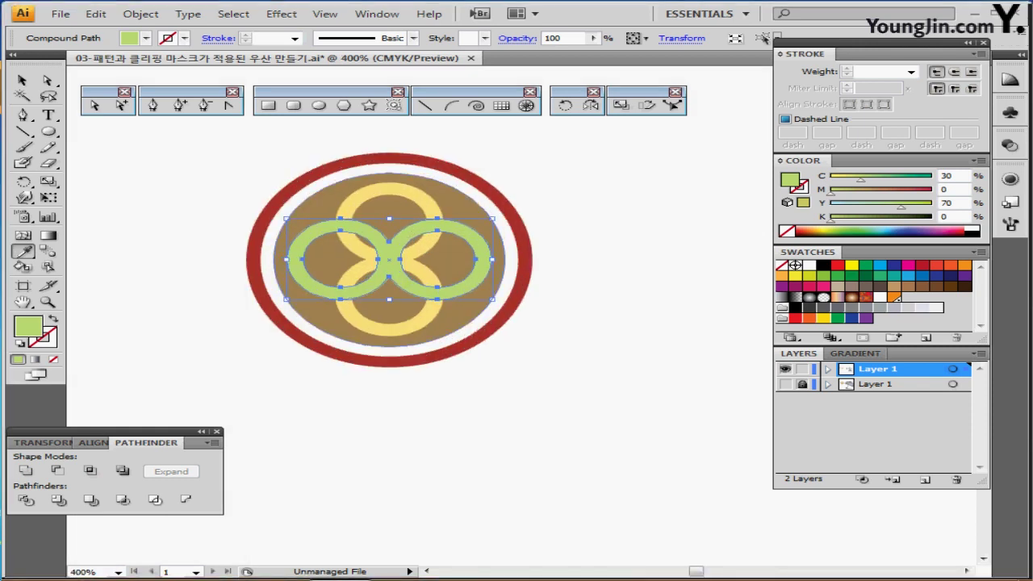
{"action": "key", "text": "ctrl+a"}
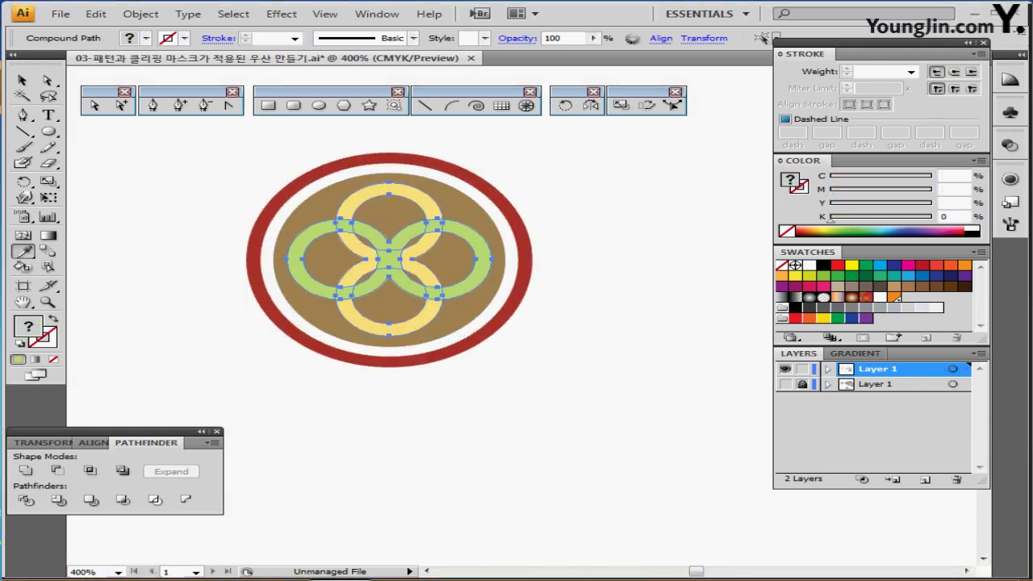
{"action": "key", "text": "ctrl+g"}
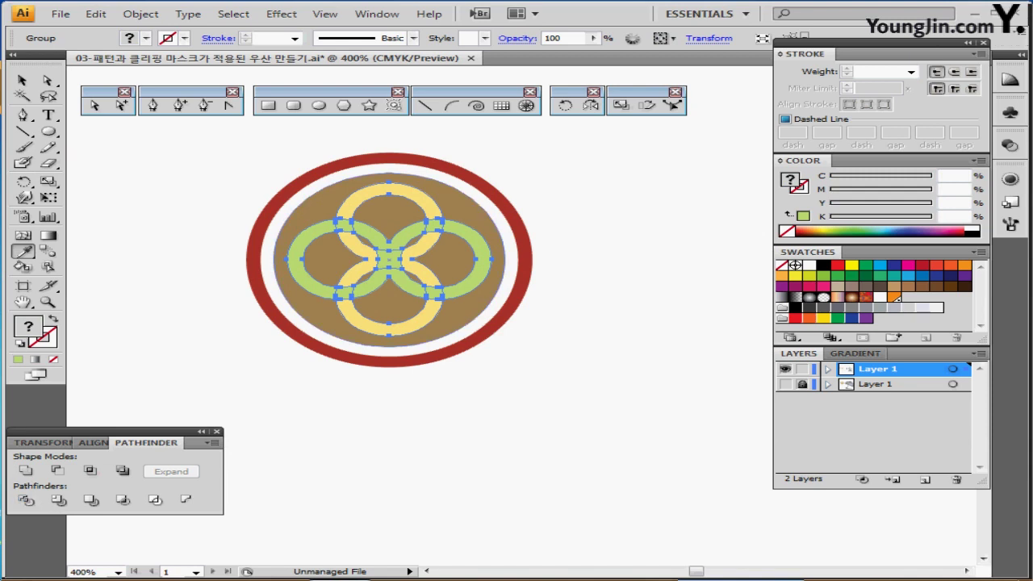
- Isolate the divided group and recolor the four outer overlap pieces with the yellow sampled from the upper ring
{"action": "key", "text": "ctrl+plus"}
{"action": "key", "text": "ctrl+plus"}
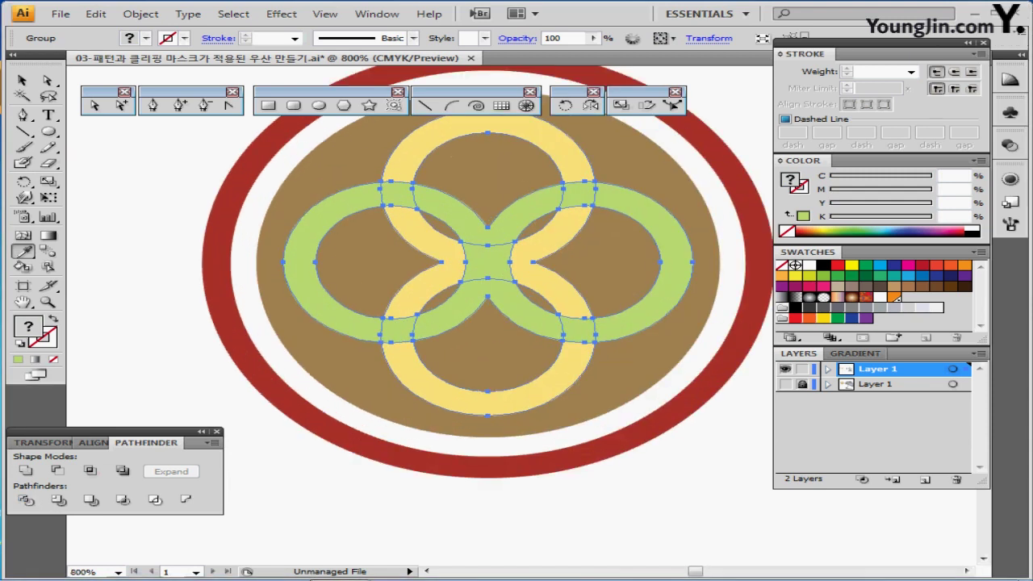
{"action": "left_click_drag", "start_coordinate": [487, 262], "coordinate": [463, 290]}
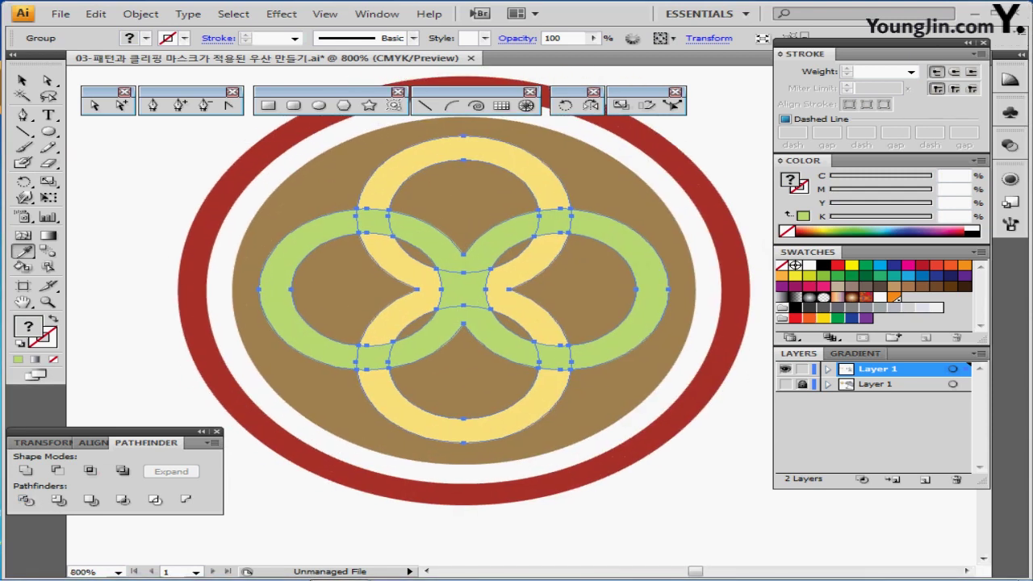
{"action": "double_click", "coordinate": [494, 286]}
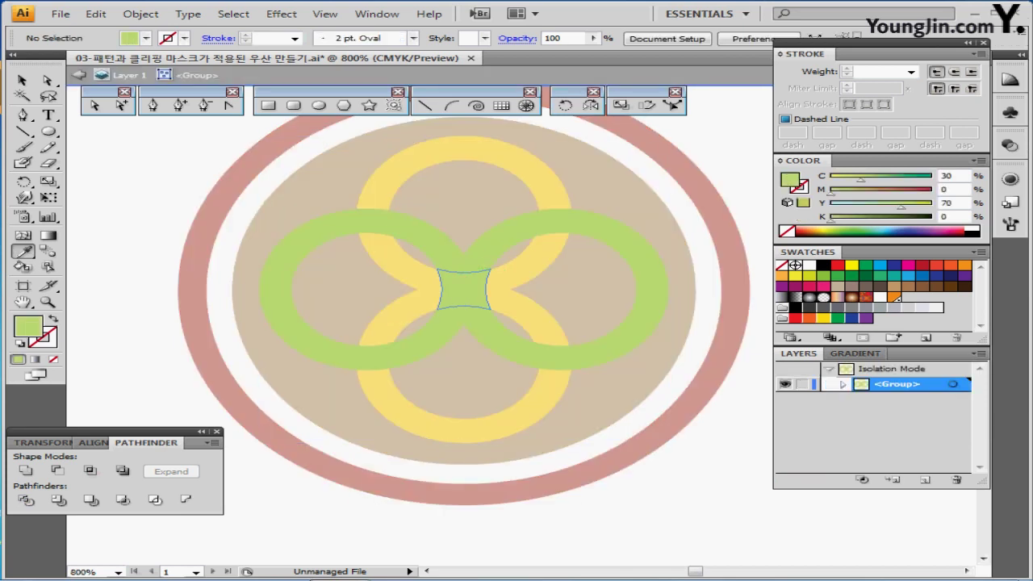
{"action": "left_click", "coordinate": [375, 222], "text": "ctrl"}
{"action": "left_click", "coordinate": [555, 222], "text": "ctrl+shift"}
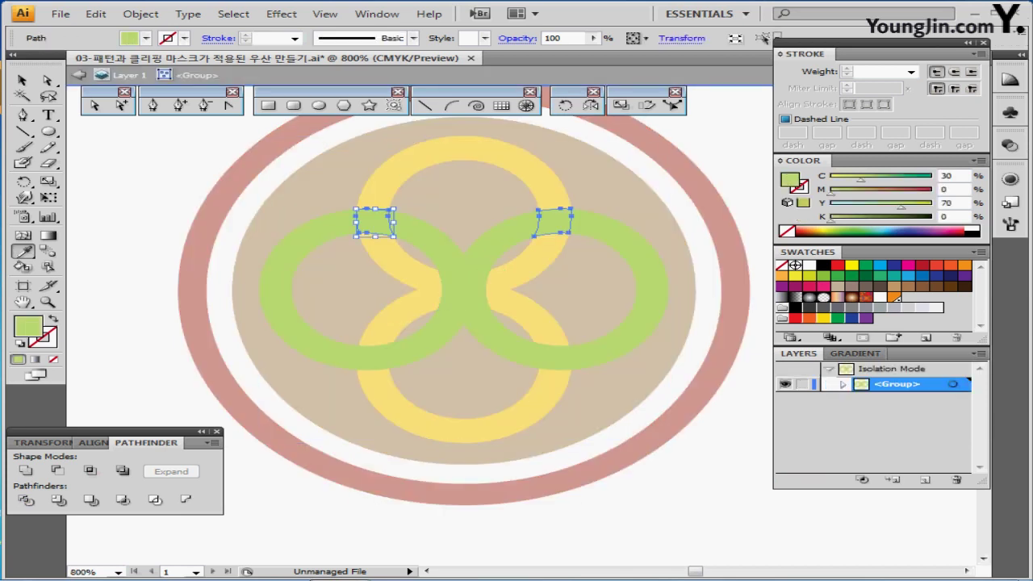
{"action": "left_click", "coordinate": [373, 356], "text": "ctrl+shift"}
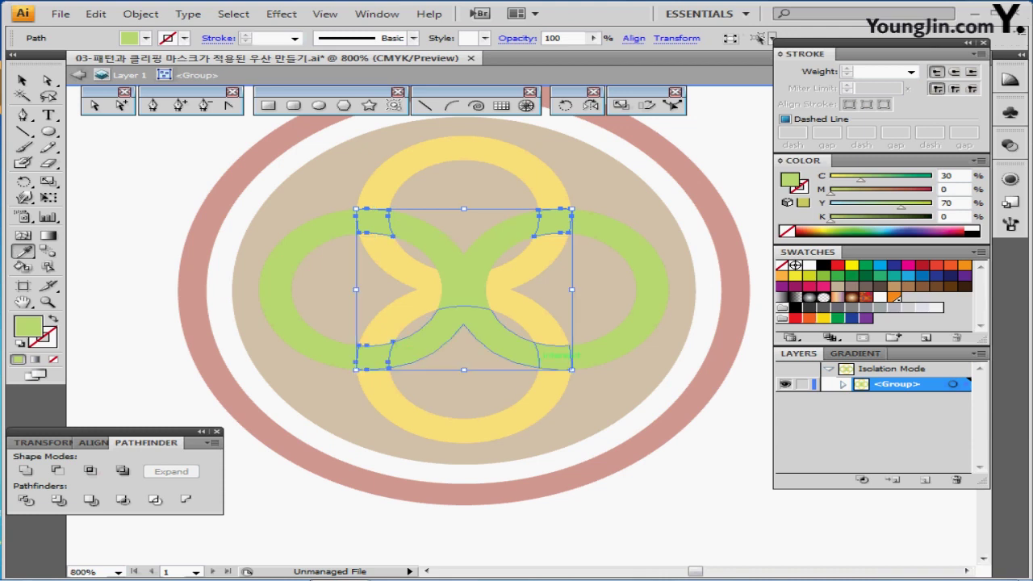
{"action": "left_click", "coordinate": [549, 356], "text": "ctrl+shift"}
{"action": "key", "text": "ctrl+shift+b"}
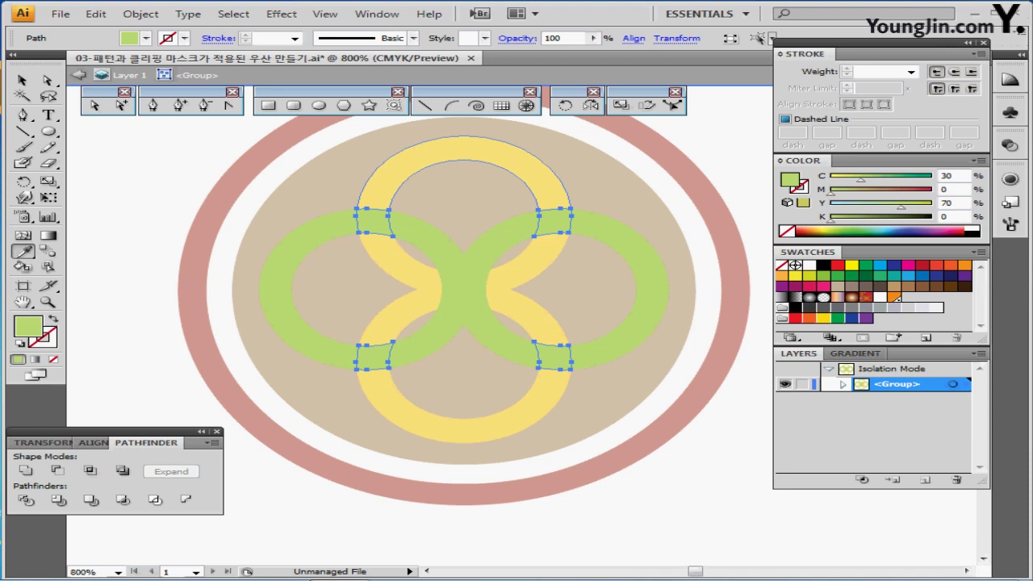
{"action": "left_click", "coordinate": [464, 147]}
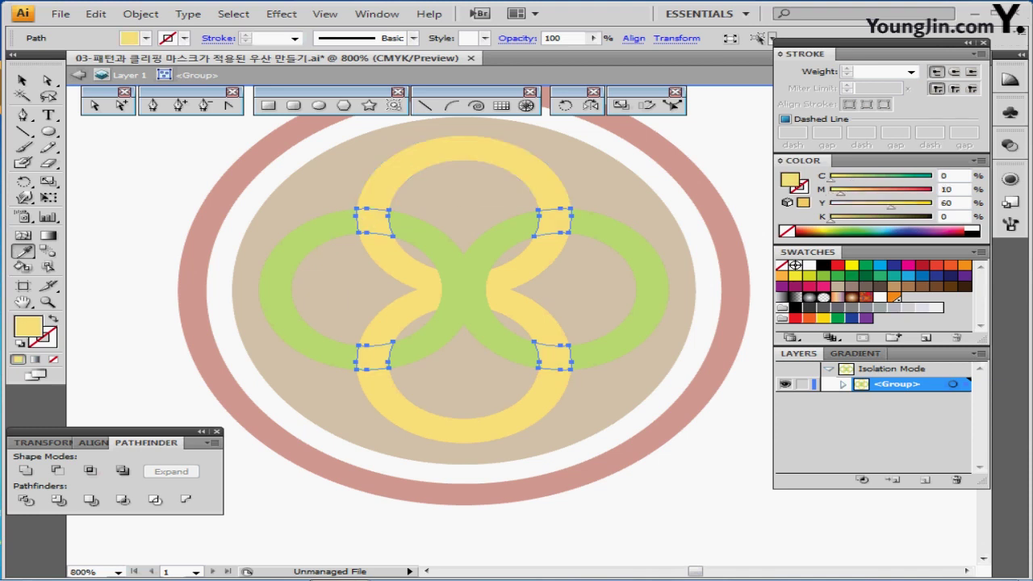
- Select all pieces with the same yellow fill and stroke, unite them into one shape, and deselect
{"action": "key", "text": "ctrl+minus"}
{"action": "key", "text": "ctrl+minus"}
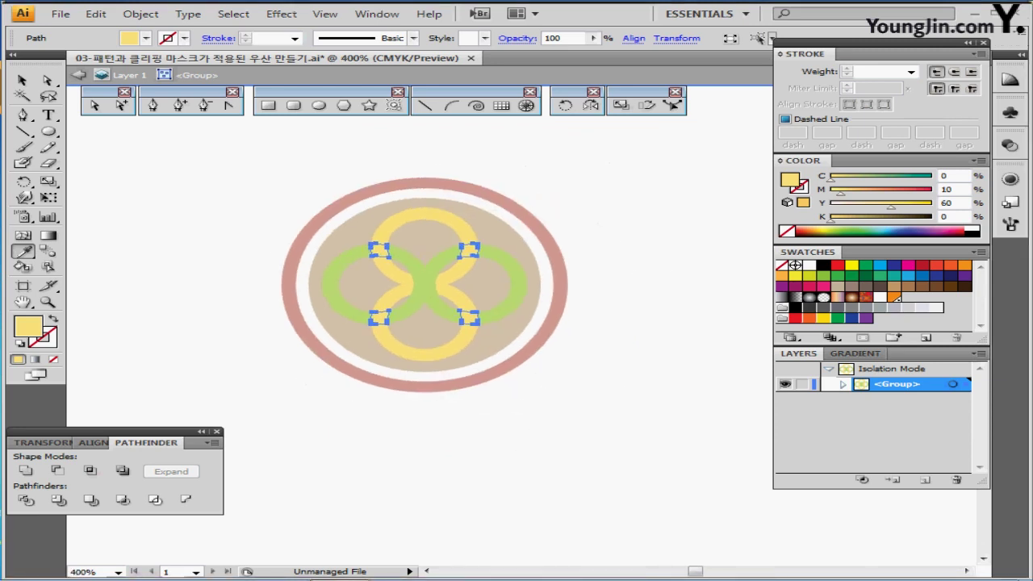
{"action": "left_click", "coordinate": [232, 14]}
{"action": "mouse_move", "coordinate": [261, 160]}
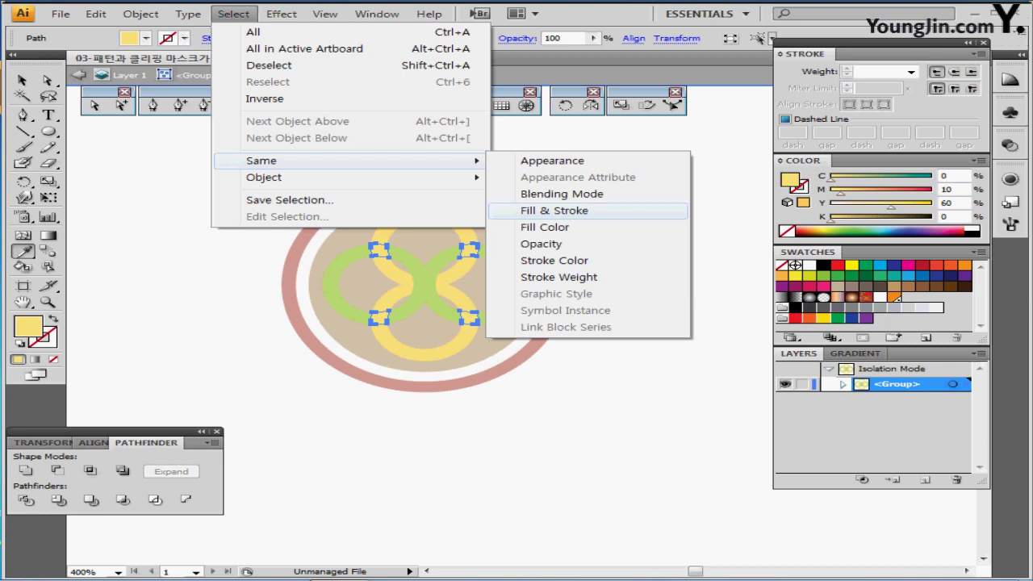
{"action": "left_click", "coordinate": [554, 210]}
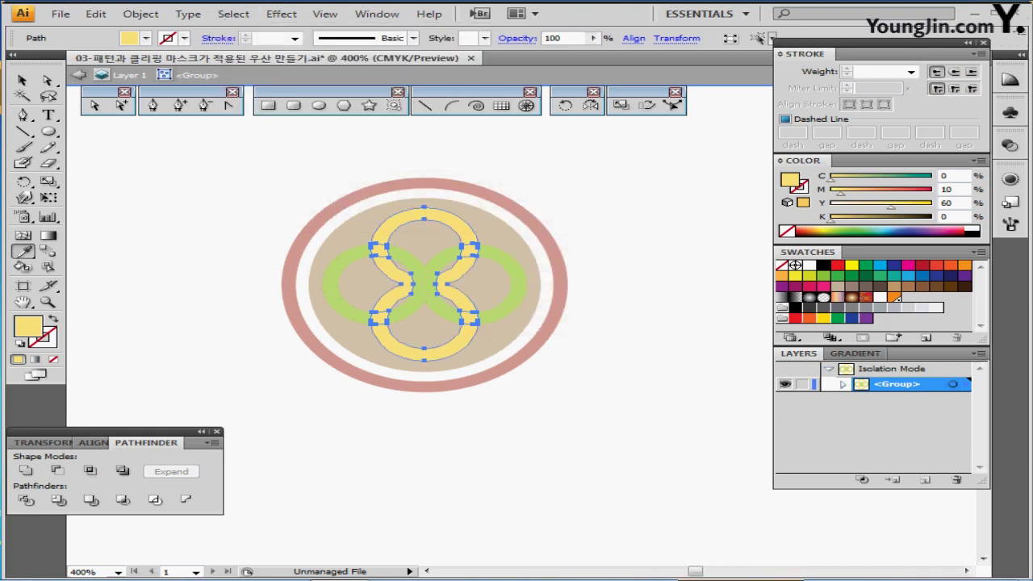
{"action": "left_click", "coordinate": [26, 471]}
{"action": "key", "text": "ctrl+shift+a"}
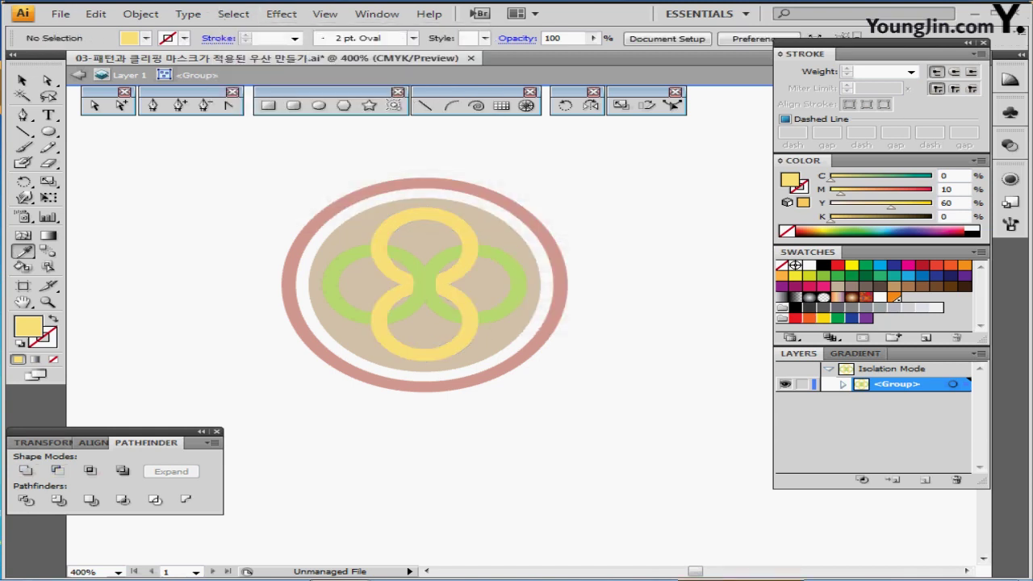
- Select all green pieces by matching fill and stroke, unite them, and exit isolation mode
{"action": "left_click", "coordinate": [331, 284], "text": "ctrl"}
{"action": "left_click", "coordinate": [423, 272], "text": "ctrl+shift"}
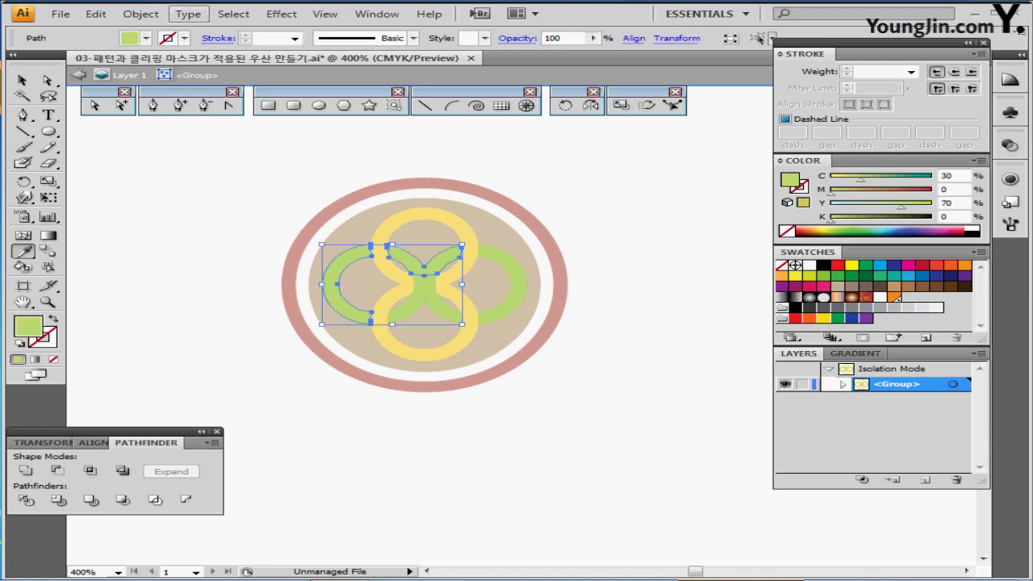
{"action": "left_click", "coordinate": [233, 14]}
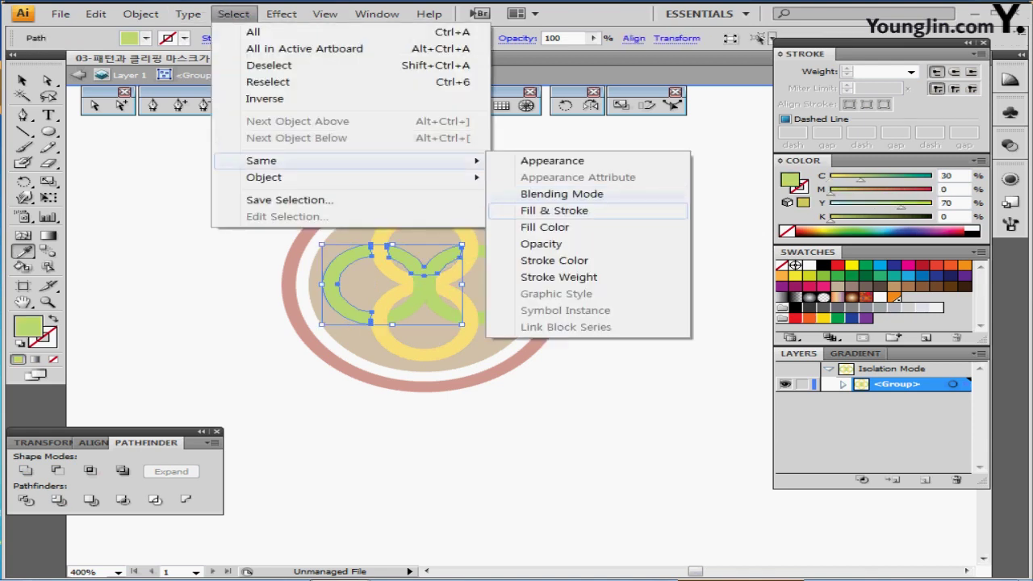
{"action": "left_click", "coordinate": [554, 208]}
{"action": "left_click", "coordinate": [26, 470]}
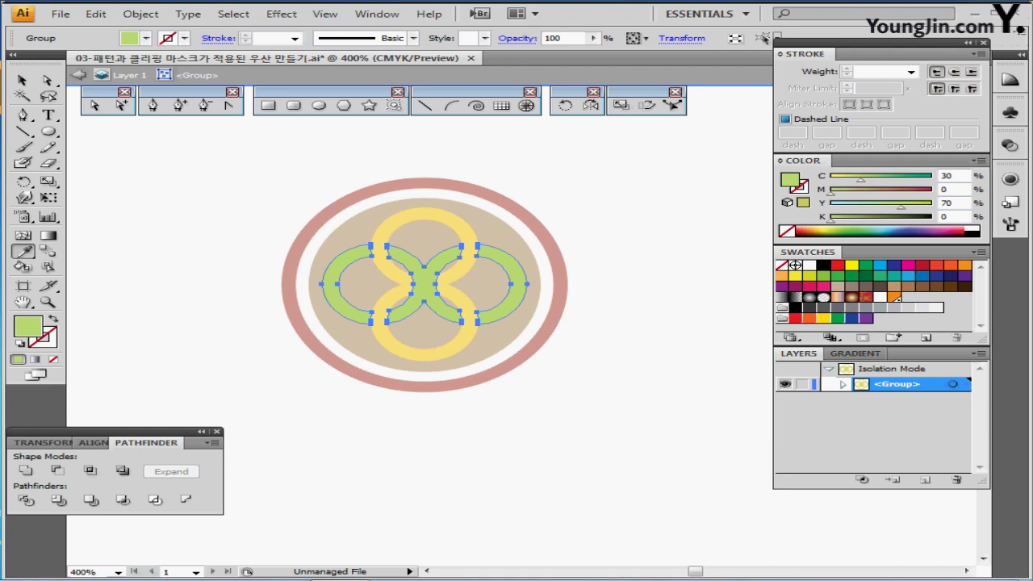
{"action": "key", "text": "Escape"}
{"action": "key", "text": "ctrl+shift+a"}
- Apply a Drop Shadow to the interlaced ring group with 1 mm X and Y offsets and 0.5 mm blur, and save the document
{"action": "left_click", "coordinate": [424, 218], "text": "ctrl"}
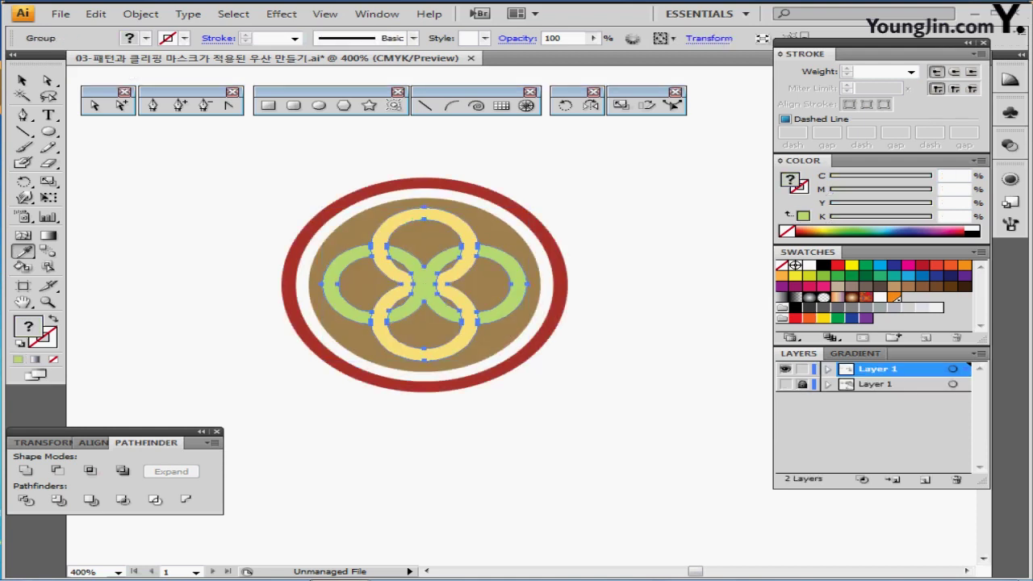
{"action": "left_click", "coordinate": [281, 14]}
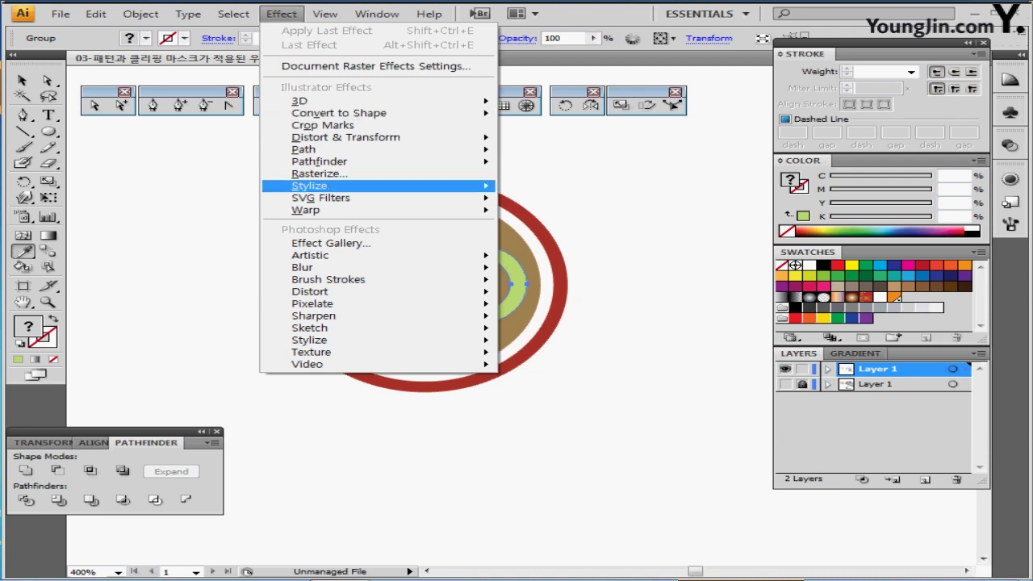
{"action": "key", "text": "Right"}
{"action": "key", "text": "Down"}
{"action": "key", "text": "Return"}
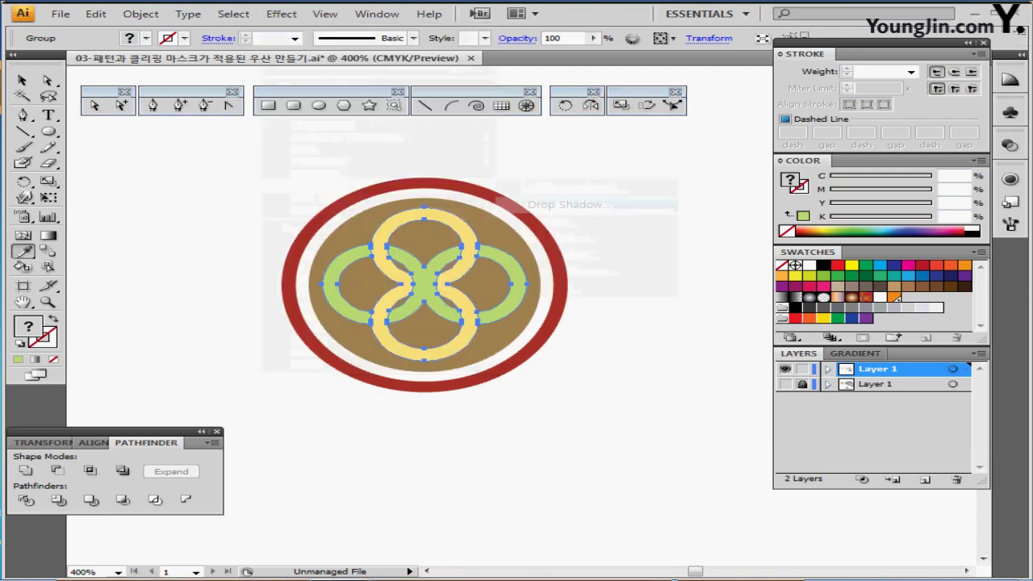
{"action": "double_click", "coordinate": [408, 277]}
{"action": "type", "text": "1"}
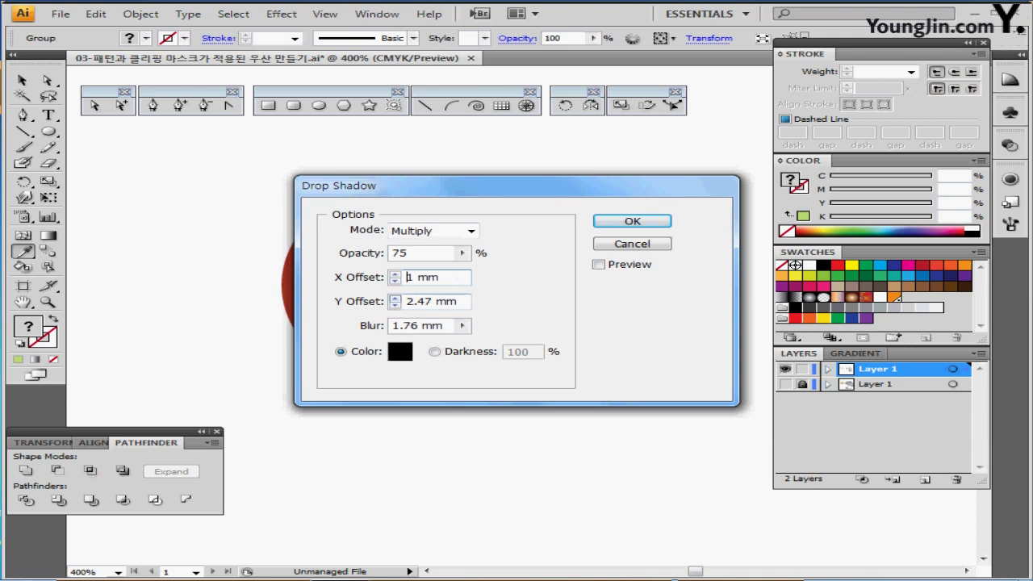
{"action": "key", "text": "Tab"}
{"action": "type", "text": "1"}
{"action": "key", "text": "Tab"}
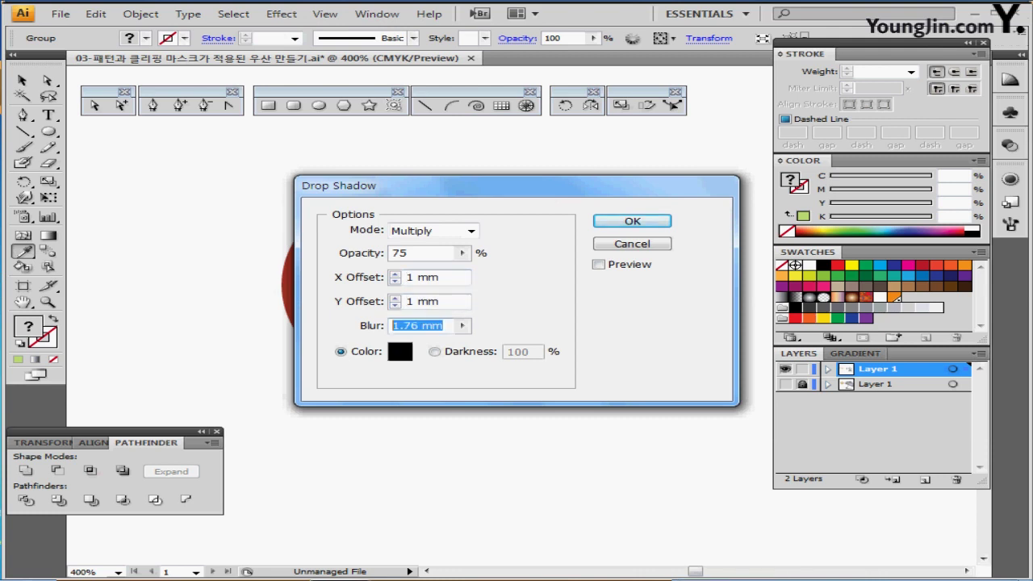
{"action": "type", "text": ".5"}
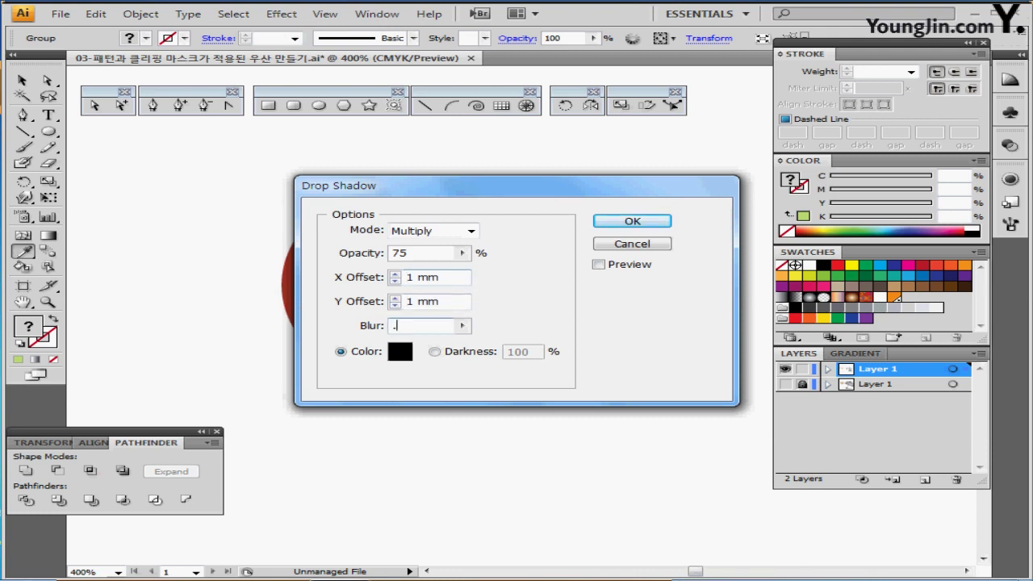
{"action": "key", "text": "Return"}
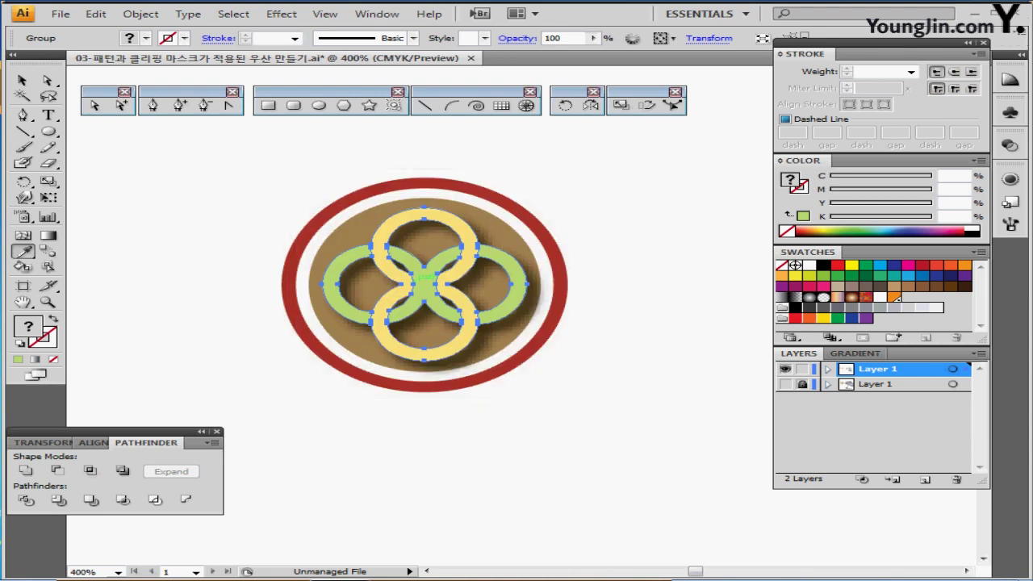
{"action": "key", "text": "ctrl+s"}
- Move the complete oval emblem toward the artboard's upper-left corner, deselect it, and save the document
{"action": "key", "text": "ctrl+minus"}
{"action": "key", "text": "ctrl+minus"}
{"action": "key", "text": "ctrl+minus"}
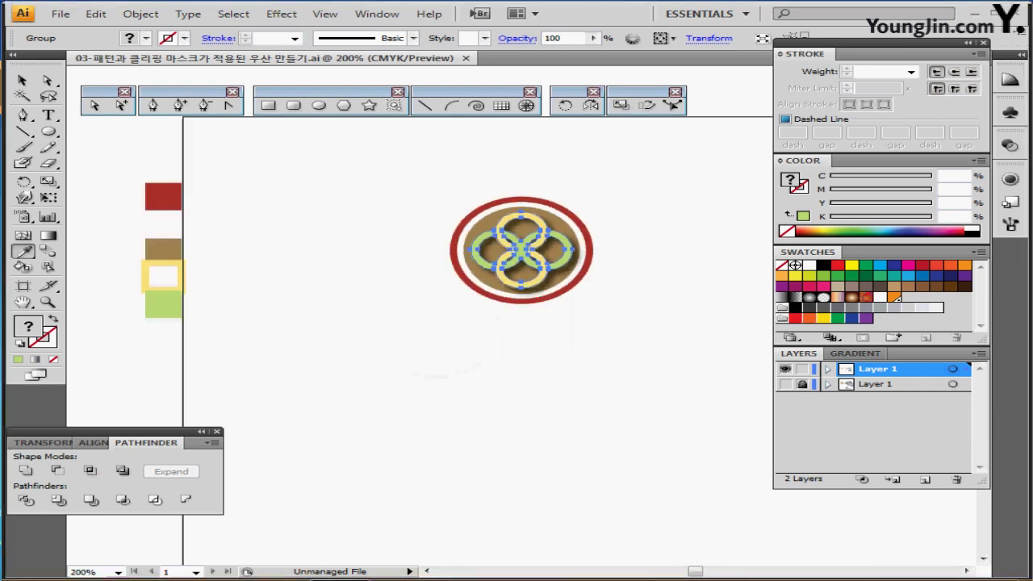
{"action": "left_click_drag", "start_coordinate": [518, 267], "coordinate": [187, 267]}
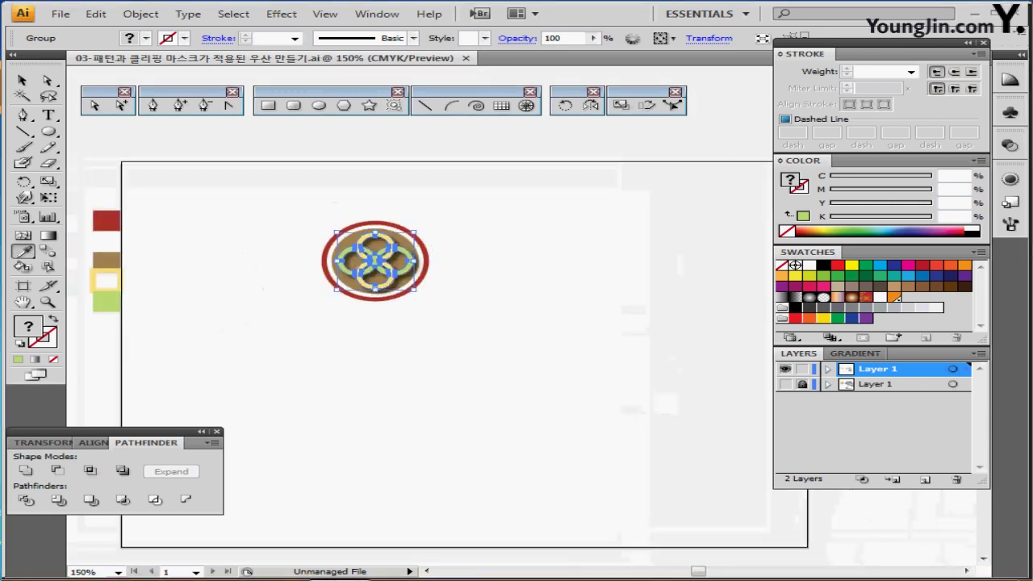
{"action": "left_click_drag", "start_coordinate": [371, 270], "coordinate": [259, 255]}
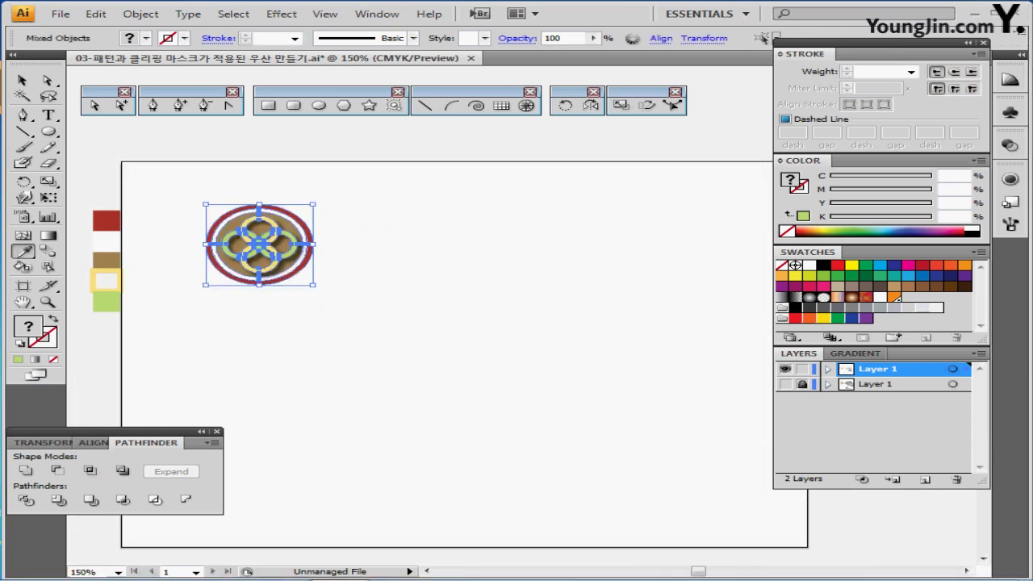
{"action": "key", "text": "ctrl+shift+a"}
{"action": "left_click_drag", "start_coordinate": [452, 306], "coordinate": [391, 295]}
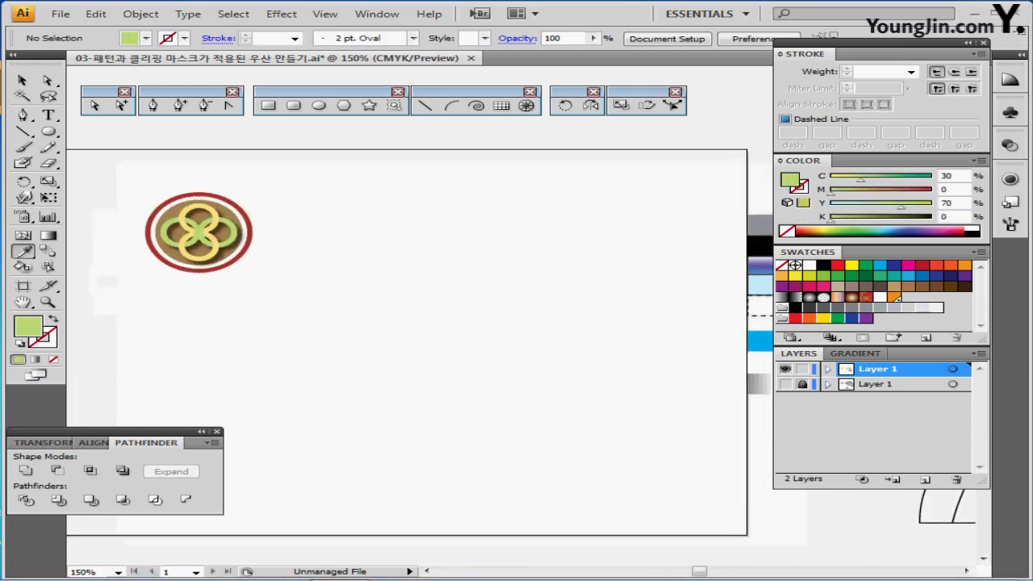
{"action": "key", "text": "ctrl+plus"}
{"action": "key", "text": "ctrl+plus"}
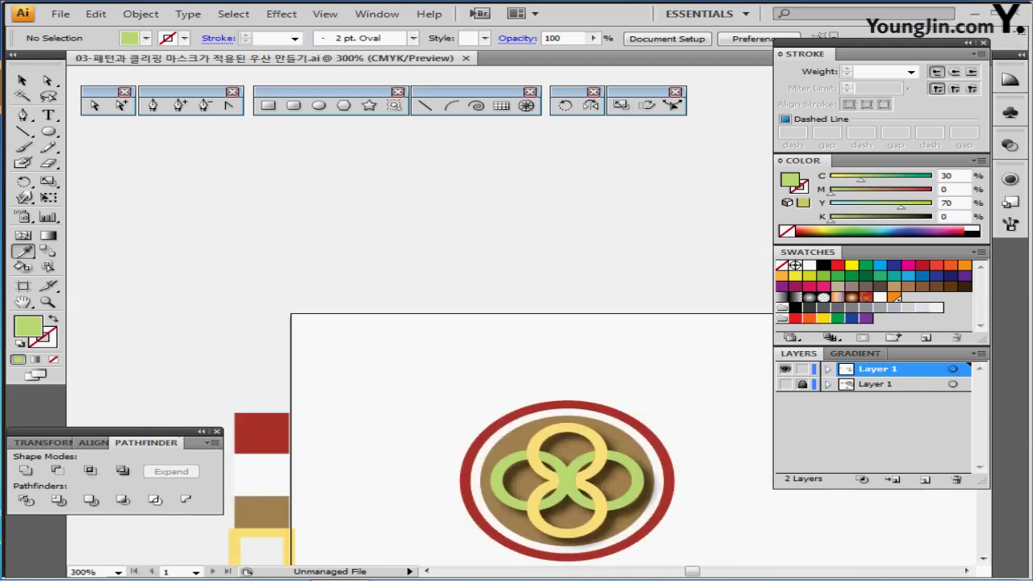
{"action": "key", "text": "ctrl+plus"}
{"action": "key", "text": "ctrl+plus"}
{"action": "key", "text": "ctrl+s"}
- Try to draw an ellipse 11 mm wide and 1 mm high in the empty area above the artboard
{"action": "left_click_drag", "start_coordinate": [484, 322], "coordinate": [334, 462]}
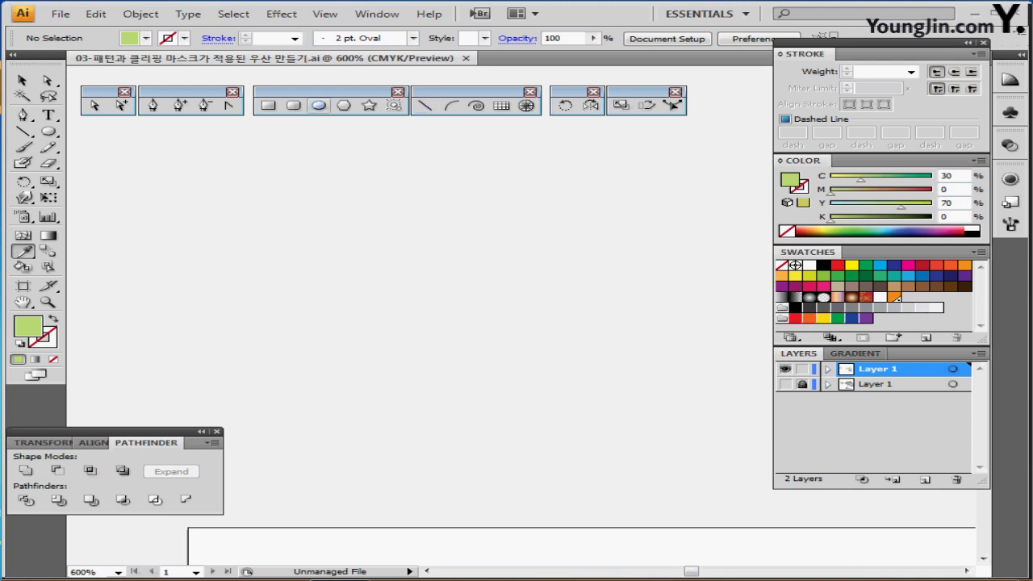
{"action": "left_click", "coordinate": [318, 105]}
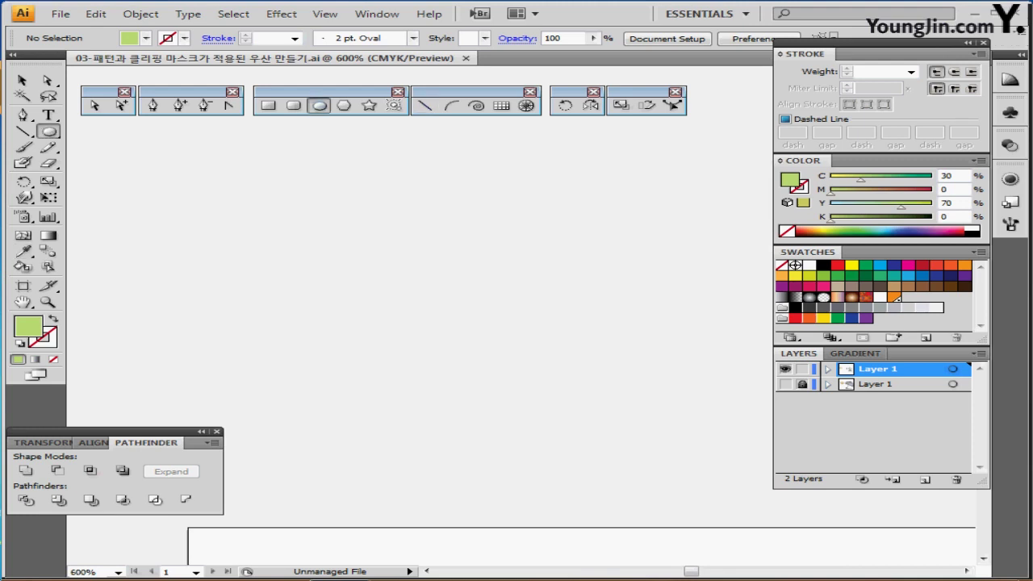
{"action": "left_click", "coordinate": [512, 271]}
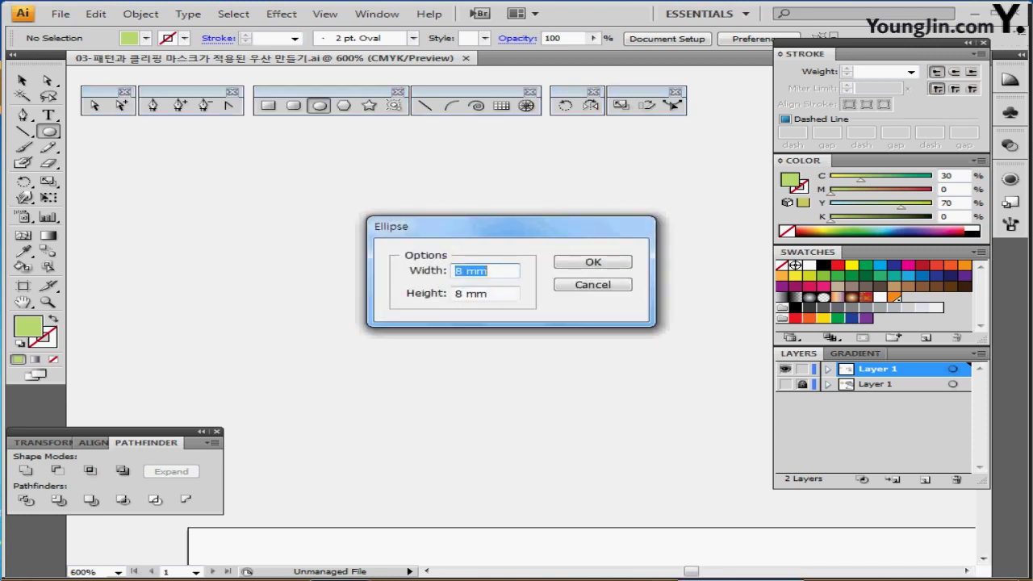
{"action": "type", "text": "11"}
{"action": "key", "text": "Tab"}
{"action": "type", "text": "1"}
{"action": "key", "text": "Tab"}
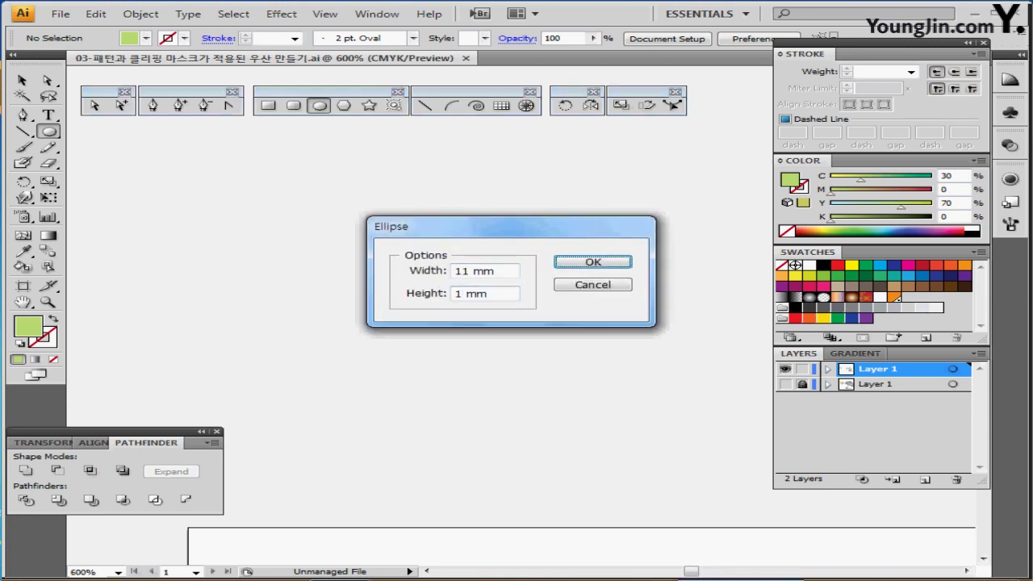
{"action": "key", "text": "shift+Tab"}
{"action": "key", "text": "Return"}
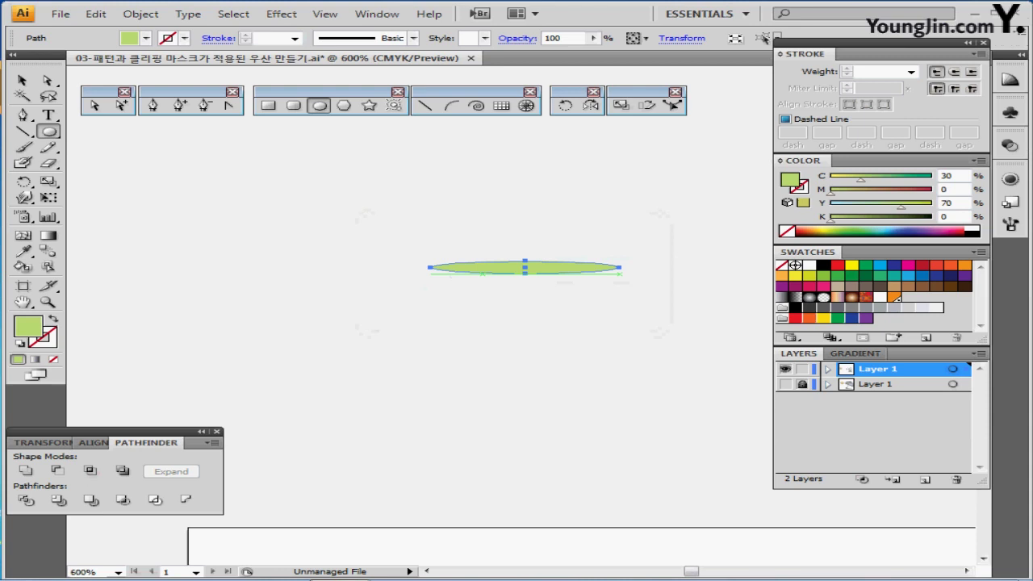
- Undo the flat ellipse and draw a circle 11 mm wide and 11 mm high in the empty area above the artboard
{"action": "left_click", "coordinate": [512, 270]}
{"action": "key", "text": "Tab"}
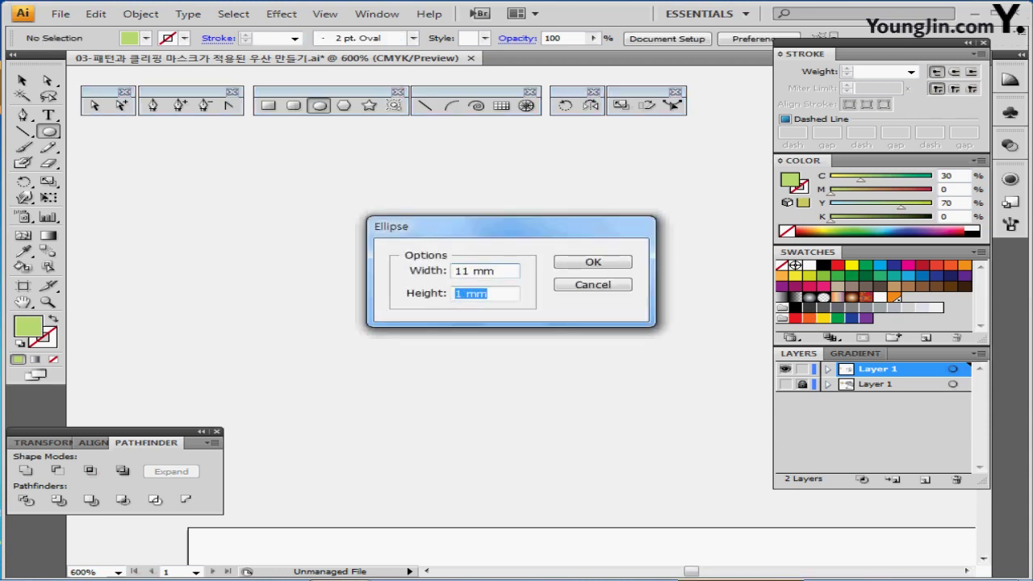
{"action": "type", "text": "11"}
{"action": "key", "text": "Return"}
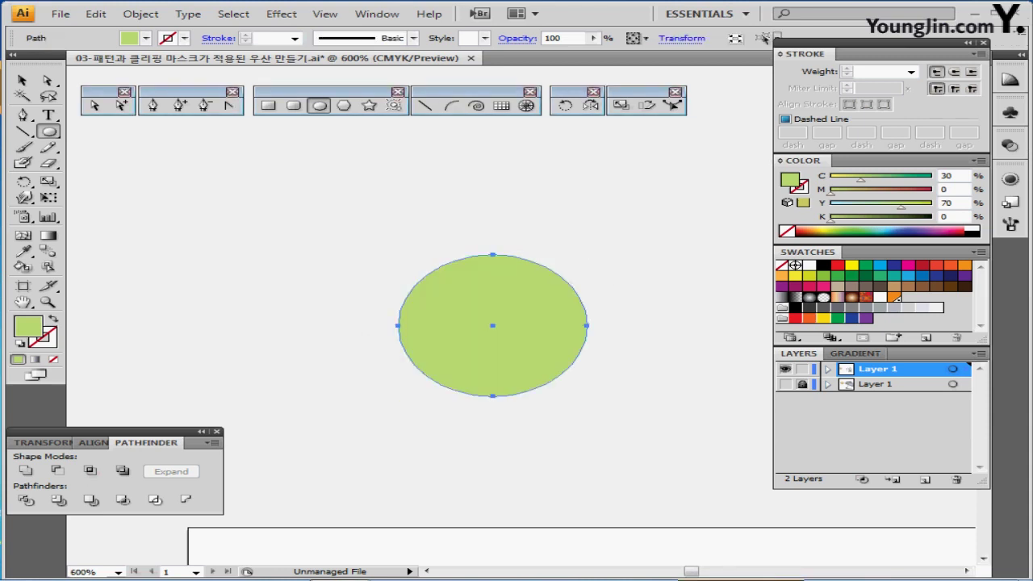
- Remove the circle's fill and give it a 1 pt black stroke
{"action": "key", "text": "d"}
{"action": "key", "text": "shift+x"}
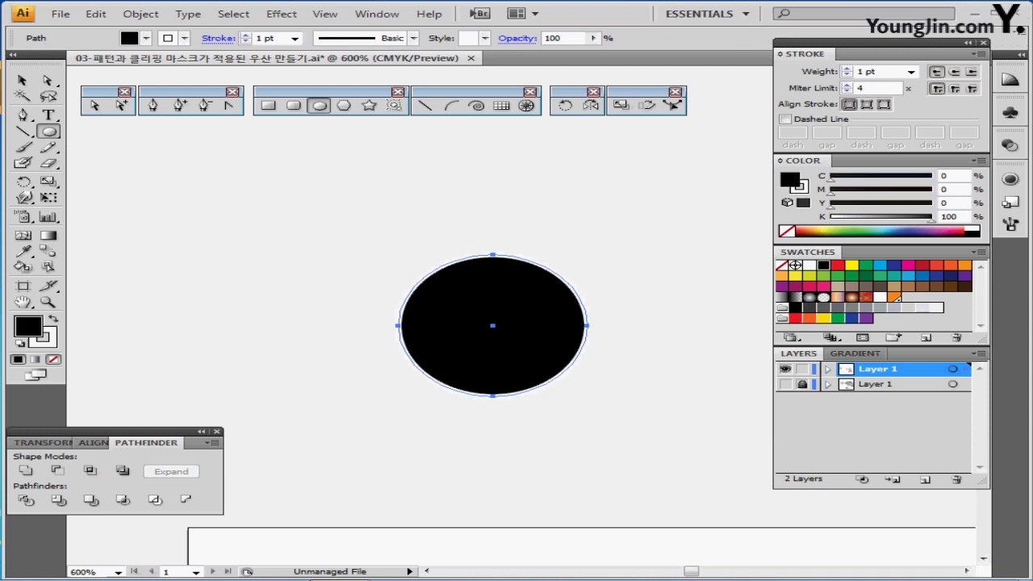
{"action": "key", "text": "slash"}
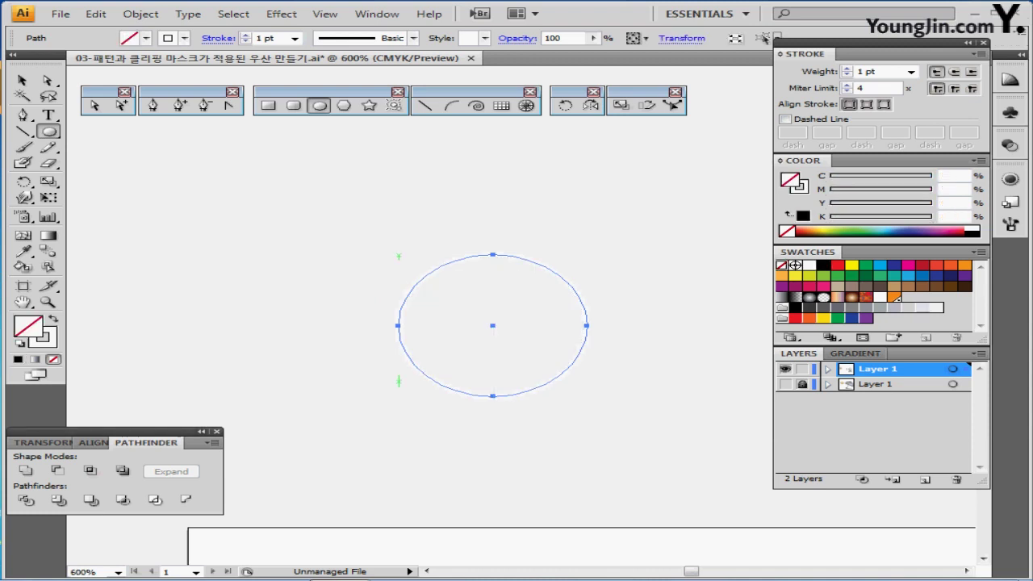
{"action": "key", "text": "x"}
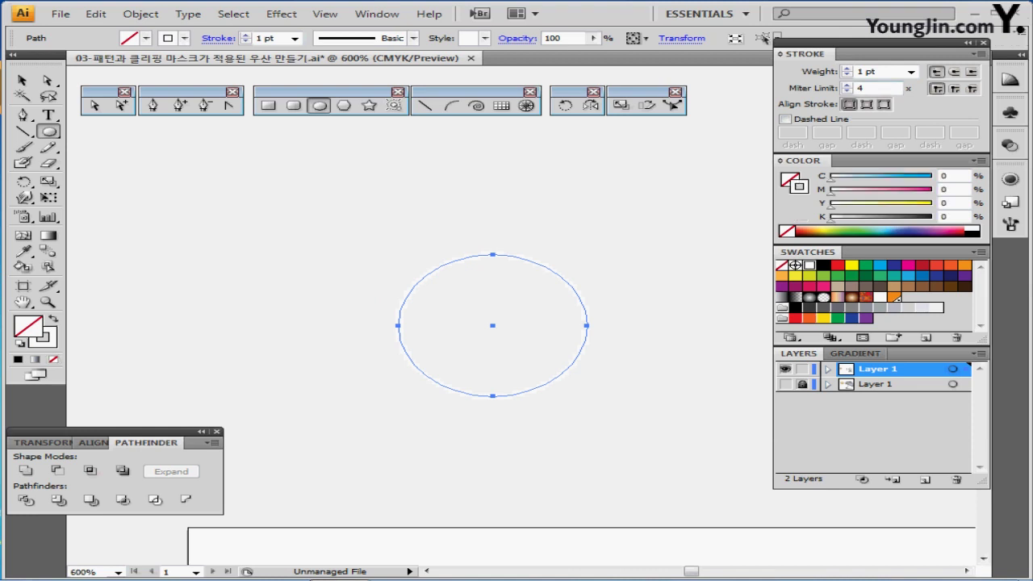
{"action": "left_click", "coordinate": [823, 265]}
{"action": "key", "text": "ctrl+plus"}
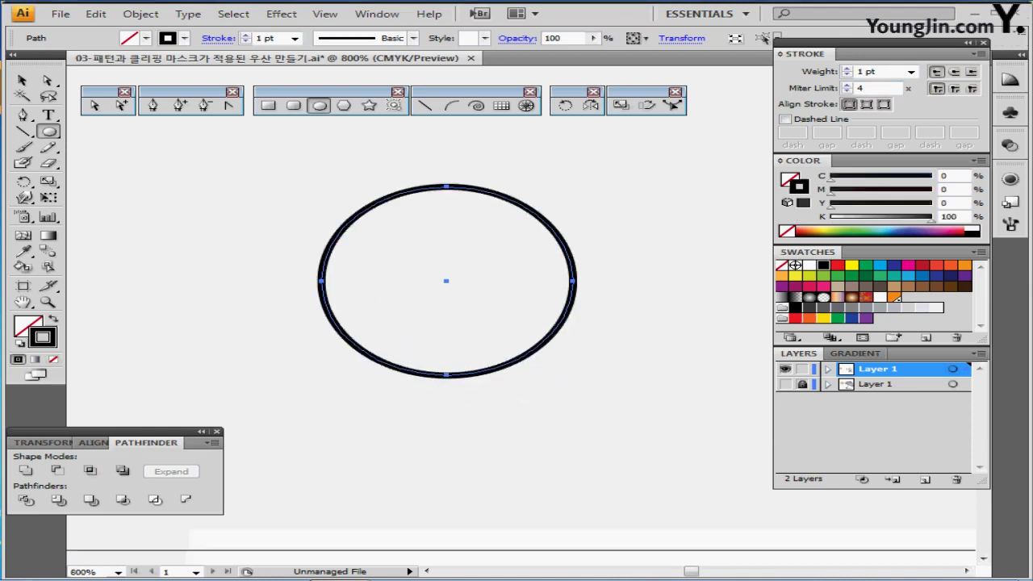
- Create a copy of the circle rotated 30° around its bottom anchor point
{"action": "left_click_drag", "start_coordinate": [553, 411], "coordinate": [524, 400]}
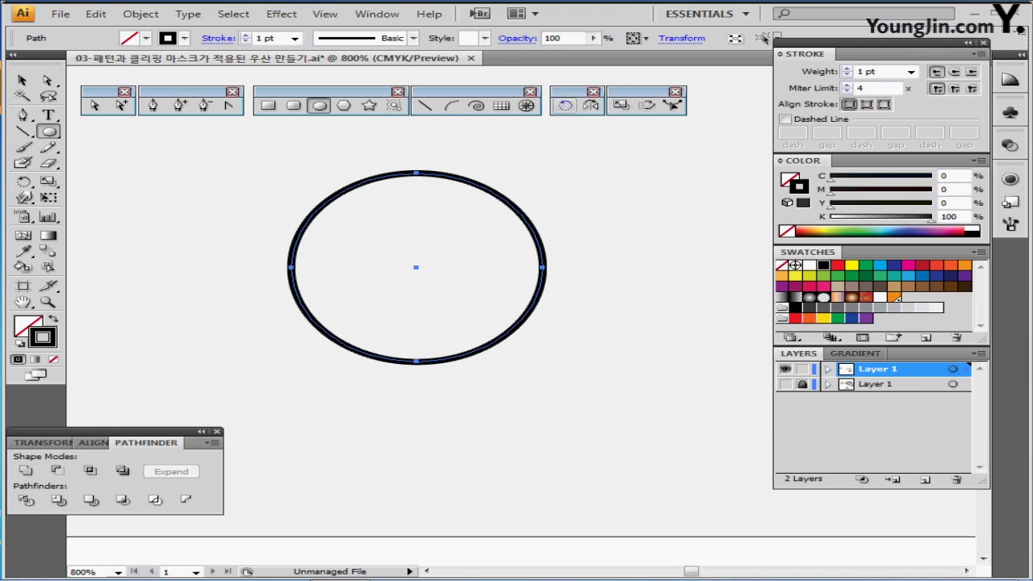
{"action": "left_click", "coordinate": [565, 105]}
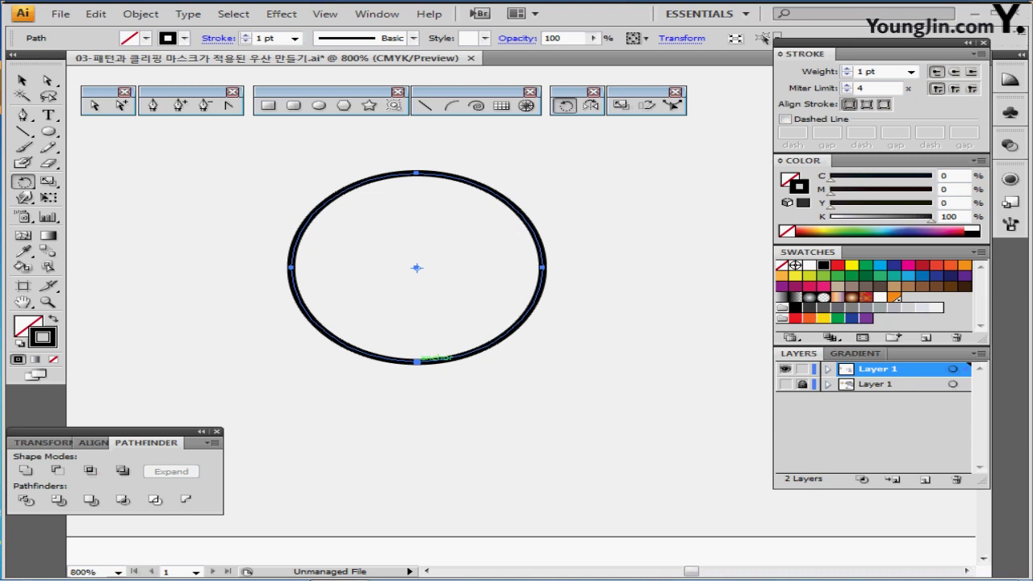
{"action": "left_click", "coordinate": [416, 362], "text": "alt"}
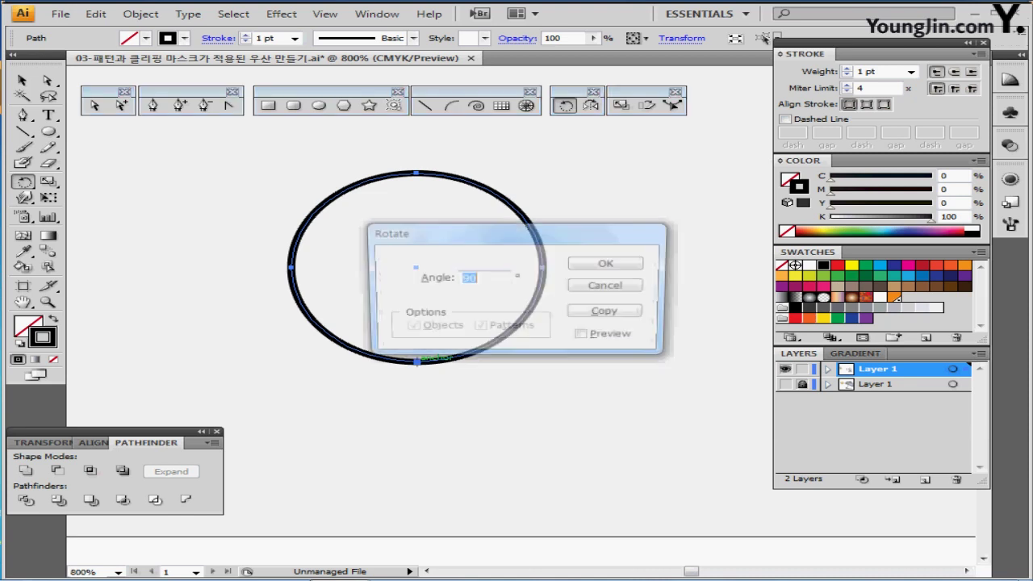
{"action": "left_click_drag", "start_coordinate": [591, 230], "coordinate": [756, 177]}
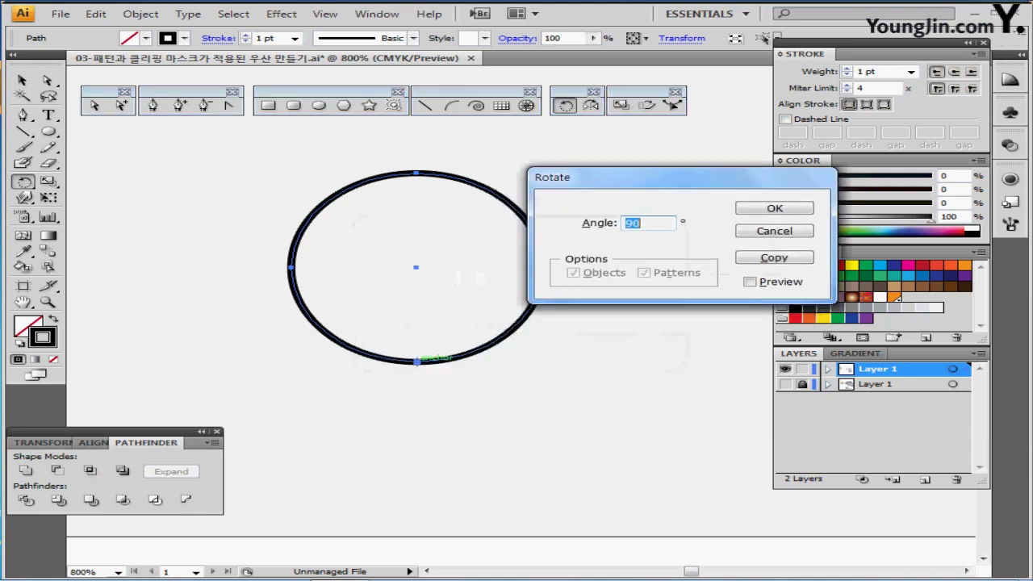
{"action": "type", "text": "30"}
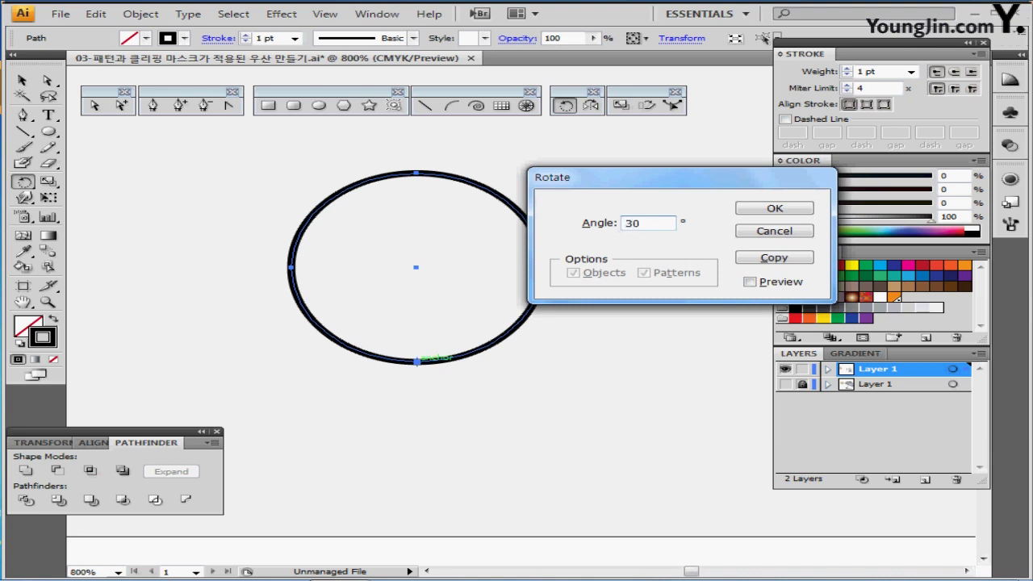
{"action": "left_click", "coordinate": [774, 257]}
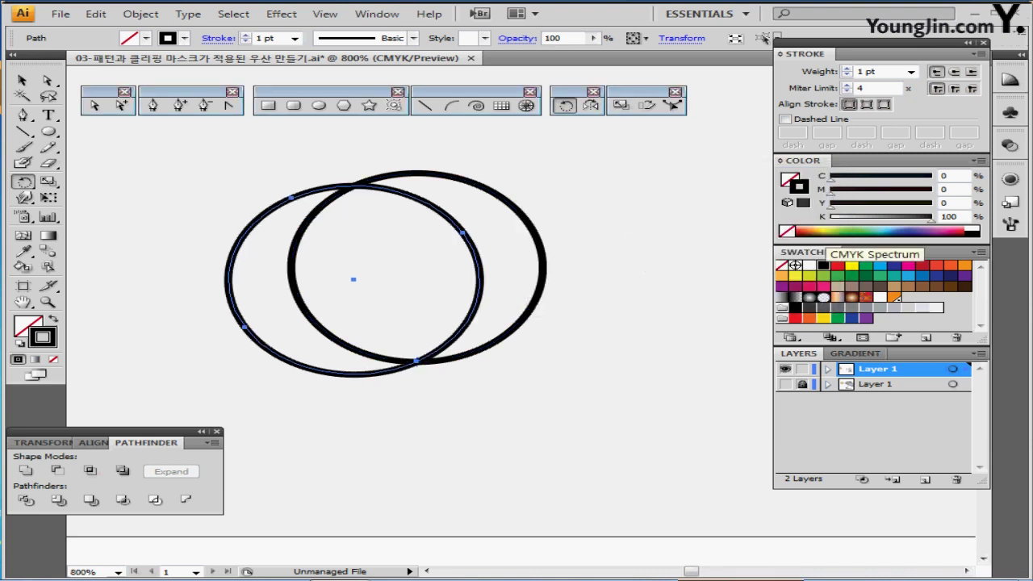
- Repeat the 30° rotated copy until twelve overlapping circles complete a full rosette
{"action": "key", "text": "ctrl+d"}
{"action": "key", "text": "ctrl+d"}
{"action": "key", "text": "ctrl+d"}
{"action": "key", "text": "ctrl+d"}
{"action": "key", "text": "ctrl+d"}
{"action": "key", "text": "ctrl+d"}
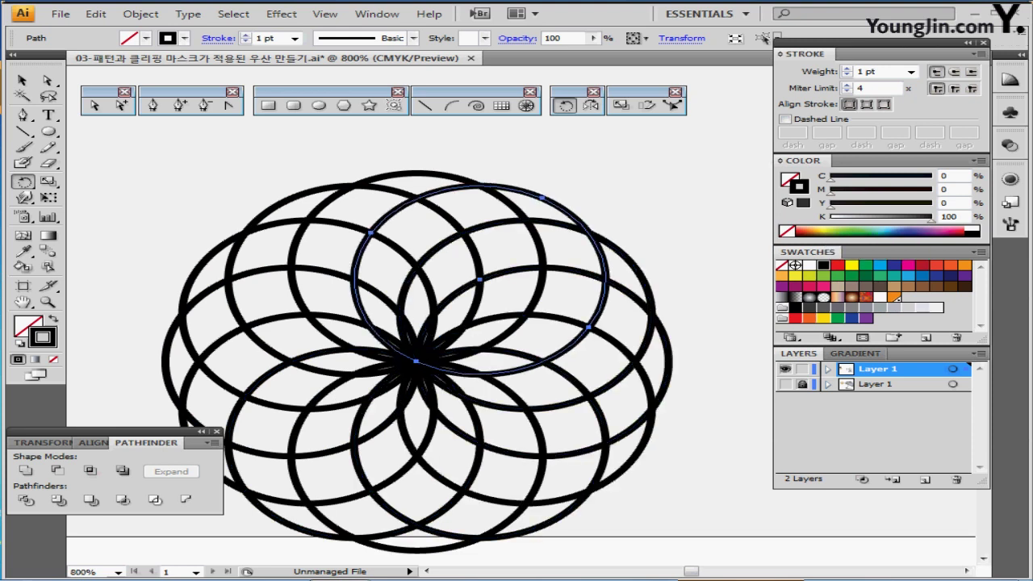
- Select all twelve circles and give them a white stroke with a 0.5 pt weight
{"action": "key", "text": "ctrl+minus"}
{"action": "left_click_drag", "start_coordinate": [492, 339], "coordinate": [400, 297]}
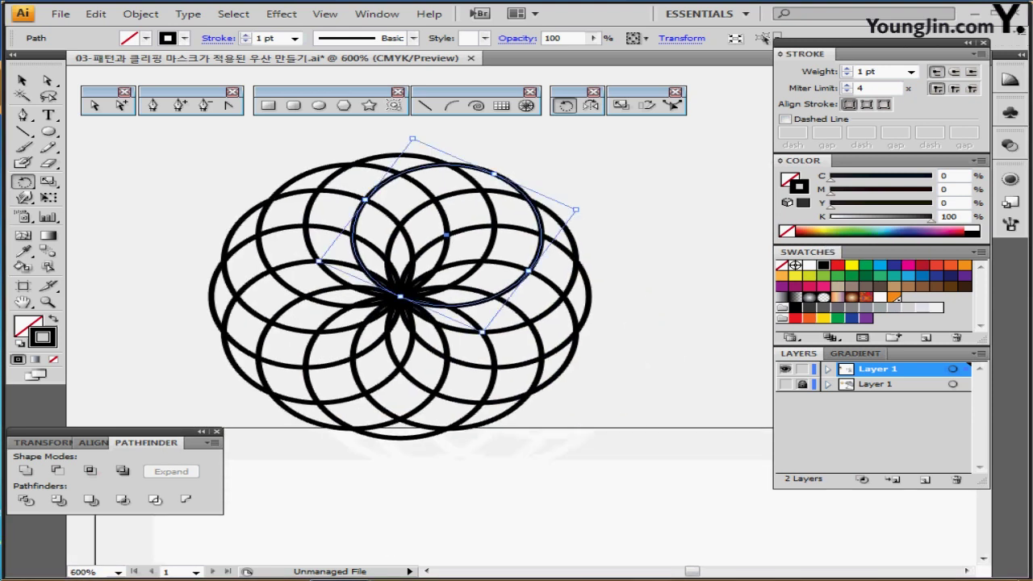
{"action": "key", "text": "ctrl+a"}
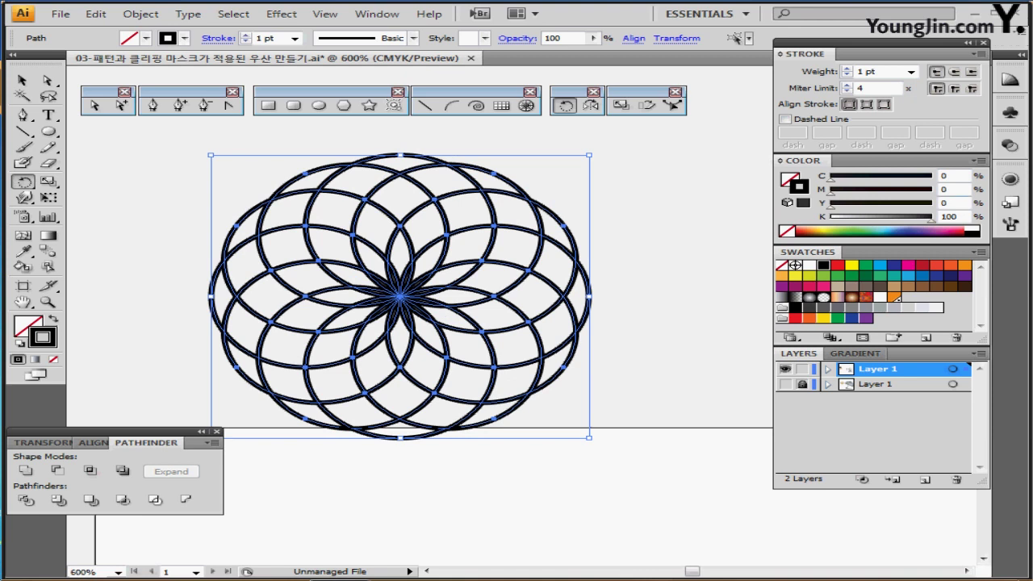
{"action": "left_click", "coordinate": [809, 265]}
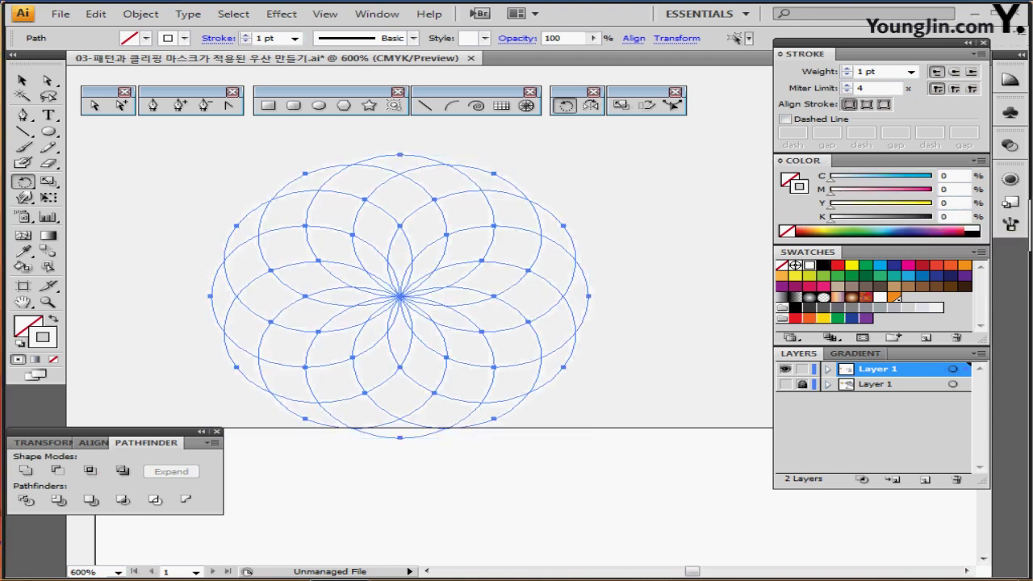
{"action": "left_click", "coordinate": [911, 71]}
{"action": "left_click", "coordinate": [873, 96]}
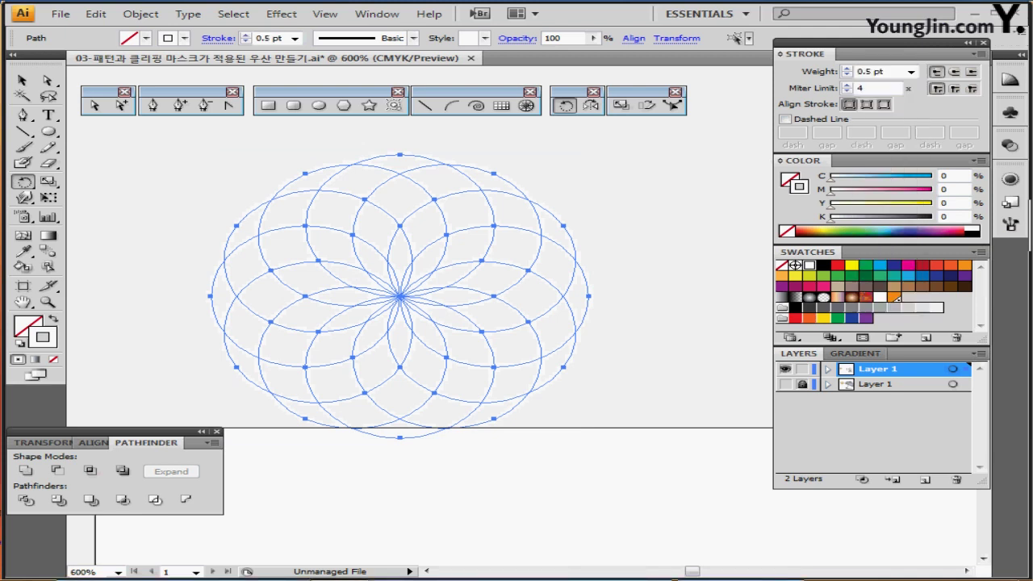
- Define the white rosette as a pattern swatch named 흰전체 and delete the original circles from the artwork
{"action": "left_click", "coordinate": [95, 14]}
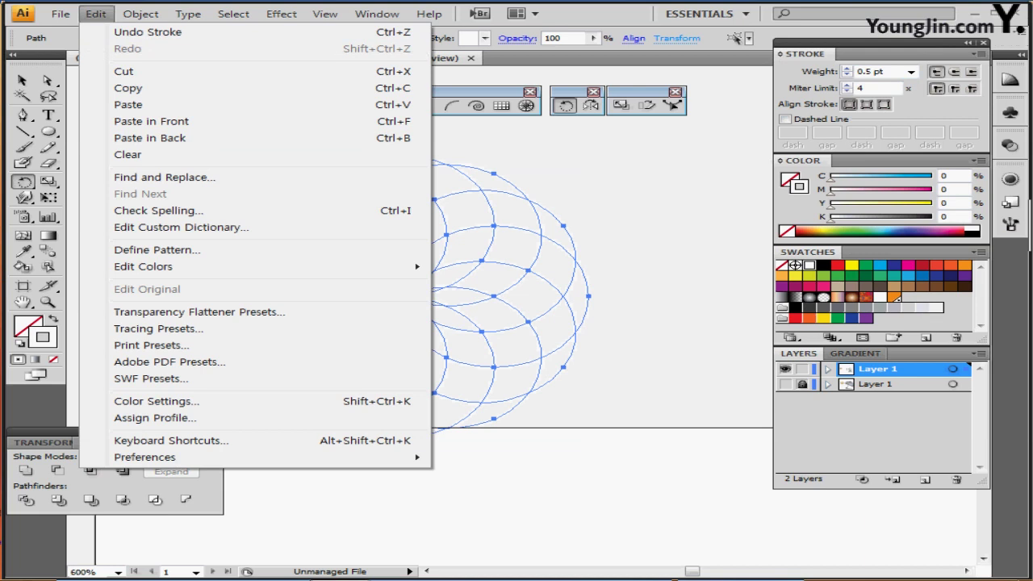
{"action": "left_click", "coordinate": [157, 250]}
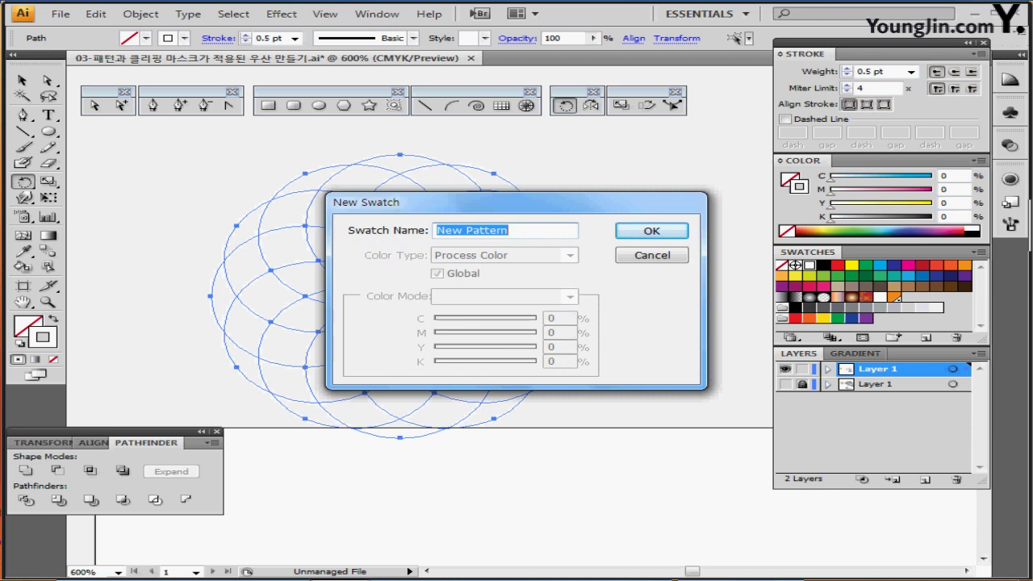
{"action": "type", "text": "흰"}
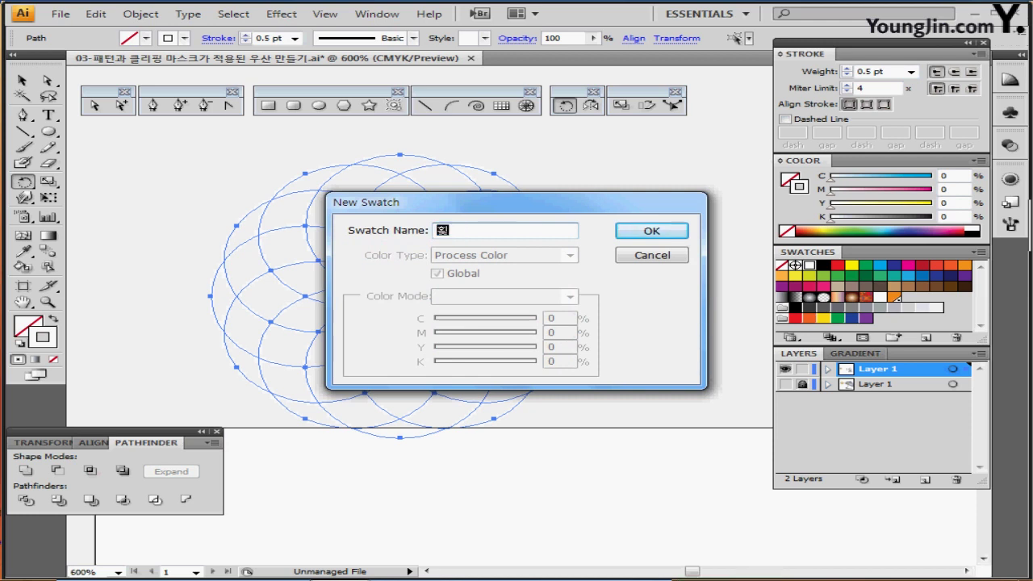
{"action": "type", "text": "전체"}
{"action": "key", "text": "Return"}
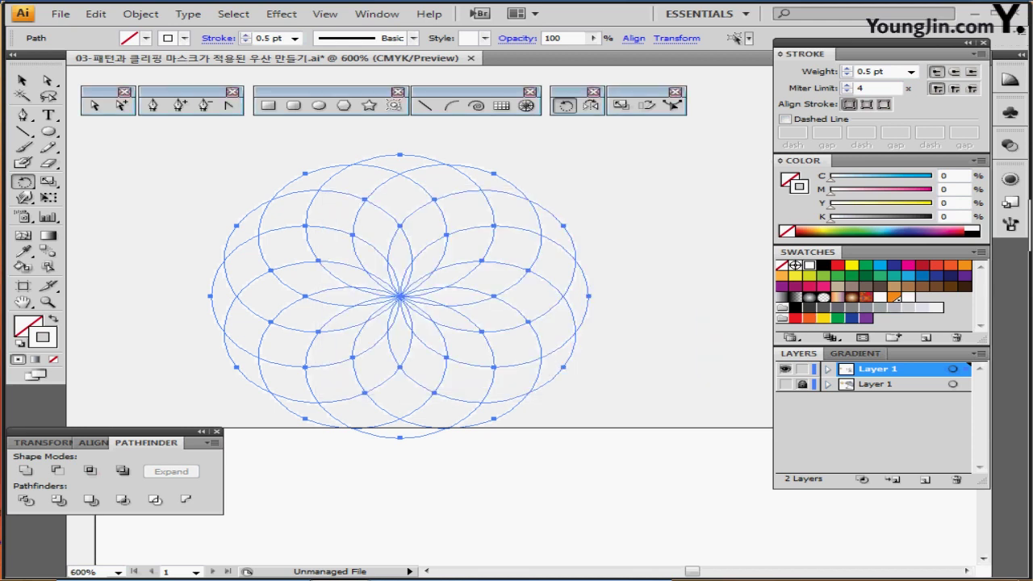
{"action": "key", "text": "Delete"}
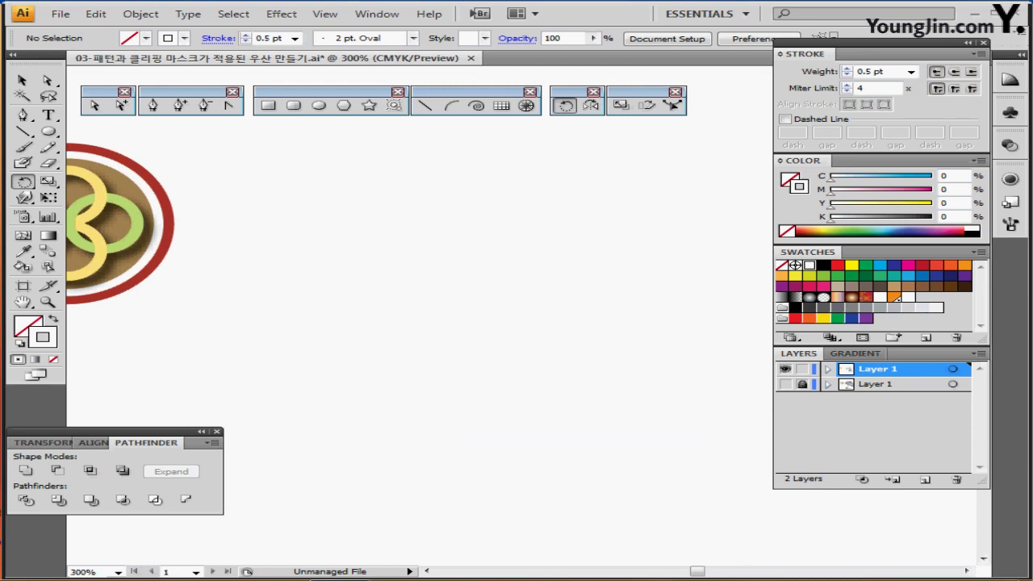
- Create a 75 mm circle with the default white fill and 1 pt black stroke, and place it beside the ring emblem
{"action": "key", "text": "ctrl+minus"}
{"action": "left_click", "coordinate": [319, 105]}
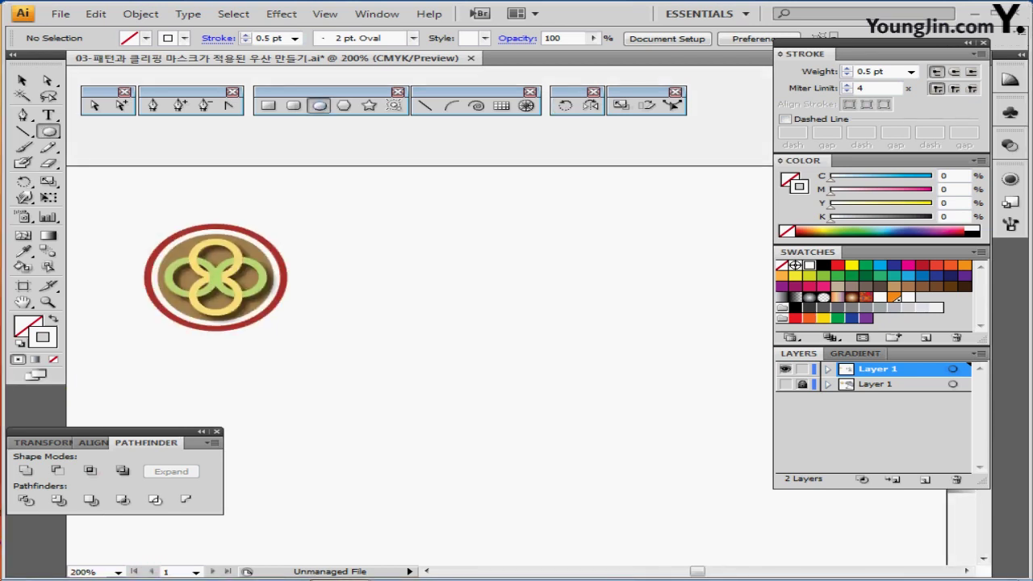
{"action": "key", "text": "d"}
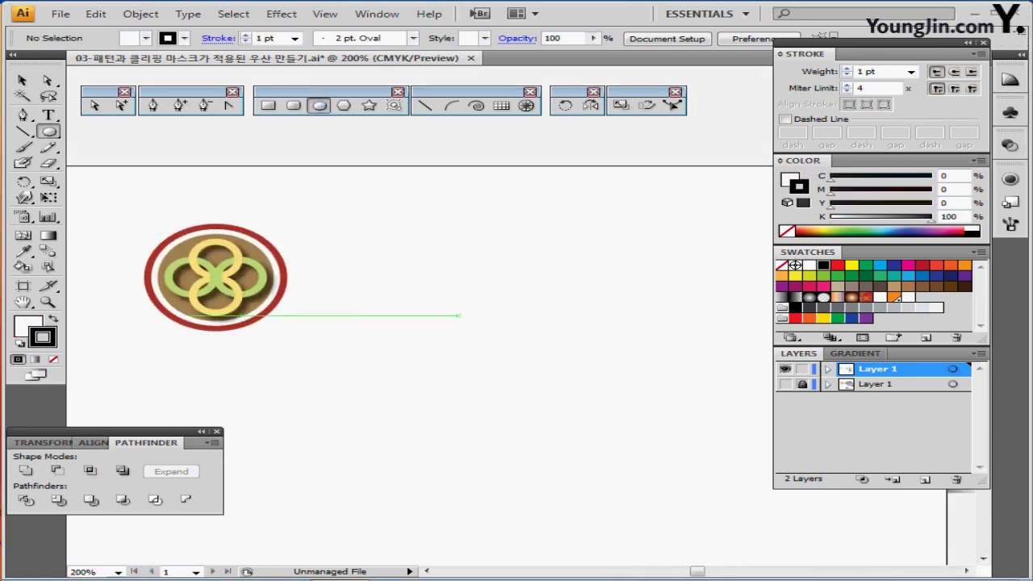
{"action": "left_click", "coordinate": [461, 314]}
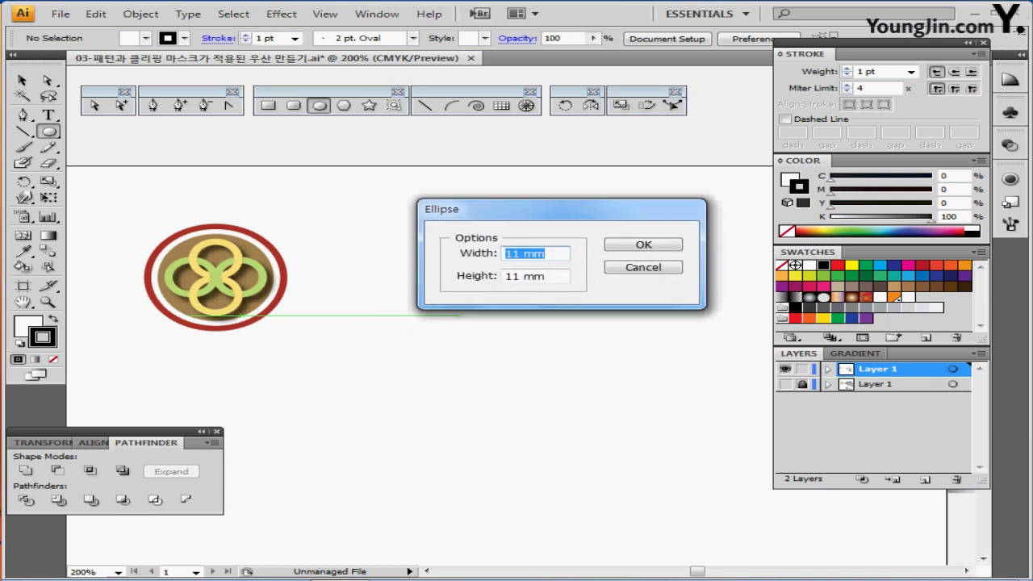
{"action": "type", "text": "75"}
{"action": "key", "text": "Tab"}
{"action": "type", "text": "75"}
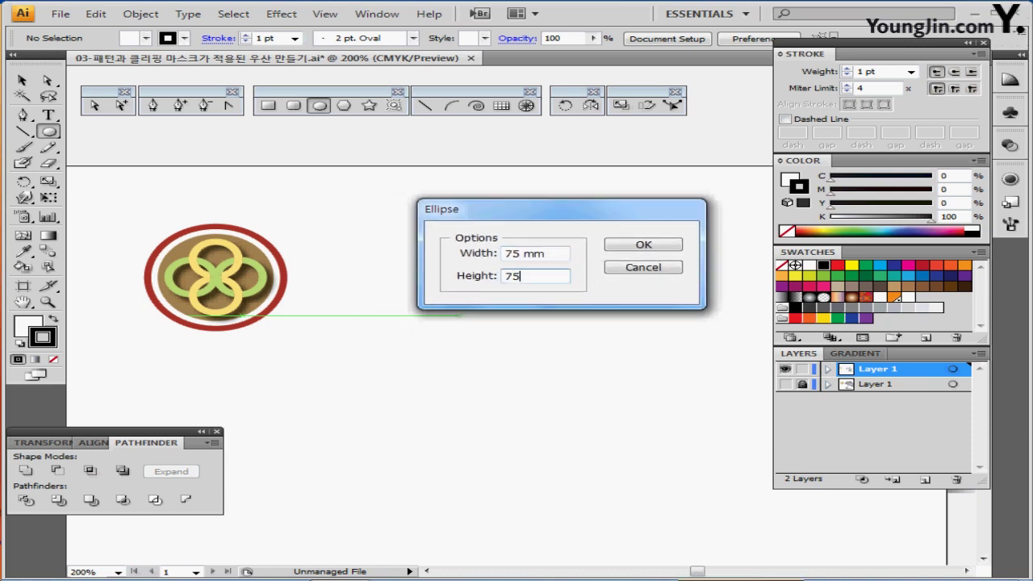
{"action": "key", "text": "Return"}
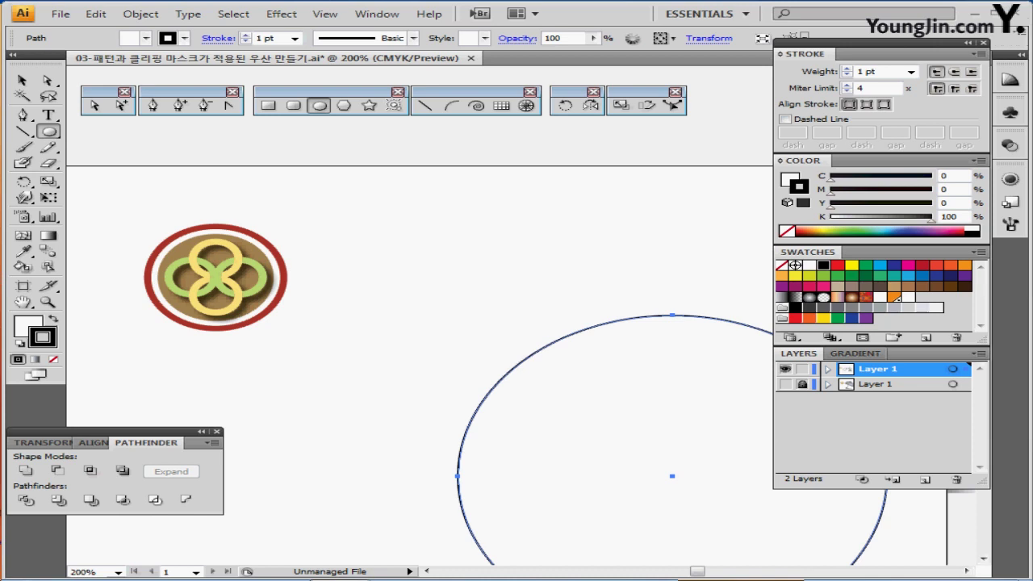
{"action": "key", "text": "ctrl+minus"}
{"action": "left_click_drag", "start_coordinate": [562, 359], "coordinate": [515, 325]}
{"action": "key", "text": "ctrl+shift+a"}
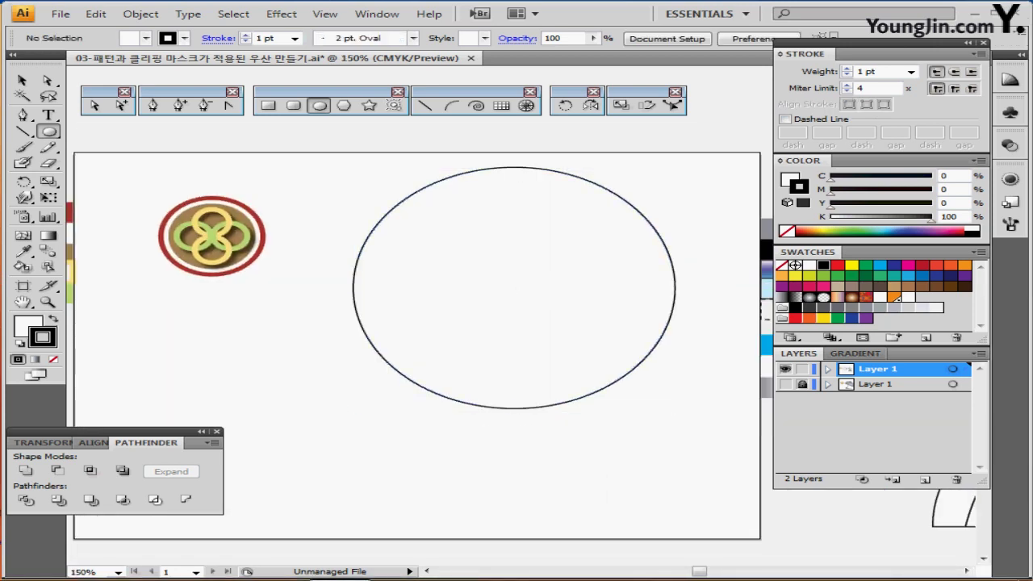
- Draw a rectangle wider than the circle and position it over the circle's lower half, starting at its horizontal centre line
{"action": "left_click", "coordinate": [268, 106]}
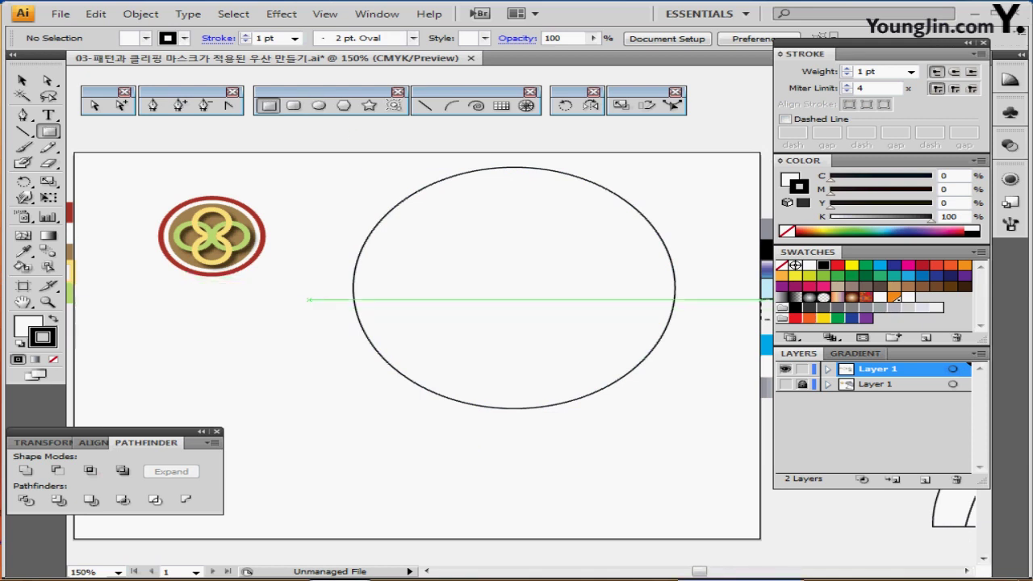
{"action": "left_click_drag", "start_coordinate": [308, 300], "coordinate": [725, 455]}
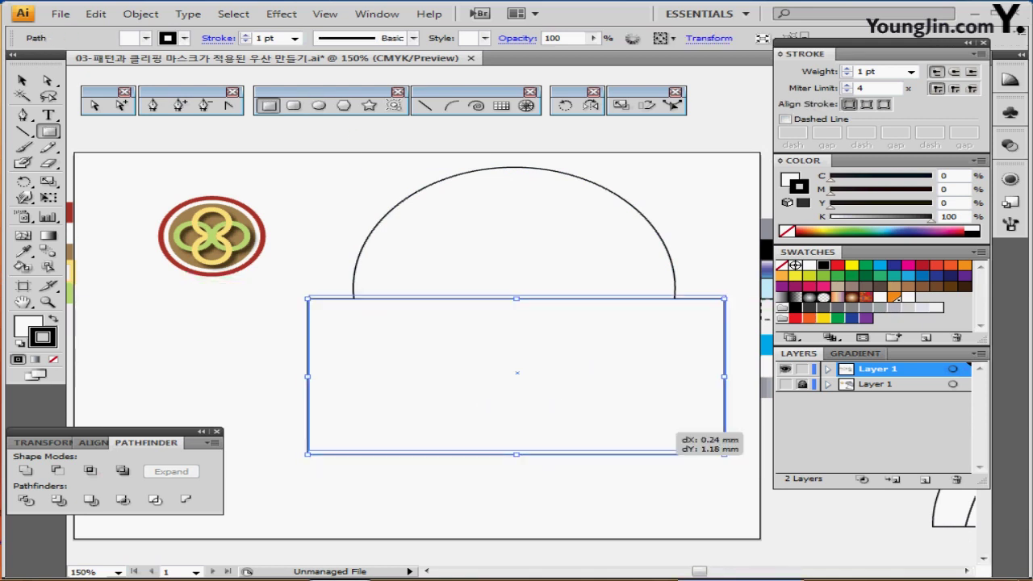
{"action": "left_click_drag", "start_coordinate": [670, 429], "coordinate": [670, 419]}
{"action": "key", "text": "ctrl+shift+a"}
- Subtract the rectangle from the circle to leave a half-circle umbrella canopy
{"action": "key", "text": "ctrl+a"}
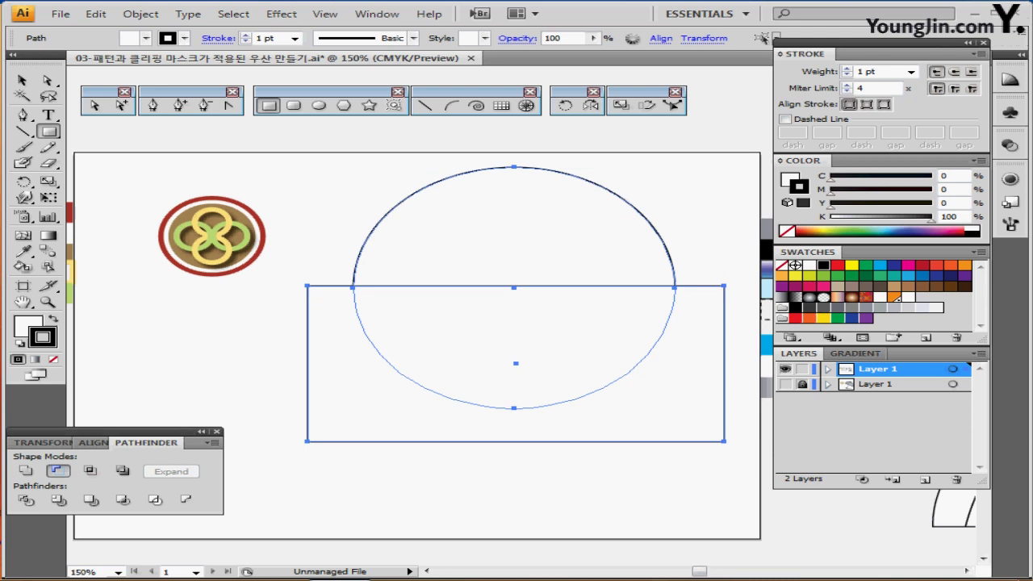
{"action": "left_click", "coordinate": [57, 470]}
{"action": "key", "text": "ctrl+shift+a"}
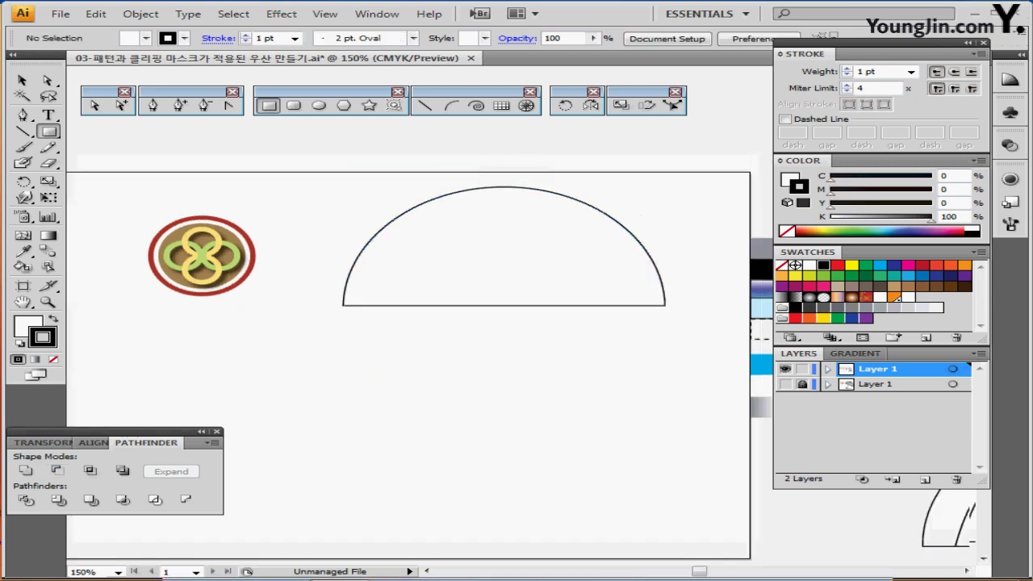
{"action": "left_click_drag", "start_coordinate": [642, 215], "coordinate": [624, 237]}
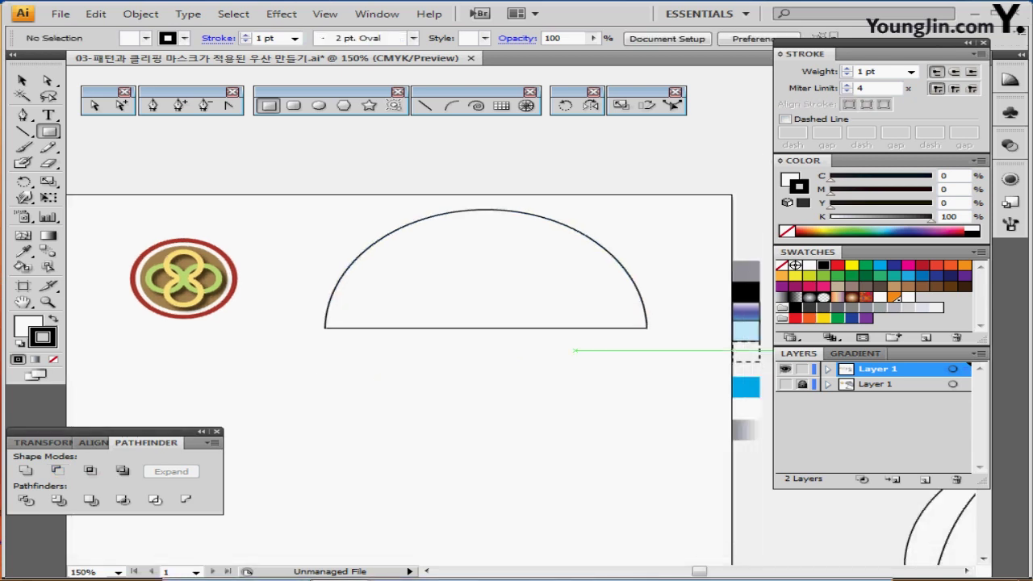
{"action": "mouse_move", "coordinate": [611, 350]}
{"action": "left_mouse_down"}
{"action": "mouse_move", "coordinate": [583, 319]}
{"action": "mouse_move", "coordinate": [550, 344]}
{"action": "mouse_move", "coordinate": [612, 351]}
{"action": "left_mouse_up"}
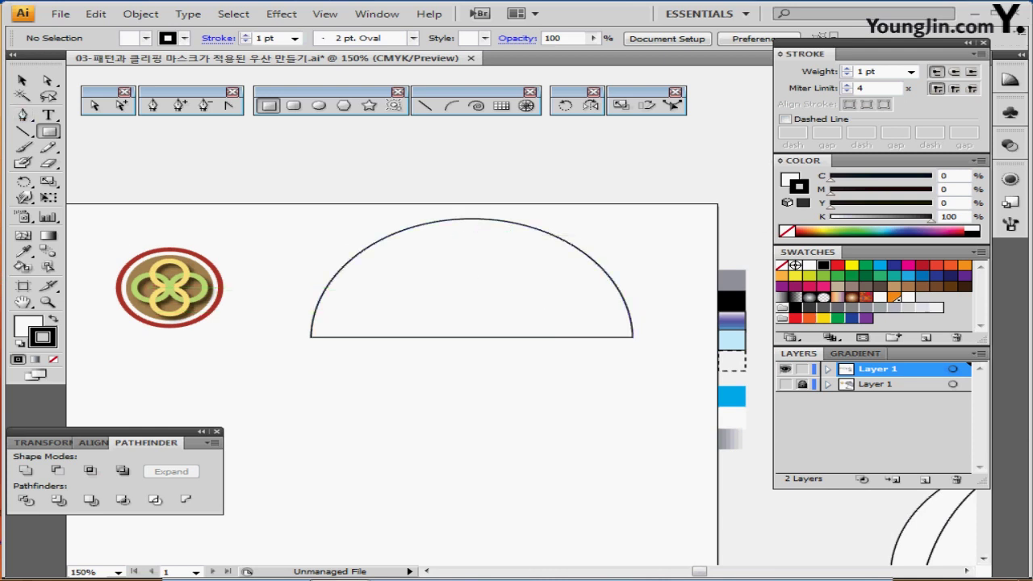
- Draw an unfilled curved rib with the Pen tool from just above the canopy's top down past its base on the left side
{"action": "left_click", "coordinate": [154, 106]}
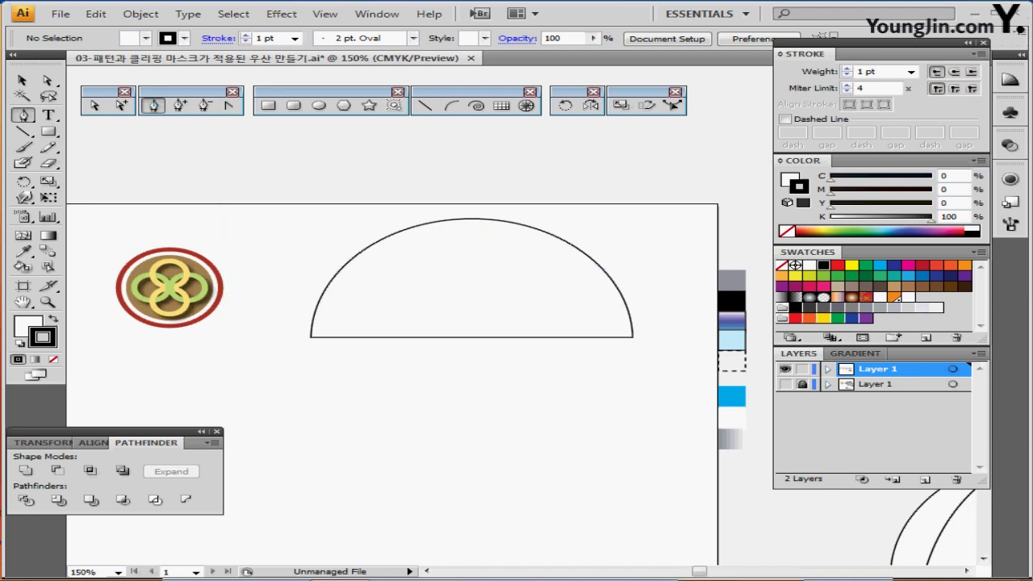
{"action": "left_click", "coordinate": [788, 174]}
{"action": "key", "text": "slash"}
{"action": "key", "text": "x"}
{"action": "left_click", "coordinate": [470, 209]}
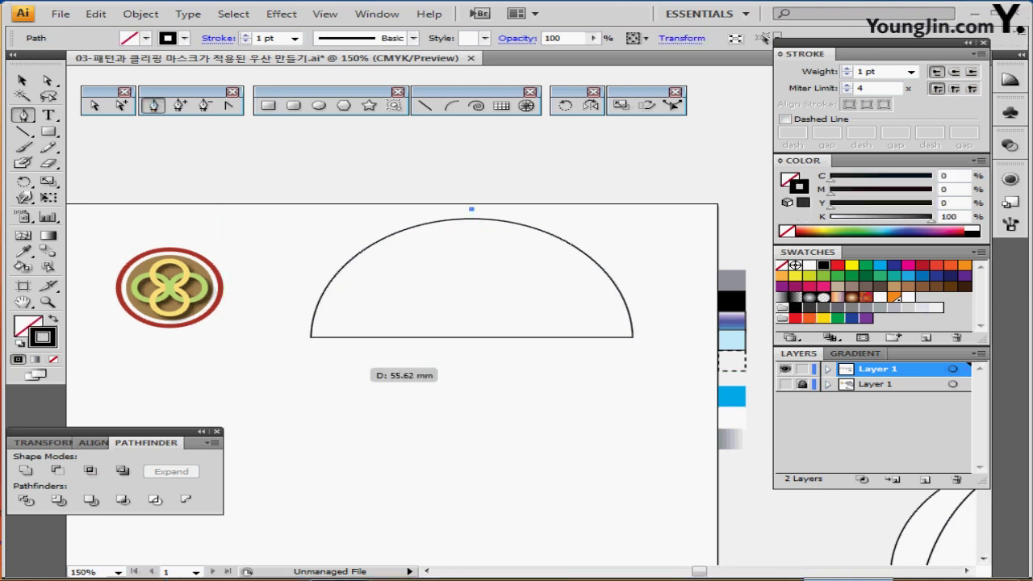
{"action": "left_click_drag", "start_coordinate": [355, 367], "coordinate": [372, 482]}
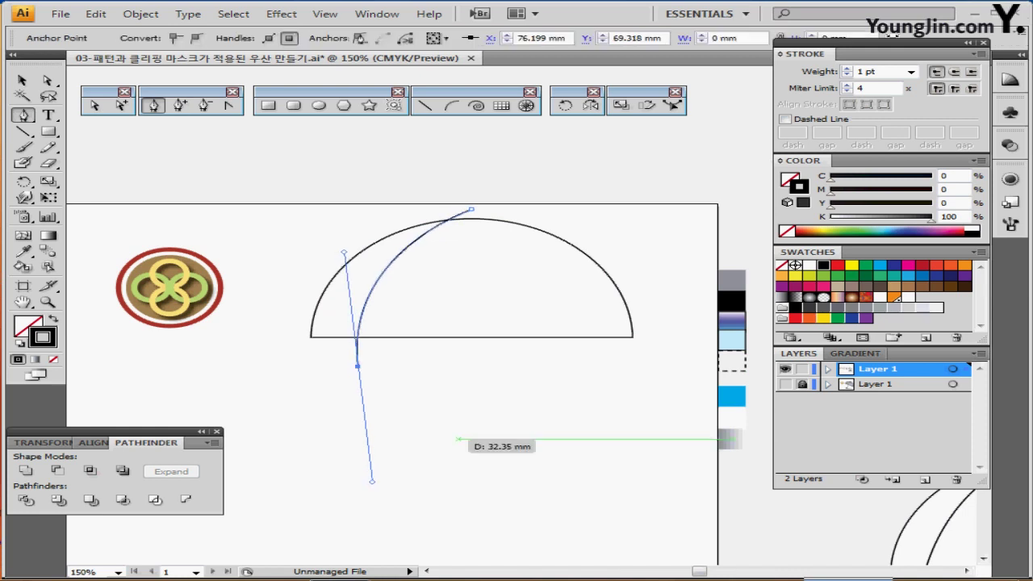
{"action": "key", "text": "ctrl"}
{"action": "key", "text": "ctrl+shift+a"}
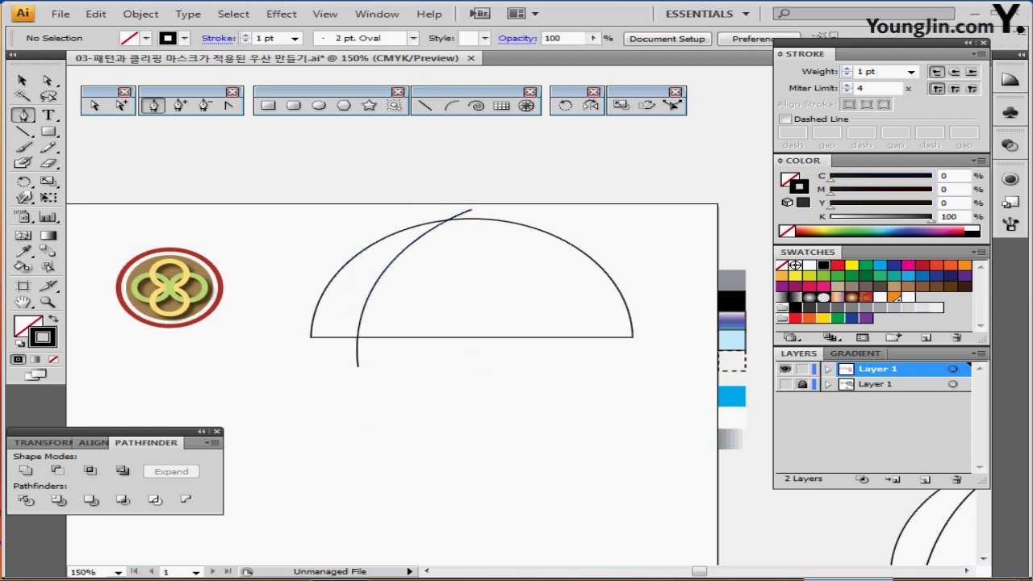
- Delete the drawn canopy and rib, and move the prepared canopy with its rib curve onto the artboard in their place
{"action": "left_click_drag", "start_coordinate": [328, 422], "coordinate": [292, 251]}
{"action": "key", "text": "Delete"}
{"action": "left_click_drag", "start_coordinate": [767, 268], "coordinate": [601, 255]}
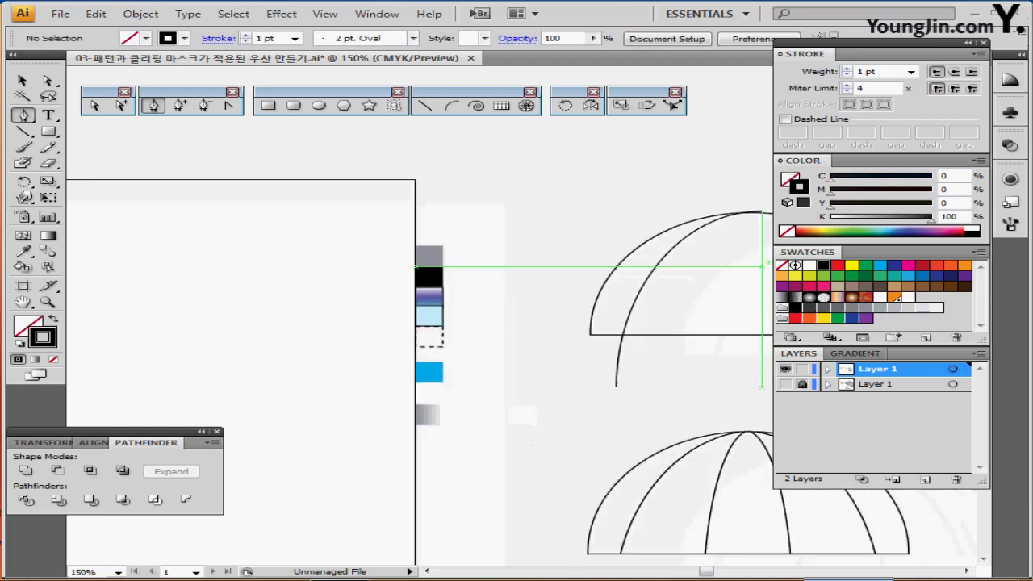
{"action": "left_click_drag", "start_coordinate": [635, 191], "coordinate": [718, 327]}
{"action": "left_click_drag", "start_coordinate": [719, 328], "coordinate": [822, 354]}
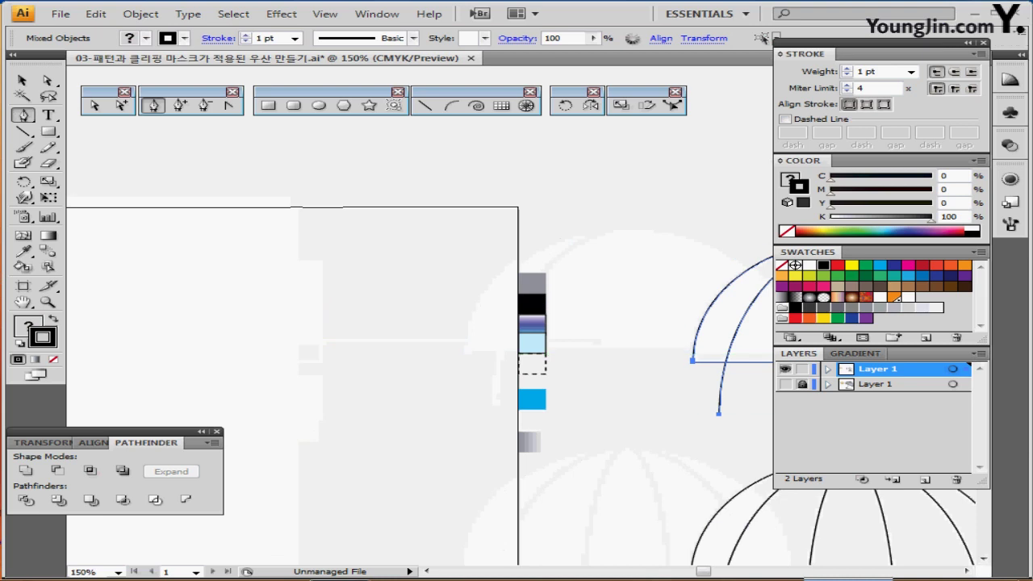
{"action": "left_click_drag", "start_coordinate": [757, 327], "coordinate": [190, 326]}
{"action": "left_click_drag", "start_coordinate": [190, 326], "coordinate": [417, 290]}
{"action": "key", "text": "ctrl+shift+a"}
- Create a copy of the rib curve reflected across the vertical axis through the canopy's top anchor point
{"action": "left_click_drag", "start_coordinate": [353, 350], "coordinate": [419, 405]}
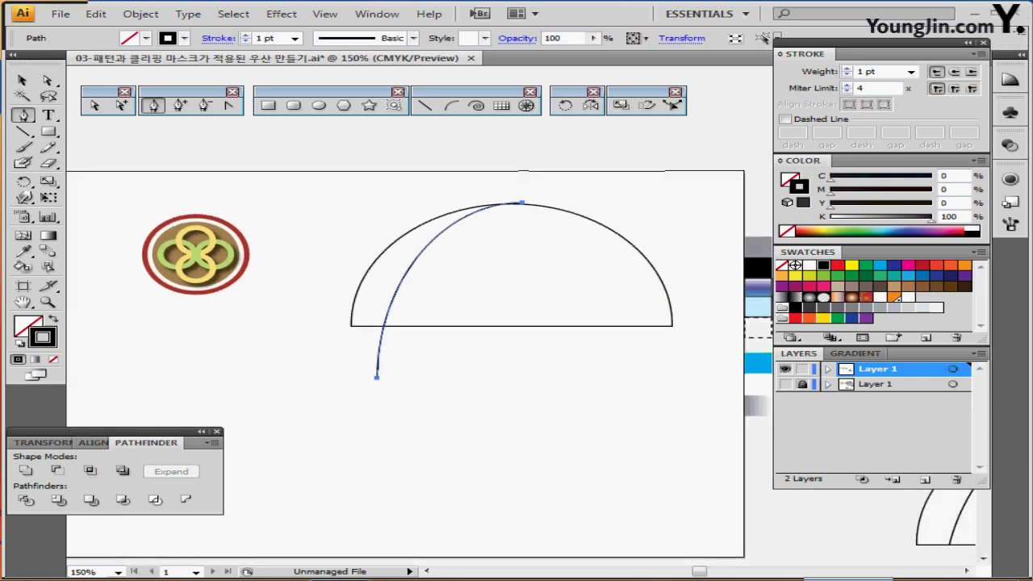
{"action": "key", "text": "o"}
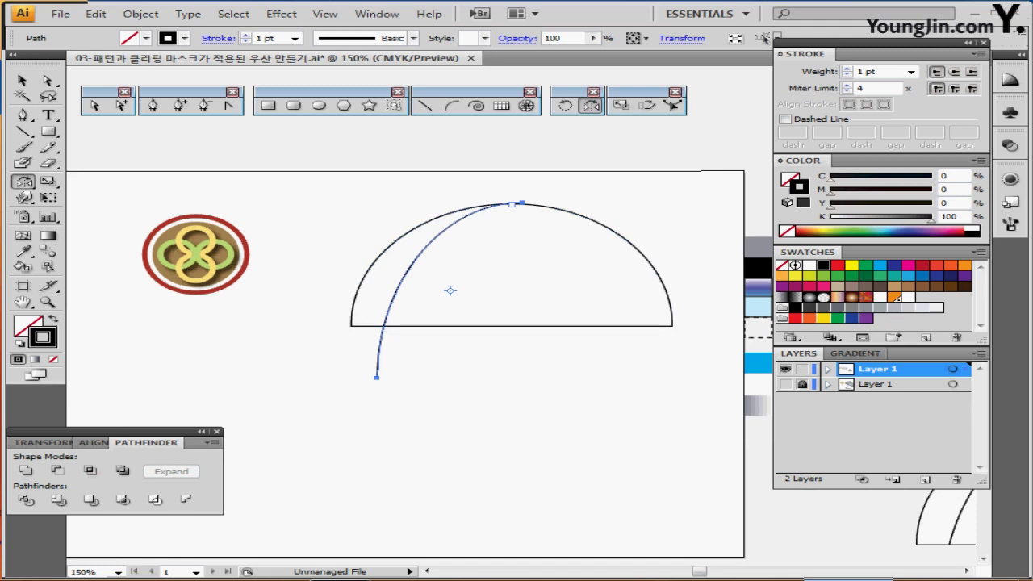
{"action": "left_click", "coordinate": [511, 203], "text": "alt"}
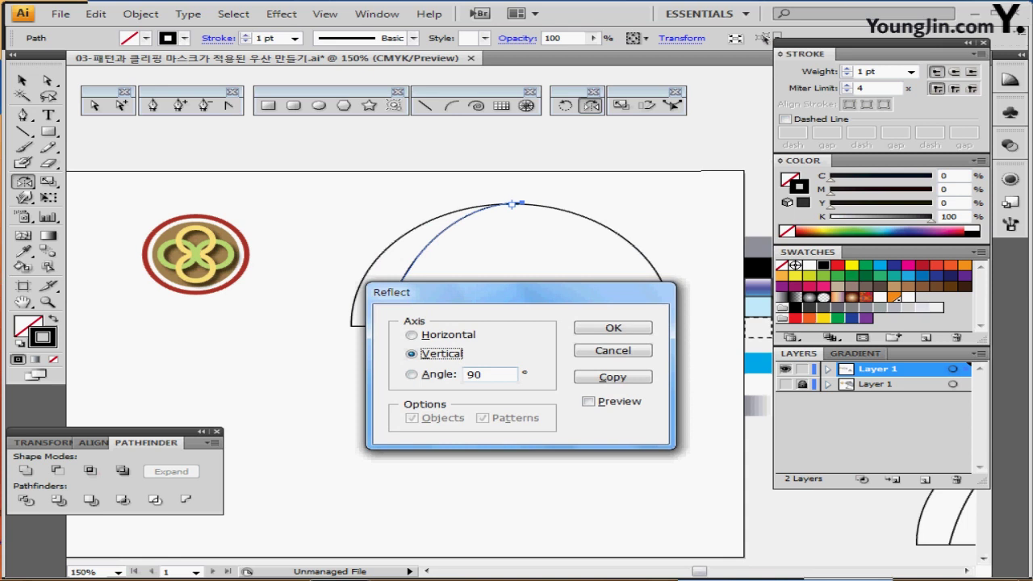
{"action": "key", "text": "alt+p"}
{"action": "key", "text": "alt+c"}
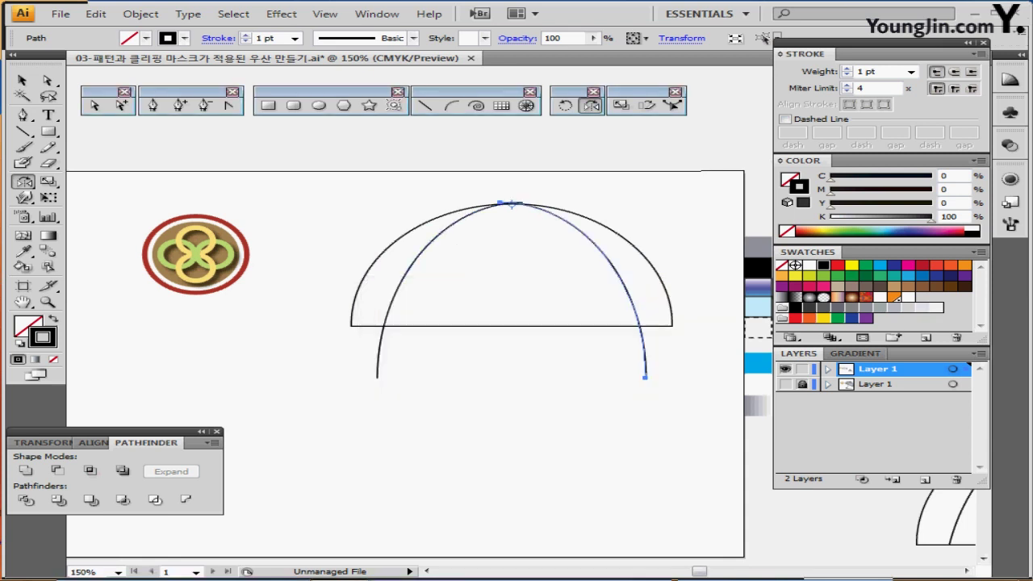
{"action": "key", "text": "ctrl+shift+a"}
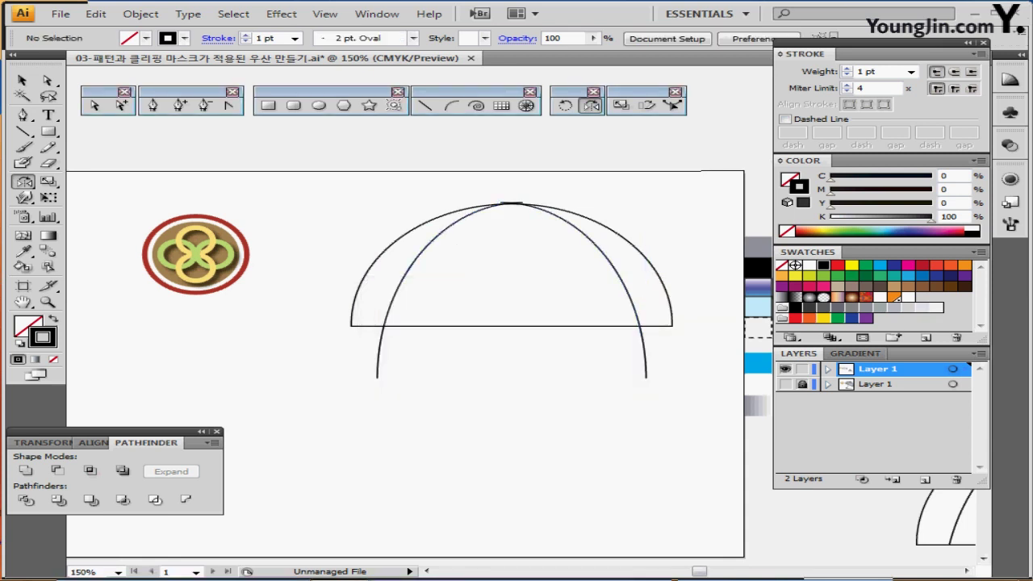
- Select the left and right rib curves and make a blend between them
{"action": "left_click_drag", "start_coordinate": [339, 414], "coordinate": [668, 359]}
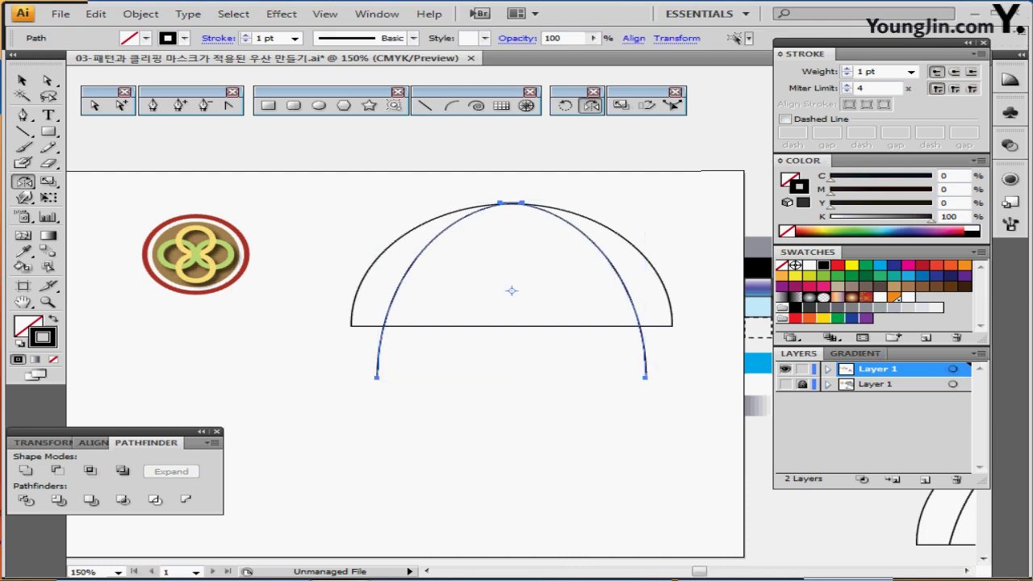
{"action": "left_click", "coordinate": [140, 14]}
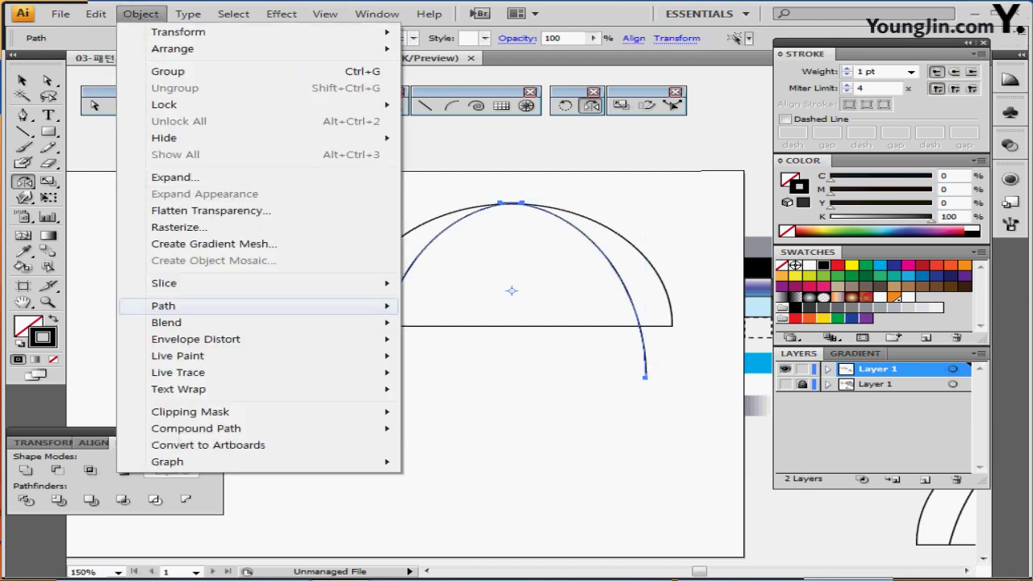
{"action": "mouse_move", "coordinate": [166, 322]}
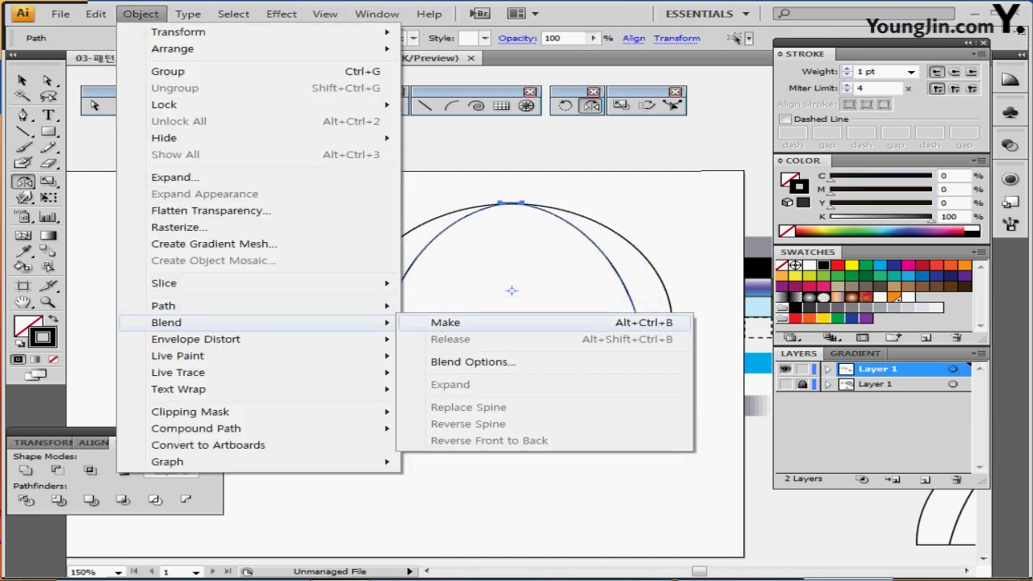
{"action": "left_click", "coordinate": [445, 322]}
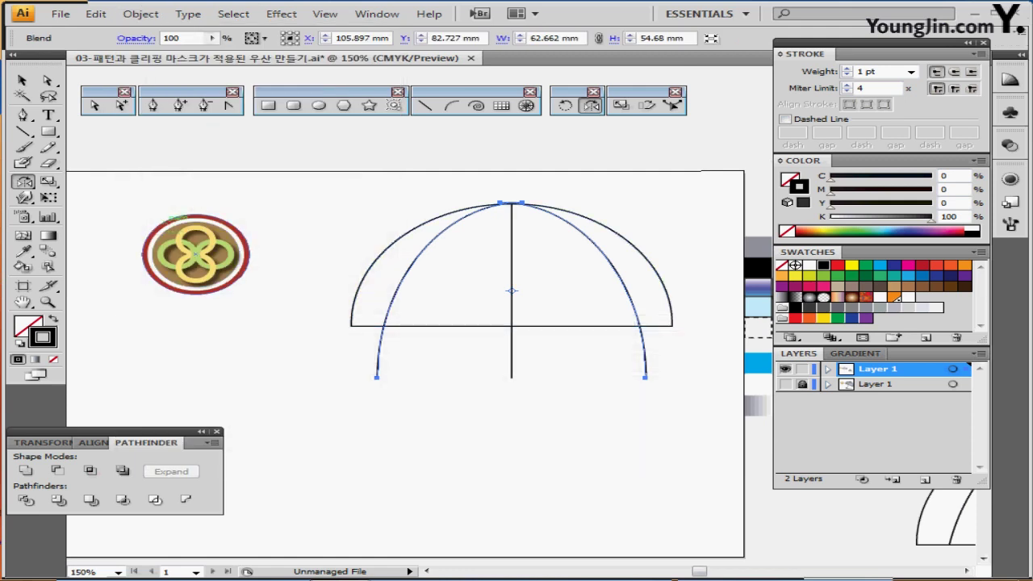
- Set the rib blend's spacing to Specified Steps with 2 steps
{"action": "double_click", "coordinate": [24, 181]}
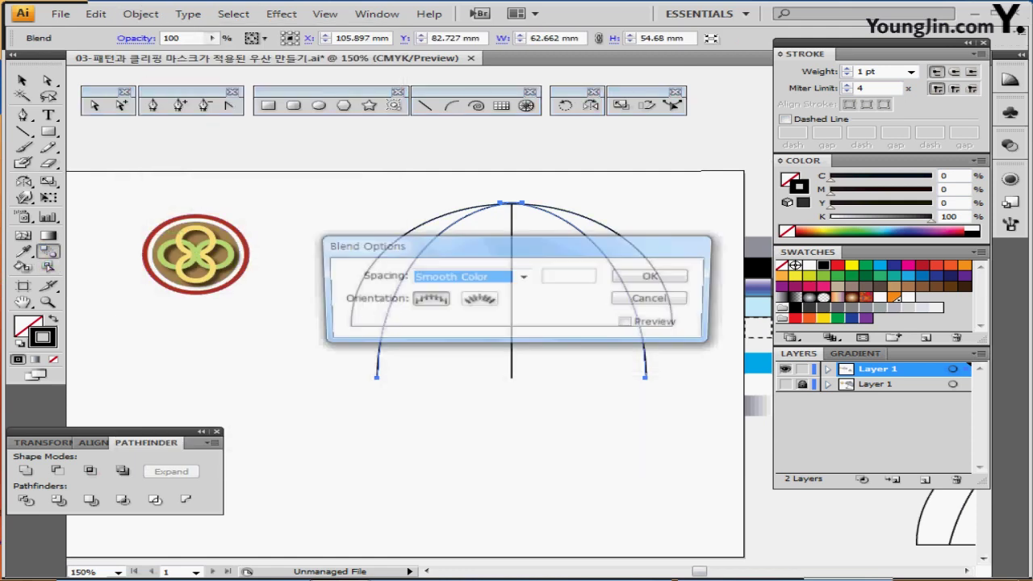
{"action": "left_click_drag", "start_coordinate": [484, 244], "coordinate": [478, 288]}
{"action": "left_click", "coordinate": [516, 321]}
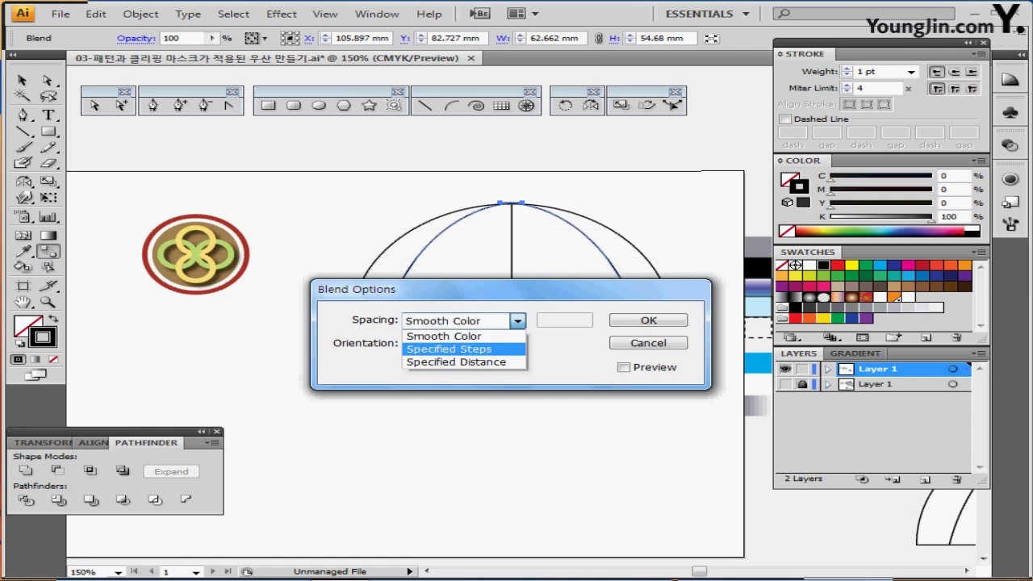
{"action": "left_click", "coordinate": [459, 348]}
{"action": "type", "text": "2"}
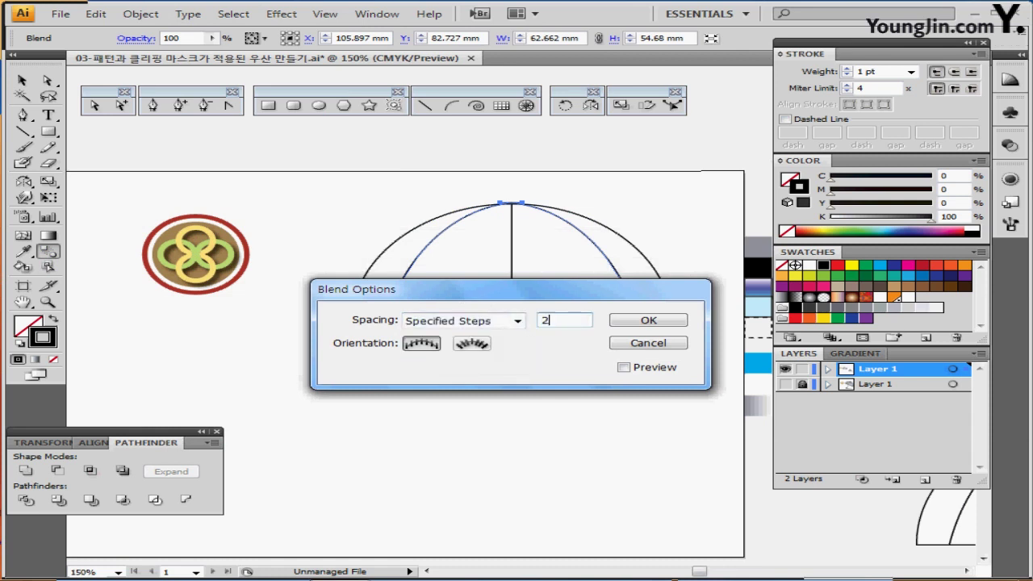
{"action": "key", "text": "Return"}
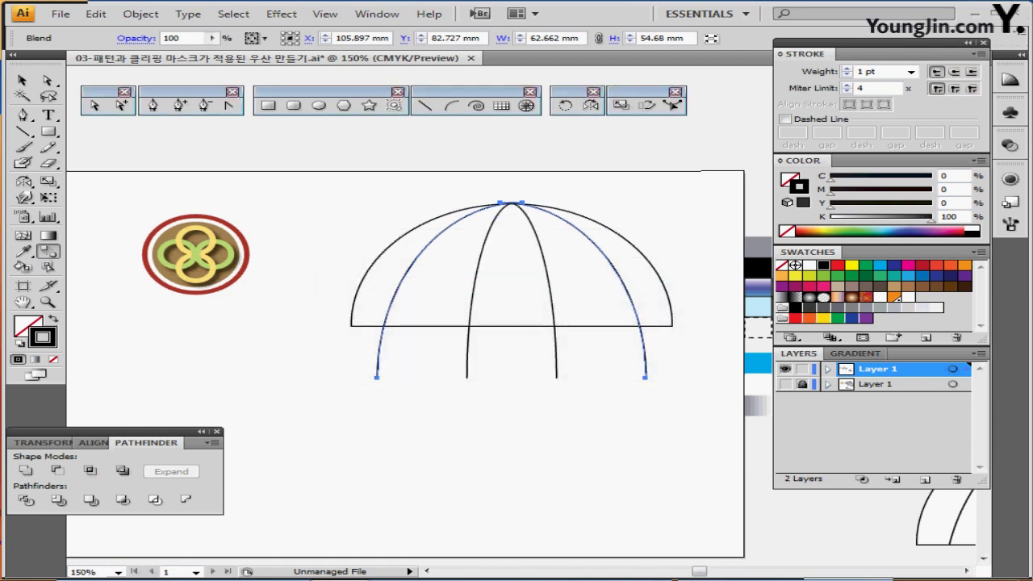
- Expand the blend into separate editable rib curves
{"action": "left_click", "coordinate": [141, 14]}
{"action": "key", "text": "Right"}
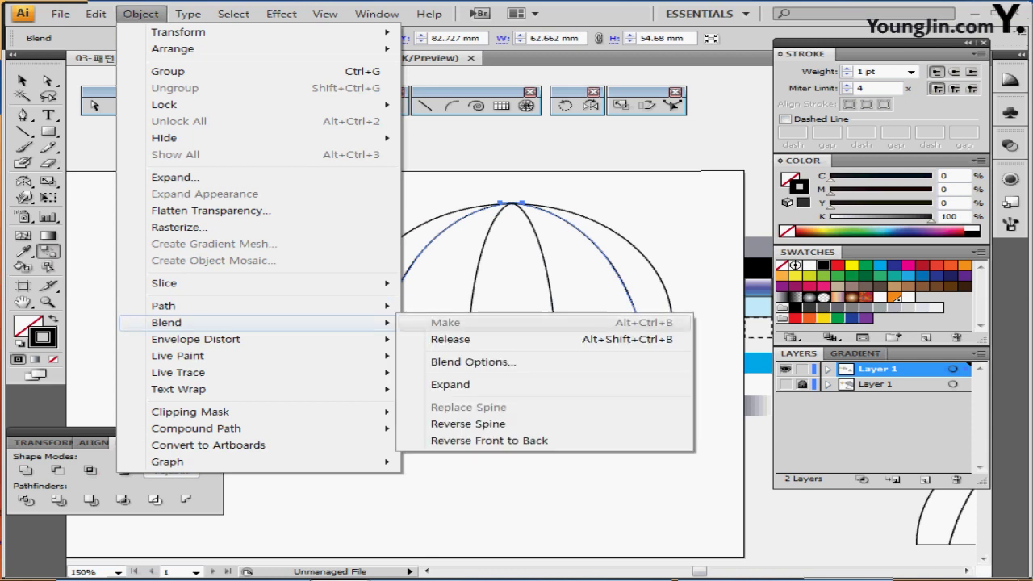
{"action": "key", "text": "Down"}
{"action": "key", "text": "Down"}
{"action": "key", "text": "Down"}
{"action": "key", "text": "Return"}
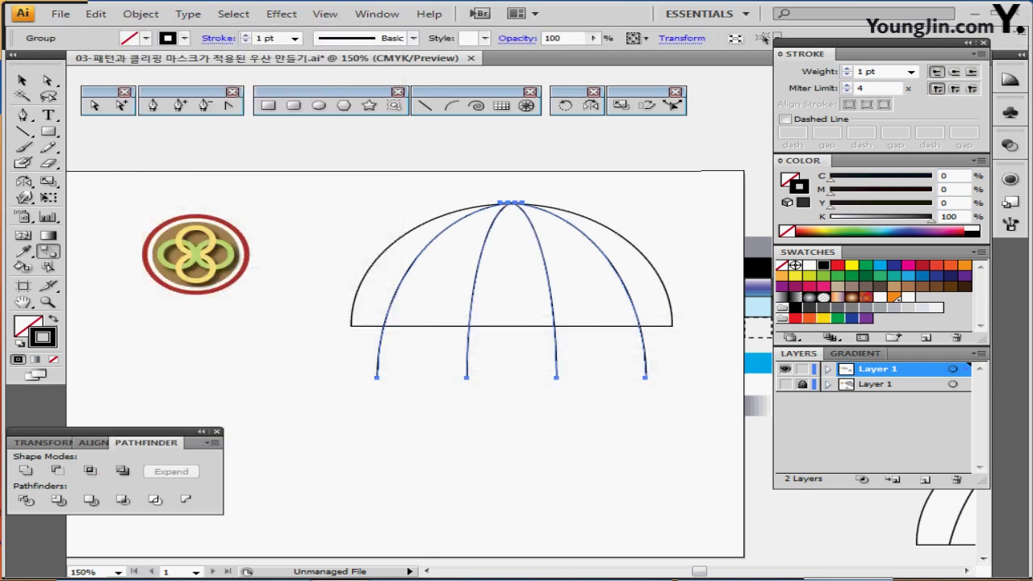
- Select the canopy together with all the rib curves and divide it into panels with Pathfinder Divide
{"action": "key", "text": "ctrl+shift+a"}
{"action": "left_click_drag", "start_coordinate": [340, 202], "coordinate": [628, 336]}
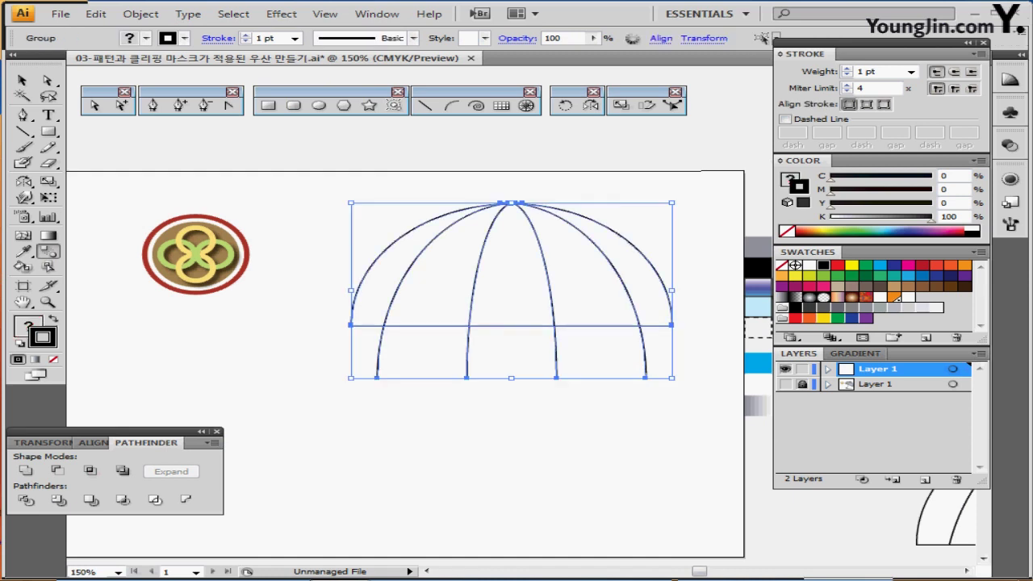
{"action": "left_click", "coordinate": [26, 500]}
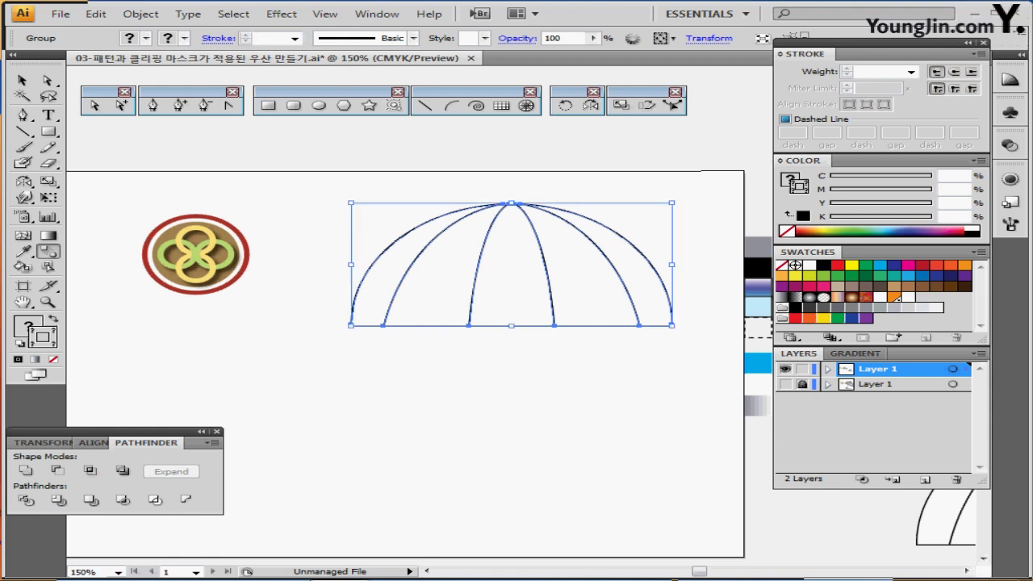
- Draw three flat ellipses across the canopy's base line, each spanning one panel from the left end to the middle panel
{"action": "key", "text": "ctrl+shift+a"}
{"action": "left_click_drag", "start_coordinate": [549, 258], "coordinate": [523, 213]}
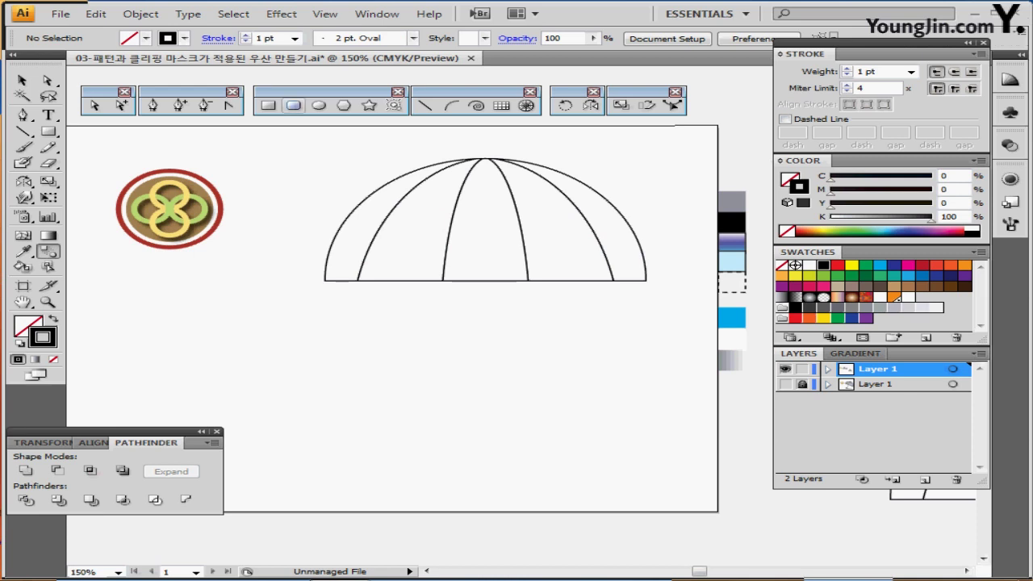
{"action": "left_click", "coordinate": [319, 105]}
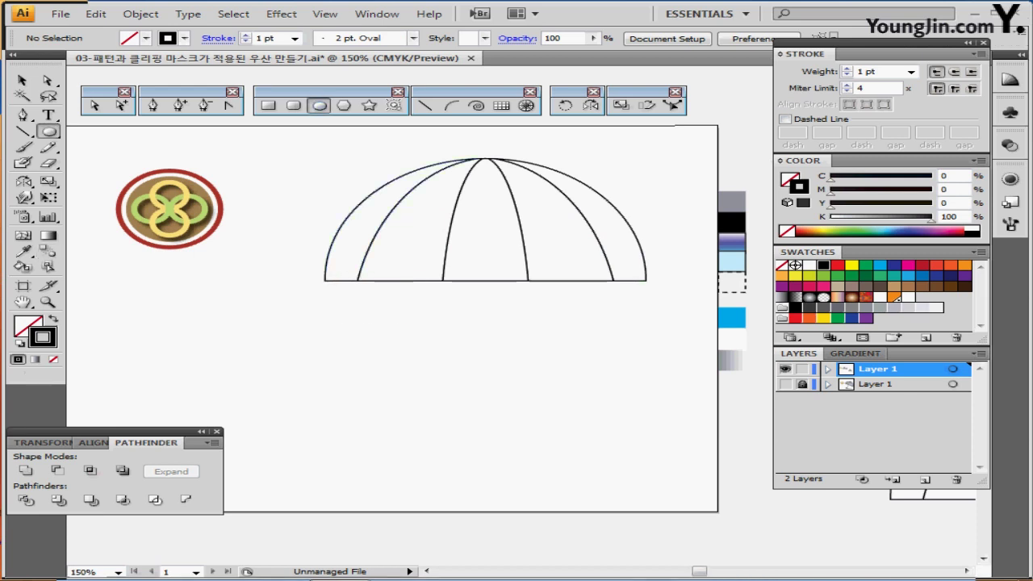
{"action": "left_click", "coordinate": [401, 318], "text": "ctrl"}
{"action": "left_click", "coordinate": [434, 321], "text": "ctrl"}
{"action": "left_click_drag", "start_coordinate": [604, 256], "coordinate": [305, 235]}
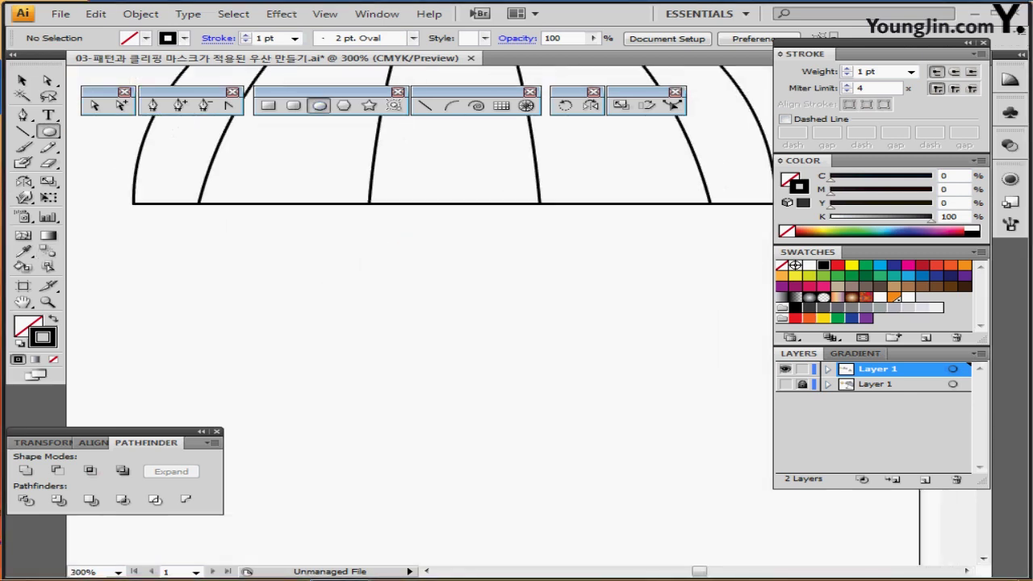
{"action": "scroll", "coordinate": [360, 263], "scroll_direction": "up", "scroll_amount": 1}
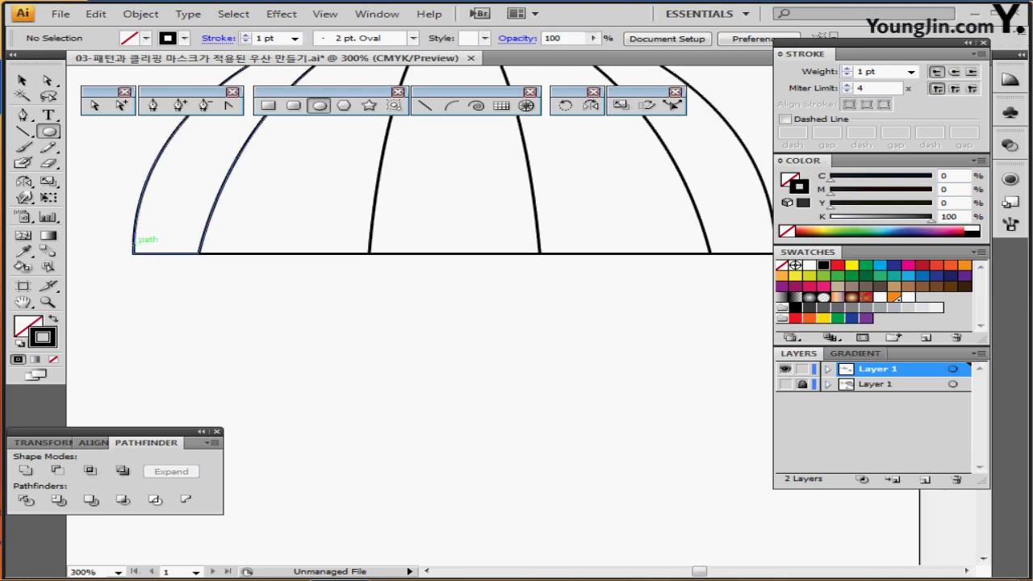
{"action": "mouse_move", "coordinate": [134, 243]}
{"action": "left_mouse_down"}
{"action": "mouse_move", "coordinate": [199, 264]}
{"action": "mouse_move", "coordinate": [202, 235]}
{"action": "mouse_move", "coordinate": [369, 285]}
{"action": "left_mouse_up"}
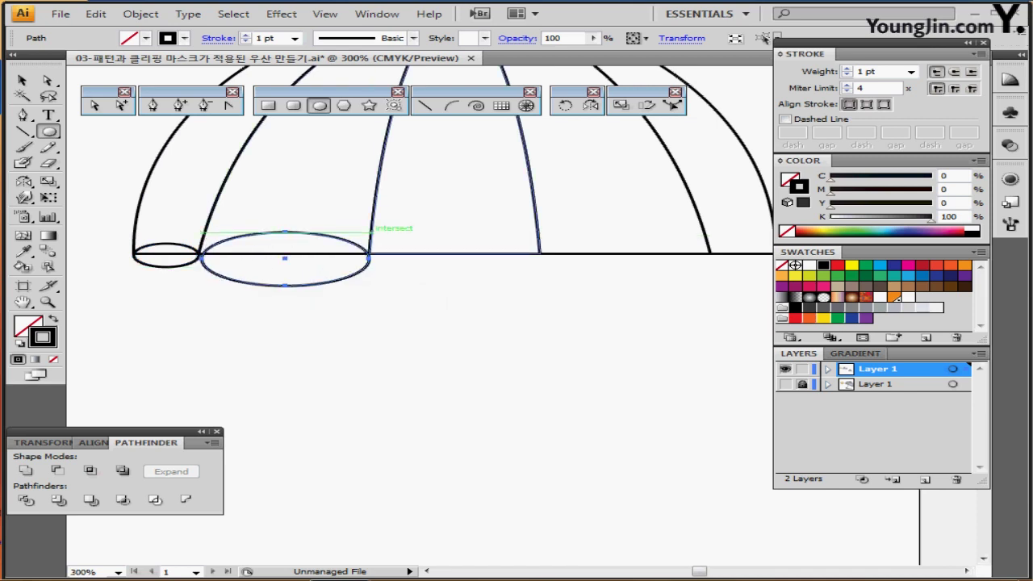
{"action": "left_click_drag", "start_coordinate": [372, 232], "coordinate": [436, 250]}
{"action": "key", "text": "ctrl+minus"}
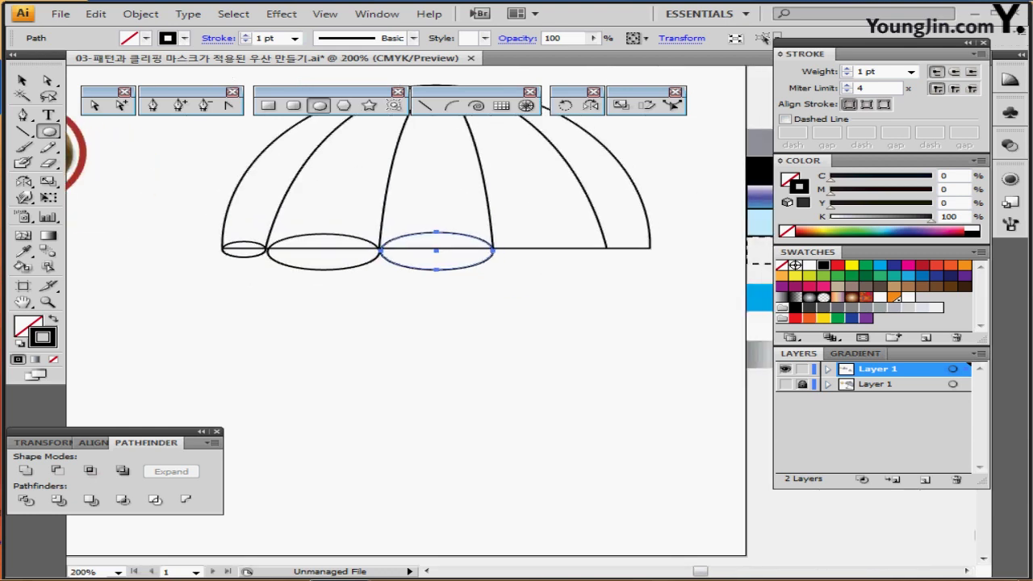
- Widen the second ellipse so its left edge meets the small ellipse at the foot of the leftmost rib
{"action": "key", "text": "v"}
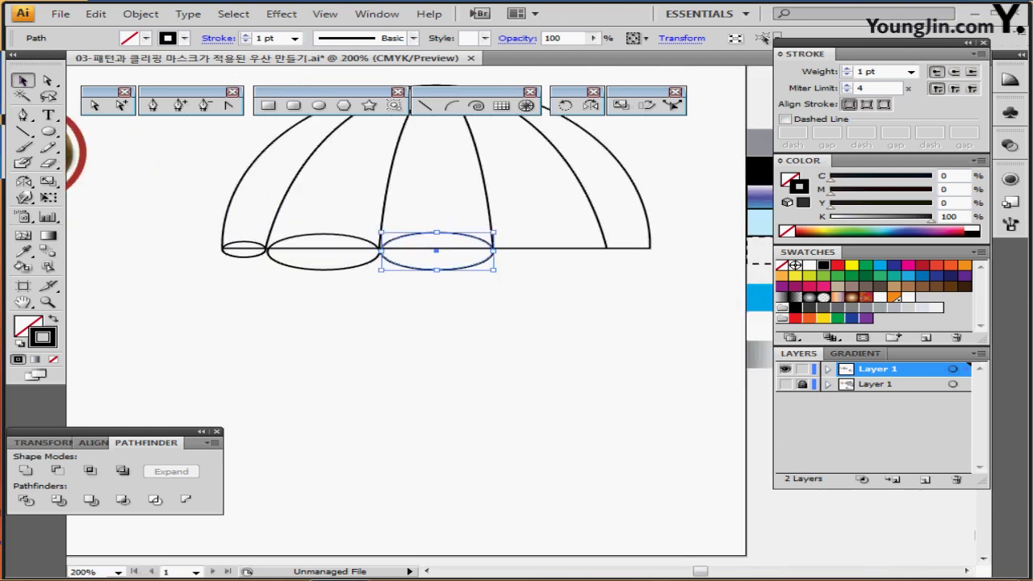
{"action": "left_click_drag", "start_coordinate": [289, 301], "coordinate": [223, 255]}
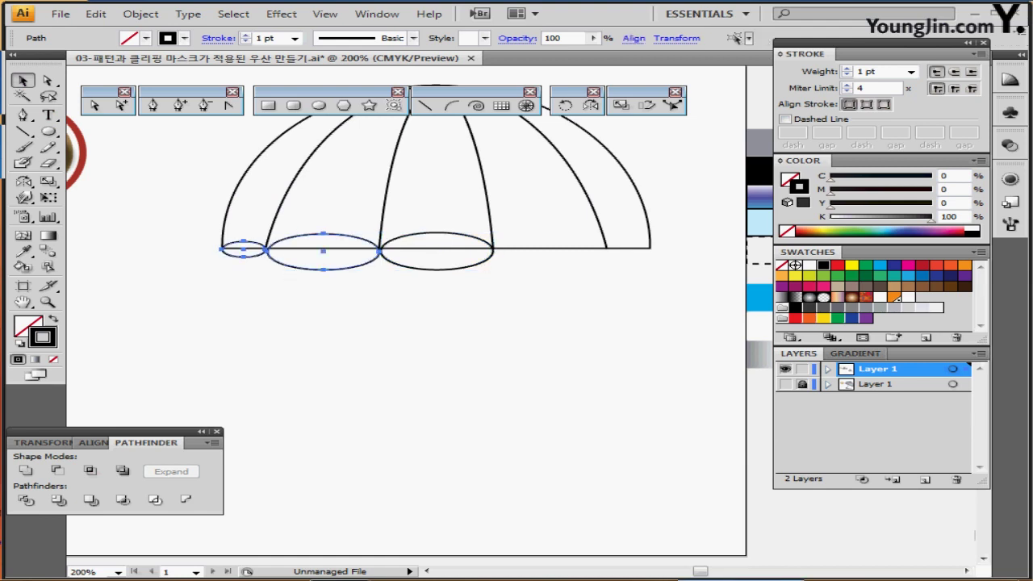
{"action": "key", "text": "ctrl+plus"}
{"action": "key", "text": "ctrl+plus"}
{"action": "key", "text": "ctrl+plus"}
{"action": "left_click_drag", "start_coordinate": [517, 315], "coordinate": [376, 362]}
{"action": "key", "text": "ctrl+shift+a"}
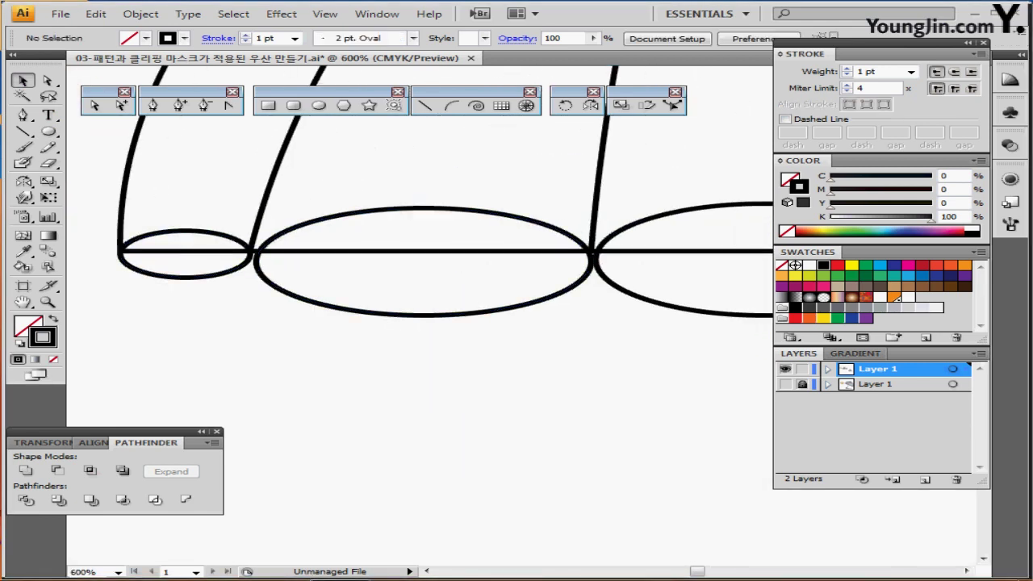
{"action": "left_click", "coordinate": [257, 262]}
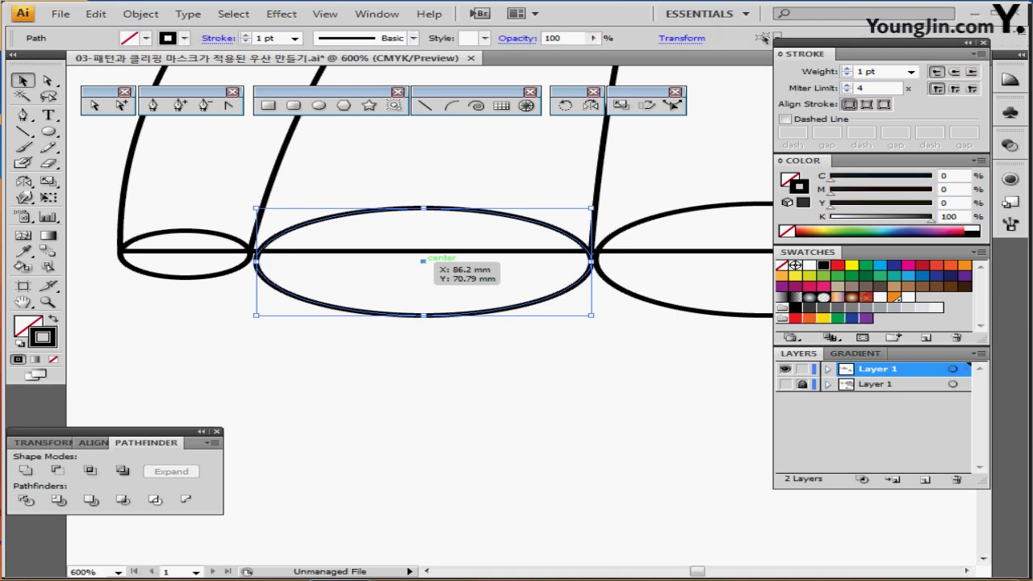
{"action": "left_click_drag", "start_coordinate": [256, 262], "coordinate": [252, 260]}
{"action": "key", "text": "ctrl+shift+a"}
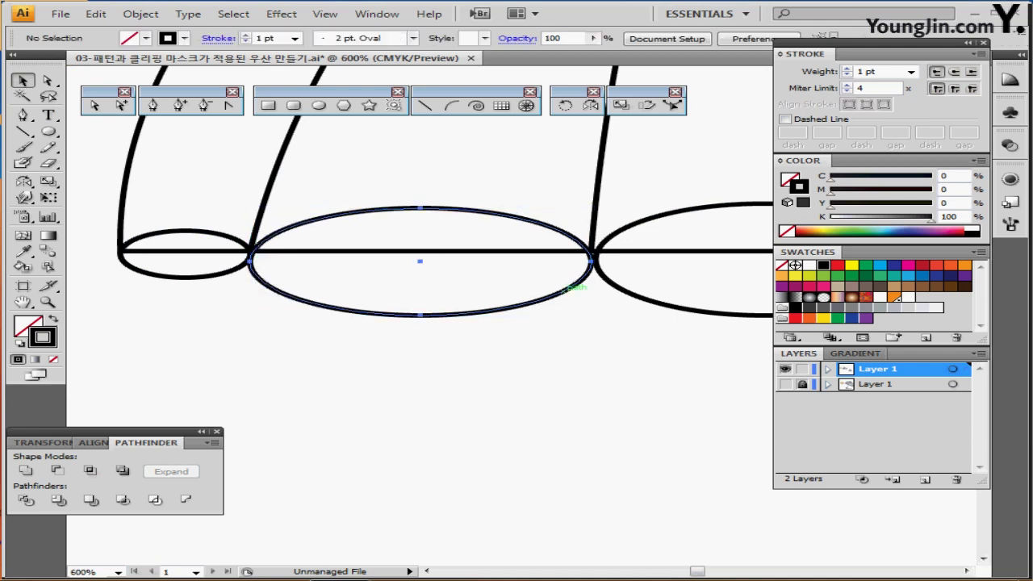
{"action": "left_click", "coordinate": [564, 290]}
{"action": "key", "text": "ctrl+shift+a"}
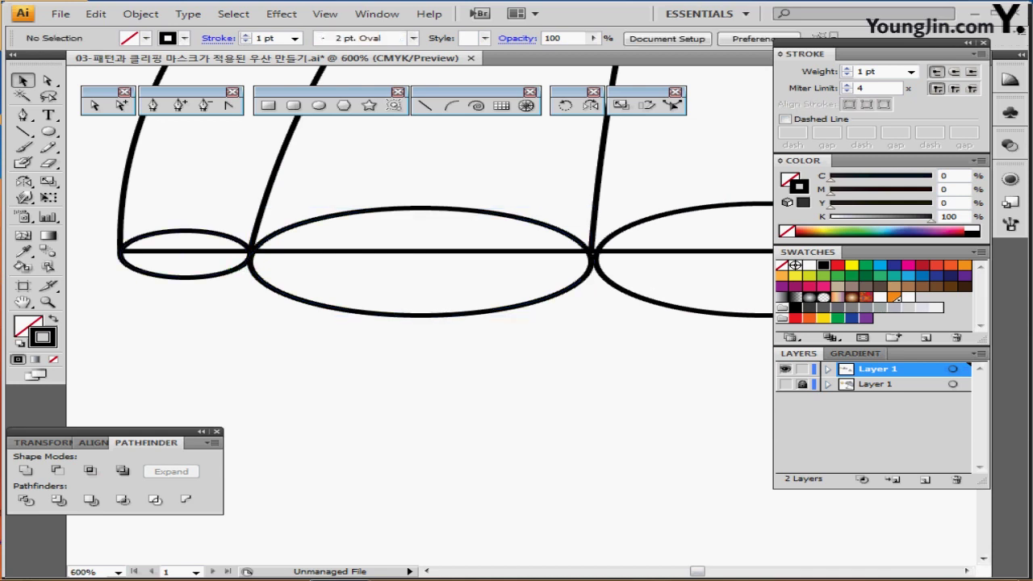
- Create a copy of the two left ellipses reflected across the vertical axis through the canopy's top anchor point
{"action": "key", "text": "ctrl+minus"}
{"action": "key", "text": "ctrl+minus"}
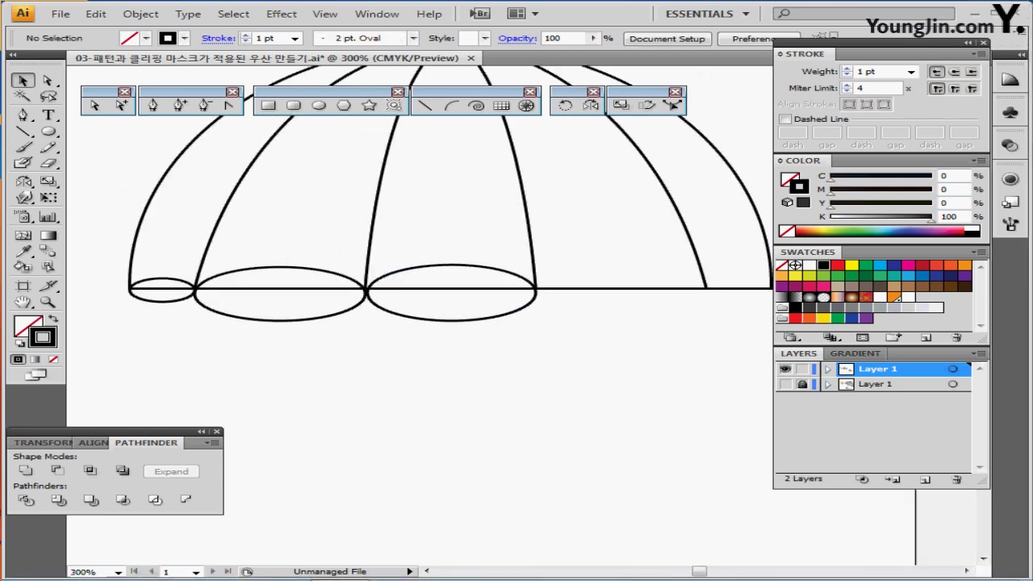
{"action": "left_click_drag", "start_coordinate": [148, 328], "coordinate": [237, 294]}
{"action": "key", "text": "ctrl+minus"}
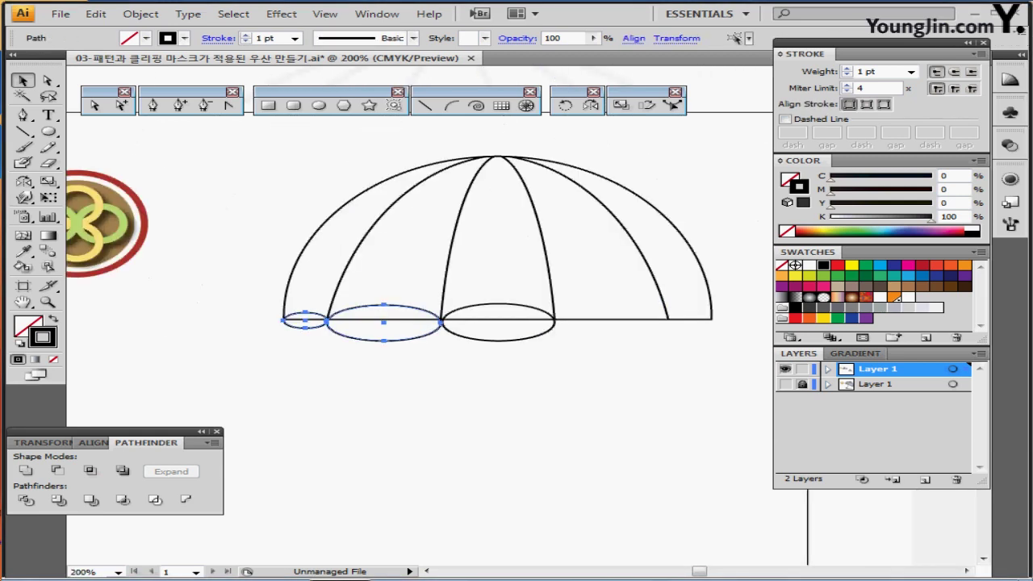
{"action": "left_click_drag", "start_coordinate": [498, 320], "coordinate": [419, 315]}
{"action": "left_click", "coordinate": [590, 105]}
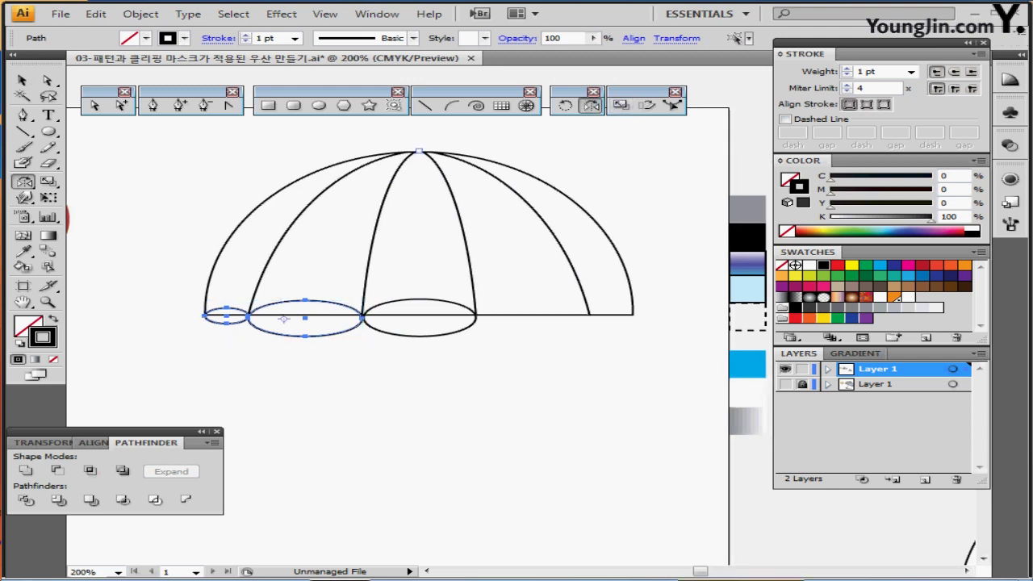
{"action": "key", "text": "o"}
{"action": "left_click", "coordinate": [419, 151], "text": "alt"}
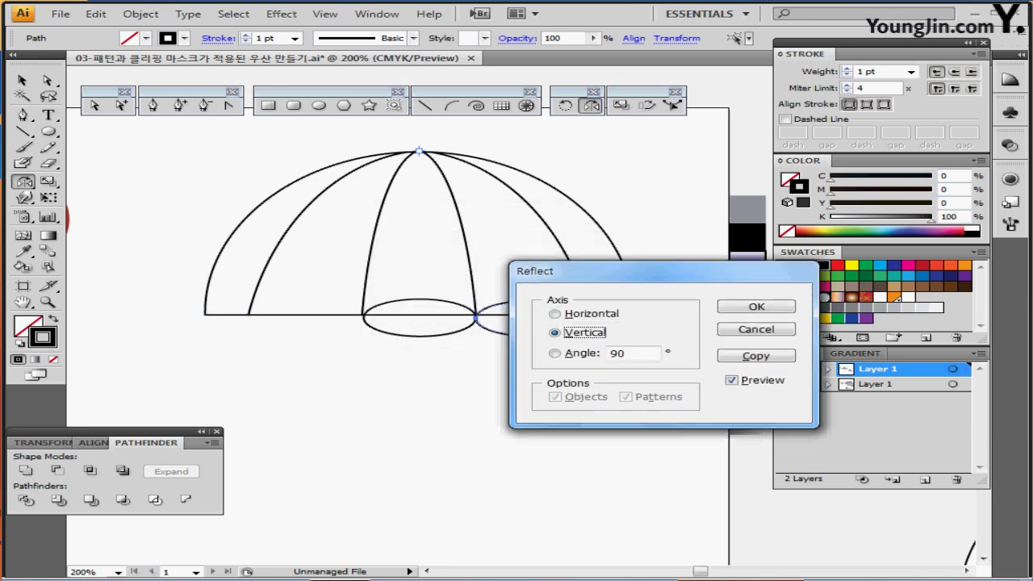
{"action": "key", "text": "alt+c"}
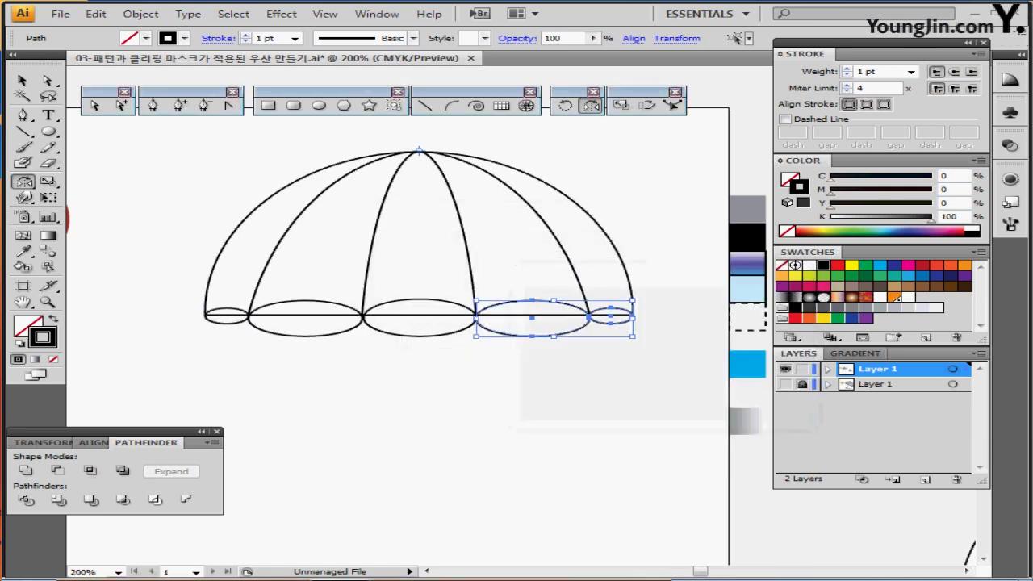
{"action": "key", "text": "ctrl+shift+a"}
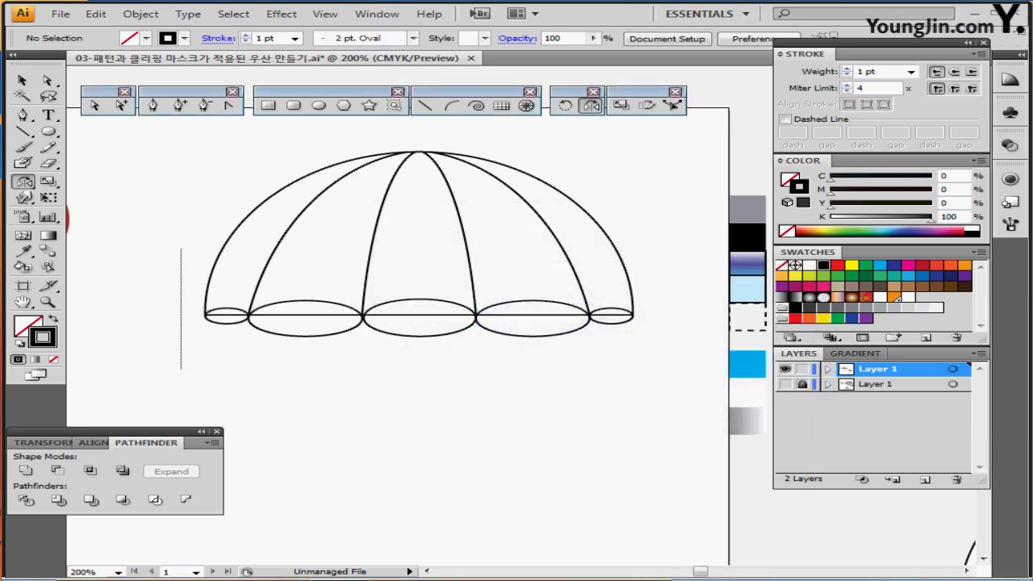
- Divide the canopy with the ellipses and delete every piece except the five panels above the scalloped lower edge
{"action": "key", "text": "ctrl+a"}
{"action": "key", "text": "ctrl+g"}
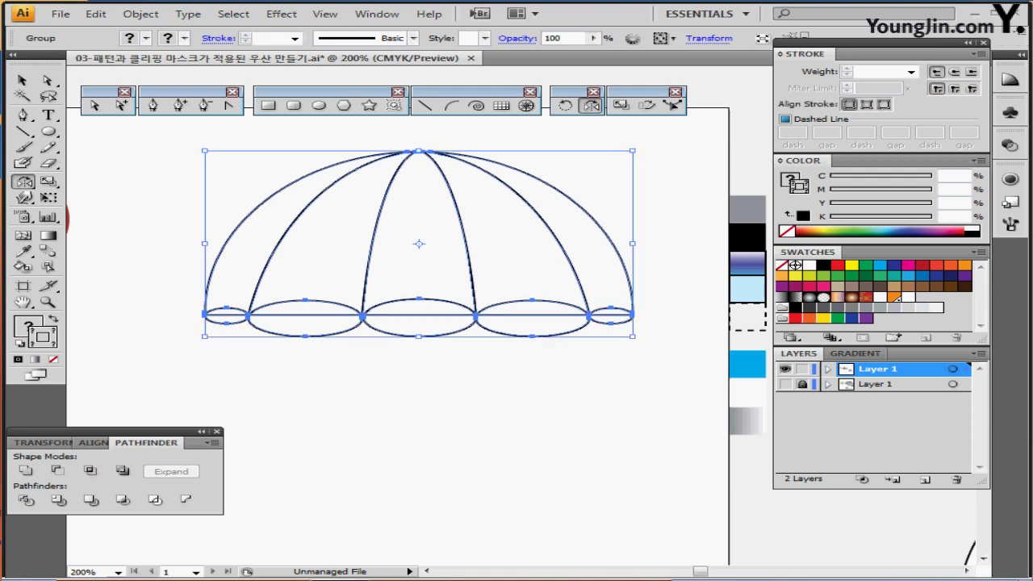
{"action": "left_click_drag", "start_coordinate": [451, 186], "coordinate": [452, 185]}
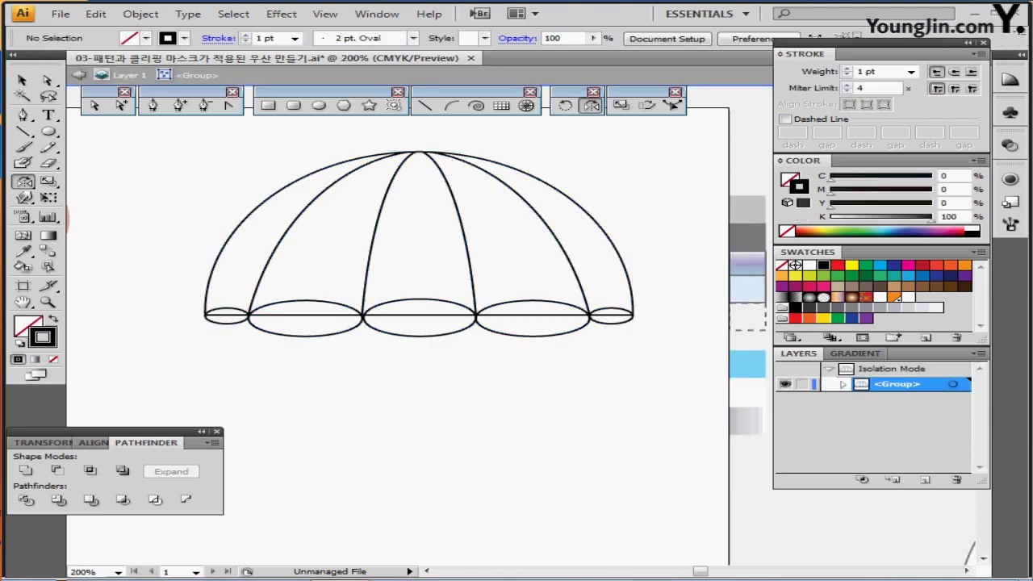
{"action": "left_click", "coordinate": [233, 14]}
{"action": "left_click", "coordinate": [264, 98]}
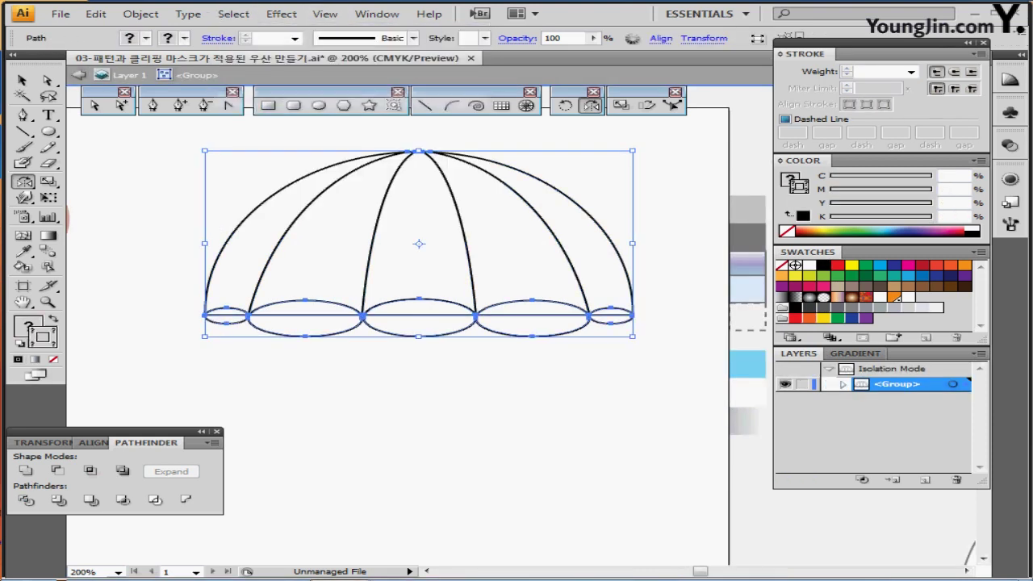
{"action": "key", "text": "Delete"}
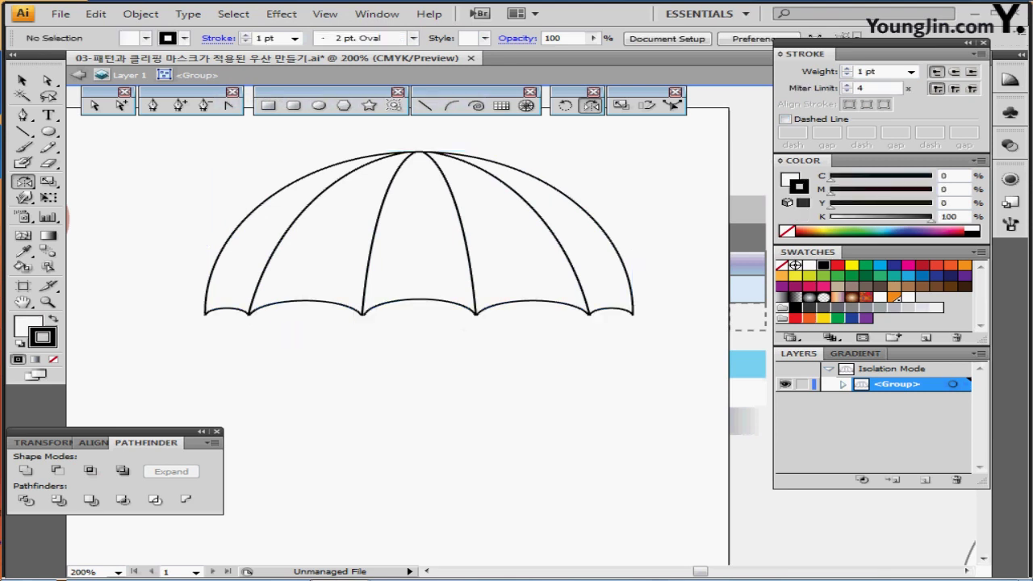
{"action": "key", "text": "Escape"}
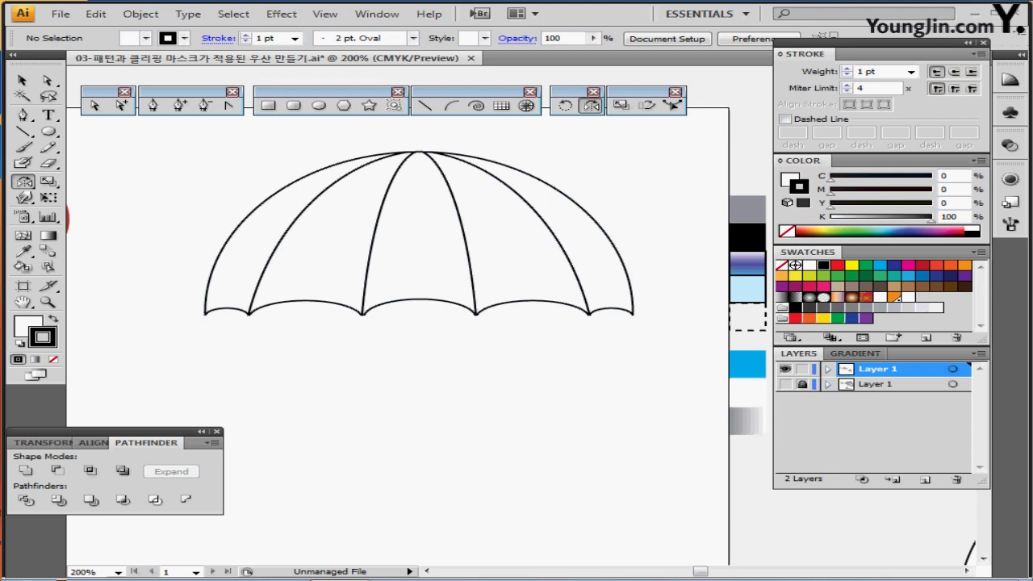
- Draw a narrow upright rounded rectangle overlapping the canopy's peak as the umbrella's tip
{"action": "left_click_drag", "start_coordinate": [418, 234], "coordinate": [404, 306]}
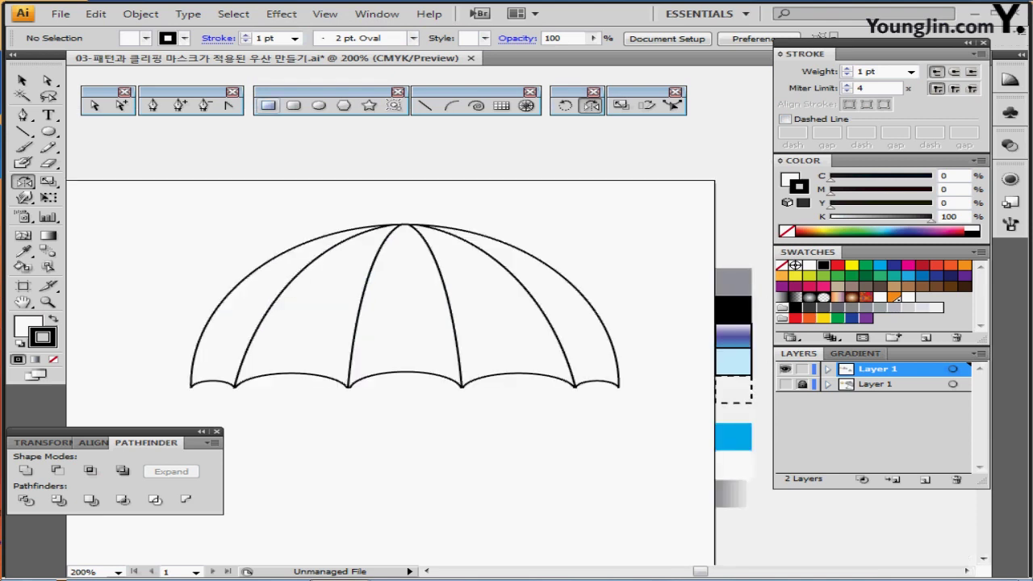
{"action": "left_click", "coordinate": [294, 105]}
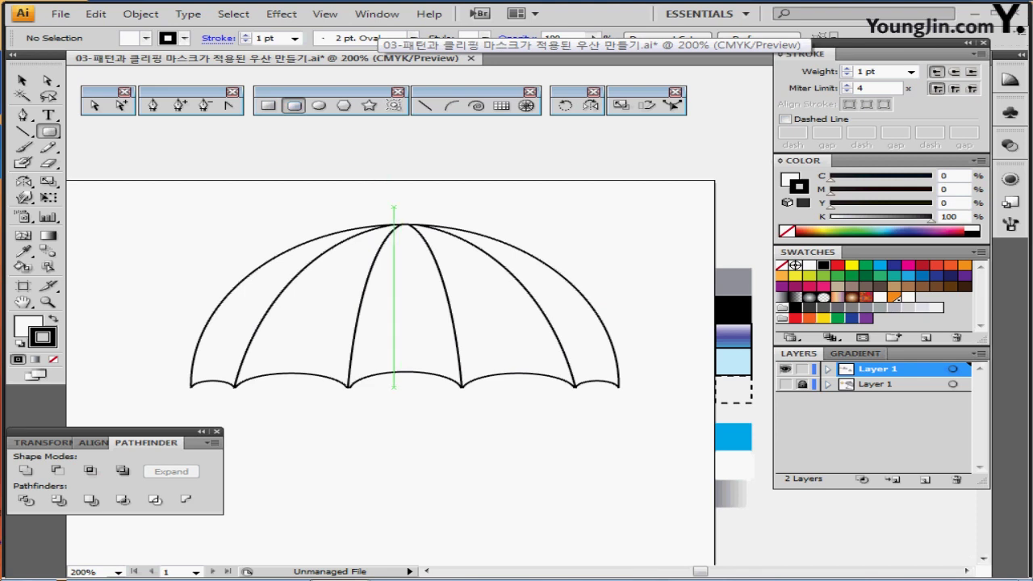
{"action": "key", "text": "ctrl+plus"}
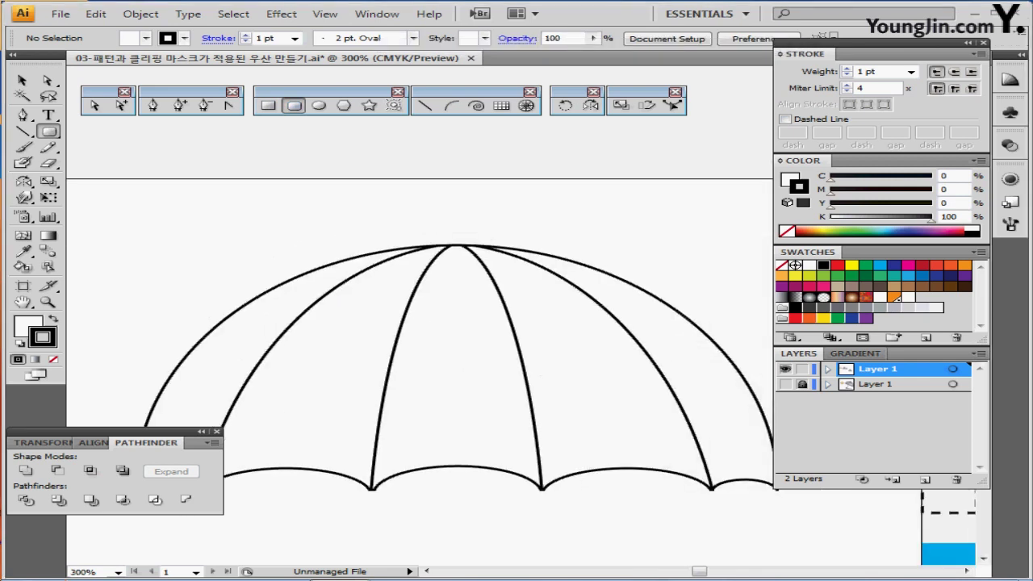
{"action": "left_click_drag", "start_coordinate": [447, 212], "coordinate": [462, 259]}
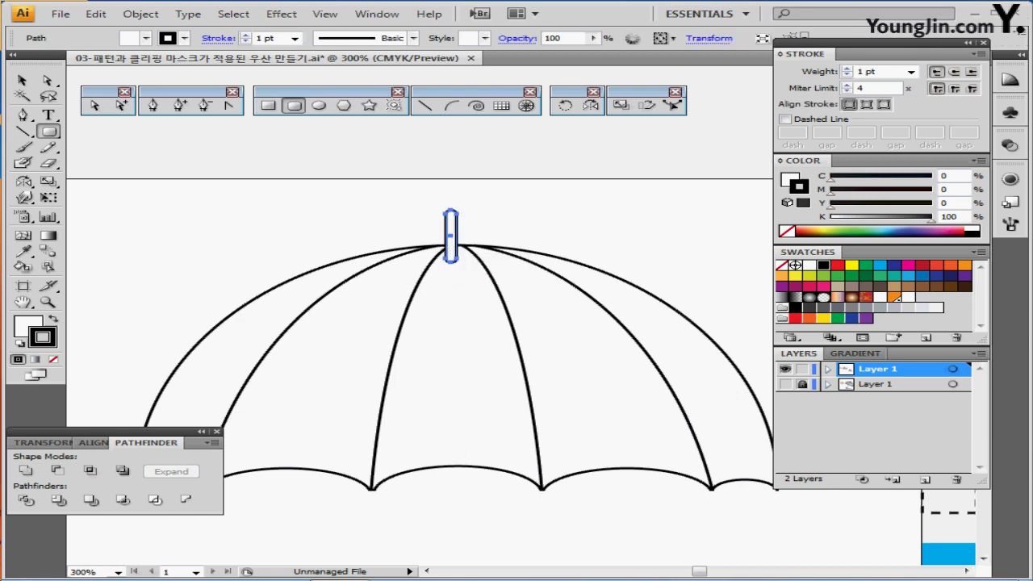
{"action": "key", "text": "ctrl+minus"}
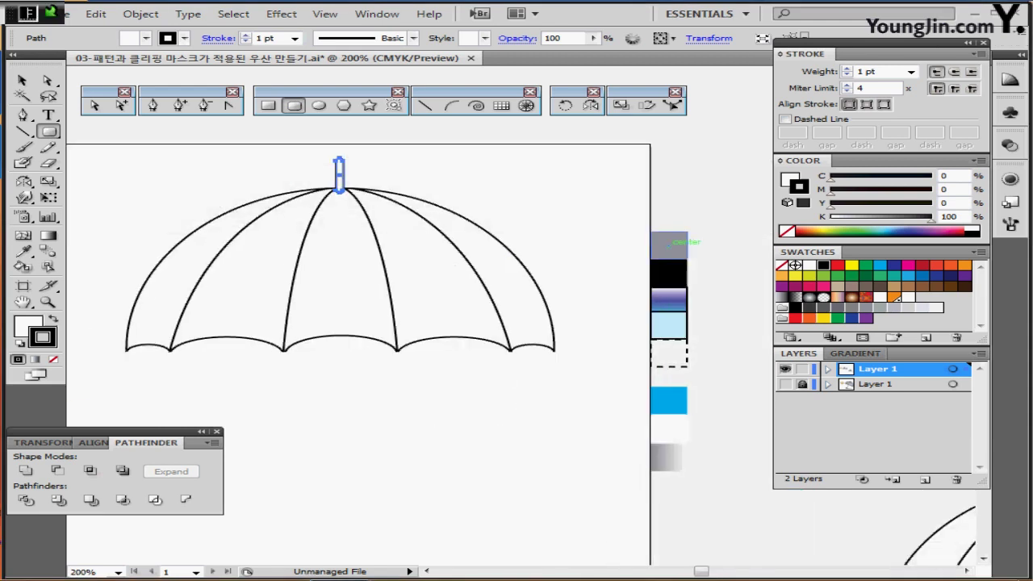
{"action": "left_click", "coordinate": [669, 245]}
{"action": "key", "text": "Escape"}
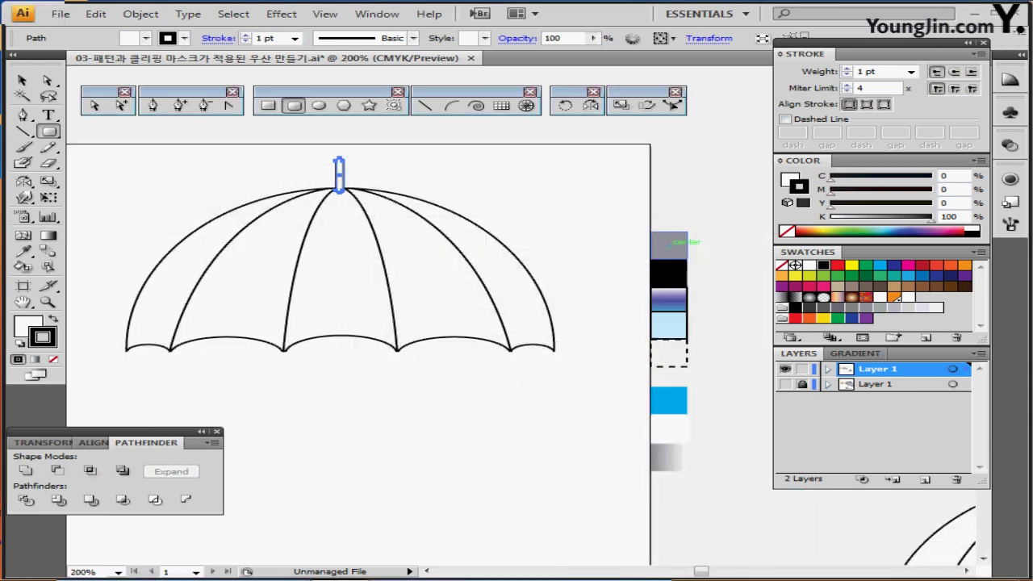
{"action": "left_click", "coordinate": [665, 245]}
{"action": "type", "text": "1"}
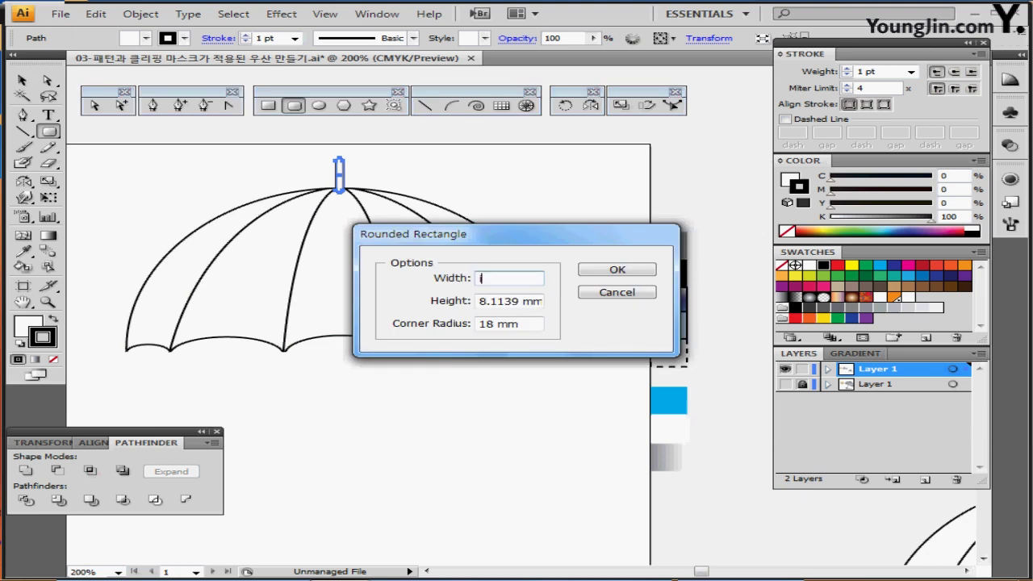
{"action": "key", "text": "Return"}
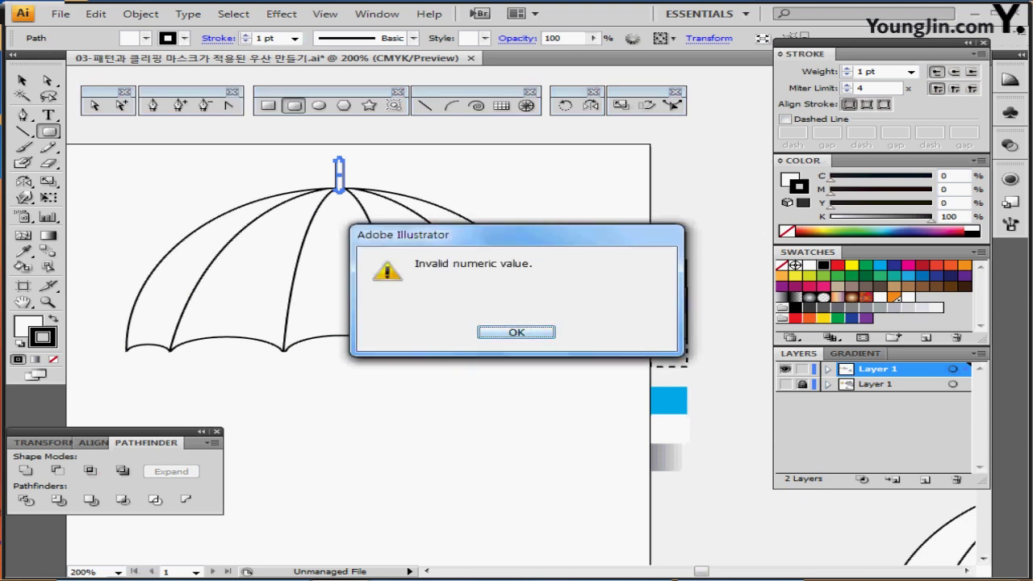
{"action": "key", "text": "Return"}
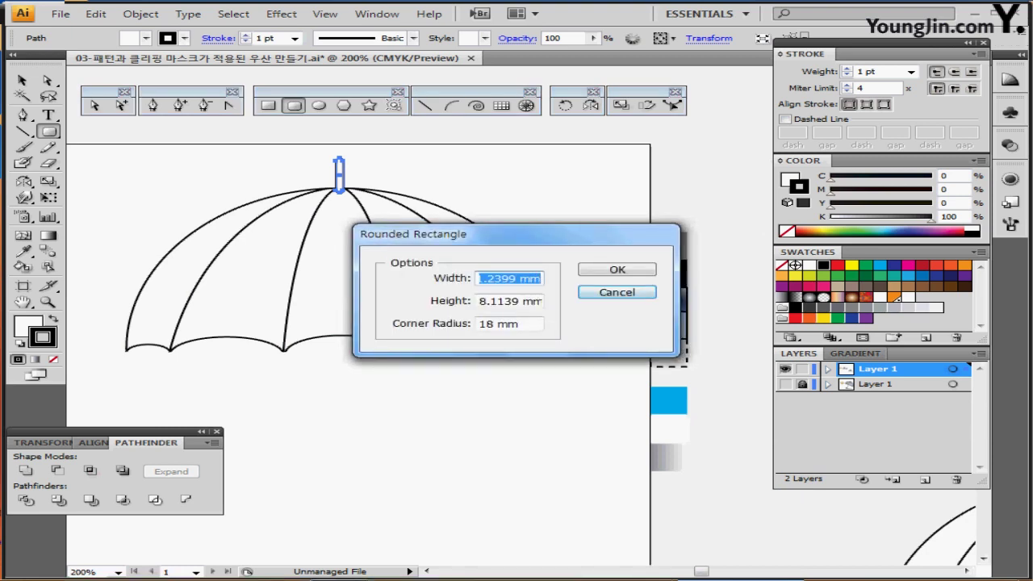
{"action": "left_click", "coordinate": [616, 292]}
- Fill the umbrella tip with the grey sample colour and taper it by scaling its upper anchor points to 50%
{"action": "key", "text": "i"}
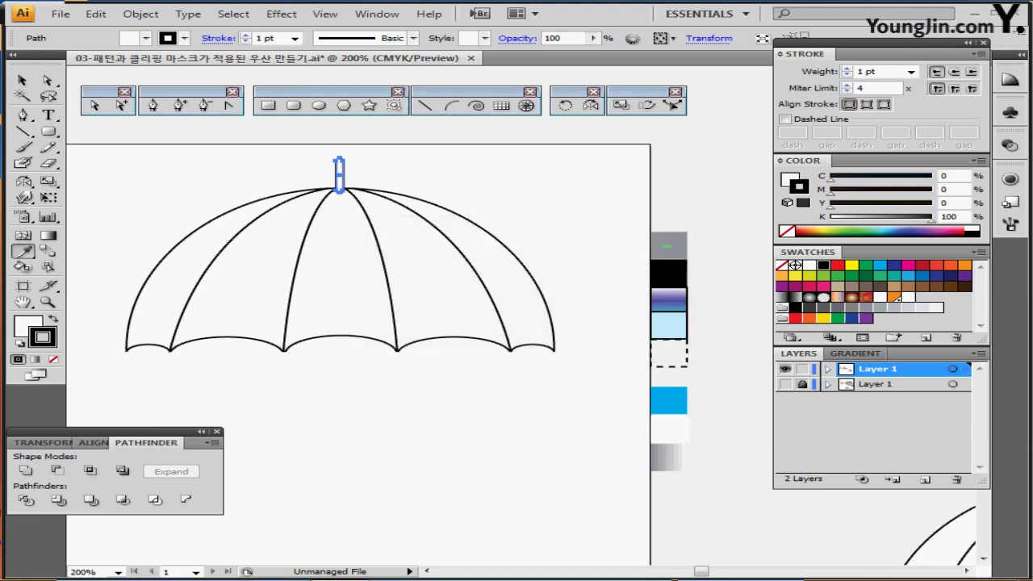
{"action": "left_click", "coordinate": [668, 246]}
{"action": "key", "text": "ctrl+plus"}
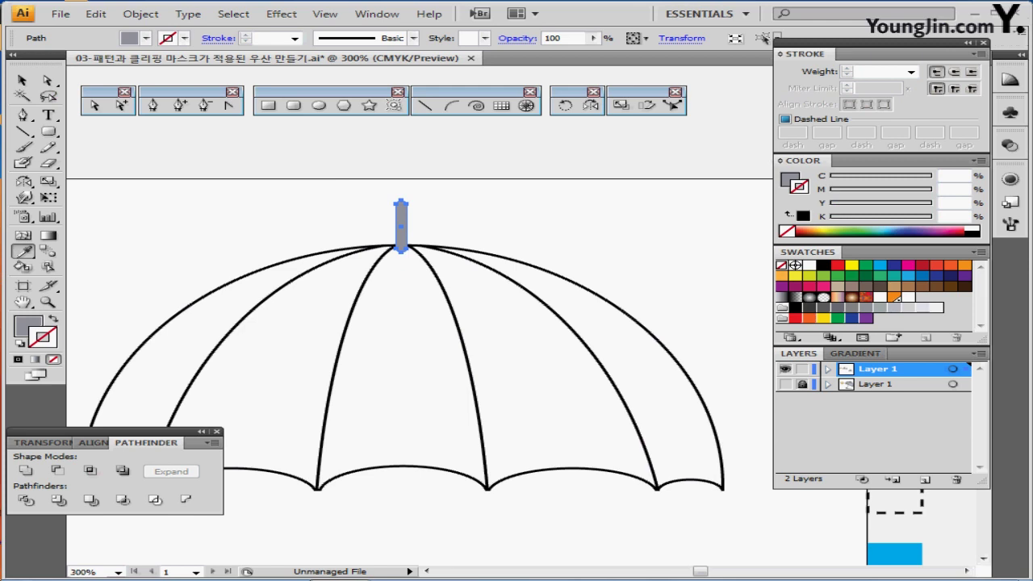
{"action": "key", "text": "a"}
{"action": "left_click_drag", "start_coordinate": [372, 191], "coordinate": [442, 219]}
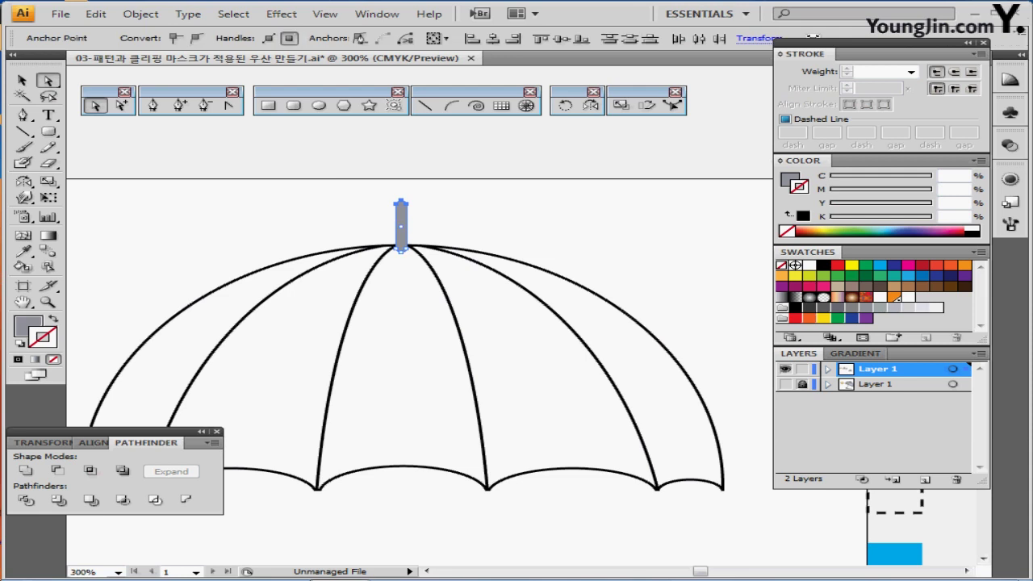
{"action": "double_click", "coordinate": [620, 105]}
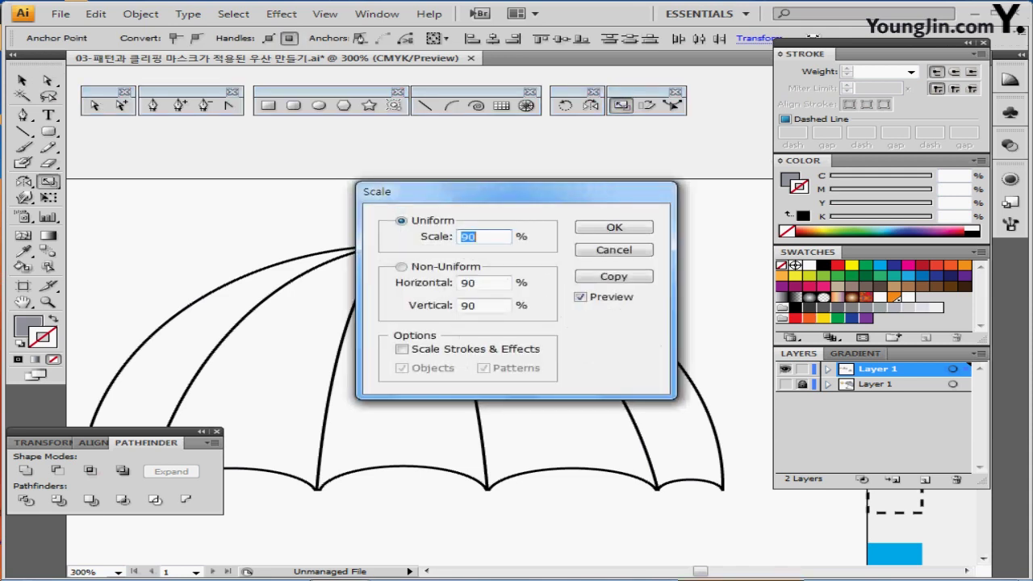
{"action": "type", "text": "50"}
{"action": "key", "text": "Return"}
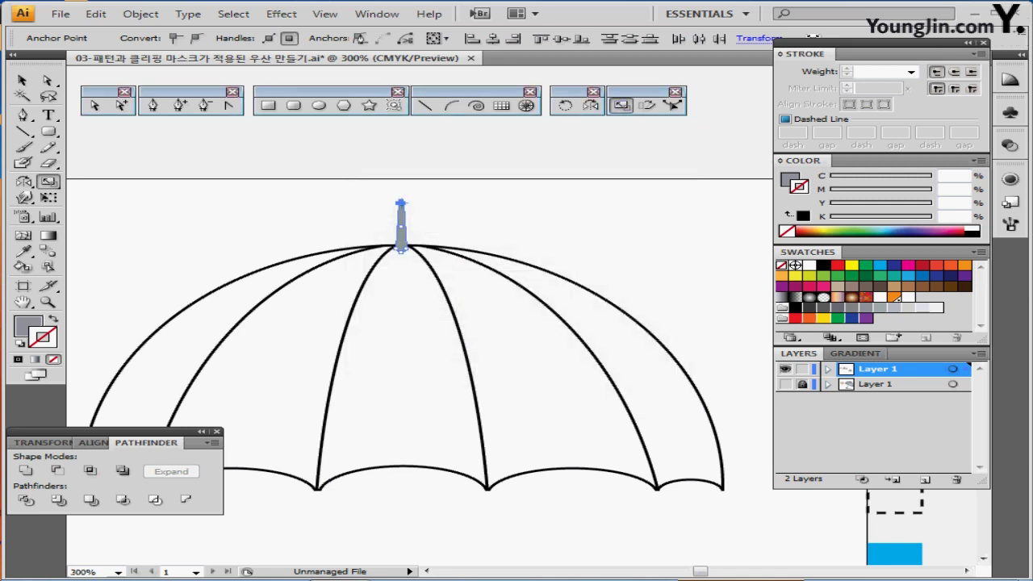
{"action": "key", "text": "ctrl+shift+a"}
- Draw a long, thin vertical rectangle as the umbrella's shaft, starting just inside the canopy's central scallop and running downward
{"action": "key", "text": "ctrl+minus"}
{"action": "left_click_drag", "start_coordinate": [464, 323], "coordinate": [436, 260]}
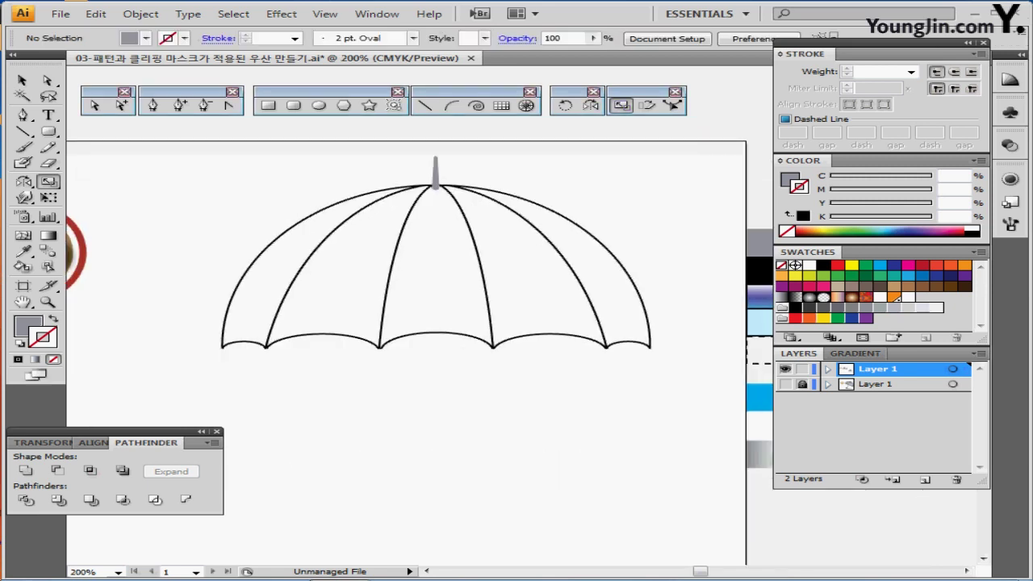
{"action": "scroll", "coordinate": [420, 334], "scroll_direction": "down", "scroll_amount": 3}
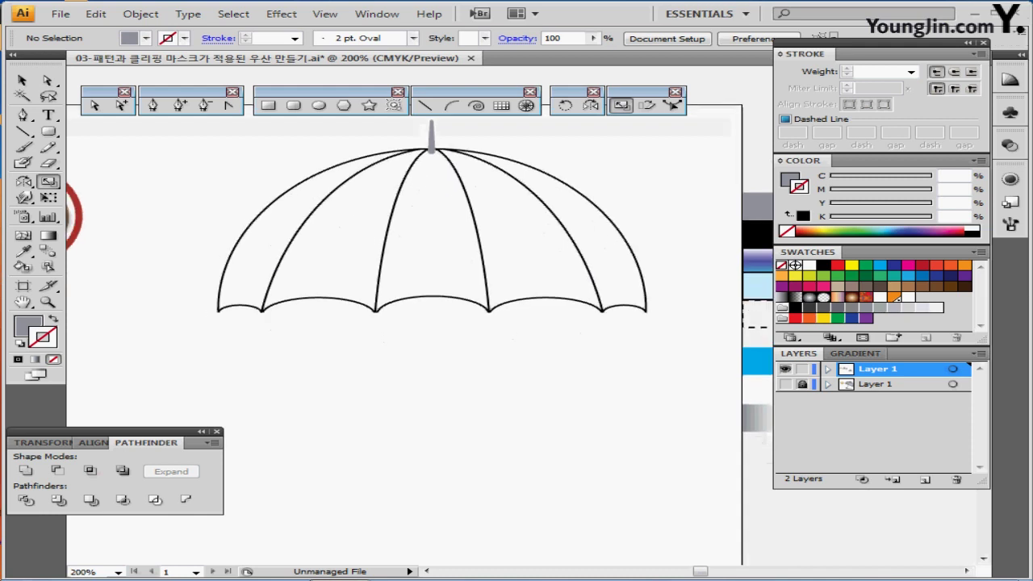
{"action": "left_click", "coordinate": [269, 106]}
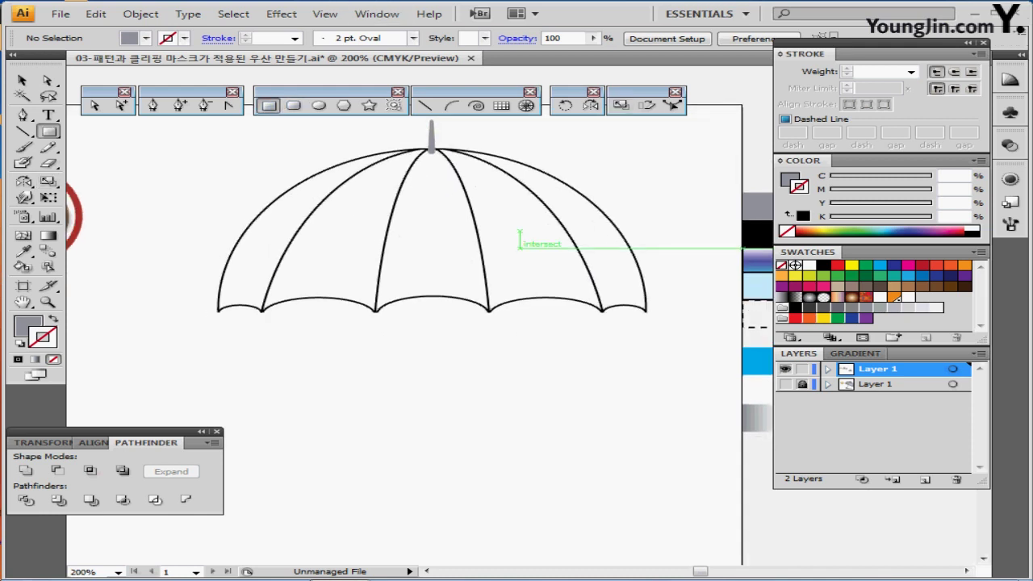
{"action": "left_click_drag", "start_coordinate": [427, 282], "coordinate": [418, 454]}
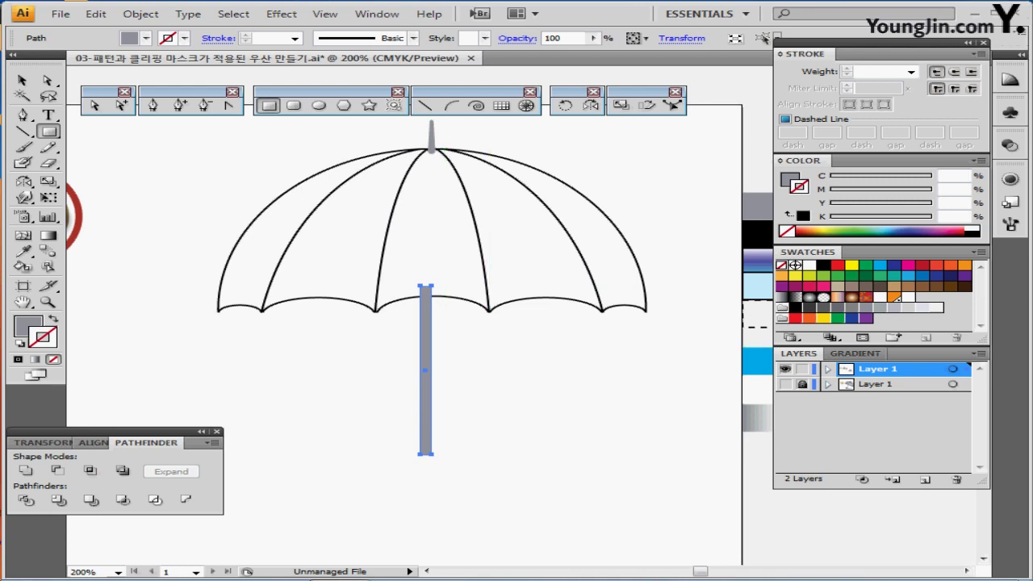
{"action": "key", "text": "ctrl+z"}
{"action": "left_click_drag", "start_coordinate": [429, 281], "coordinate": [432, 487]}
- Draw a small rounded rectangle over the shaft's lower end as the handle and fill it with the black sample colour
{"action": "left_click", "coordinate": [294, 105]}
{"action": "key", "text": "Left"}
{"action": "key", "text": "Right"}
{"action": "key", "text": "ctrl+minus"}
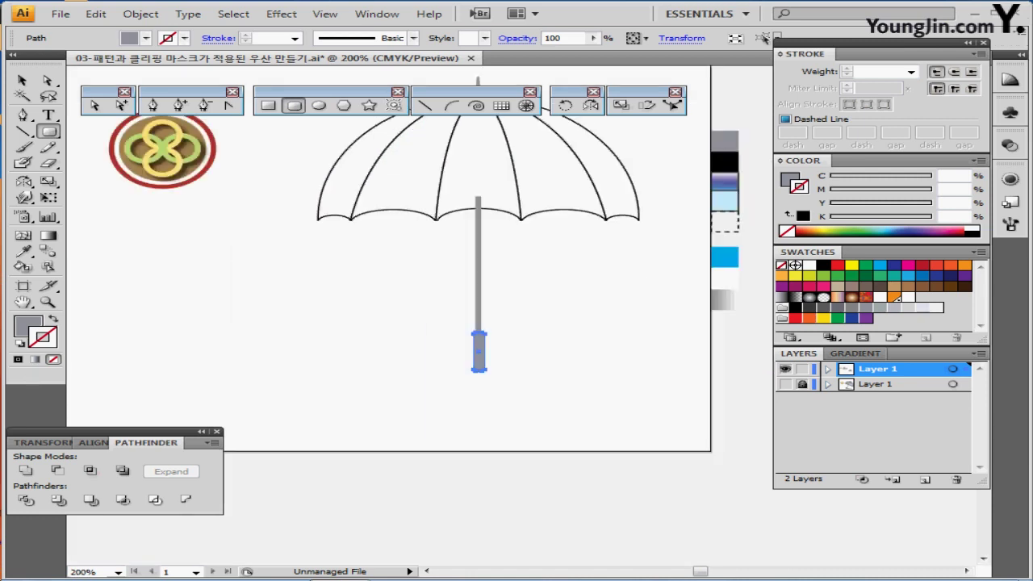
{"action": "left_click_drag", "start_coordinate": [477, 351], "coordinate": [391, 327]}
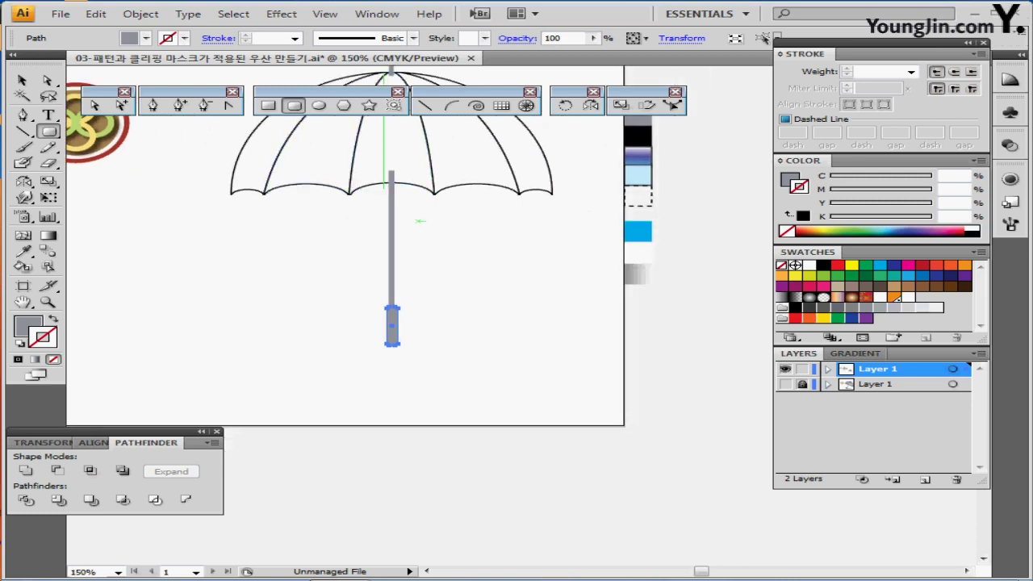
{"action": "left_click_drag", "start_coordinate": [622, 185], "coordinate": [605, 255]}
{"action": "key", "text": "i"}
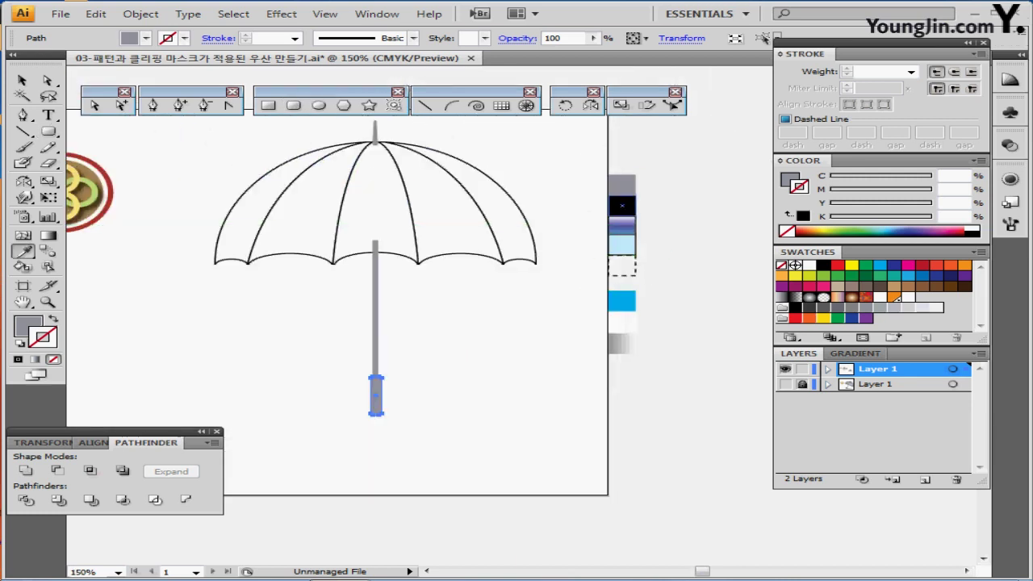
{"action": "left_click", "coordinate": [626, 204]}
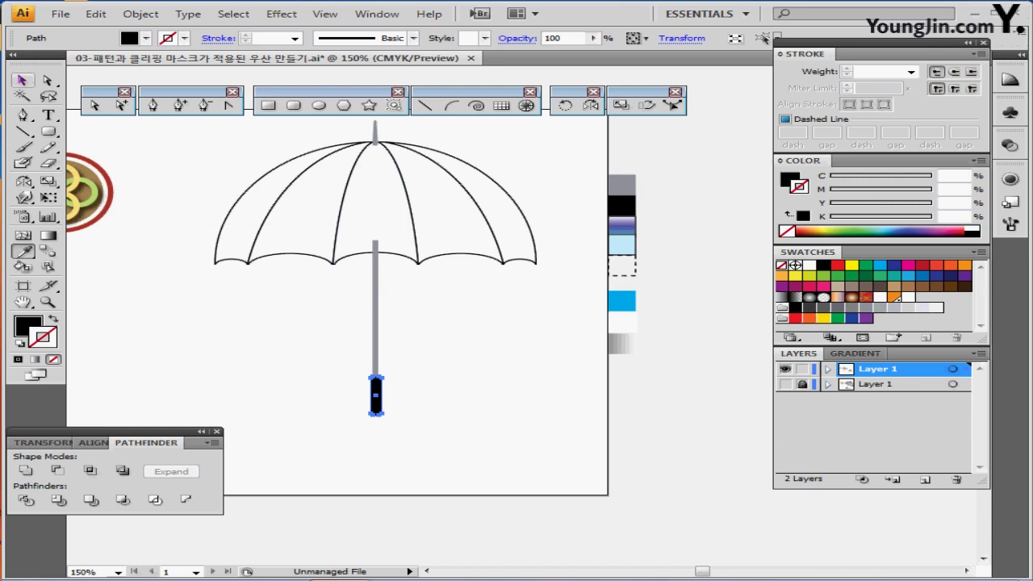
- Align the canopy, tip, shaft and handle to one another by their horizontal centres
{"action": "key", "text": "v"}
{"action": "key", "text": "ctrl+a"}
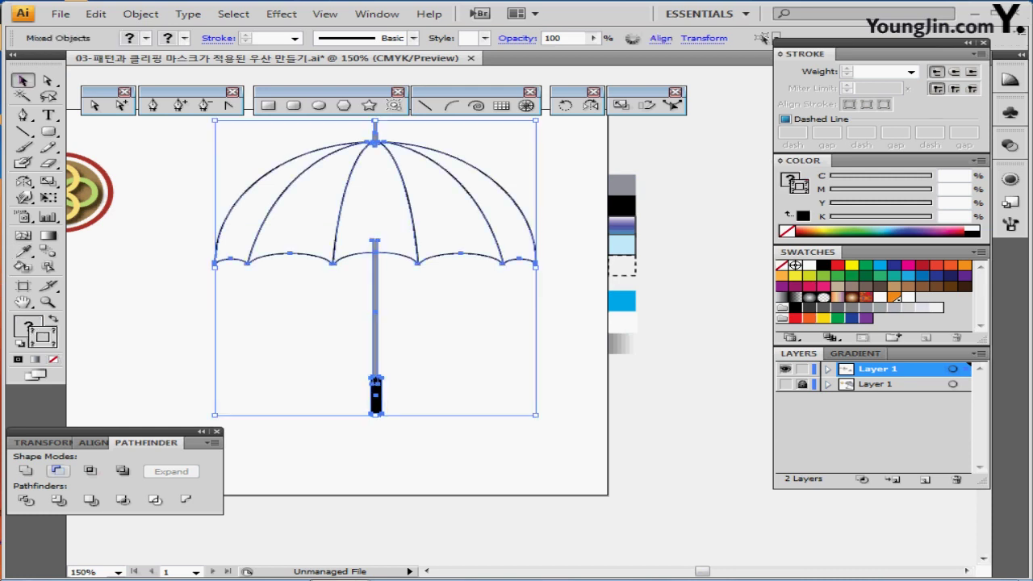
{"action": "left_click", "coordinate": [94, 442]}
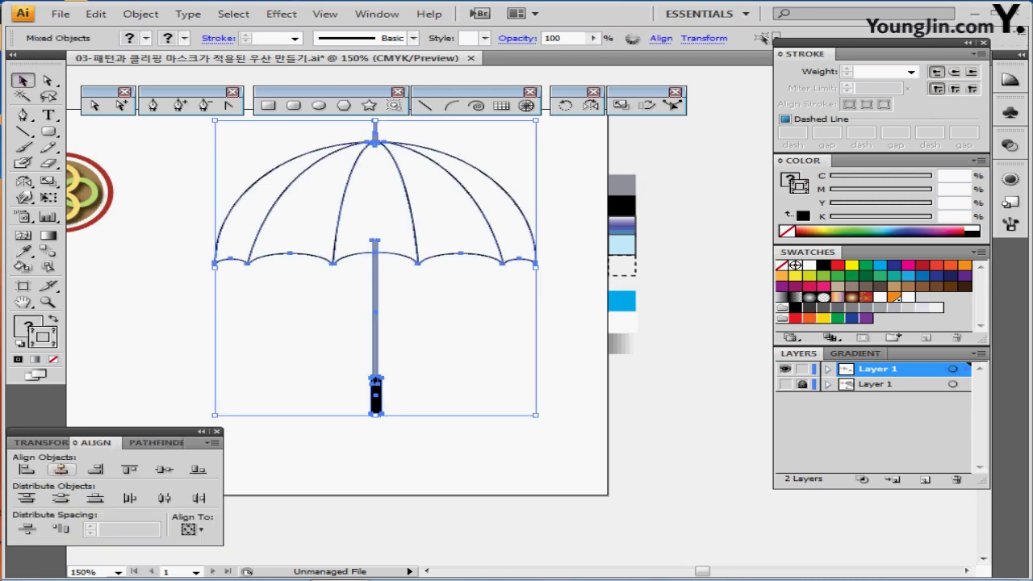
{"action": "key", "text": "ctrl+shift+a"}
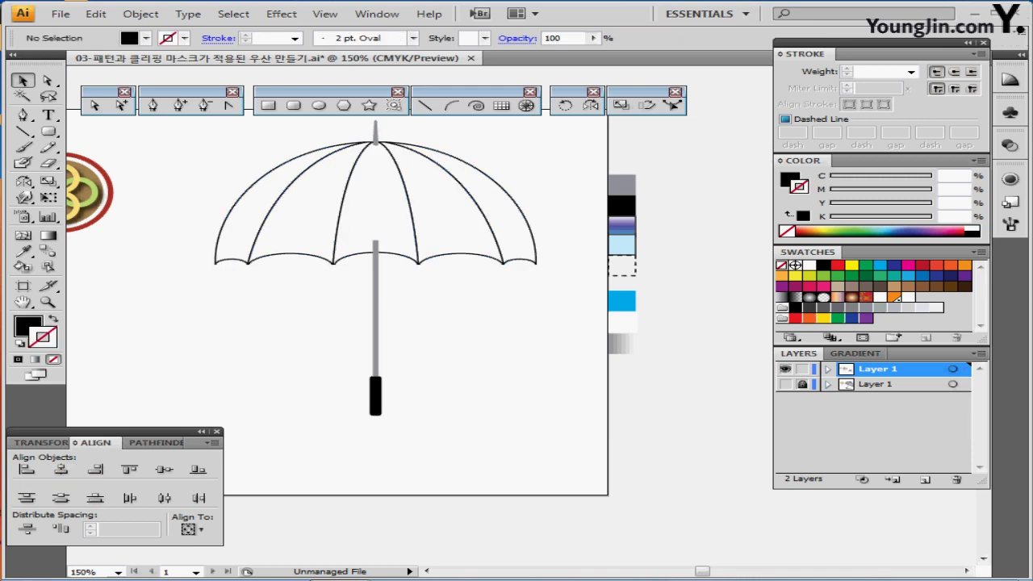
- Send the shaft and handle to the back behind the canopy, and save the document
{"action": "left_click", "coordinate": [375, 323]}
{"action": "right_click", "coordinate": [387, 321]}
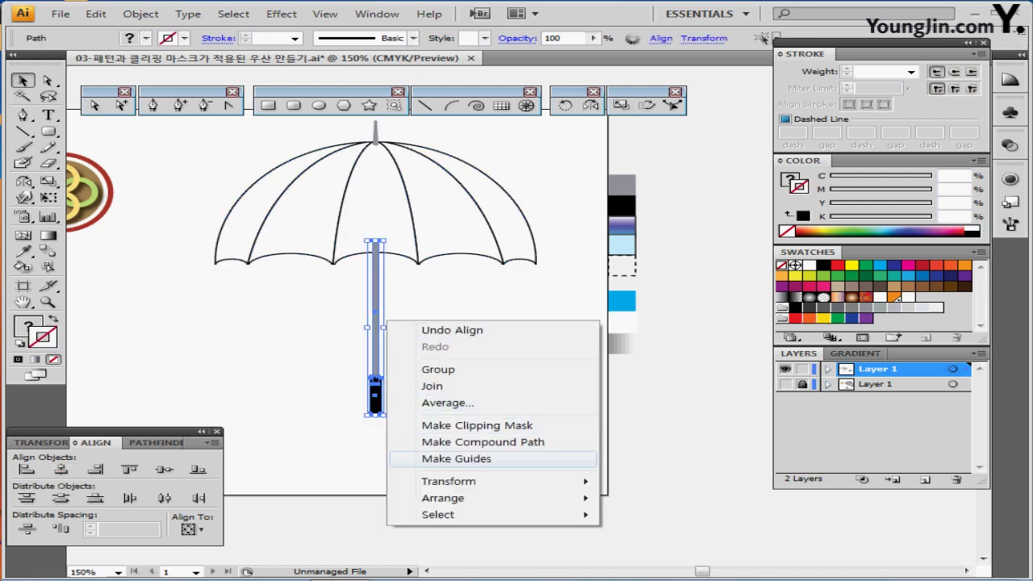
{"action": "mouse_move", "coordinate": [452, 498]}
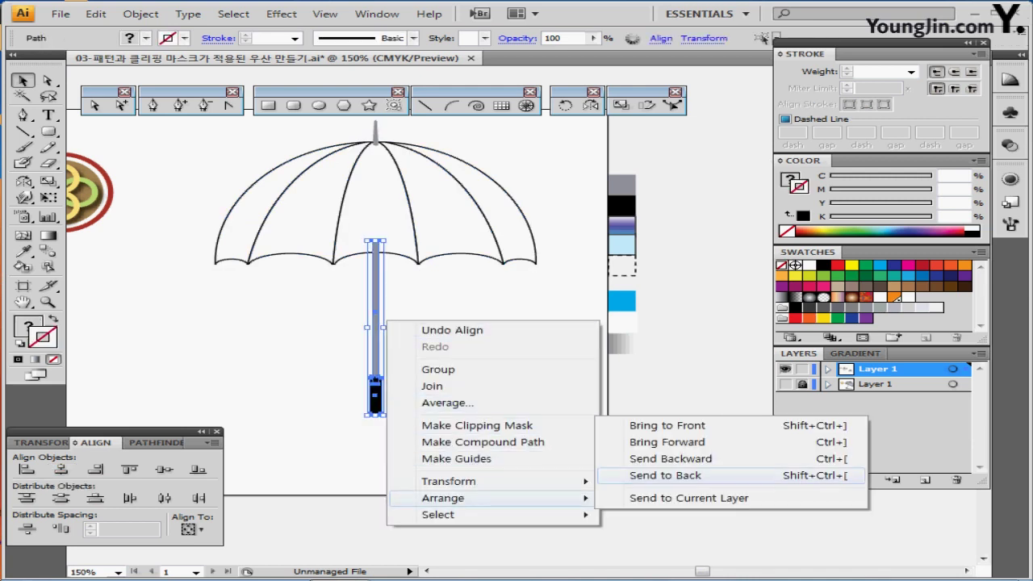
{"action": "left_click", "coordinate": [665, 476]}
{"action": "key", "text": "ctrl+shift+a"}
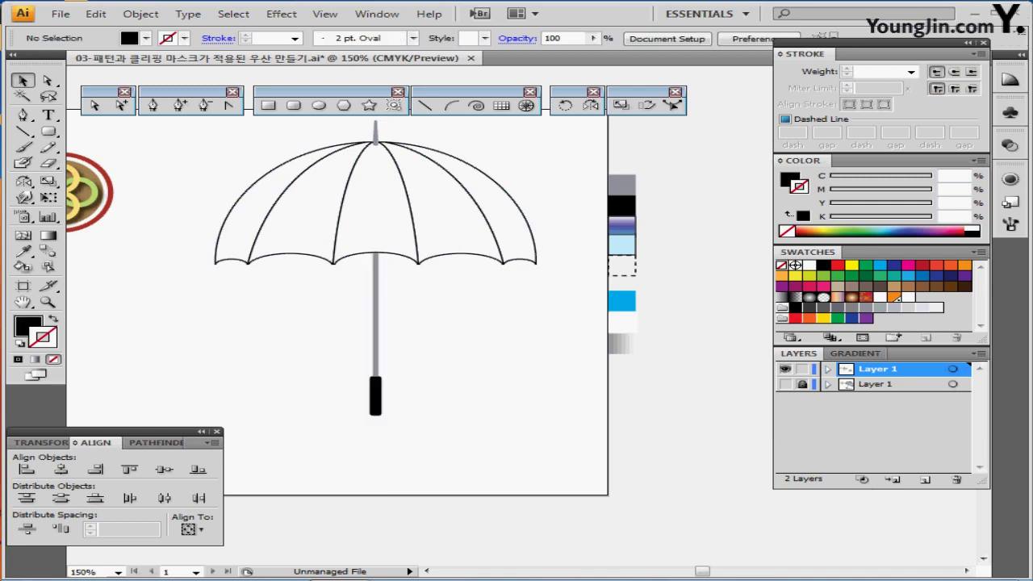
{"action": "left_click_drag", "start_coordinate": [341, 341], "coordinate": [447, 428]}
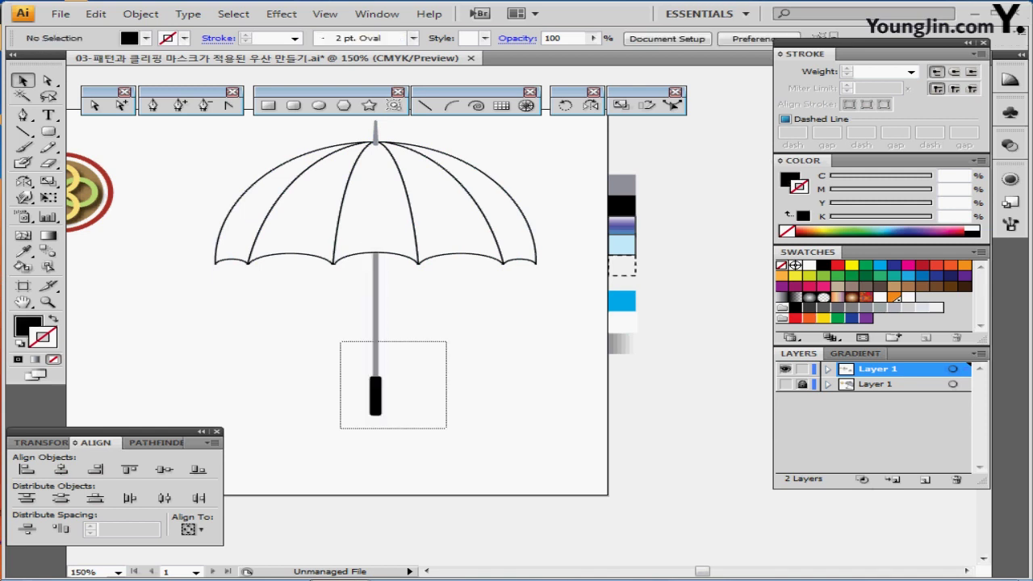
{"action": "key", "text": "ctrl+shift+a"}
{"action": "key", "text": "ctrl+s"}
- Nudge the shaft and handle together upward so that less of the shaft shows below the canopy
{"action": "left_click_drag", "start_coordinate": [323, 328], "coordinate": [423, 418]}
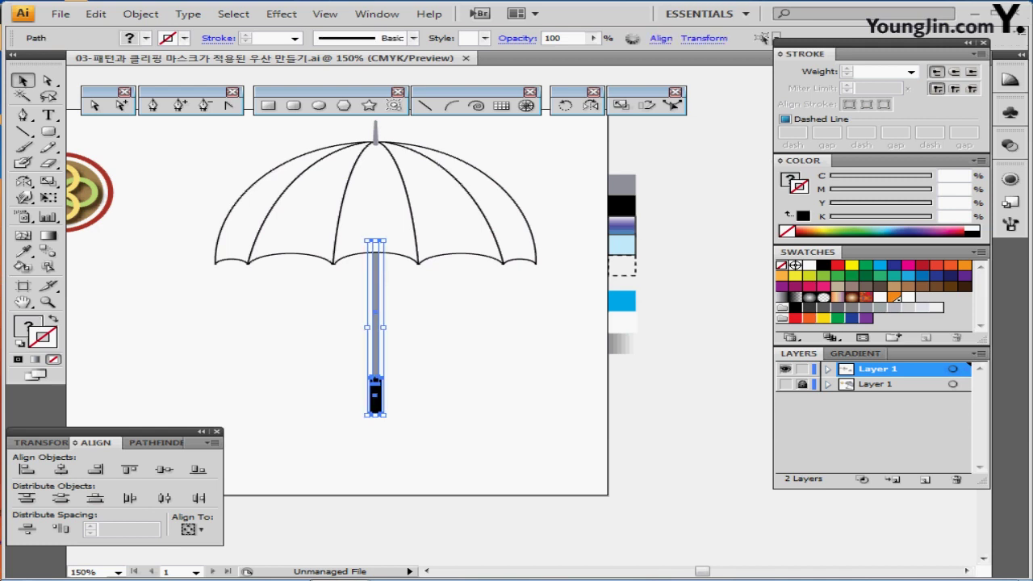
{"action": "key", "text": "Up"}
{"action": "key", "text": "Up"}
{"action": "key", "text": "Up"}
{"action": "key", "text": "Up"}
{"action": "key", "text": "Up"}
{"action": "key", "text": "Up"}
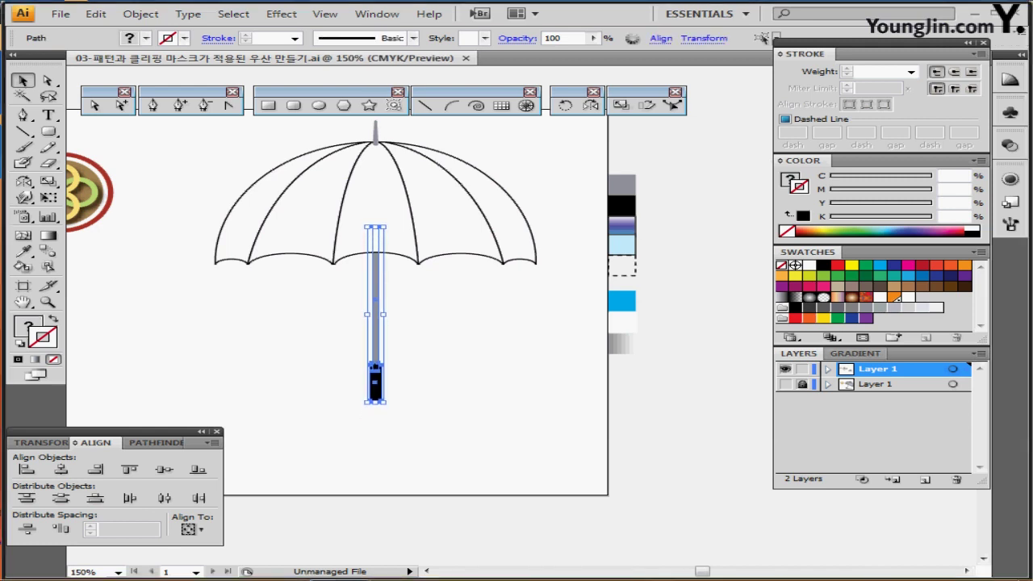
{"action": "key", "text": "ctrl+shift+a"}
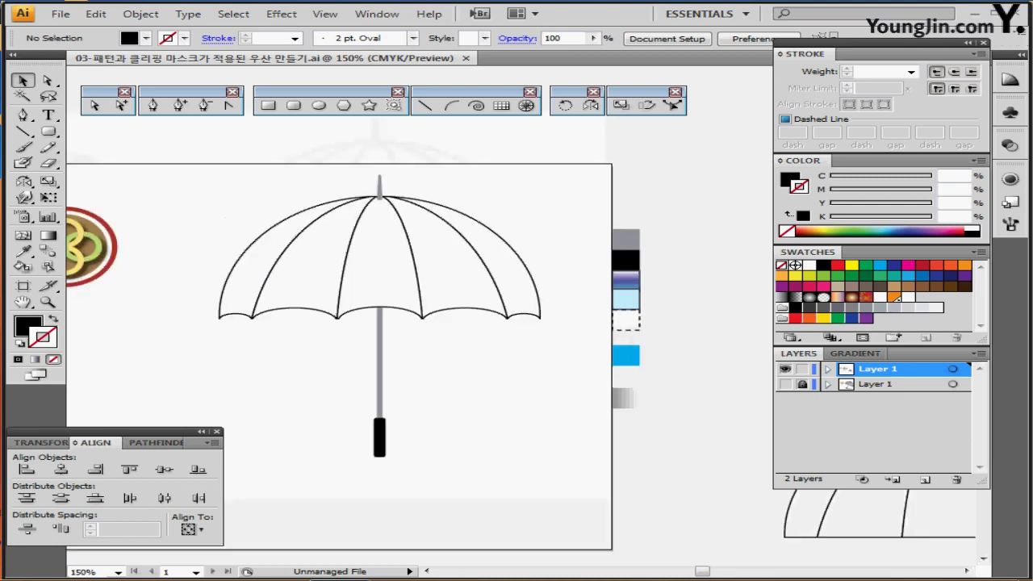
- Fill the canopy panels with the sample's blue, purple and white gradient, keeping the black 1 pt outline
{"action": "left_click", "coordinate": [420, 259]}
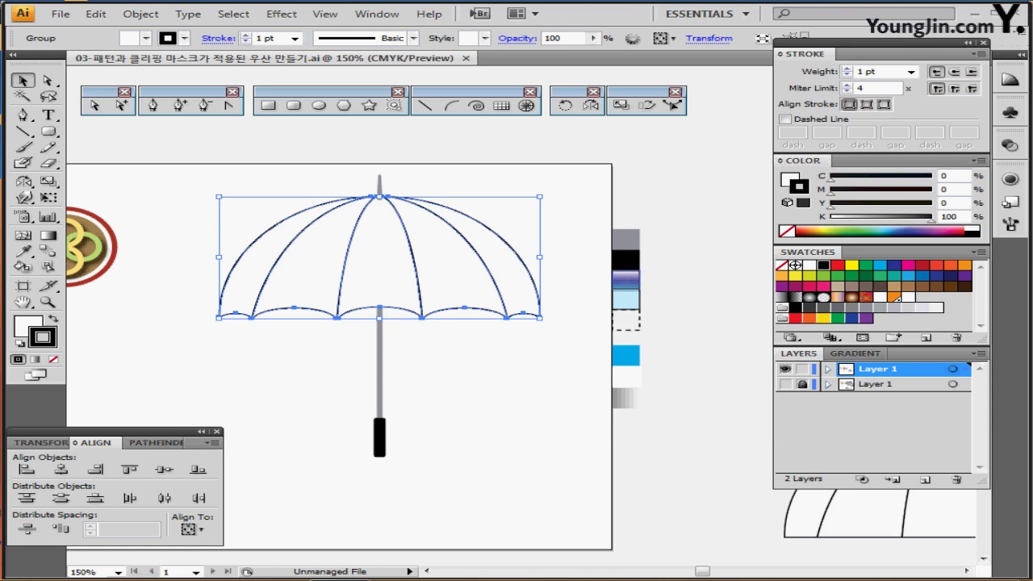
{"action": "key", "text": "i"}
{"action": "left_click", "coordinate": [633, 279]}
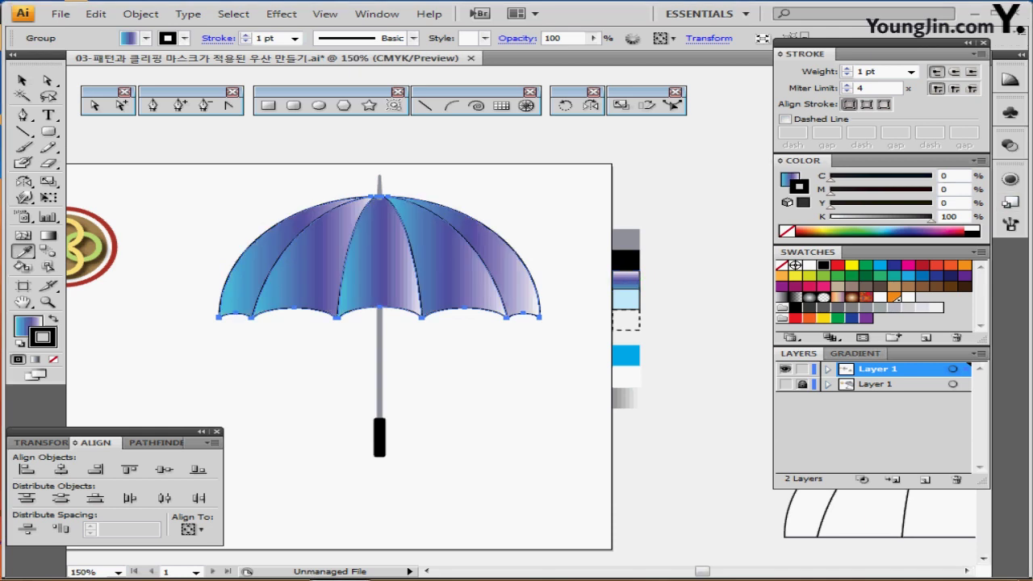
- Add a colour stop at about 28% to the canopy's linear gradient, between the light blue and purple stops
{"action": "left_click", "coordinate": [855, 353]}
{"action": "key", "text": "x"}
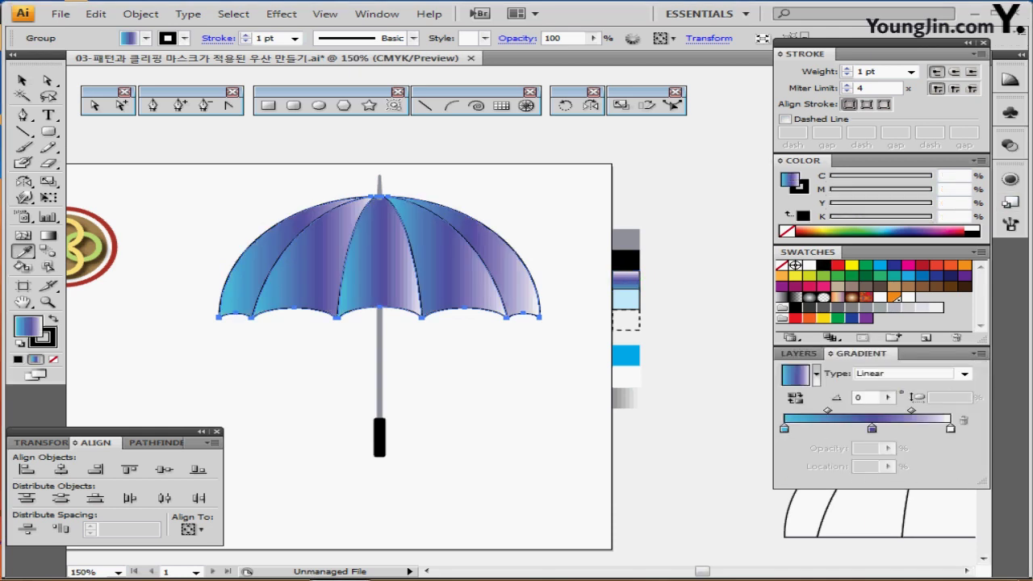
{"action": "left_click", "coordinate": [784, 428]}
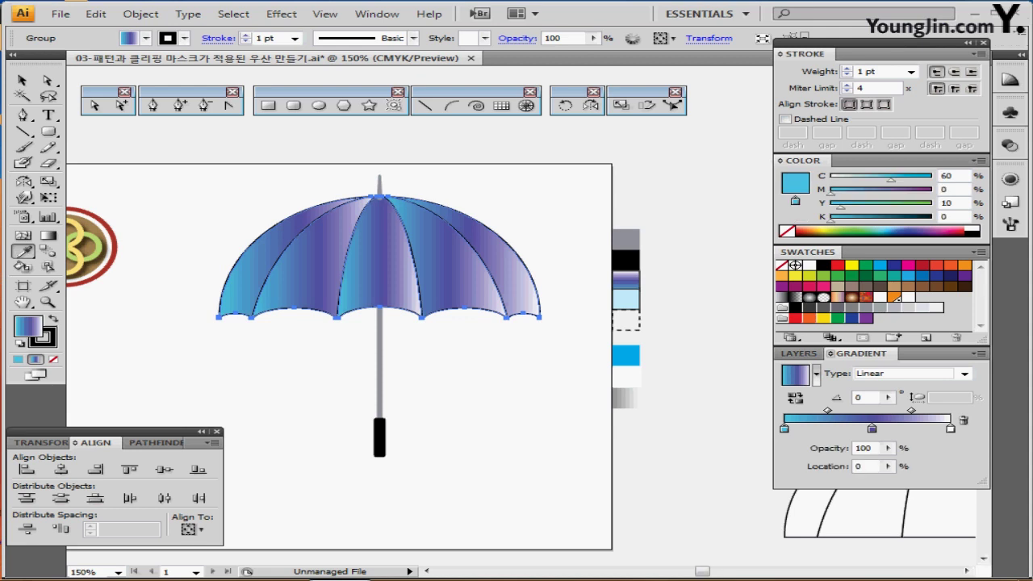
{"action": "double_click", "coordinate": [783, 429]}
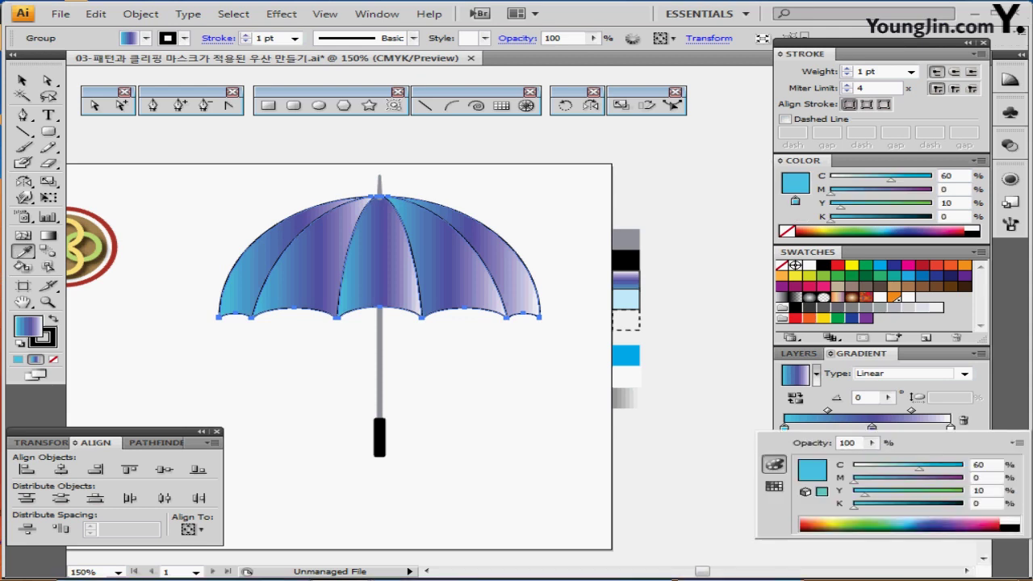
{"action": "key", "text": "Escape"}
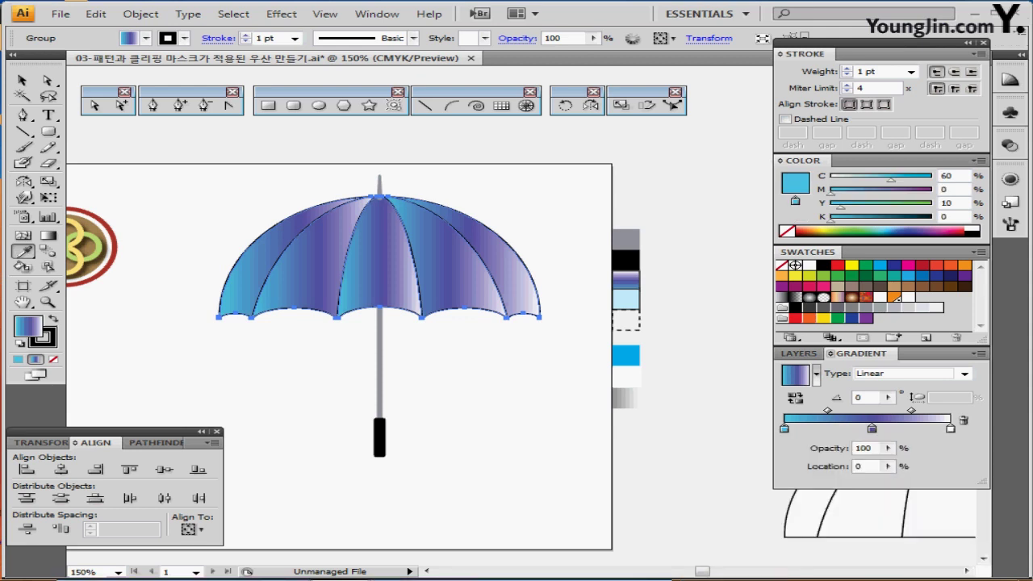
{"action": "left_click", "coordinate": [831, 427]}
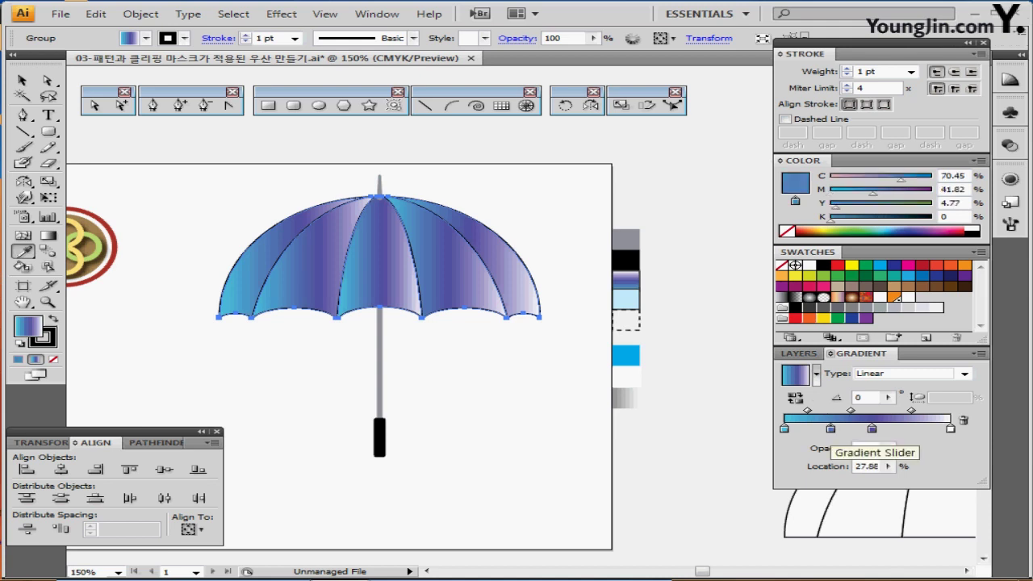
- Remove the extra blue stop from the canopy's linear gradient and set the gradient angle to 90°
{"action": "double_click", "coordinate": [831, 429]}
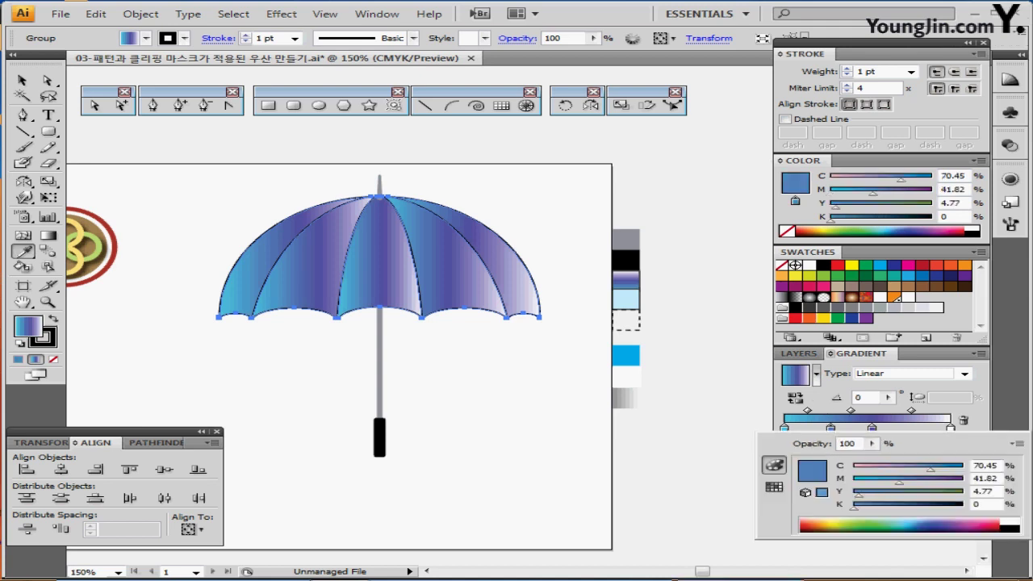
{"action": "key", "text": "Escape"}
{"action": "left_click_drag", "start_coordinate": [830, 429], "coordinate": [832, 464]}
{"action": "left_click", "coordinate": [872, 428]}
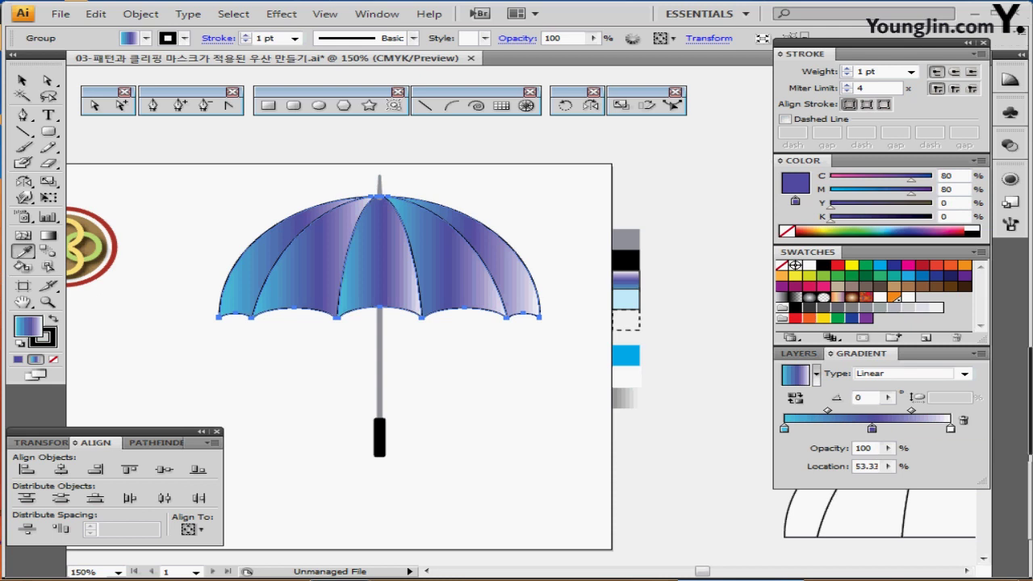
{"action": "type", "text": "90"}
{"action": "key", "text": "Return"}
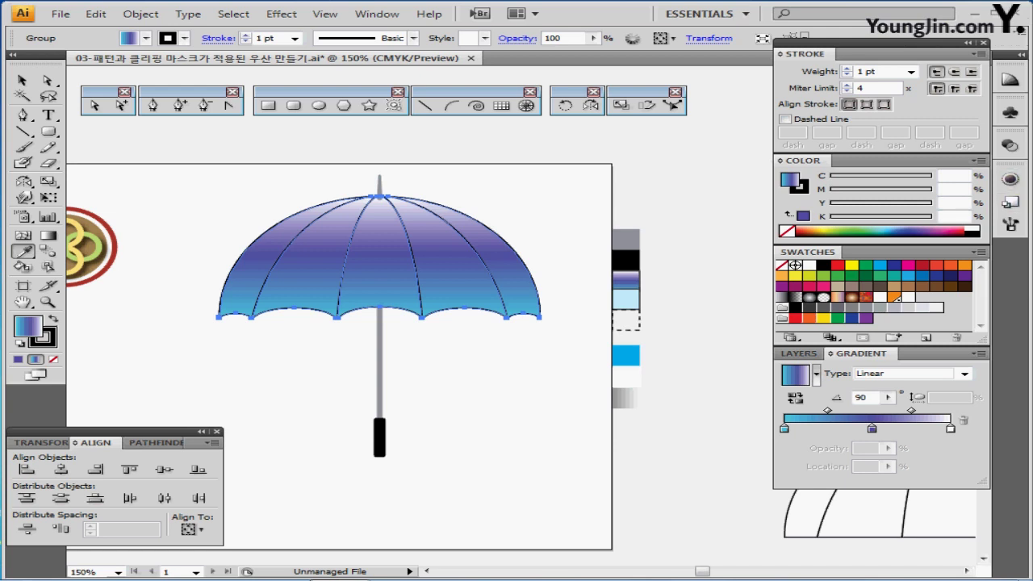
- Fill the canopy copy lying over the gradient with the 회전체 rosette pattern swatch and ungroup its panels
{"action": "left_click", "coordinate": [908, 298]}
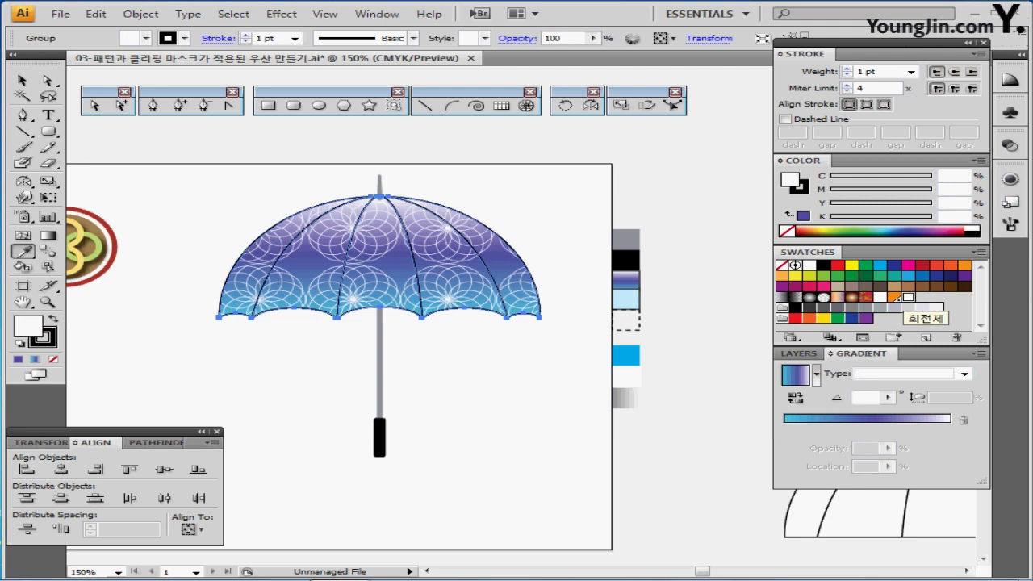
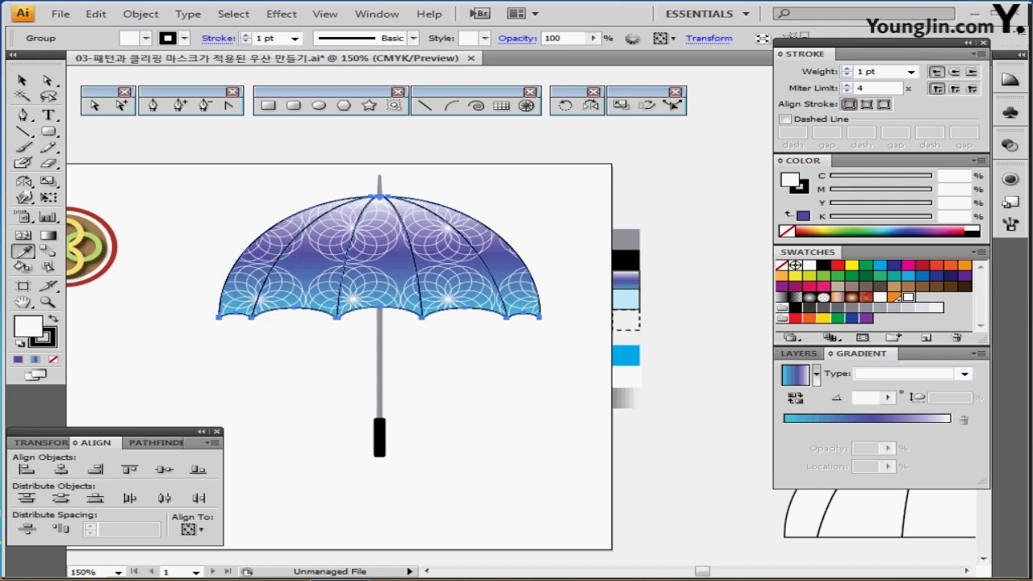
{"action": "right_click", "coordinate": [292, 259]}
{"action": "left_click", "coordinate": [335, 327]}
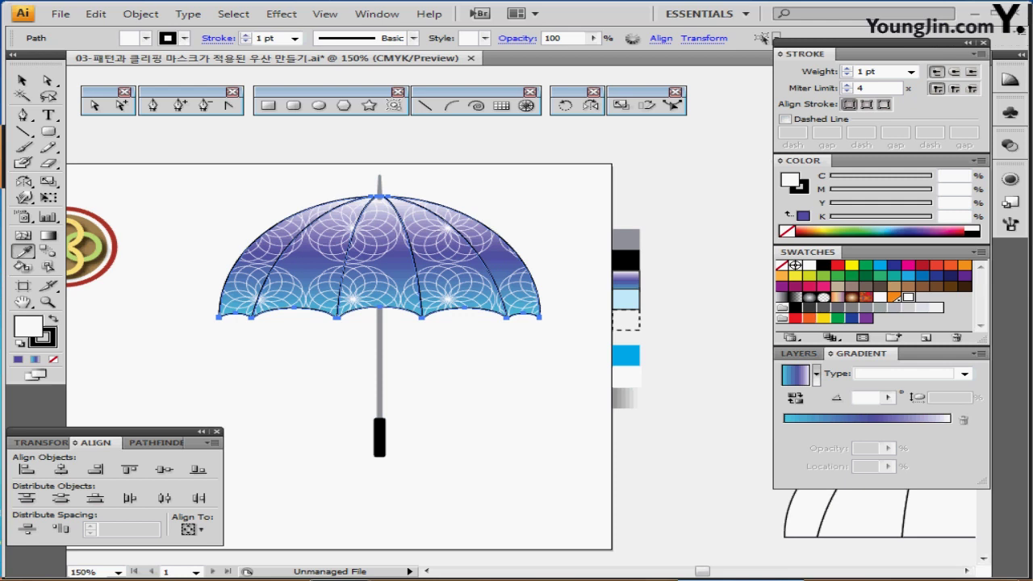
- Scale only the rosette pattern inside the canopy panels uniformly to 50%, excluding the objects
{"action": "key", "text": "s"}
{"action": "double_click", "coordinate": [621, 105]}
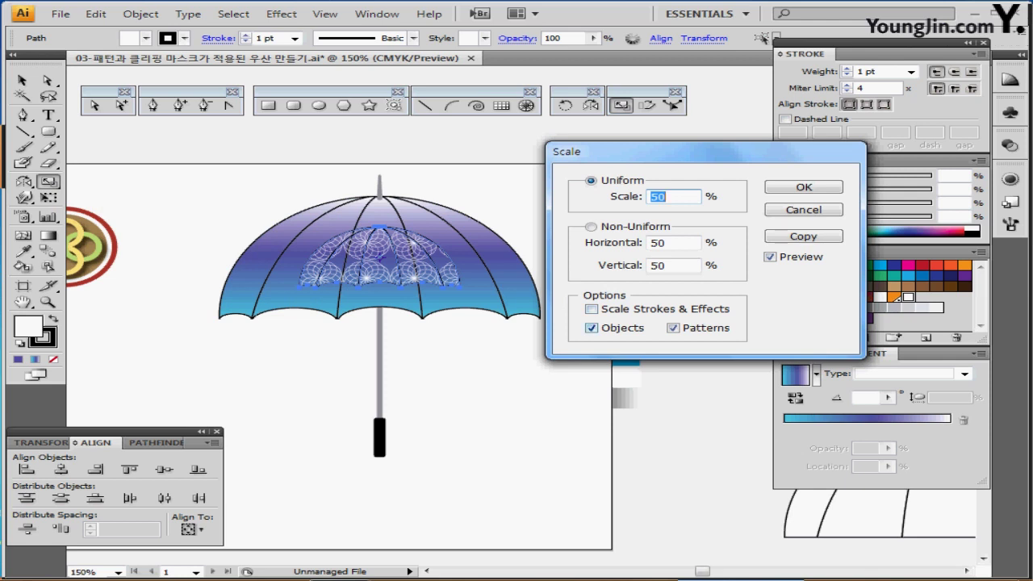
{"action": "left_click", "coordinate": [592, 327]}
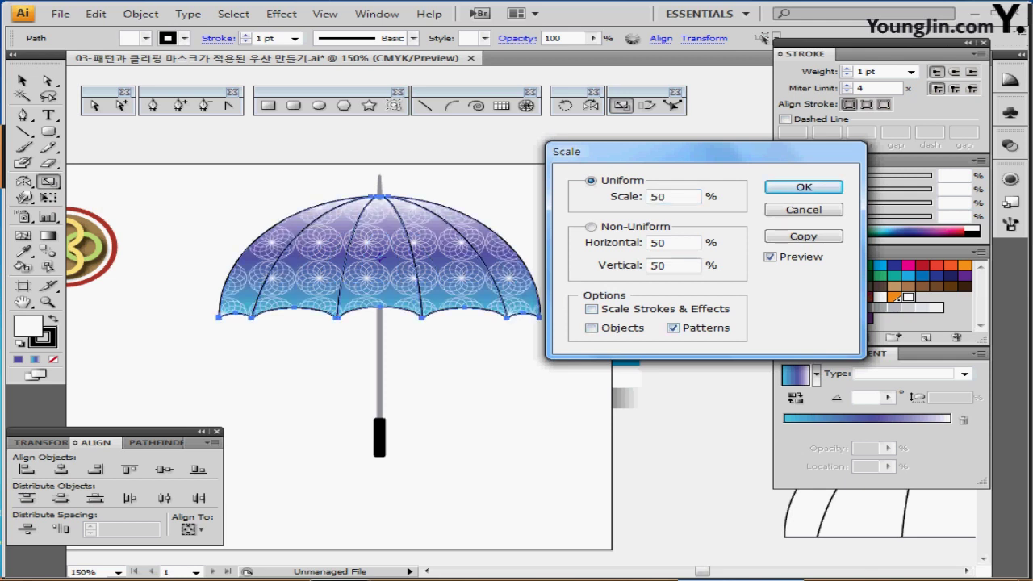
{"action": "double_click", "coordinate": [658, 196]}
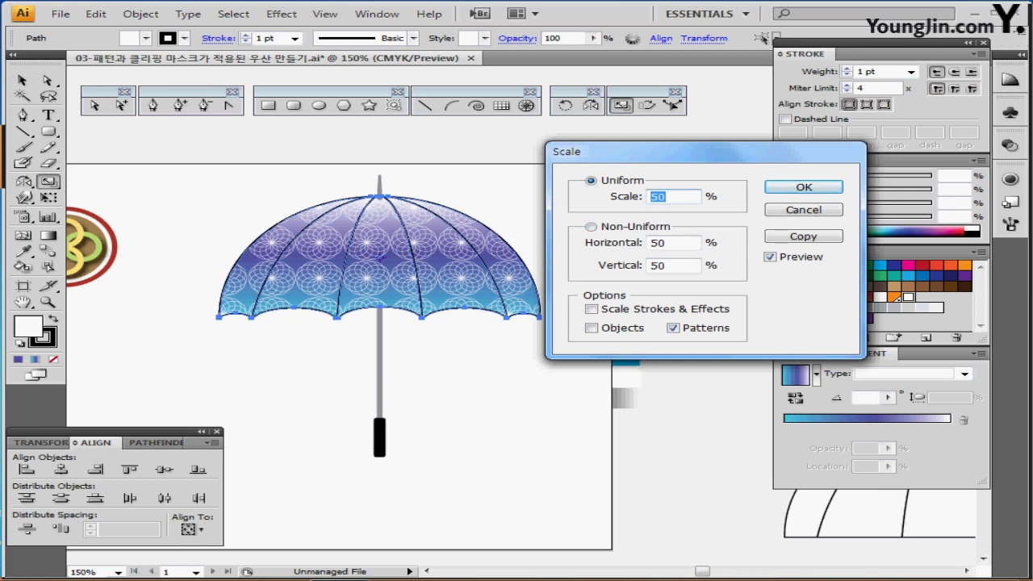
{"action": "left_click", "coordinate": [803, 186]}
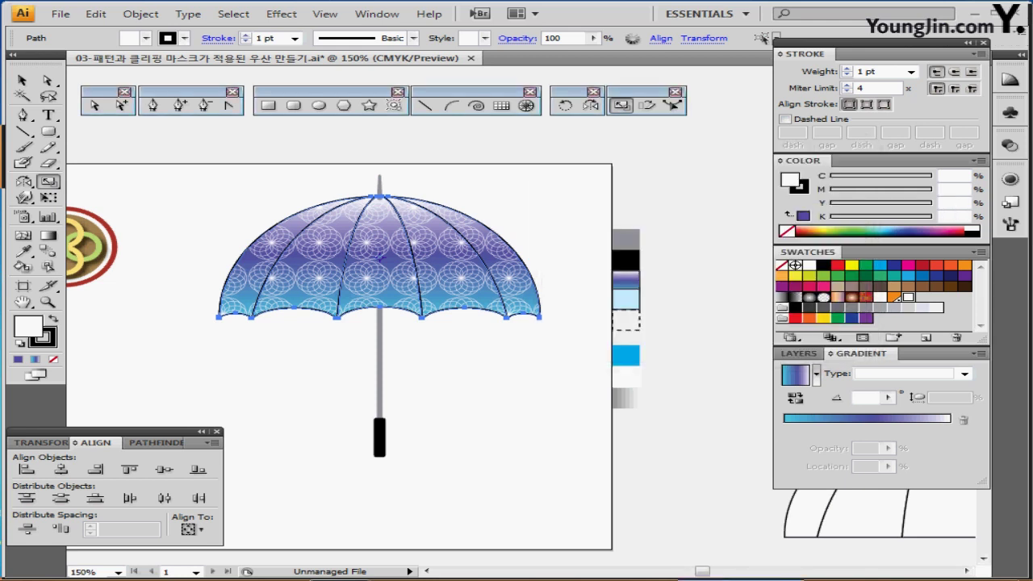
- Rotate only the rosette pattern inside the canopy panels by 30°, excluding the objects
{"action": "double_click", "coordinate": [565, 104]}
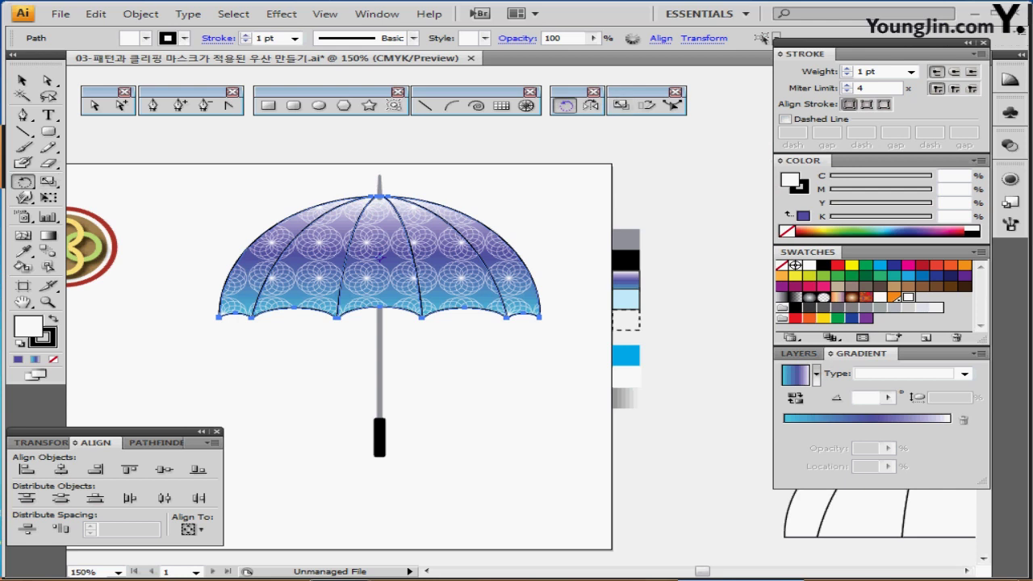
{"action": "left_click_drag", "start_coordinate": [517, 233], "coordinate": [631, 215]}
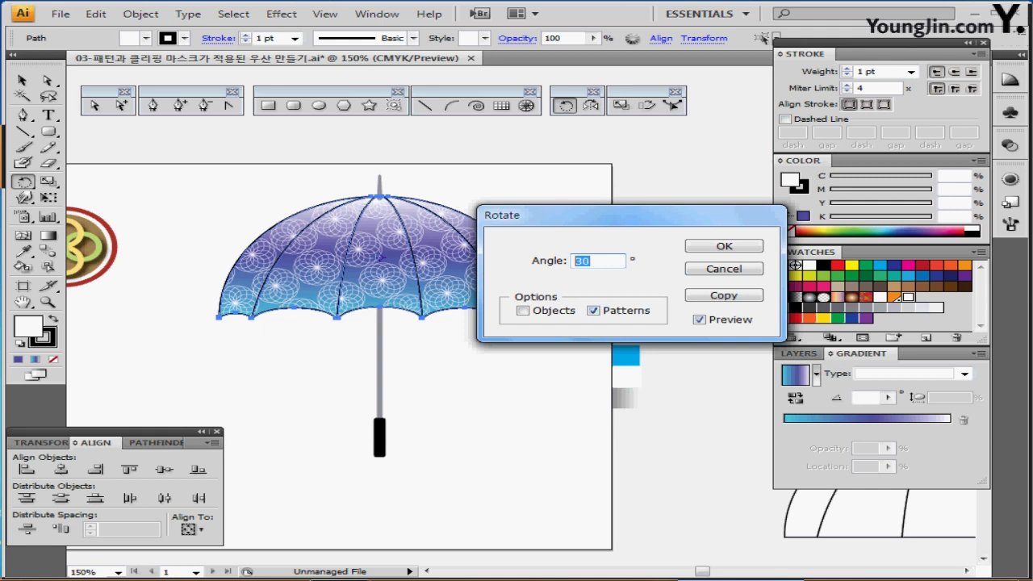
{"action": "key", "text": "Return"}
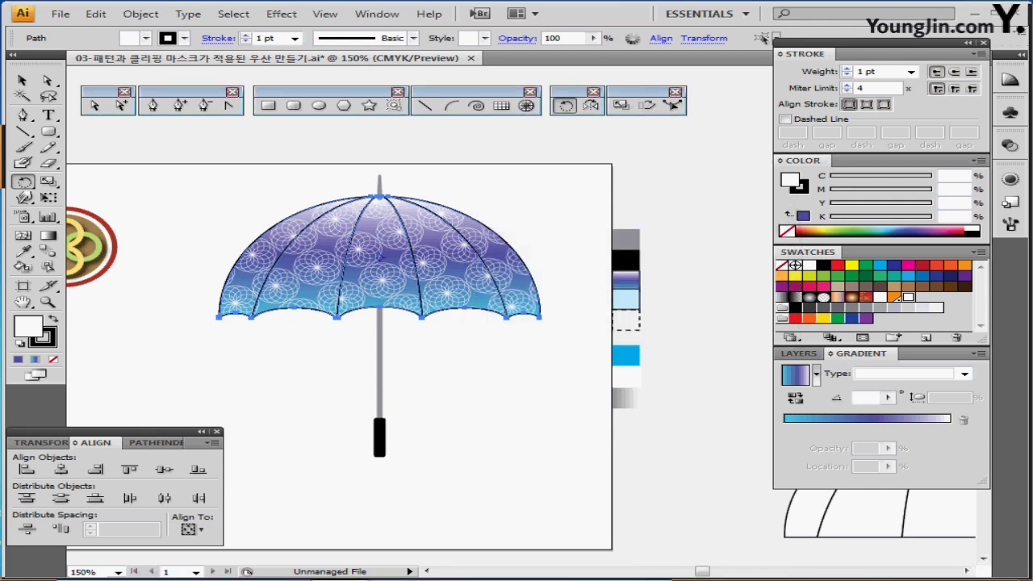
- Set the opacity of the pattern-filled canopy panels to 70%, save the document, and deselect everything
{"action": "left_click", "coordinate": [517, 38]}
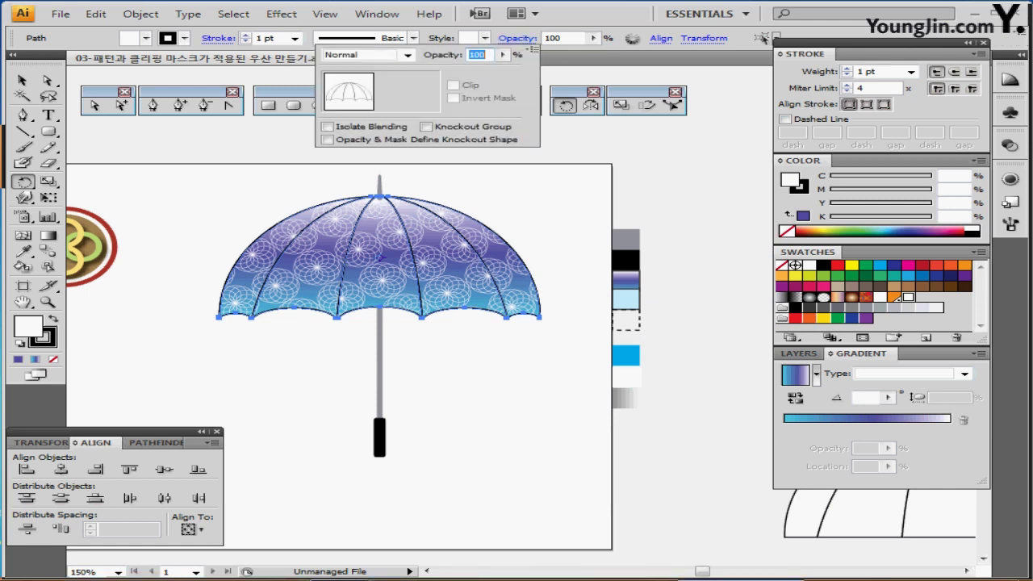
{"action": "type", "text": "70"}
{"action": "key", "text": "Return"}
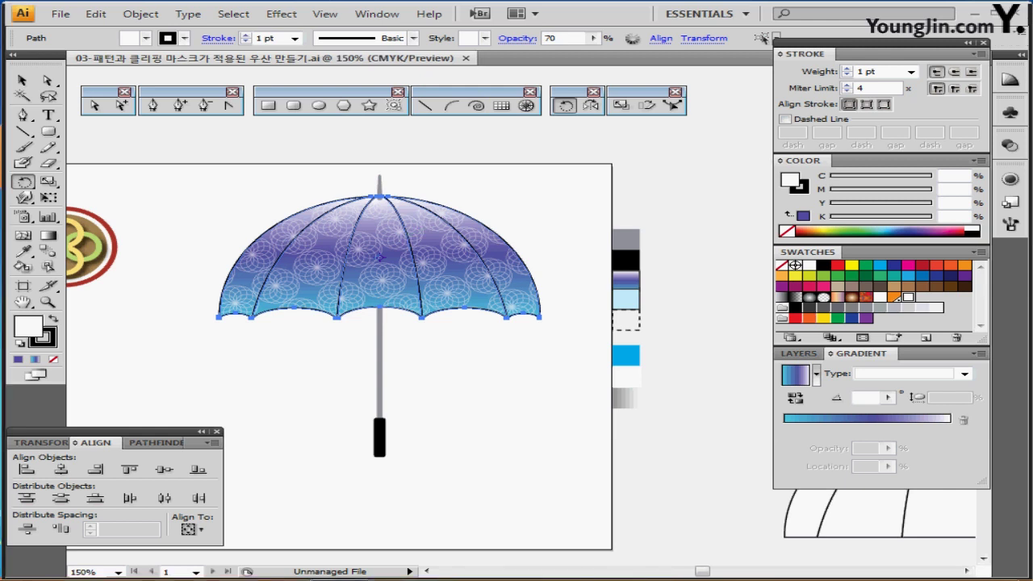
{"action": "key", "text": "ctrl"}
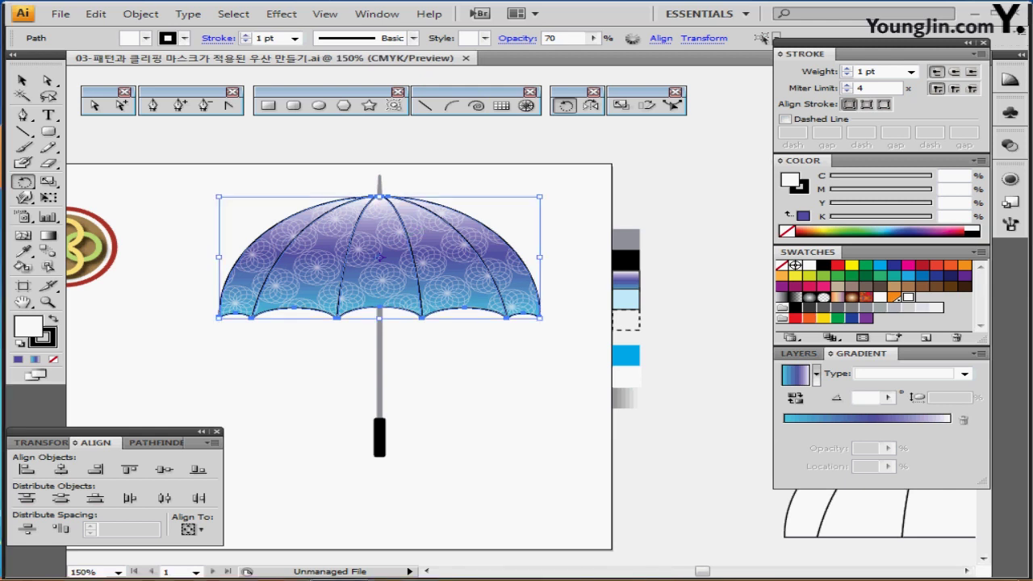
{"action": "key", "text": "ctrl+shift+a"}
- Copy the complete ring emblem and place the duplicate over the lower edge of the canopy's second panel from the left
{"action": "key", "text": "ctrl+equal"}
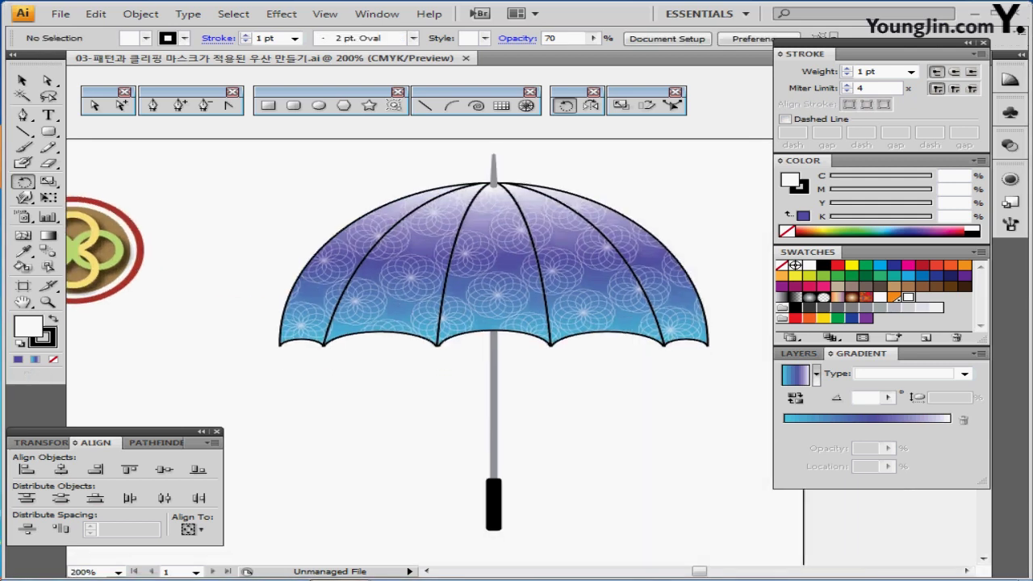
{"action": "left_click_drag", "start_coordinate": [494, 339], "coordinate": [575, 351]}
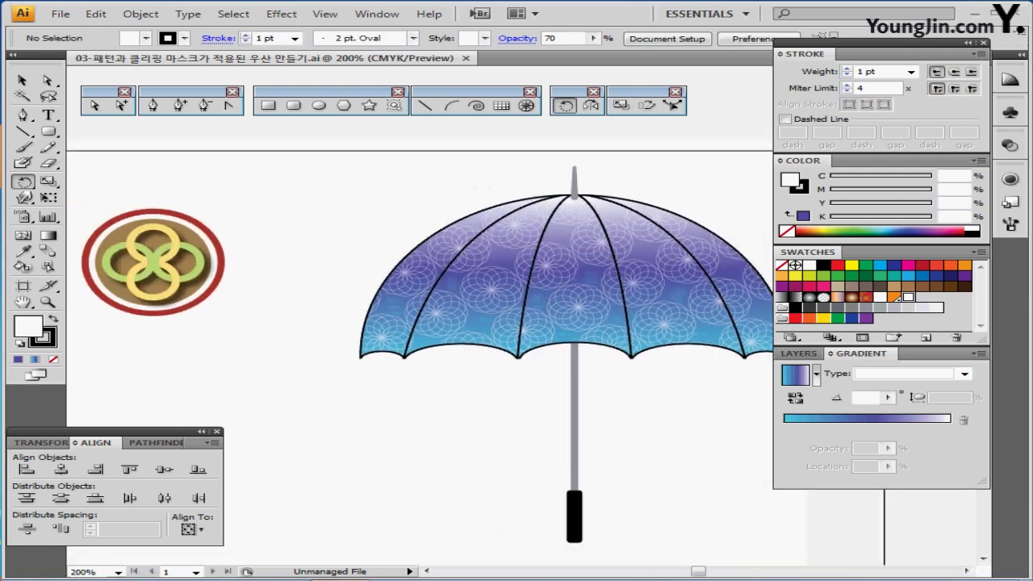
{"action": "left_click", "coordinate": [22, 80]}
{"action": "left_click_drag", "start_coordinate": [190, 185], "coordinate": [121, 298]}
{"action": "key", "text": "ctrl+shift+b"}
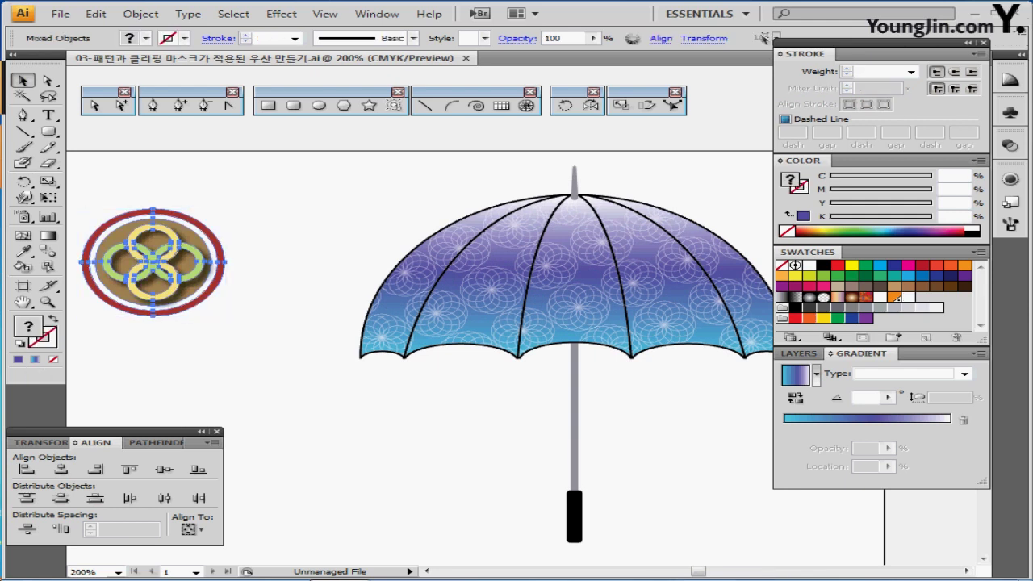
{"action": "key", "text": "ctrl+v"}
{"action": "left_click_drag", "start_coordinate": [494, 345], "coordinate": [331, 354]}
{"action": "key", "text": "ctrl+plus"}
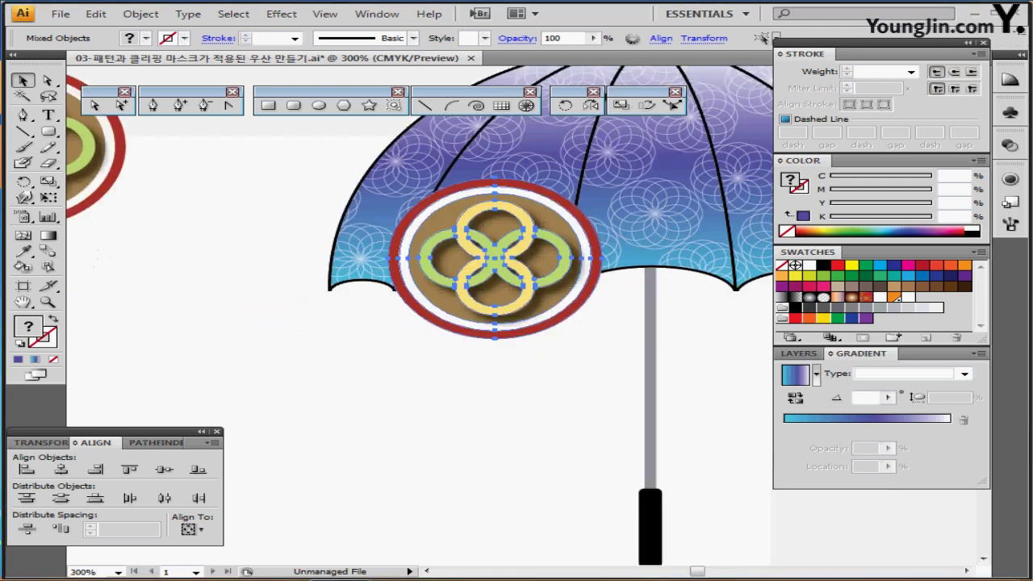
{"action": "left_click_drag", "start_coordinate": [497, 261], "coordinate": [339, 393]}
{"action": "key", "text": "ctrl+shift+a"}
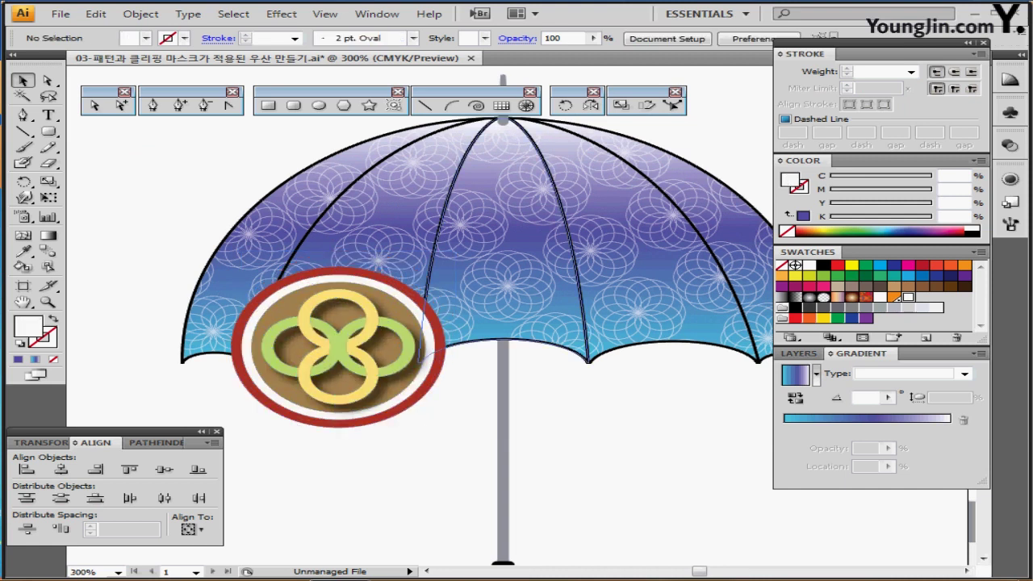
- Fill the pattern panel behind the emblem with the light blue sample colour, keeping its black 1 pt outline and 100% opacity
{"action": "left_click", "coordinate": [379, 226]}
{"action": "key", "text": "ctrl+shift+b"}
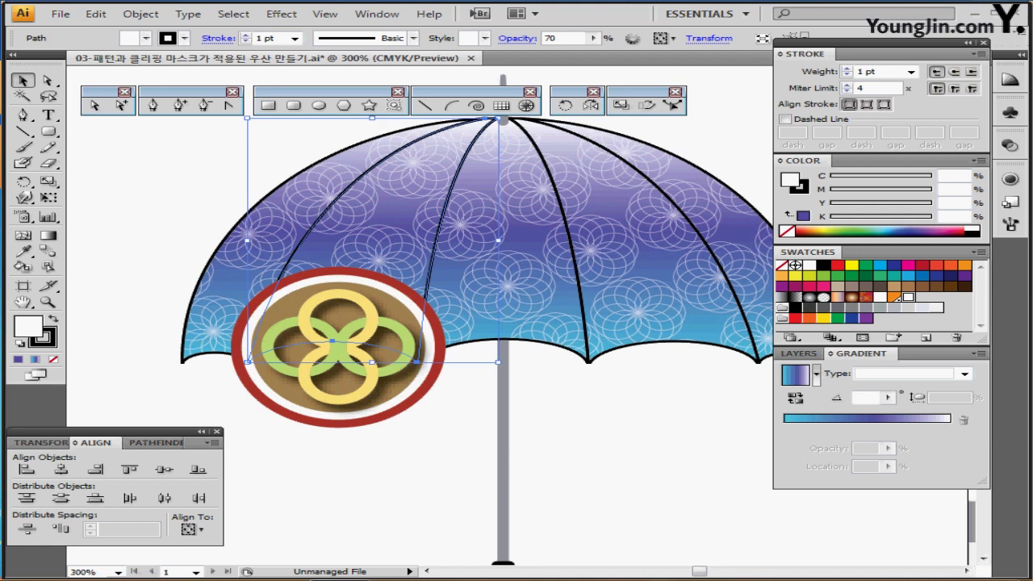
{"action": "key", "text": "ctrl+shift+b"}
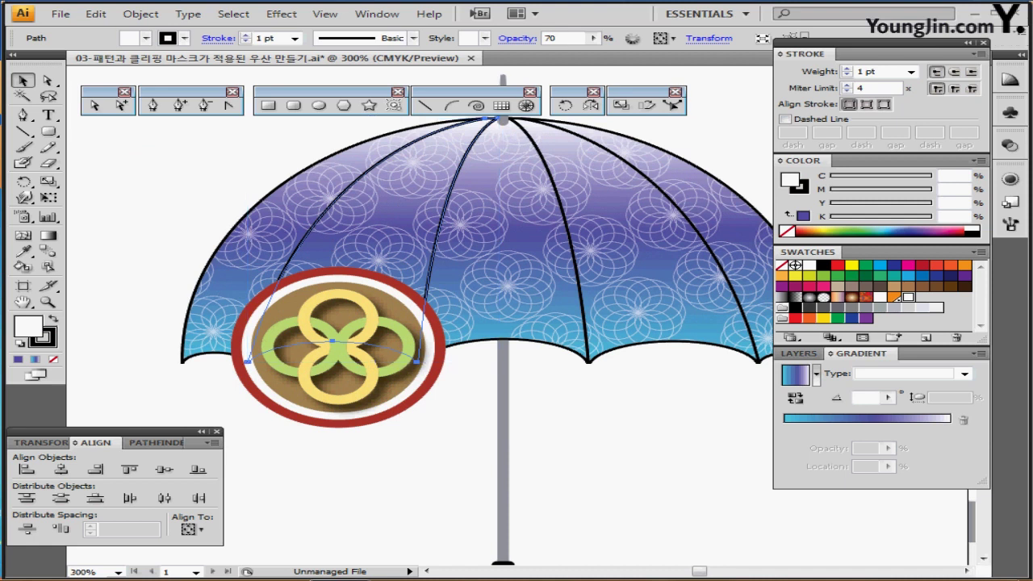
{"action": "key", "text": "ctrl+minus"}
{"action": "key", "text": "ctrl+minus"}
{"action": "key", "text": "ctrl+shift+b"}
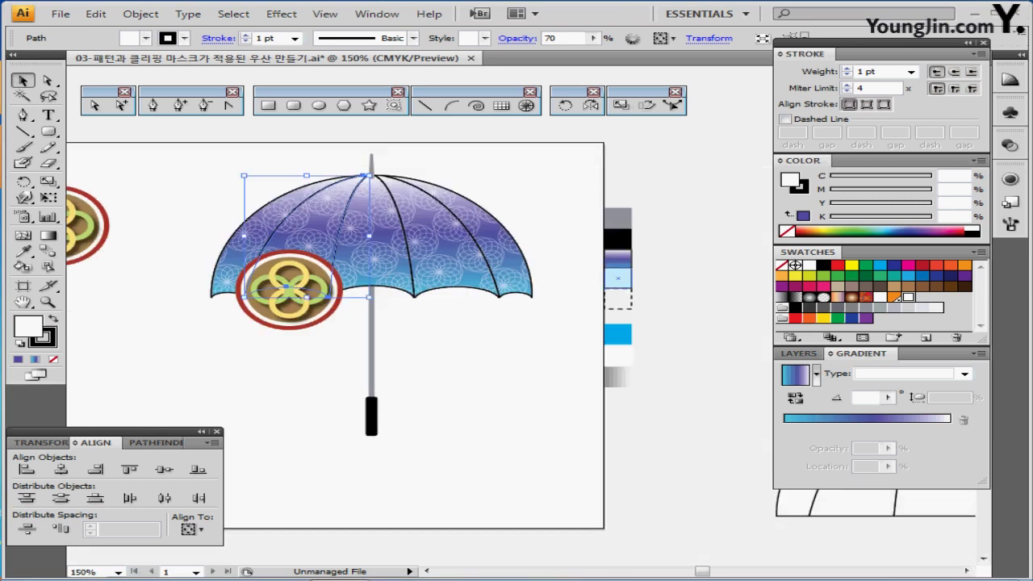
{"action": "key", "text": "i"}
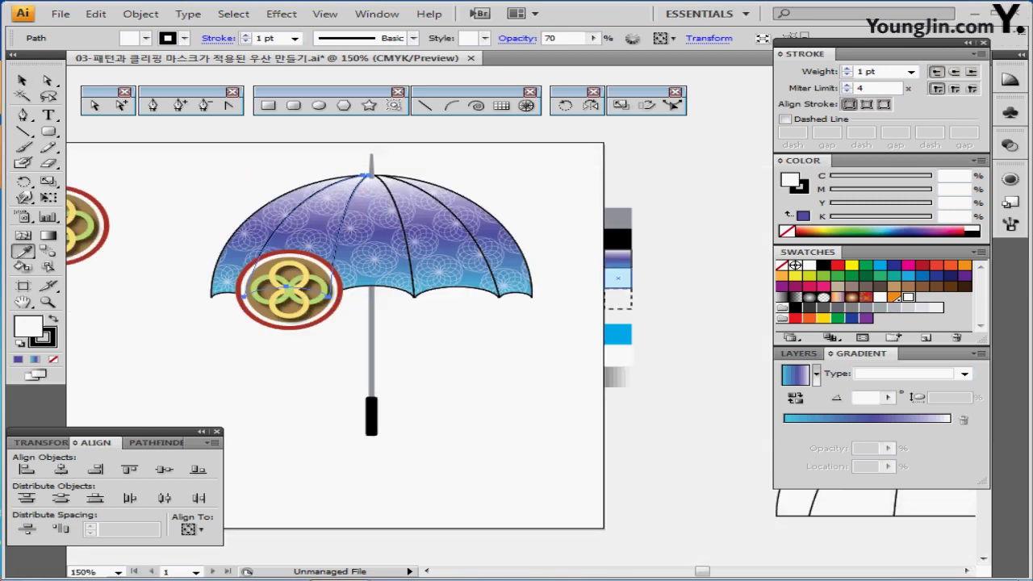
{"action": "left_click", "coordinate": [618, 277]}
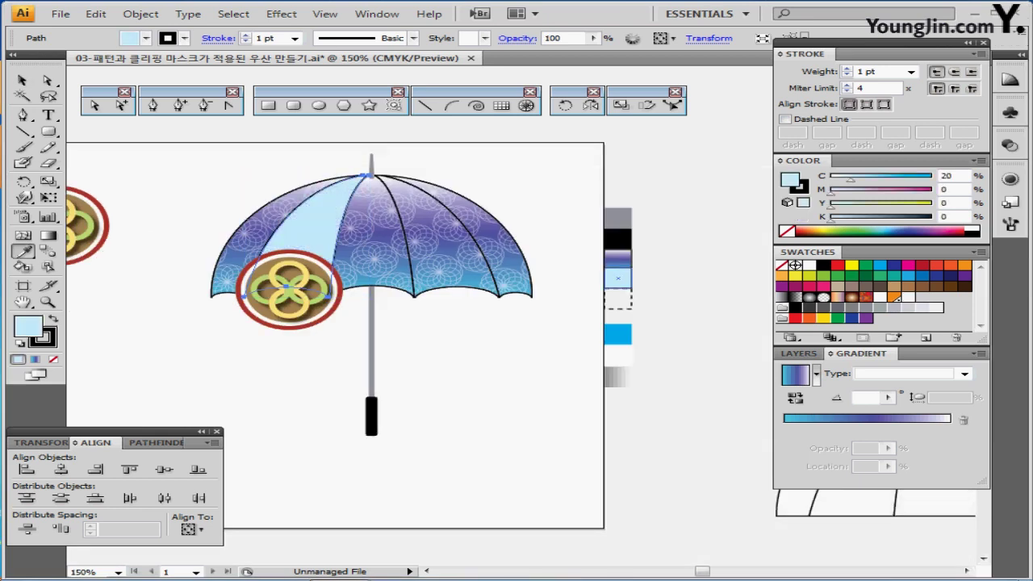
{"action": "left_click", "coordinate": [594, 38]}
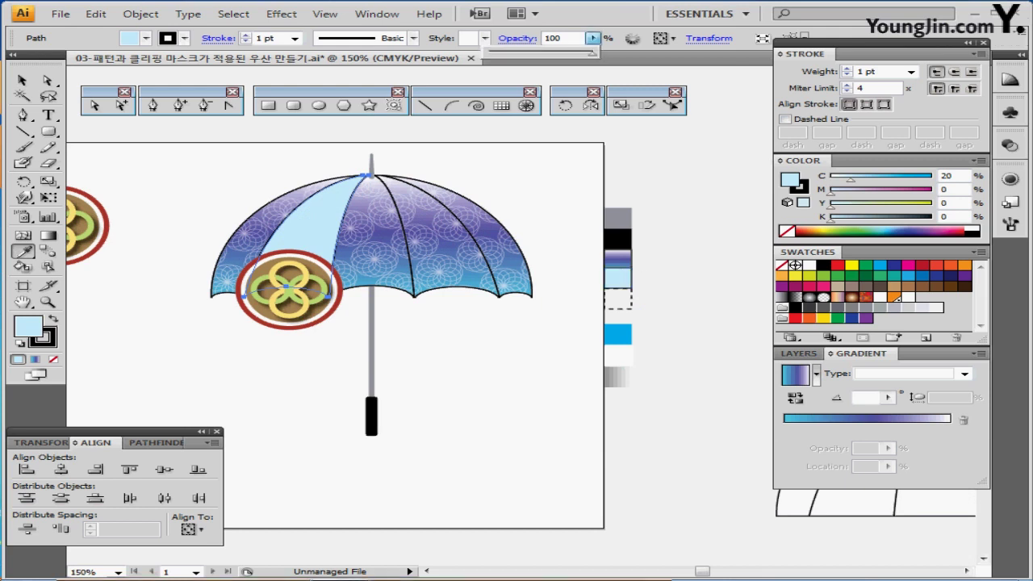
{"action": "key", "text": "Escape"}
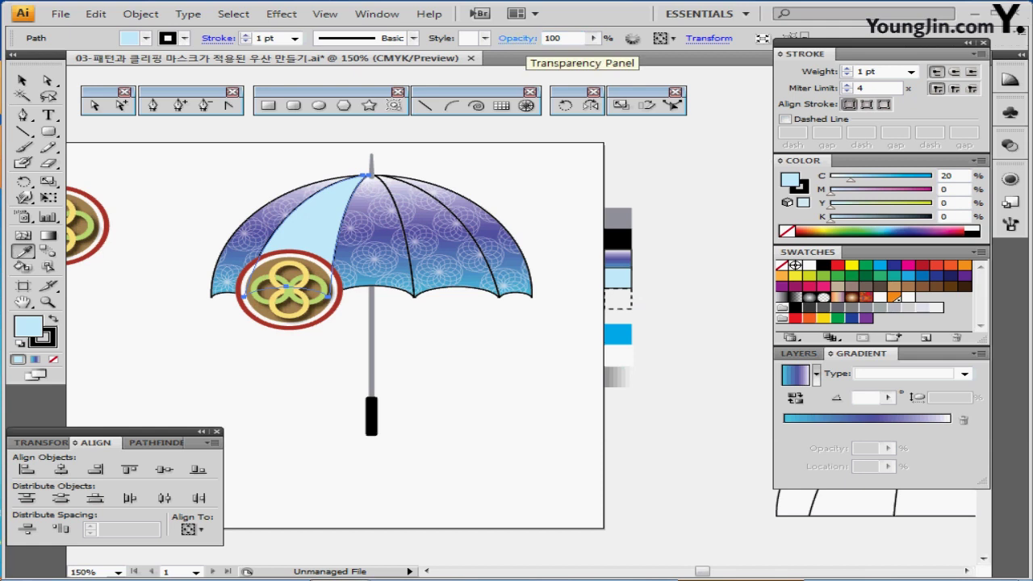
- Offset the light blue panel's path by -1 mm to create a smaller inner copy
{"action": "left_click", "coordinate": [140, 14]}
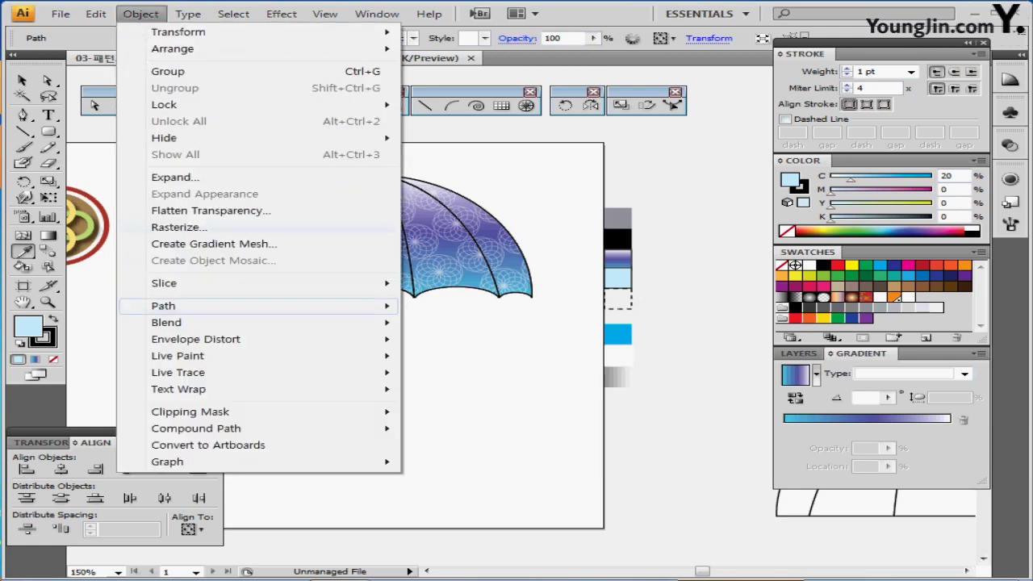
{"action": "mouse_move", "coordinate": [202, 306]}
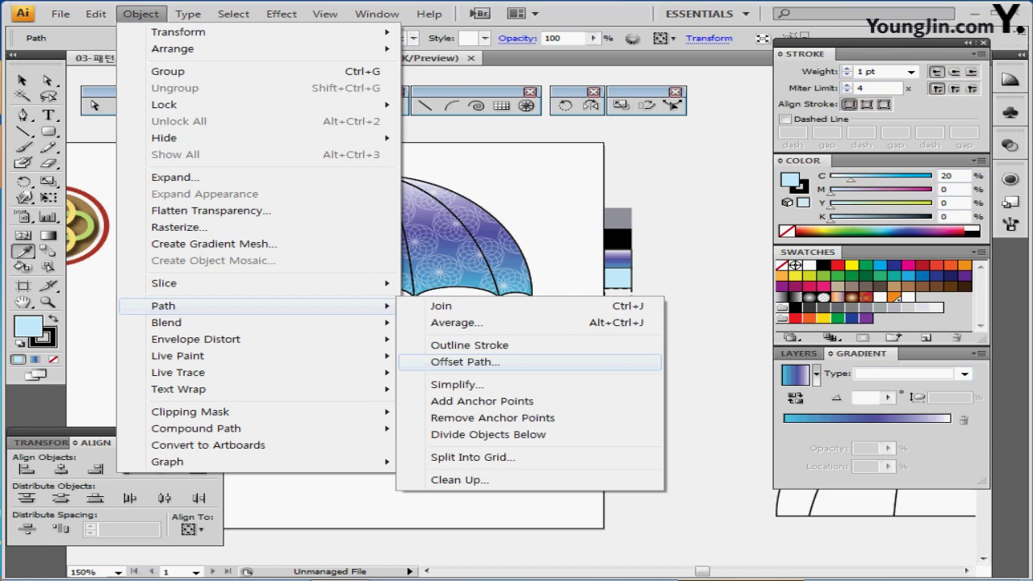
{"action": "left_click", "coordinate": [465, 361]}
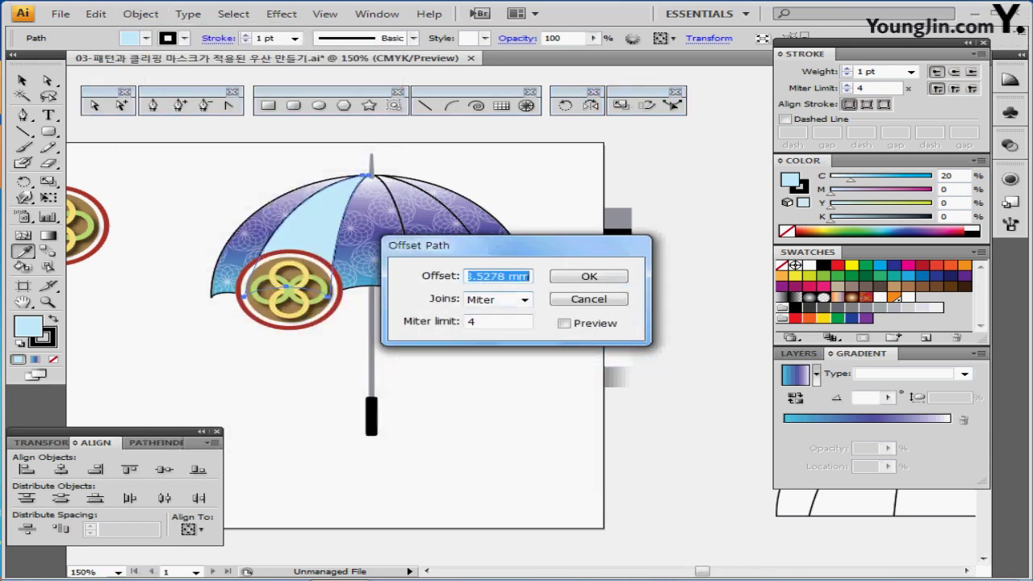
{"action": "type", "text": "-2"}
{"action": "key", "text": "BackSpace"}
{"action": "type", "text": "1"}
{"action": "key", "text": "Return"}
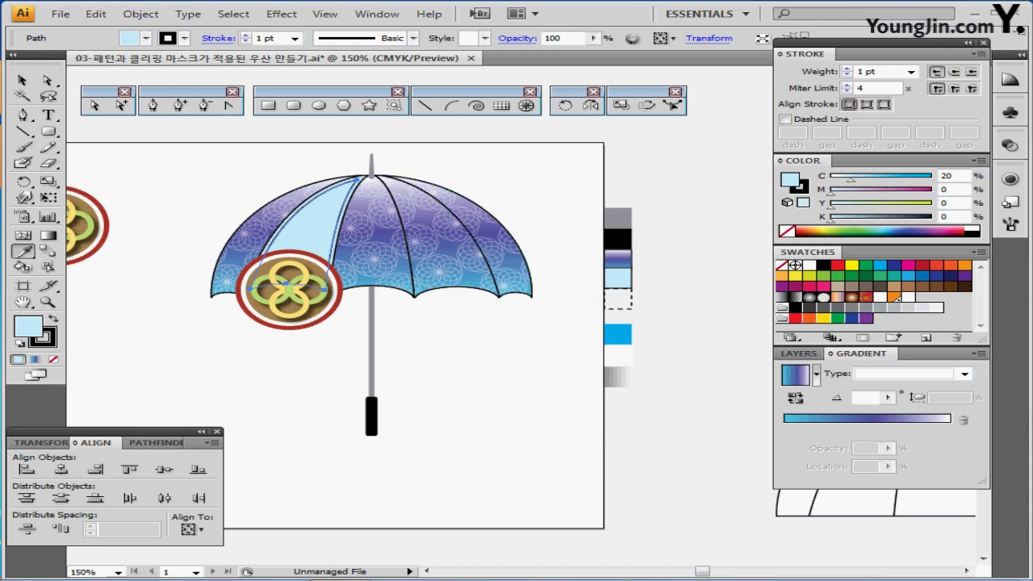
- Bring the inset light blue panel to the front, above the ring emblem
{"action": "right_click", "coordinate": [321, 205]}
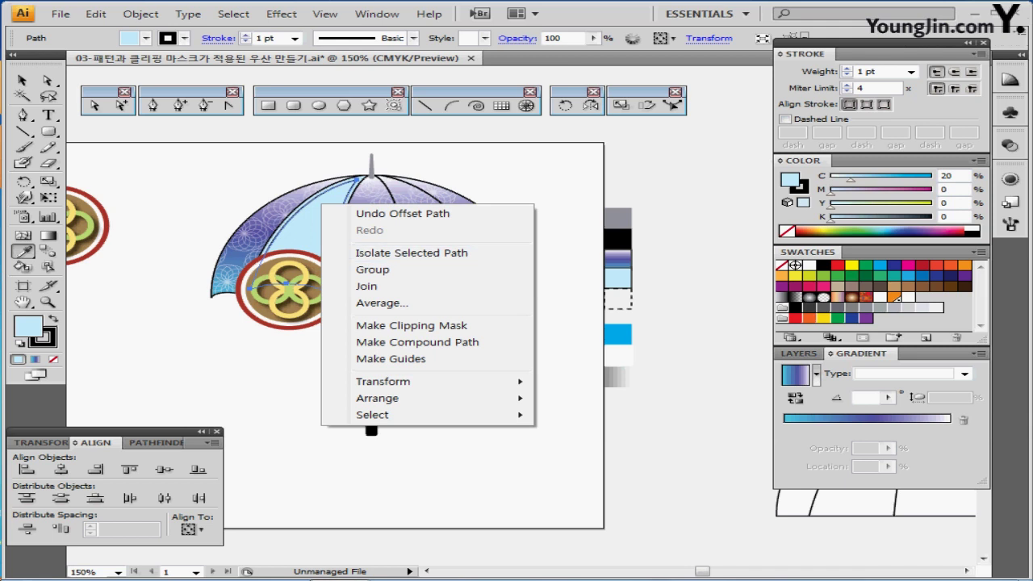
{"action": "mouse_move", "coordinate": [377, 398]}
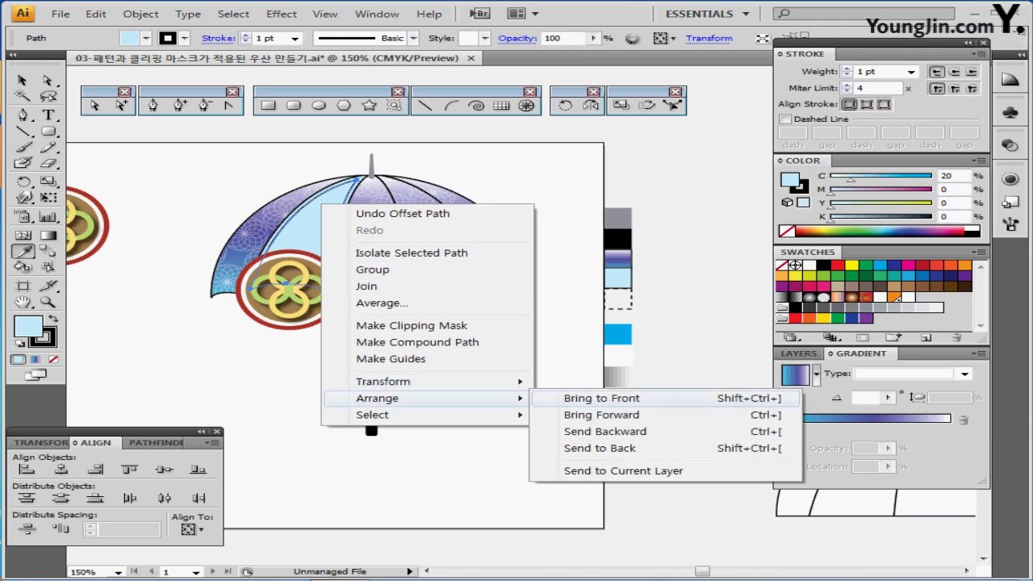
{"action": "left_click", "coordinate": [602, 398]}
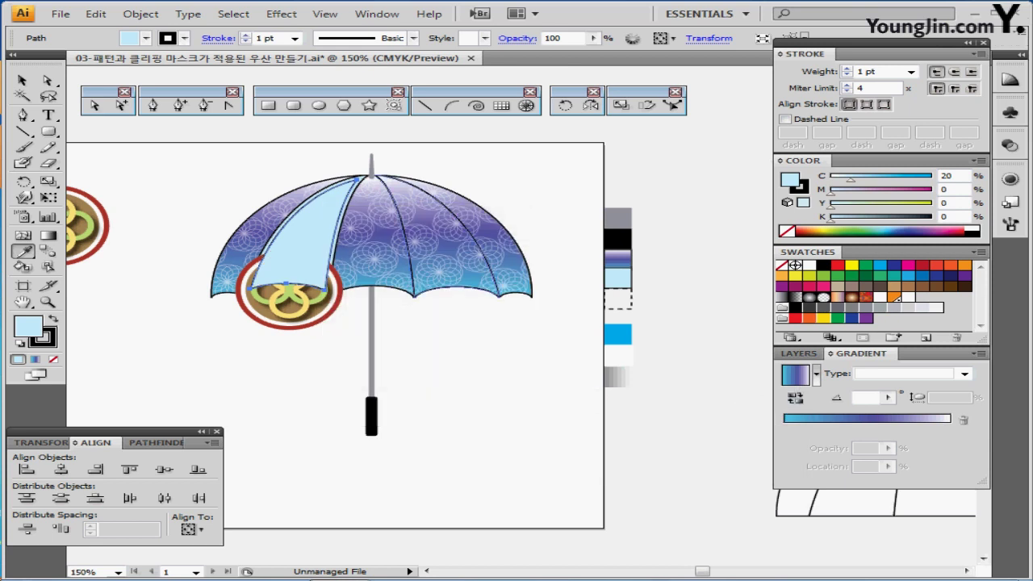
- Clip the ring emblem inside the inset light blue panel with a clipping mask
{"action": "key", "text": "ctrl+equal"}
{"action": "key", "text": "ctrl+equal"}
{"action": "key", "text": "ctrl+equal"}
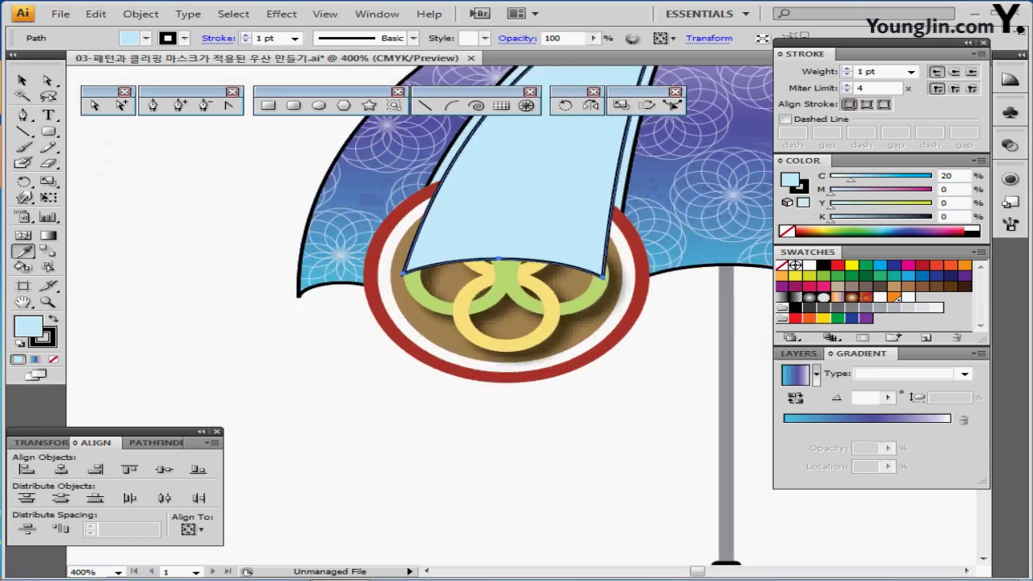
{"action": "left_click_drag", "start_coordinate": [506, 323], "coordinate": [281, 380]}
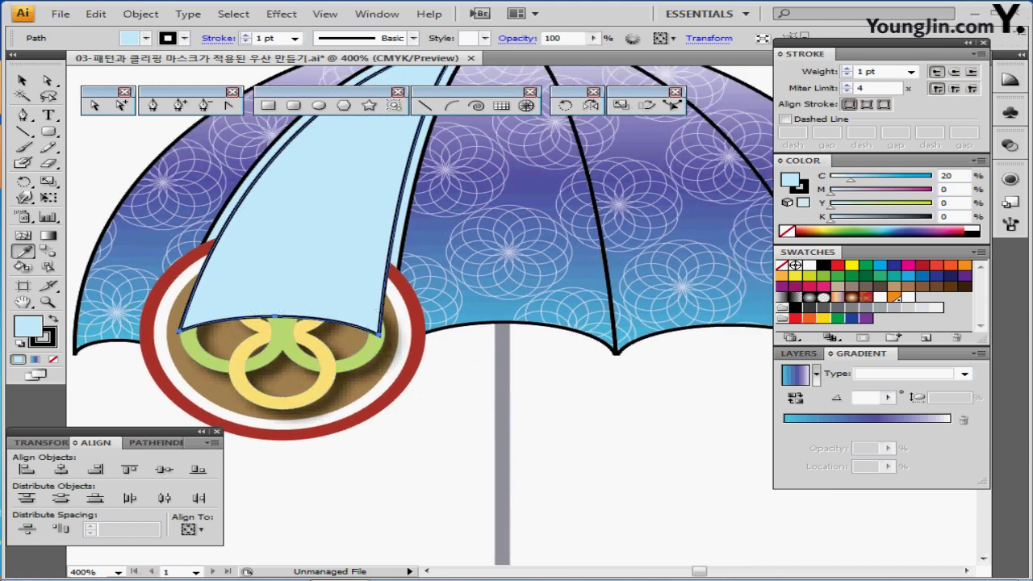
{"action": "left_click_drag", "start_coordinate": [284, 463], "coordinate": [338, 360]}
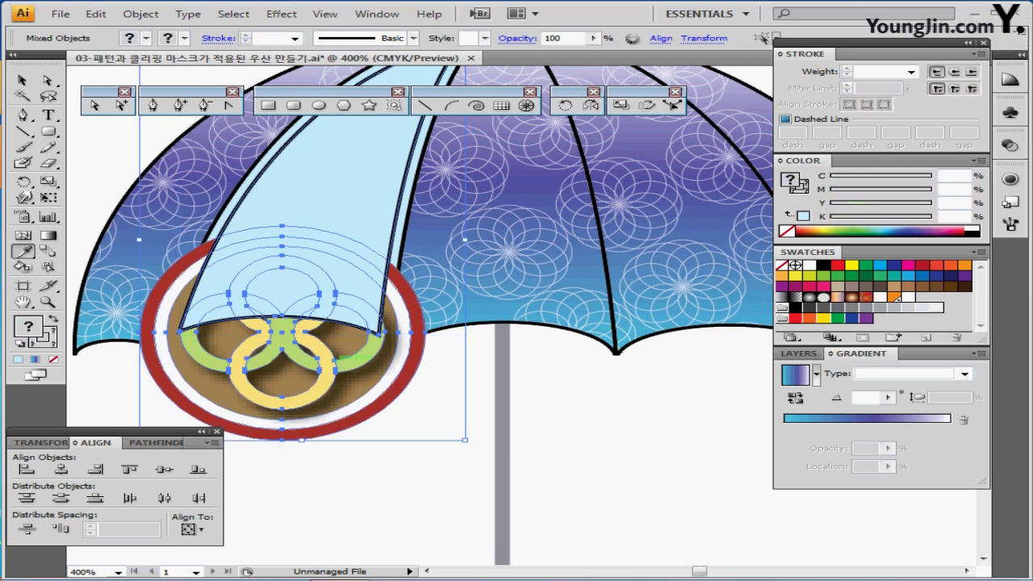
{"action": "right_click", "coordinate": [335, 217]}
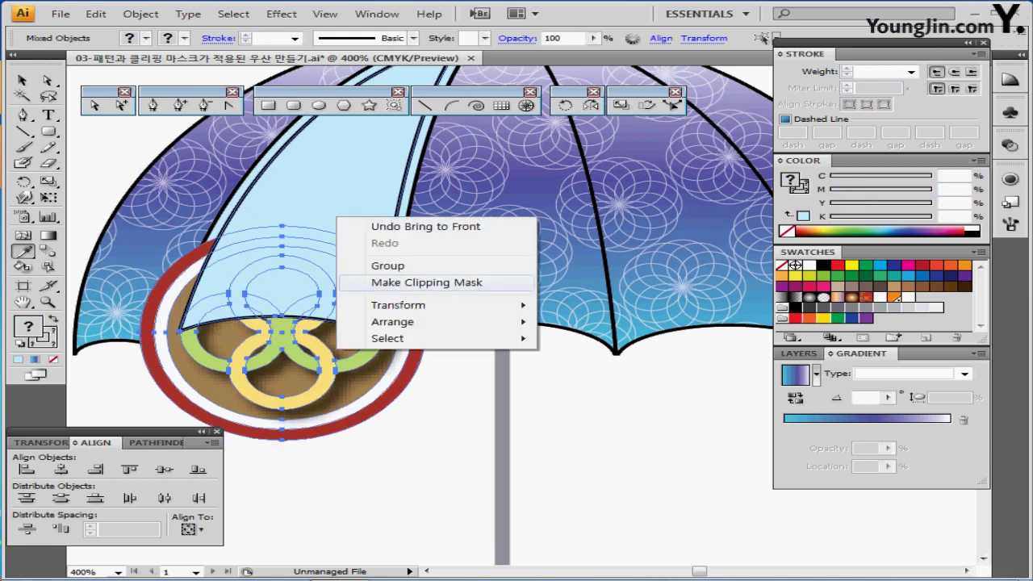
{"action": "left_click", "coordinate": [426, 283]}
{"action": "key", "text": "ctrl+minus"}
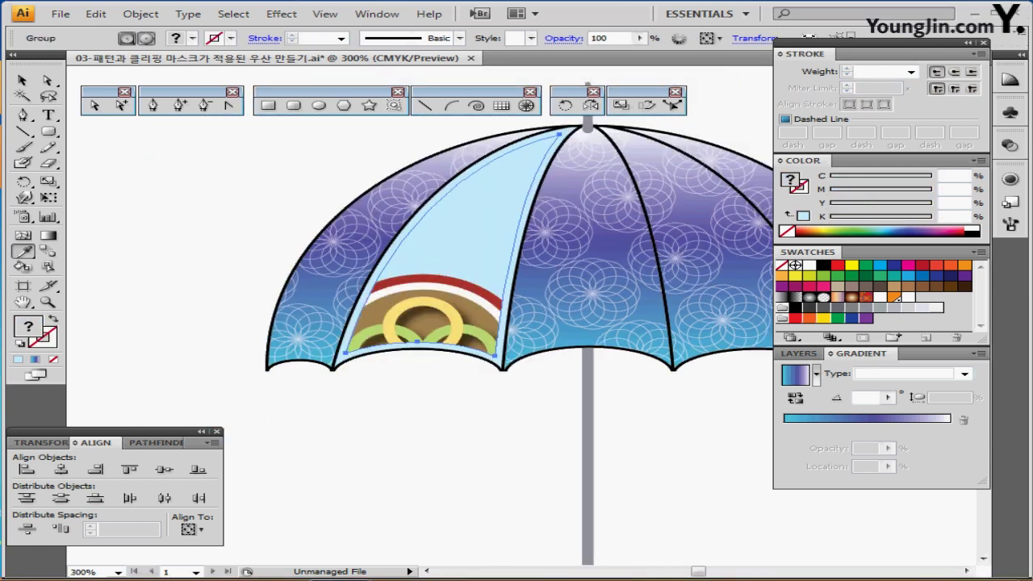
- Isolate the clipped group and shift the whole ring emblem slightly up and to the right within its mask, leaving the clipping path in place
{"action": "left_click_drag", "start_coordinate": [578, 376], "coordinate": [481, 378]}
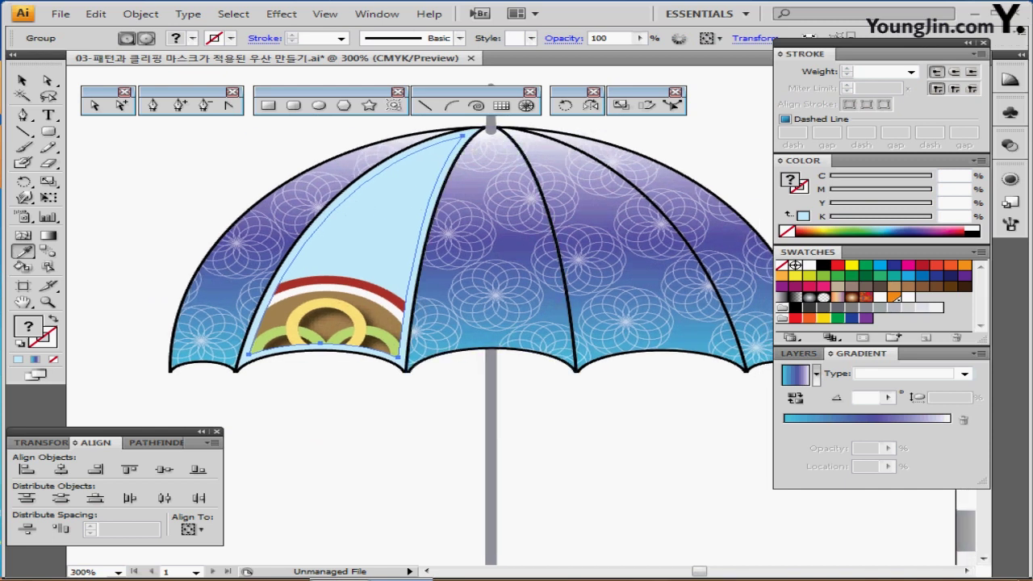
{"action": "double_click", "coordinate": [359, 310], "text": "ctrl"}
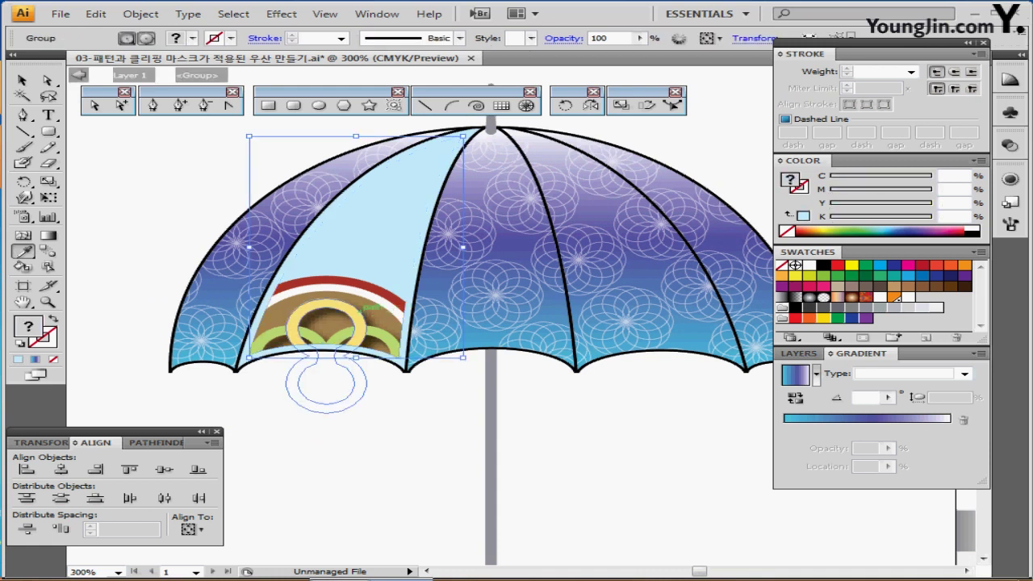
{"action": "left_click", "coordinate": [359, 310], "text": "ctrl"}
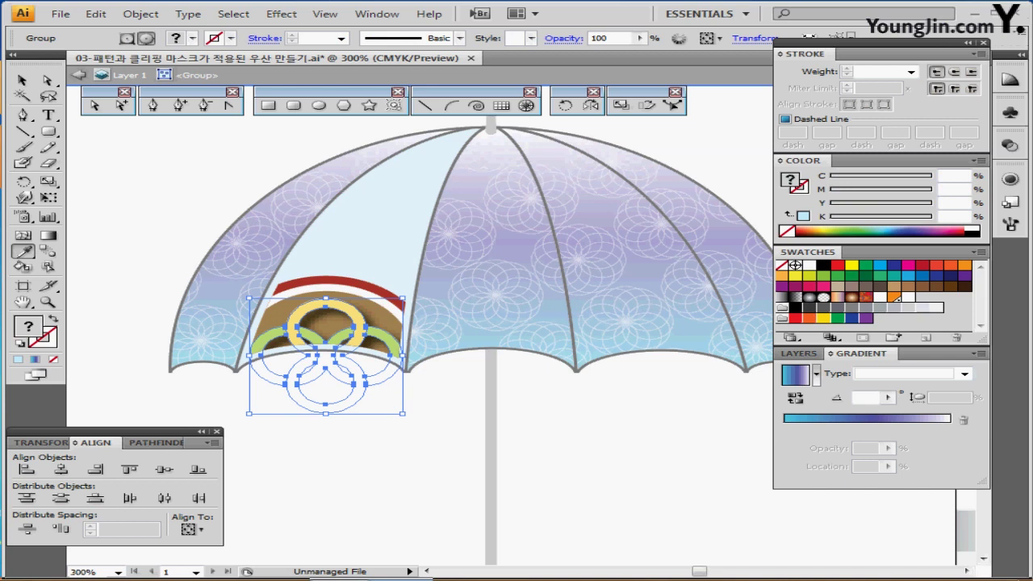
{"action": "left_click_drag", "start_coordinate": [353, 462], "coordinate": [321, 305]}
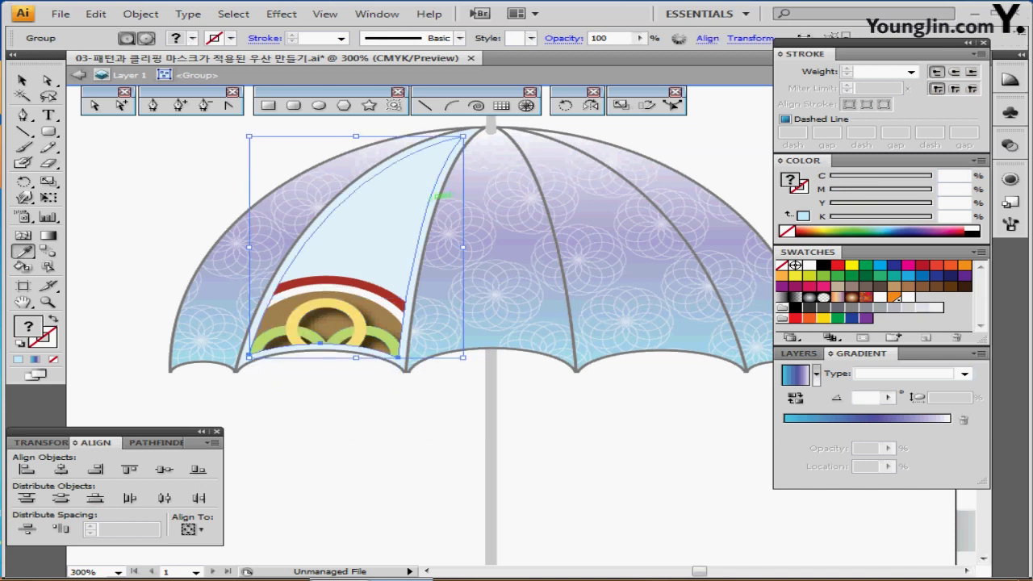
{"action": "left_click", "coordinate": [432, 197], "text": "ctrl+shift"}
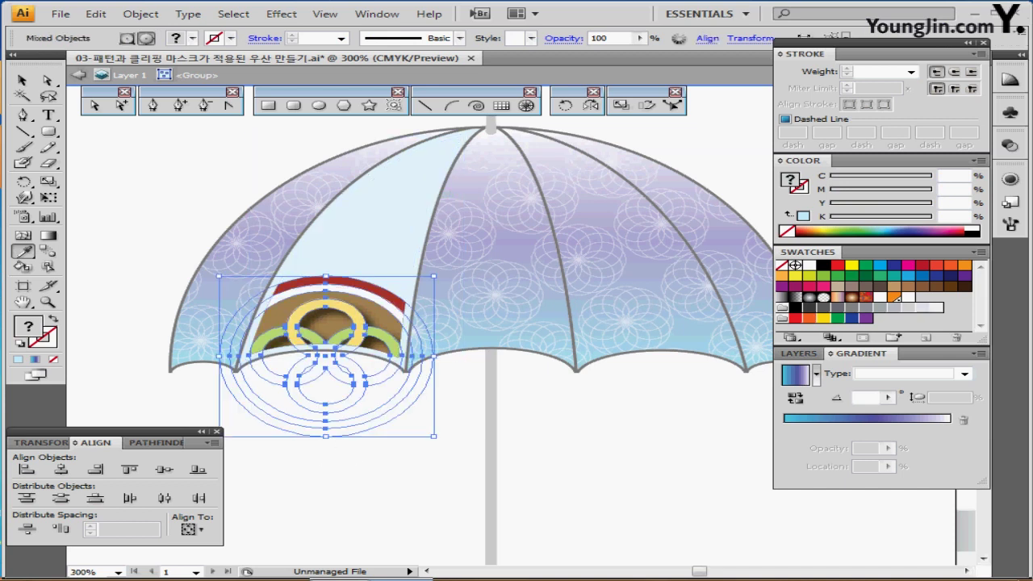
{"action": "key", "text": "ctrl+shift+a"}
{"action": "left_click", "coordinate": [355, 321], "text": "ctrl"}
{"action": "left_click", "coordinate": [357, 287], "text": "ctrl+shift"}
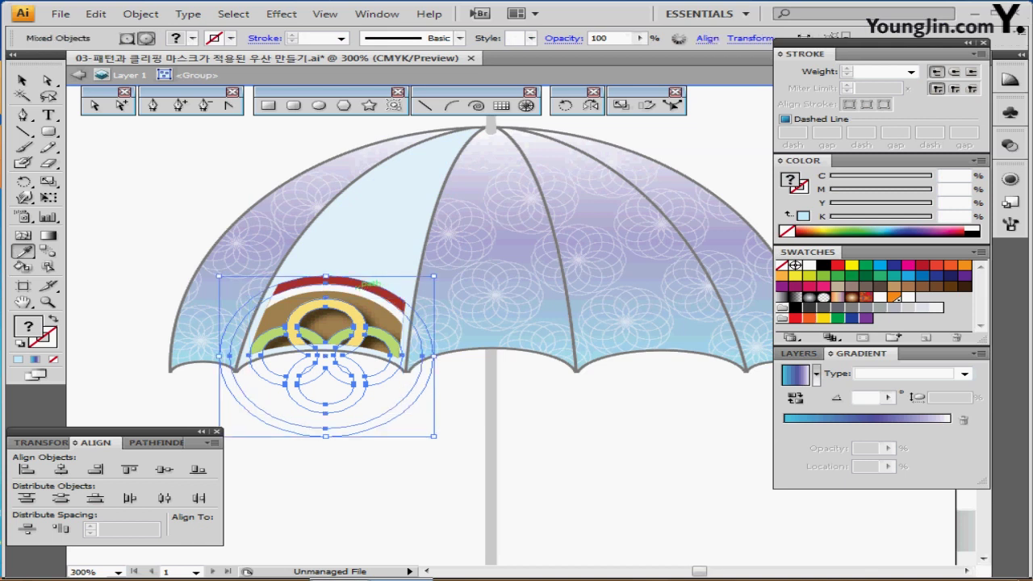
{"action": "left_click", "coordinate": [360, 293], "text": "ctrl+shift"}
{"action": "left_click_drag", "start_coordinate": [360, 294], "coordinate": [364, 289]}
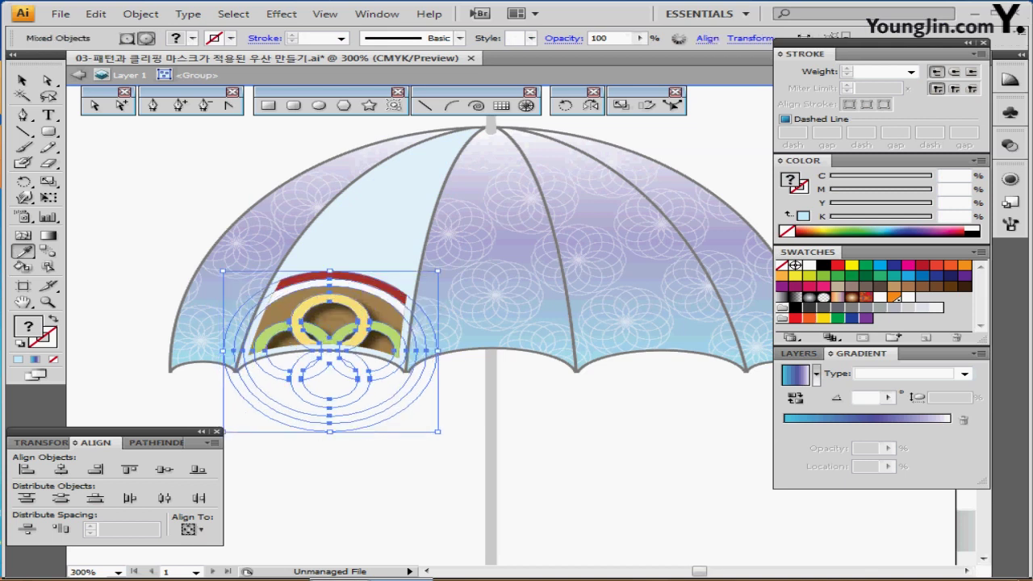
{"action": "key", "text": "Escape"}
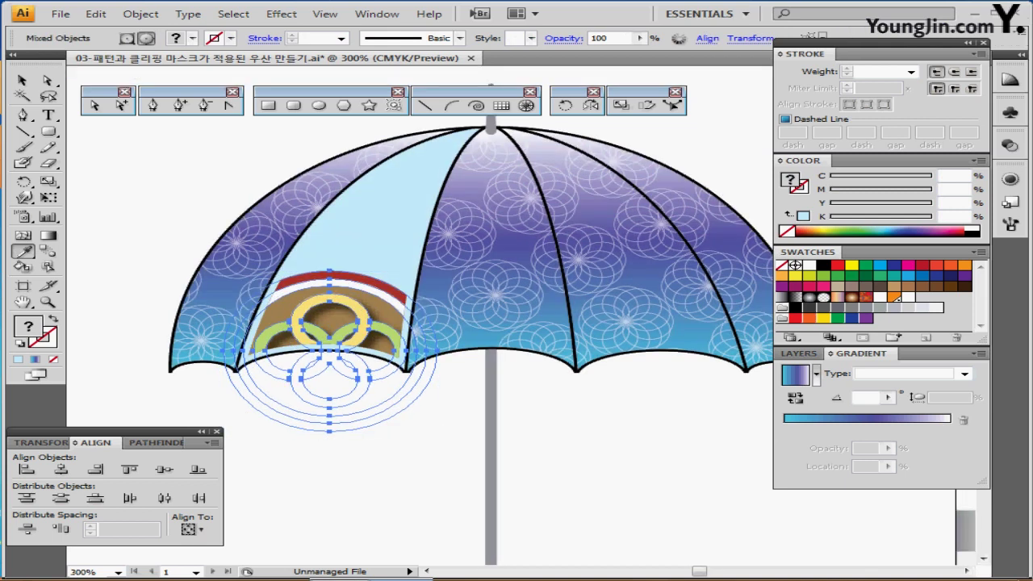
{"action": "key", "text": "ctrl+shift+a"}
- Isolate the clipped group again and give its clipping path a black 1 pt stroke with no fill
{"action": "left_click_drag", "start_coordinate": [485, 403], "coordinate": [449, 386]}
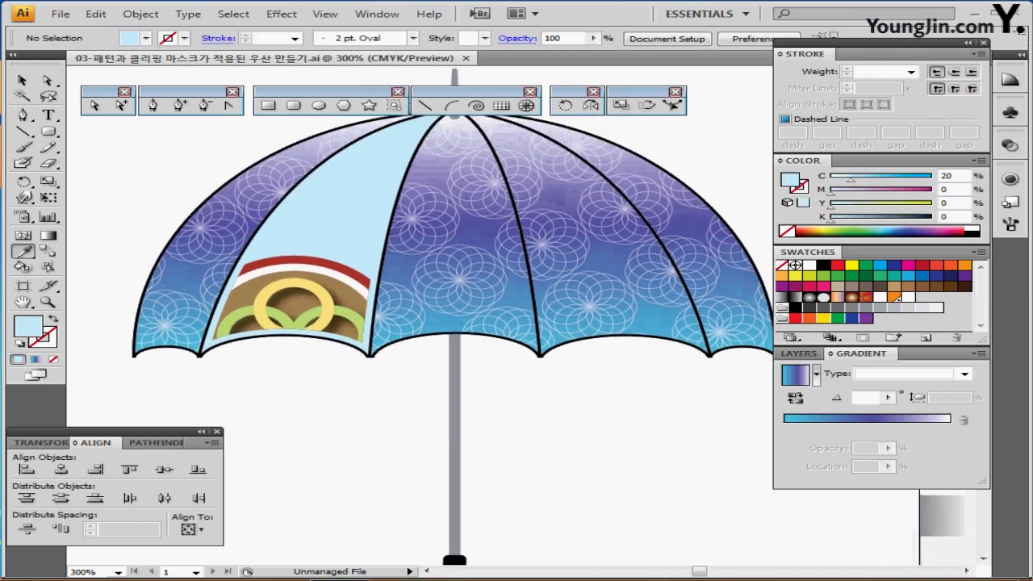
{"action": "left_click_drag", "start_coordinate": [275, 345], "coordinate": [283, 371]}
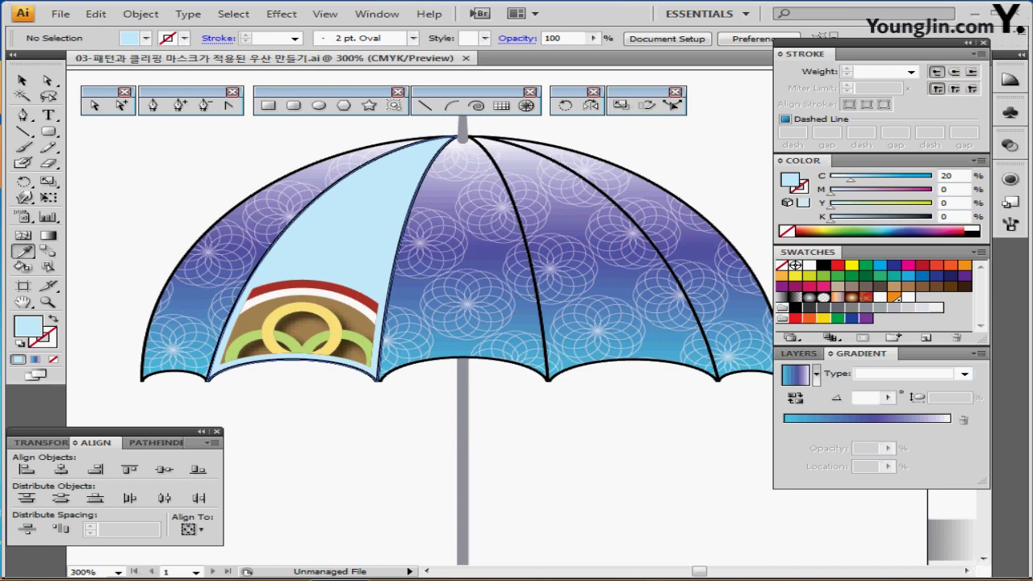
{"action": "left_click", "coordinate": [399, 254]}
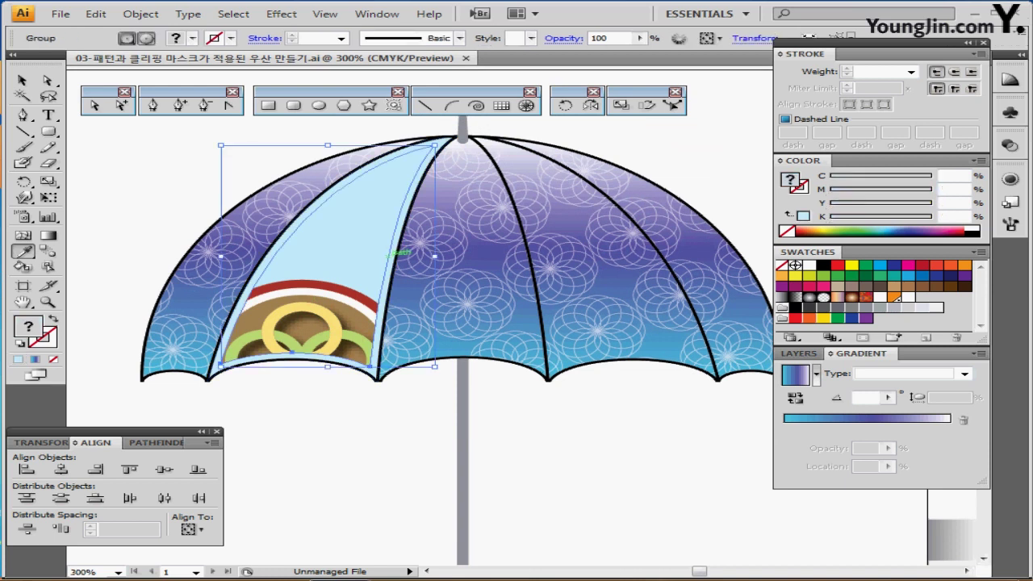
{"action": "double_click", "coordinate": [398, 255]}
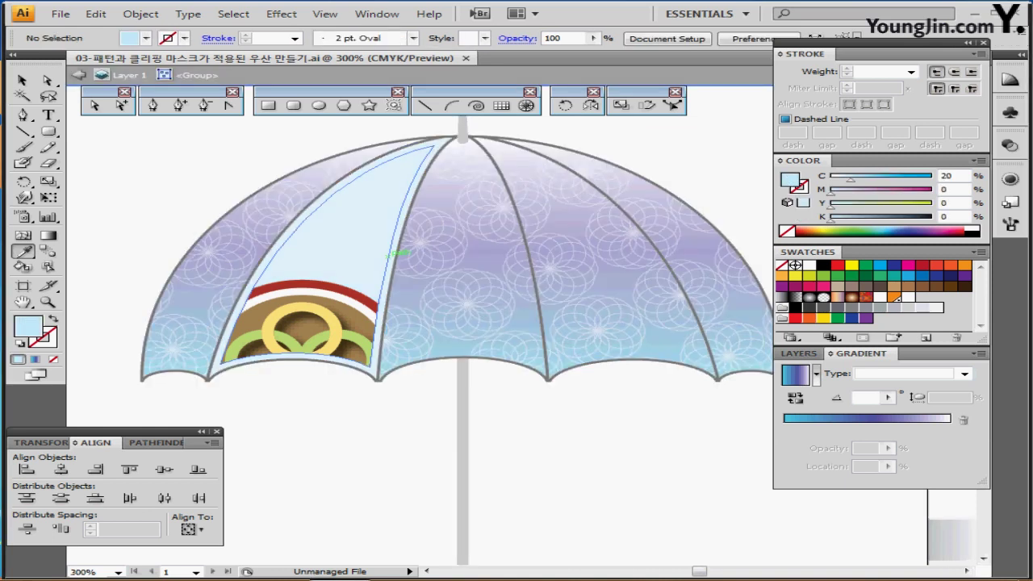
{"action": "left_click", "coordinate": [397, 254]}
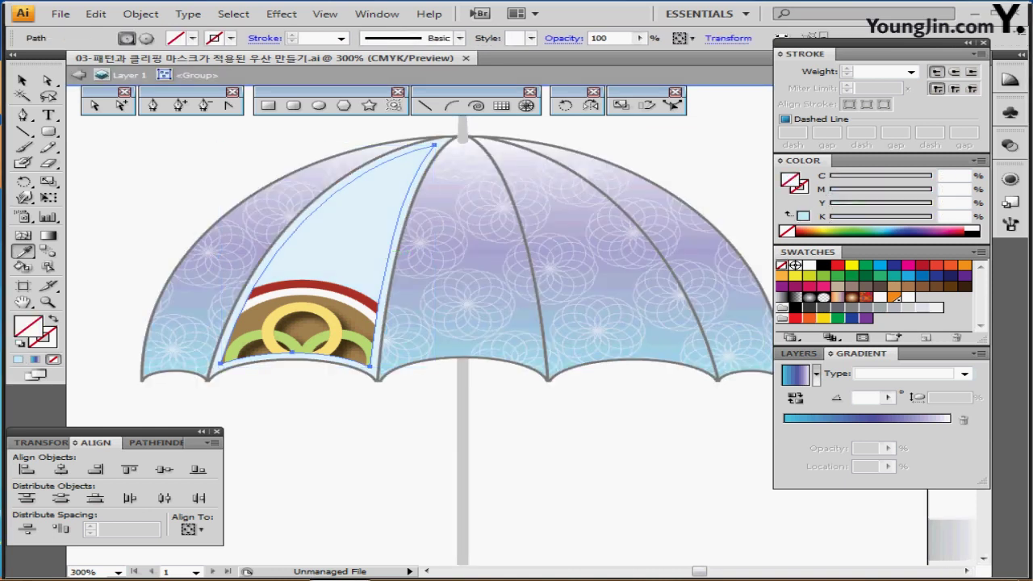
{"action": "key", "text": "x"}
{"action": "left_click", "coordinate": [974, 231]}
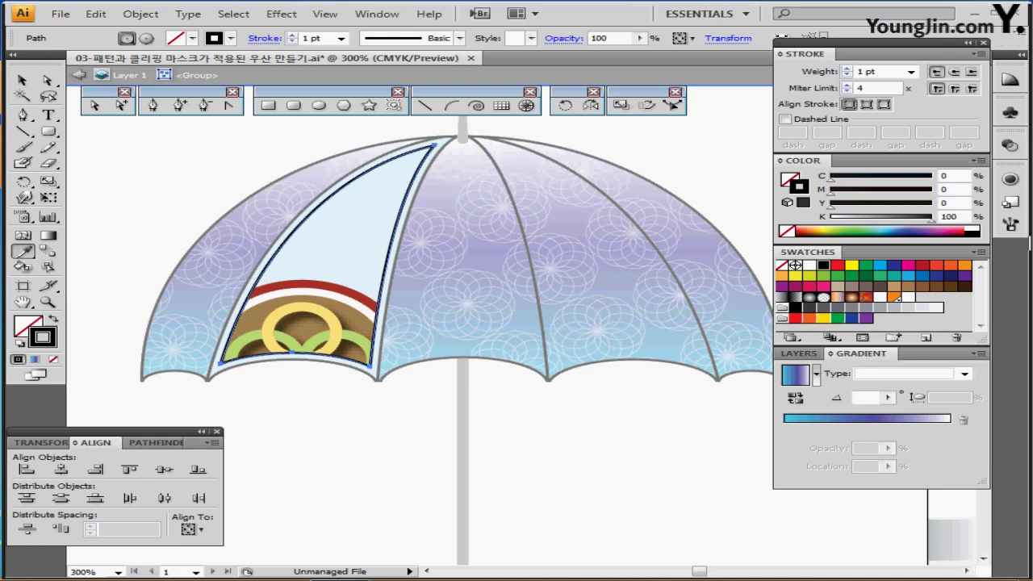
- Turn the clipping path's stroke into a dashed line with a 3 pt dash and exit the isolated group
{"action": "left_click", "coordinate": [785, 118]}
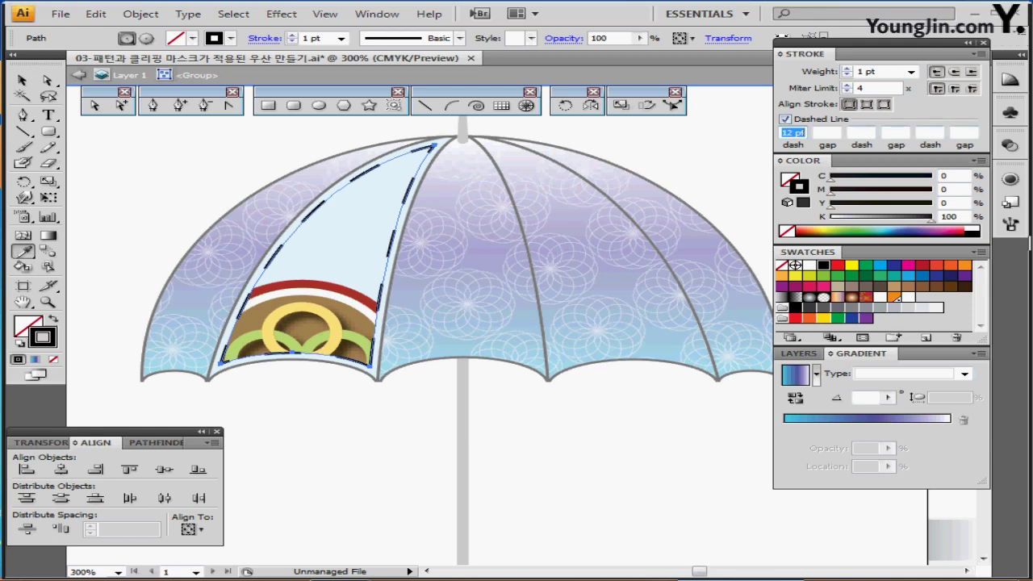
{"action": "type", "text": "3"}
{"action": "key", "text": "Return"}
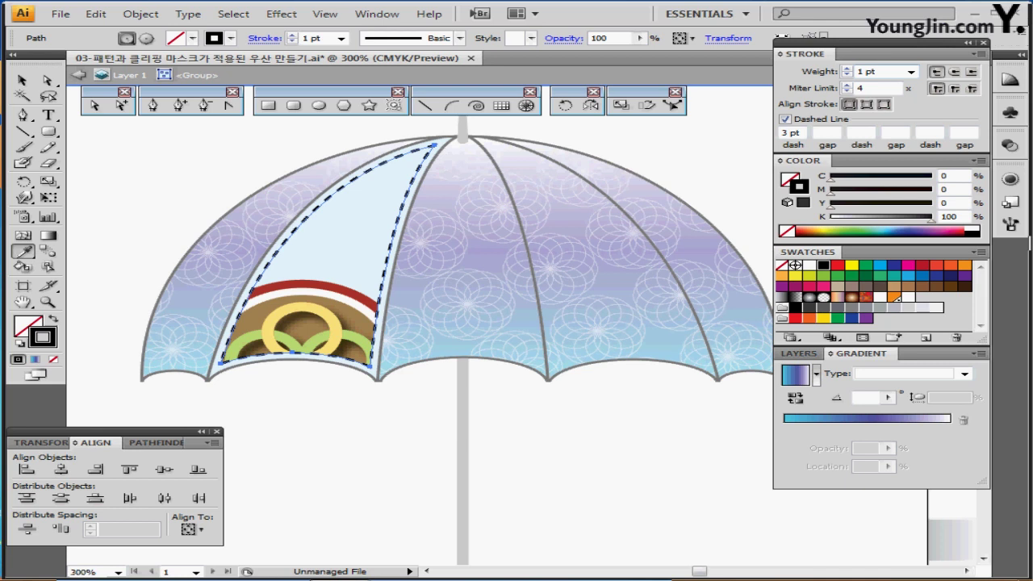
{"action": "key", "text": "Escape"}
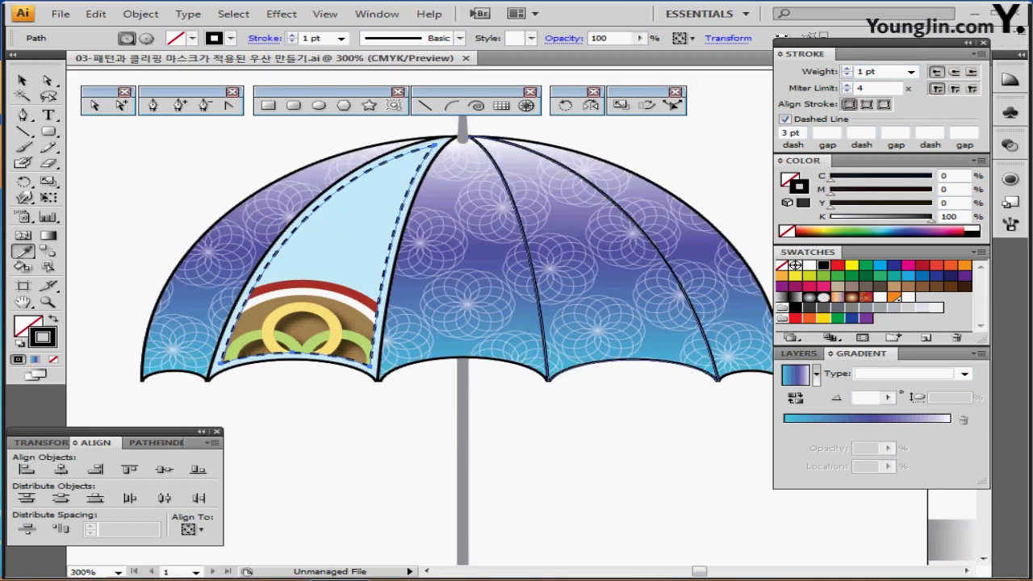
- Paste another copy of the complete ring emblem and place it over the canopy's fourth panel from the left
{"action": "key", "text": "ctrl+minus"}
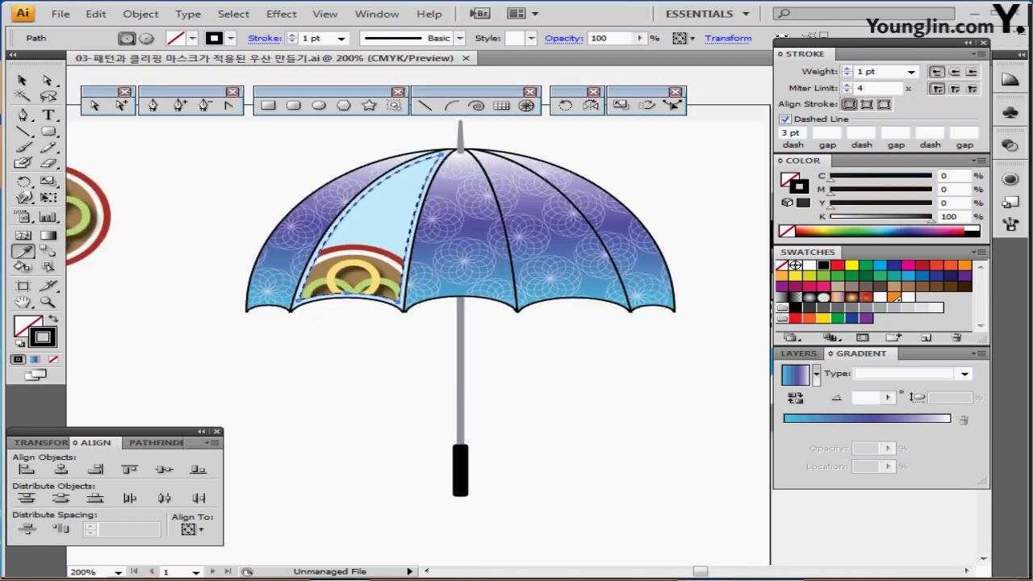
{"action": "key", "text": "ctrl+minus"}
{"action": "left_click_drag", "start_coordinate": [437, 339], "coordinate": [494, 334]}
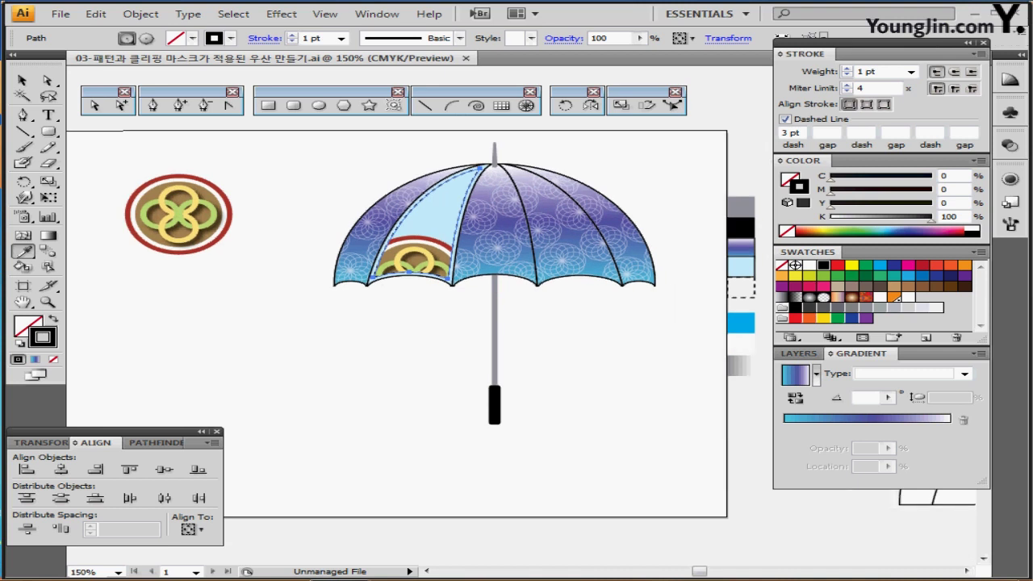
{"action": "key", "text": "ctrl+plus"}
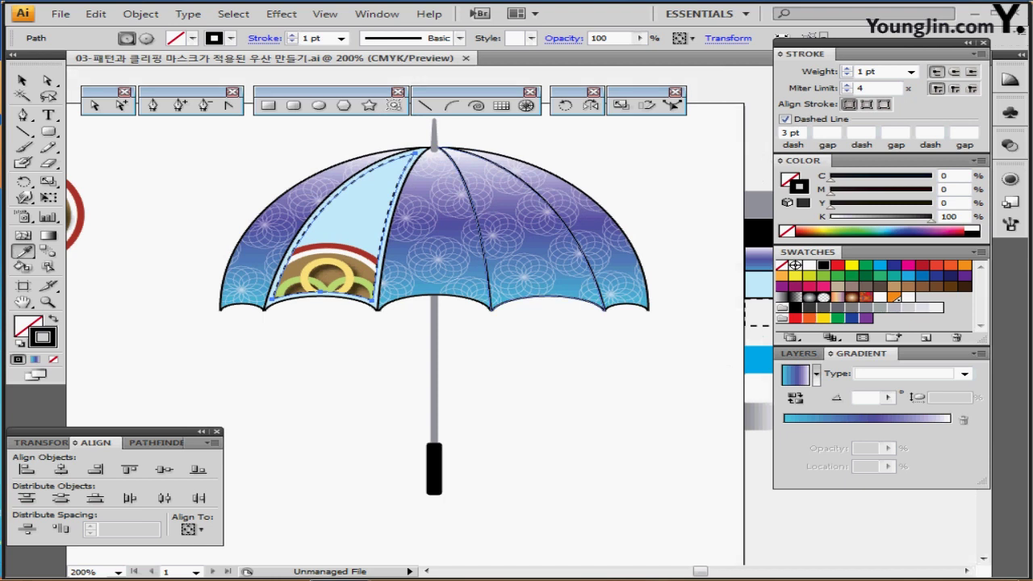
{"action": "key", "text": "ctrl"}
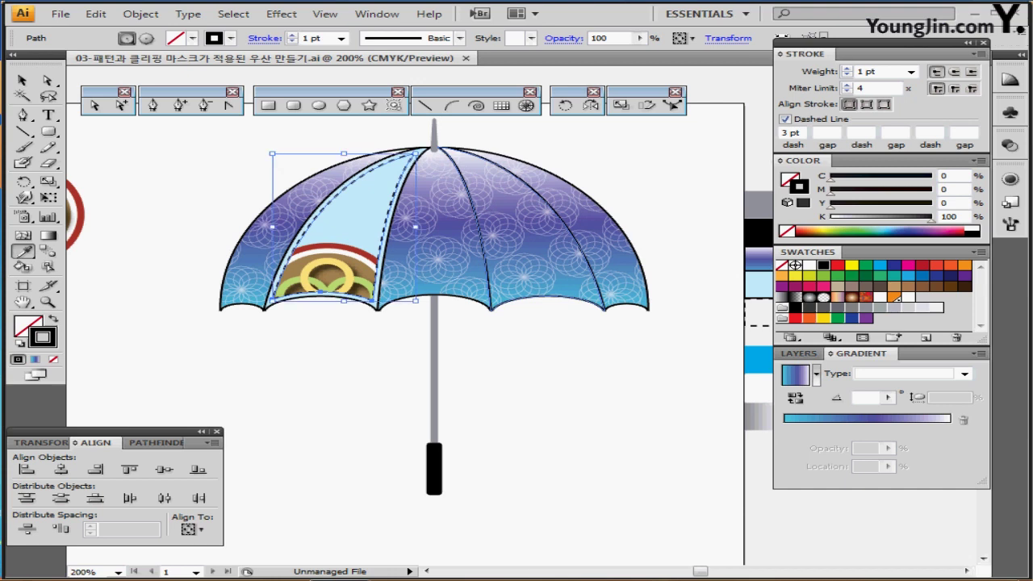
{"action": "key", "text": "ctrl+v"}
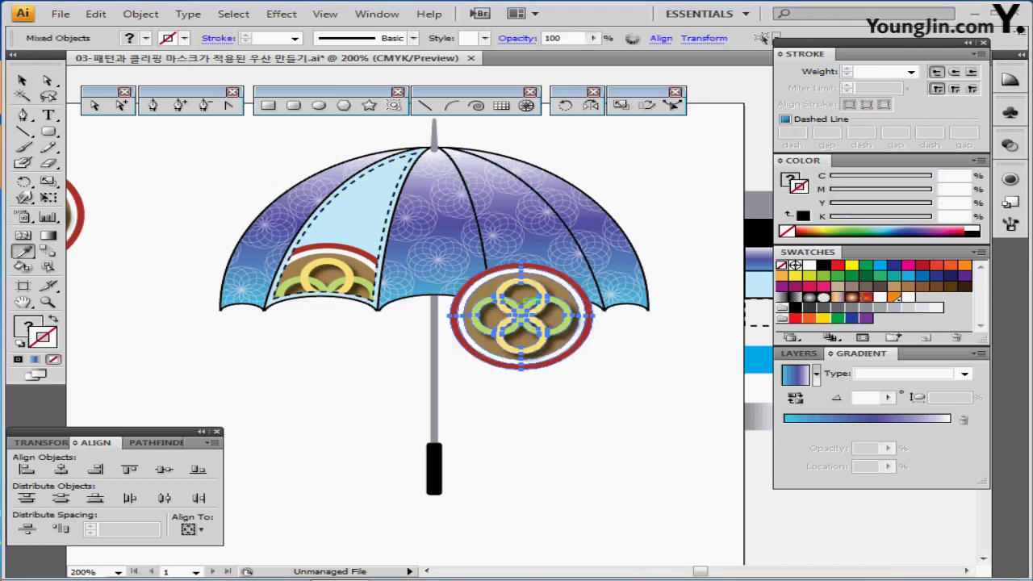
{"action": "left_click_drag", "start_coordinate": [530, 327], "coordinate": [530, 245]}
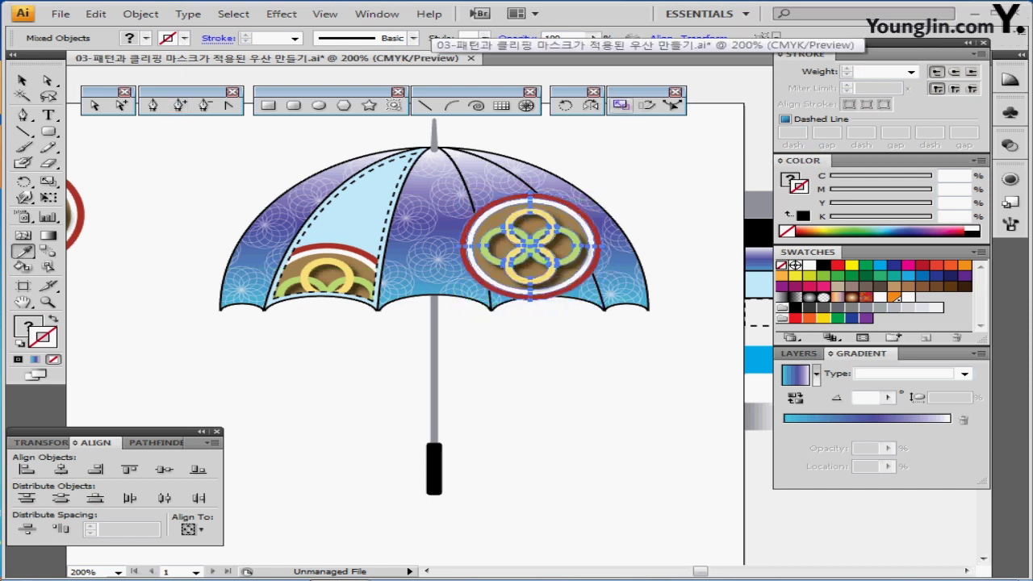
- Scale the pasted emblem uniformly to 50%, without scaling strokes and effects
{"action": "double_click", "coordinate": [621, 105]}
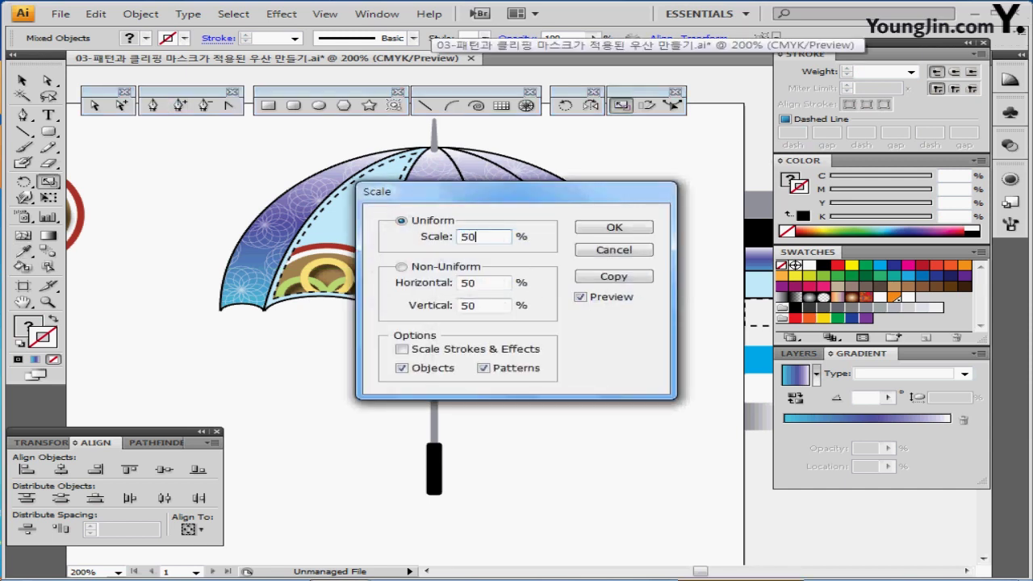
{"action": "key", "text": "Return"}
{"action": "key", "text": "ctrl+plus"}
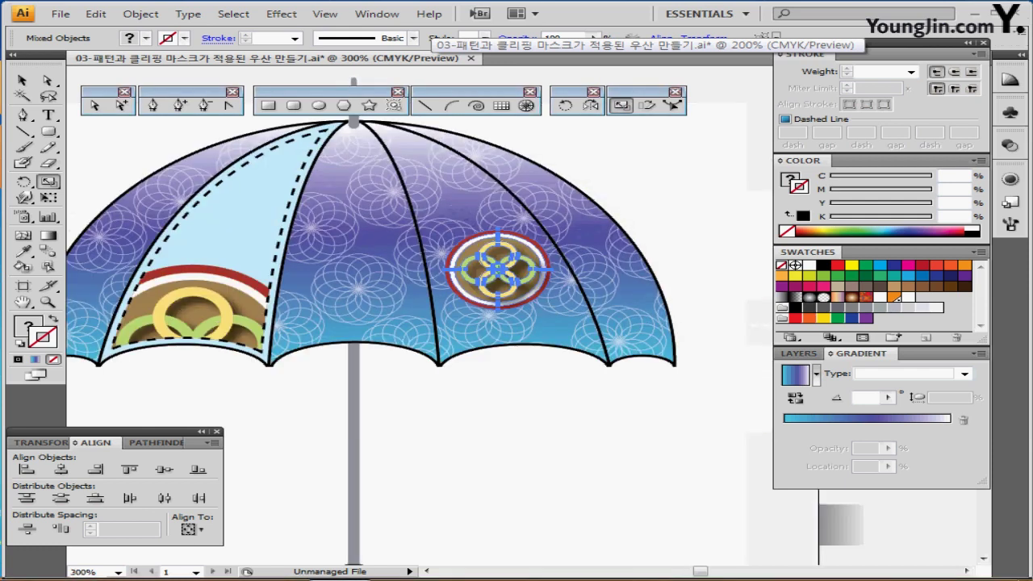
{"action": "key", "text": "ctrl+plus"}
{"action": "left_click_drag", "start_coordinate": [554, 282], "coordinate": [424, 231]}
{"action": "key", "text": "ctrl+minus"}
{"action": "left_click_drag", "start_coordinate": [506, 282], "coordinate": [417, 205]}
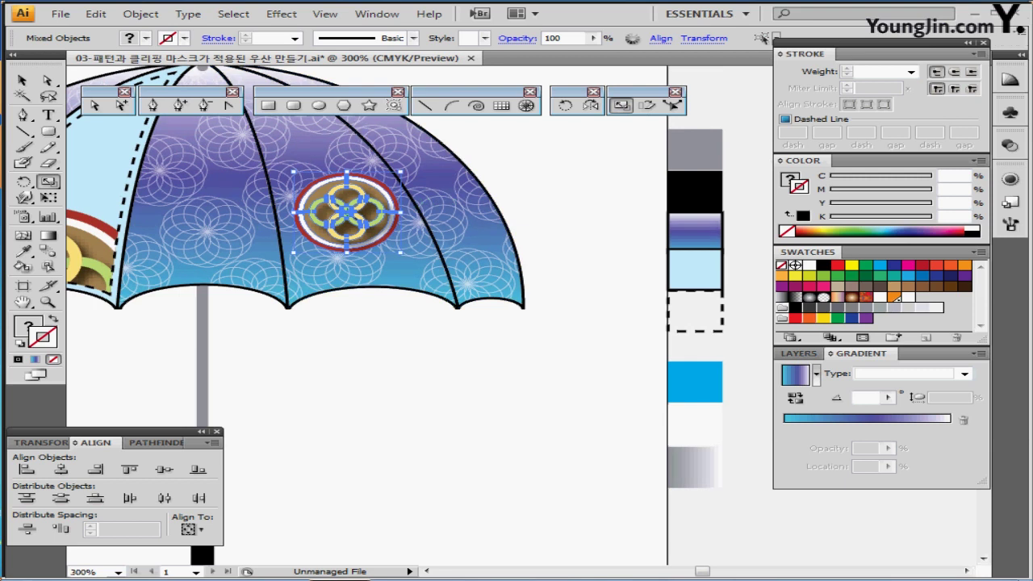
- Recolour the small emblem's vertical pair of rings with the white sampled from the reference swatch, and deselect
{"action": "key", "text": "ctrl+shift+a"}
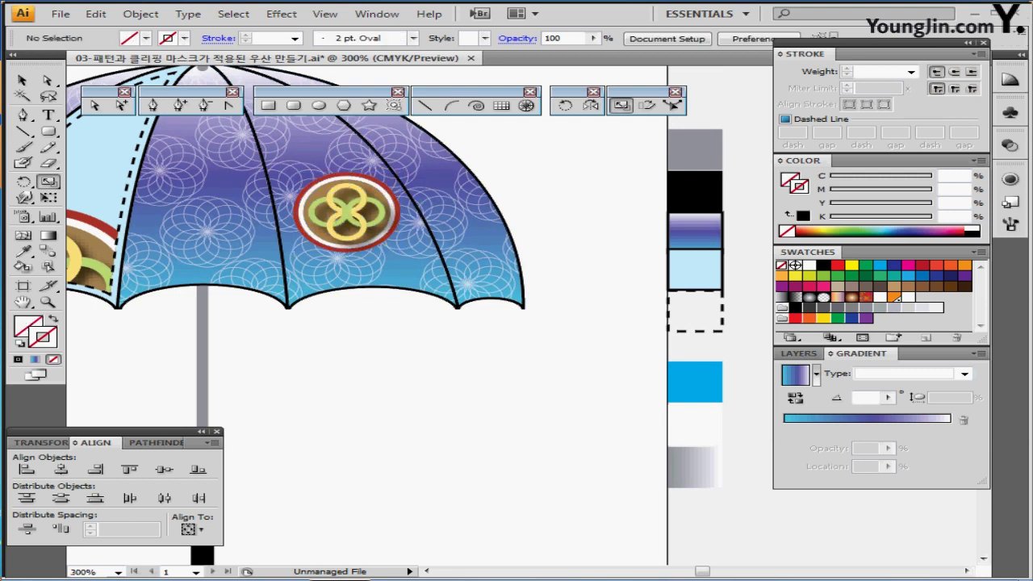
{"action": "key", "text": "a"}
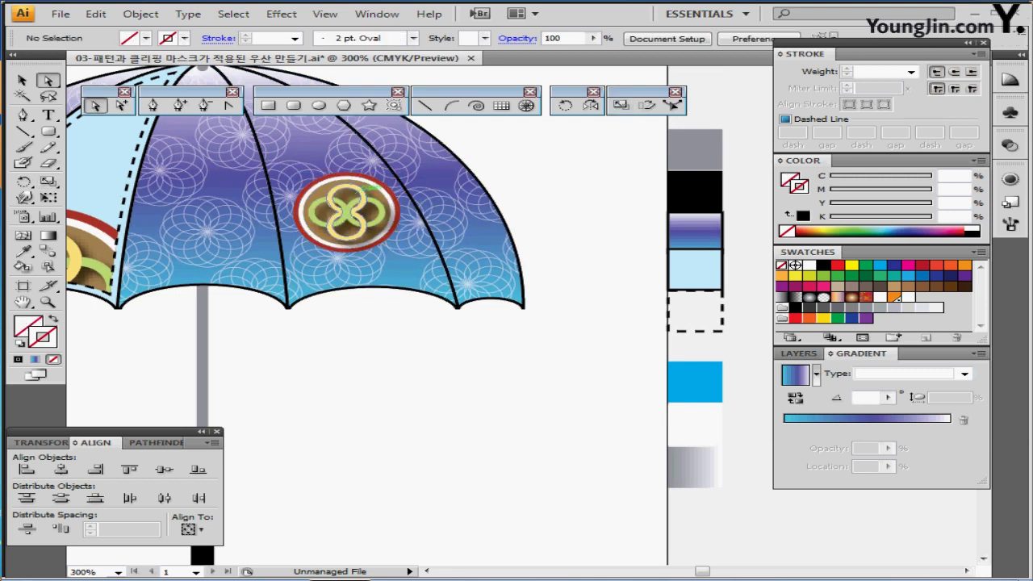
{"action": "left_click", "coordinate": [365, 190]}
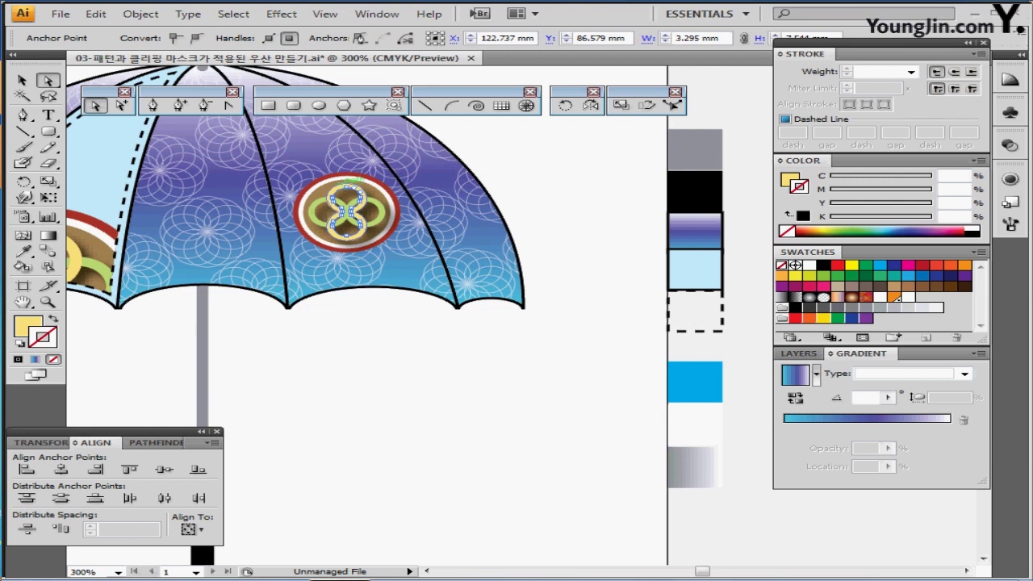
{"action": "left_click", "coordinate": [346, 184]}
{"action": "key", "text": "i"}
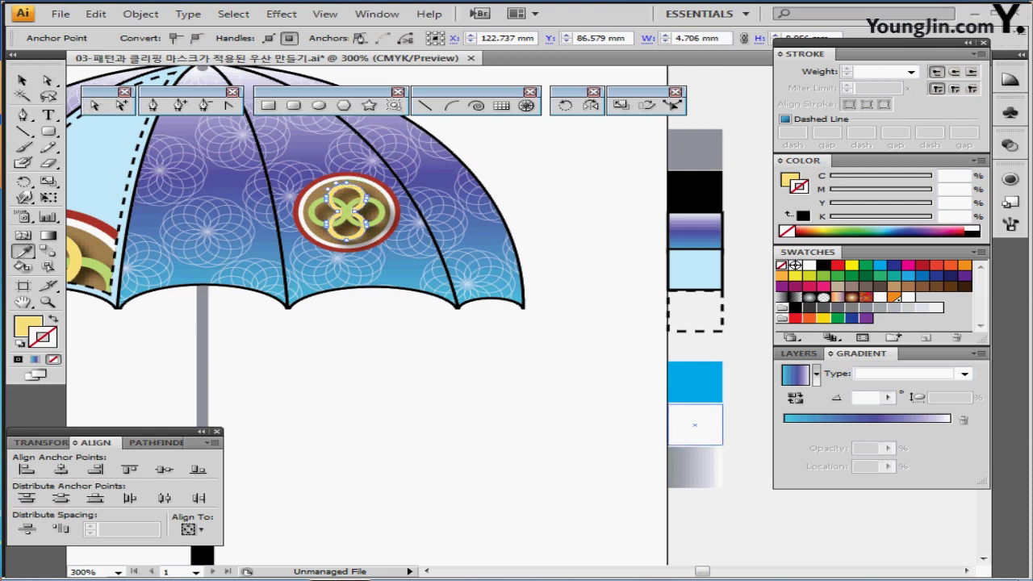
{"action": "left_click", "coordinate": [695, 424]}
{"action": "left_click", "coordinate": [346, 190], "text": "ctrl"}
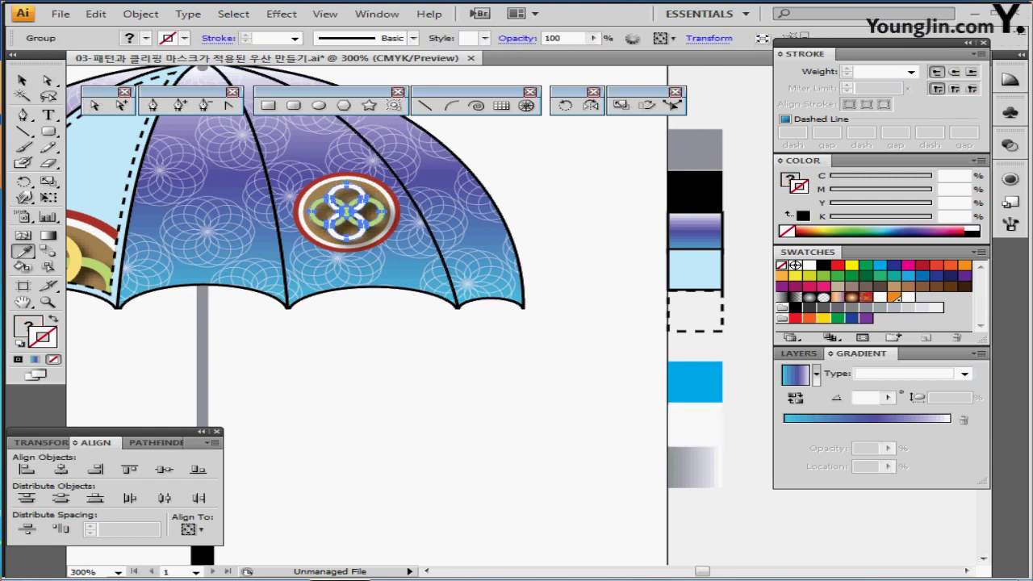
{"action": "key", "text": "ctrl+shift+a"}
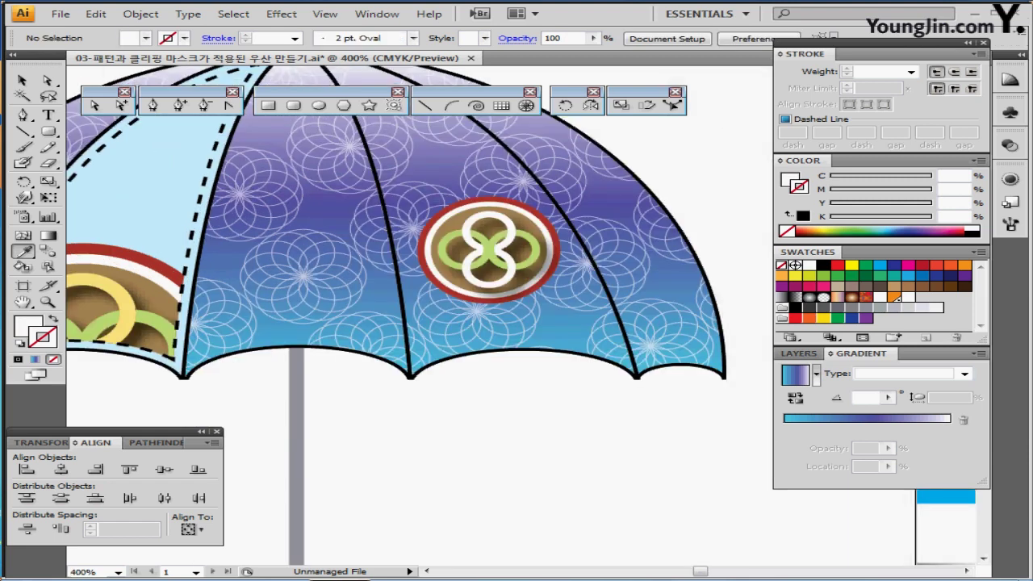
- Fill the small emblem's brown inner ellipse with the bright blue sampled from the reference swatch, and deselect
{"action": "key", "text": "ctrl+equal"}
{"action": "key", "text": "ctrl+equal"}
{"action": "scroll", "coordinate": [348, 234], "scroll_direction": "down", "scroll_amount": 1}
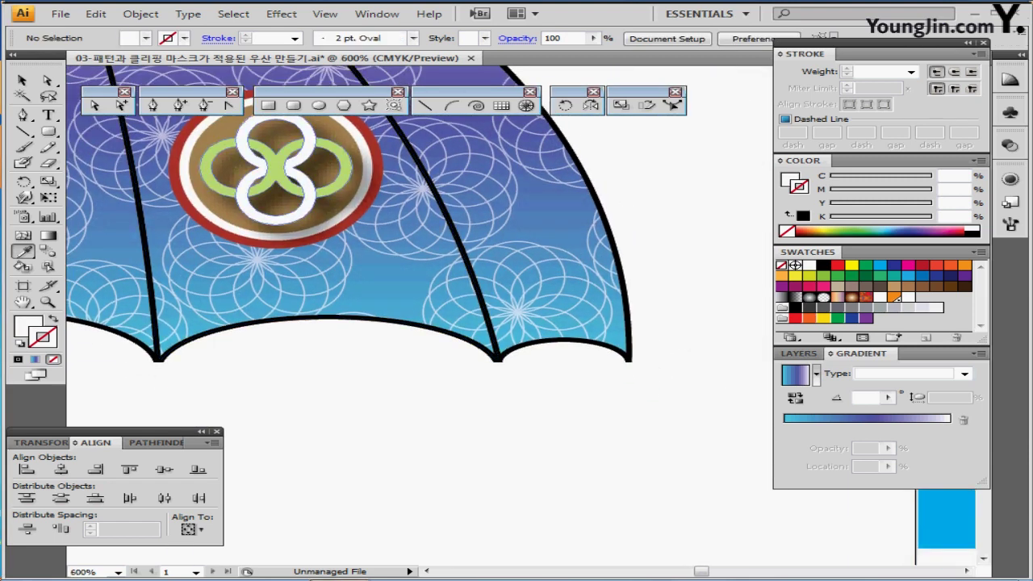
{"action": "left_click", "coordinate": [314, 192], "text": "ctrl"}
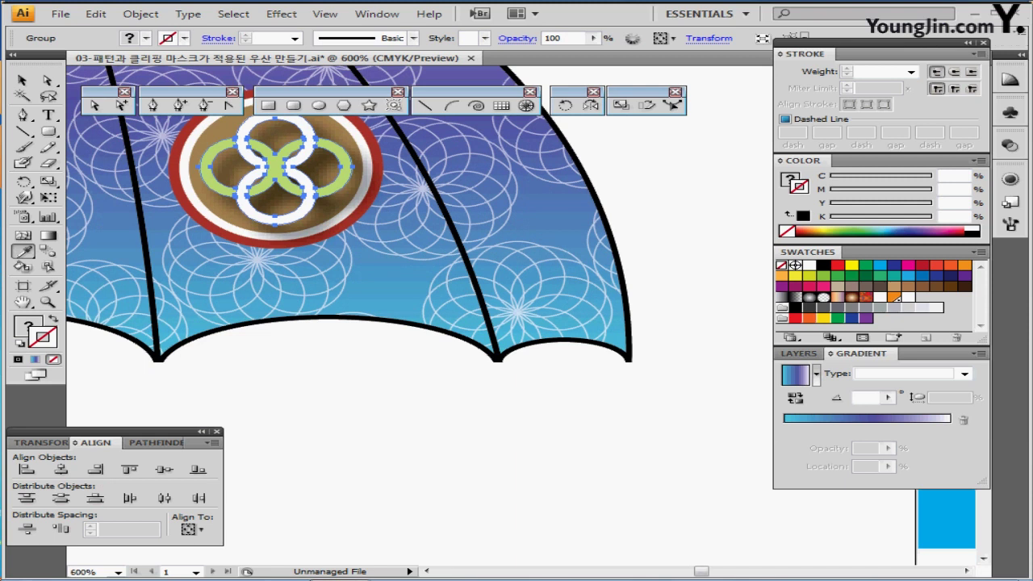
{"action": "key", "text": "ctrl+minus"}
{"action": "left_click_drag", "start_coordinate": [410, 291], "coordinate": [339, 285]}
{"action": "left_click_drag", "start_coordinate": [278, 252], "coordinate": [401, 320]}
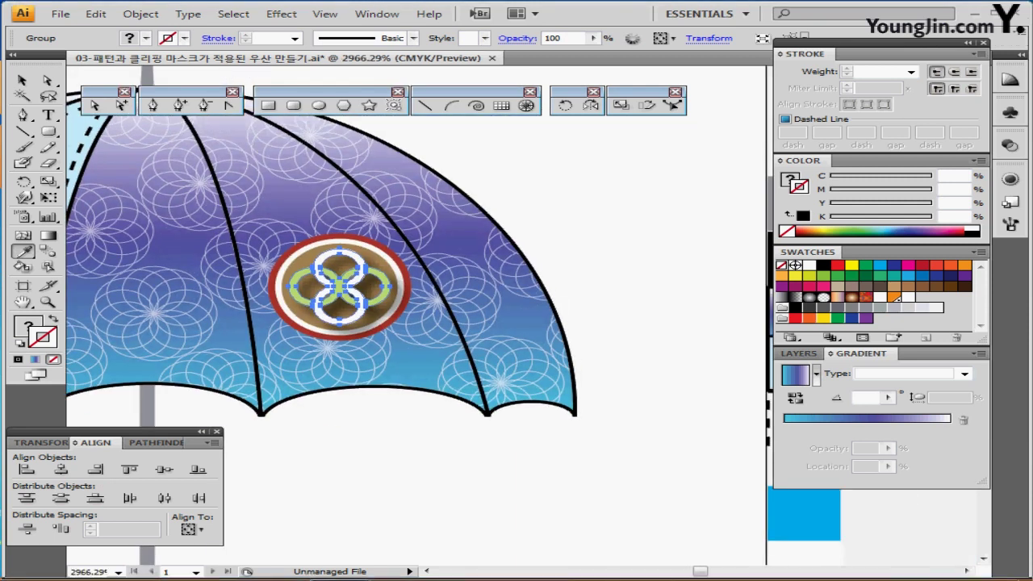
{"action": "key", "text": "d"}
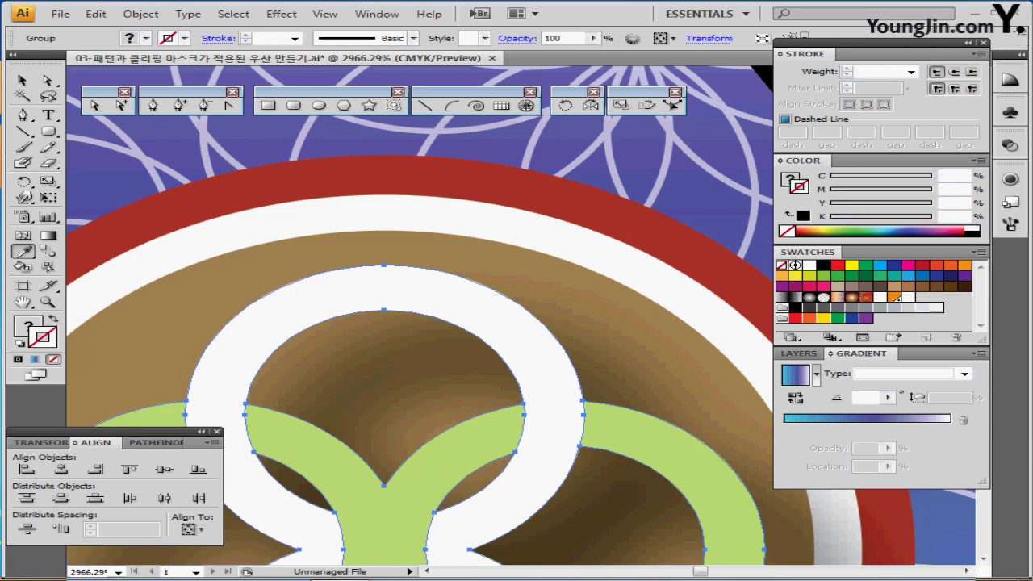
{"action": "left_click", "coordinate": [525, 247], "text": "ctrl"}
{"action": "key", "text": "ctrl+minus"}
{"action": "key", "text": "ctrl+minus"}
{"action": "key", "text": "ctrl+minus"}
{"action": "key", "text": "ctrl+minus"}
{"action": "key", "text": "ctrl+minus"}
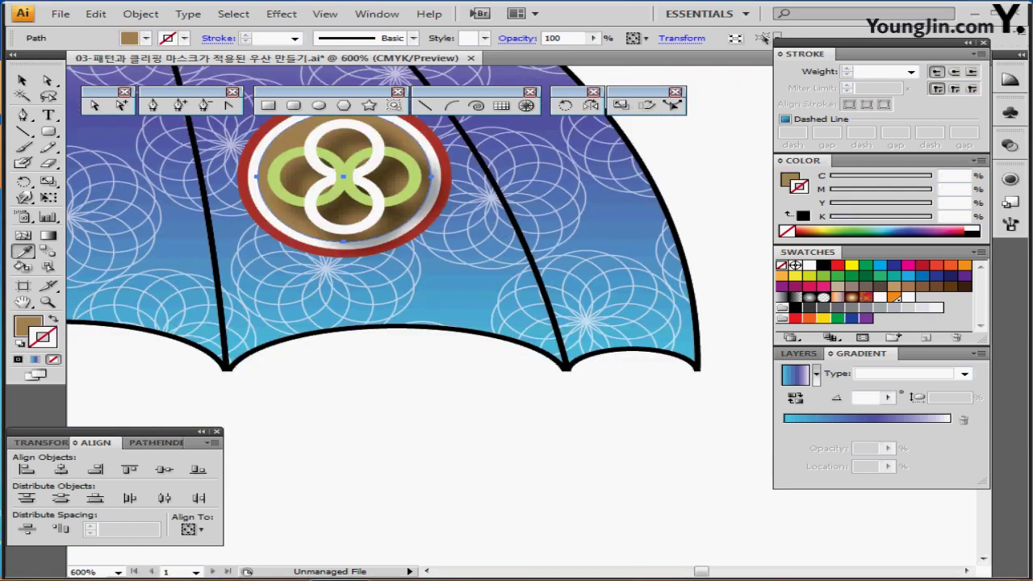
{"action": "key", "text": "ctrl+minus"}
{"action": "left_click_drag", "start_coordinate": [565, 395], "coordinate": [372, 419]}
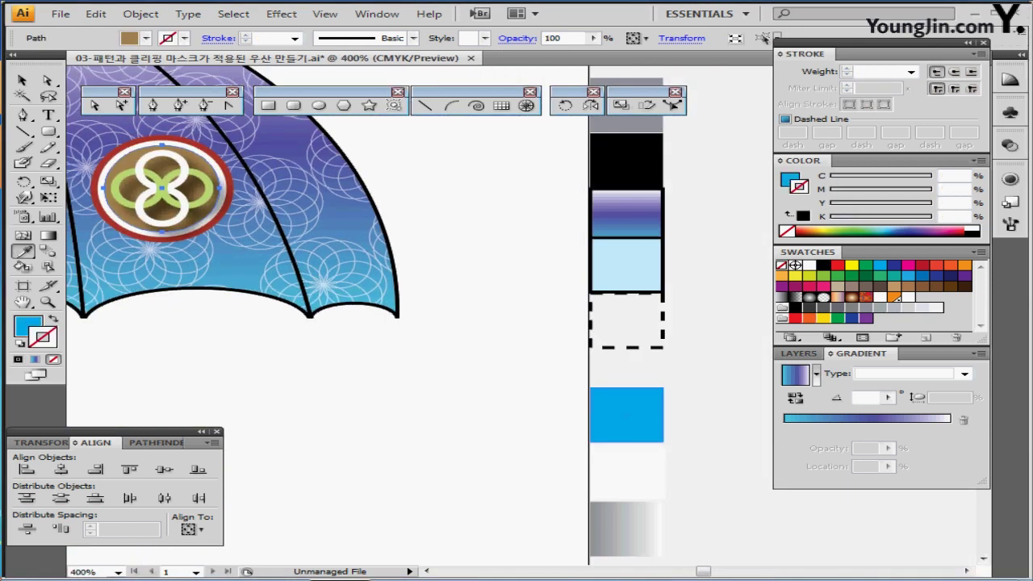
{"action": "key", "text": "ctrl+minus"}
{"action": "key", "text": "ctrl+minus"}
{"action": "key", "text": "ctrl+minus"}
{"action": "scroll", "coordinate": [484, 323], "scroll_direction": "right", "scroll_amount": 3}
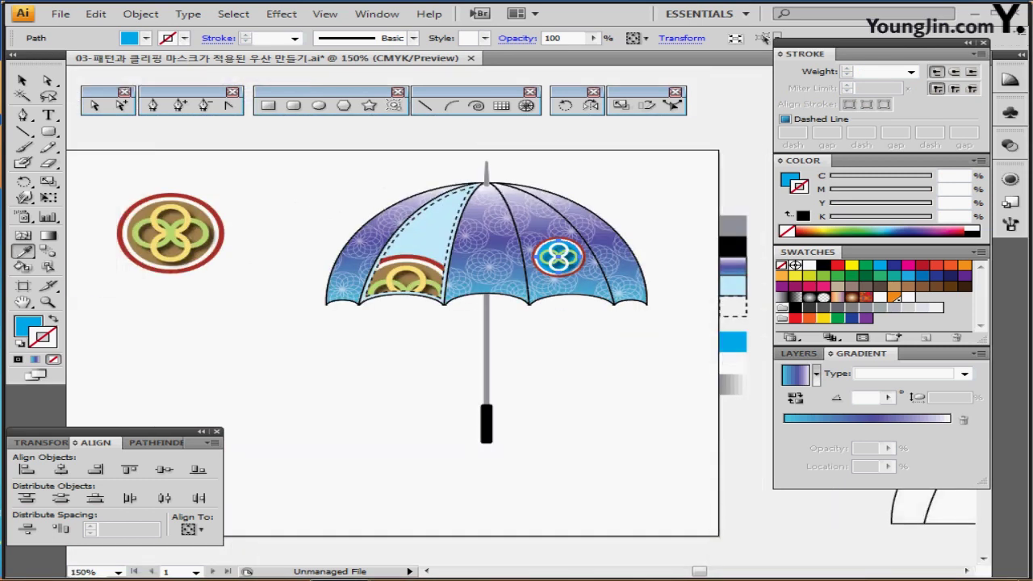
{"action": "left_click", "coordinate": [22, 80]}
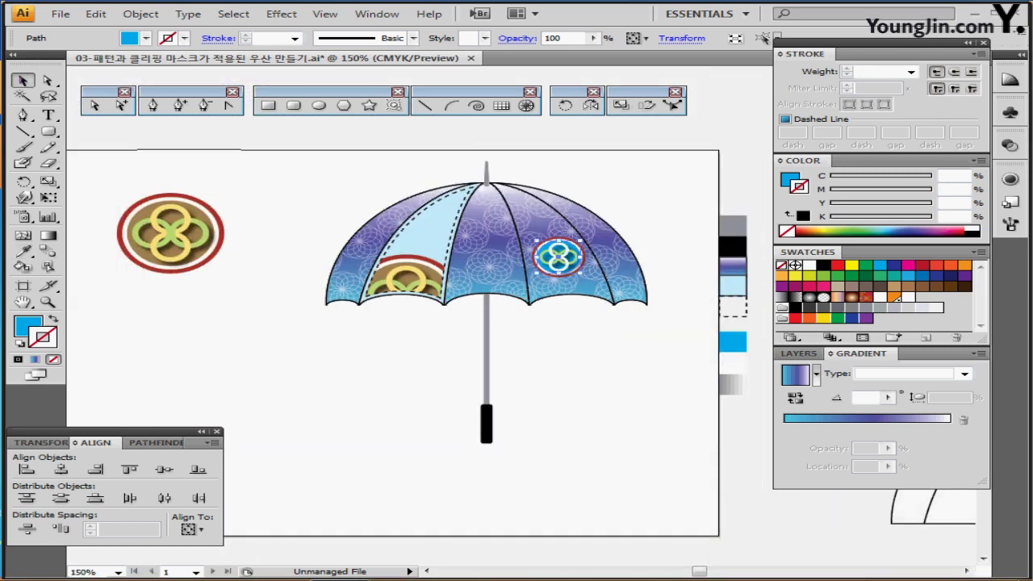
{"action": "key", "text": "ctrl+shift+a"}
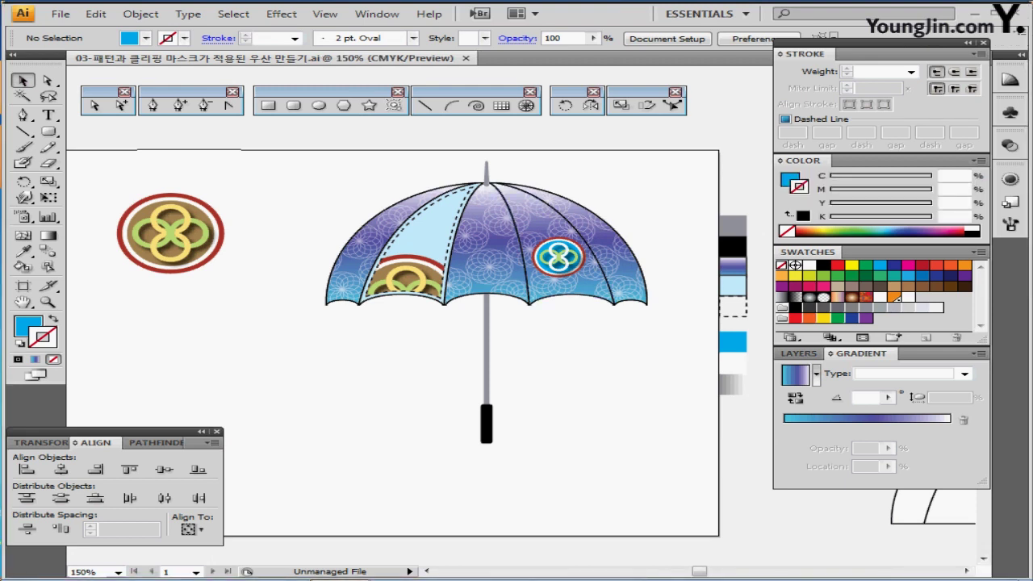
- Select only the small recoloured emblem and shift it slightly down and to the right within its canopy panel
{"action": "left_click_drag", "start_coordinate": [668, 194], "coordinate": [558, 296]}
{"action": "left_click_drag", "start_coordinate": [572, 144], "coordinate": [515, 202]}
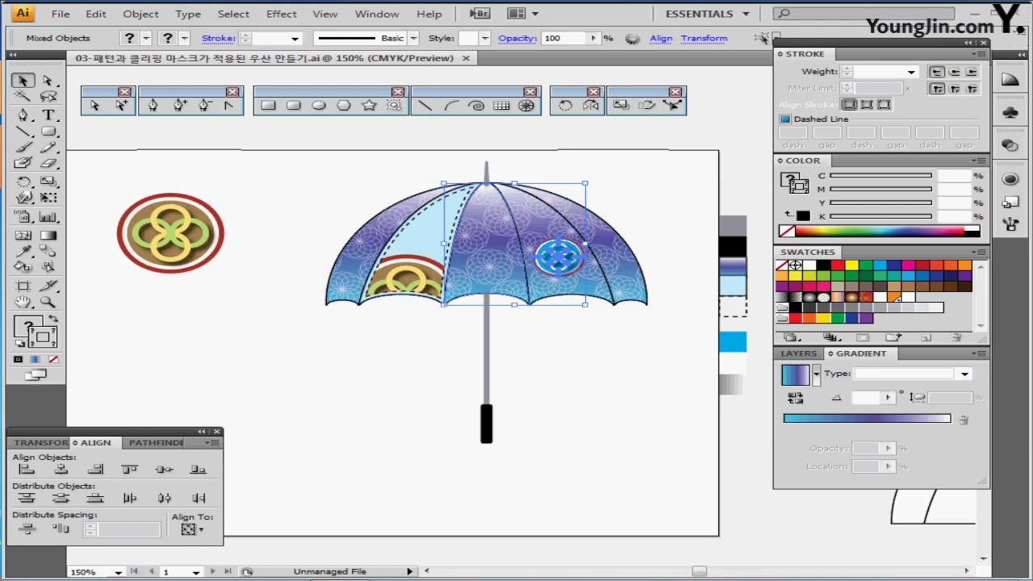
{"action": "left_click", "coordinate": [510, 218], "text": "shift"}
{"action": "left_click_drag", "start_coordinate": [576, 258], "coordinate": [580, 261]}
{"action": "key", "text": "Down"}
{"action": "key", "text": "Down"}
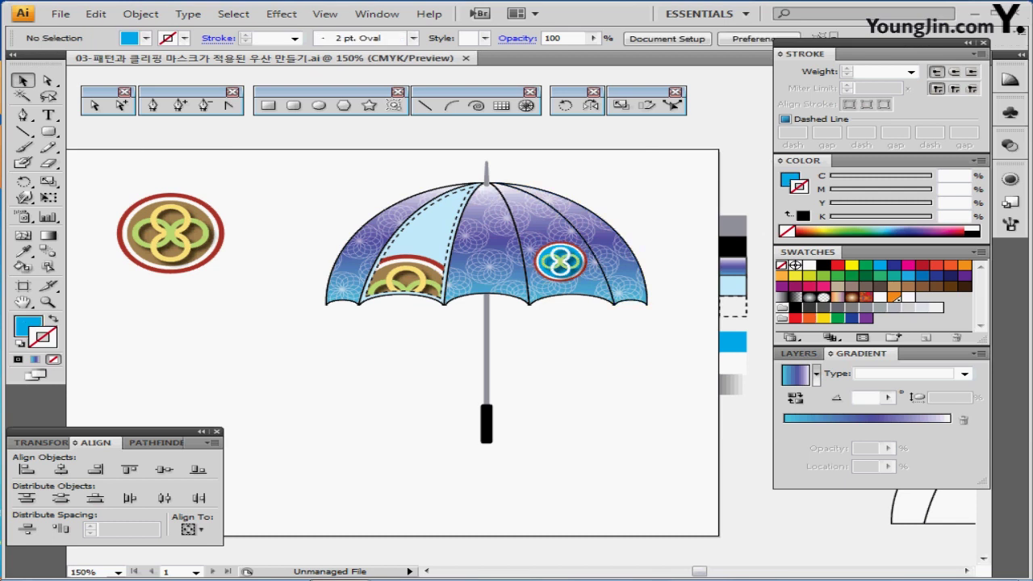
- Draw an open curve with no fill and a black 1 pt stroke inside the light blue panel, following its right dashed edge
{"action": "key", "text": "ctrl+plus"}
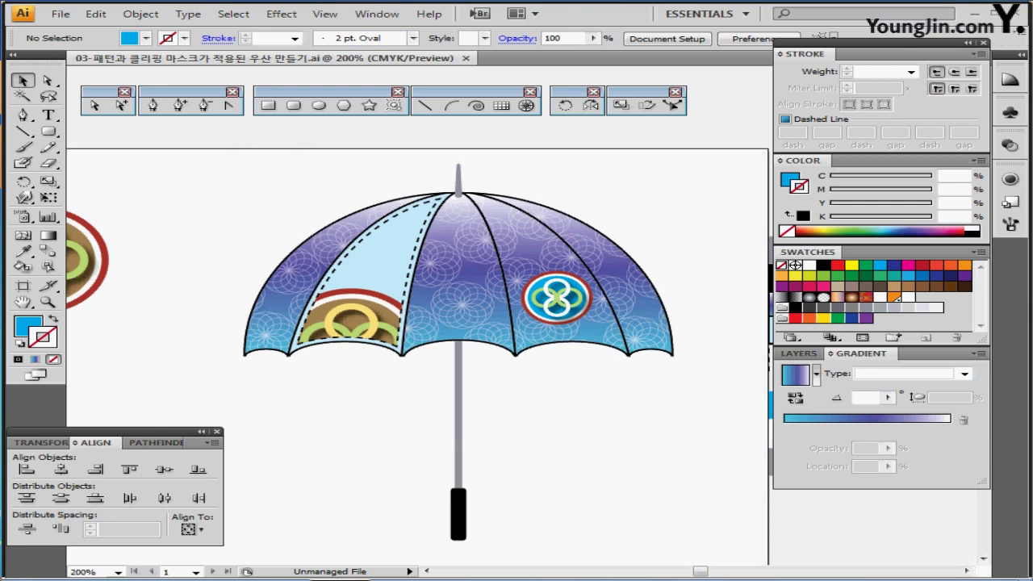
{"action": "key", "text": "p"}
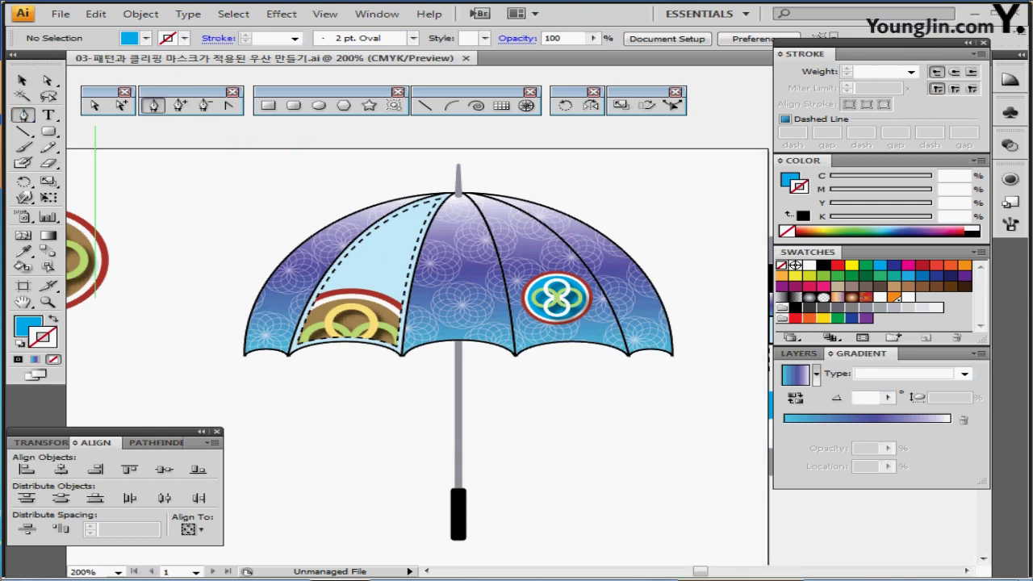
{"action": "key", "text": "ctrl+plus"}
{"action": "left_click_drag", "start_coordinate": [430, 211], "coordinate": [383, 268]}
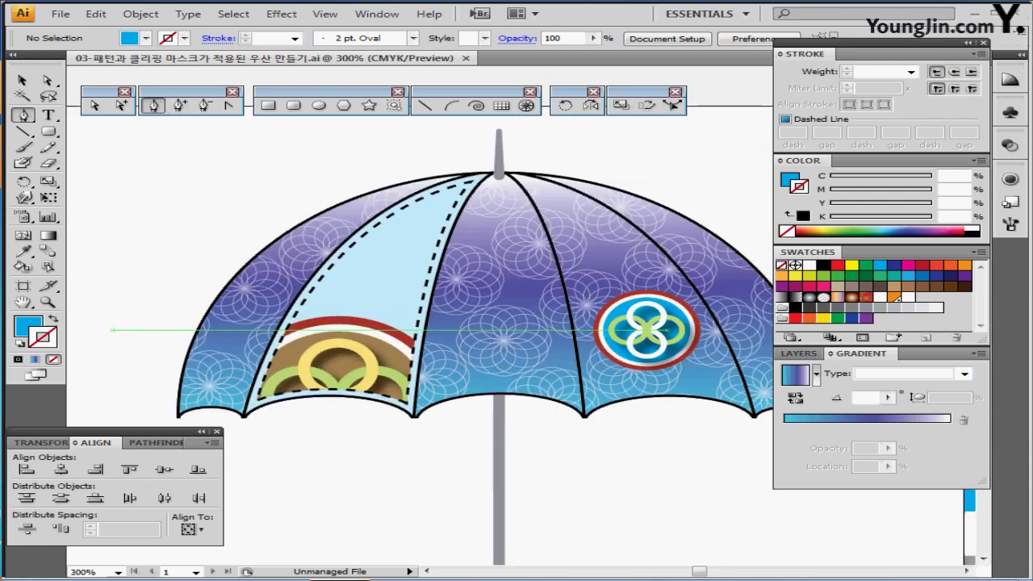
{"action": "key", "text": "d"}
{"action": "key", "text": "slash"}
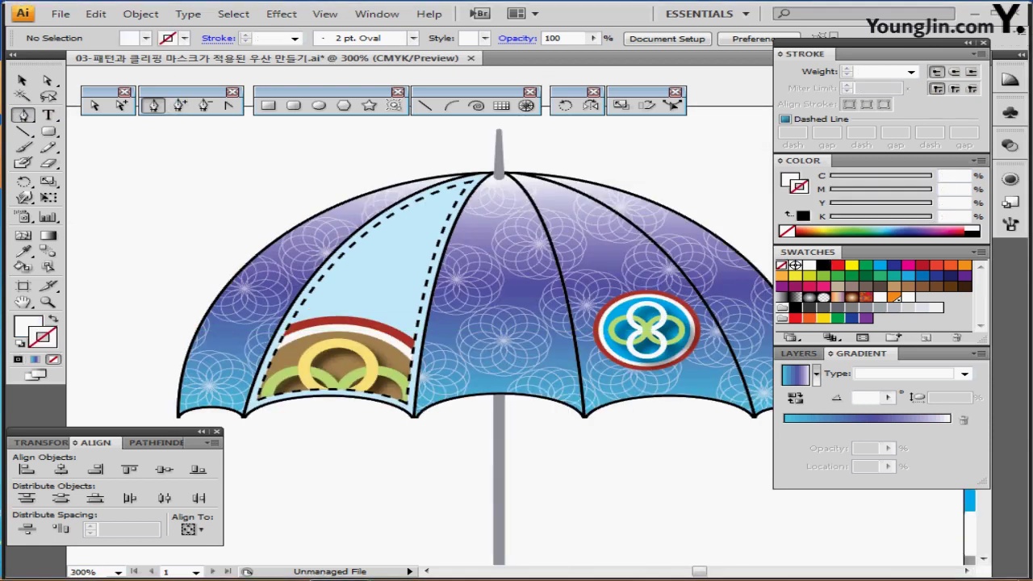
{"action": "key", "text": "d"}
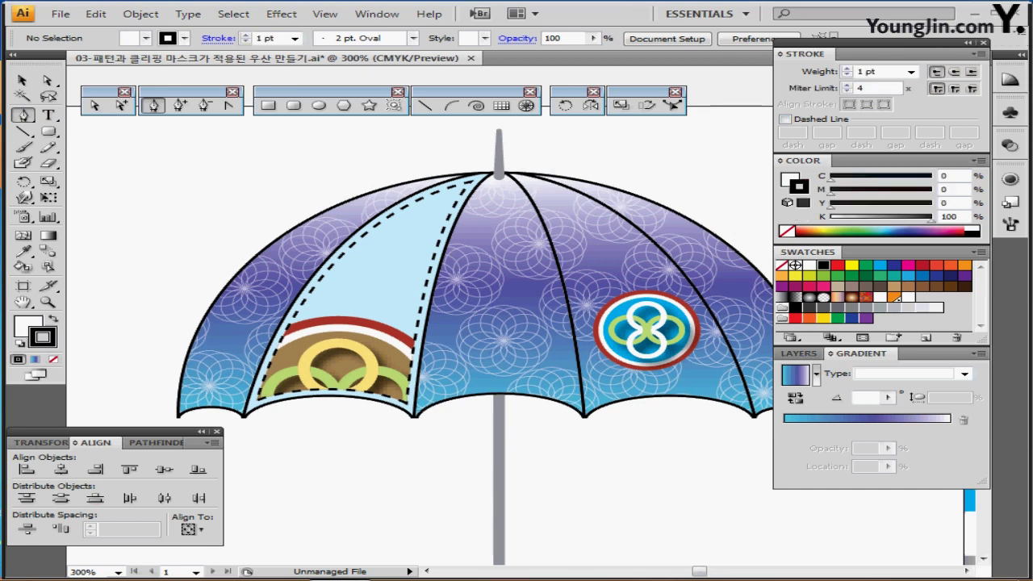
{"action": "key", "text": "slash"}
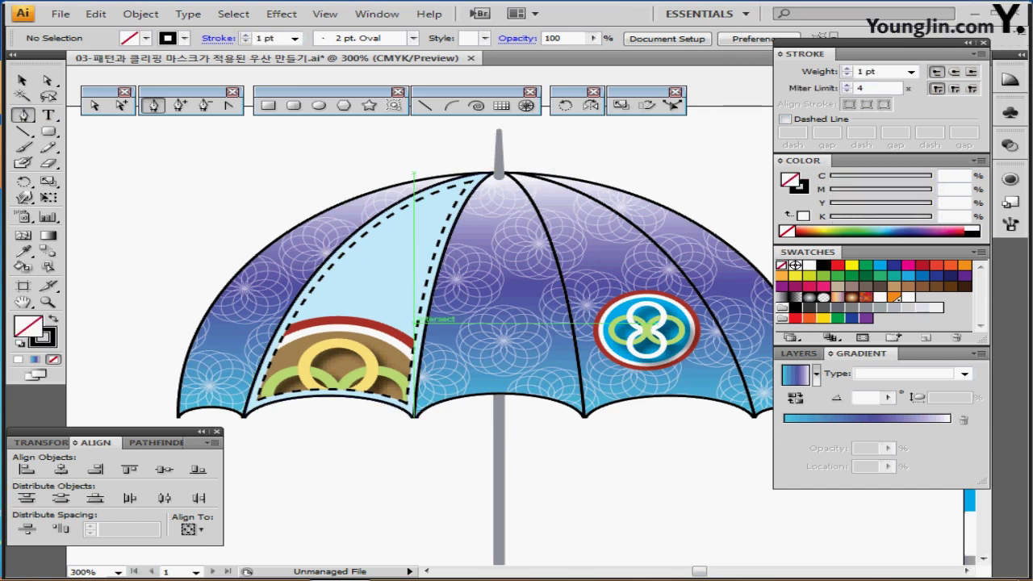
{"action": "left_click", "coordinate": [405, 325]}
{"action": "left_click_drag", "start_coordinate": [440, 218], "coordinate": [485, 151]}
- Convert the new curve in the light blue panel into a path for type
{"action": "key", "text": "ctrl+minus"}
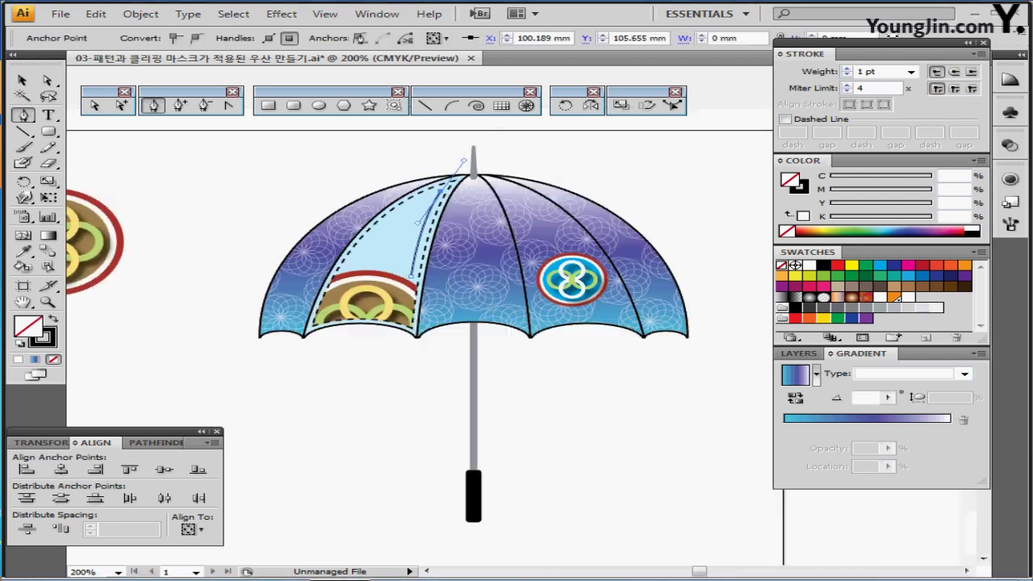
{"action": "key", "text": "ctrl+minus"}
{"action": "left_click_drag", "start_coordinate": [500, 322], "coordinate": [437, 356]}
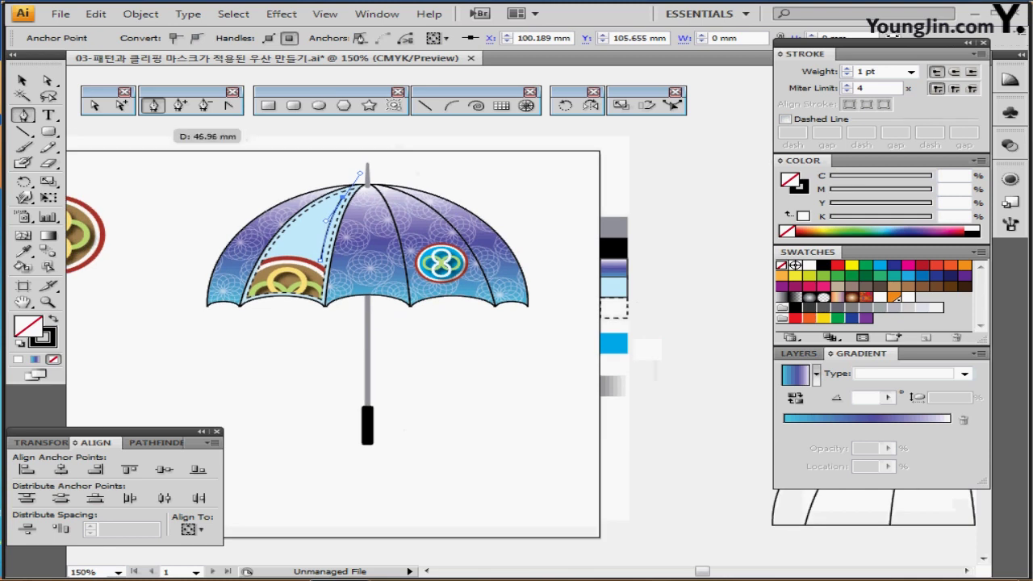
{"action": "key", "text": "t"}
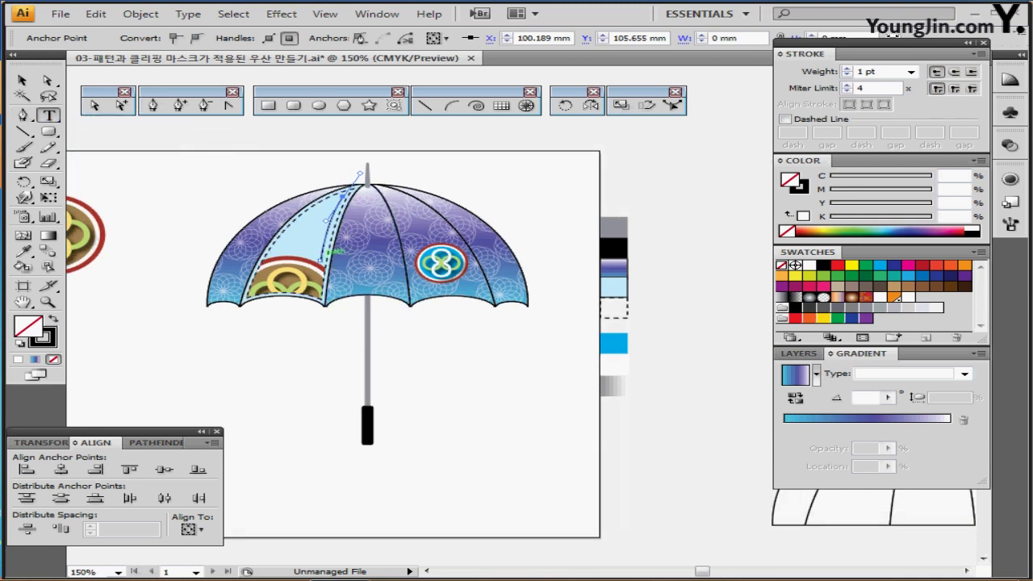
{"action": "key", "text": "ctrl+shift+a"}
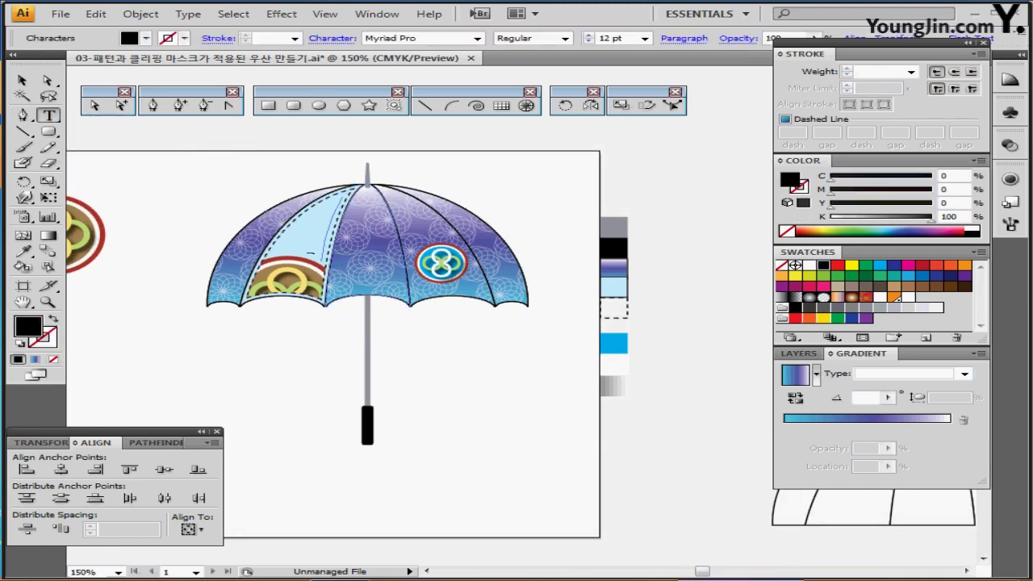
- Copy the reference text "The Rainy" located outside the artboard, above and right of the canopy outline drawing
{"action": "key", "text": "ctrl+1"}
{"action": "scroll", "coordinate": [583, 184], "scroll_direction": "down", "scroll_amount": 1}
{"action": "left_click_drag", "start_coordinate": [582, 185], "coordinate": [307, 217]}
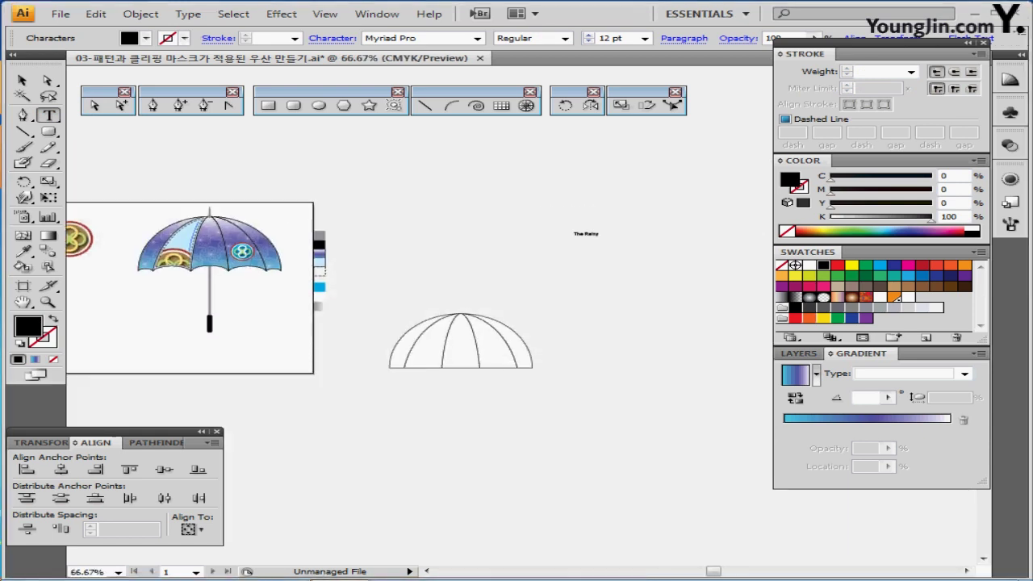
{"action": "left_click_drag", "start_coordinate": [537, 209], "coordinate": [600, 241]}
{"action": "key", "text": "ctrl+a"}
{"action": "key", "text": "ctrl+c"}
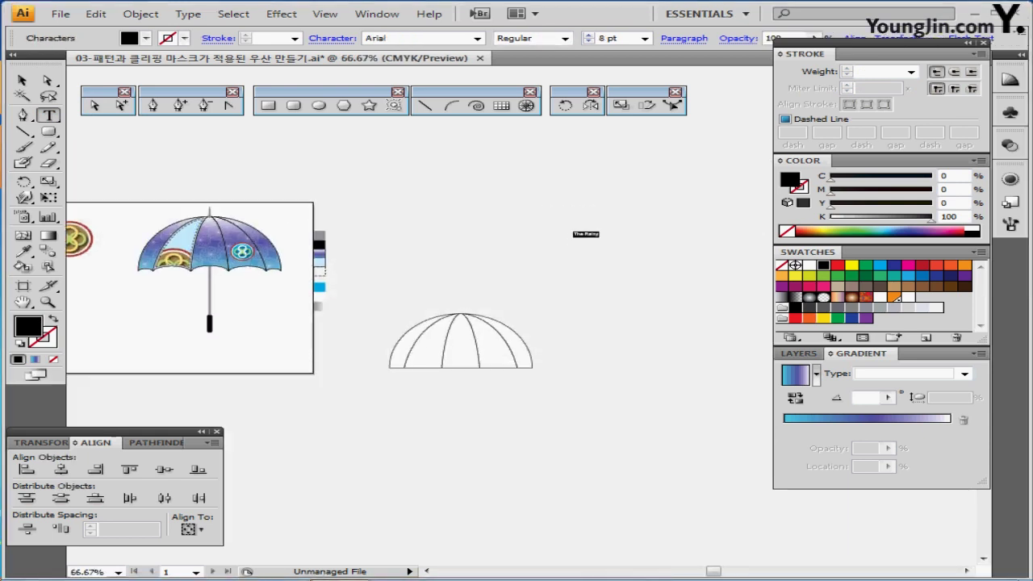
{"action": "key", "text": "BackSpace"}
- Paste "The Rainy" onto the type path in the light blue panel and finish editing the text
{"action": "key", "text": "ctrl+plus"}
{"action": "key", "text": "ctrl+plus"}
{"action": "key", "text": "ctrl+plus"}
{"action": "key", "text": "ctrl+plus"}
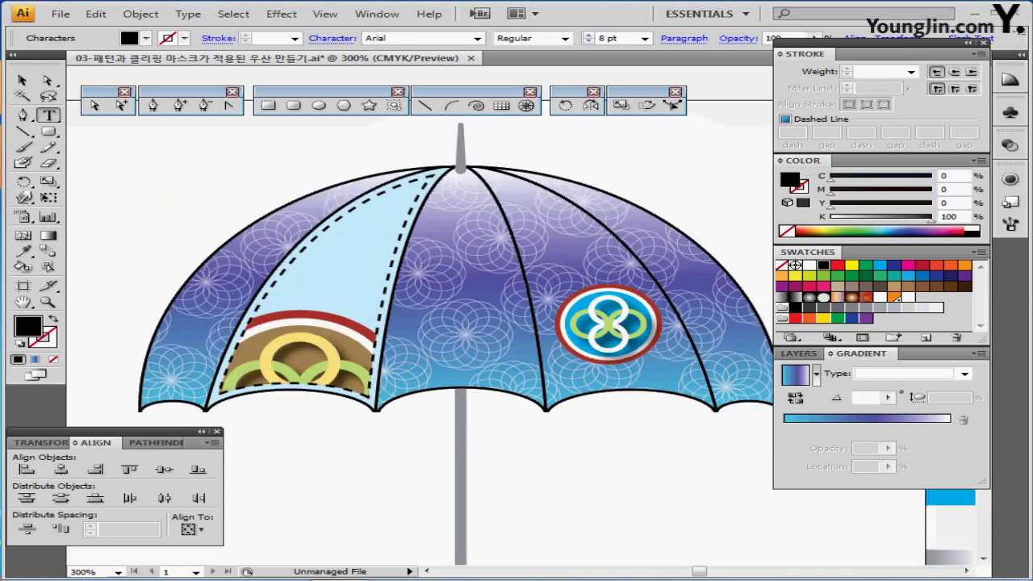
{"action": "left_click", "coordinate": [383, 295]}
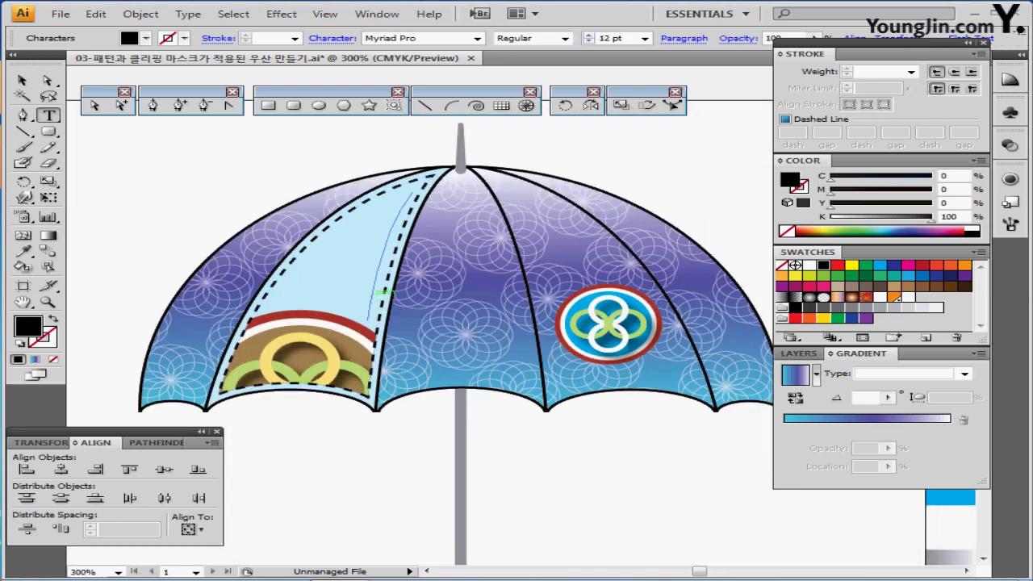
{"action": "key", "text": "ctrl+v"}
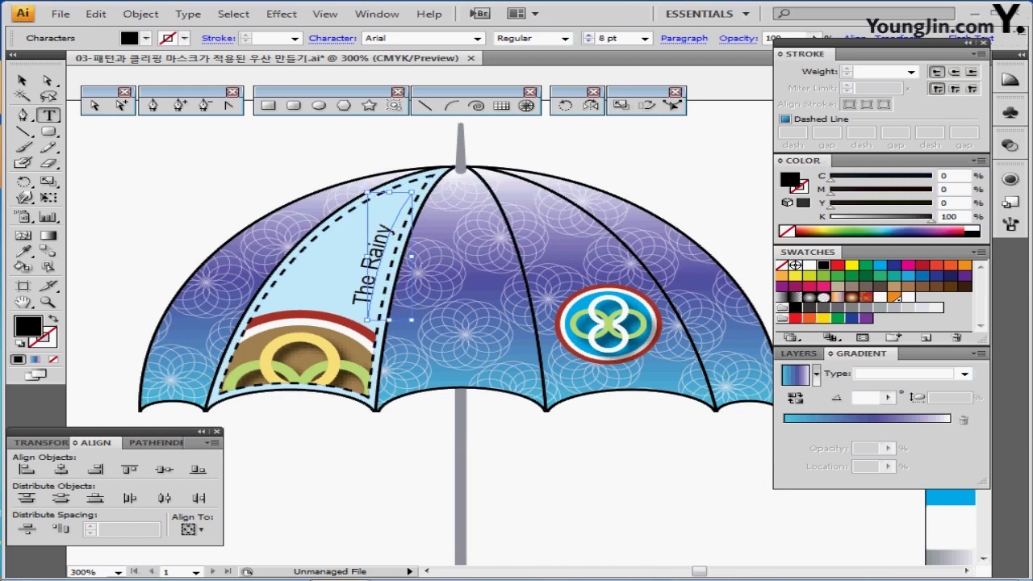
{"action": "key", "text": "Escape"}
- Deselect the text and group all the umbrella parts, including the canopy, emblem, panel, text, shaft and handle
{"action": "key", "text": "ctrl+minus"}
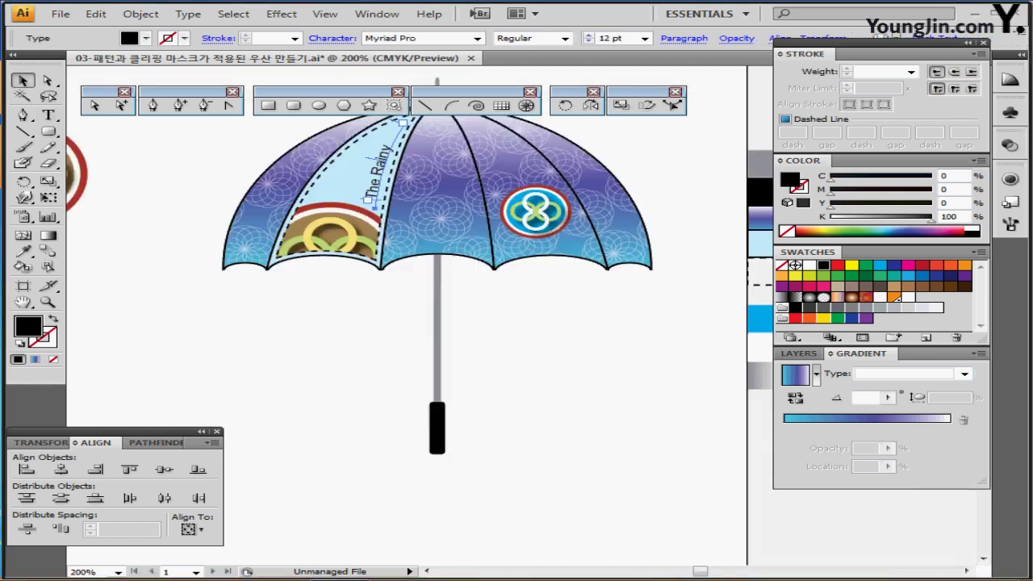
{"action": "key", "text": "ctrl+minus"}
{"action": "scroll", "coordinate": [419, 315], "scroll_direction": "up", "scroll_amount": 3}
{"action": "key", "text": "ctrl+shift+a"}
{"action": "scroll", "coordinate": [420, 314], "scroll_direction": "left", "scroll_amount": 5}
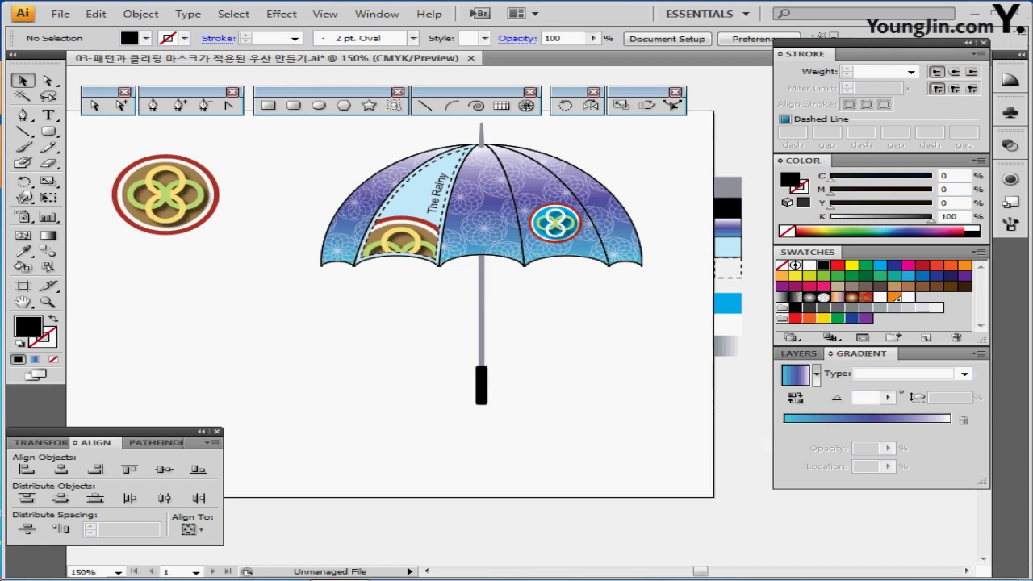
{"action": "left_click_drag", "start_coordinate": [329, 142], "coordinate": [622, 380]}
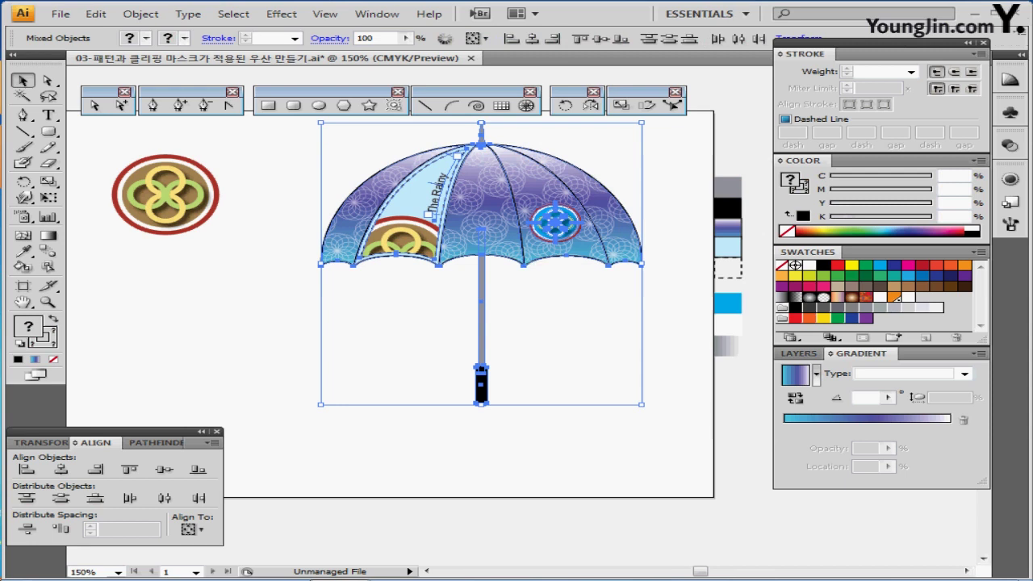
{"action": "key", "text": "ctrl+g"}
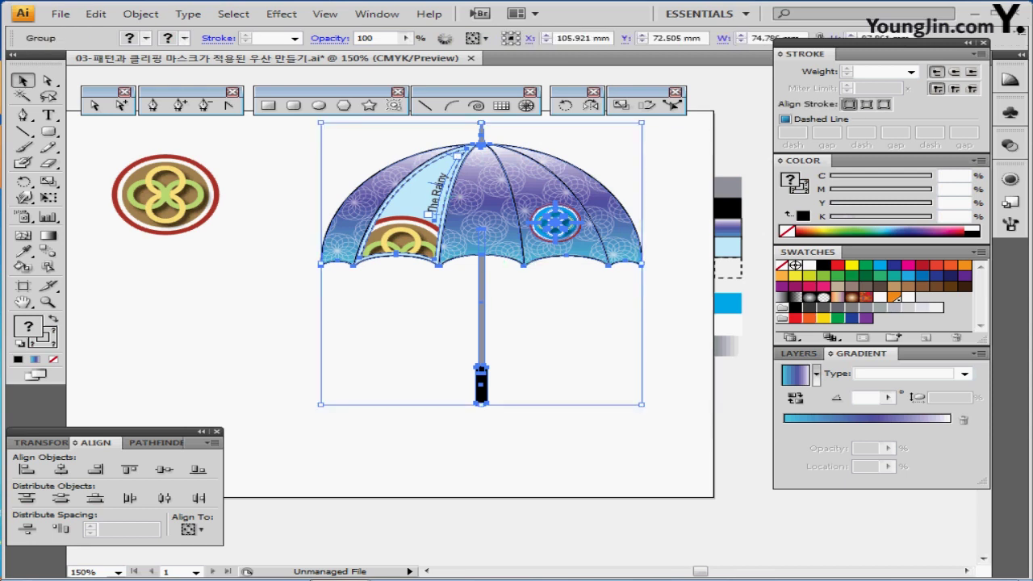
- Rotate the umbrella group by -30° with its patterns, move it slightly left on the artboard, and deselect it
{"action": "double_click", "coordinate": [565, 105]}
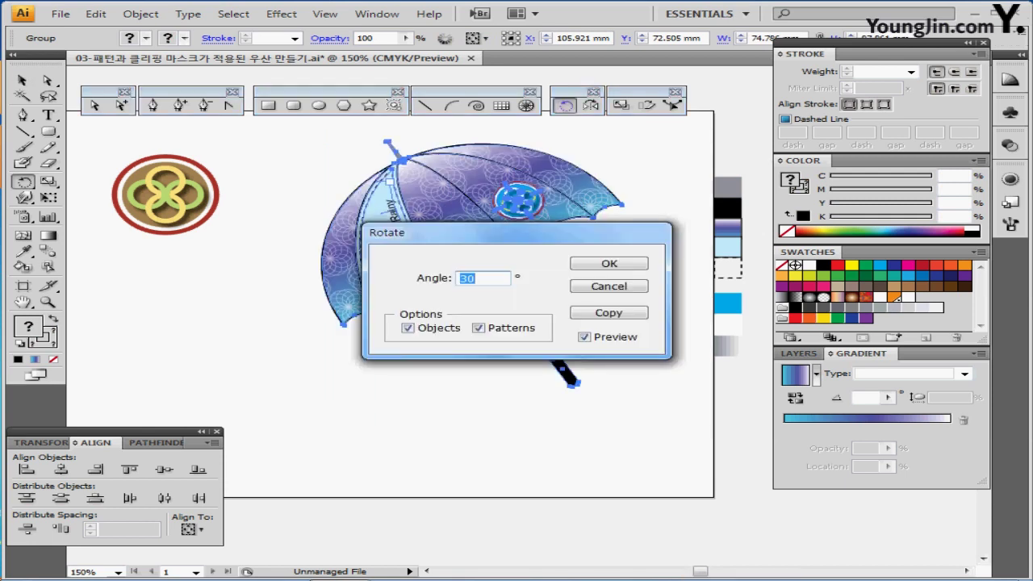
{"action": "left_click", "coordinate": [459, 277]}
{"action": "type", "text": "-"}
{"action": "key", "text": "Return"}
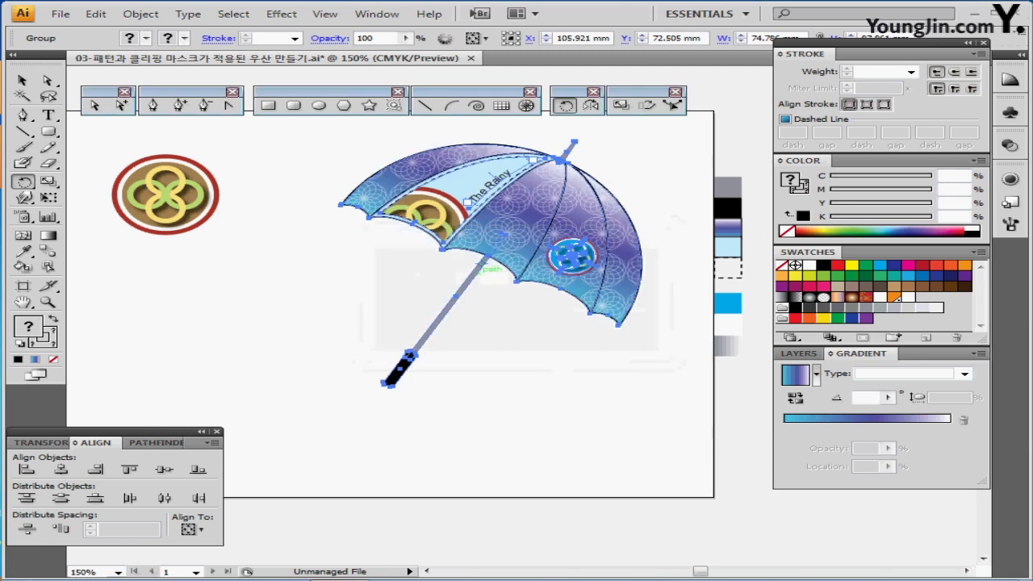
{"action": "left_click_drag", "start_coordinate": [571, 263], "coordinate": [527, 256]}
{"action": "key", "text": "ctrl+shift+a"}
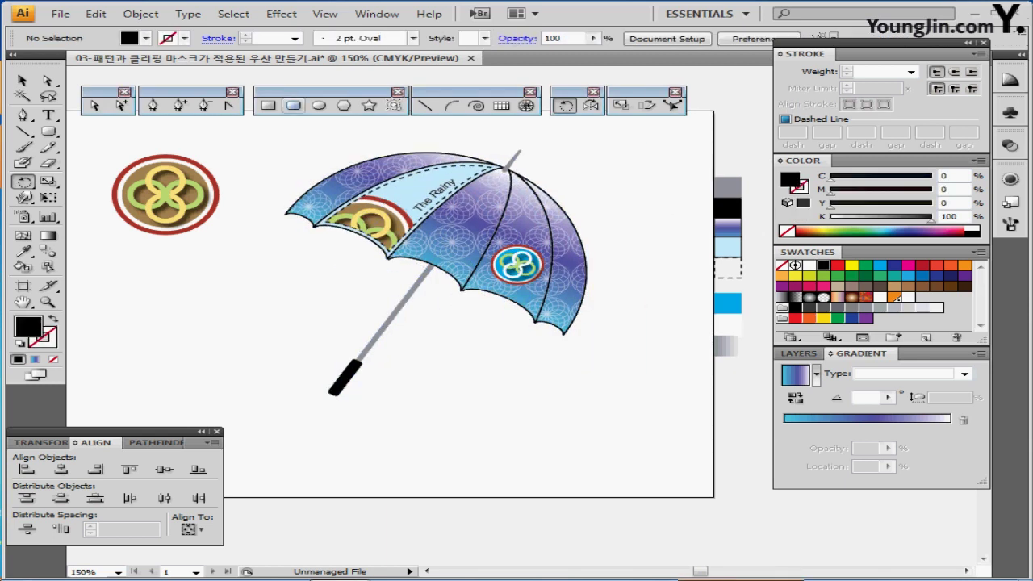
- Draw a flat shadow ellipse with a grey-to-white linear gradient and no stroke, extending right from the handle's tip, and send it to the back
{"action": "left_click", "coordinate": [319, 105]}
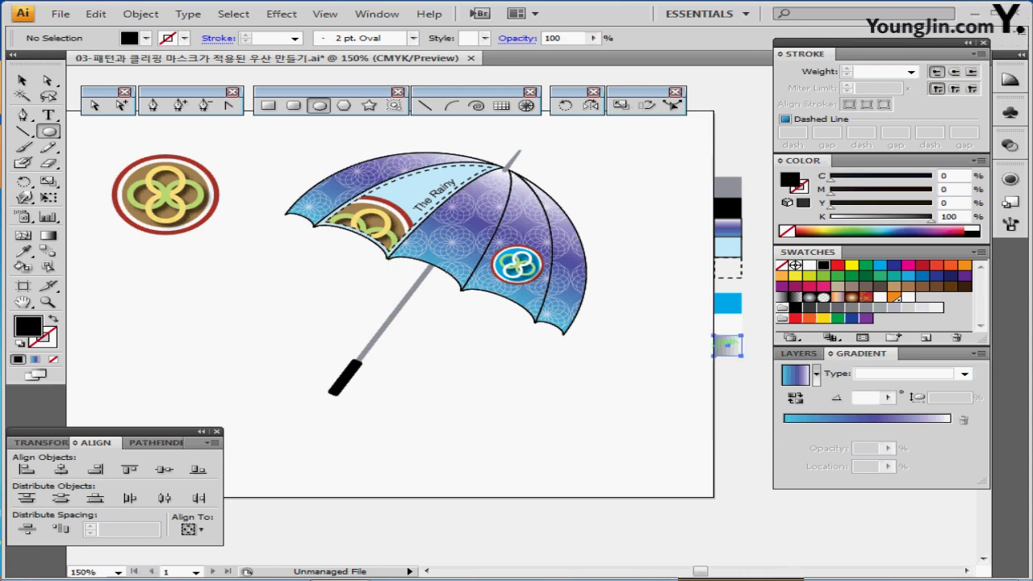
{"action": "key", "text": "period"}
{"action": "left_click_drag", "start_coordinate": [328, 378], "coordinate": [542, 406]}
{"action": "right_click", "coordinate": [482, 400]}
{"action": "mouse_move", "coordinate": [517, 371]}
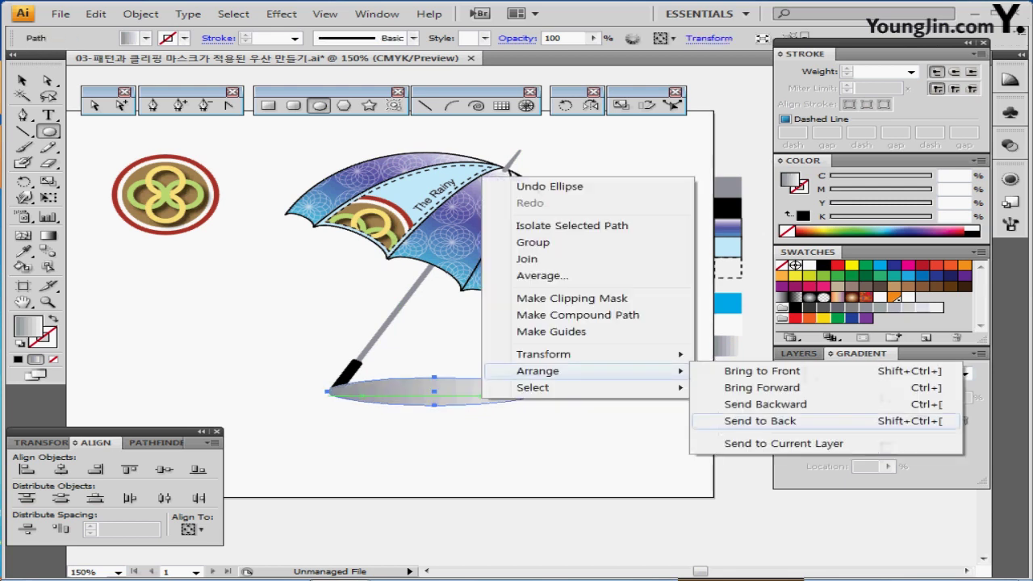
{"action": "left_click", "coordinate": [760, 420]}
- Examine the colours of both gradient stops in the shadow ellipse, then deselect it and review the whole illustration
{"action": "key", "text": "ctrl+plus"}
{"action": "left_click_drag", "start_coordinate": [519, 322], "coordinate": [398, 437]}
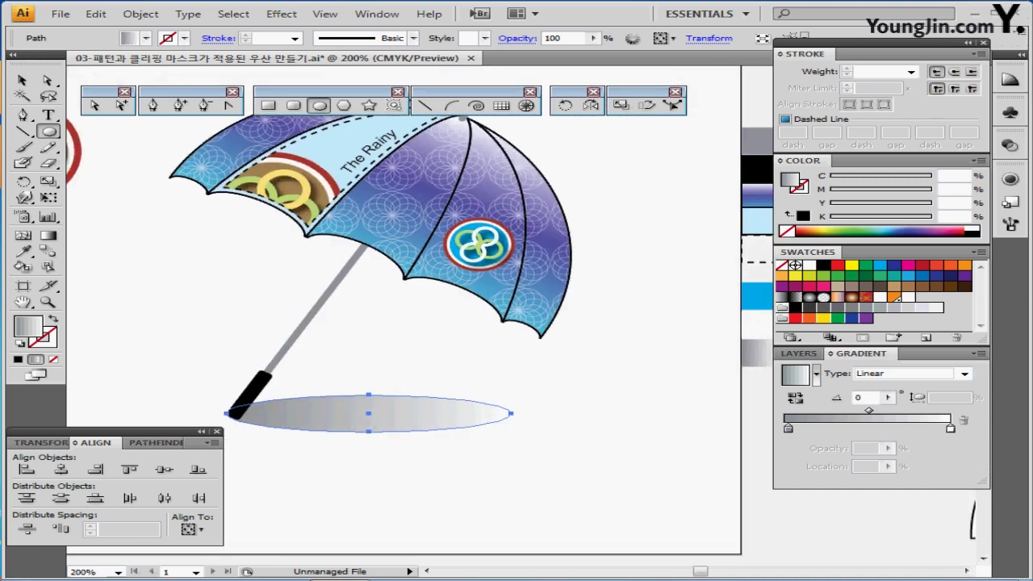
{"action": "left_click", "coordinate": [789, 428]}
{"action": "left_click", "coordinate": [788, 428]}
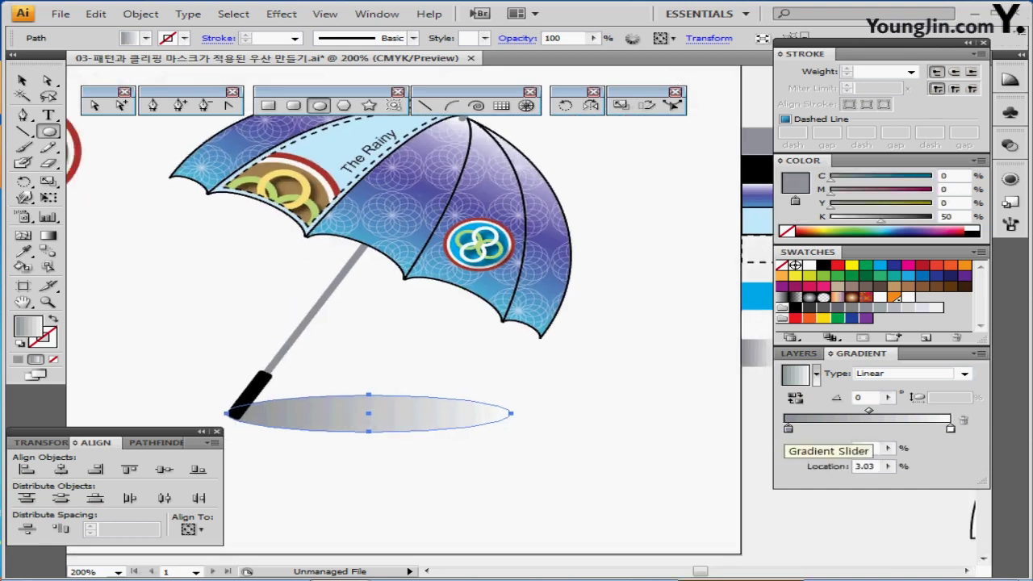
{"action": "left_click", "coordinate": [950, 428]}
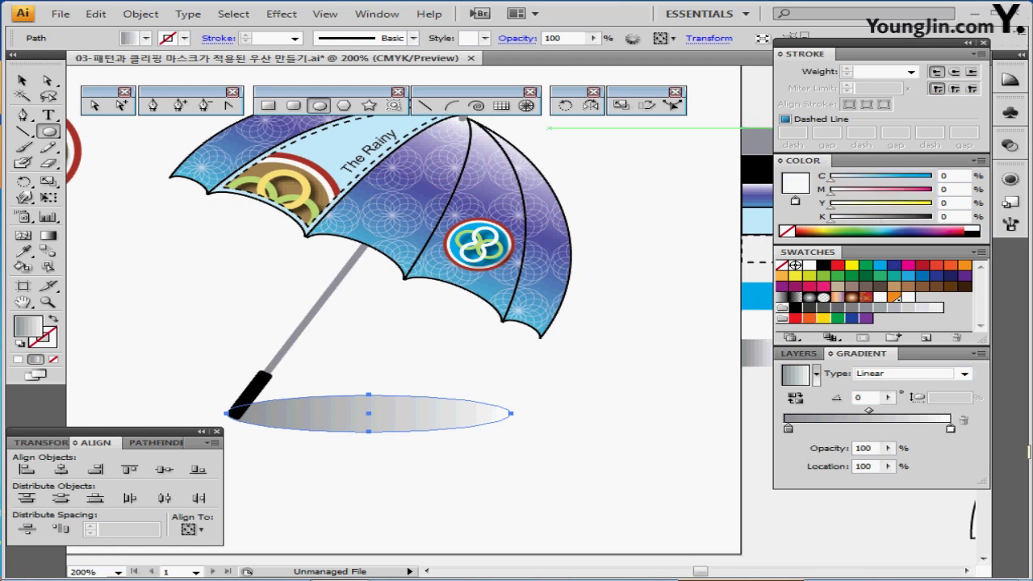
{"action": "key", "text": "ctrl+shift+a"}
{"action": "key", "text": "ctrl+minus"}
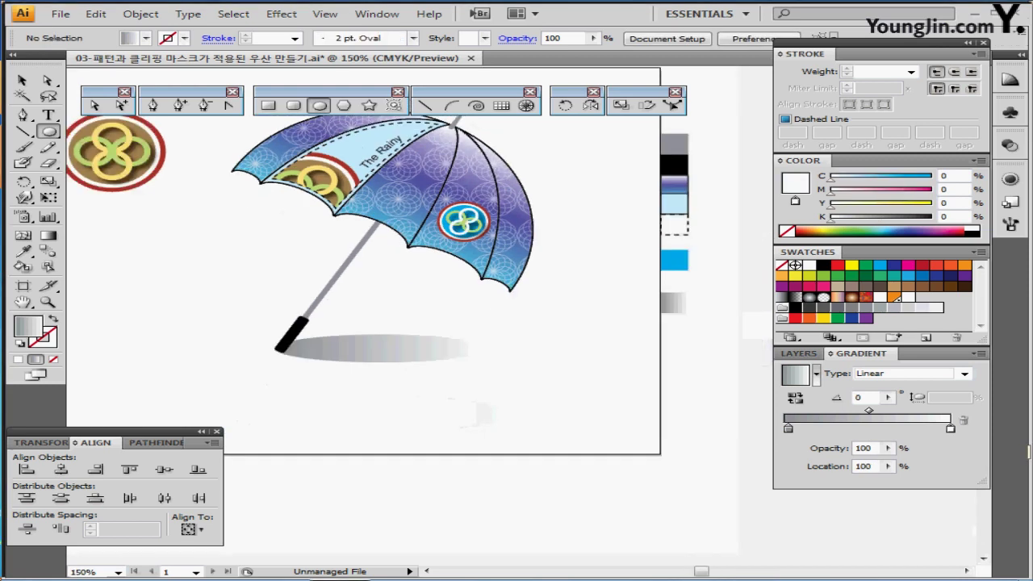
{"action": "left_click_drag", "start_coordinate": [478, 353], "coordinate": [593, 403]}
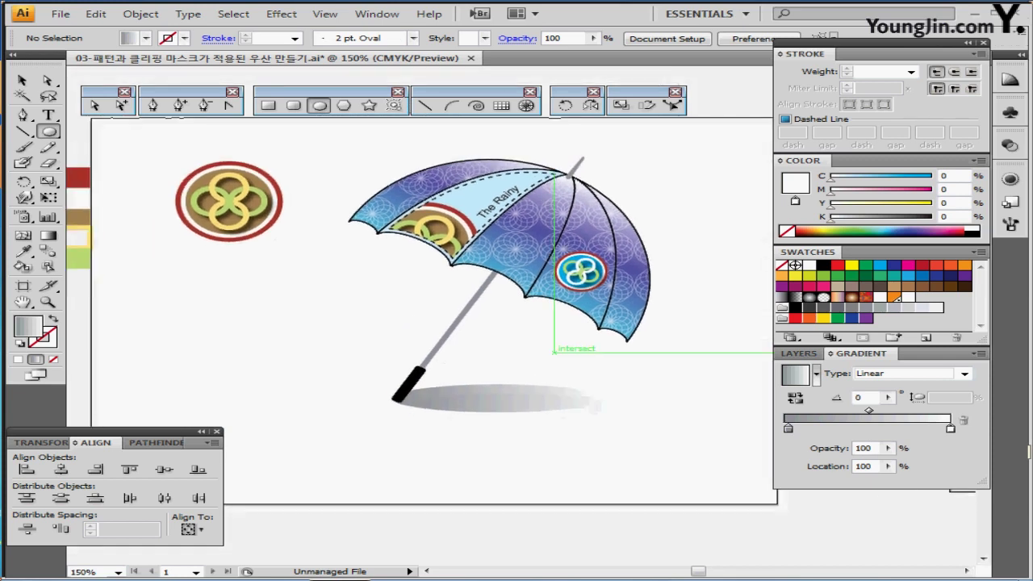